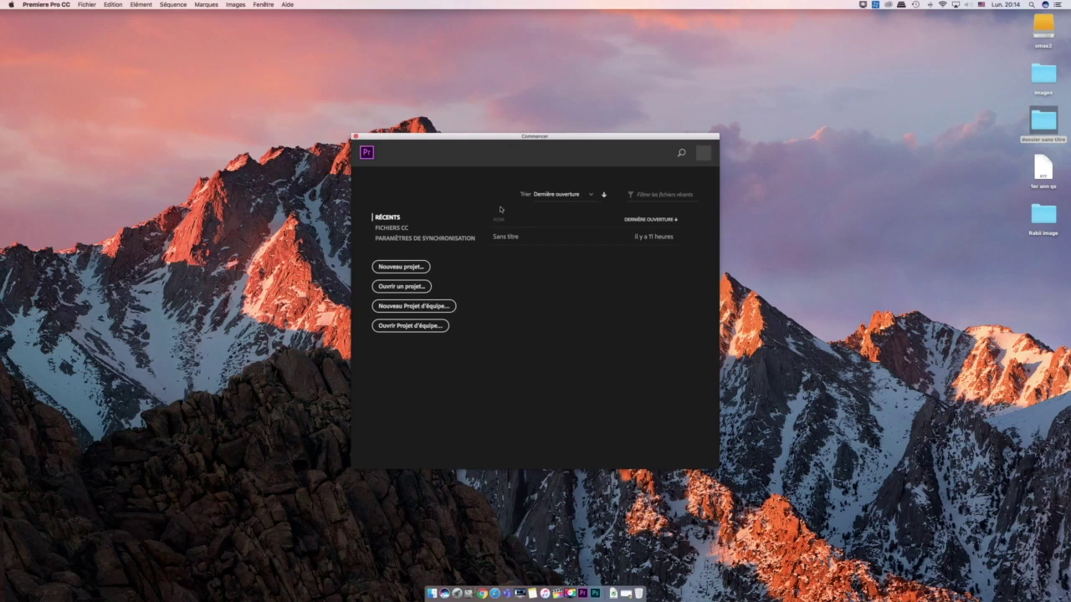
Start a new project from the start window
{"action": "left_click_drag", "start_coordinate": [535, 135], "coordinate": [502, 103]}
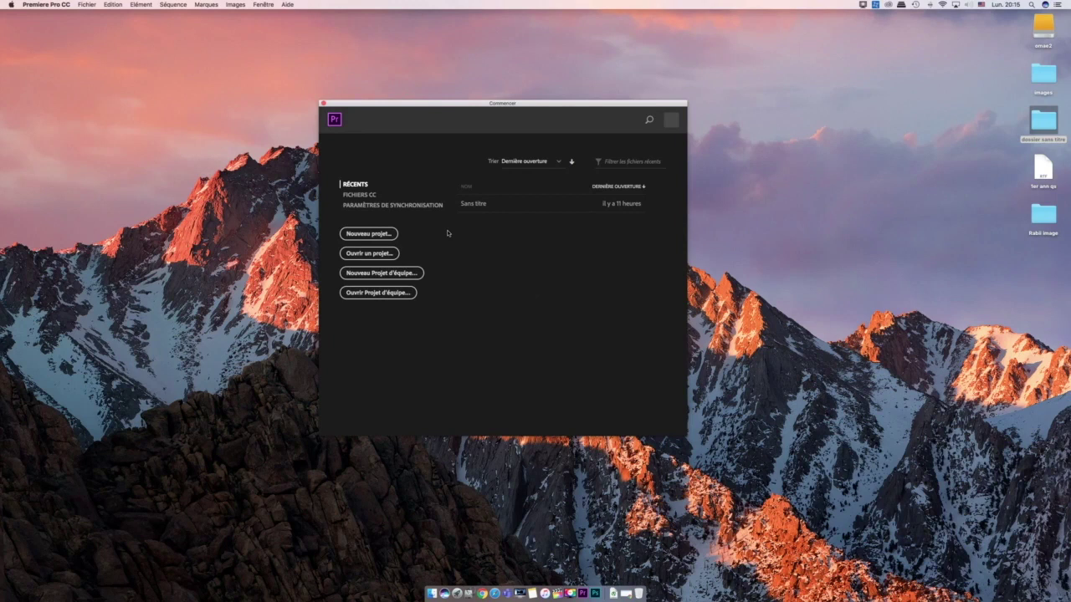
{"action": "left_click", "coordinate": [377, 235]}
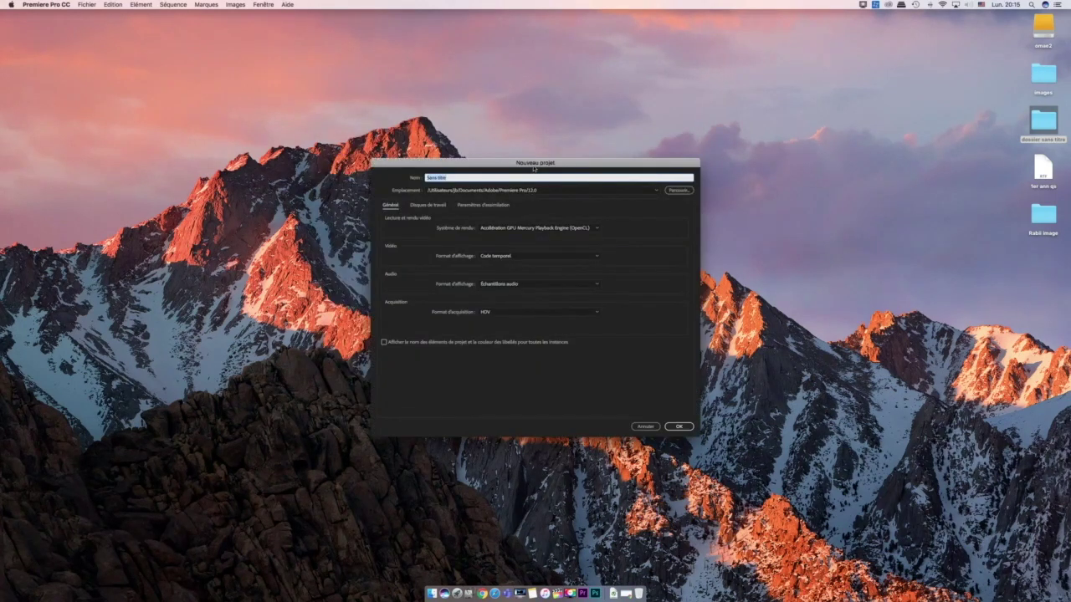
{"action": "left_click_drag", "start_coordinate": [534, 169], "coordinate": [468, 136]}
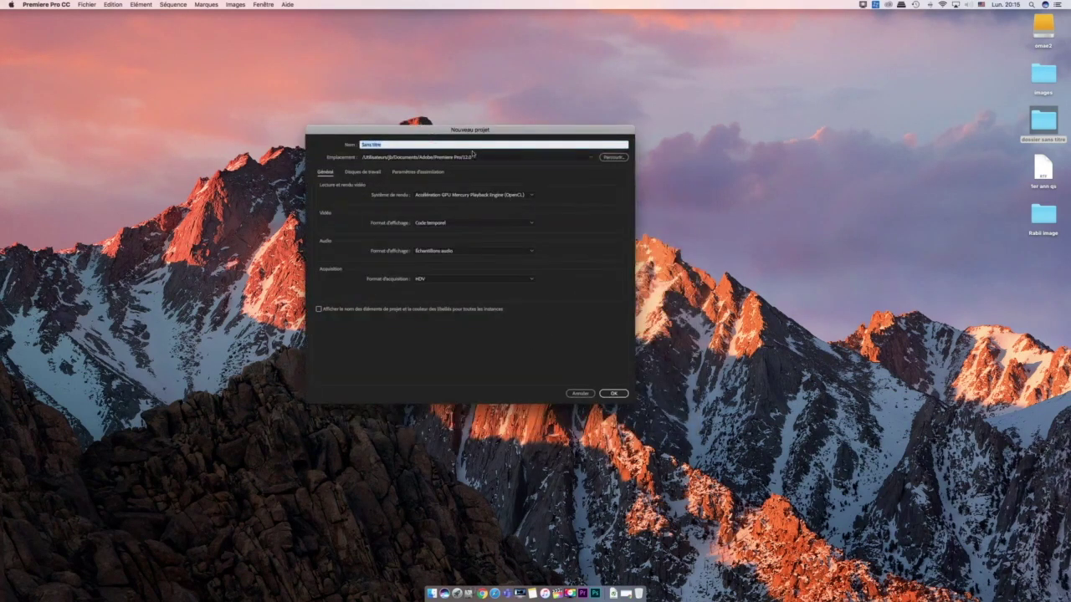
{"action": "left_click", "coordinate": [629, 401]}
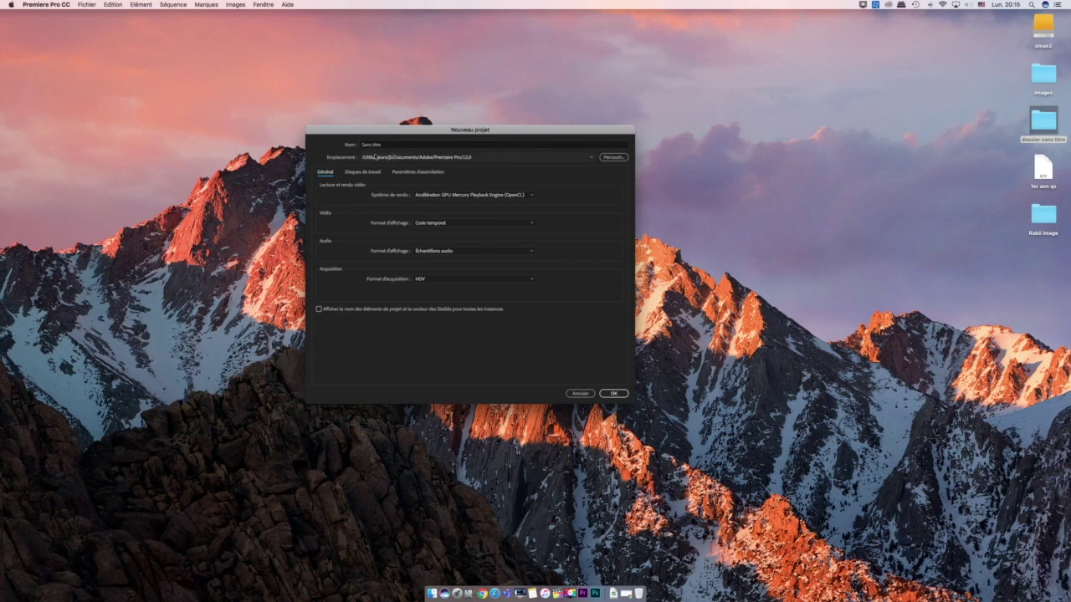
Browse for the project location, create a folder named PROJETS ADOBE on the omae2 drive and tag it red
{"action": "left_click", "coordinate": [620, 160]}
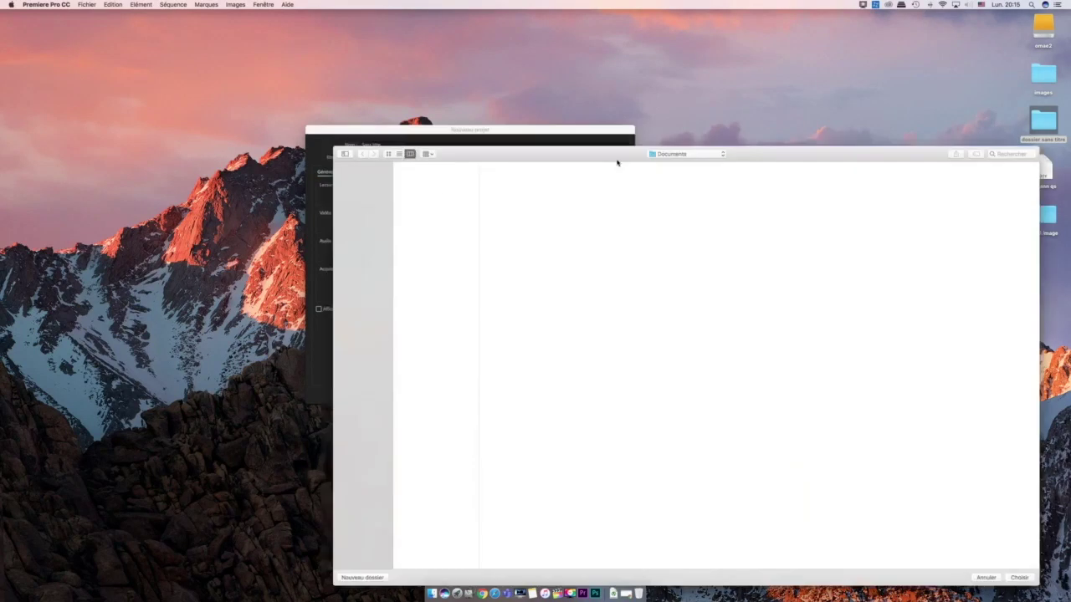
{"action": "left_click_drag", "start_coordinate": [603, 156], "coordinate": [563, 70]}
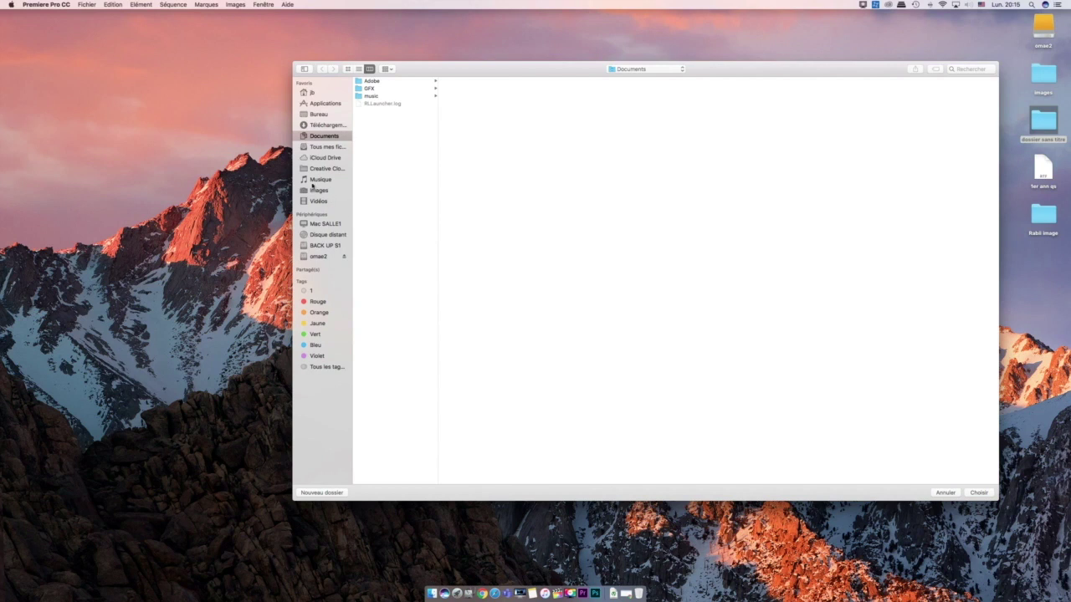
{"action": "left_click", "coordinate": [325, 258]}
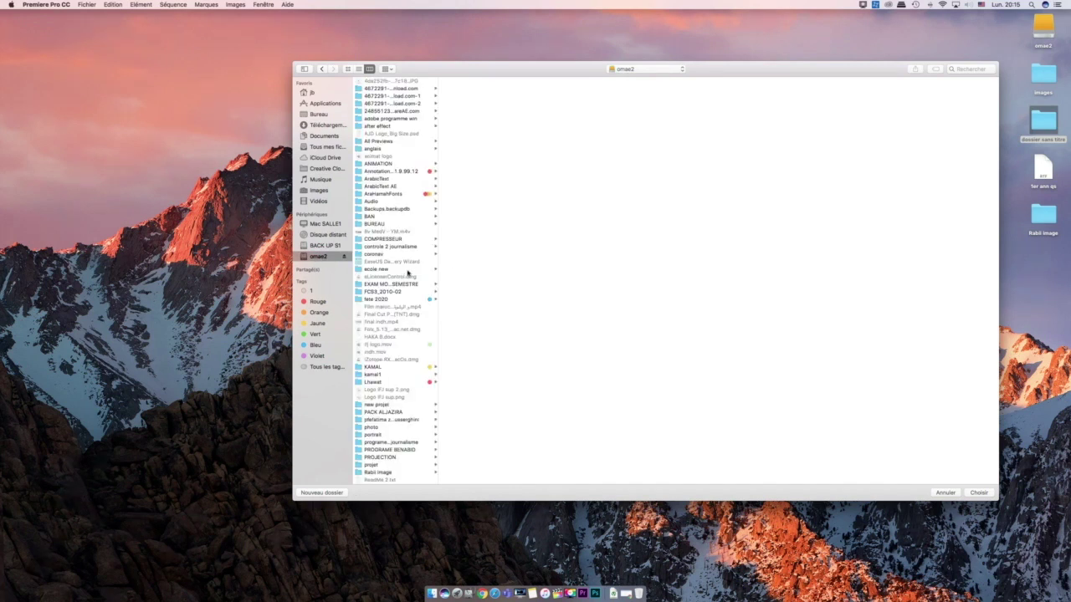
{"action": "left_click", "coordinate": [322, 493]}
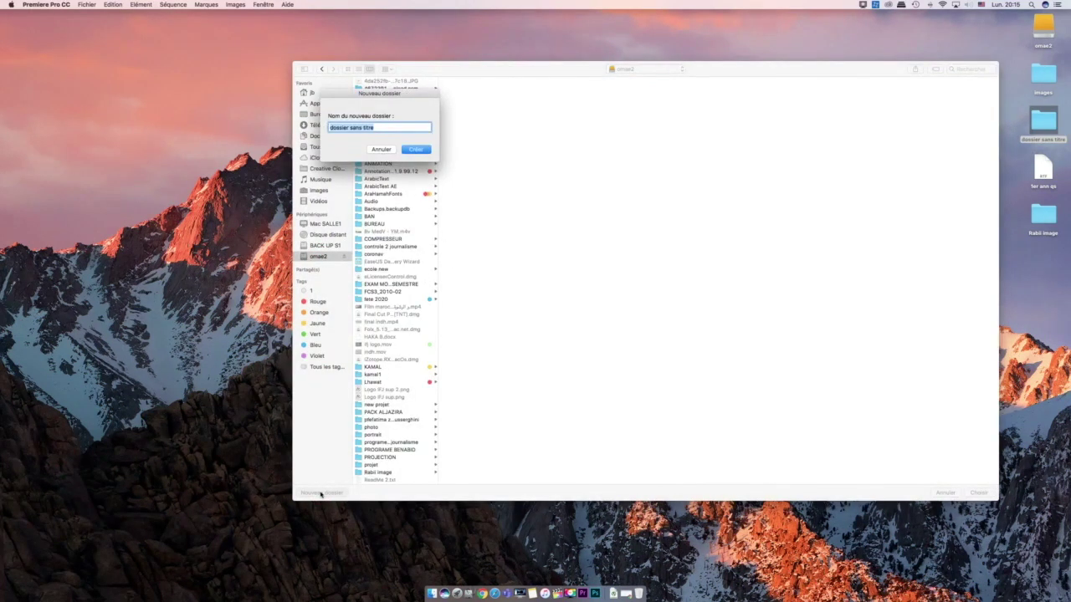
{"action": "type", "text": "PROJETS "}
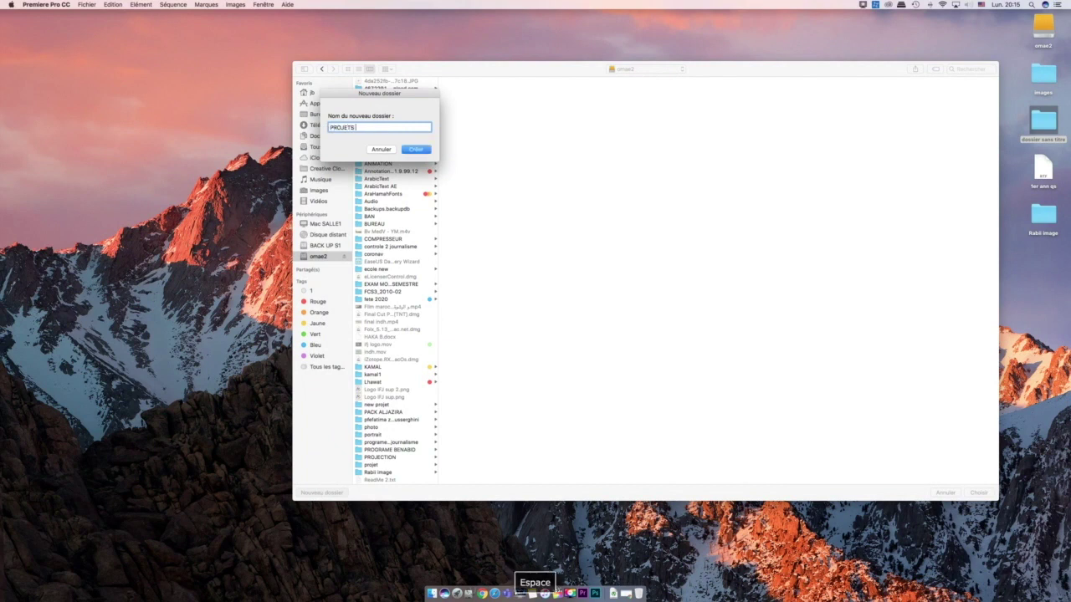
{"action": "type", "text": "ADOBE"}
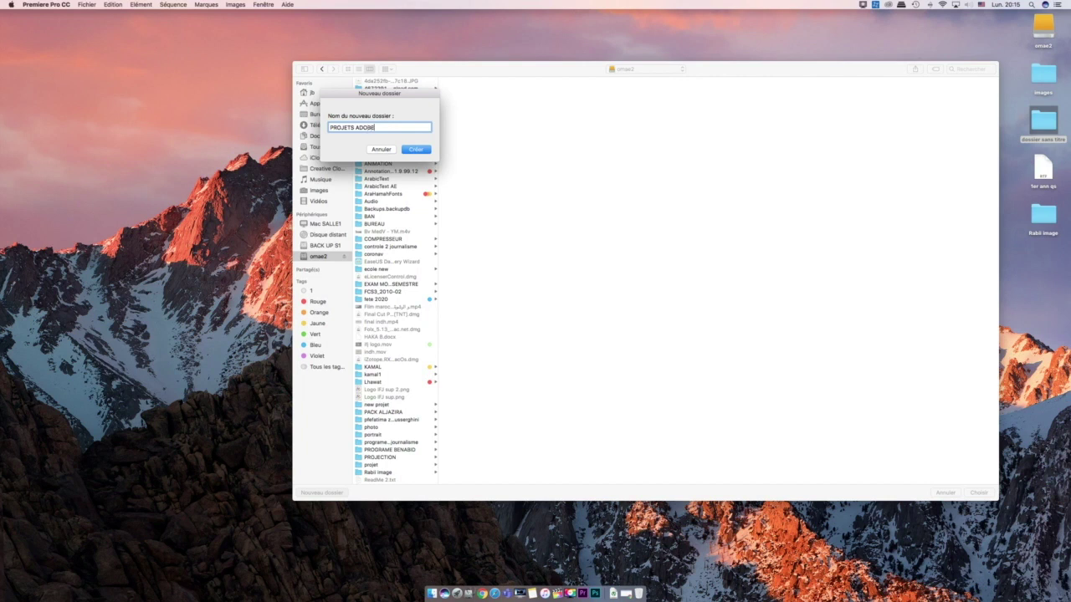
{"action": "key", "text": "Return"}
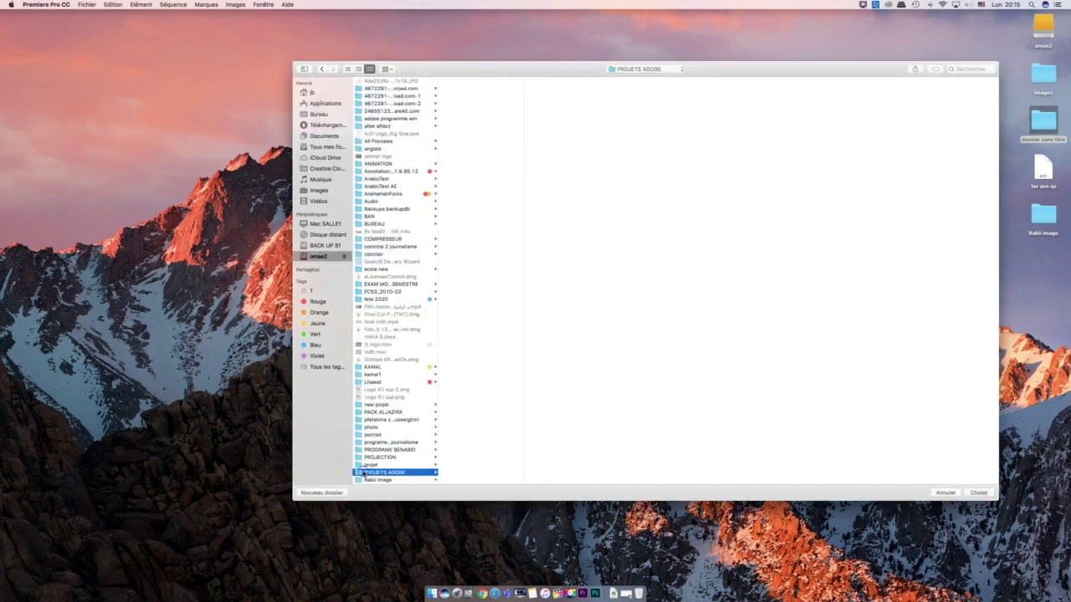
{"action": "right_click", "coordinate": [361, 477]}
{"action": "left_click", "coordinate": [376, 523]}
Create a TUTORIEL ADOBE subfolder inside PROJETS ADOBE and choose it as the project location
{"action": "left_click", "coordinate": [321, 493]}
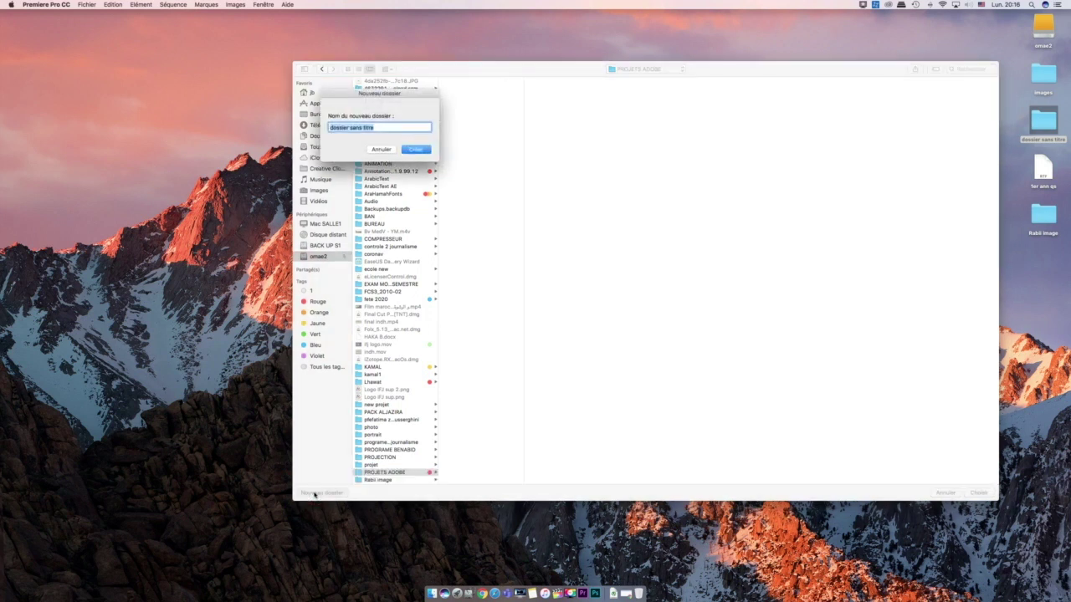
{"action": "type", "text": "TUTORIEL"}
{"action": "type", "text": "ADOBE"}
{"action": "key", "text": "Return"}
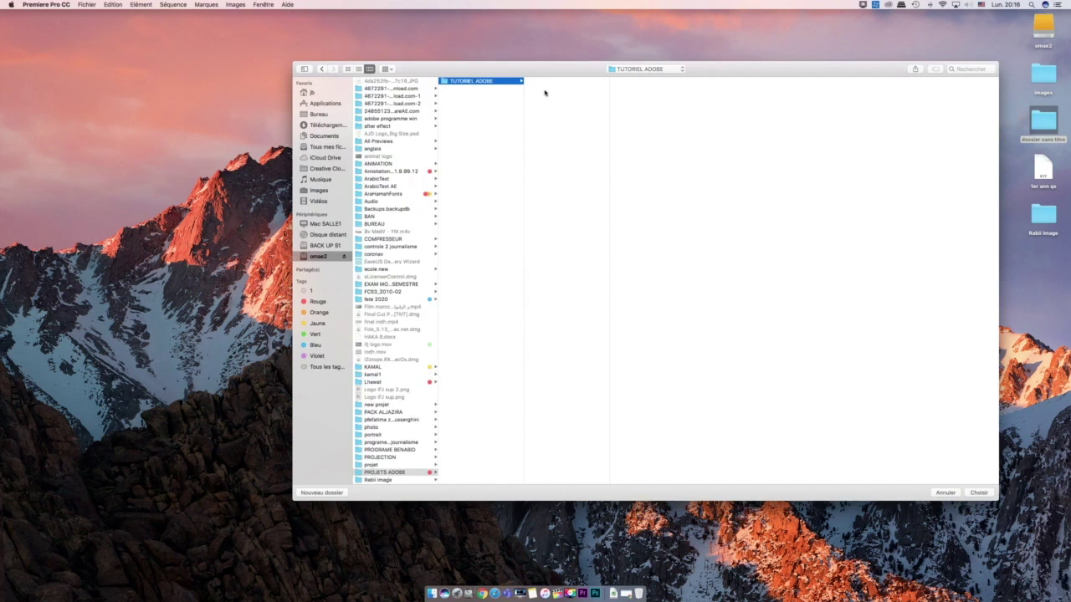
{"action": "left_click", "coordinate": [477, 114]}
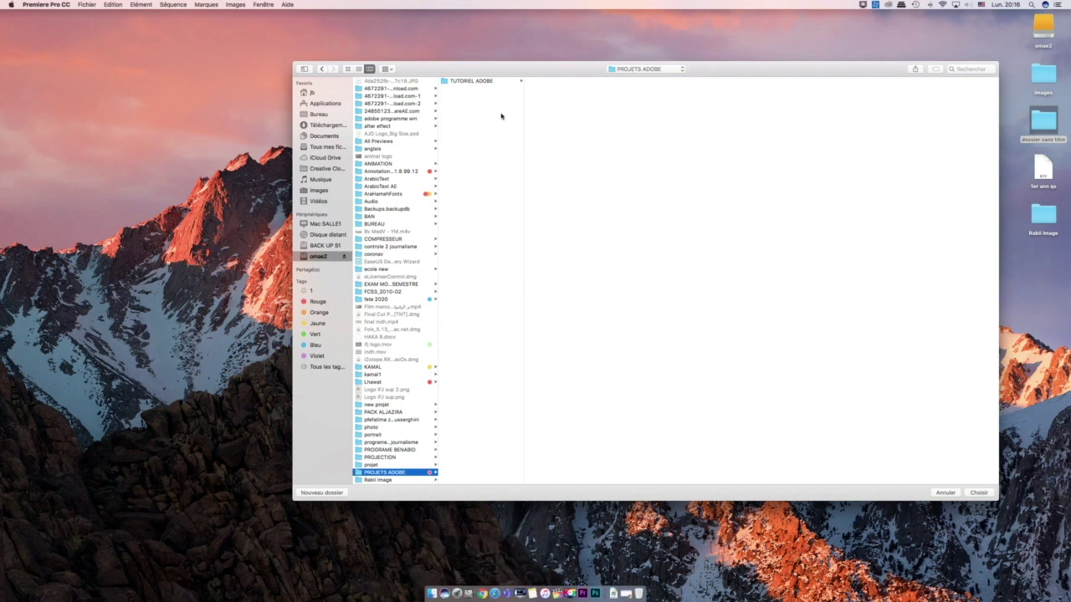
{"action": "left_click", "coordinate": [490, 82]}
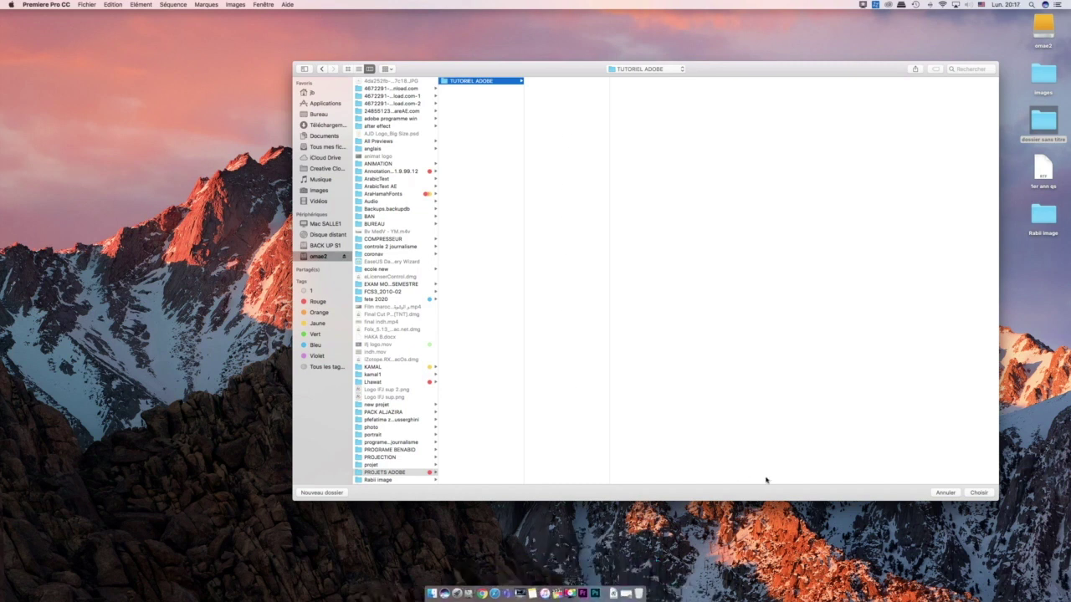
{"action": "left_click", "coordinate": [972, 493]}
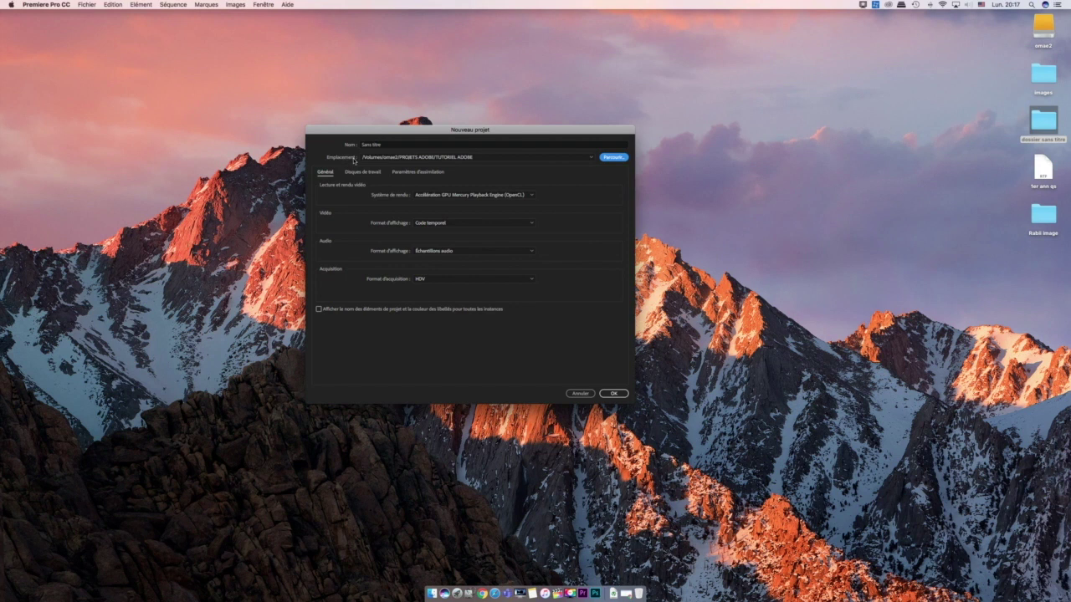
Name the project TUTORIEL ADOBE
{"action": "left_click", "coordinate": [387, 146]}
{"action": "left_click_drag", "start_coordinate": [386, 146], "coordinate": [362, 145]}
{"action": "type", "text": "tUTORIEL ADOBE"}
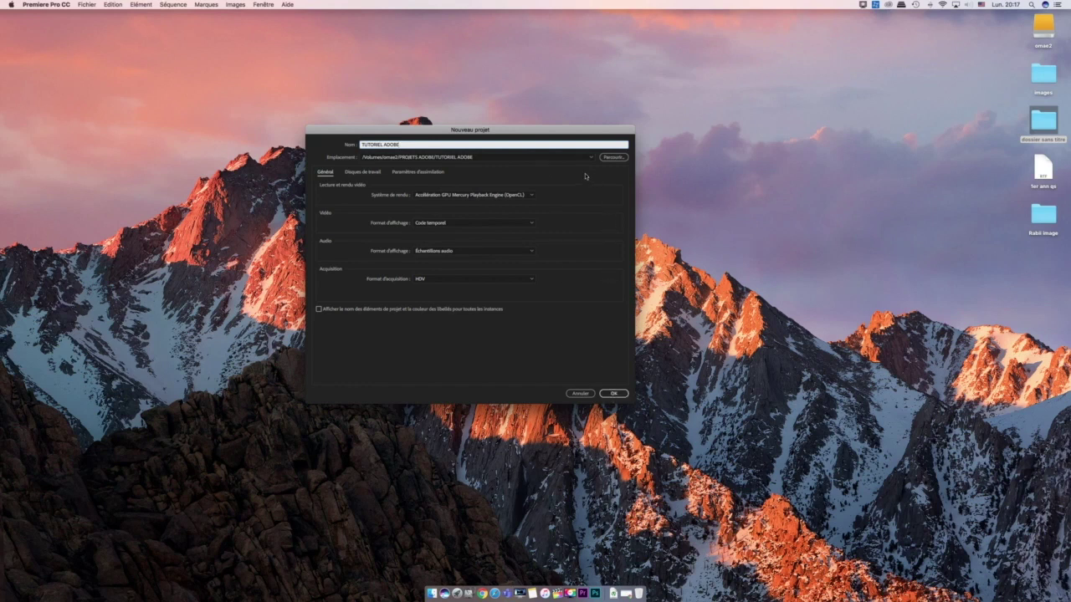
Choose the TUTORIEL ADOBE folder inside PROJETS ADOBE on omae2 again as the project location
{"action": "left_click", "coordinate": [622, 159]}
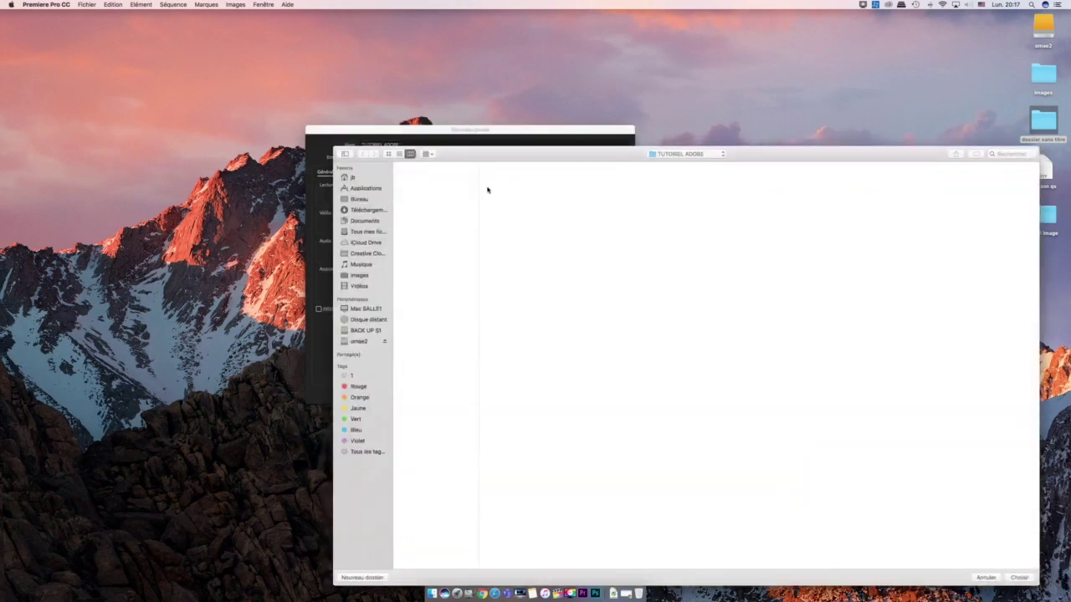
{"action": "left_click", "coordinate": [362, 343]}
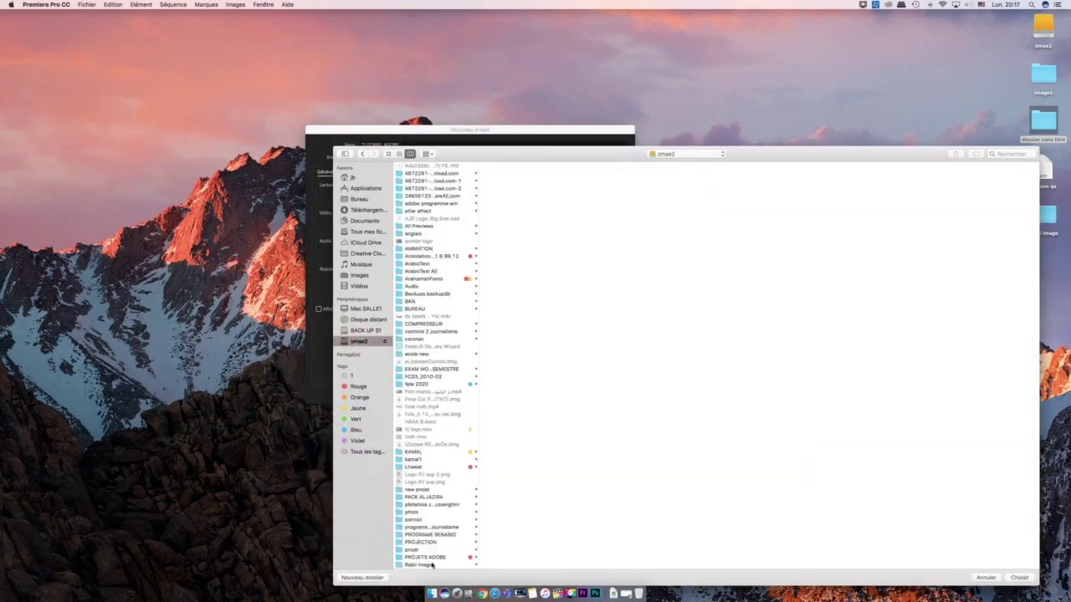
{"action": "left_click", "coordinate": [431, 558]}
{"action": "left_click", "coordinate": [530, 165]}
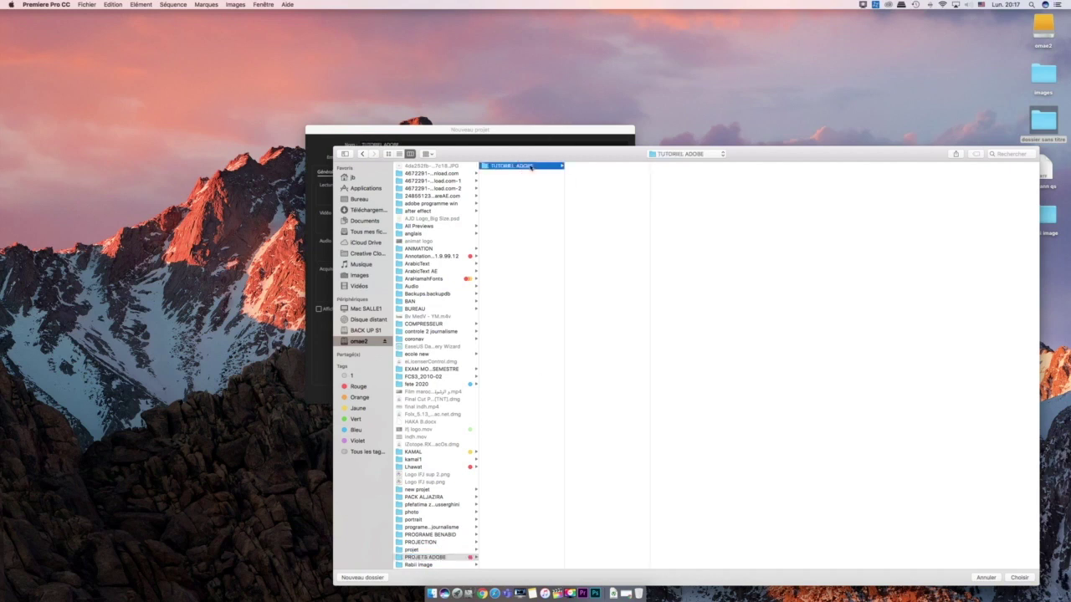
{"action": "key", "text": "Return"}
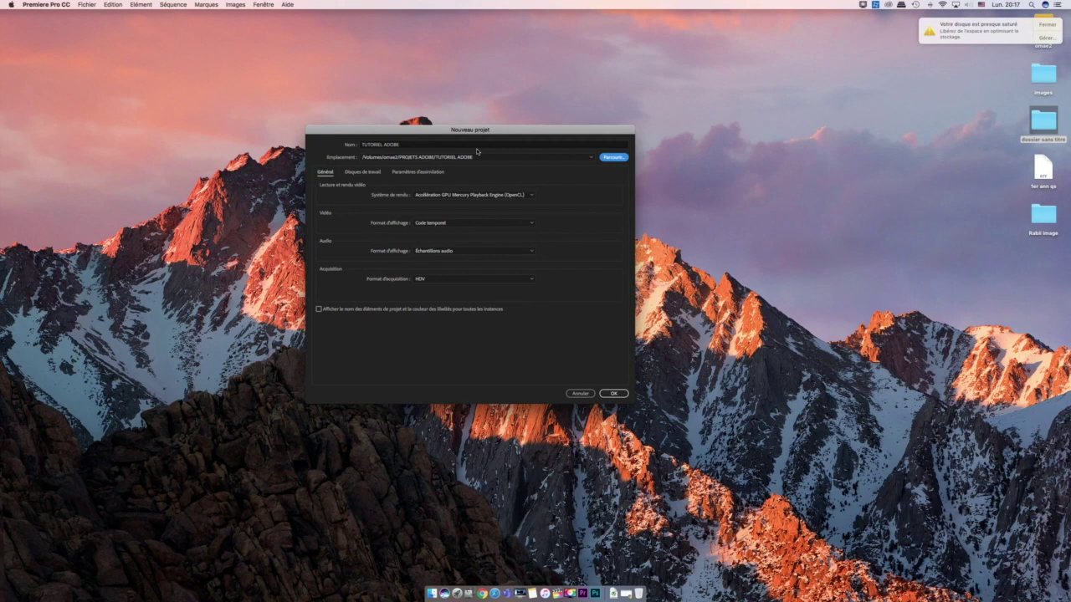
Review the general project settings for the renderer, video display format and capture format, keeping HDV for capture
{"action": "left_click", "coordinate": [325, 174]}
{"action": "left_click", "coordinate": [532, 196]}
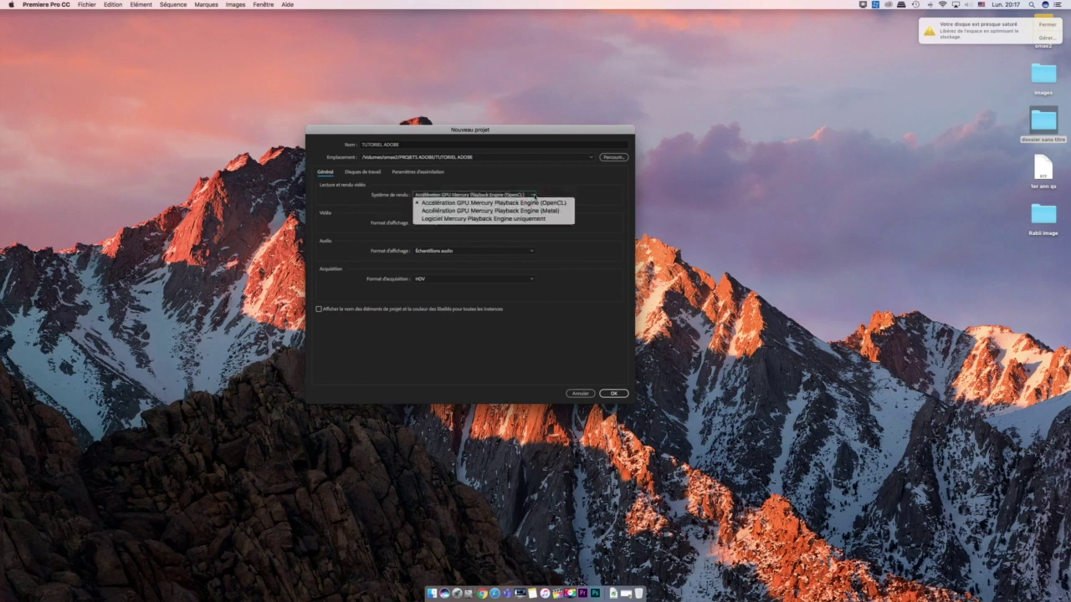
{"action": "left_click", "coordinate": [548, 183]}
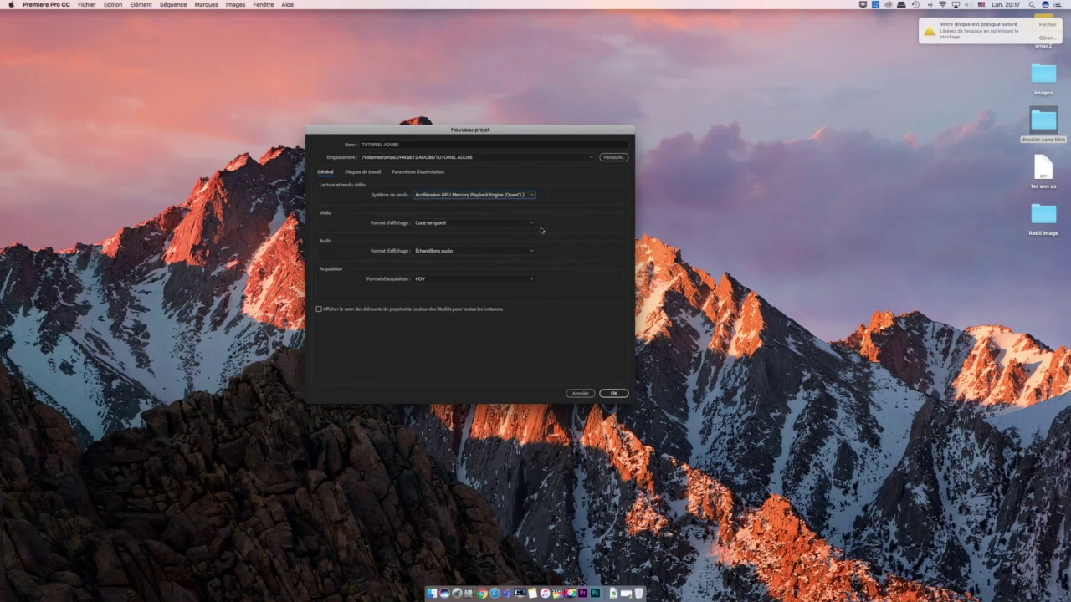
{"action": "left_click", "coordinate": [528, 226]}
{"action": "left_click", "coordinate": [561, 227]}
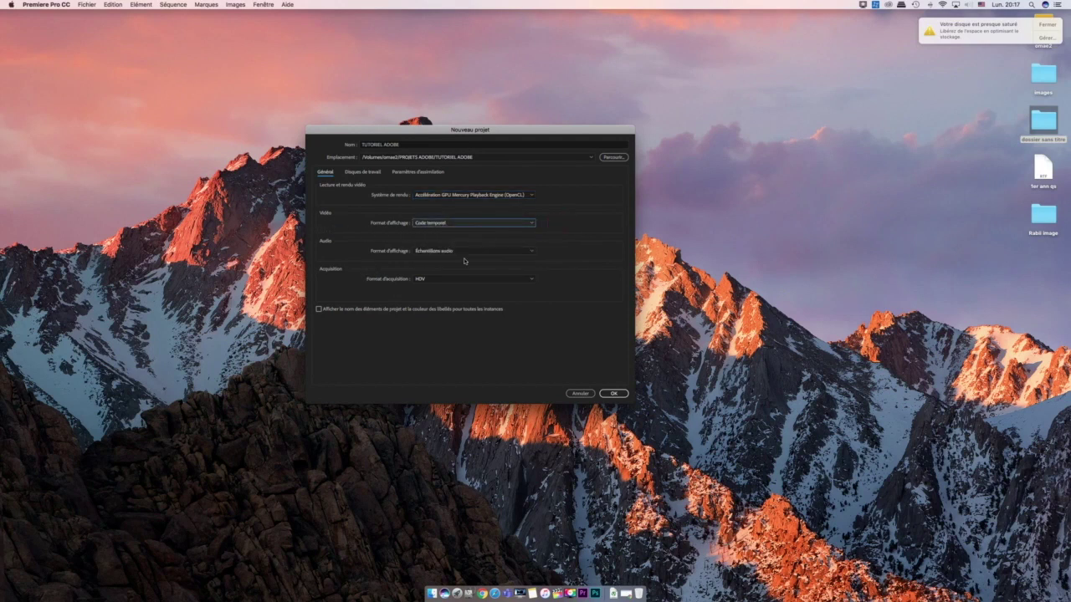
{"action": "left_click", "coordinate": [531, 280]}
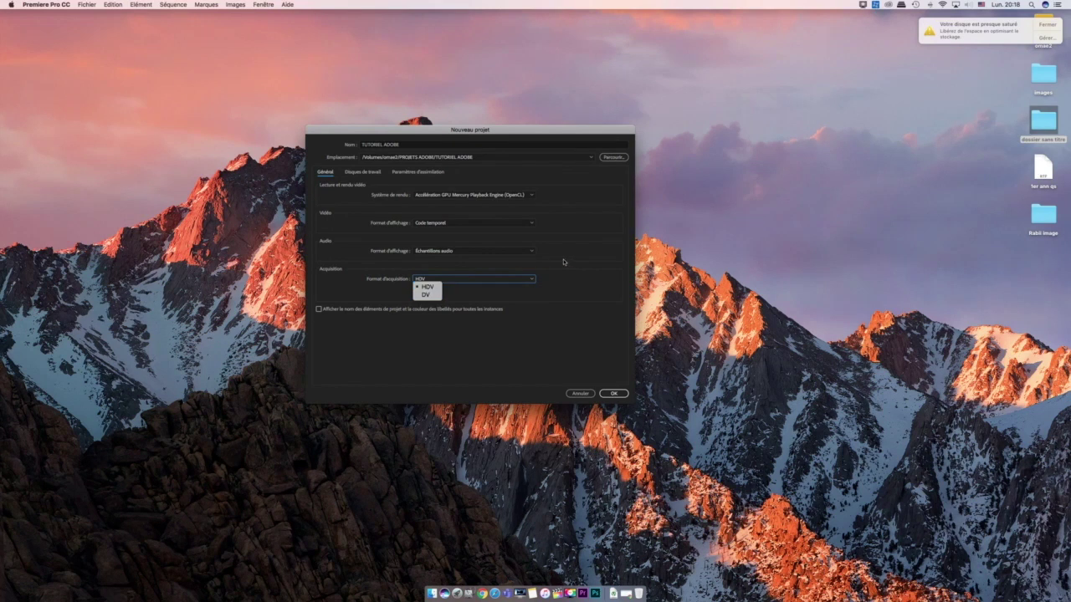
{"action": "left_click", "coordinate": [427, 287]}
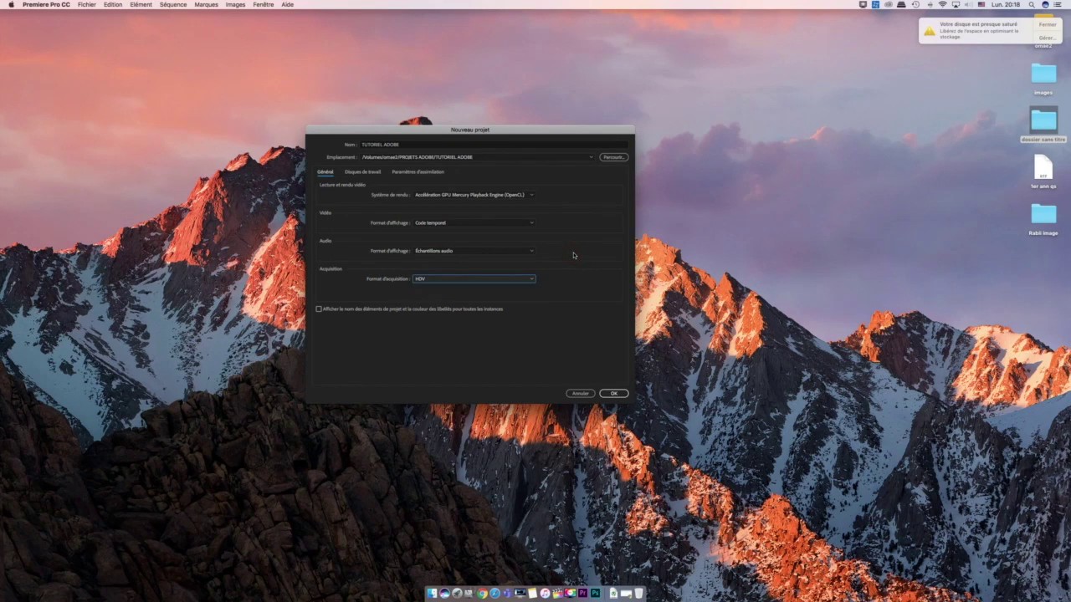
Examine the scratch disk locations and the ingest settings of the new project
{"action": "left_click", "coordinate": [368, 173]}
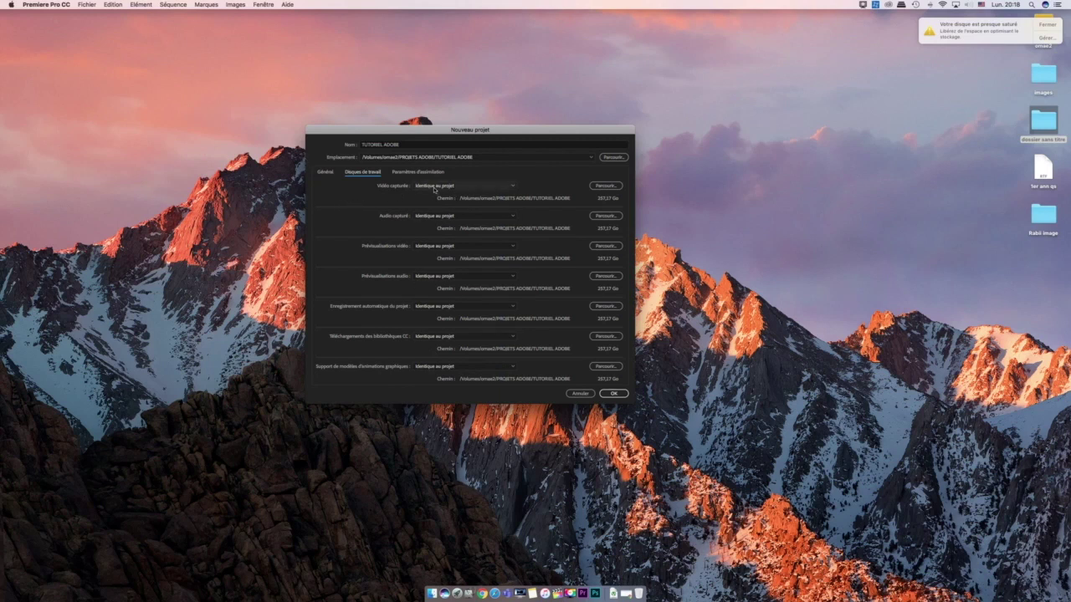
{"action": "left_click", "coordinate": [605, 186]}
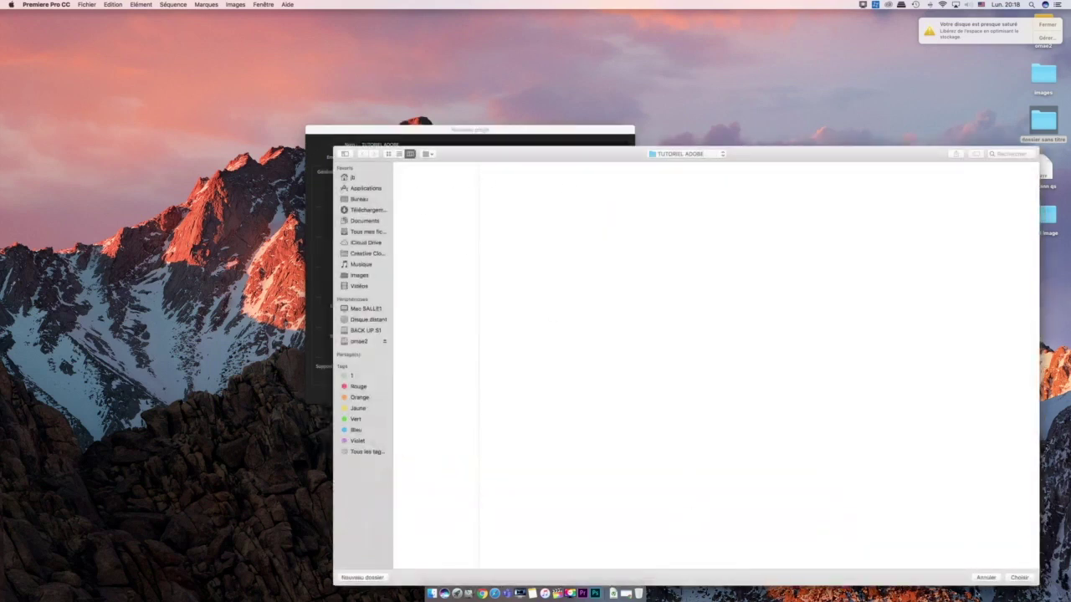
{"action": "left_click", "coordinate": [985, 578]}
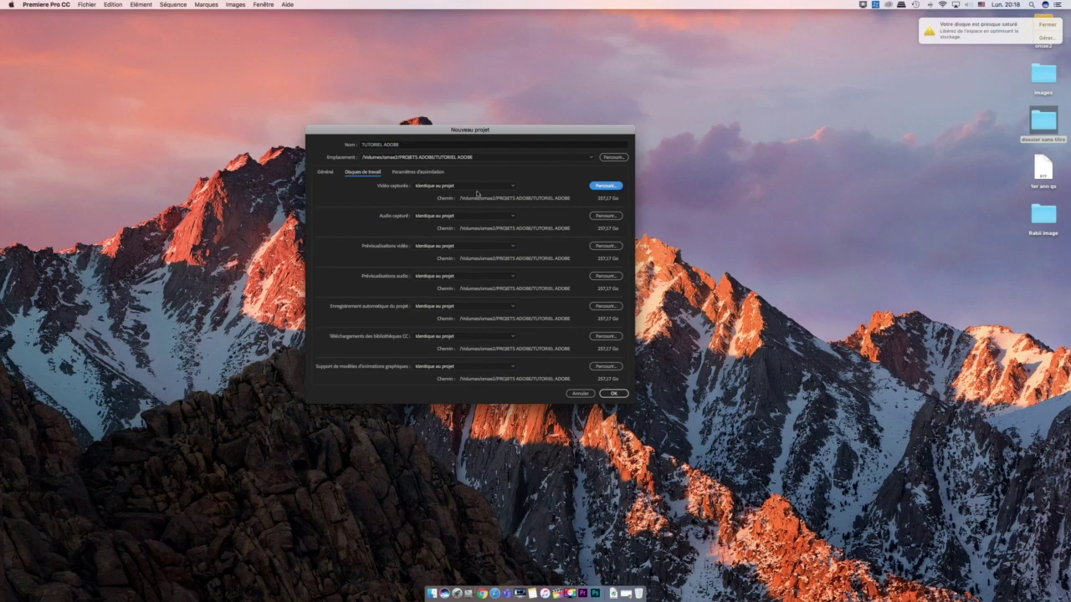
{"action": "left_click", "coordinate": [414, 173]}
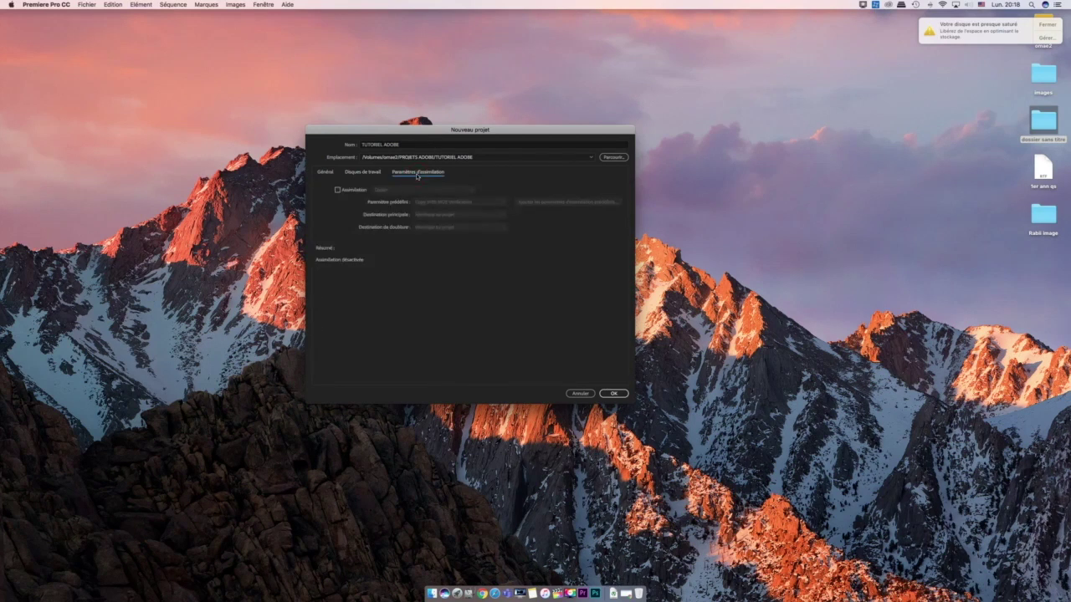
{"action": "left_click", "coordinate": [323, 174]}
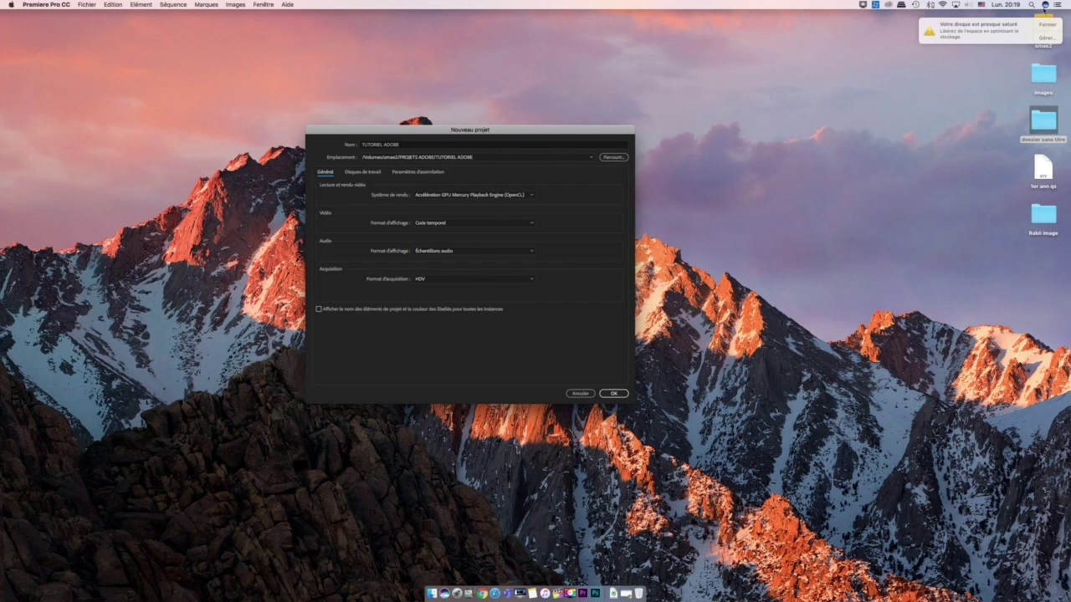
{"action": "left_click", "coordinate": [378, 173]}
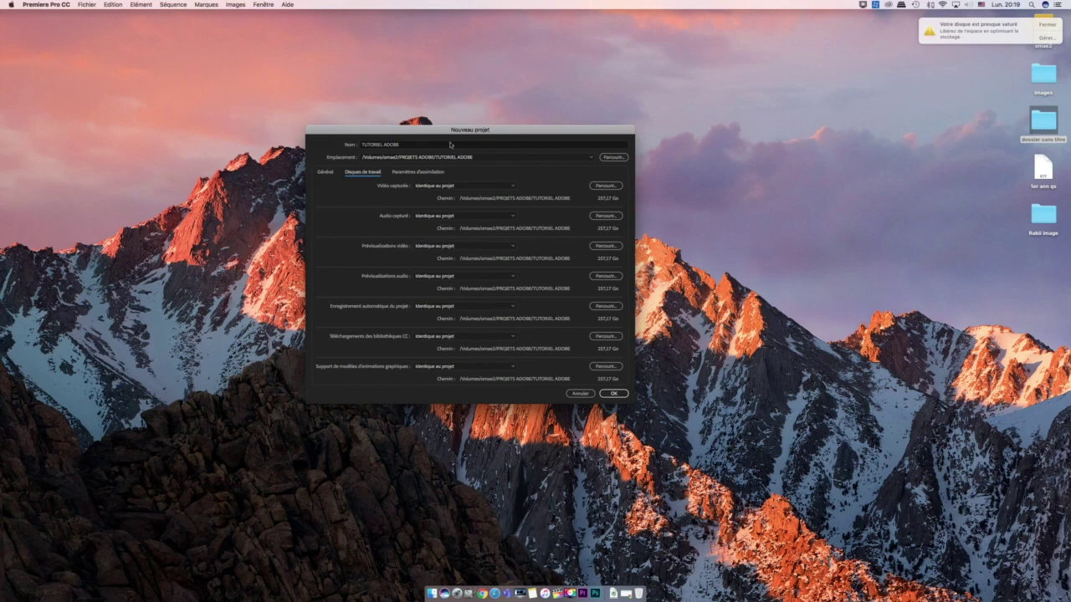
Create the project with these settings and dismiss the low disk space notification
{"action": "left_click", "coordinate": [613, 394]}
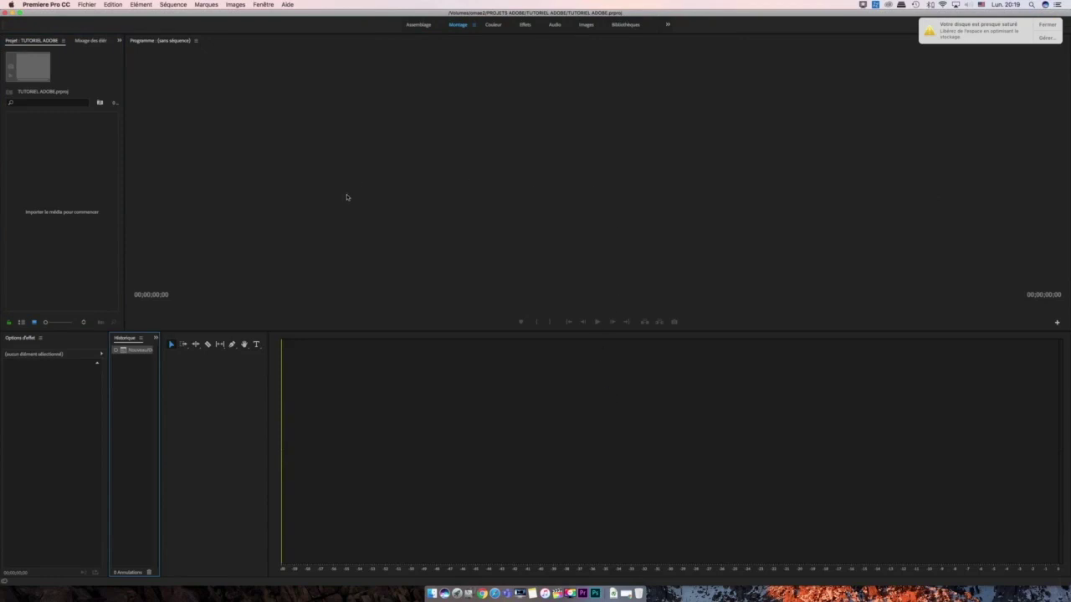
{"action": "left_click", "coordinate": [1048, 25]}
{"action": "left_click", "coordinate": [462, 156]}
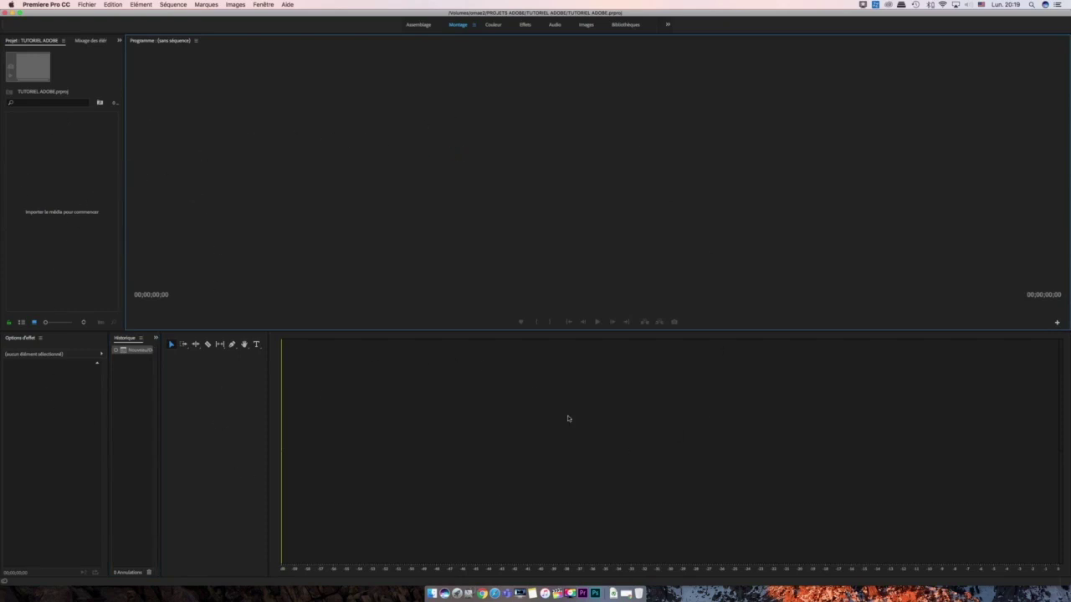
{"action": "left_click", "coordinate": [35, 396]}
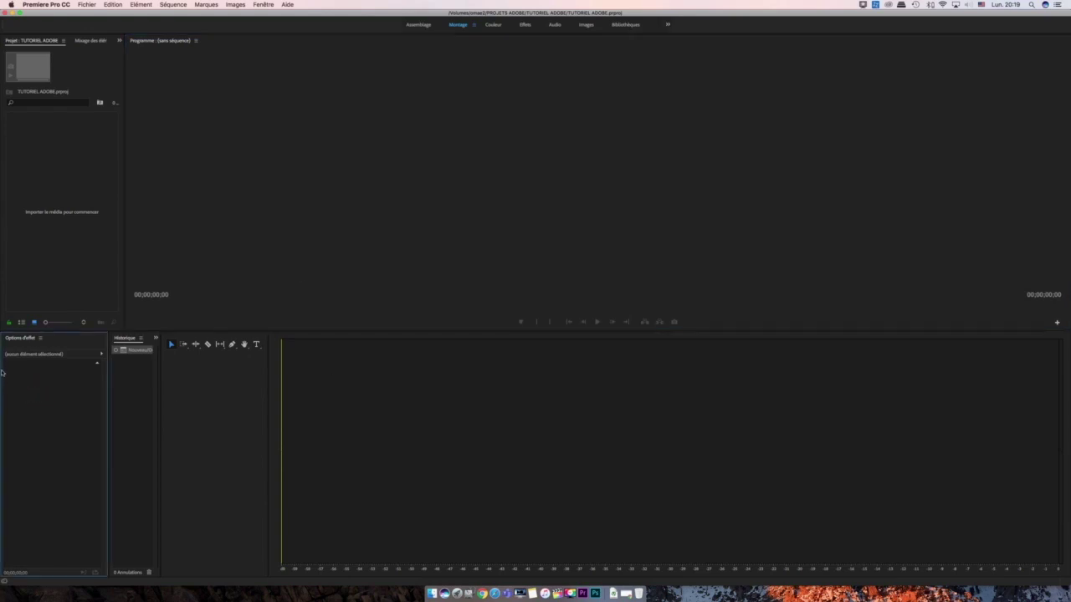
Dock the Options d'effet panel beside the Projet panel in the upper row and widen the Projet panel
{"action": "left_click_drag", "start_coordinate": [3, 373], "coordinate": [22, 247]}
{"action": "mouse_move", "coordinate": [25, 156]}
{"action": "left_mouse_down"}
{"action": "mouse_move", "coordinate": [40, 144]}
{"action": "mouse_move", "coordinate": [12, 146]}
{"action": "left_mouse_up"}
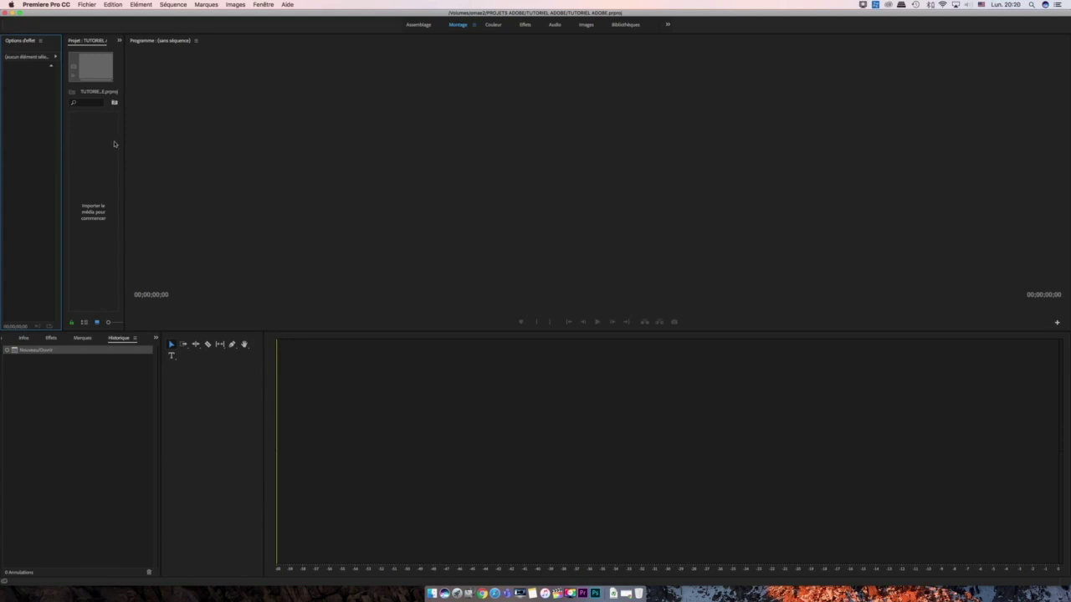
{"action": "left_click_drag", "start_coordinate": [127, 145], "coordinate": [221, 181]}
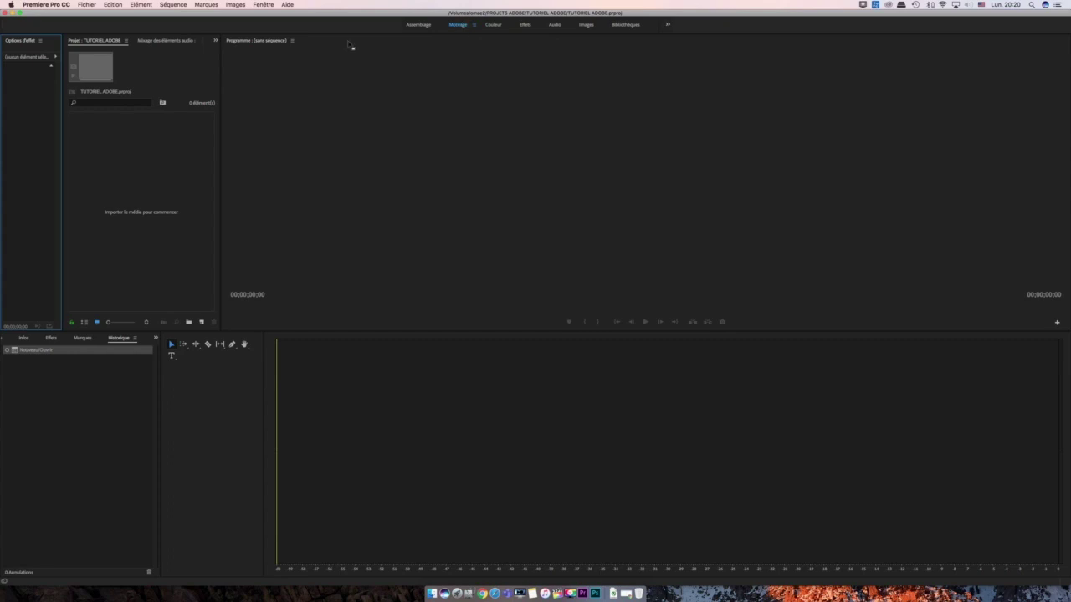
Look through the Assemblage, Couleur and Audio workspaces, ending back on the Montage workspace
{"action": "left_click", "coordinate": [420, 25]}
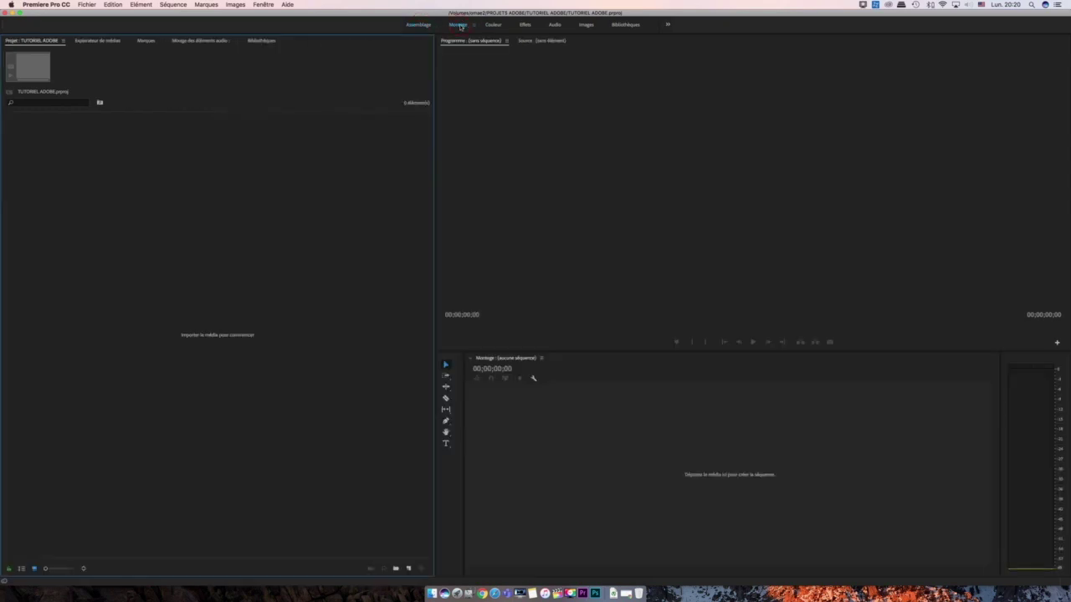
{"action": "left_click", "coordinate": [493, 25]}
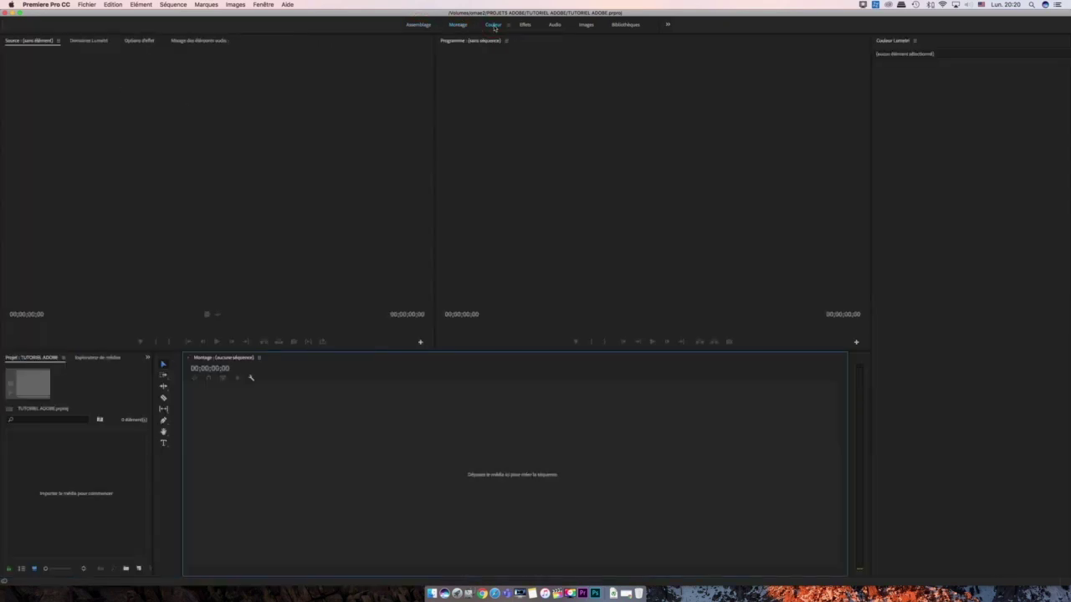
{"action": "left_click", "coordinate": [554, 25]}
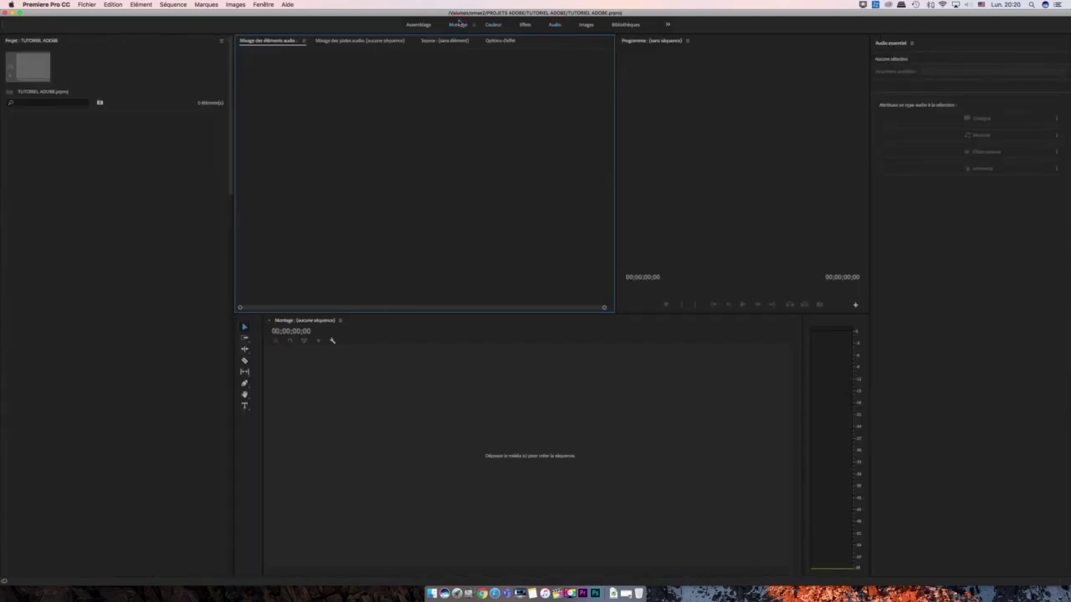
{"action": "left_click", "coordinate": [459, 25]}
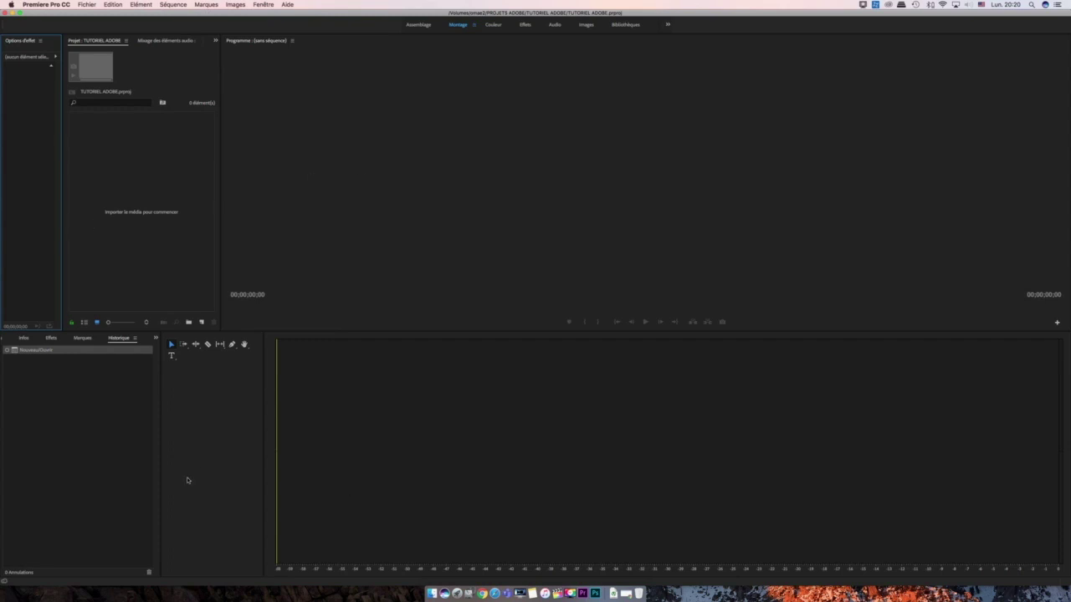
Show the source monitor and dock it between the Projet panel and the program monitor
{"action": "left_click", "coordinate": [264, 5]}
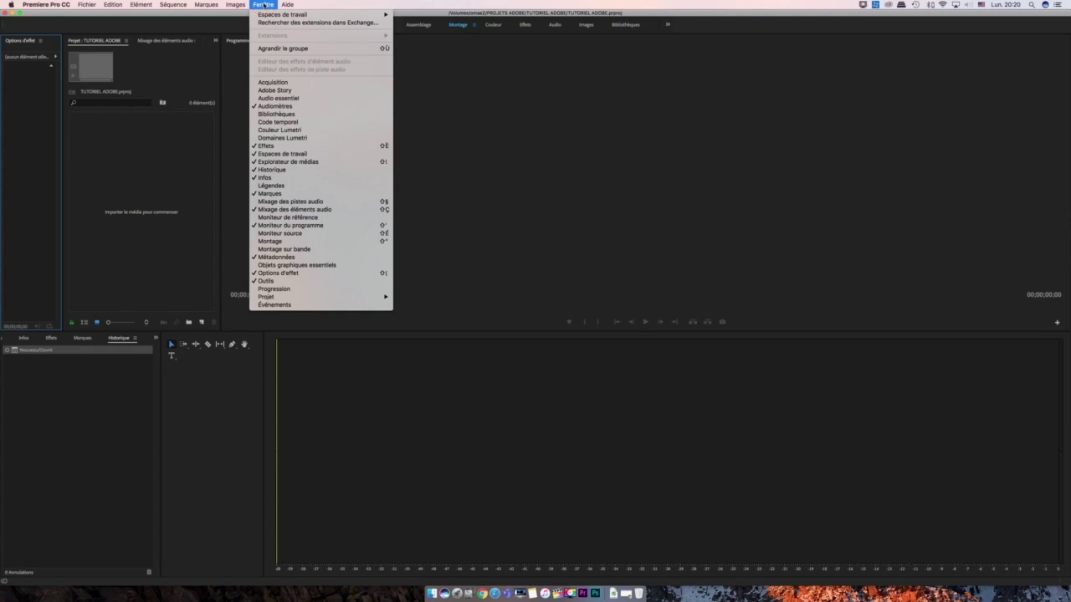
{"action": "left_click", "coordinate": [307, 226]}
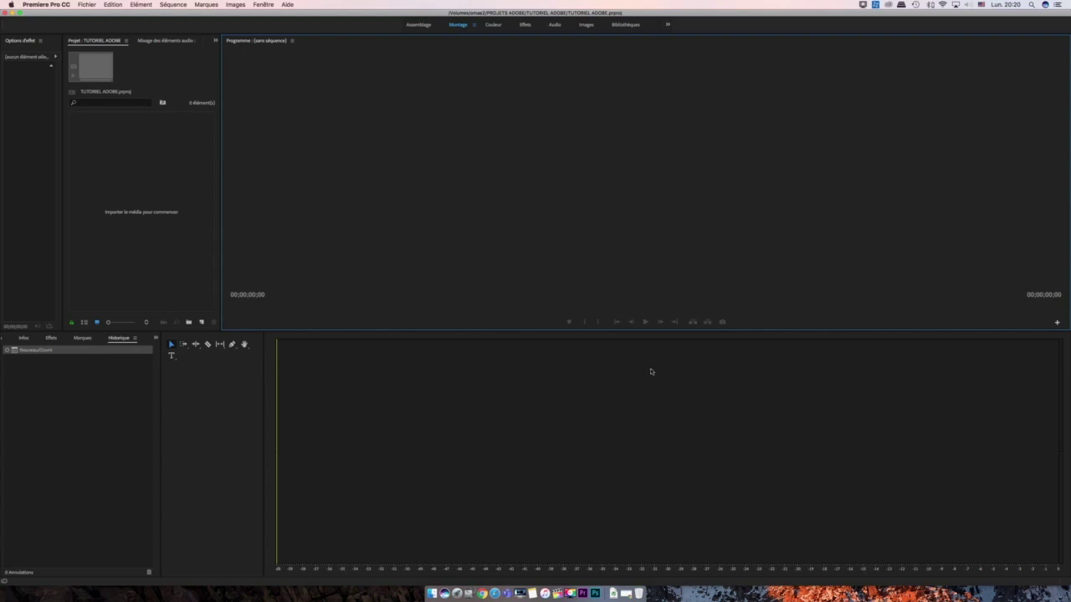
{"action": "left_click", "coordinate": [257, 4]}
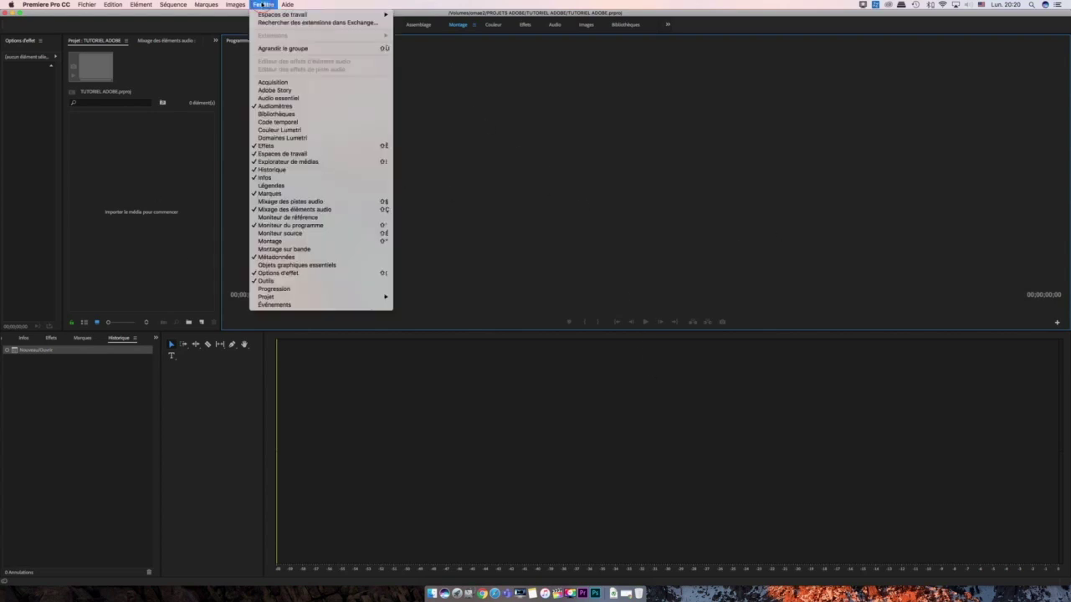
{"action": "left_click", "coordinate": [281, 235]}
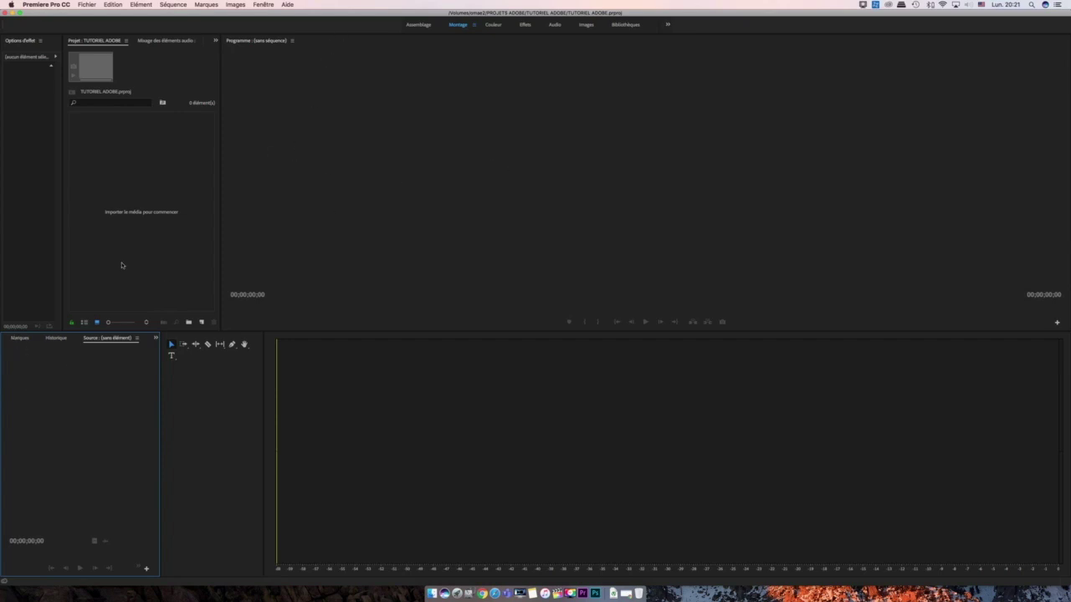
{"action": "left_click_drag", "start_coordinate": [93, 339], "coordinate": [222, 140]}
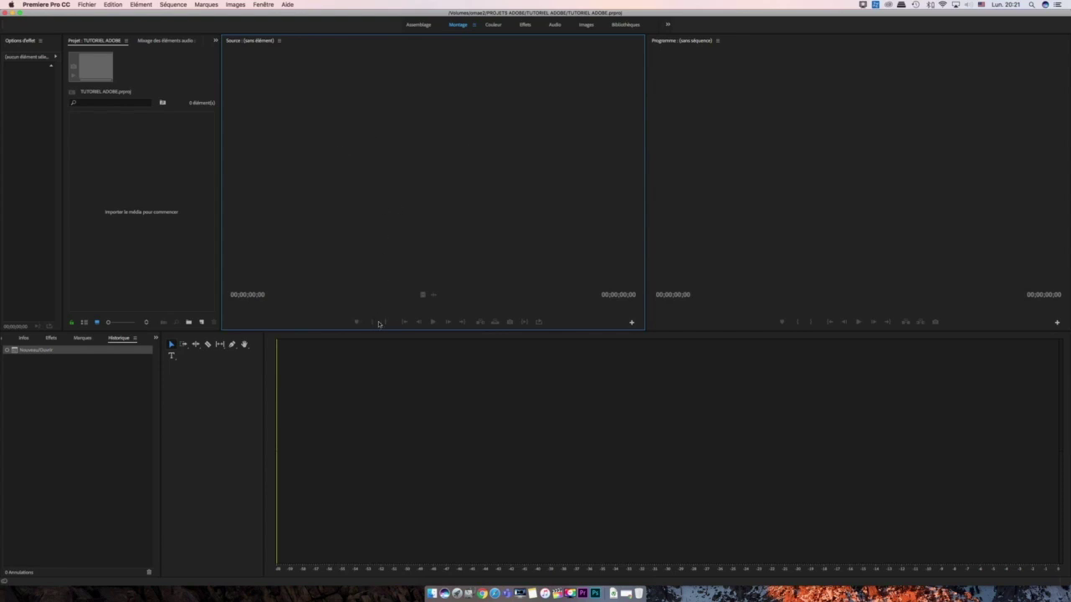
Shrink the audio meters to a narrow vertical strip at the far edge of the workspace
{"action": "left_click", "coordinate": [820, 160]}
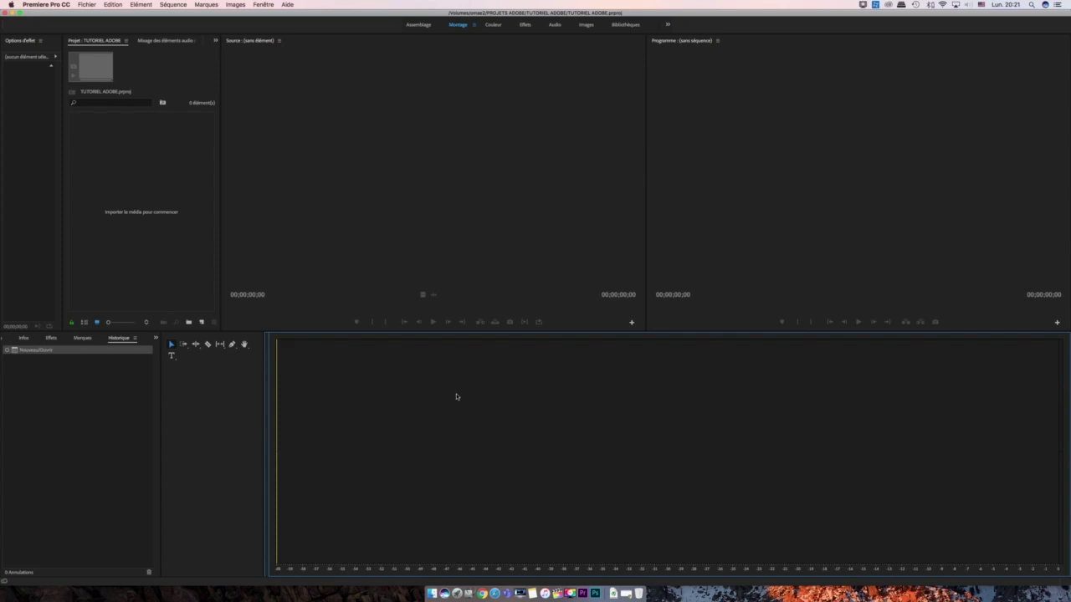
{"action": "left_click", "coordinate": [520, 424]}
{"action": "left_click_drag", "start_coordinate": [266, 356], "coordinate": [1038, 383]}
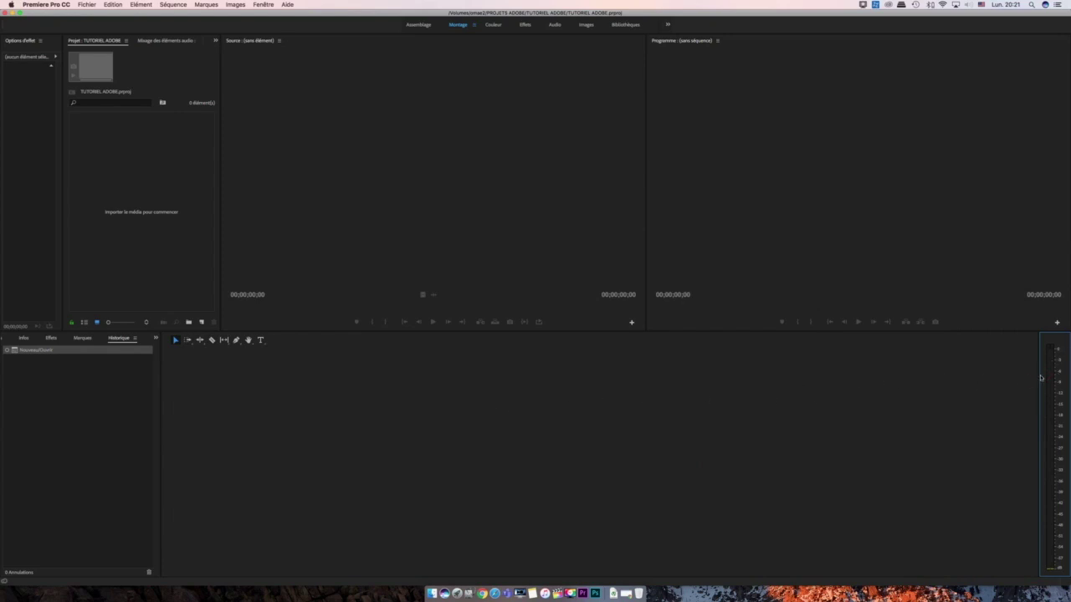
{"action": "mouse_move", "coordinate": [1039, 375]}
{"action": "left_mouse_down"}
{"action": "mouse_move", "coordinate": [310, 410]}
{"action": "mouse_move", "coordinate": [507, 427]}
{"action": "mouse_move", "coordinate": [925, 416]}
{"action": "mouse_move", "coordinate": [1040, 393]}
{"action": "left_mouse_up"}
{"action": "left_click", "coordinate": [232, 400]}
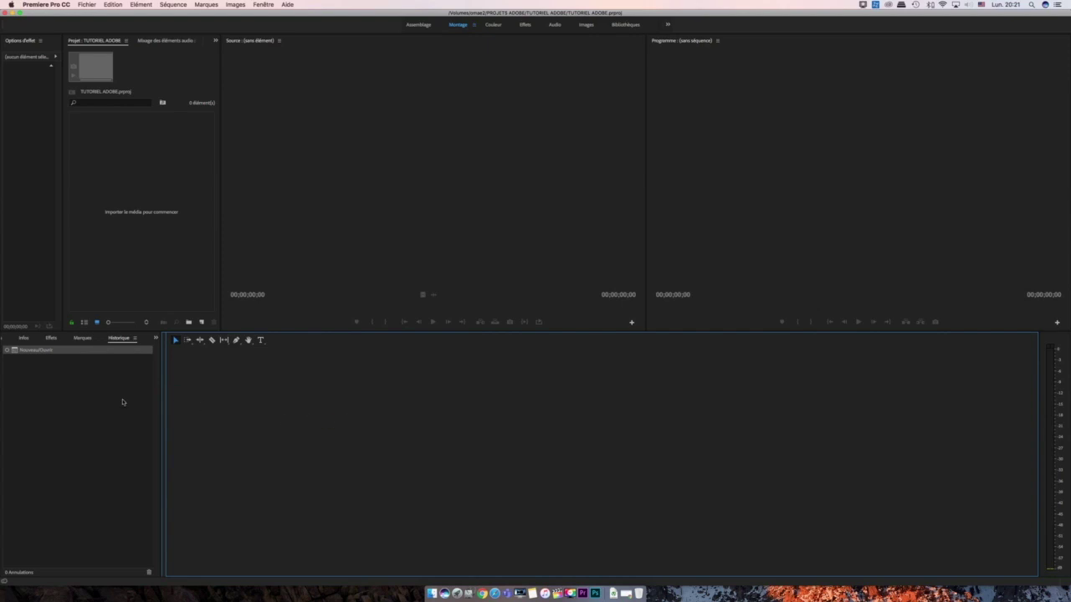
Bring the Effets panel to the front of its group, then narrow that group and the Options d'effet panel
{"action": "left_click", "coordinate": [36, 377]}
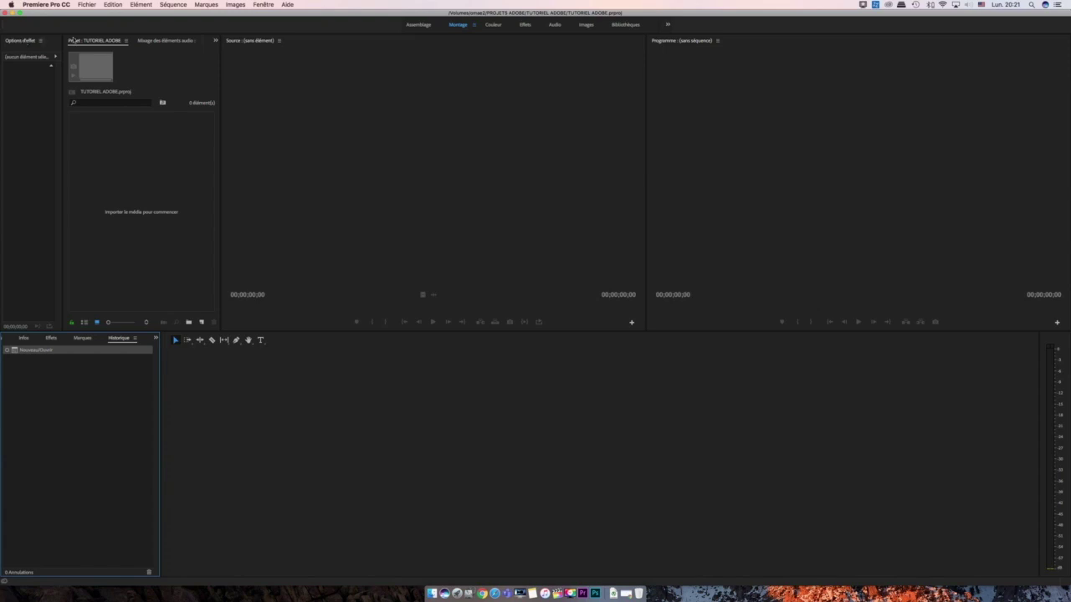
{"action": "left_click", "coordinate": [264, 5]}
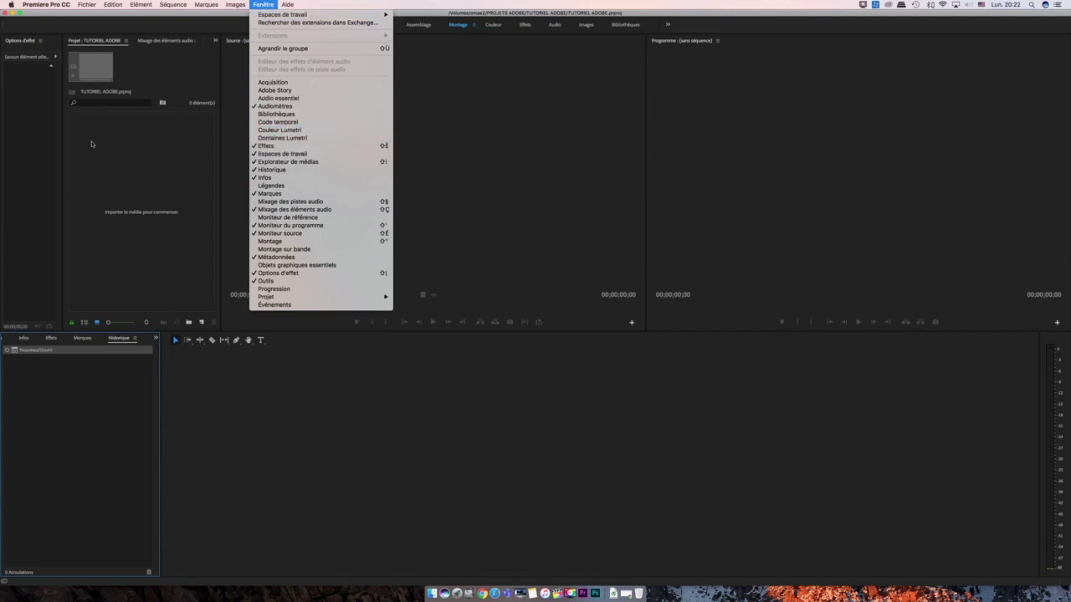
{"action": "left_click", "coordinate": [10, 150]}
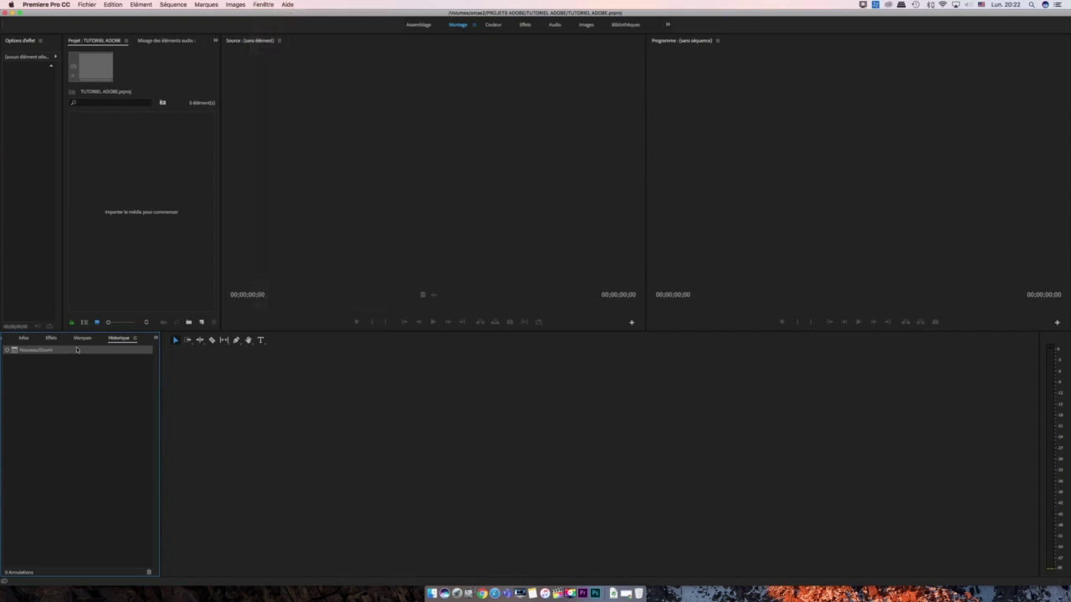
{"action": "left_click", "coordinate": [51, 338]}
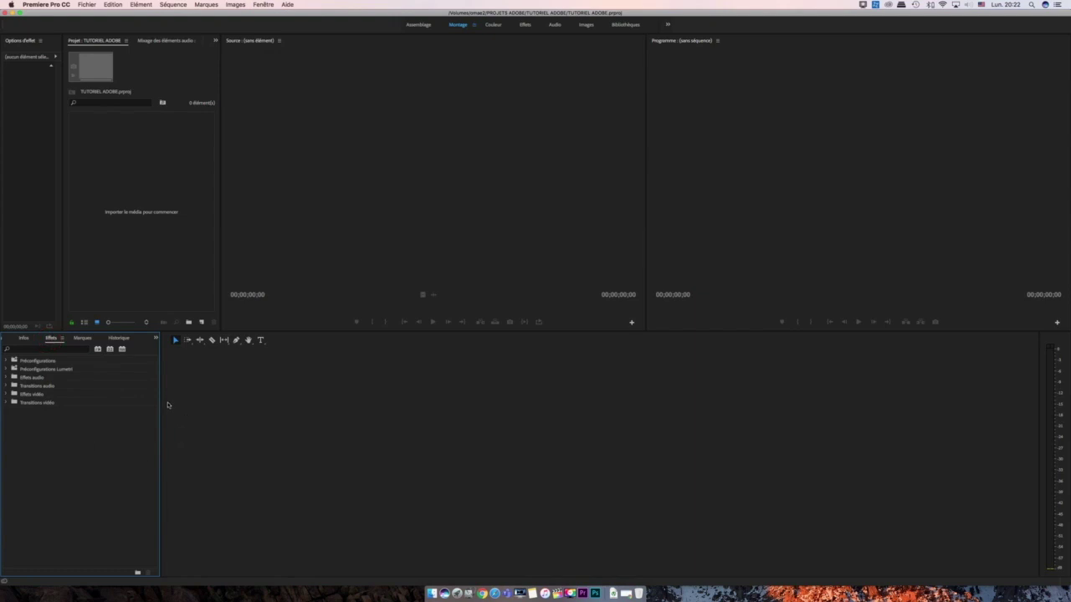
{"action": "left_click_drag", "start_coordinate": [161, 403], "coordinate": [70, 402]}
{"action": "left_click", "coordinate": [40, 103]}
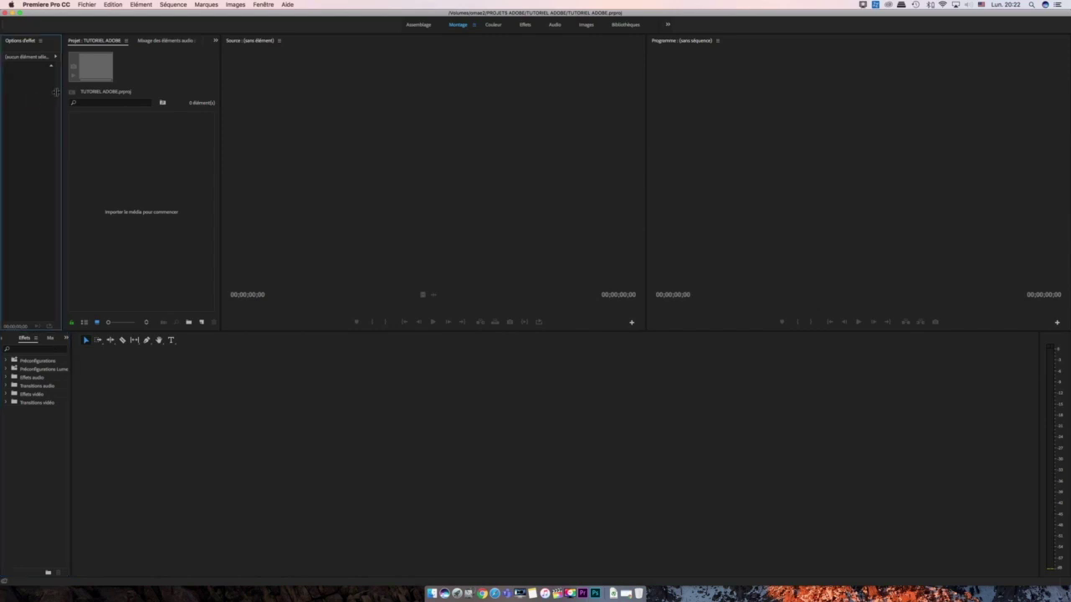
{"action": "mouse_move", "coordinate": [61, 93]}
{"action": "left_mouse_down"}
{"action": "mouse_move", "coordinate": [87, 92]}
{"action": "mouse_move", "coordinate": [57, 92]}
{"action": "left_mouse_up"}
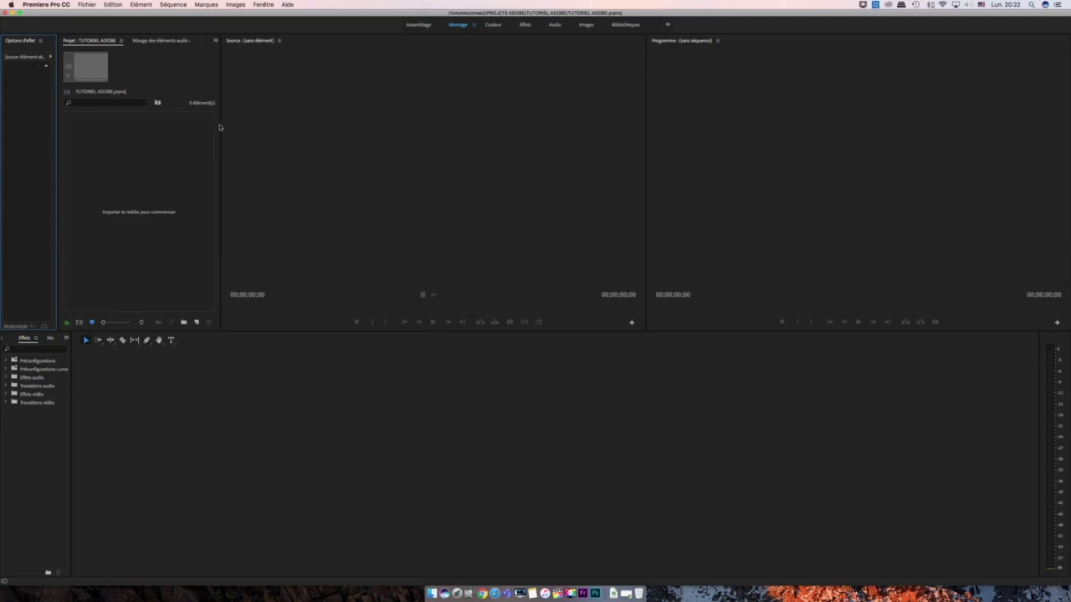
Review the Projet panel, source monitor, tools and timeline area, and program monitor in turn
{"action": "left_click", "coordinate": [129, 153]}
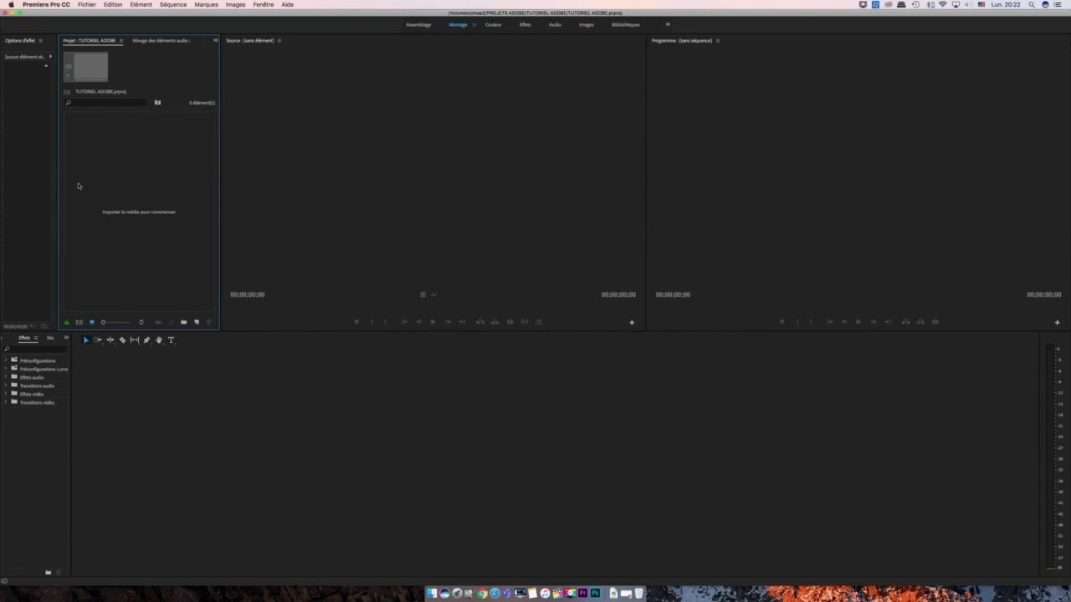
{"action": "left_click", "coordinate": [351, 153]}
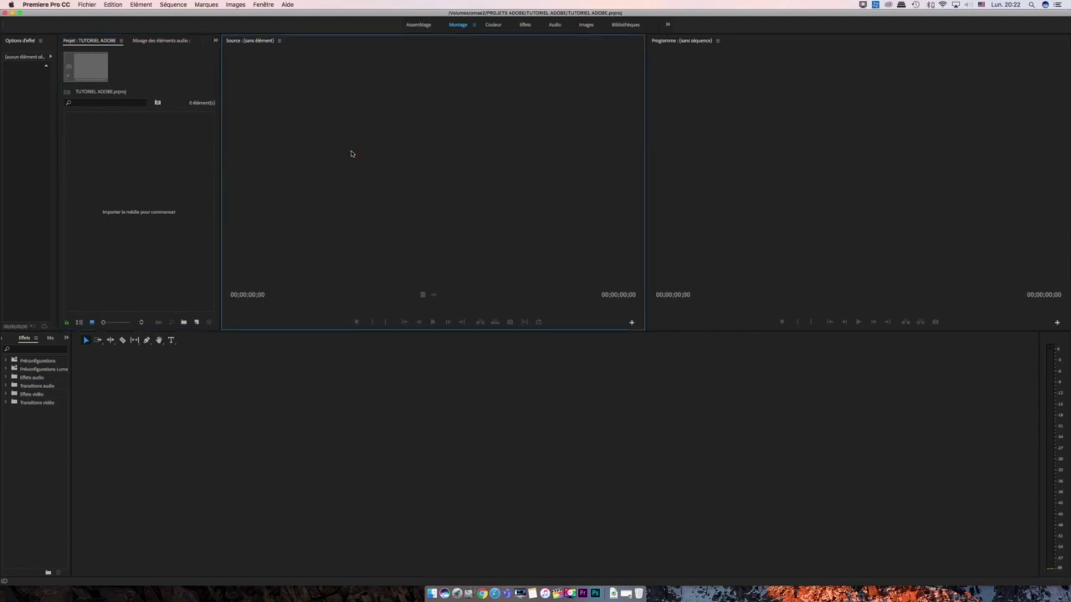
{"action": "left_click", "coordinate": [203, 454]}
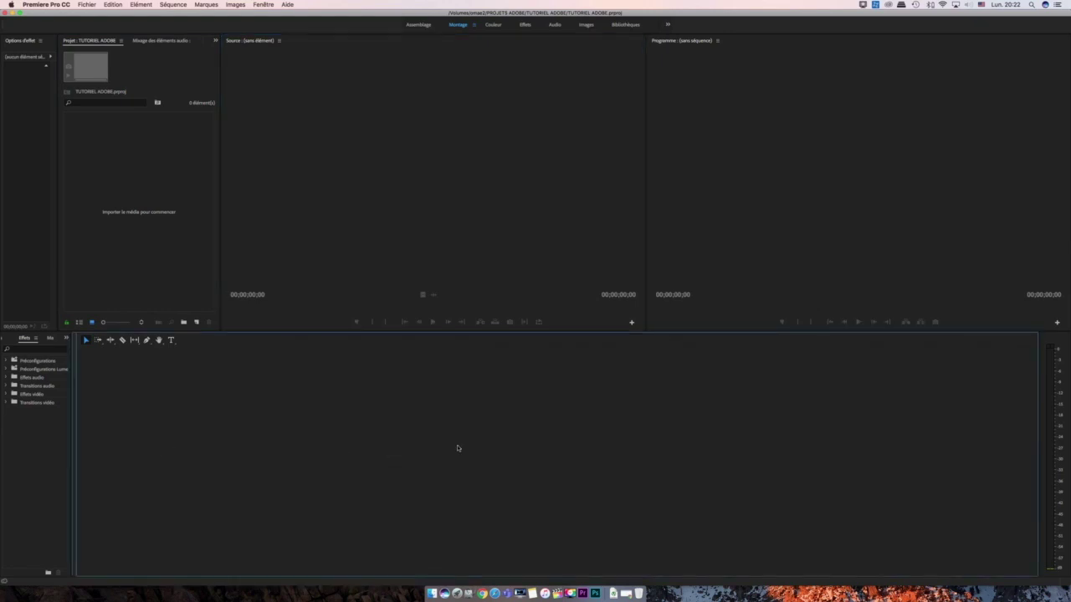
{"action": "left_click", "coordinate": [812, 157]}
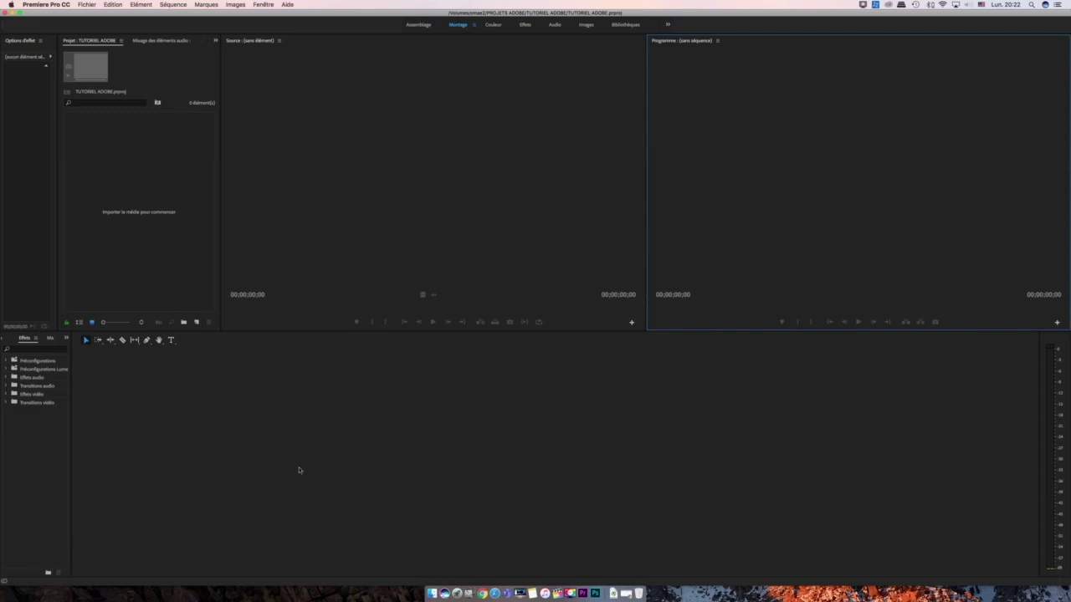
{"action": "left_click", "coordinate": [251, 400]}
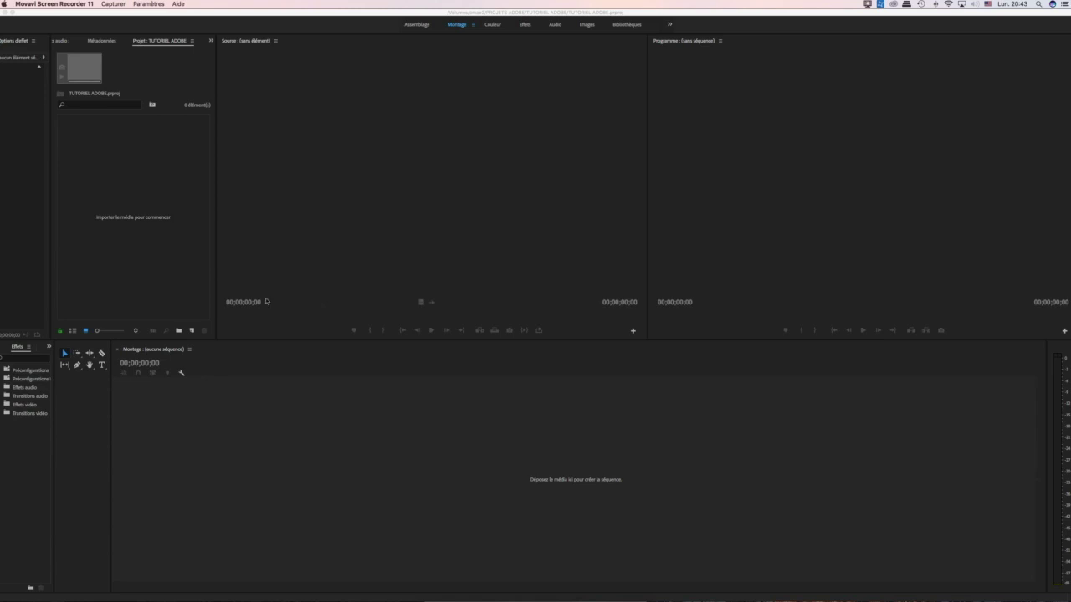
Close the Montage timeline panel and display it again in the workspace
{"action": "left_click", "coordinate": [358, 431]}
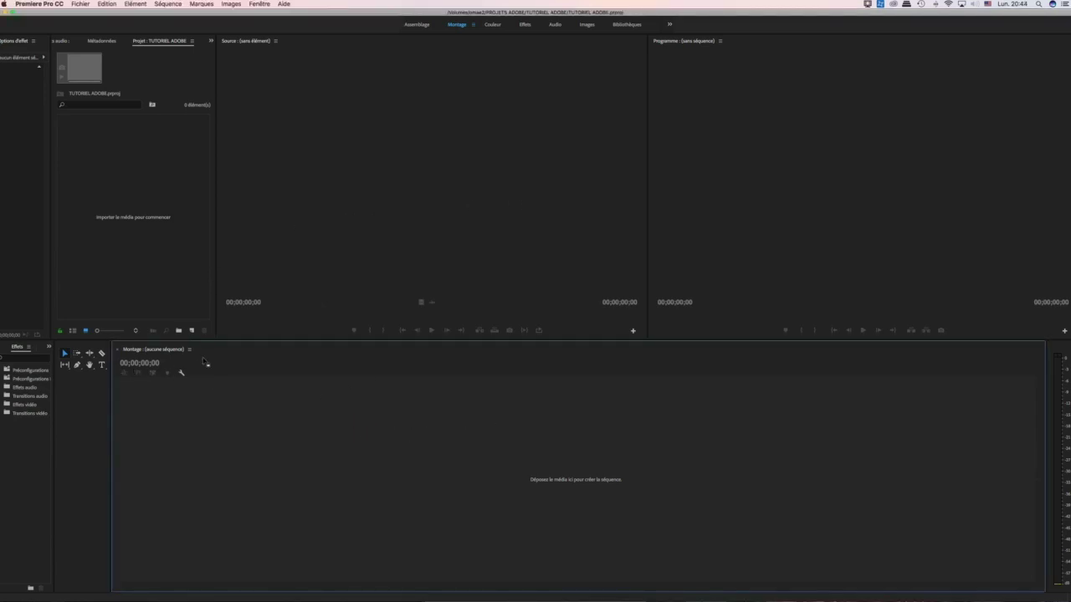
{"action": "left_click", "coordinate": [190, 350]}
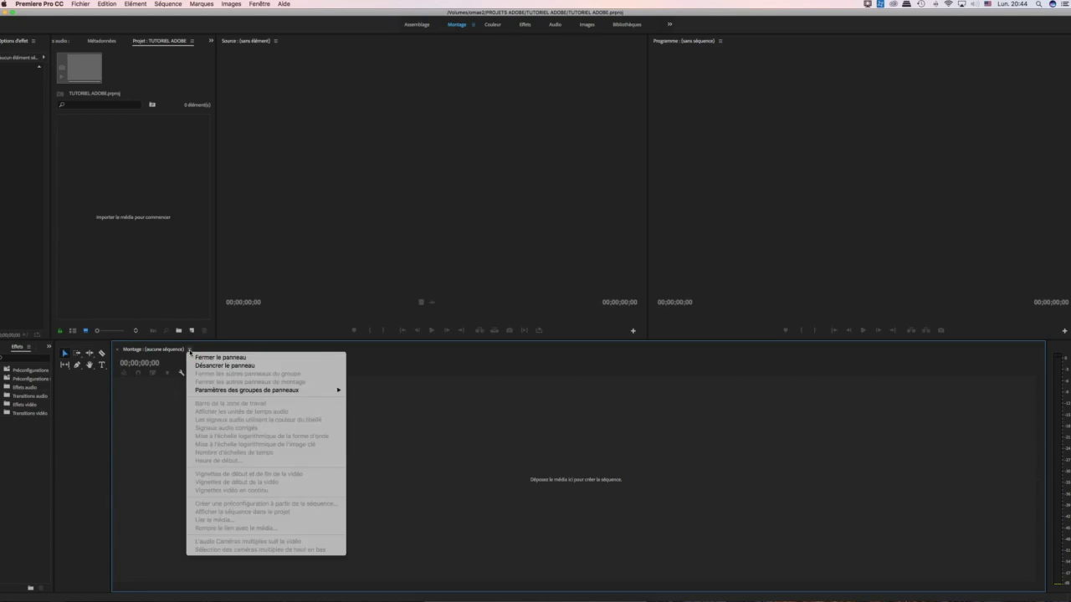
{"action": "left_click", "coordinate": [201, 358]}
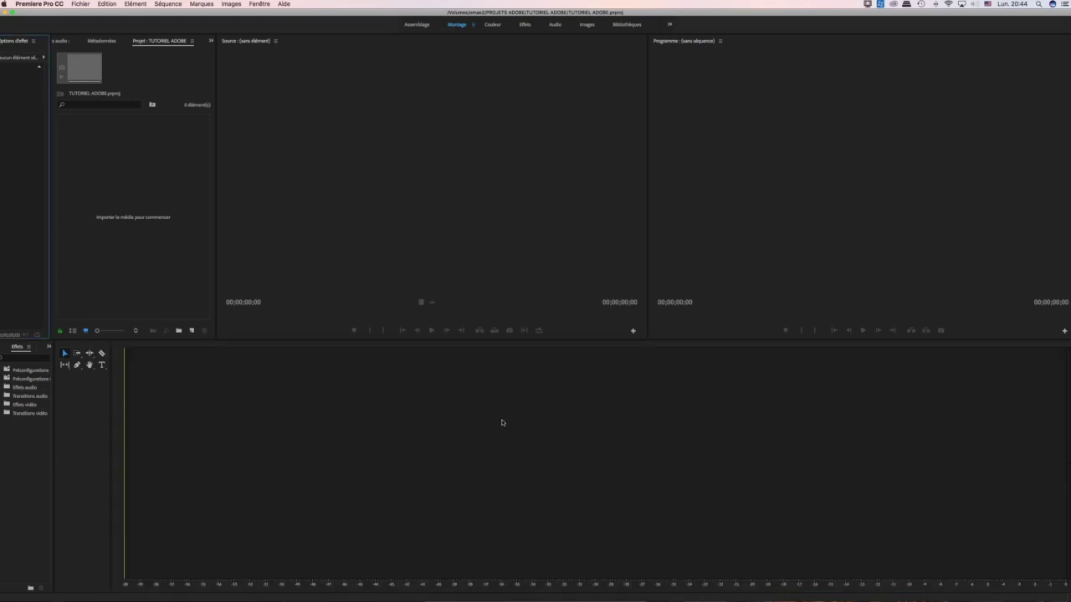
{"action": "left_click", "coordinate": [126, 389]}
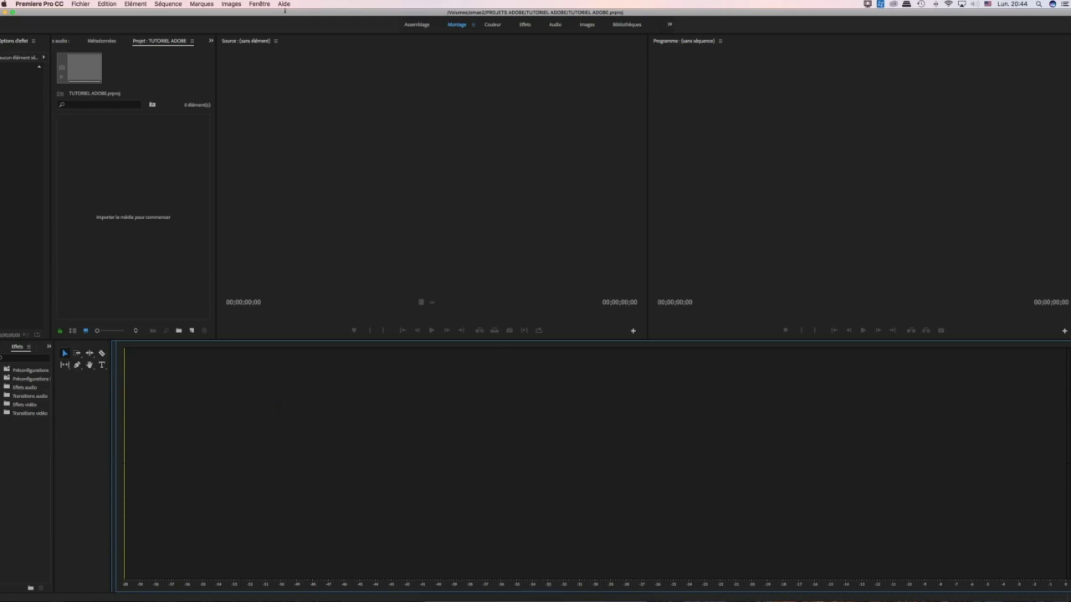
{"action": "left_click", "coordinate": [259, 4]}
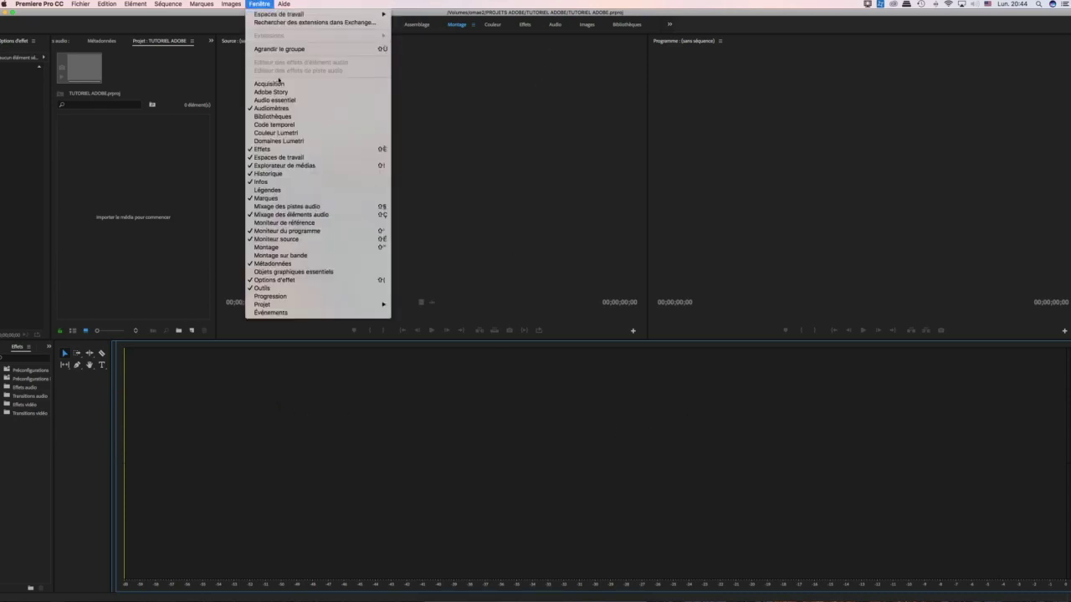
{"action": "left_click", "coordinate": [302, 248]}
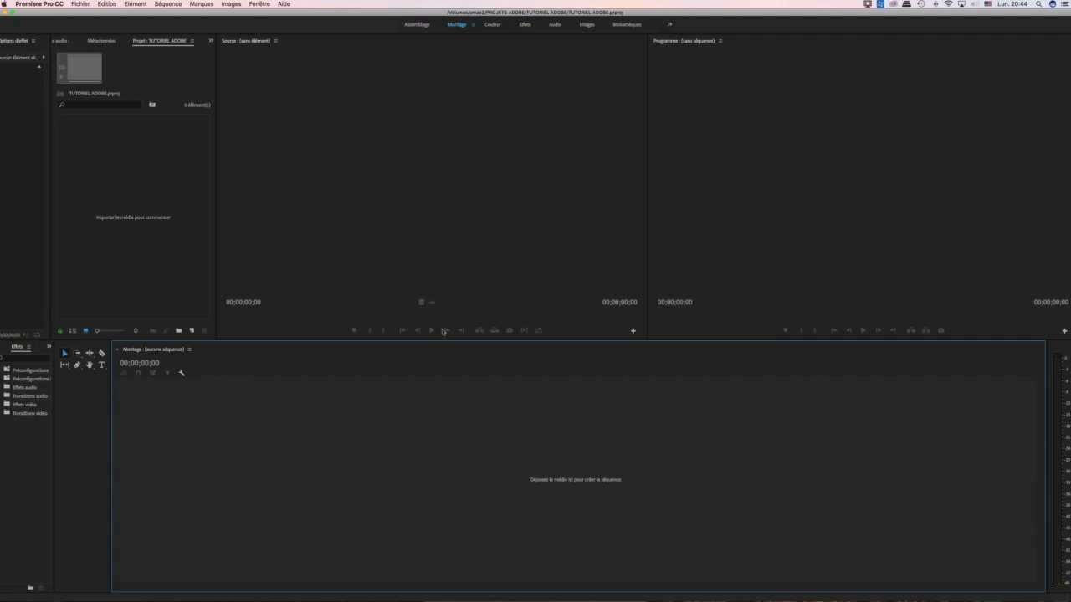
Close the source monitor panel and restore it beside the program monitor
{"action": "left_click", "coordinate": [307, 81]}
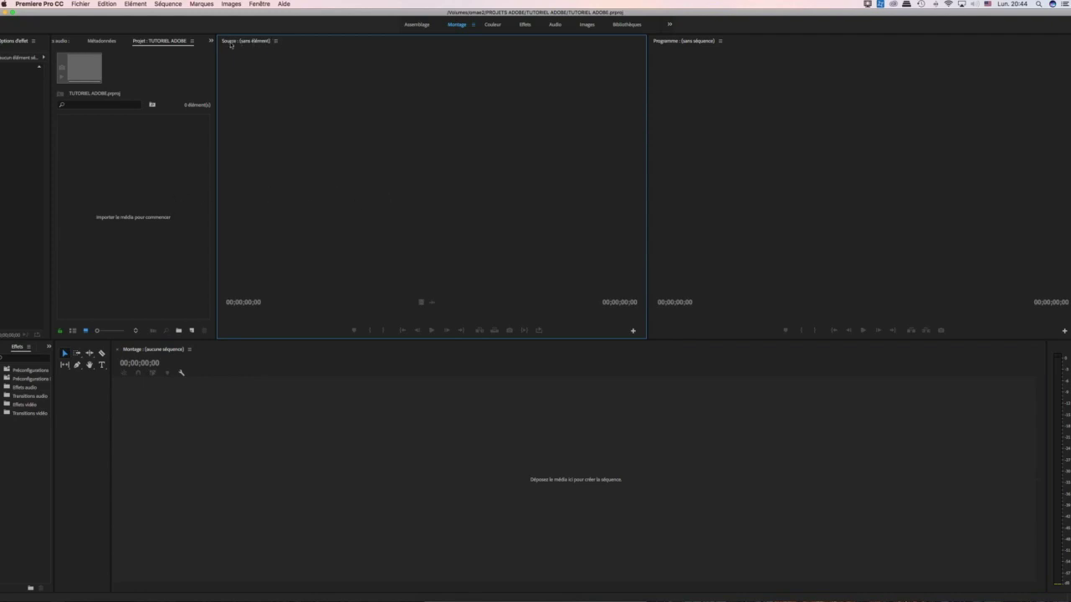
{"action": "left_click", "coordinate": [275, 41]}
{"action": "left_click", "coordinate": [287, 51]}
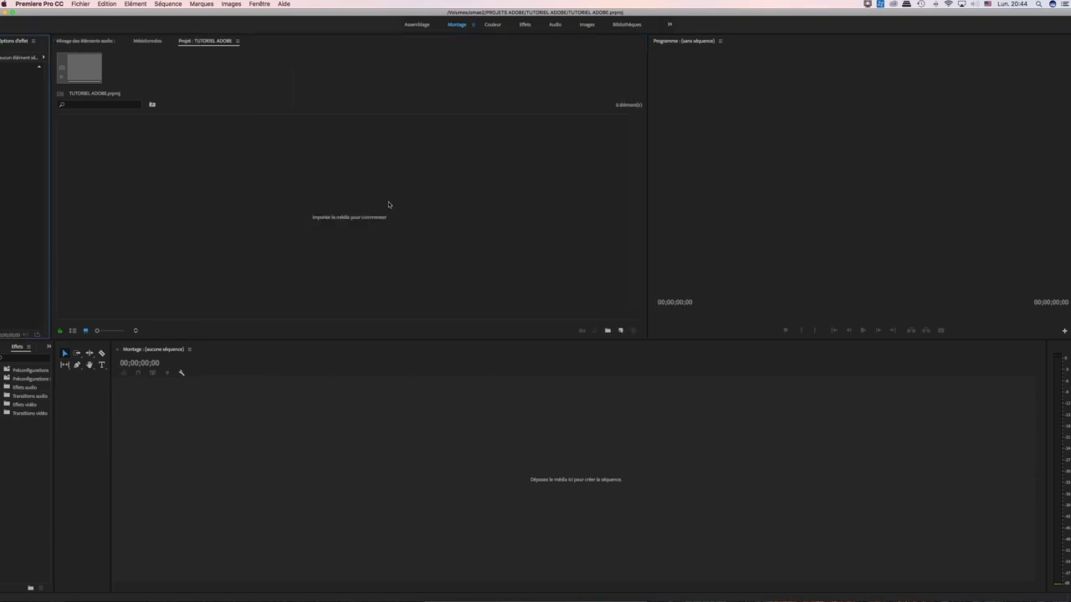
{"action": "left_click", "coordinate": [257, 4]}
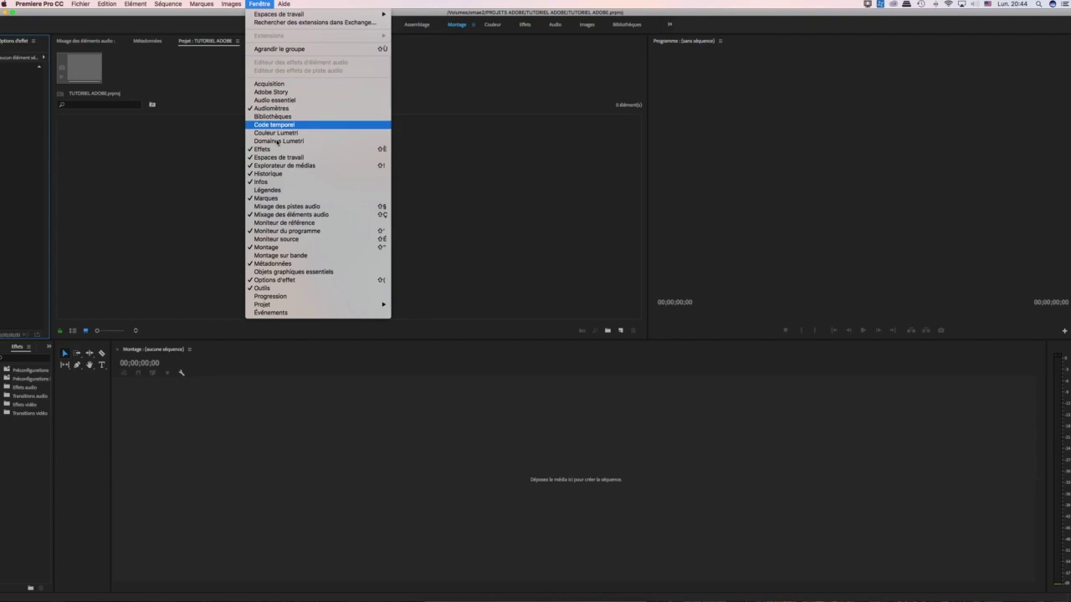
{"action": "left_click", "coordinate": [282, 239]}
{"action": "left_click", "coordinate": [106, 150]}
{"action": "left_click", "coordinate": [773, 152]}
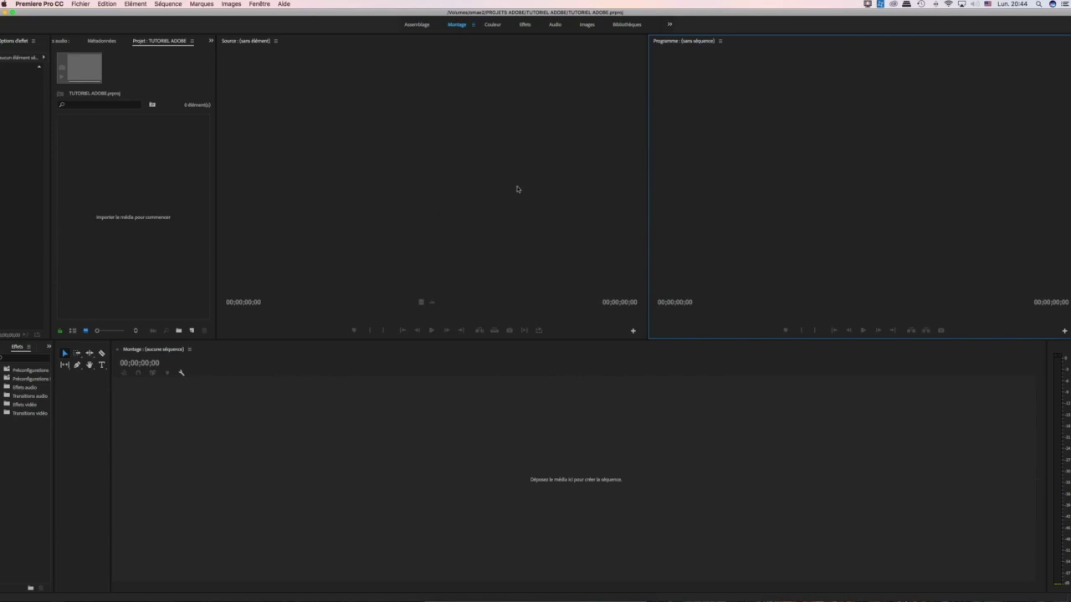
Widen the Projet panel toward the source monitor and make the upper row of panels taller than before
{"action": "left_click", "coordinate": [602, 193]}
{"action": "left_click", "coordinate": [904, 172]}
{"action": "left_click", "coordinate": [179, 173]}
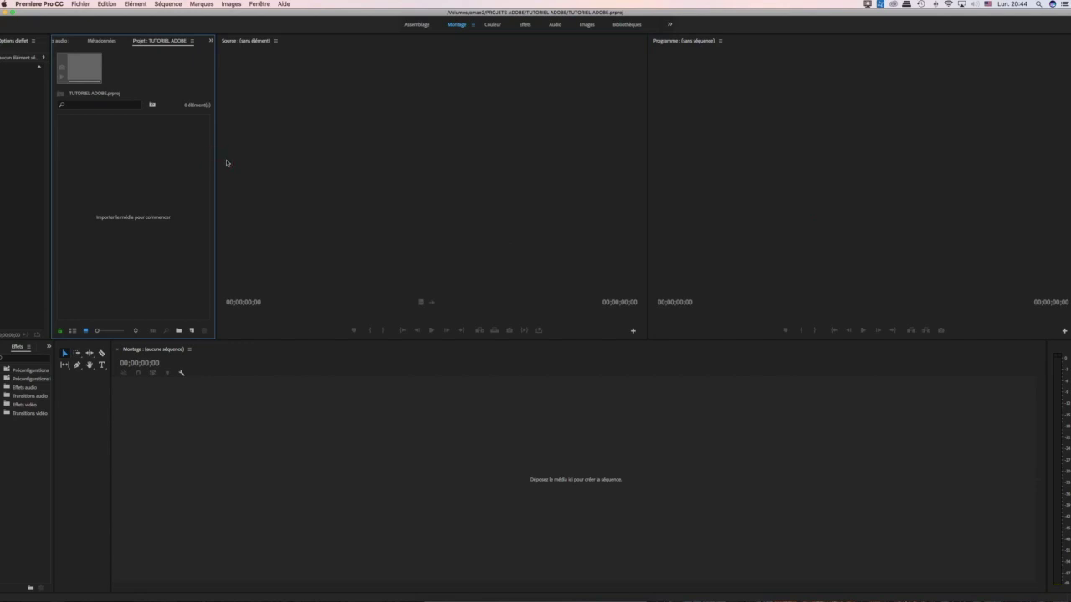
{"action": "left_click_drag", "start_coordinate": [215, 157], "coordinate": [283, 160]}
{"action": "left_click", "coordinate": [390, 390]}
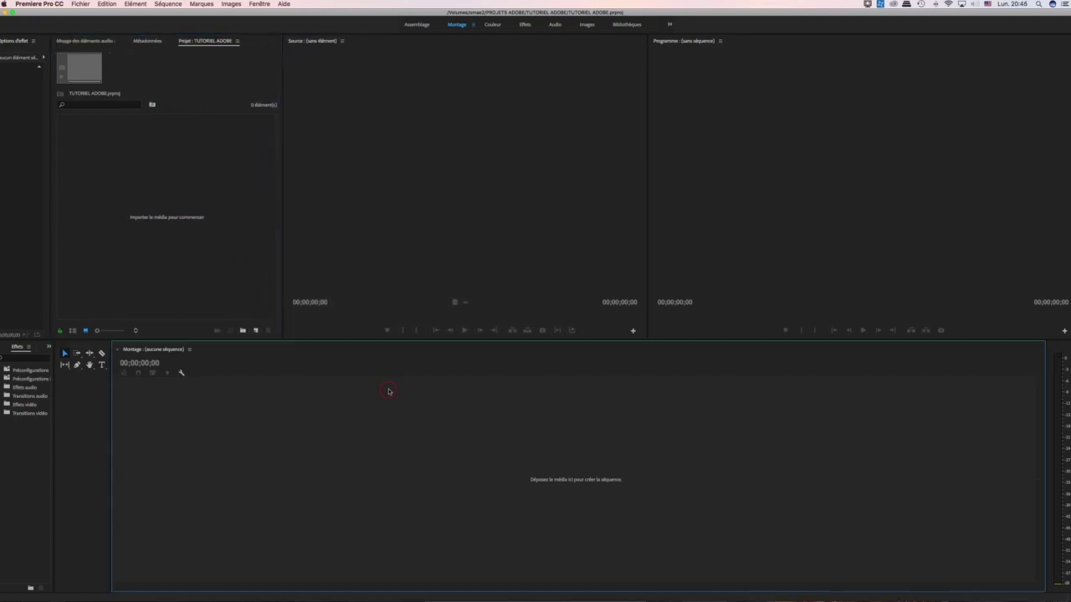
{"action": "left_click_drag", "start_coordinate": [431, 340], "coordinate": [469, 362]}
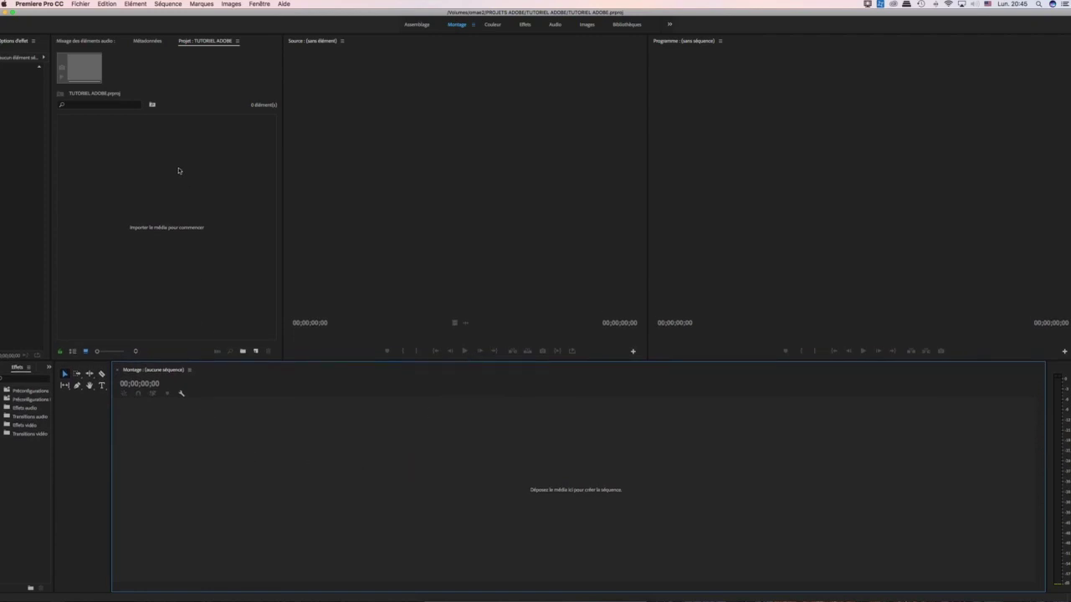
Review the available commands for importing media into the empty Projet panel
{"action": "right_click", "coordinate": [133, 179]}
{"action": "left_click", "coordinate": [135, 168]}
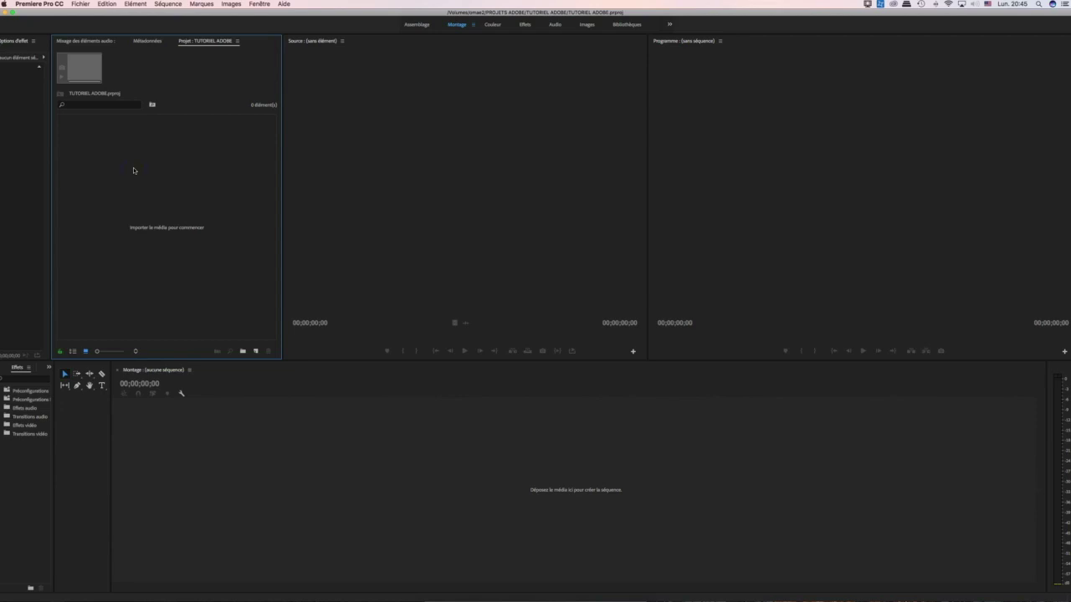
{"action": "right_click", "coordinate": [134, 169]}
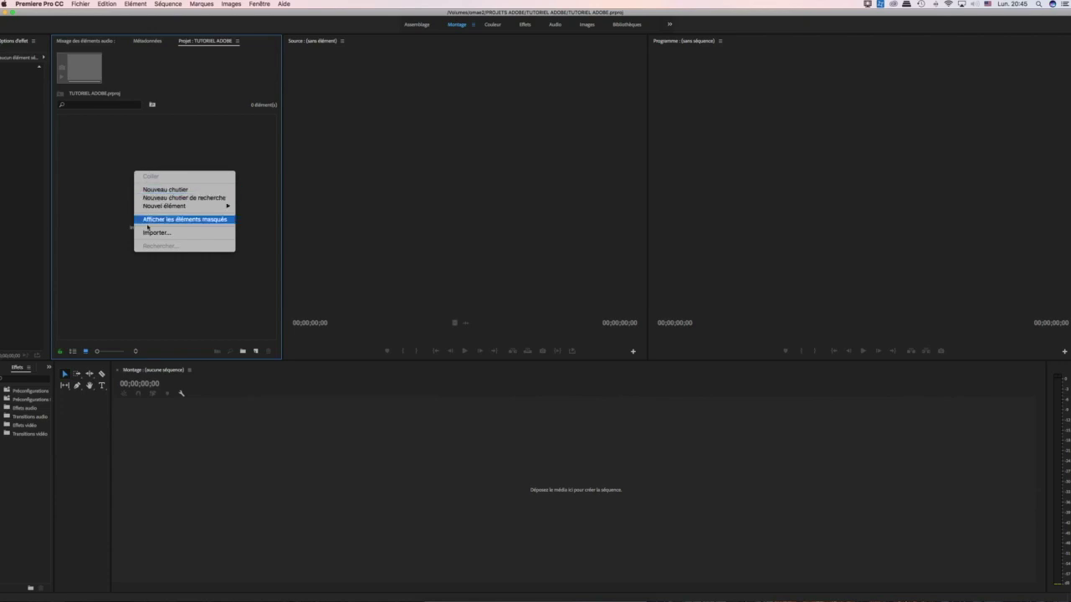
{"action": "left_click", "coordinate": [113, 168]}
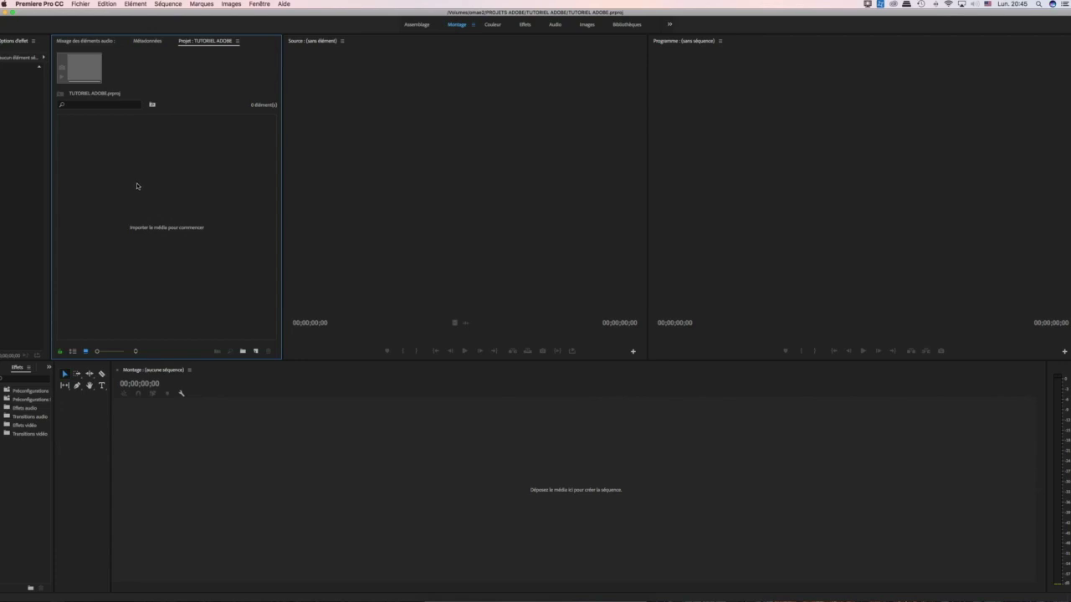
{"action": "right_click", "coordinate": [150, 179]}
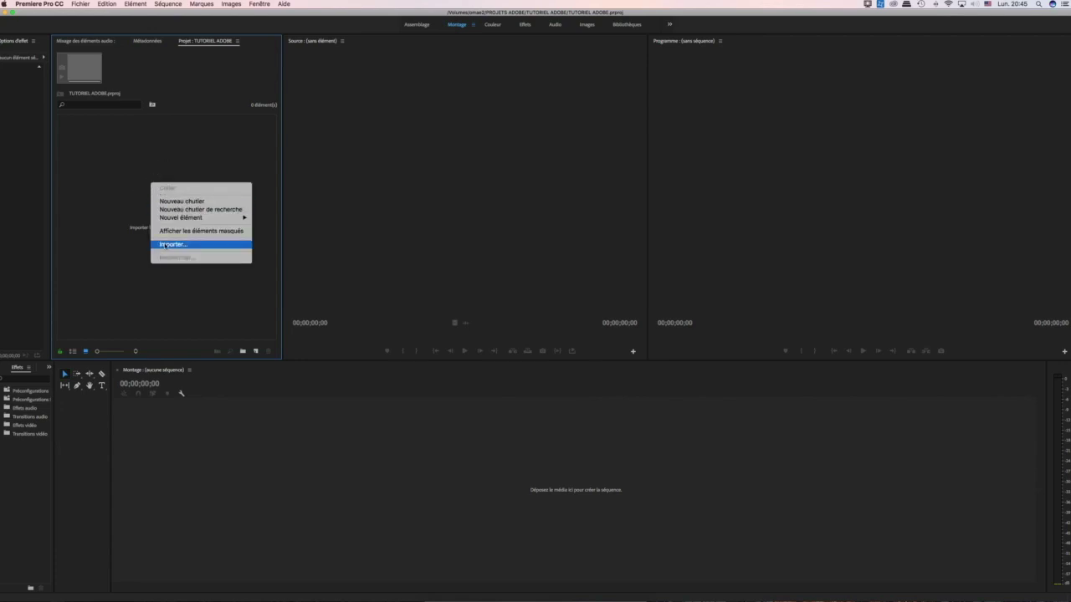
{"action": "left_click", "coordinate": [134, 190]}
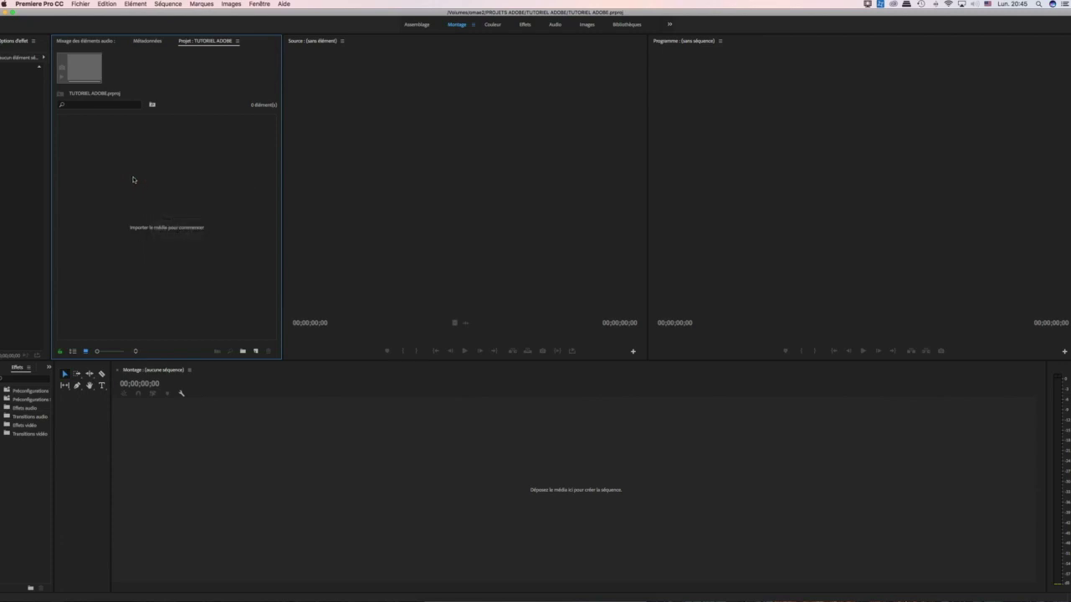
{"action": "left_click", "coordinate": [77, 5]}
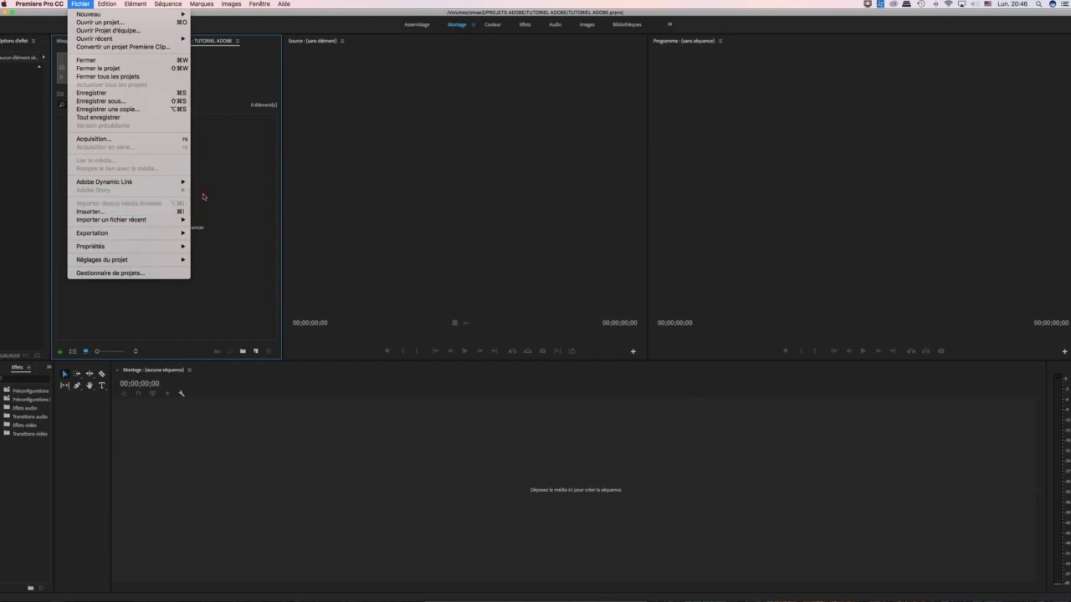
{"action": "left_click", "coordinate": [205, 197]}
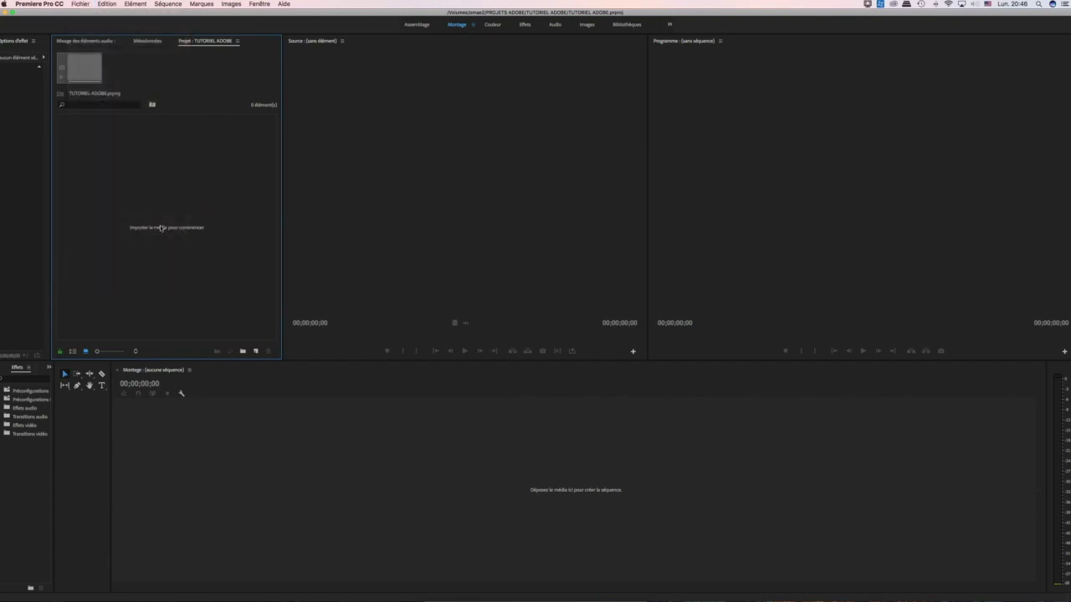
{"action": "right_click", "coordinate": [162, 227]}
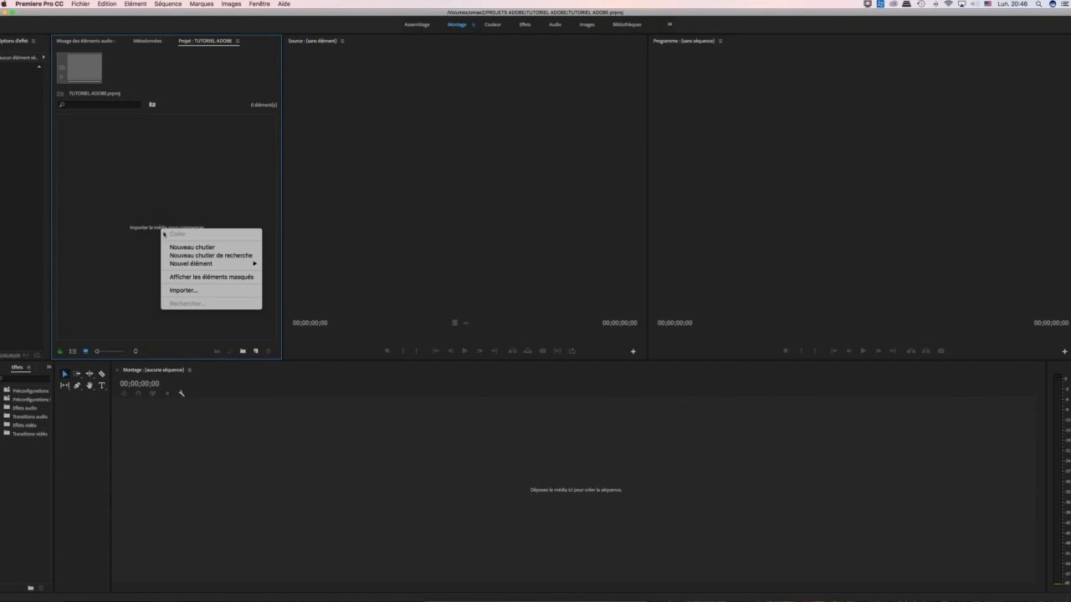
{"action": "left_click", "coordinate": [152, 209]}
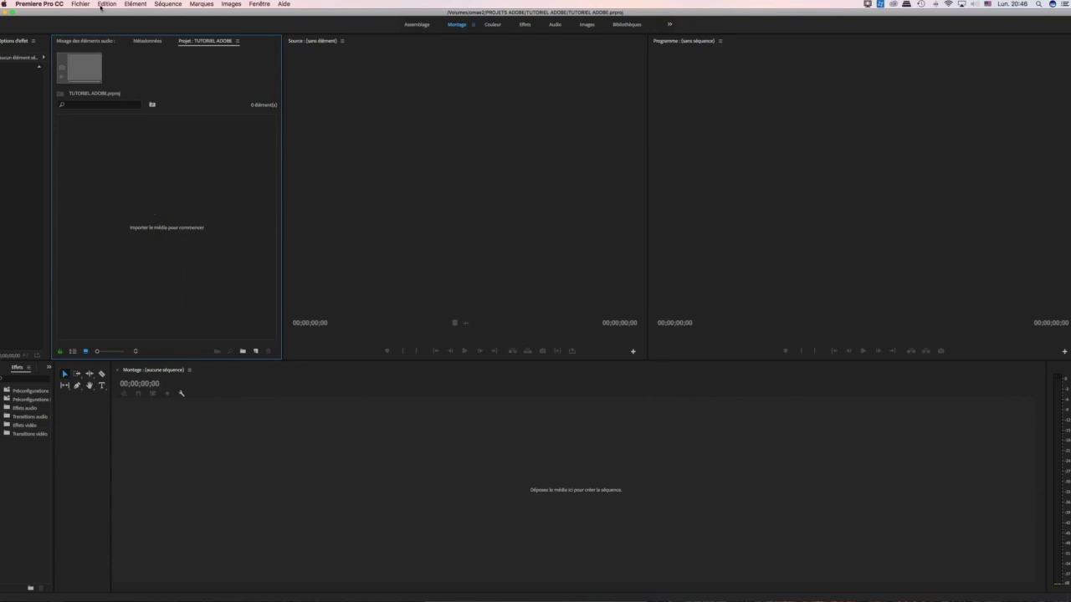
Import the first 25 clips, starting with MVI_9811.MOV, from the BUREAU/KENZI/hotelerie folder on the omae2 drive
{"action": "left_click", "coordinate": [80, 3]}
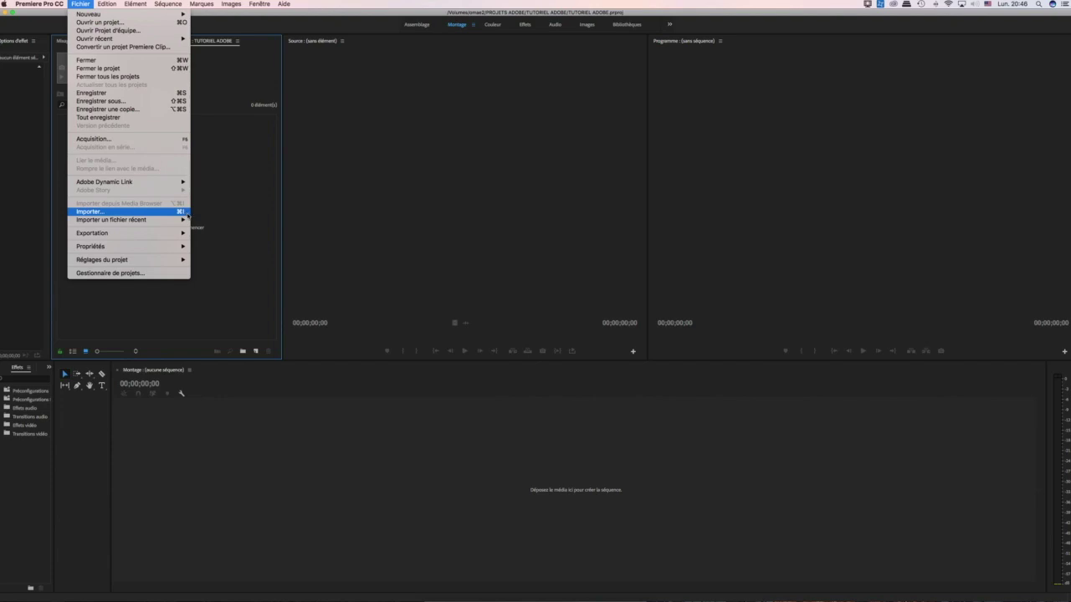
{"action": "left_click", "coordinate": [88, 212]}
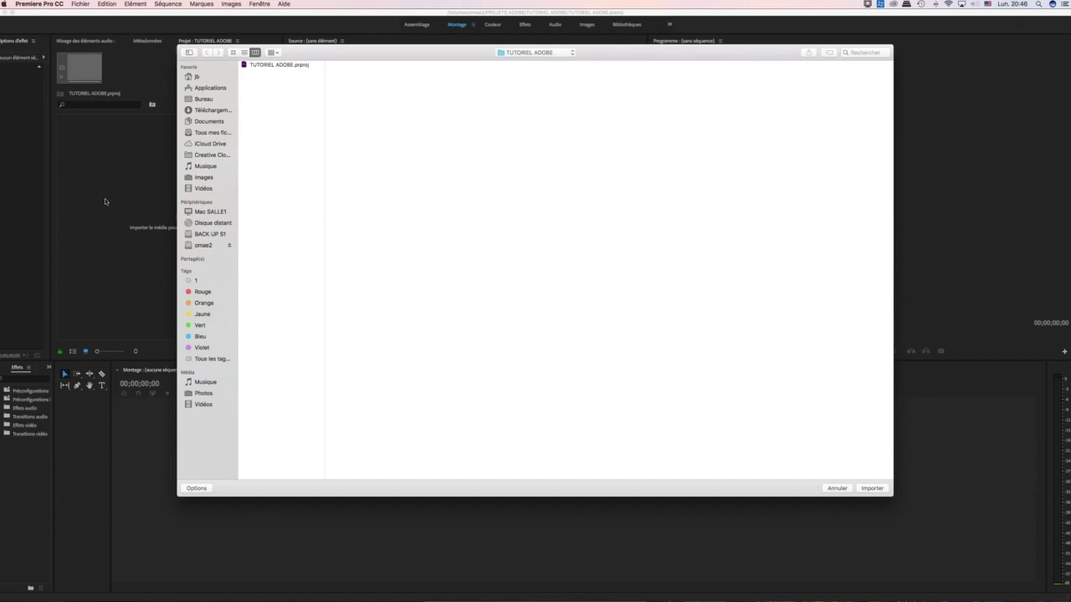
{"action": "left_click_drag", "start_coordinate": [318, 57], "coordinate": [370, 60]}
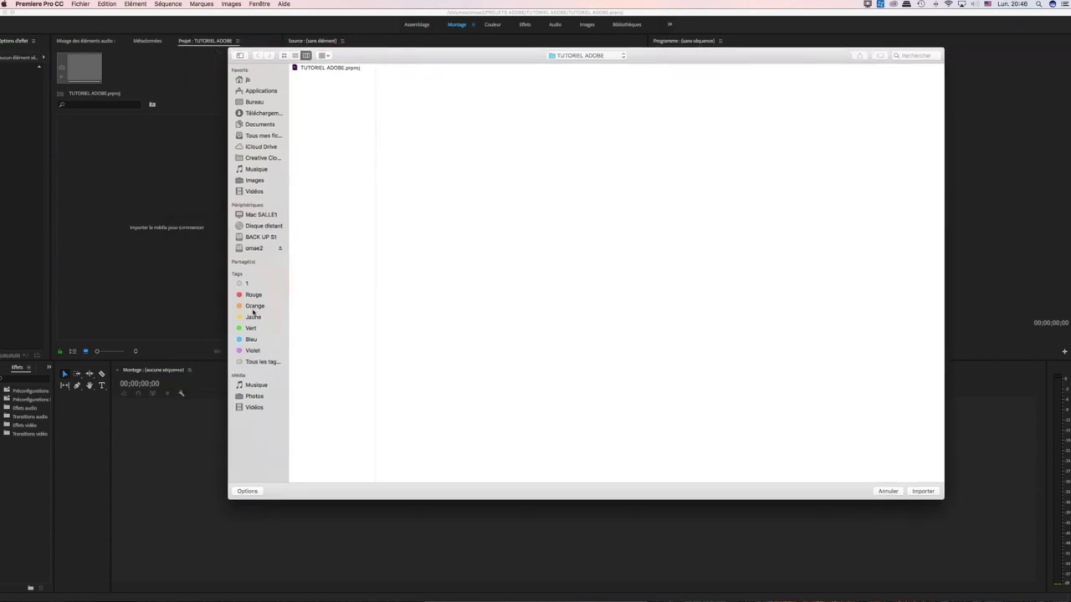
{"action": "left_click", "coordinate": [253, 248]}
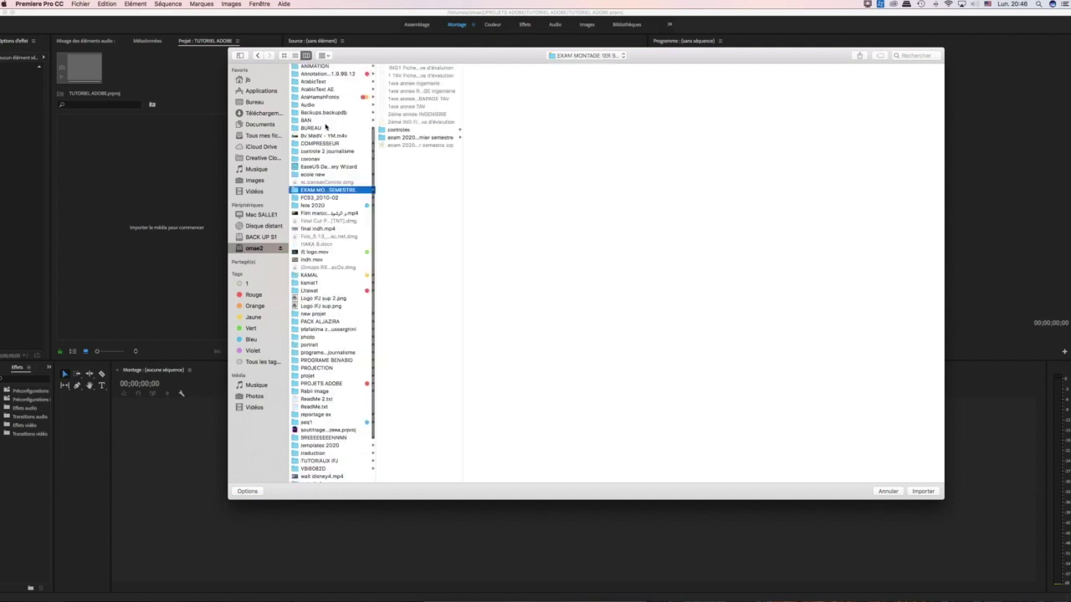
{"action": "left_click", "coordinate": [326, 128]}
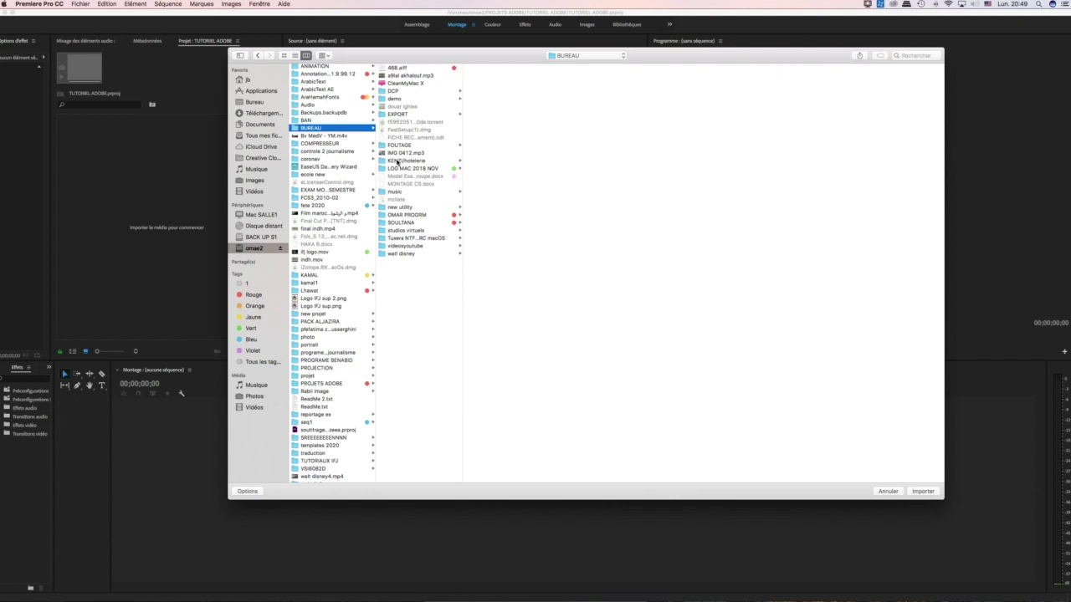
{"action": "left_click", "coordinate": [398, 162]}
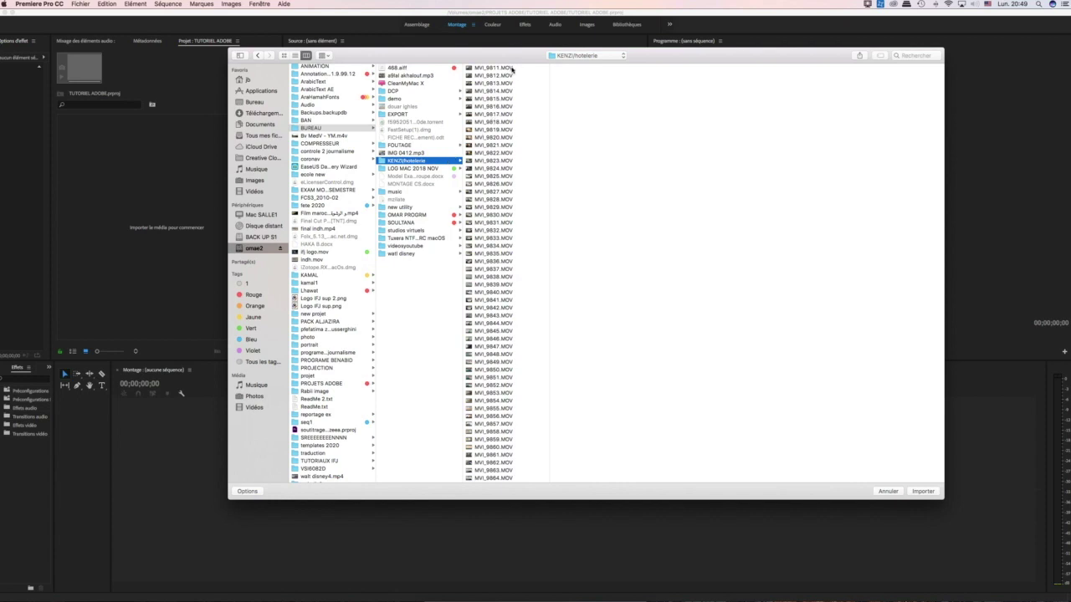
{"action": "left_click_drag", "start_coordinate": [534, 68], "coordinate": [514, 260]}
{"action": "left_click", "coordinate": [923, 491]}
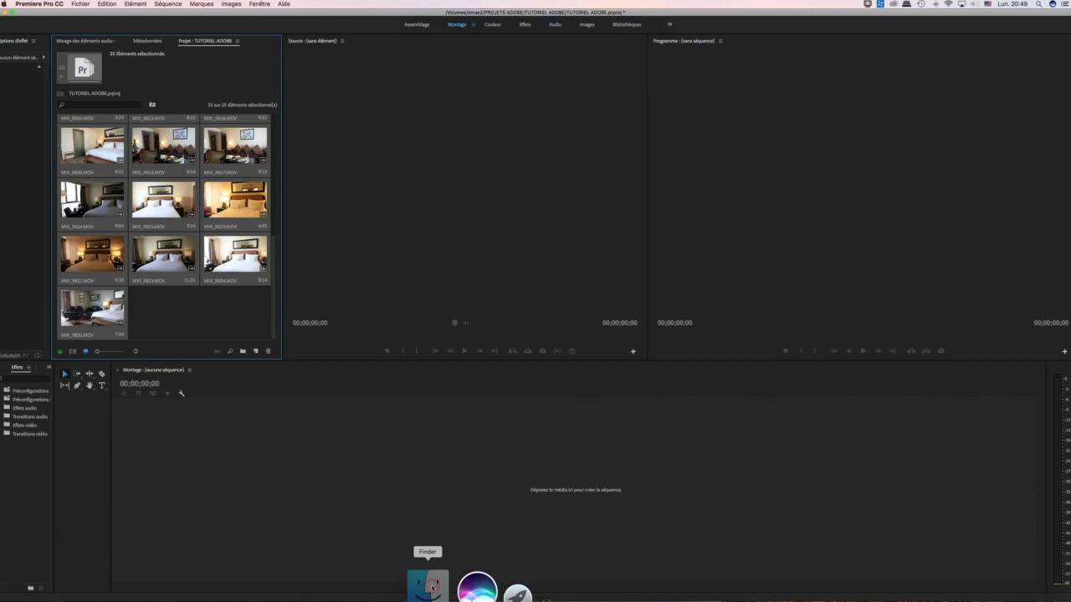
Switch to Finder and move its window clear of the Projet panel's clip thumbnails
{"action": "left_click", "coordinate": [430, 589]}
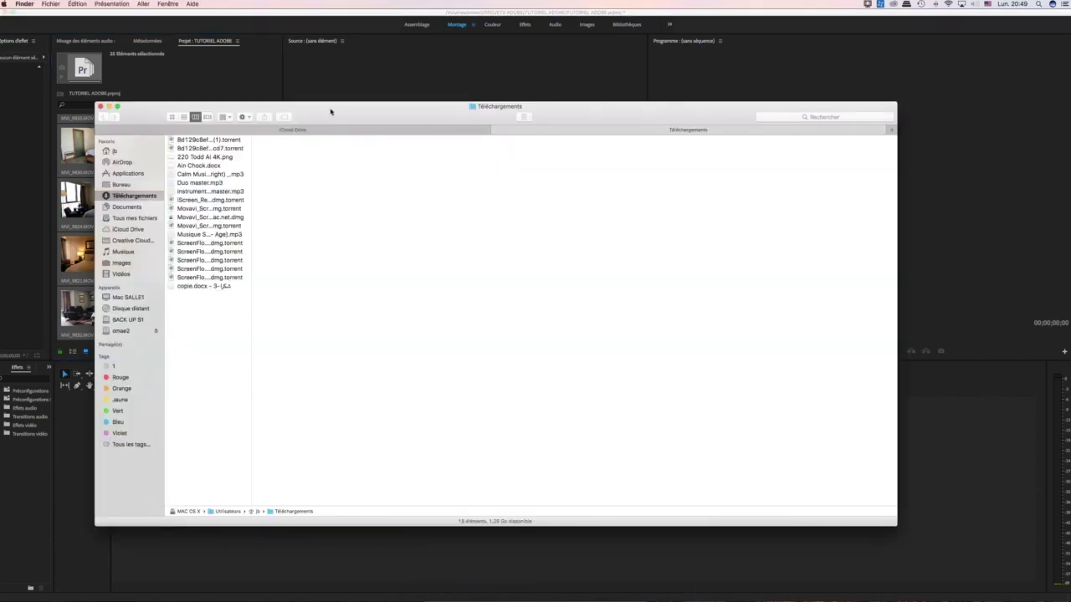
{"action": "double_click", "coordinate": [331, 113]}
{"action": "left_click_drag", "start_coordinate": [388, 112], "coordinate": [577, 92]}
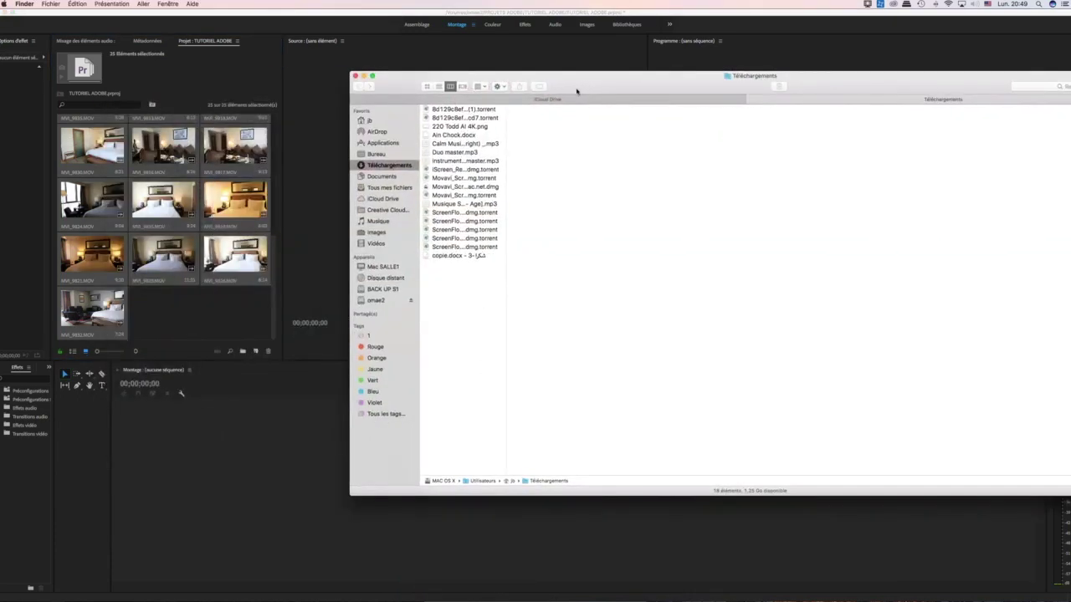
Add MVI_9839.MOV through MVI_9845.MOV from omae2's BUREAU/KENZI/hotelerie folder directly to the Premiere Pro Projet panel
{"action": "left_click", "coordinate": [375, 302]}
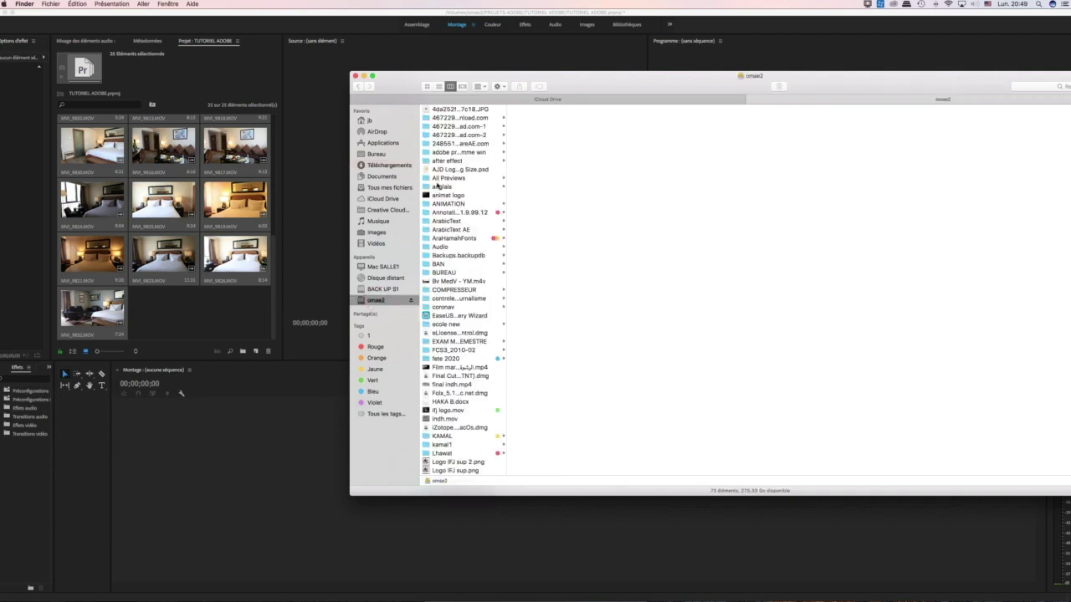
{"action": "left_click", "coordinate": [452, 273]}
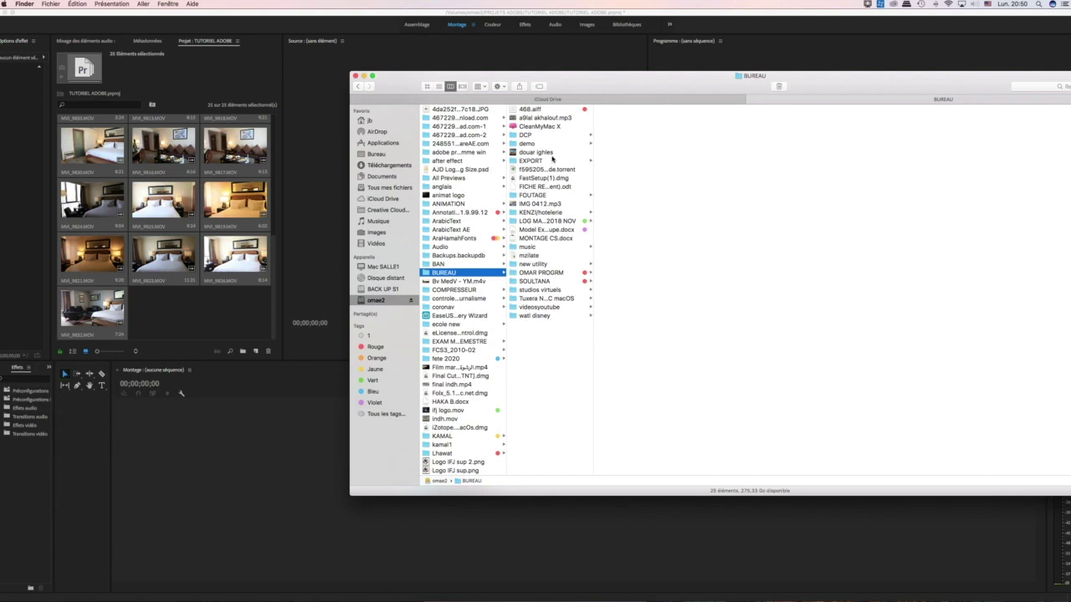
{"action": "left_click", "coordinate": [552, 213]}
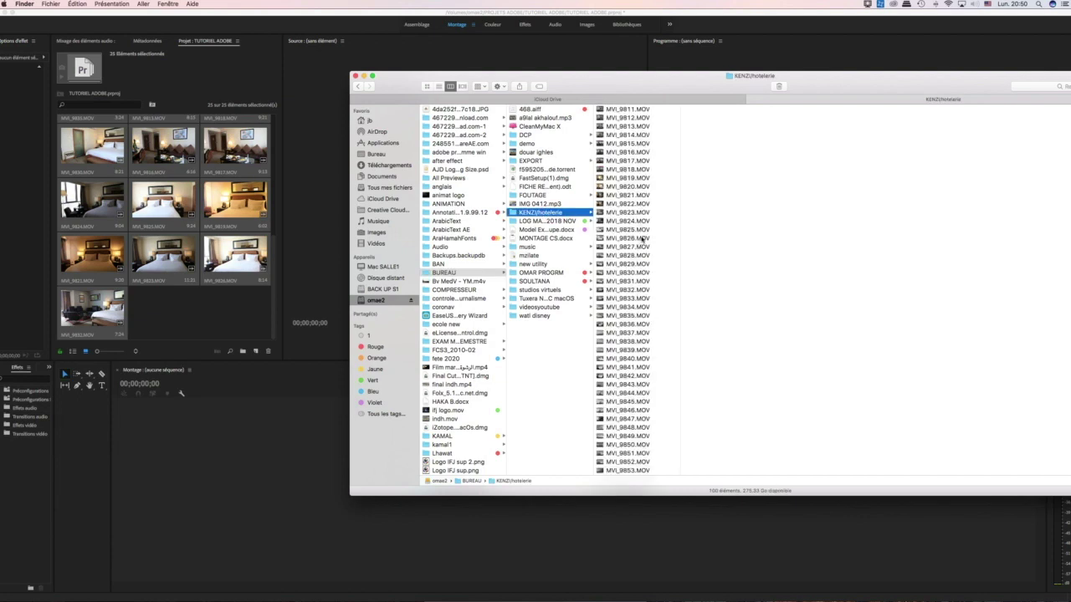
{"action": "left_click_drag", "start_coordinate": [655, 351], "coordinate": [646, 404]}
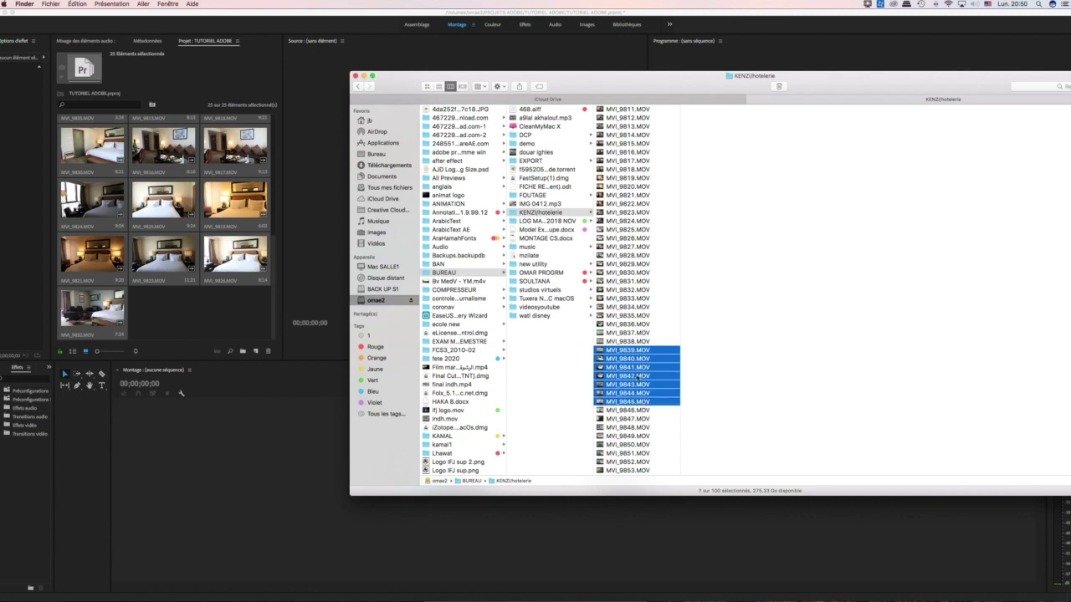
{"action": "left_click_drag", "start_coordinate": [599, 355], "coordinate": [178, 290]}
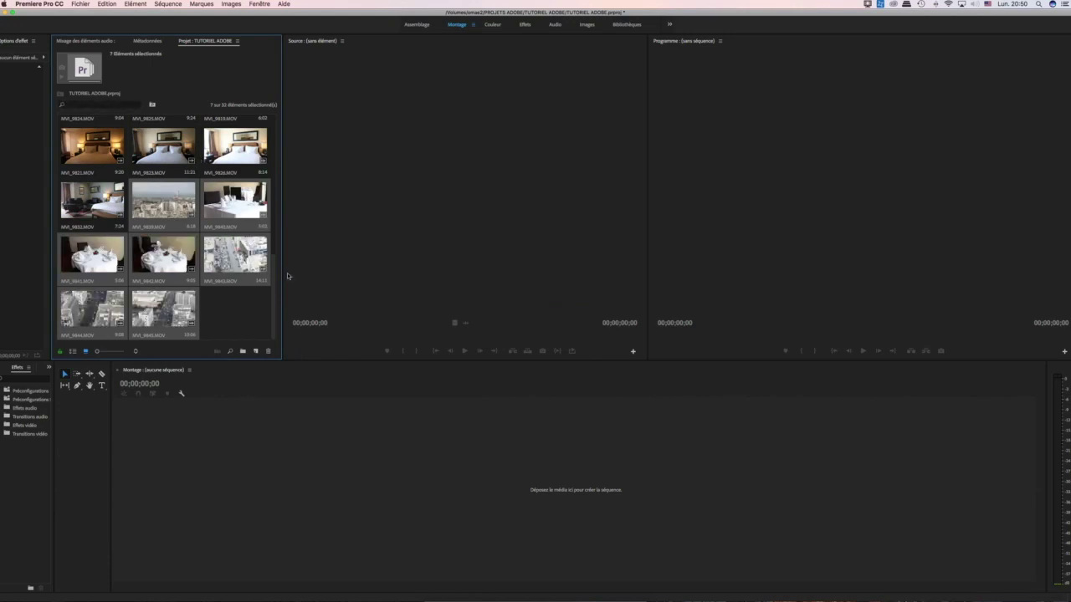
Widen the Projet panel across most of the source monitor's space and display its clips as a list
{"action": "left_click_drag", "start_coordinate": [283, 214], "coordinate": [510, 216]}
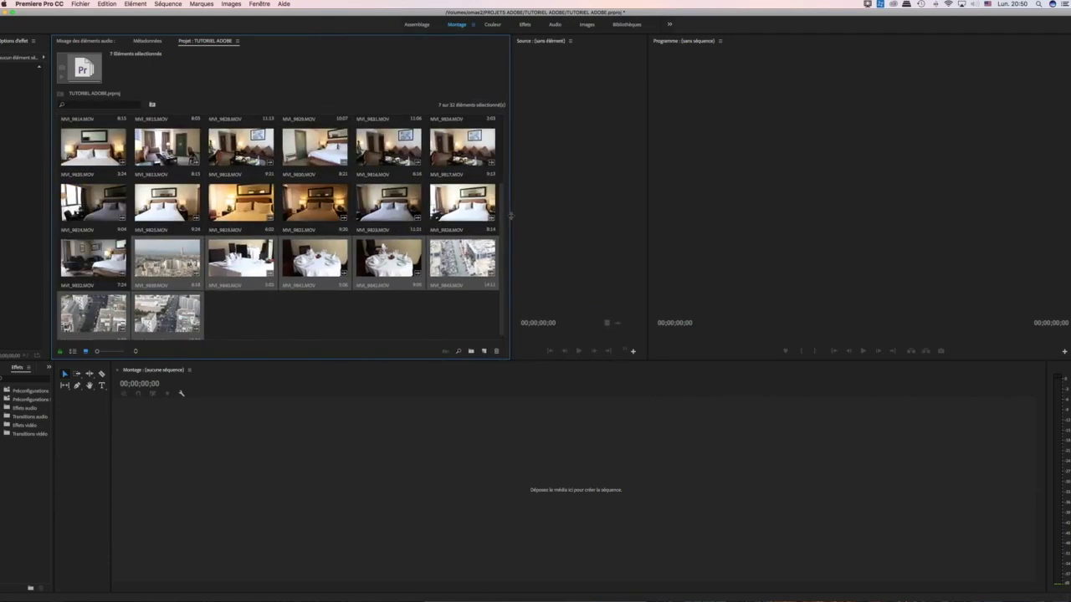
{"action": "left_click", "coordinate": [296, 324]}
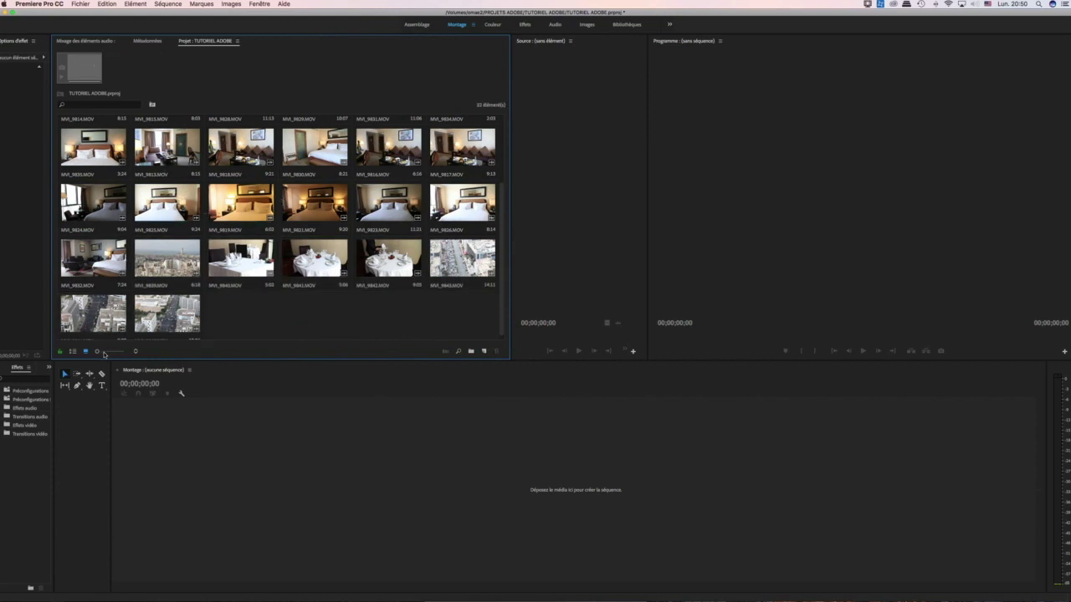
{"action": "left_click", "coordinate": [73, 352]}
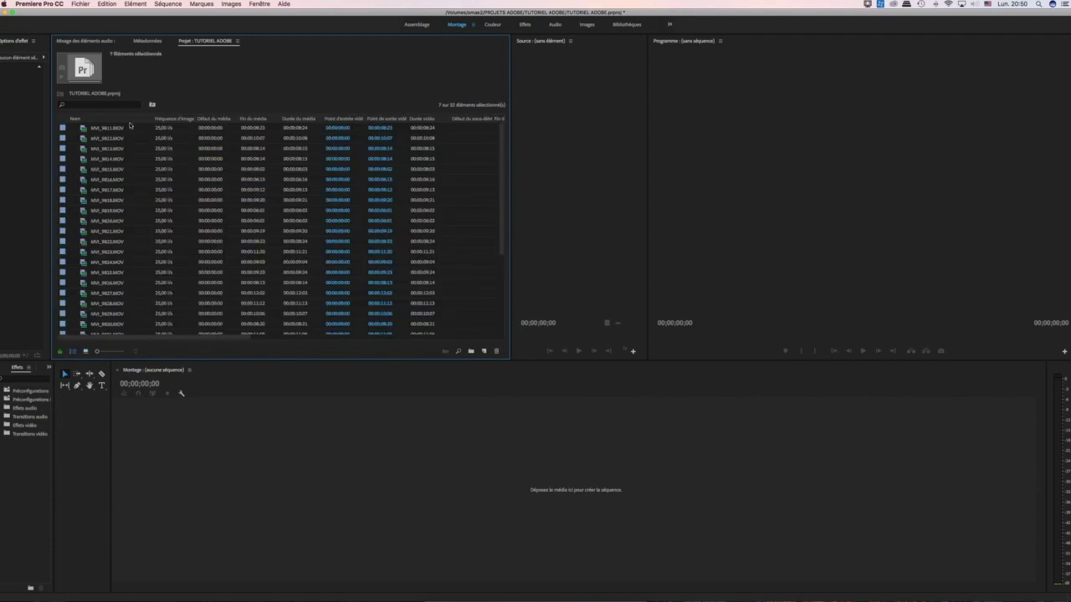
{"action": "scroll", "coordinate": [122, 231], "scroll_direction": "down", "scroll_amount": 3}
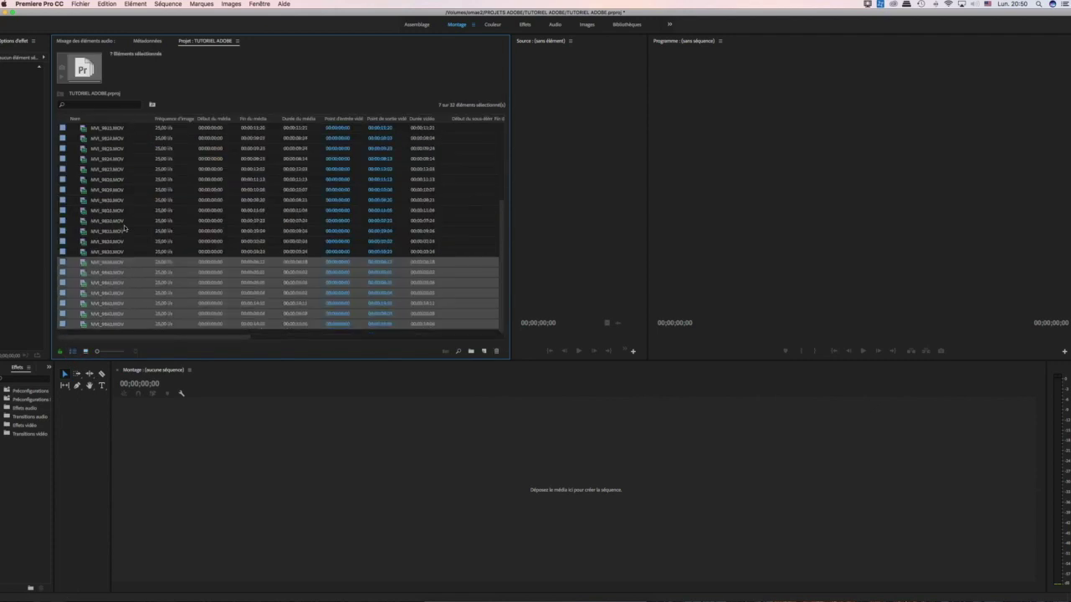
{"action": "scroll", "coordinate": [124, 195], "scroll_direction": "up", "scroll_amount": 2}
{"action": "scroll", "coordinate": [122, 200], "scroll_direction": "down", "scroll_amount": 2}
{"action": "scroll", "coordinate": [122, 201], "scroll_direction": "up", "scroll_amount": 4}
Sort the Projet panel's clip list by Fin du média, in ascending and in descending order
{"action": "left_click", "coordinate": [103, 130]}
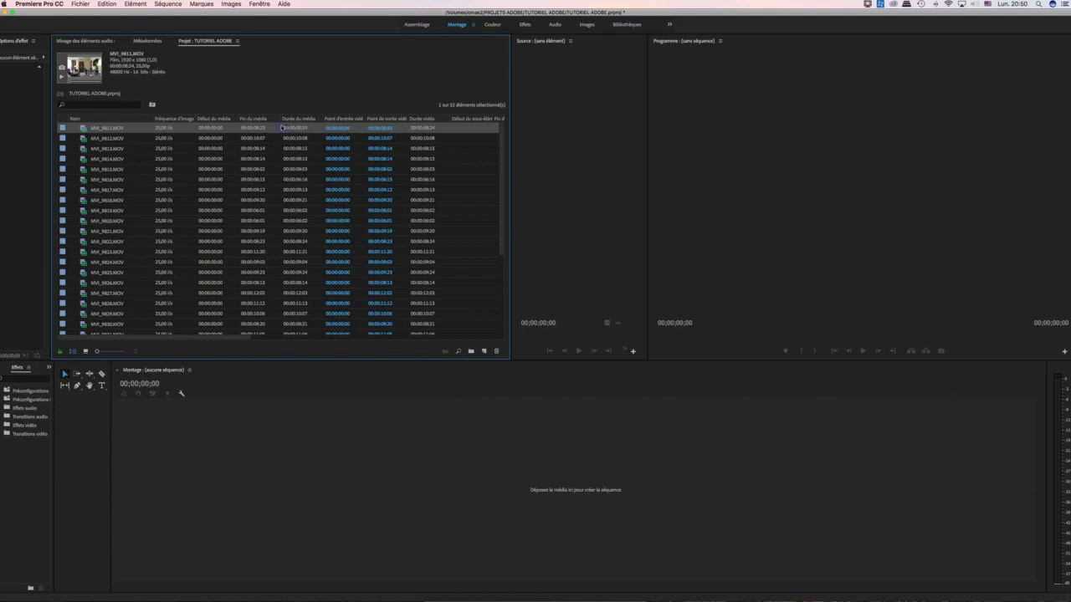
{"action": "right_click", "coordinate": [282, 127]}
{"action": "left_click", "coordinate": [273, 148]}
{"action": "left_click", "coordinate": [273, 148]}
{"action": "left_click", "coordinate": [269, 120]}
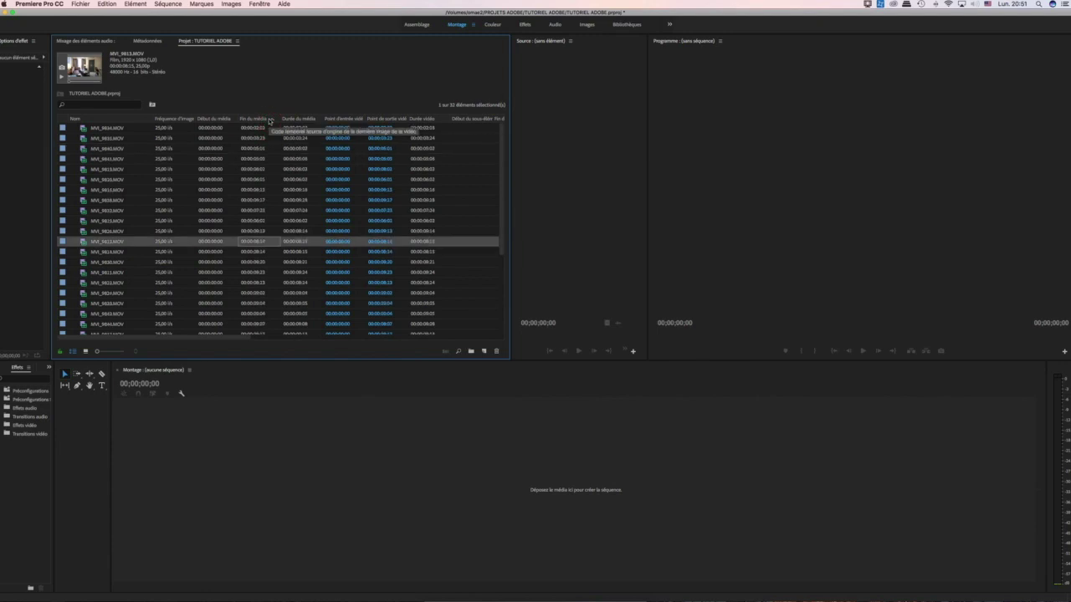
{"action": "left_click", "coordinate": [269, 119]}
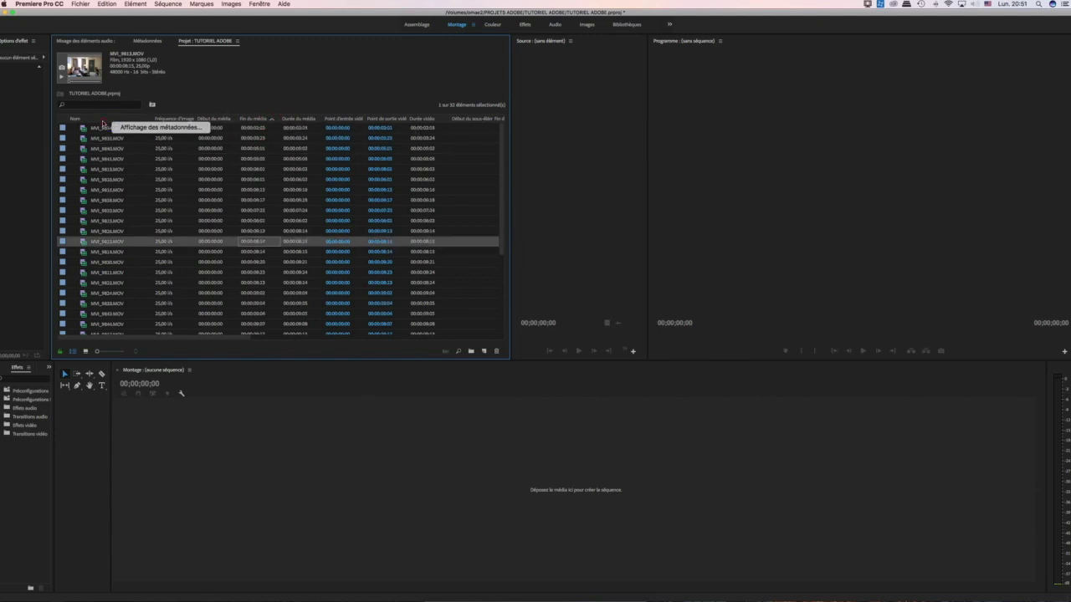
Select several clips in the list in turn and examine their metadata columns
{"action": "left_click", "coordinate": [167, 151]}
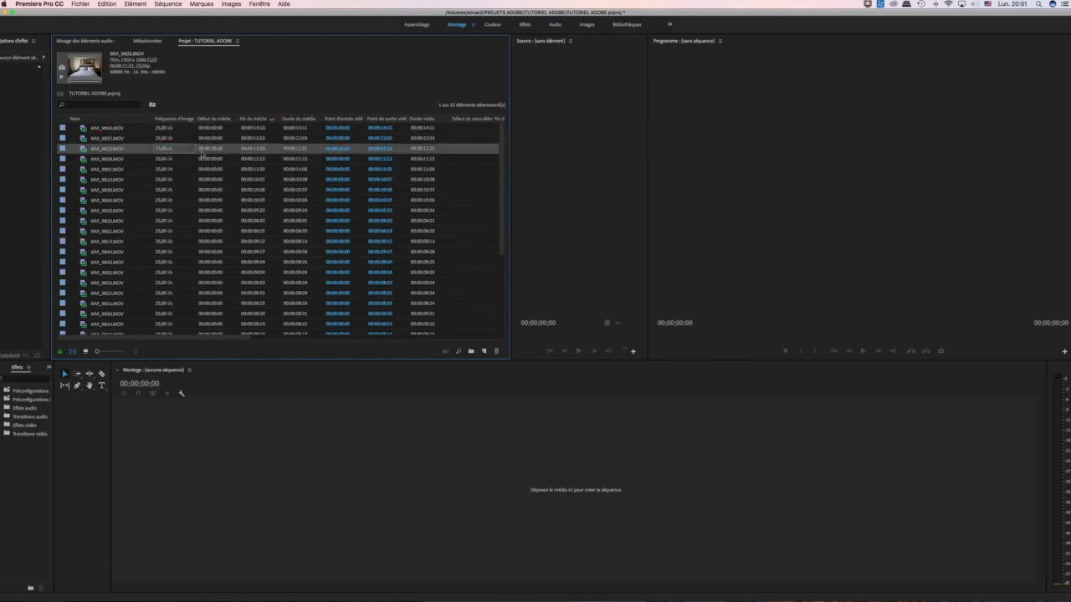
{"action": "left_click", "coordinate": [230, 170]}
{"action": "left_click", "coordinate": [247, 210]}
{"action": "scroll", "coordinate": [253, 197], "scroll_direction": "right", "scroll_amount": 10}
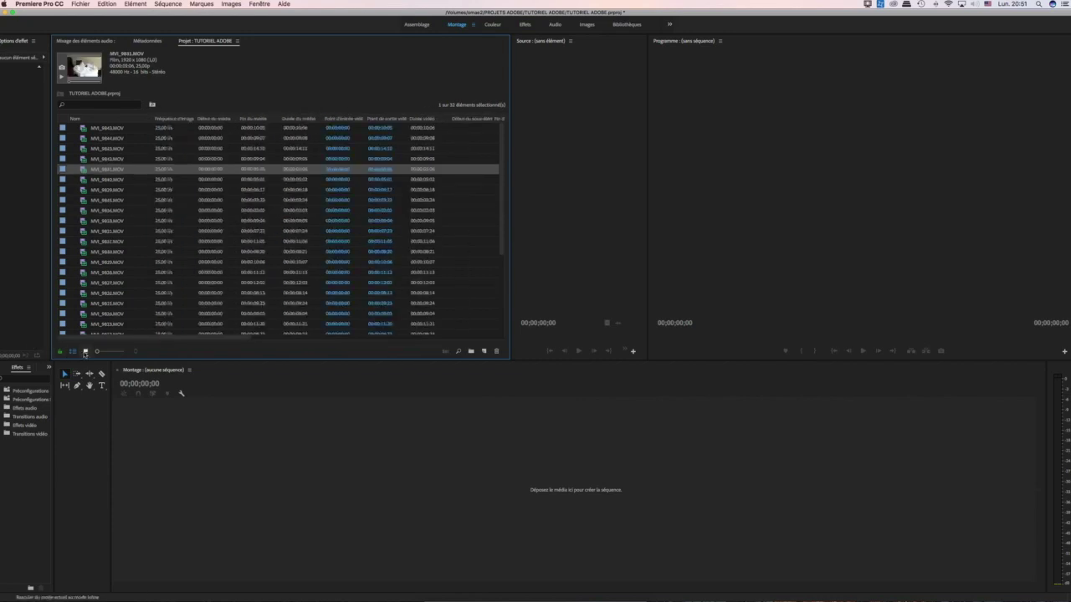
Display the Projet panel's clips as thumbnails and select several of them in turn
{"action": "left_click", "coordinate": [85, 351]}
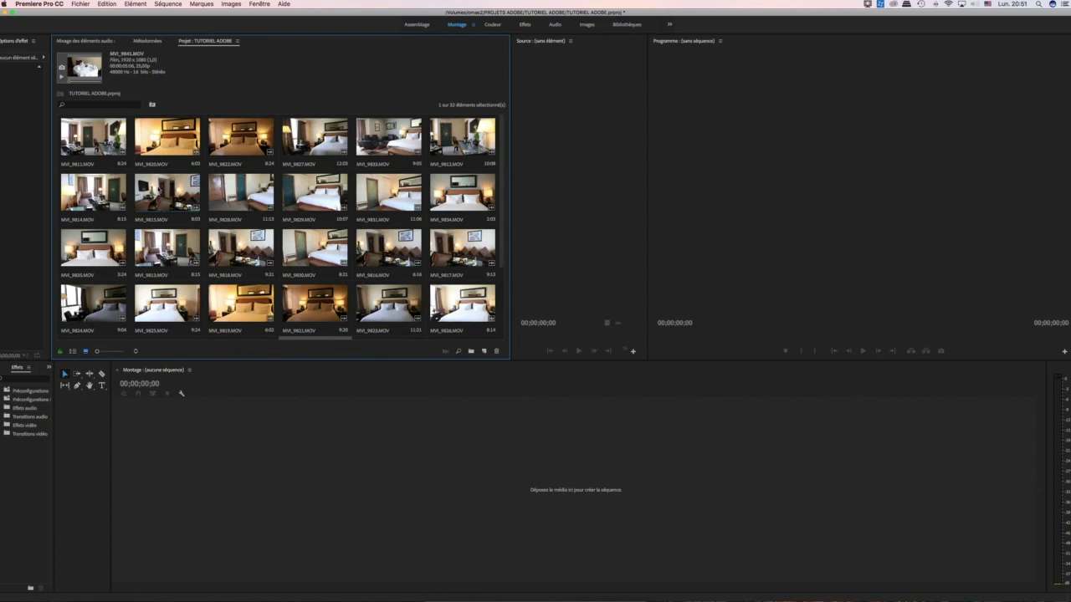
{"action": "left_click", "coordinate": [103, 193]}
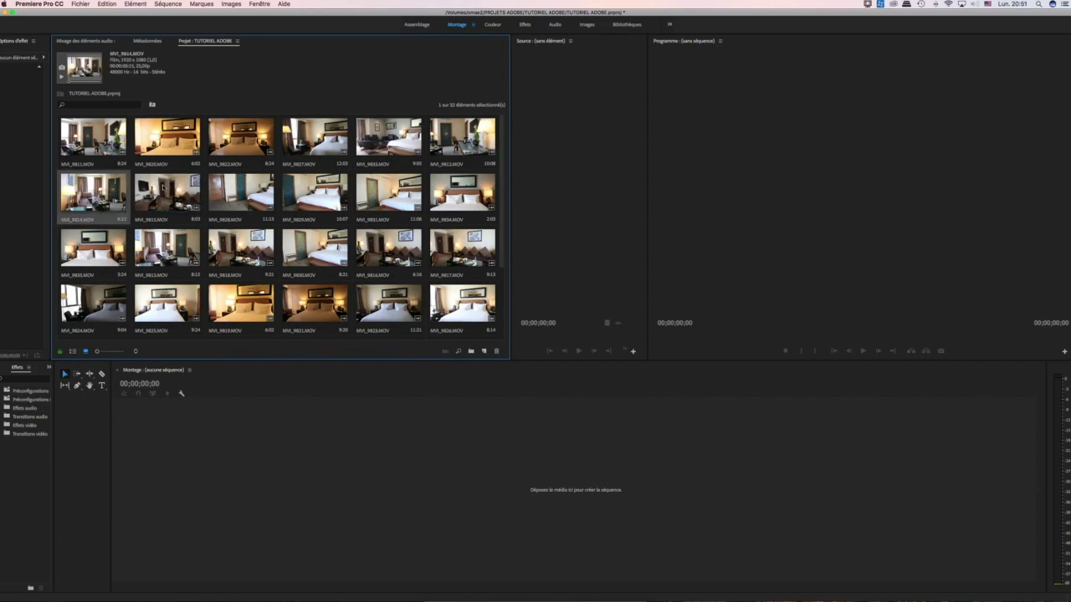
{"action": "left_click", "coordinate": [278, 189]}
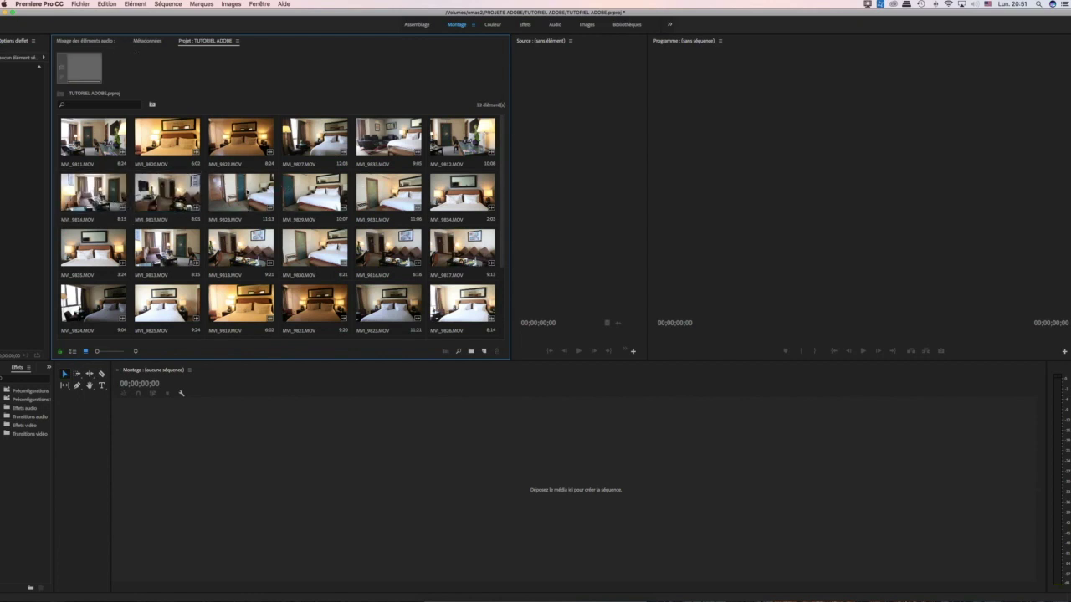
{"action": "left_click", "coordinate": [313, 191]}
{"action": "left_click", "coordinate": [315, 138]}
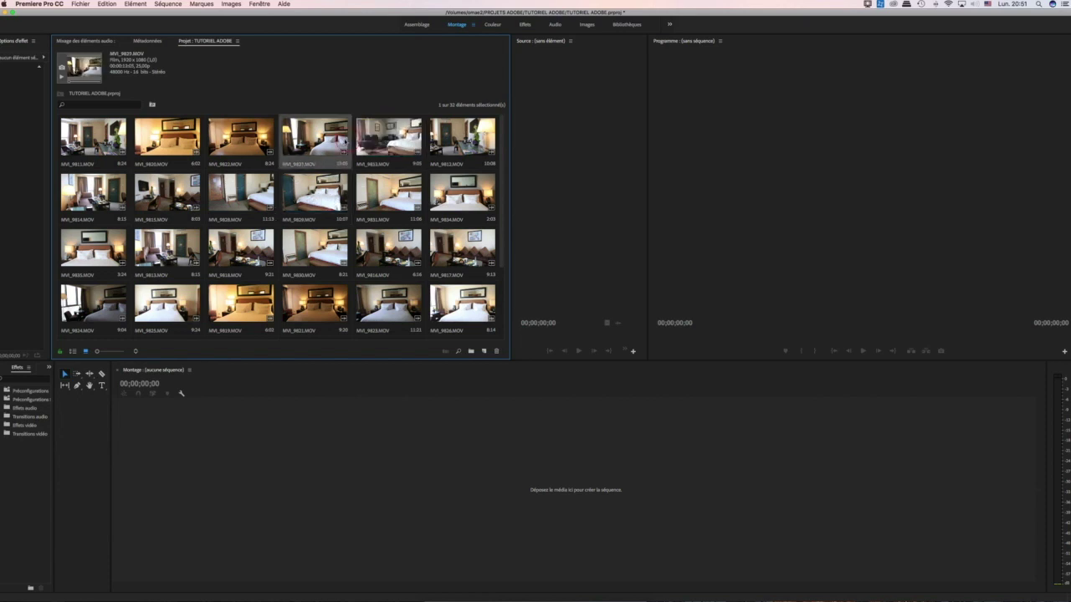
{"action": "key", "text": "Left"}
{"action": "key", "text": "Left"}
{"action": "key", "text": "Left"}
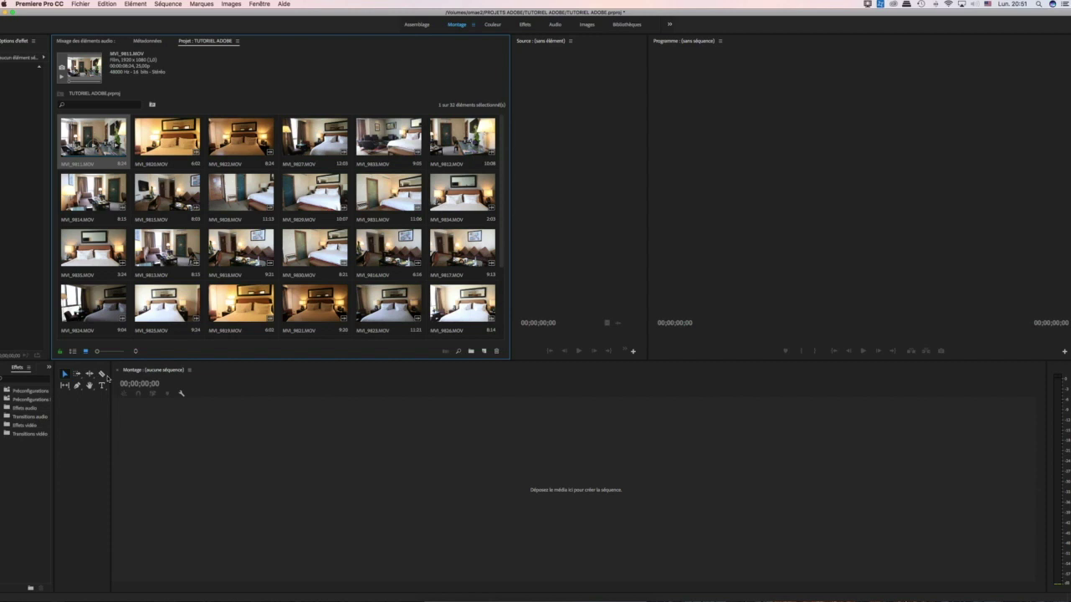
Try out the thumbnail size and open the icon sorting options of the Projet panel
{"action": "mouse_move", "coordinate": [97, 351]}
{"action": "left_mouse_down"}
{"action": "mouse_move", "coordinate": [111, 352]}
{"action": "mouse_move", "coordinate": [95, 352]}
{"action": "left_mouse_up"}
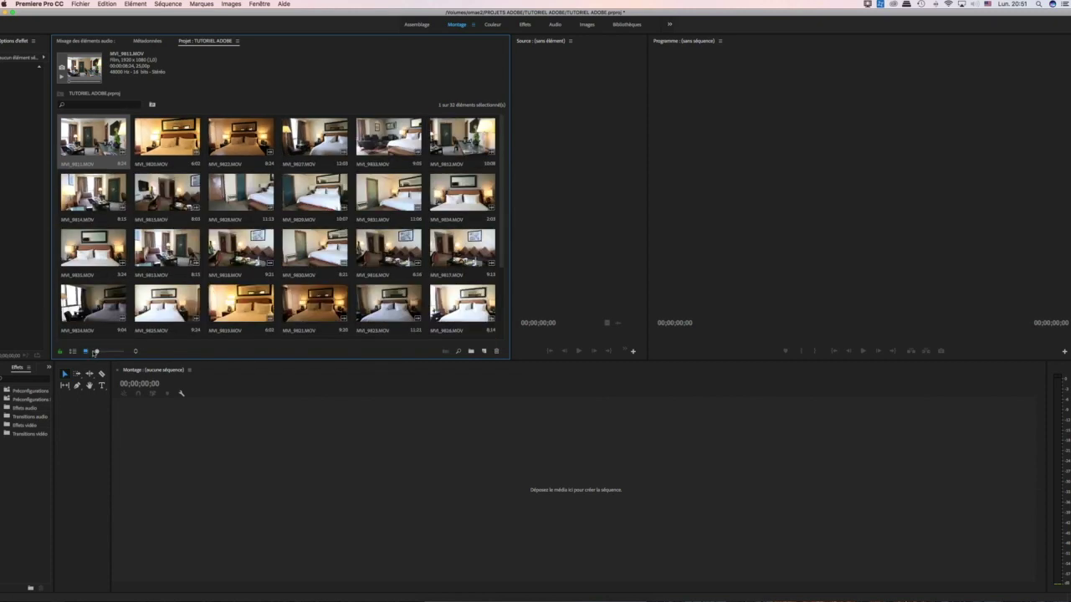
{"action": "left_click", "coordinate": [135, 351]}
{"action": "left_click", "coordinate": [110, 353]}
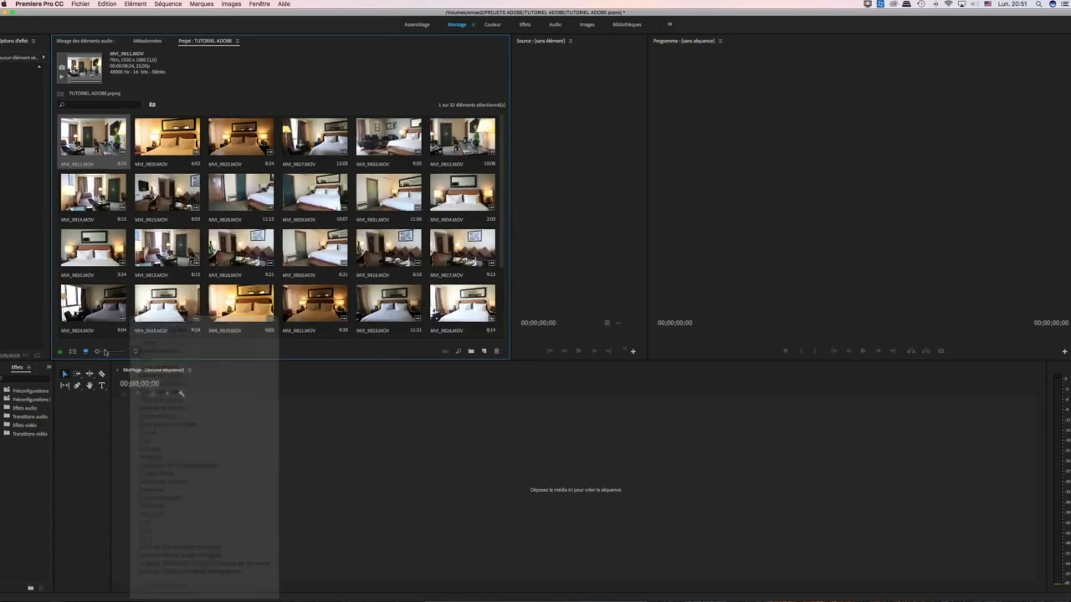
{"action": "left_click_drag", "start_coordinate": [98, 352], "coordinate": [105, 353]}
{"action": "left_click_drag", "start_coordinate": [114, 353], "coordinate": [97, 353]}
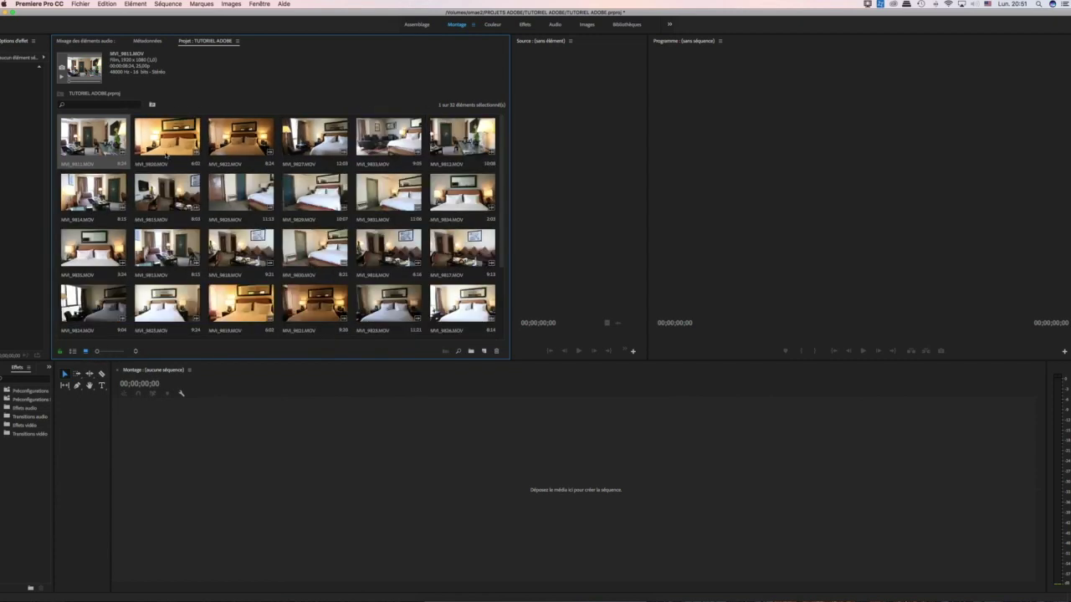
Examine the resolution, duration, frame rate and audio details of several clips, selecting their thumbnails one by one
{"action": "left_click", "coordinate": [166, 154]}
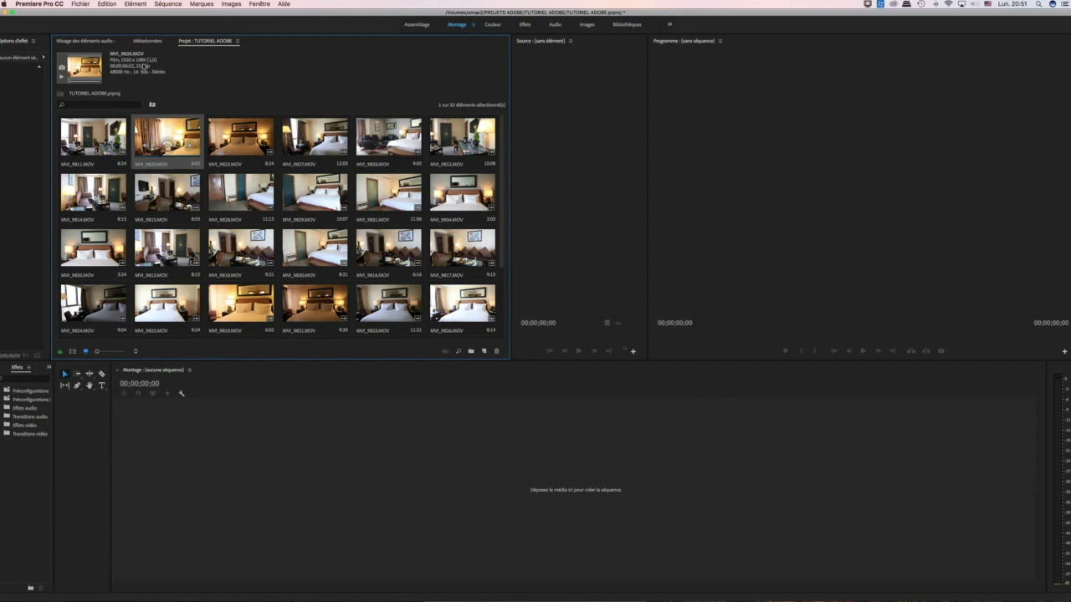
{"action": "left_click_drag", "start_coordinate": [168, 138], "coordinate": [243, 138]}
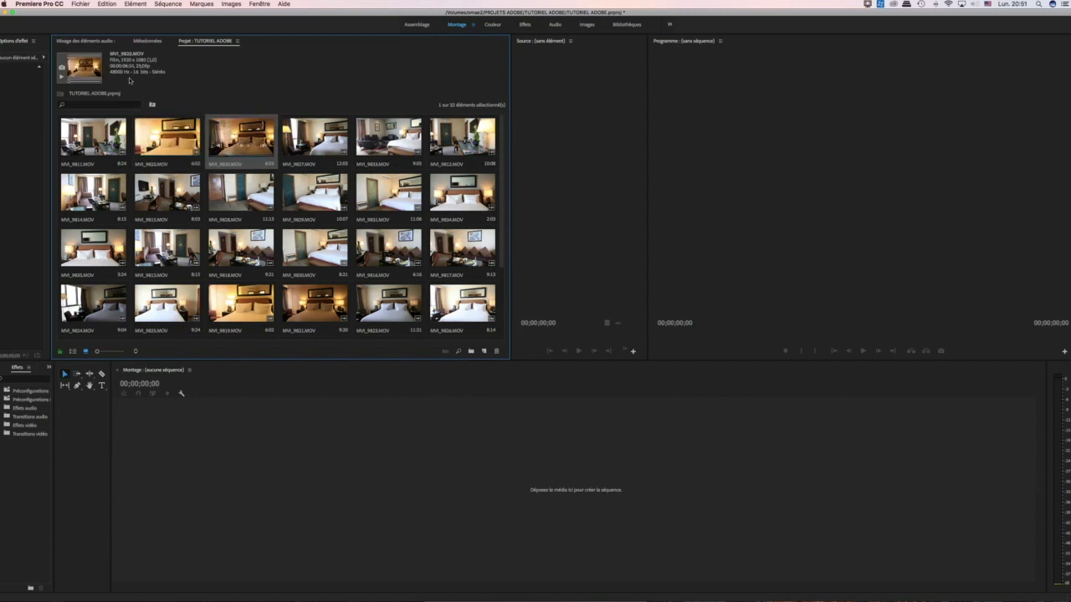
{"action": "key", "text": "Right"}
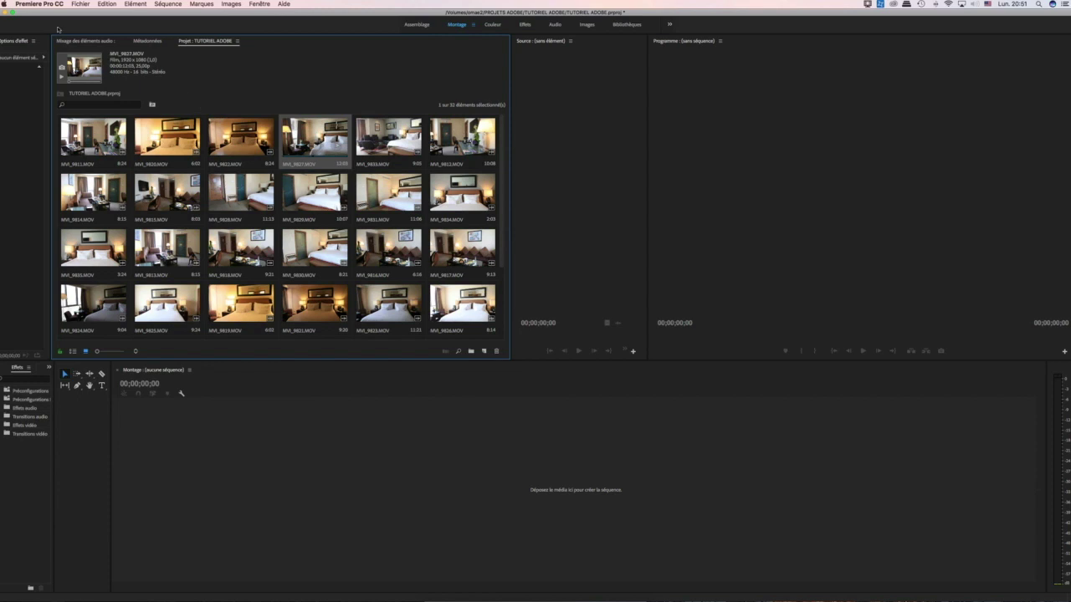
{"action": "left_click", "coordinate": [121, 159]}
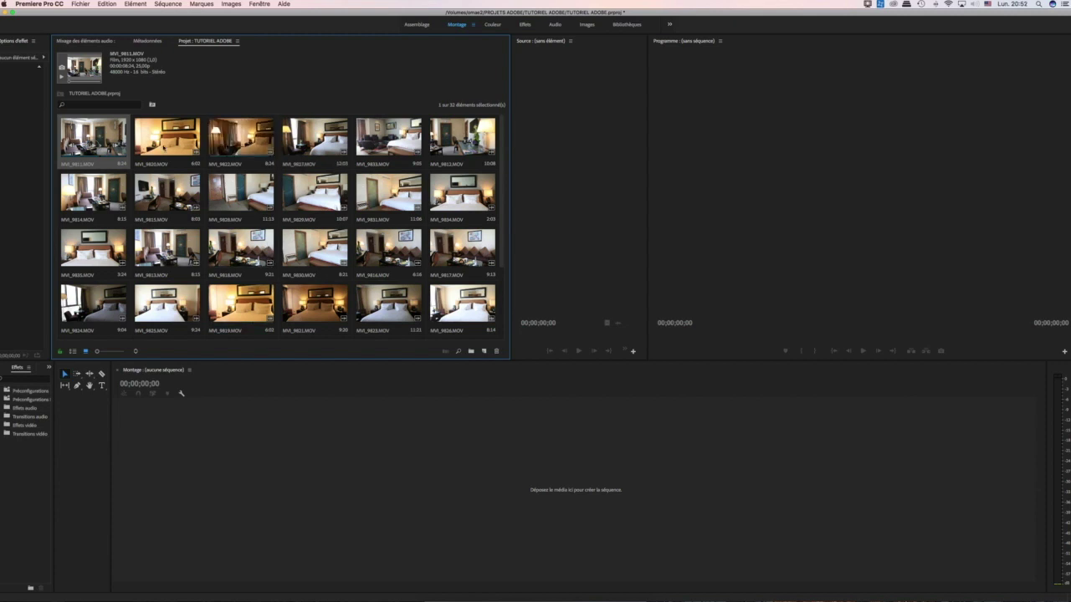
{"action": "left_click", "coordinate": [70, 181]}
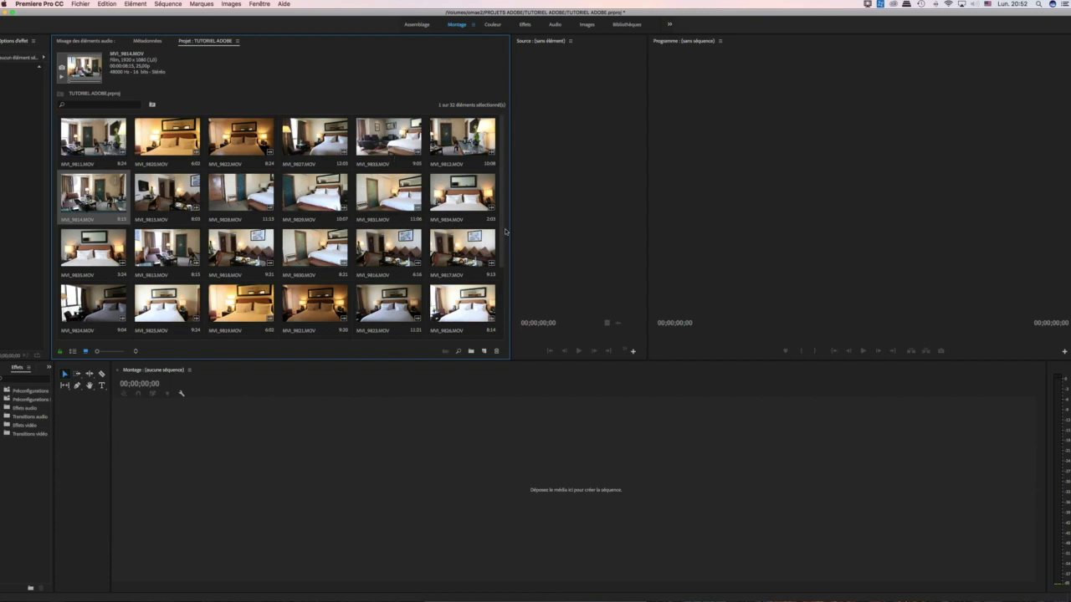
Narrow the Projet panel to give space back to the source monitor and look through all the clip thumbnails
{"action": "left_click_drag", "start_coordinate": [510, 222], "coordinate": [322, 266]}
{"action": "left_click", "coordinate": [308, 199]}
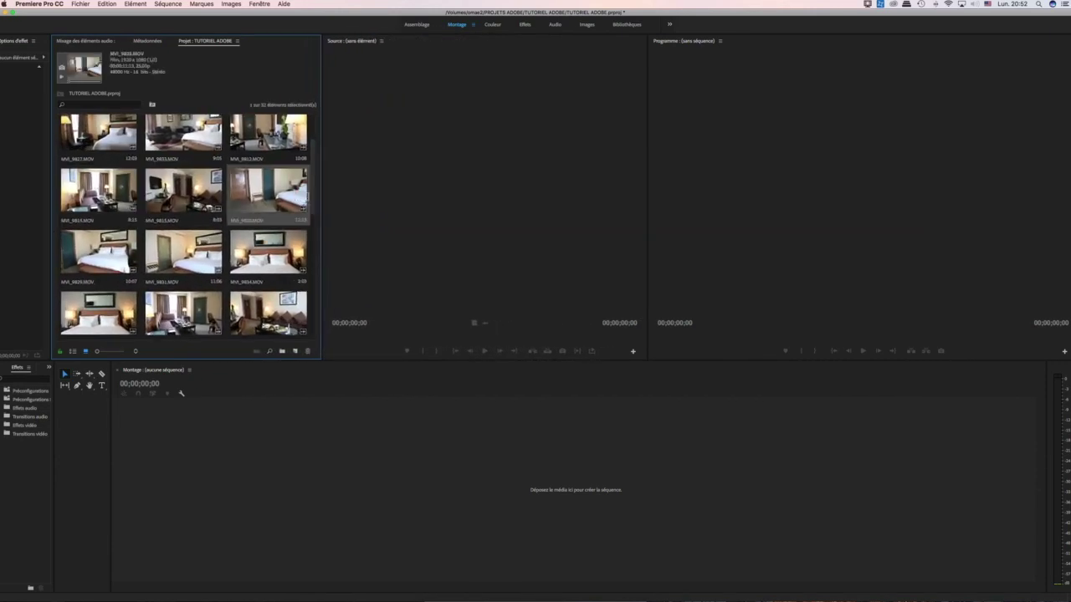
{"action": "scroll", "coordinate": [312, 204], "scroll_direction": "up", "scroll_amount": 3}
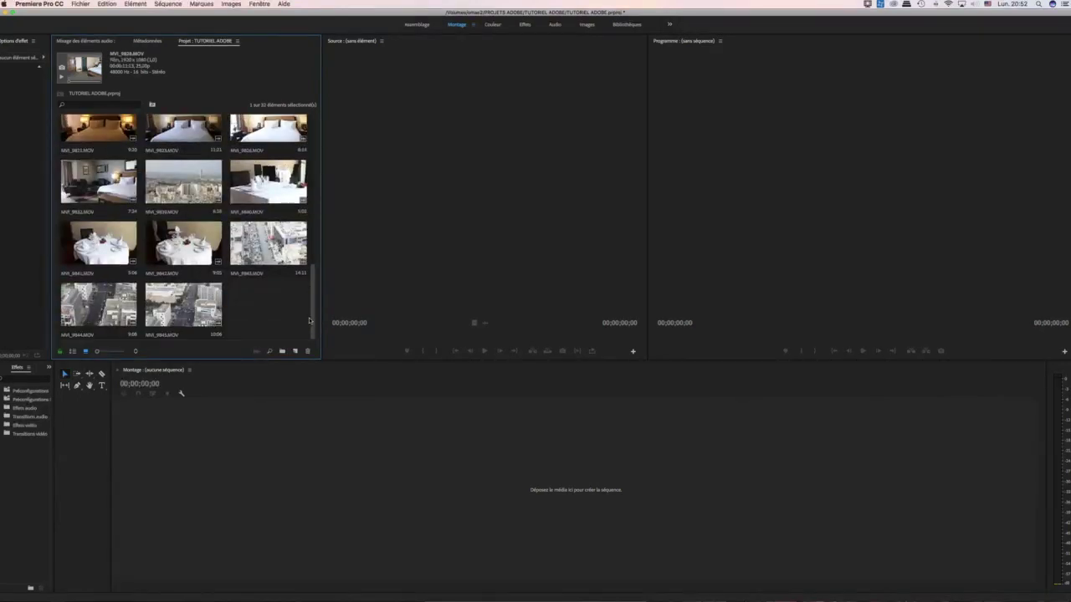
{"action": "scroll", "coordinate": [311, 147], "scroll_direction": "down", "scroll_amount": 5}
{"action": "scroll", "coordinate": [310, 149], "scroll_direction": "up", "scroll_amount": 5}
{"action": "scroll", "coordinate": [305, 175], "scroll_direction": "down", "scroll_amount": 5}
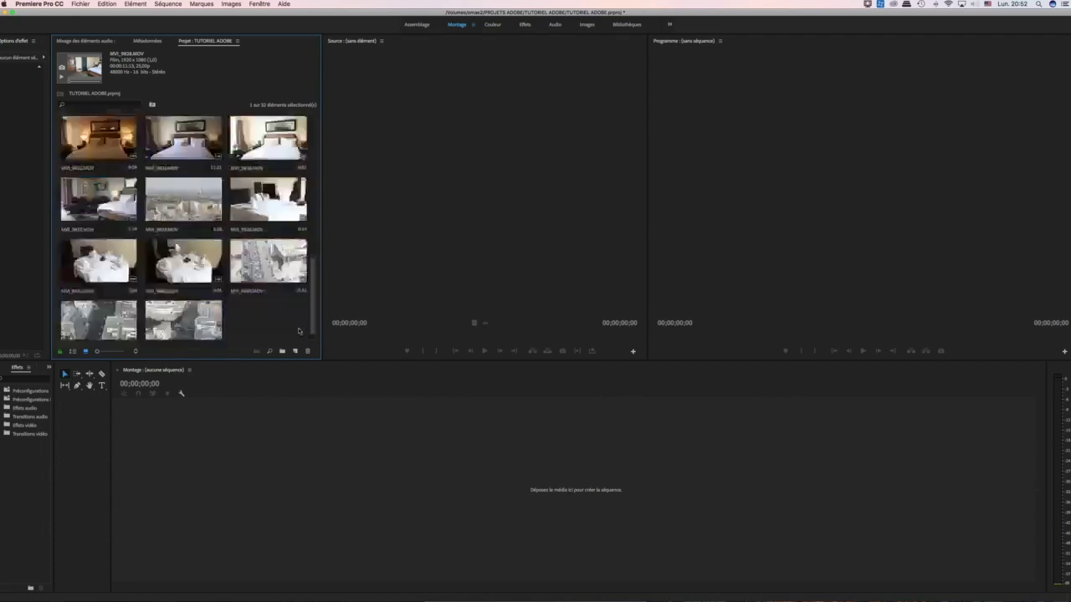
{"action": "scroll", "coordinate": [307, 190], "scroll_direction": "up", "scroll_amount": 3}
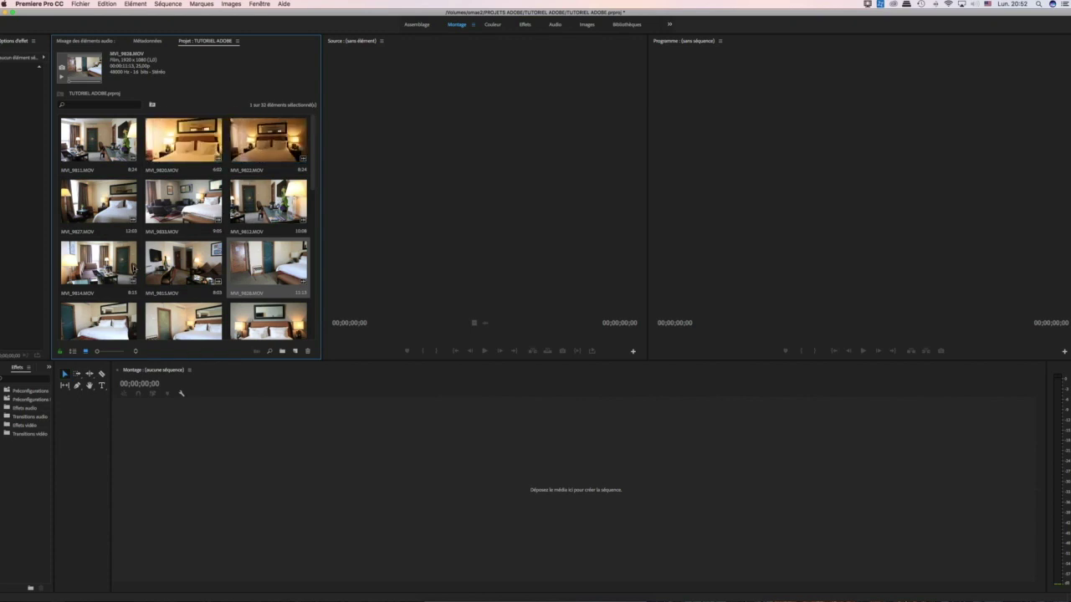
Examine the preset folders offered for a new sequence, collapse the HDV folder, and cancel the sequence creation
{"action": "left_click", "coordinate": [201, 433]}
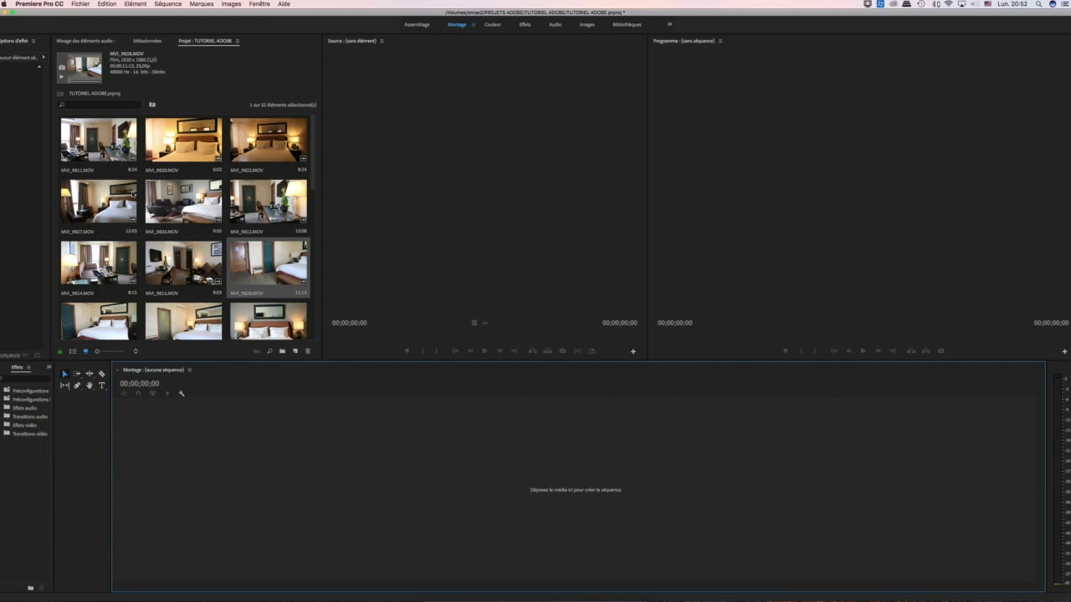
{"action": "left_click", "coordinate": [109, 137]}
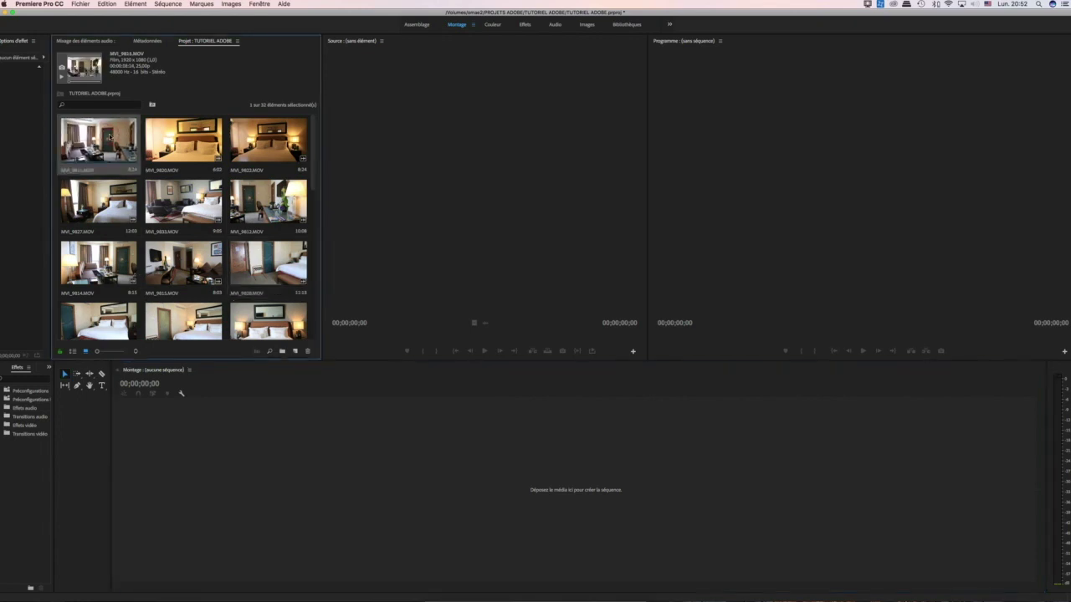
{"action": "left_click", "coordinate": [295, 352]}
{"action": "left_click", "coordinate": [306, 361]}
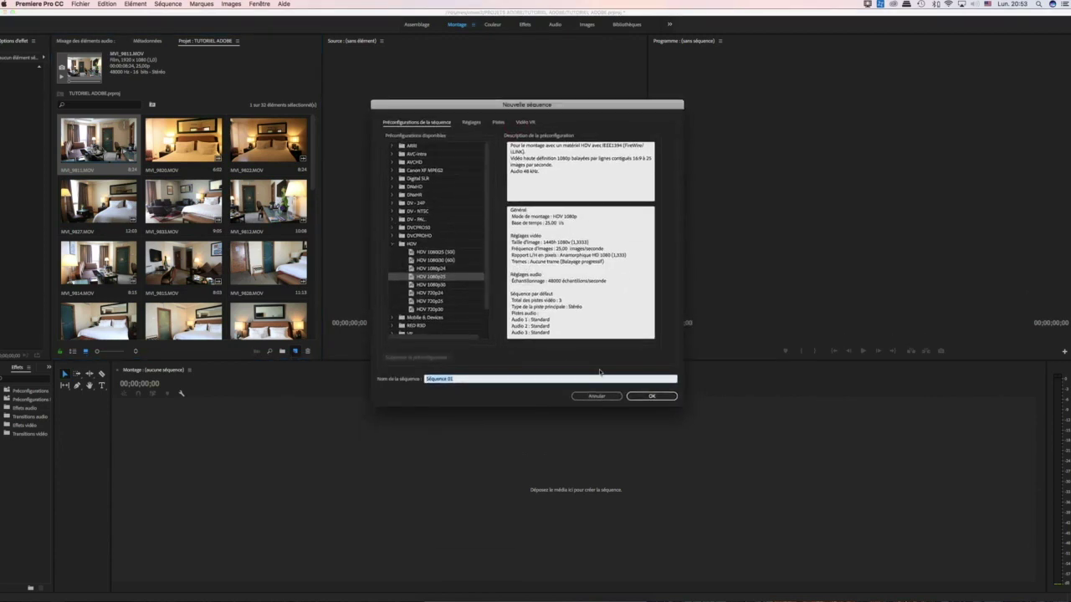
{"action": "left_click", "coordinate": [393, 244]}
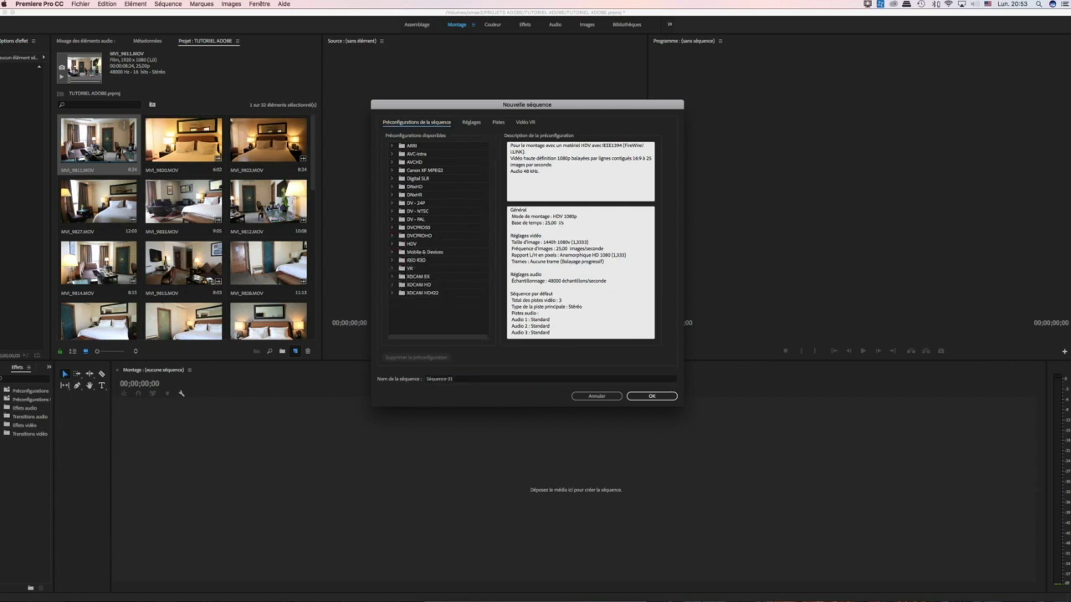
{"action": "left_click", "coordinate": [597, 397]}
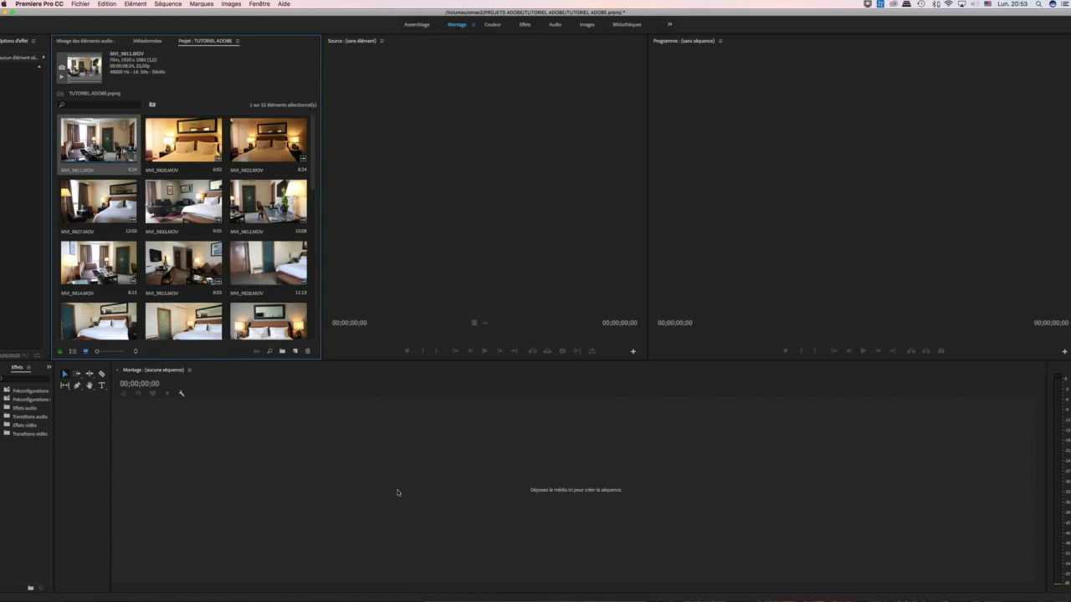
Create a sequence from the room clip with the wall television and desk by placing it in the empty timeline
{"action": "left_click", "coordinate": [279, 277]}
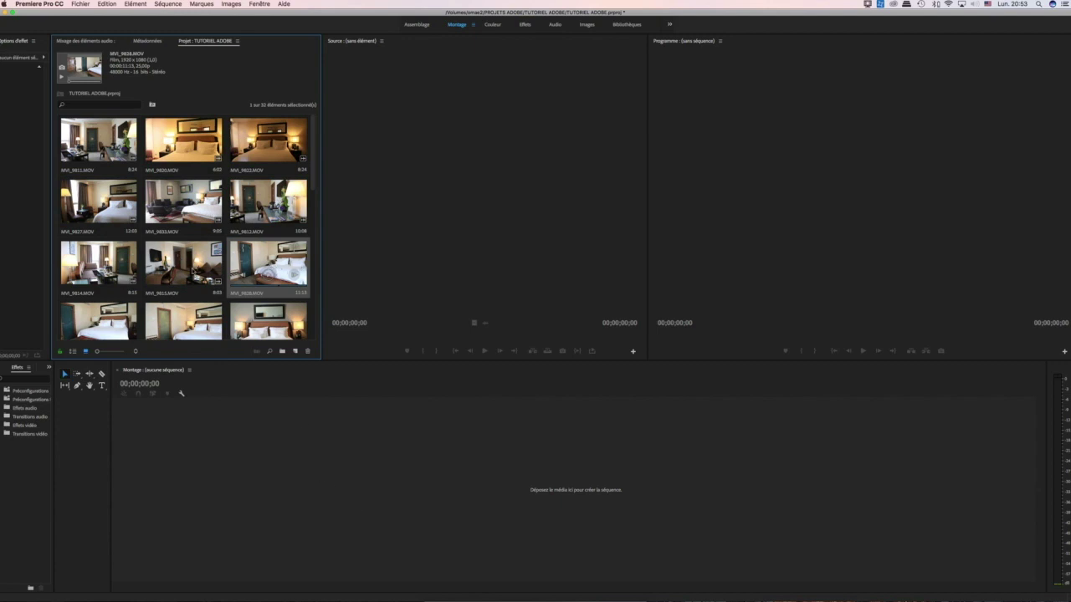
{"action": "left_click", "coordinate": [189, 261]}
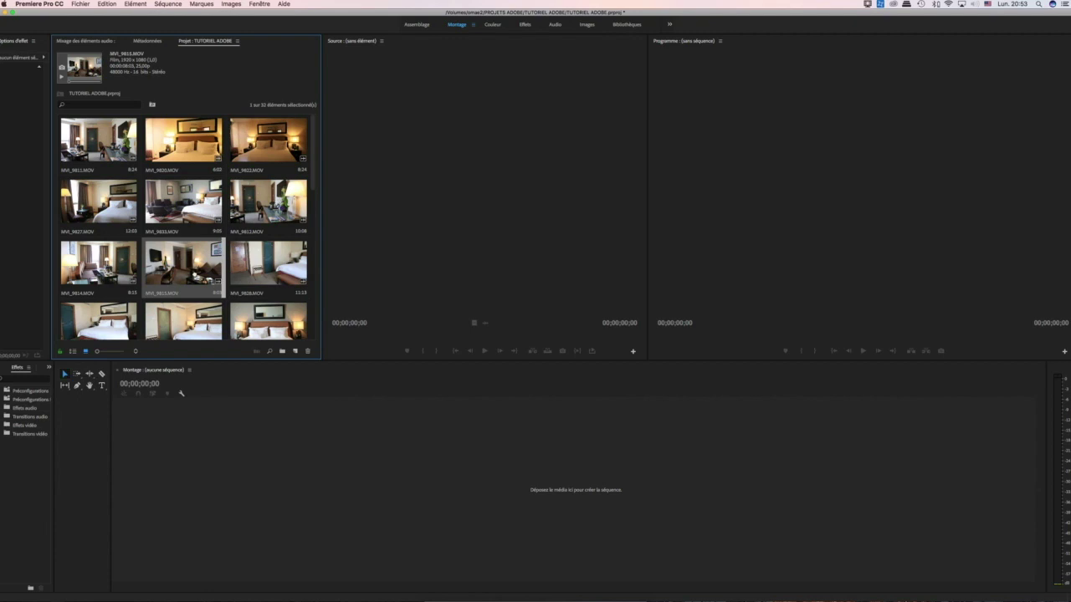
{"action": "scroll", "coordinate": [199, 309], "scroll_direction": "down", "scroll_amount": 1}
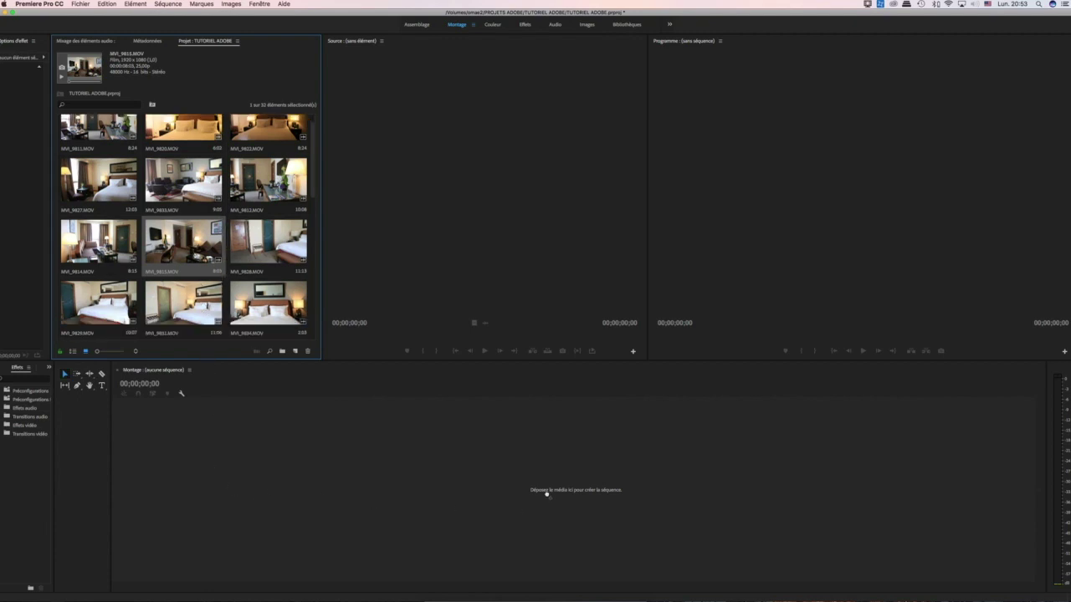
{"action": "left_click_drag", "start_coordinate": [547, 494], "coordinate": [546, 492]}
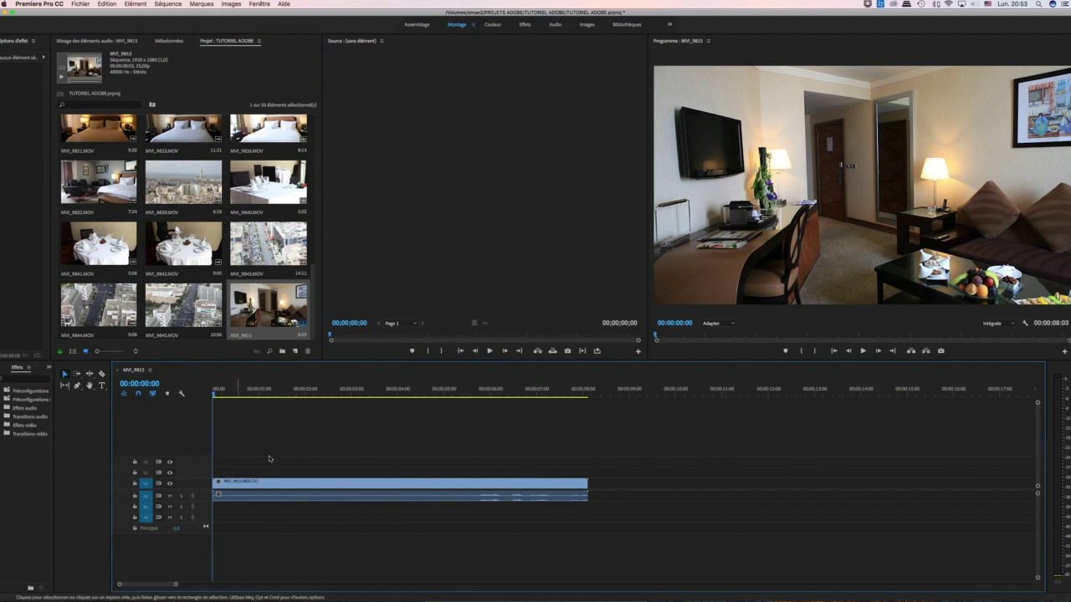
Place the playhead at 00:00:00:19 and trim the end of the timeline clip so it lasts about 00:00:02:02
{"action": "left_click_drag", "start_coordinate": [225, 392], "coordinate": [247, 395]}
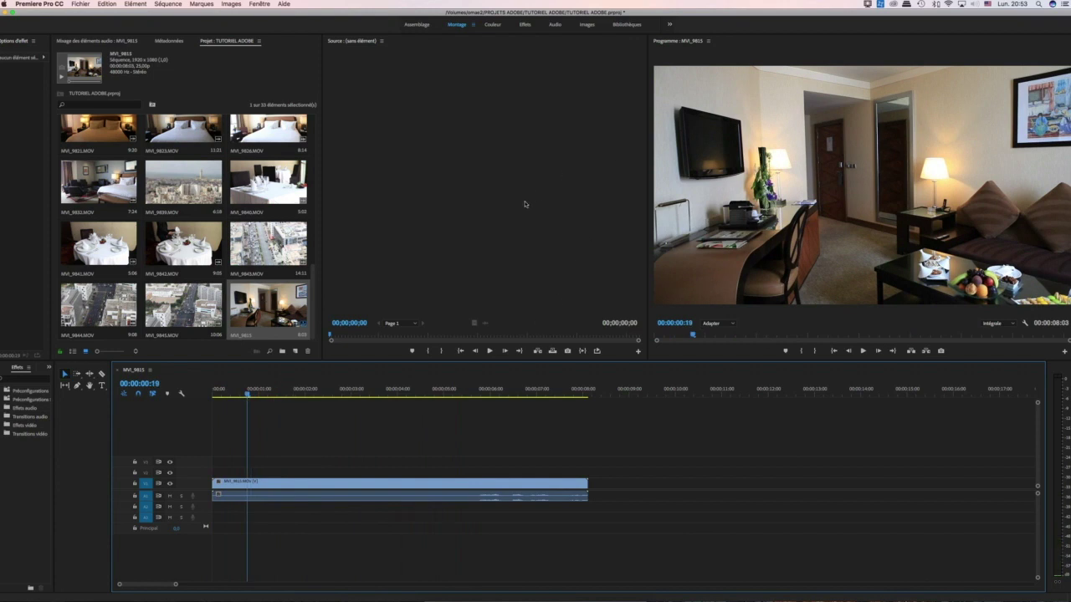
{"action": "left_click", "coordinate": [458, 134]}
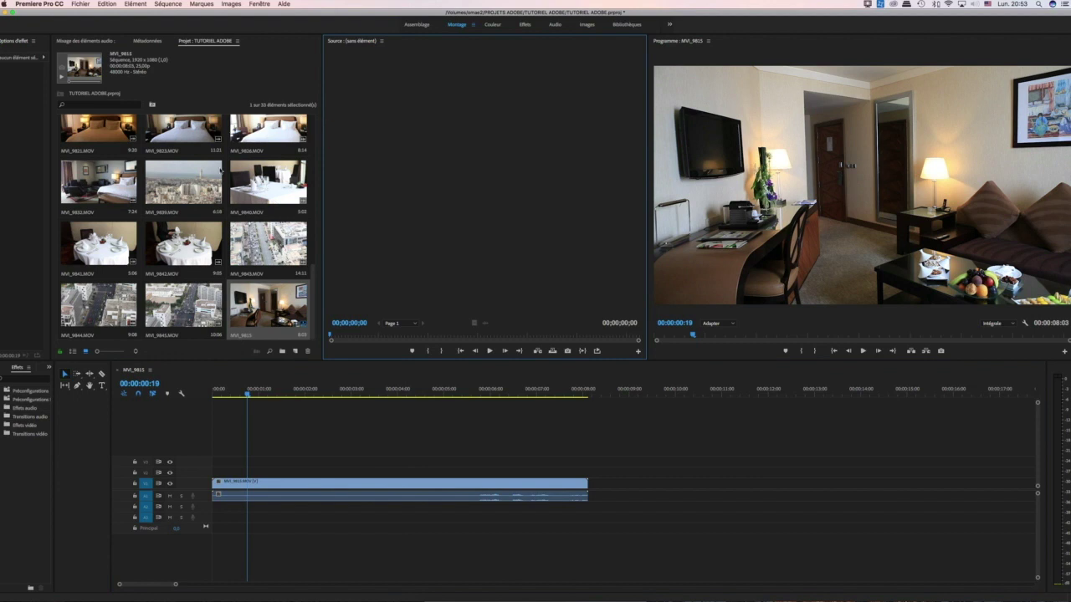
{"action": "left_click", "coordinate": [322, 492]}
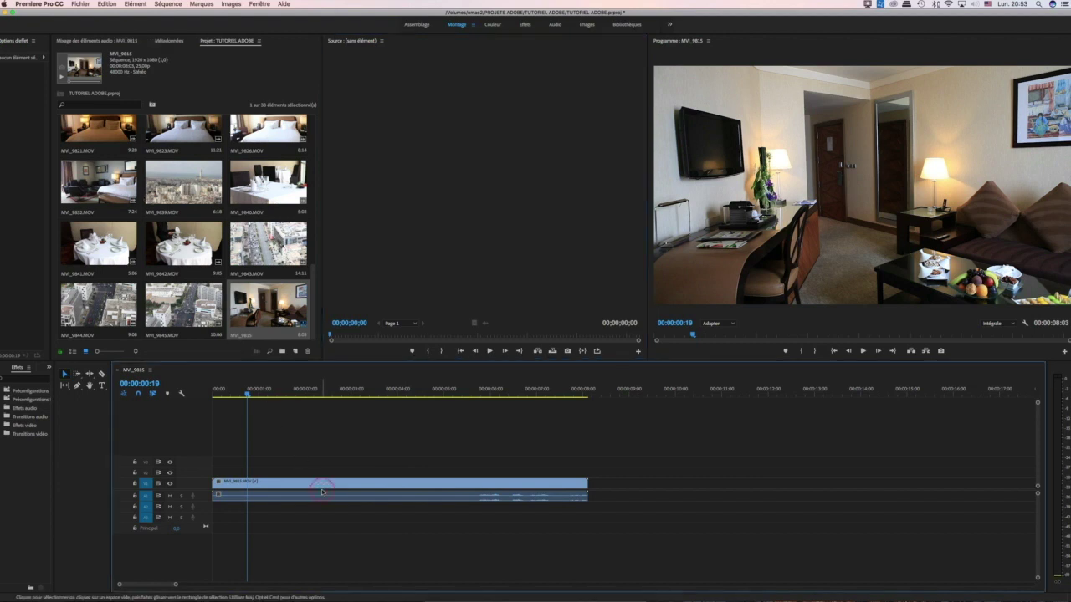
{"action": "left_click_drag", "start_coordinate": [587, 484], "coordinate": [308, 484]}
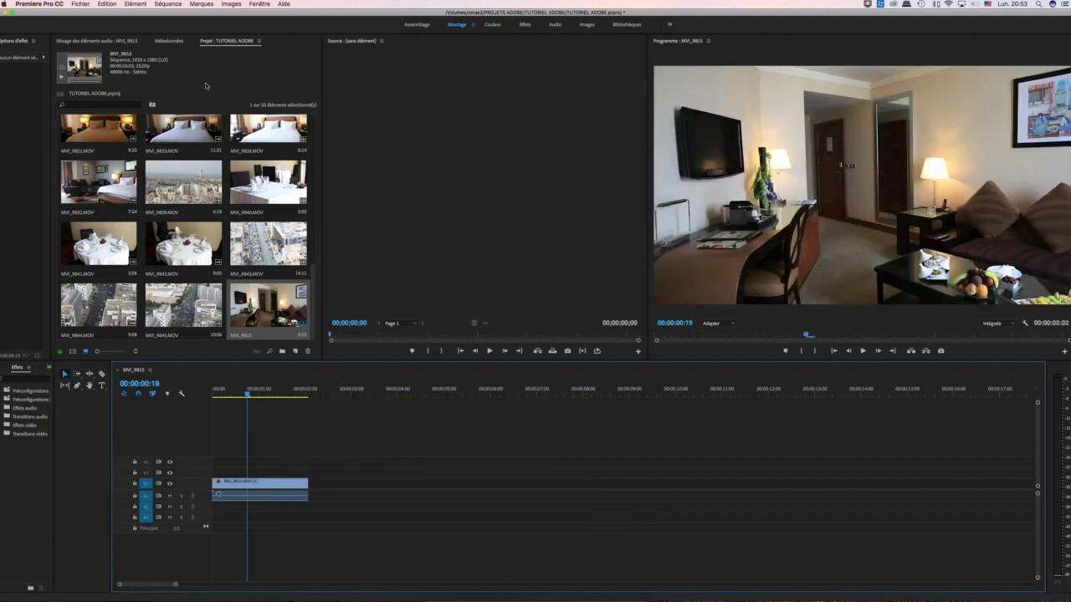
Delete the trimmed clip from the timeline, keeping the sequence itself
{"action": "left_click", "coordinate": [489, 214]}
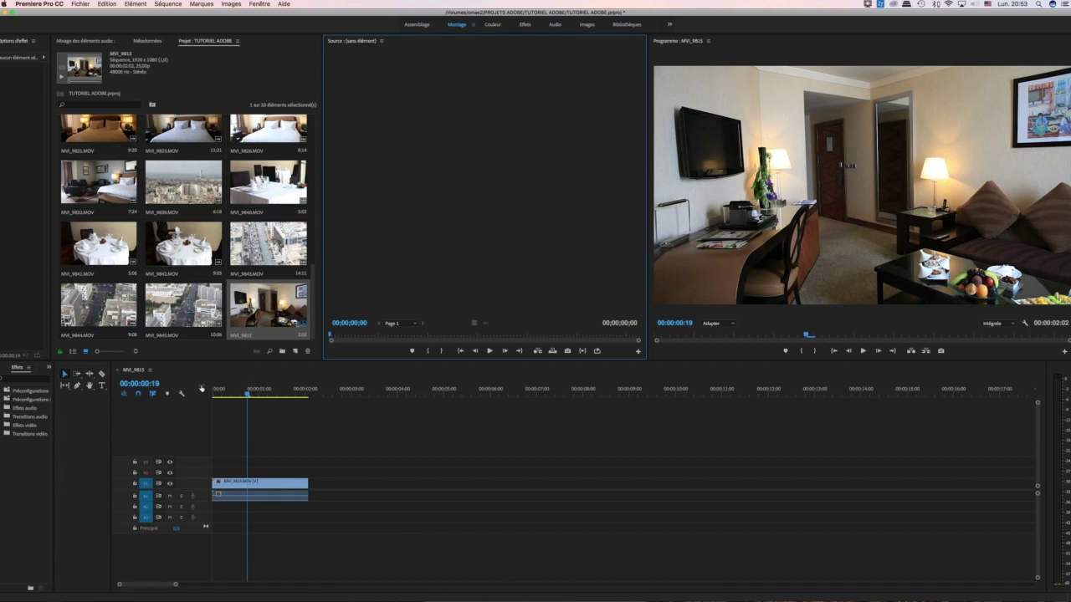
{"action": "left_click", "coordinate": [272, 434]}
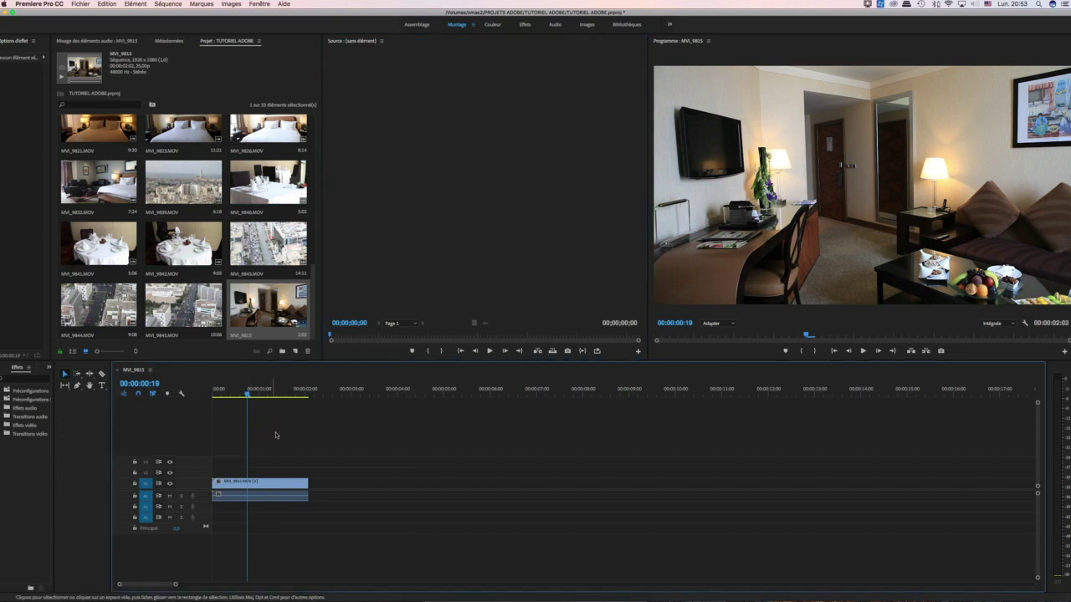
{"action": "right_click", "coordinate": [259, 489]}
{"action": "left_click", "coordinate": [200, 401]}
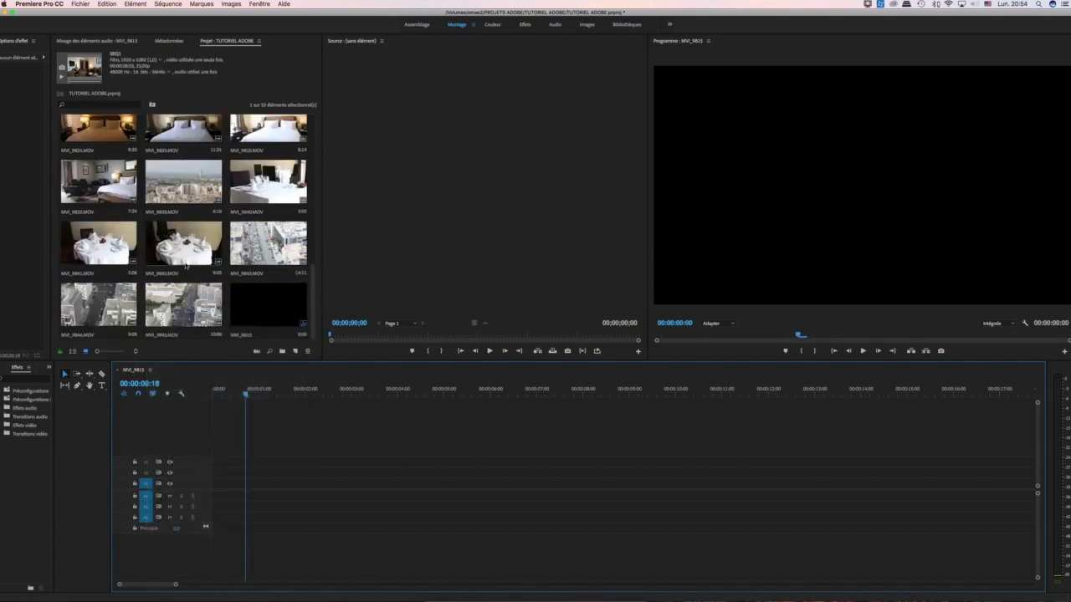
Rename the emptied MVI_9813 sequence in the project as SEQUENCE
{"action": "left_click", "coordinate": [272, 303]}
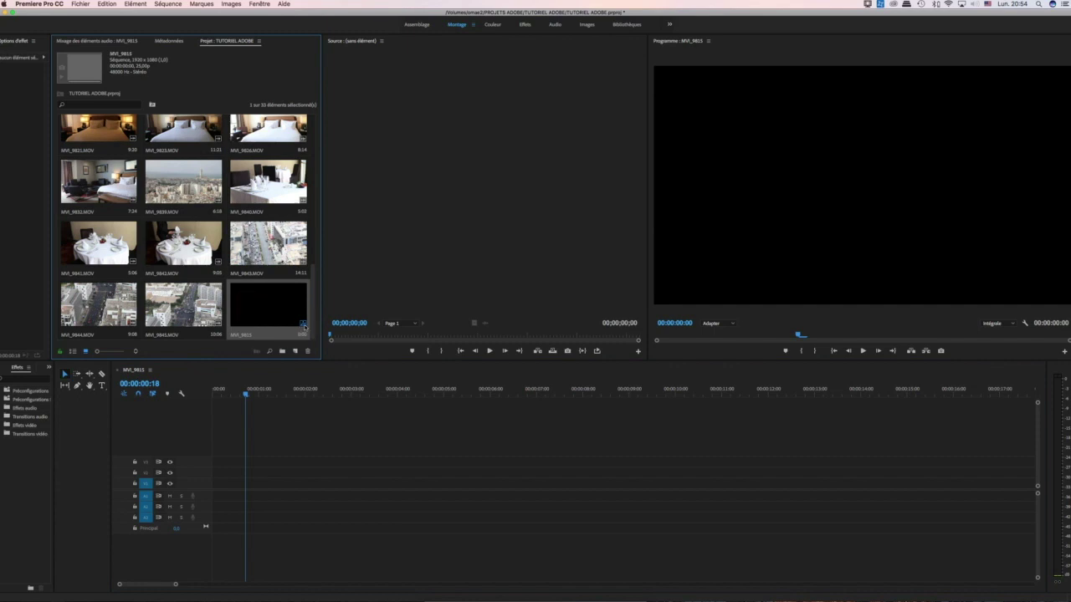
{"action": "left_click", "coordinate": [160, 297]}
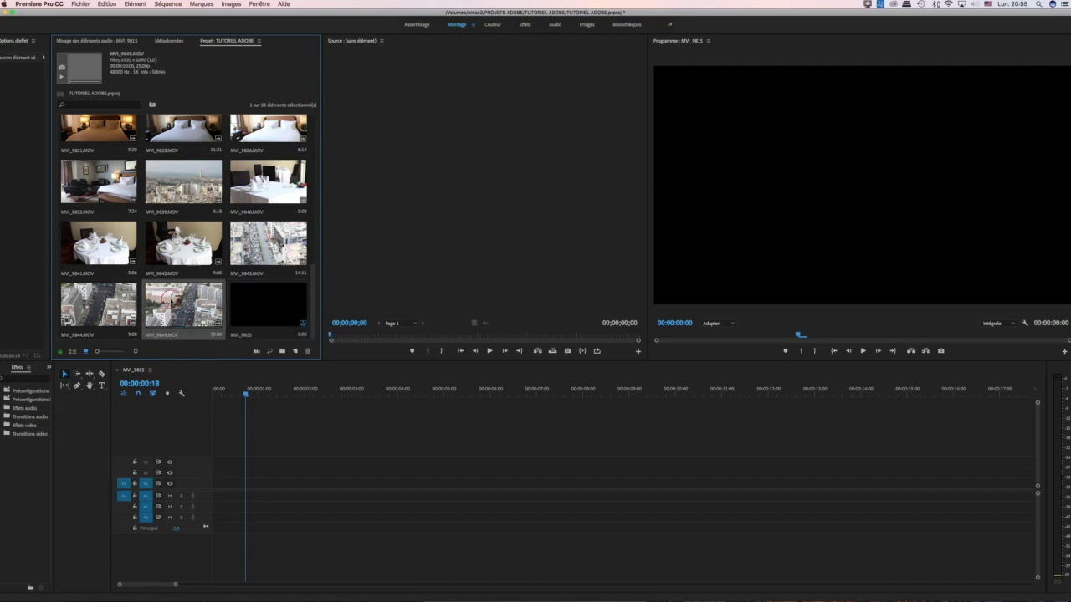
{"action": "left_click", "coordinate": [256, 309]}
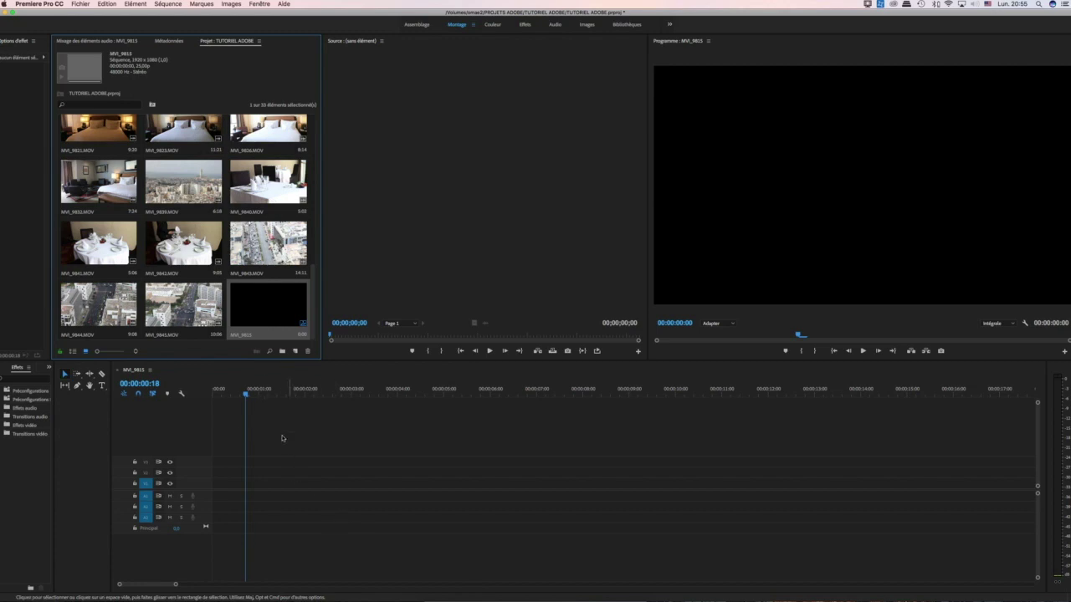
{"action": "left_click", "coordinate": [241, 336]}
{"action": "type", "text": "St"}
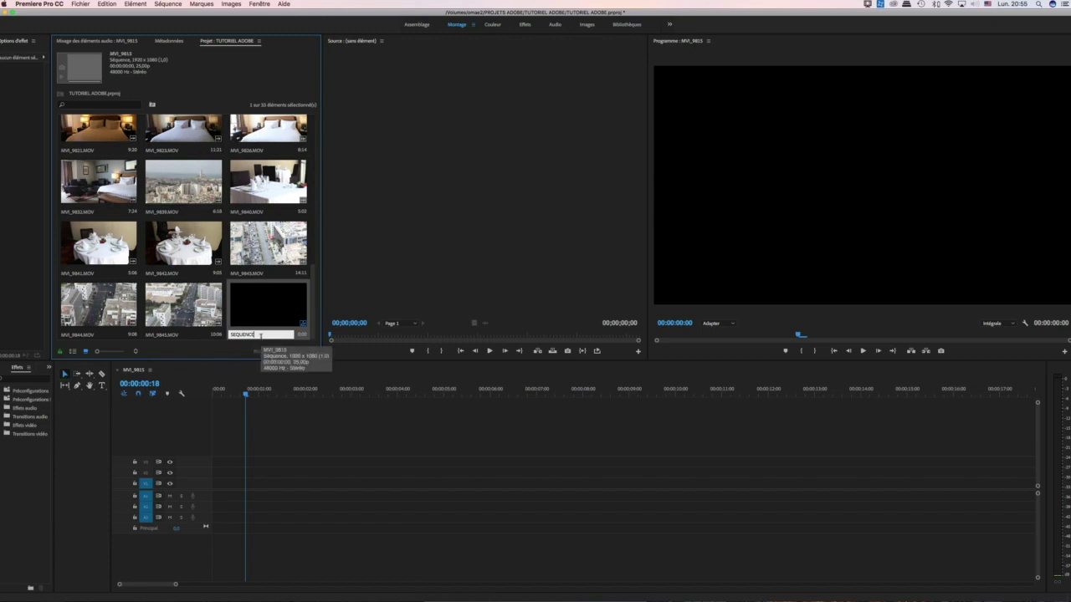
{"action": "key", "text": "Return"}
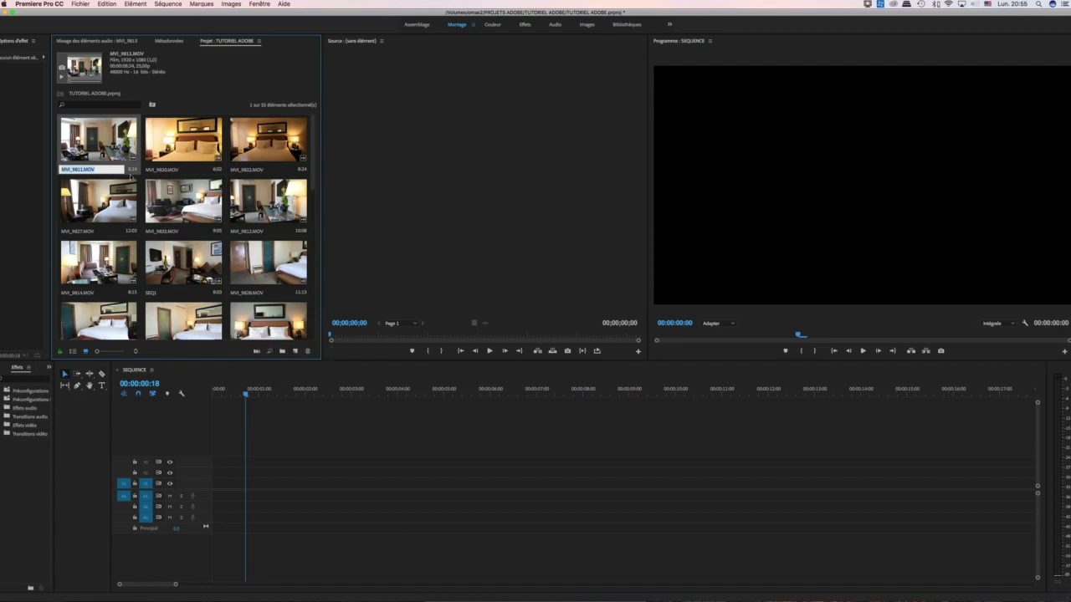
{"action": "scroll", "coordinate": [209, 243], "scroll_direction": "down", "scroll_amount": 8}
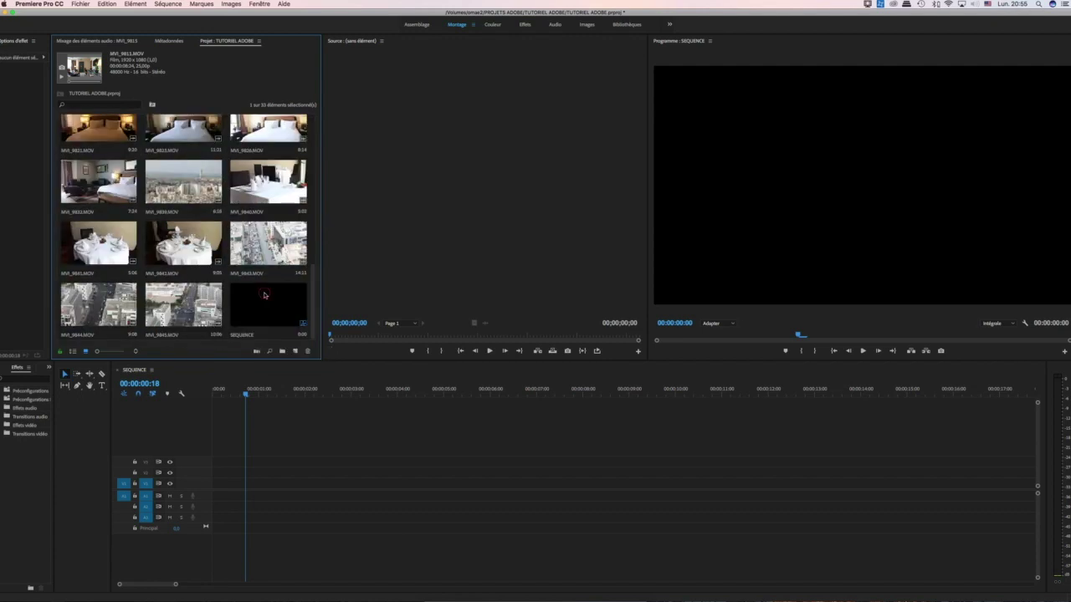
{"action": "left_click", "coordinate": [265, 294]}
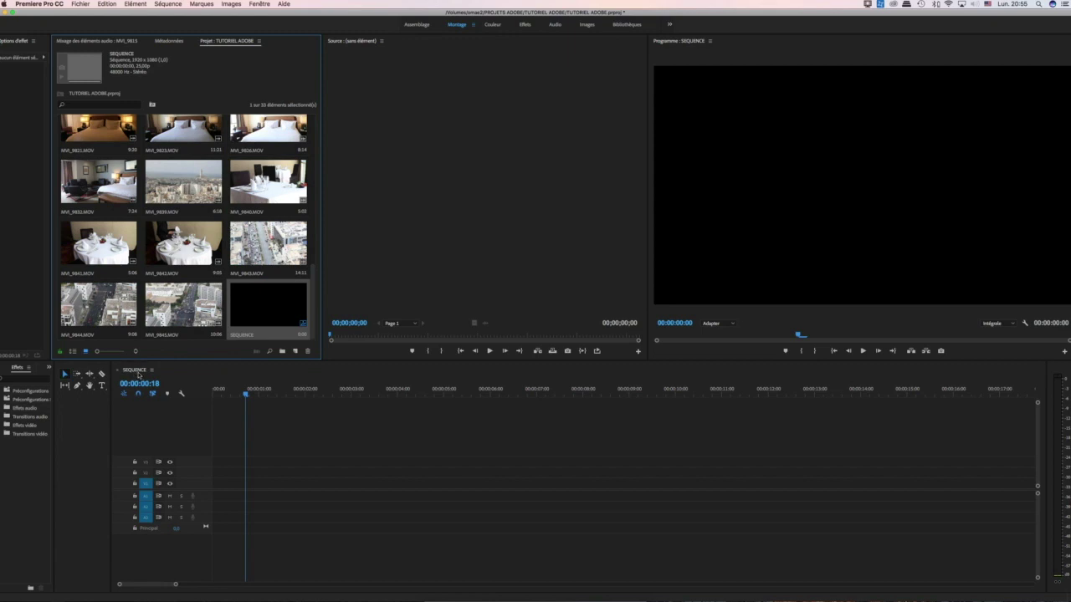
Return the playhead to 00:00:00:00 at the start of the empty SEQUENCE timeline
{"action": "left_click_drag", "start_coordinate": [246, 395], "coordinate": [219, 395]}
{"action": "left_click", "coordinate": [272, 307]}
{"action": "scroll", "coordinate": [314, 312], "scroll_direction": "up", "scroll_amount": 1}
{"action": "scroll", "coordinate": [316, 315], "scroll_direction": "down", "scroll_amount": 1}
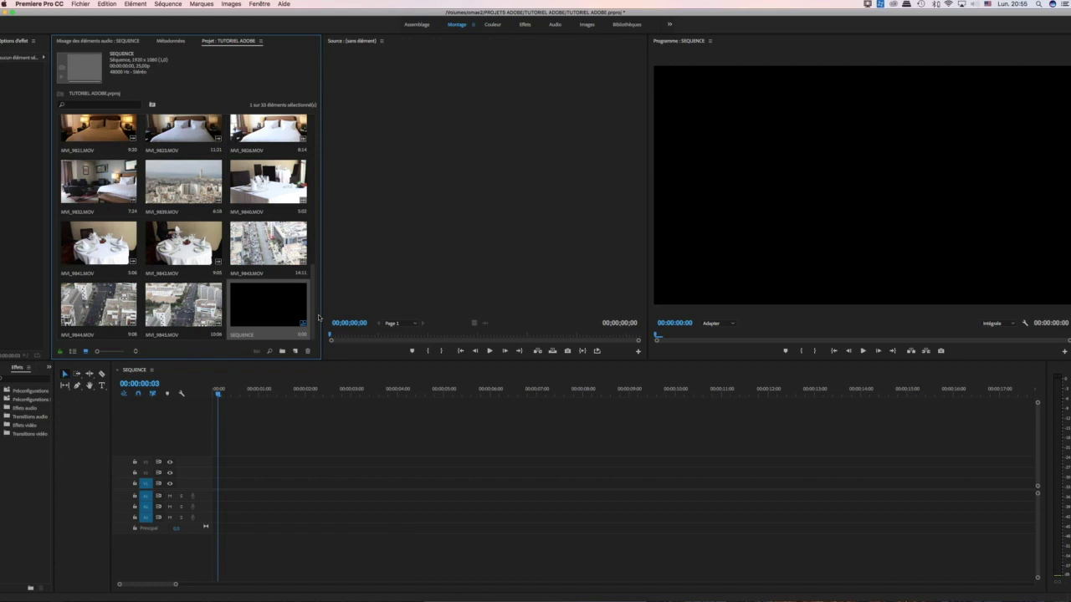
{"action": "left_click_drag", "start_coordinate": [219, 395], "coordinate": [207, 397]}
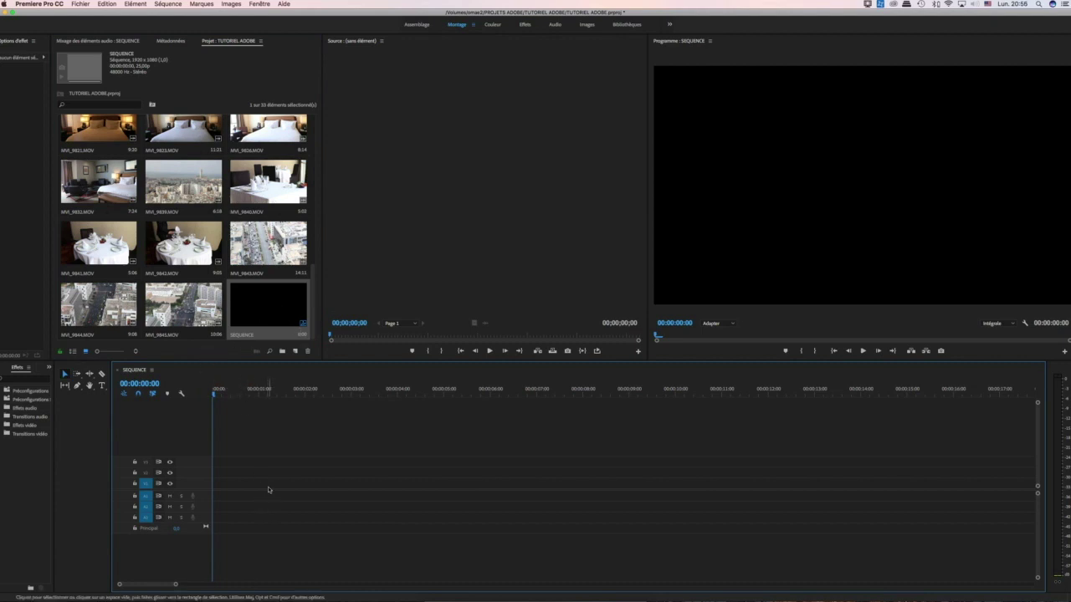
Duplicate the SEQUENCE item in the project and rename the copy SEQUENCE 2
{"action": "right_click", "coordinate": [259, 307]}
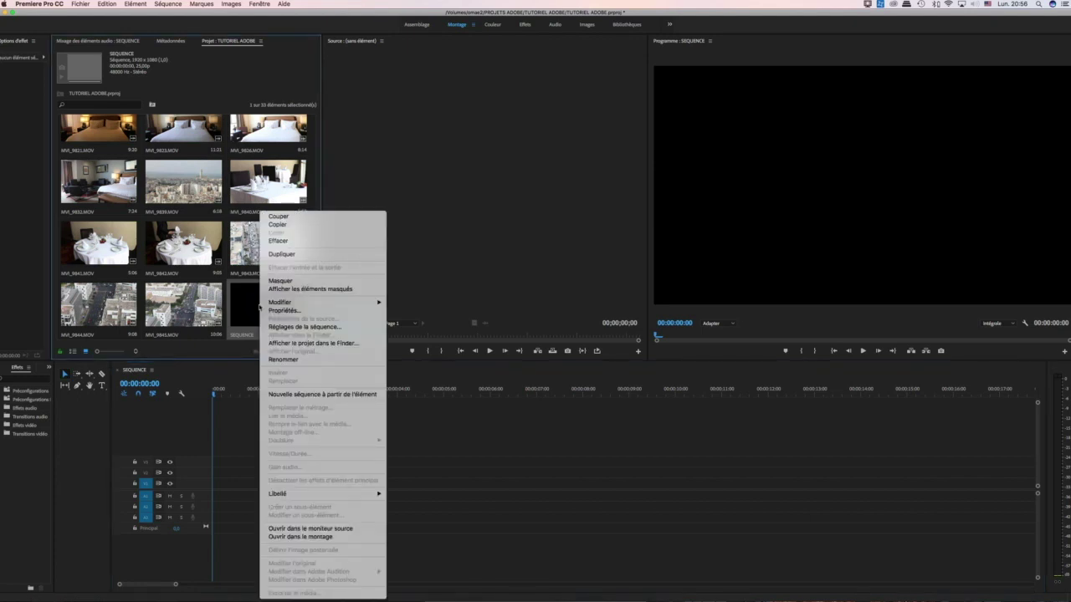
{"action": "left_click", "coordinate": [280, 255]}
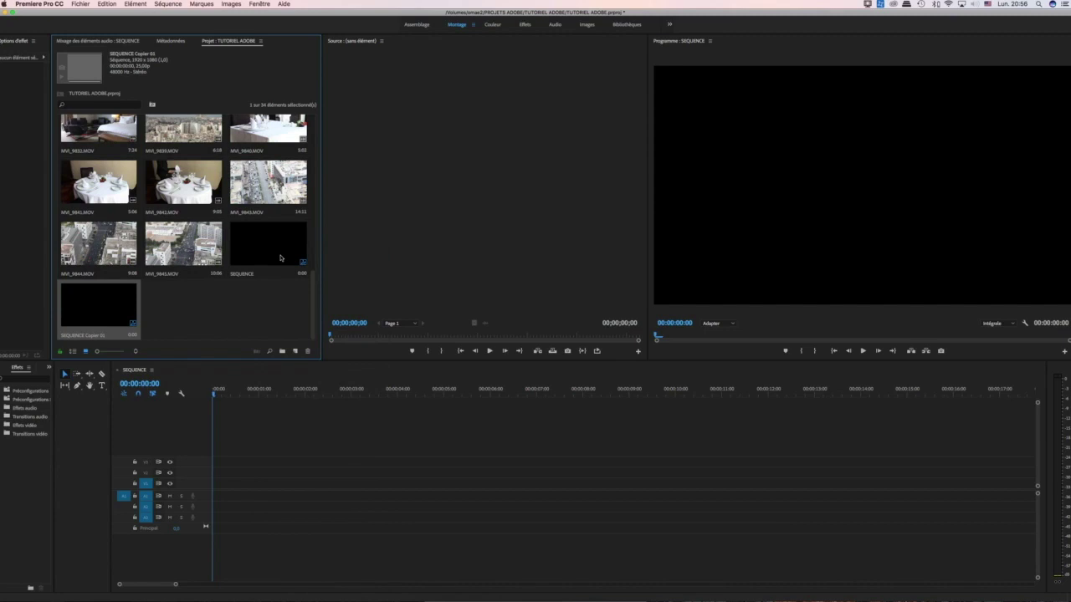
{"action": "left_click", "coordinate": [83, 336]}
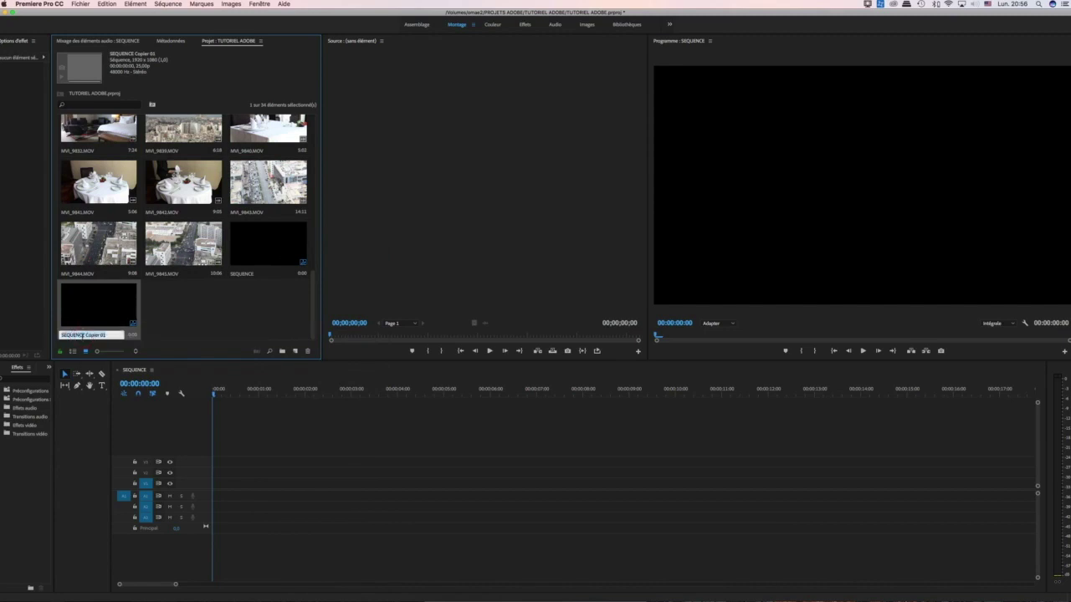
{"action": "type", "text": "t"}
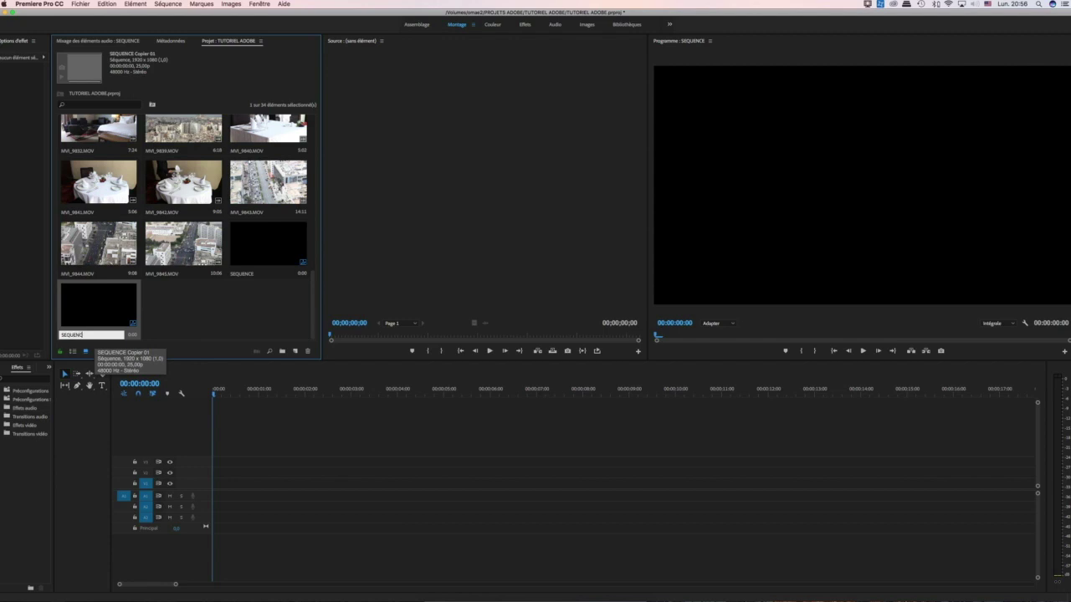
{"action": "key", "text": "Tab"}
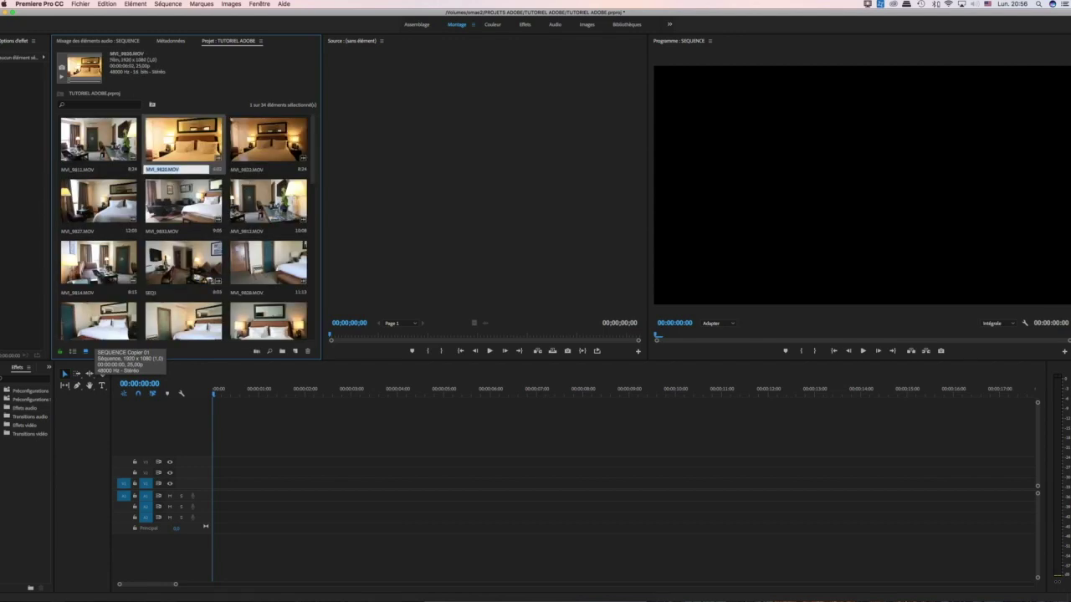
{"action": "scroll", "coordinate": [203, 249], "scroll_direction": "down", "scroll_amount": 10}
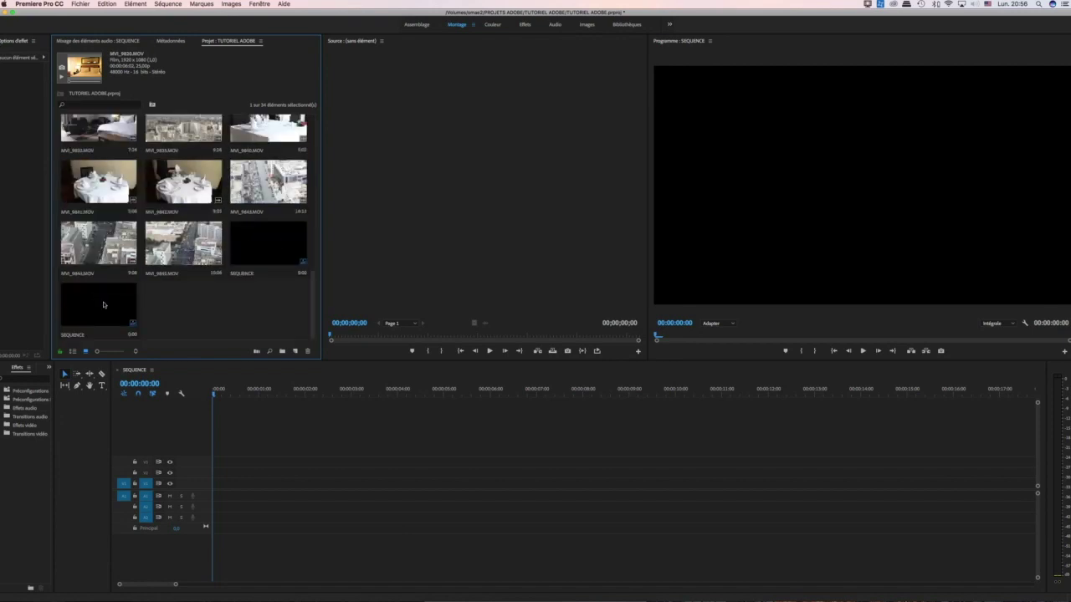
{"action": "left_click", "coordinate": [83, 337]}
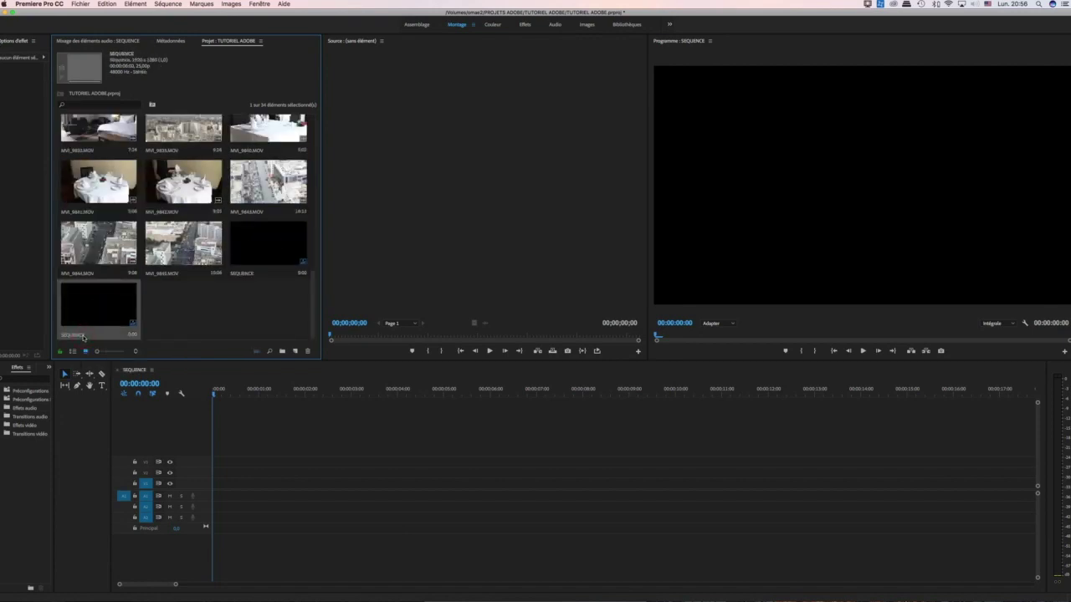
{"action": "left_click", "coordinate": [87, 335]}
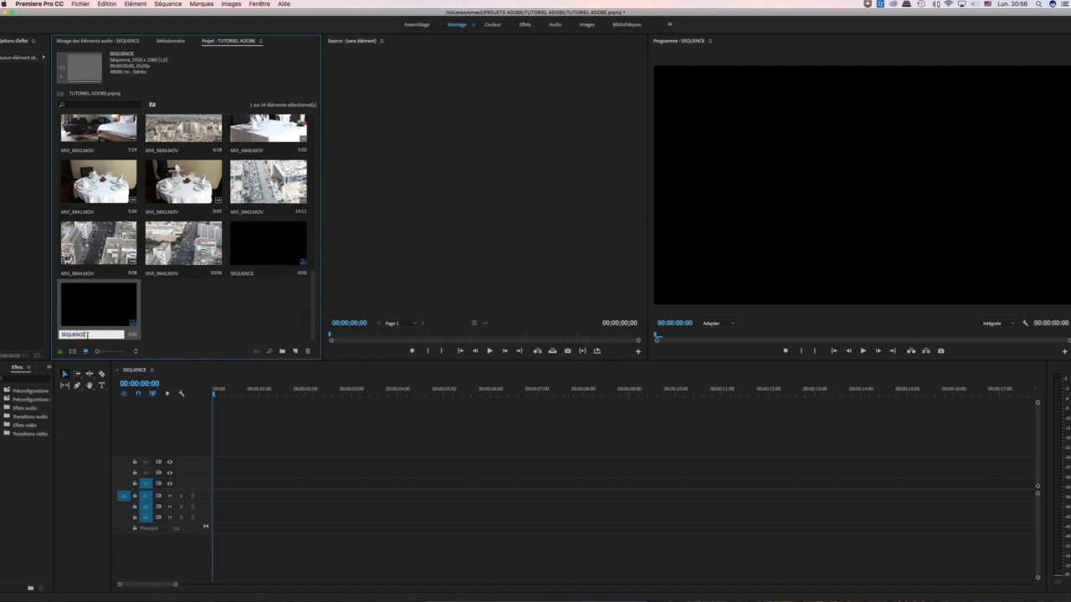
{"action": "key", "text": "Return"}
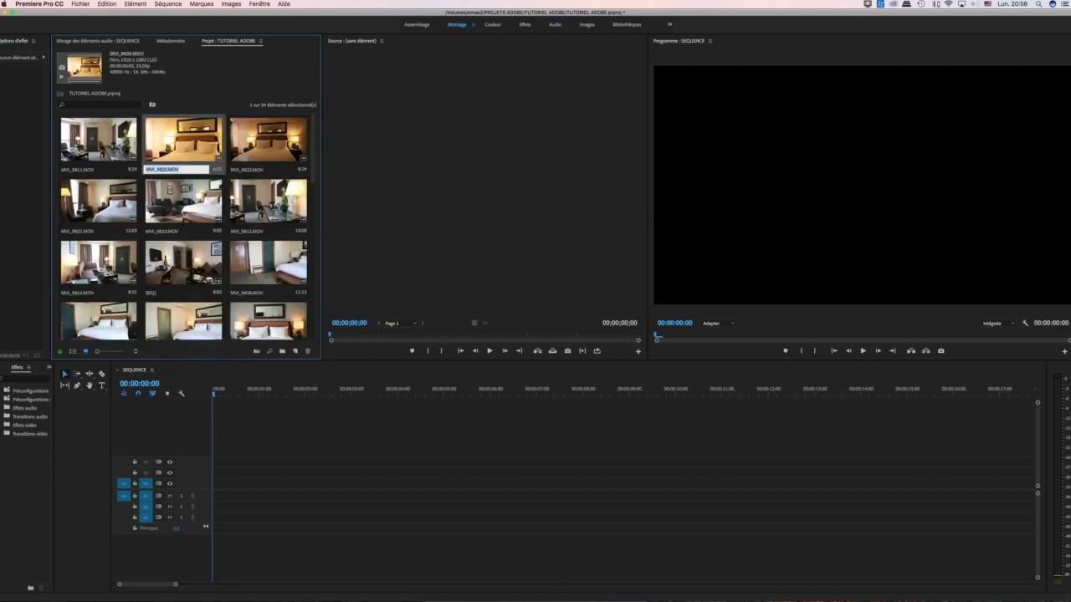
{"action": "scroll", "coordinate": [93, 336], "scroll_direction": "down", "scroll_amount": 8}
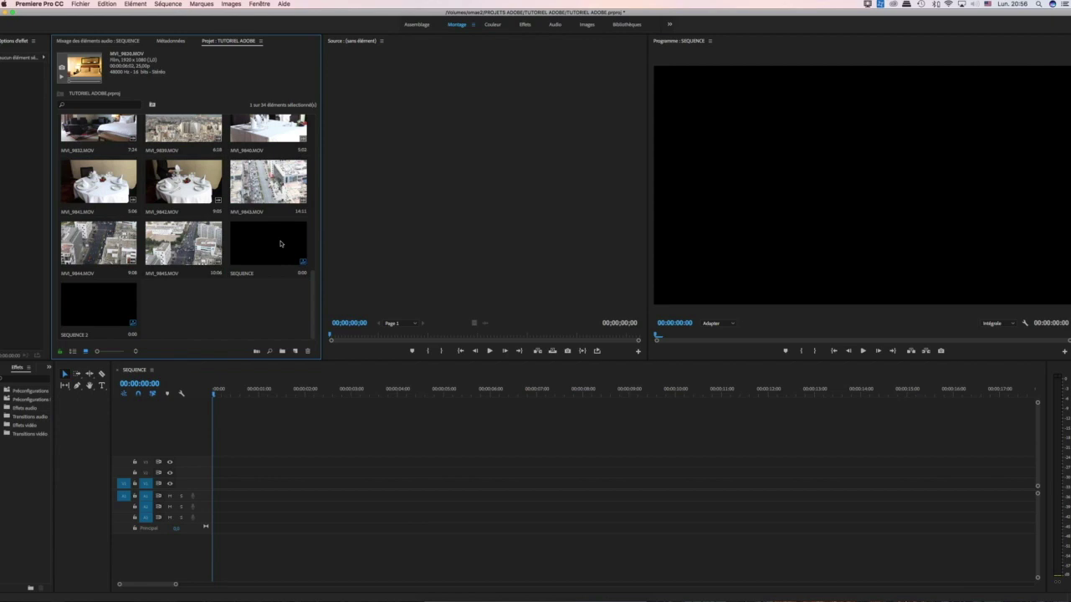
Open SEQUENCE 2 in the timeline alongside the SEQUENCE timeline
{"action": "left_click", "coordinate": [283, 251]}
{"action": "left_click", "coordinate": [108, 307]}
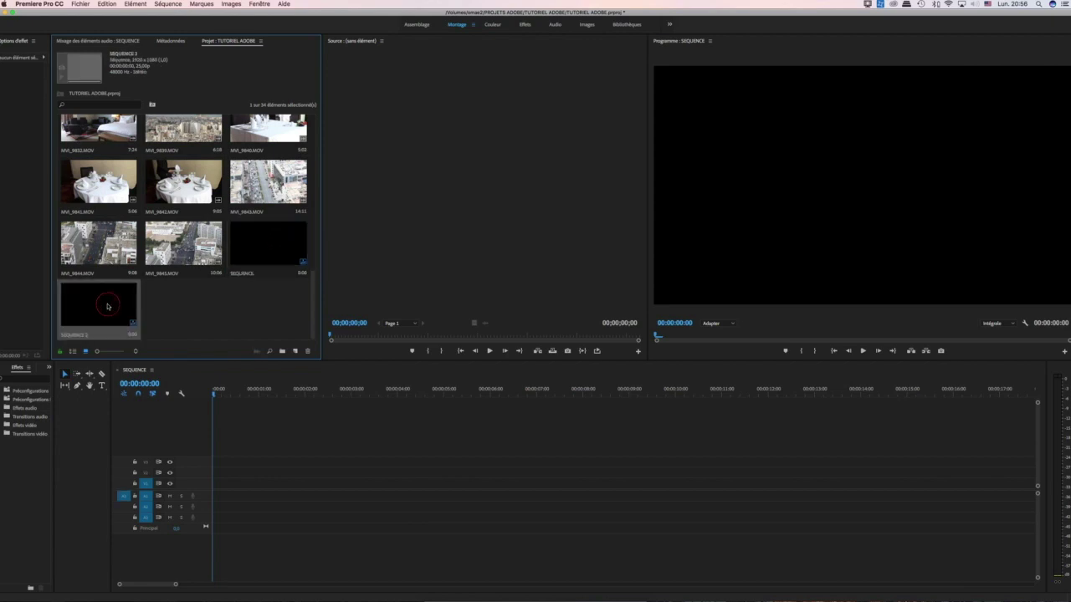
{"action": "right_click", "coordinate": [108, 307]}
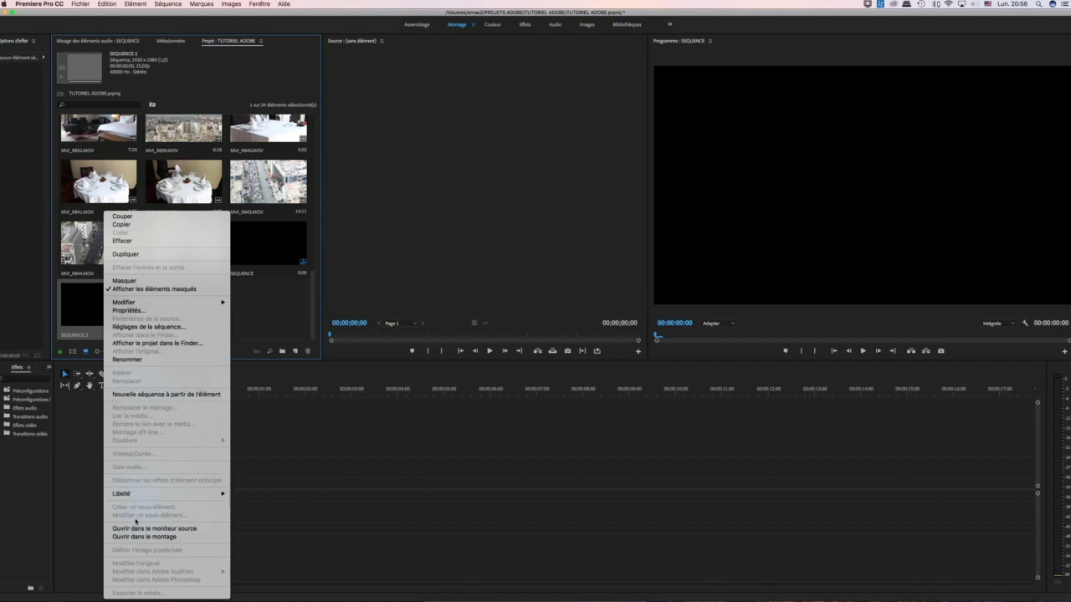
{"action": "left_click", "coordinate": [130, 538]}
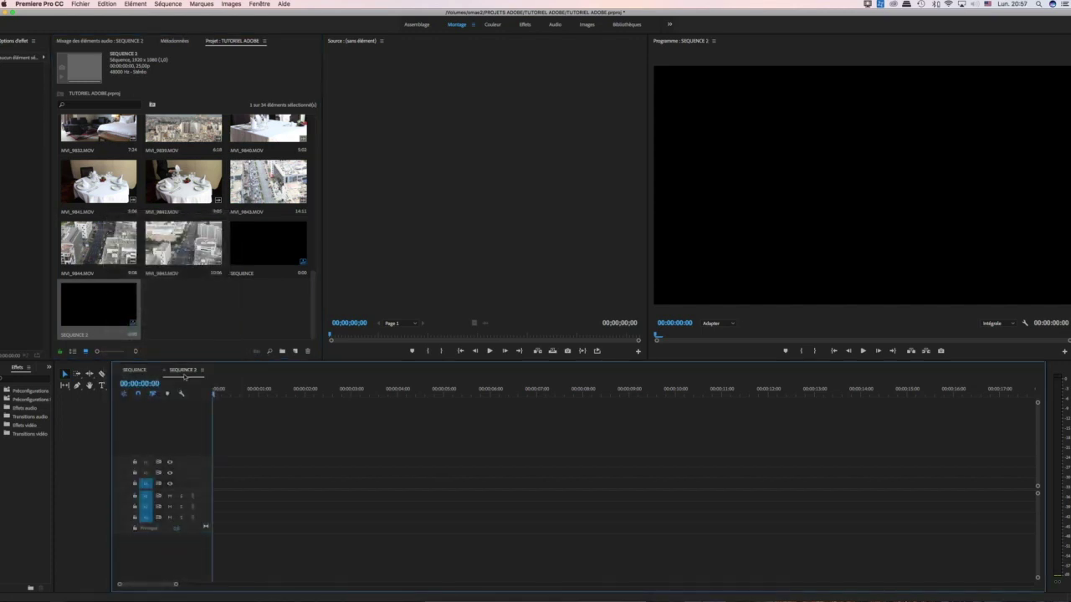
Switch back and forth between the SEQUENCE and SEQUENCE 2 timelines, ending on SEQUENCE
{"action": "left_click", "coordinate": [134, 370]}
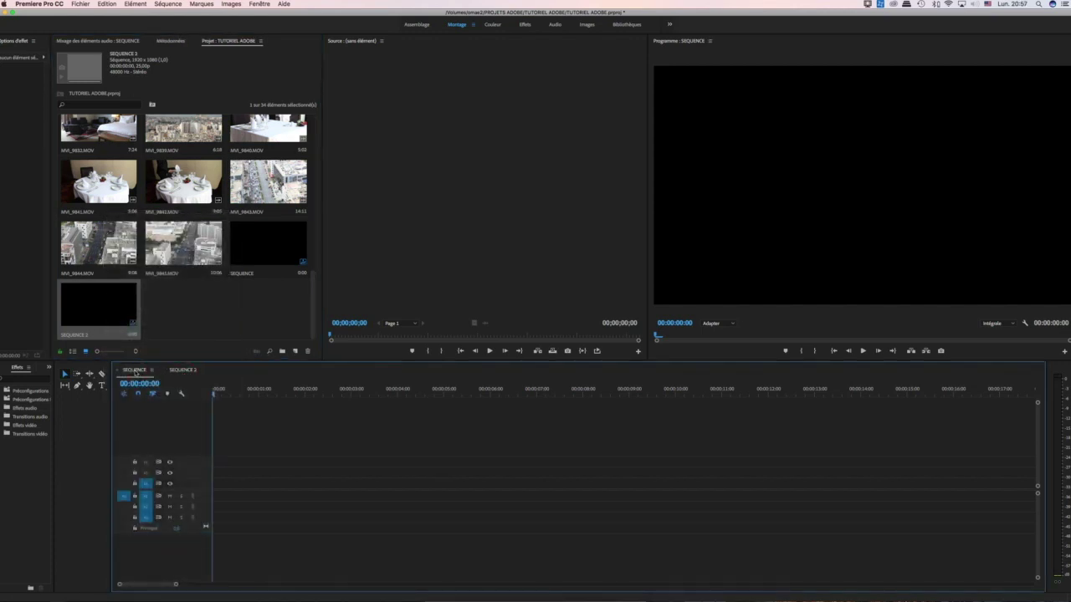
{"action": "left_click", "coordinate": [183, 370]}
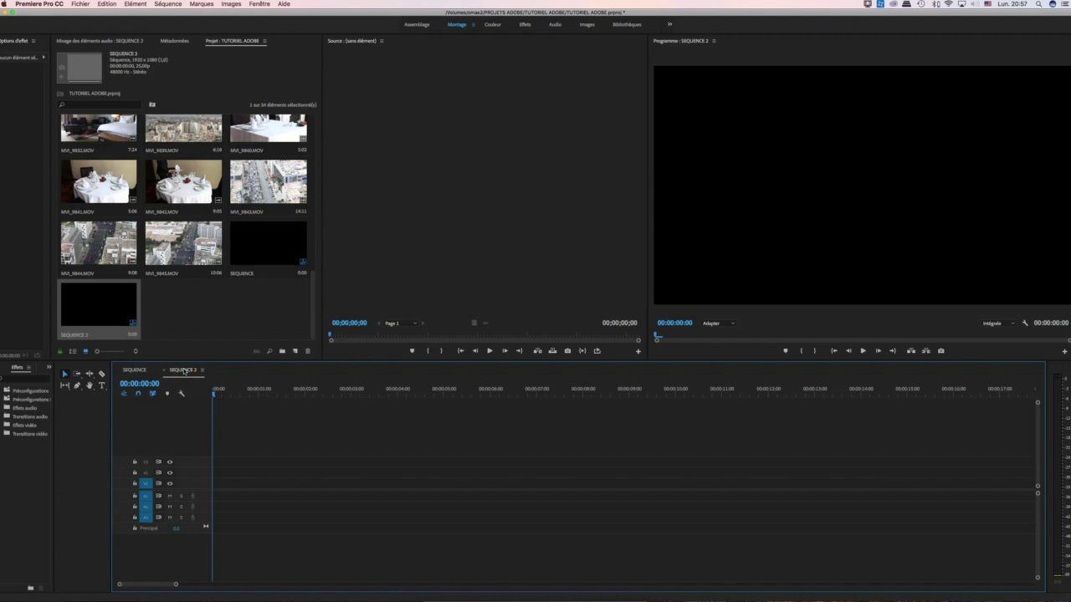
{"action": "left_click", "coordinate": [137, 371]}
{"action": "left_click", "coordinate": [120, 318]}
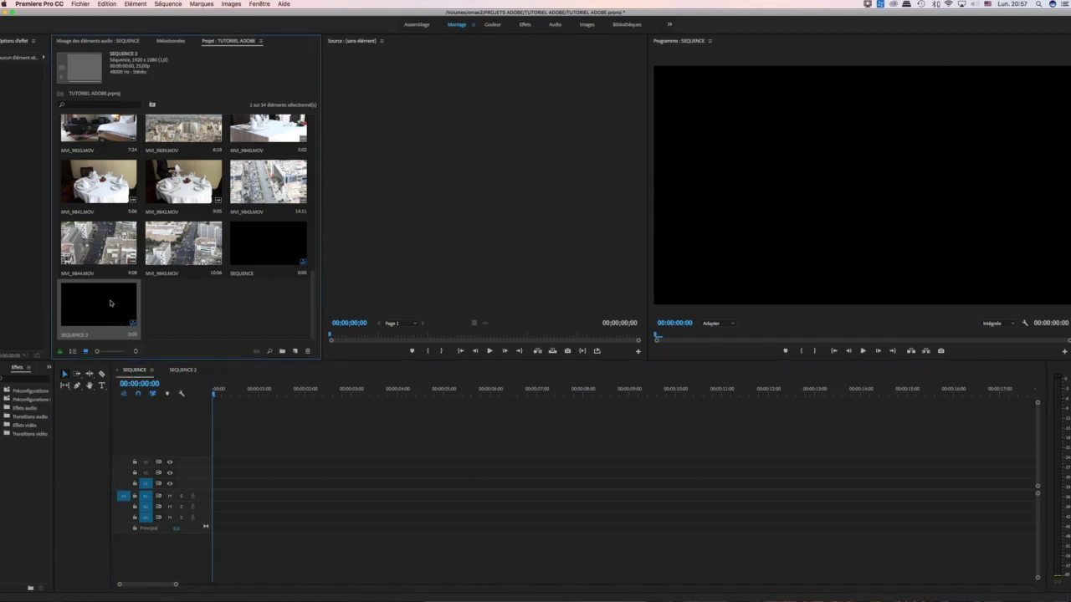
Create a new sequence from the street-intersection clip MVI_9845.MOV and rename that sequence SEQENCE3
{"action": "left_click", "coordinate": [164, 238]}
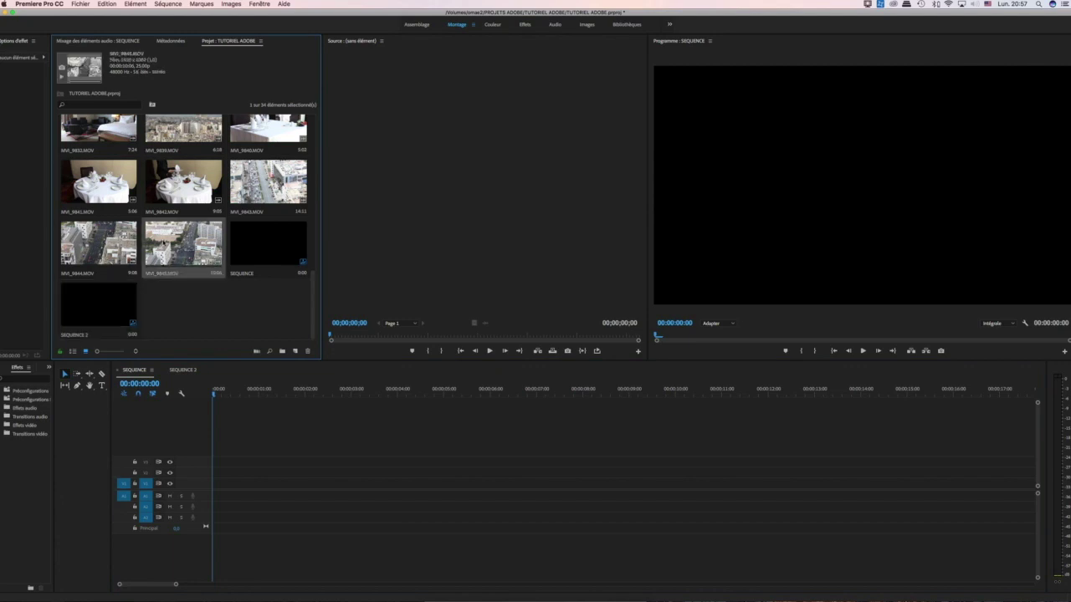
{"action": "right_click", "coordinate": [165, 238]}
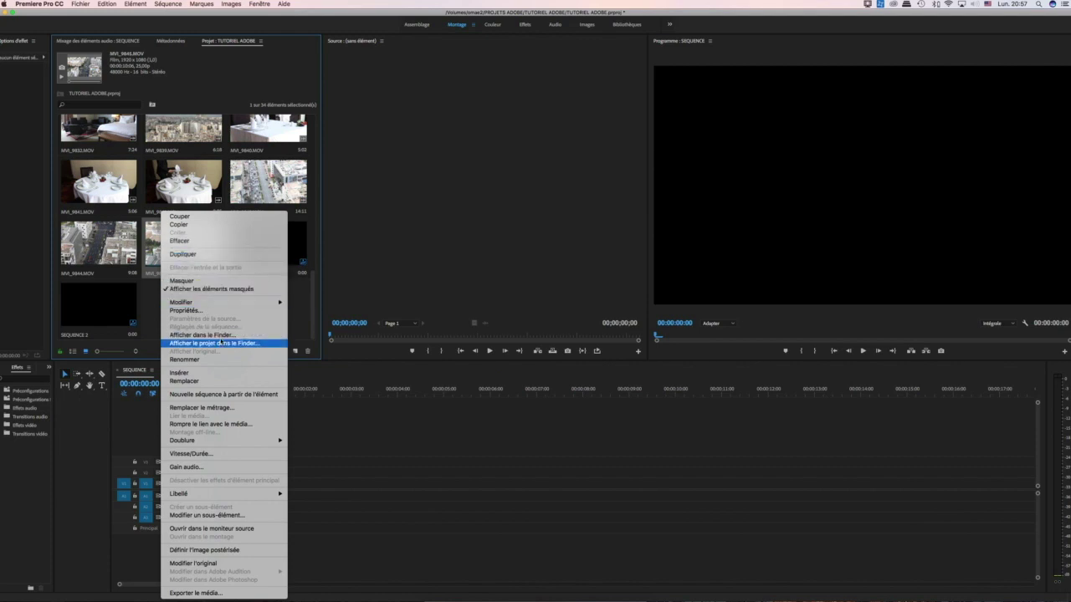
{"action": "left_click", "coordinate": [224, 394]}
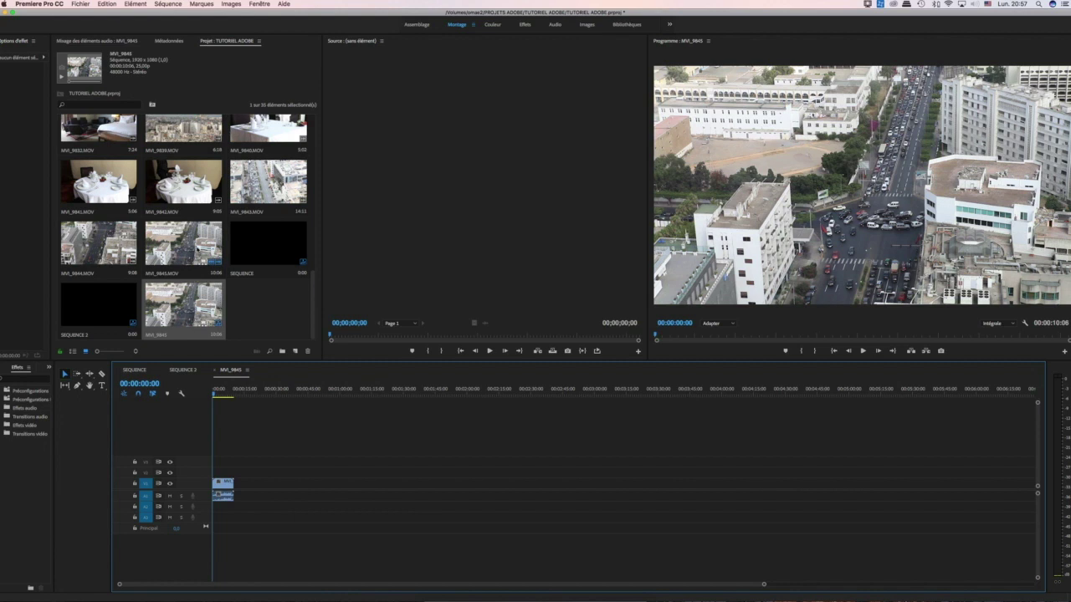
{"action": "left_click", "coordinate": [159, 335]}
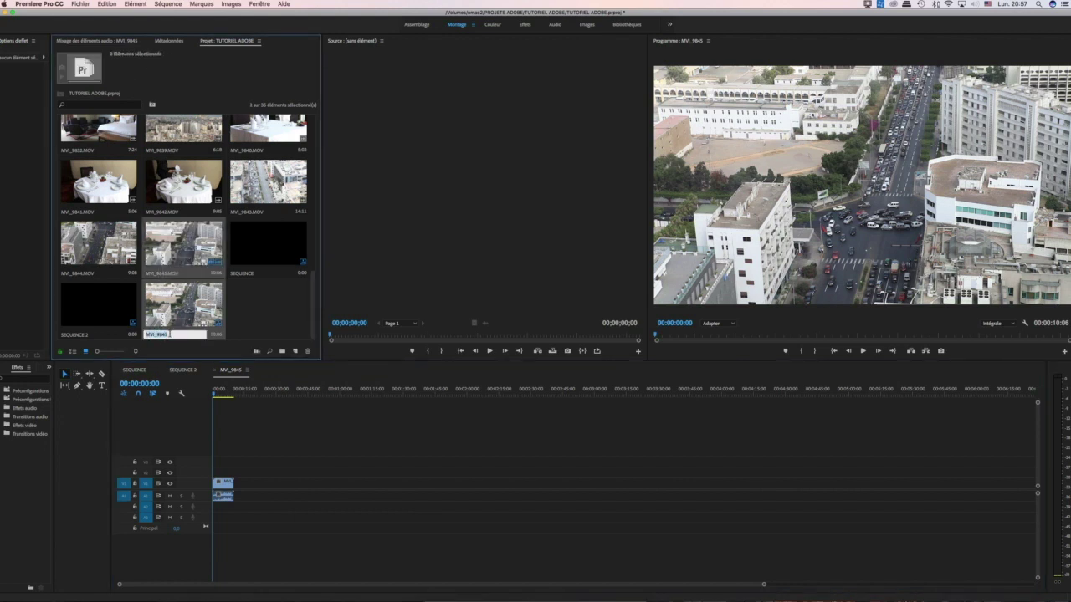
{"action": "key", "text": "BackSpace"}
{"action": "type", "text": "SEQUENCE3"}
{"action": "left_click", "coordinate": [269, 296]}
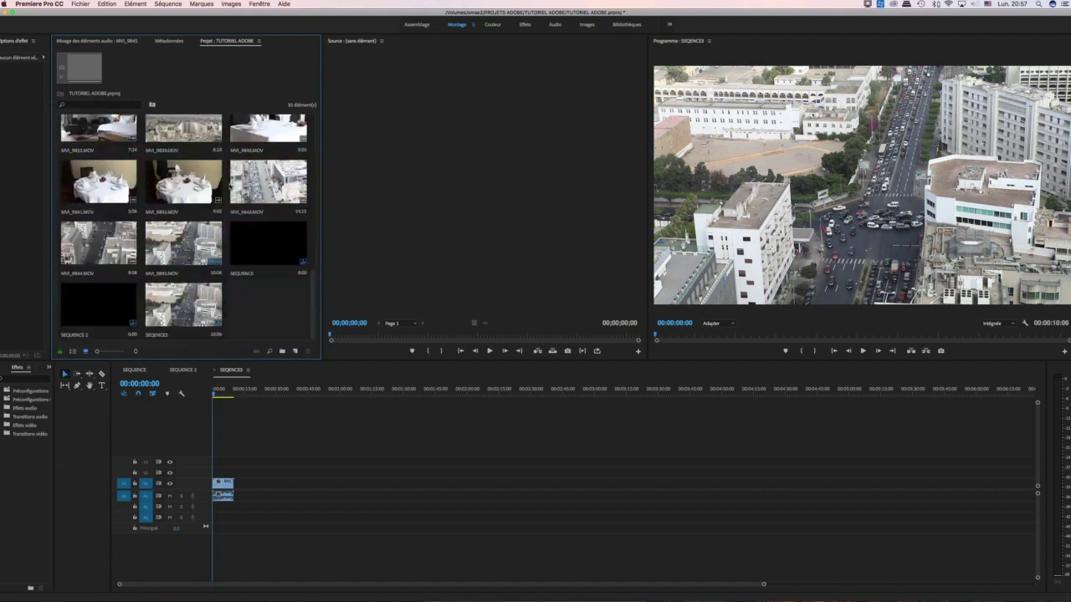
Create a new bin named RUSHS at the root of the project, after the sequences
{"action": "scroll", "coordinate": [184, 226], "scroll_direction": "down", "scroll_amount": 10}
{"action": "scroll", "coordinate": [193, 279], "scroll_direction": "down", "scroll_amount": 10}
{"action": "right_click", "coordinate": [260, 303]}
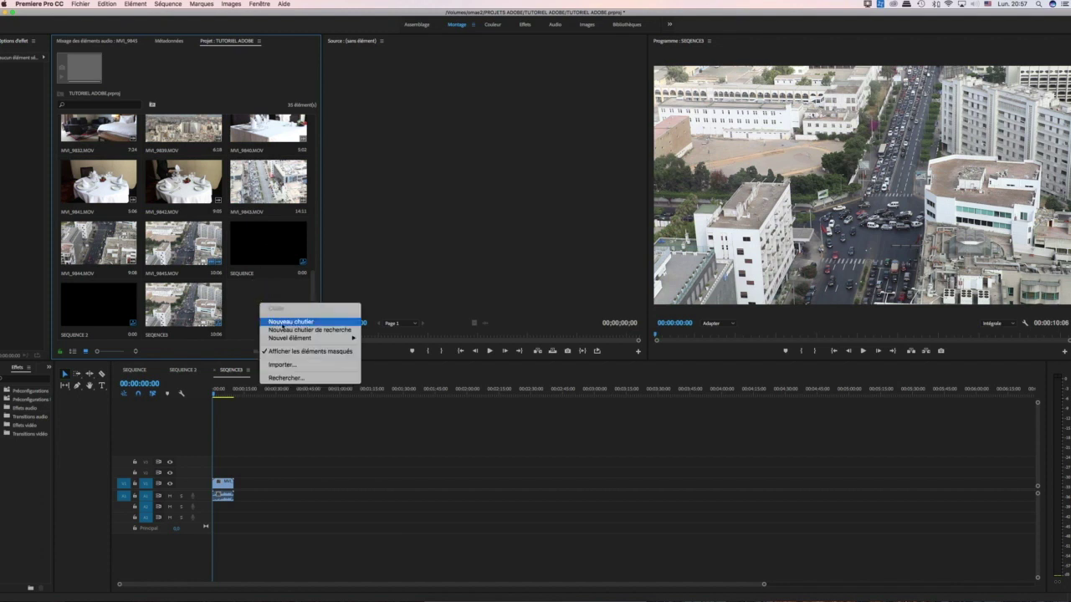
{"action": "left_click", "coordinate": [284, 323]}
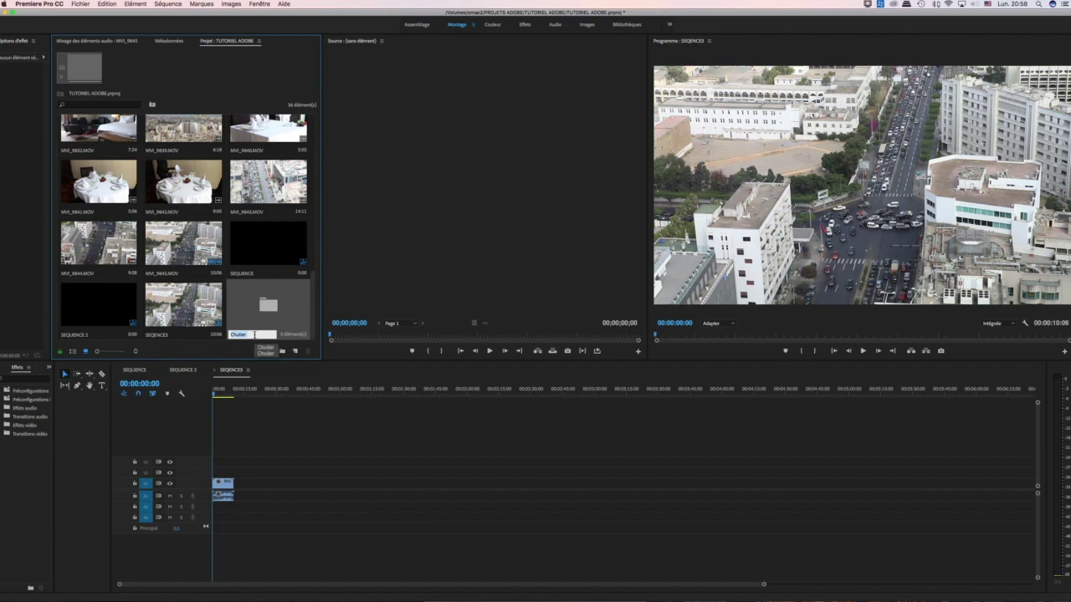
{"action": "type", "text": "RUSHS"}
{"action": "key", "text": "Tab"}
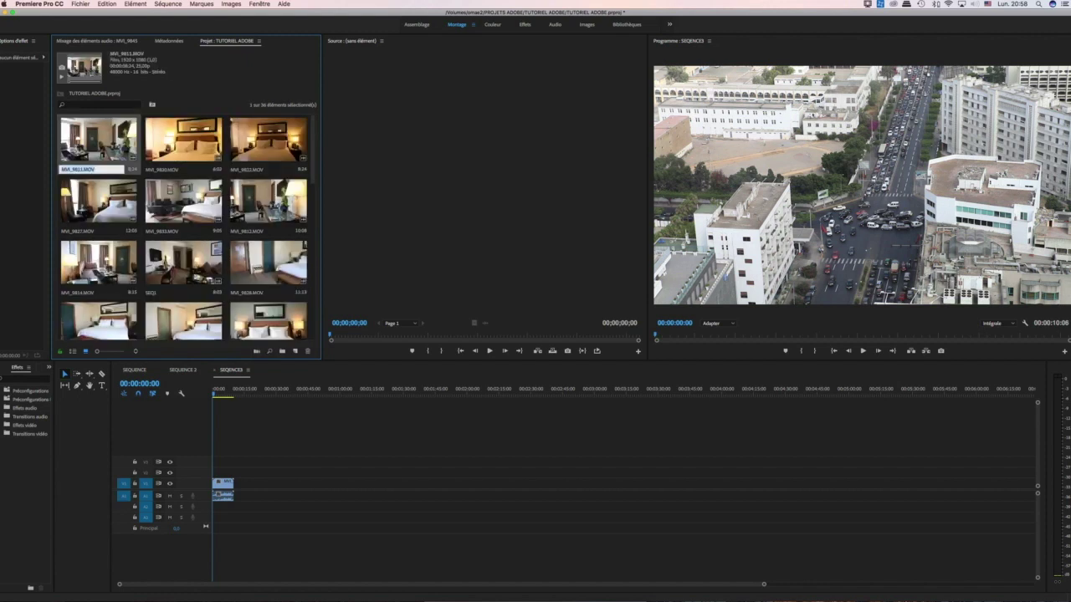
{"action": "key", "text": "Escape"}
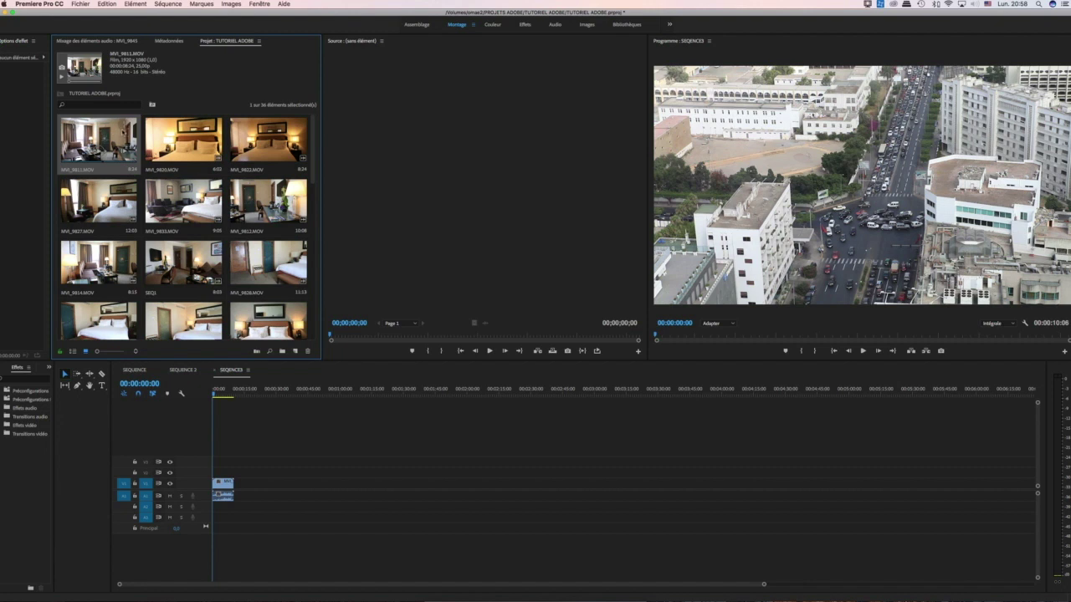
{"action": "scroll", "coordinate": [312, 189], "scroll_direction": "down", "scroll_amount": 2}
{"action": "left_click_drag", "start_coordinate": [312, 188], "coordinate": [313, 324]}
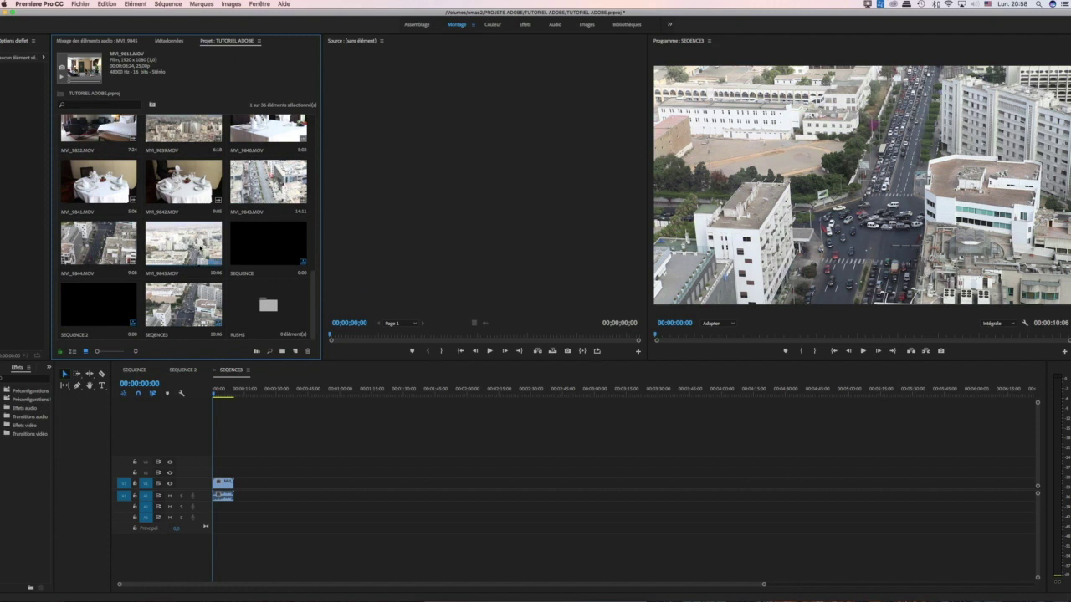
Move all the video clips at the project root into the RUSHS bin
{"action": "key", "text": "super+a"}
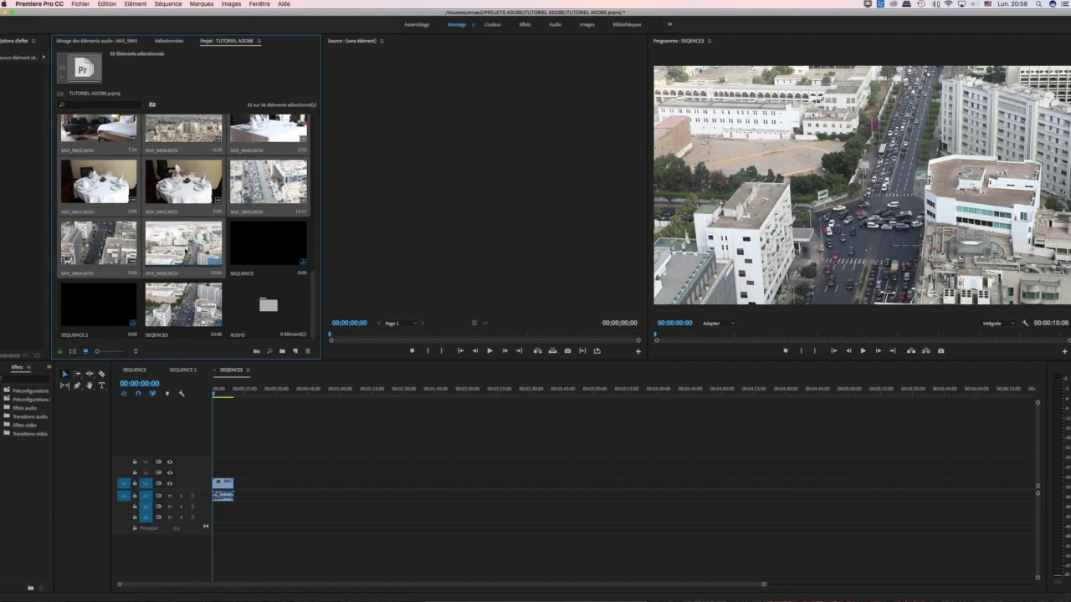
{"action": "left_click_drag", "start_coordinate": [184, 243], "coordinate": [265, 306]}
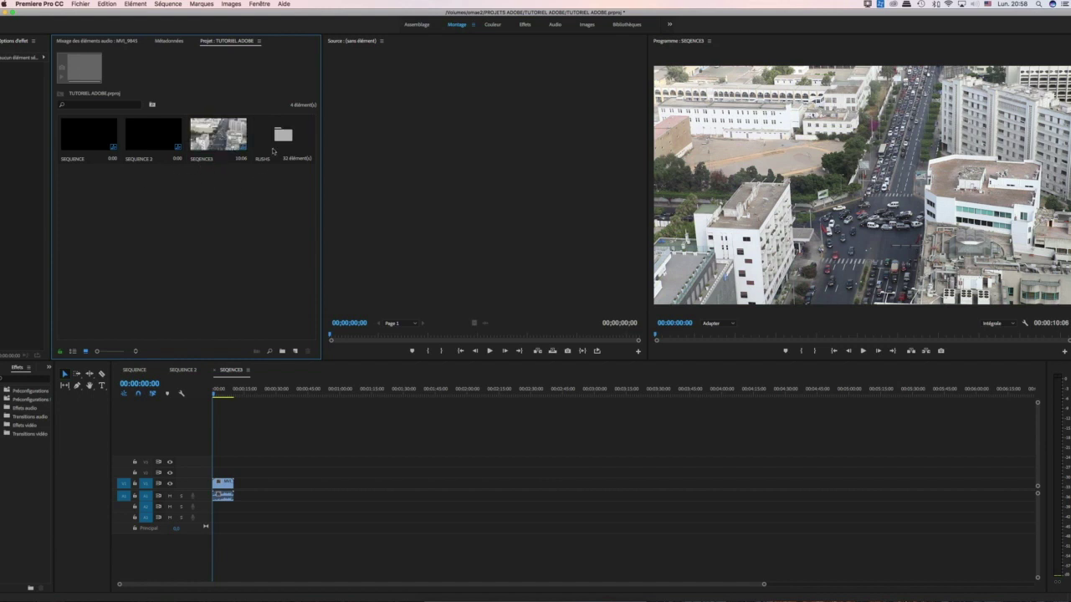
{"action": "left_click", "coordinate": [279, 138]}
Create a second bin at the project root and name it SEQUENCE
{"action": "left_click", "coordinate": [192, 196]}
{"action": "right_click", "coordinate": [190, 195]}
{"action": "left_click", "coordinate": [207, 215]}
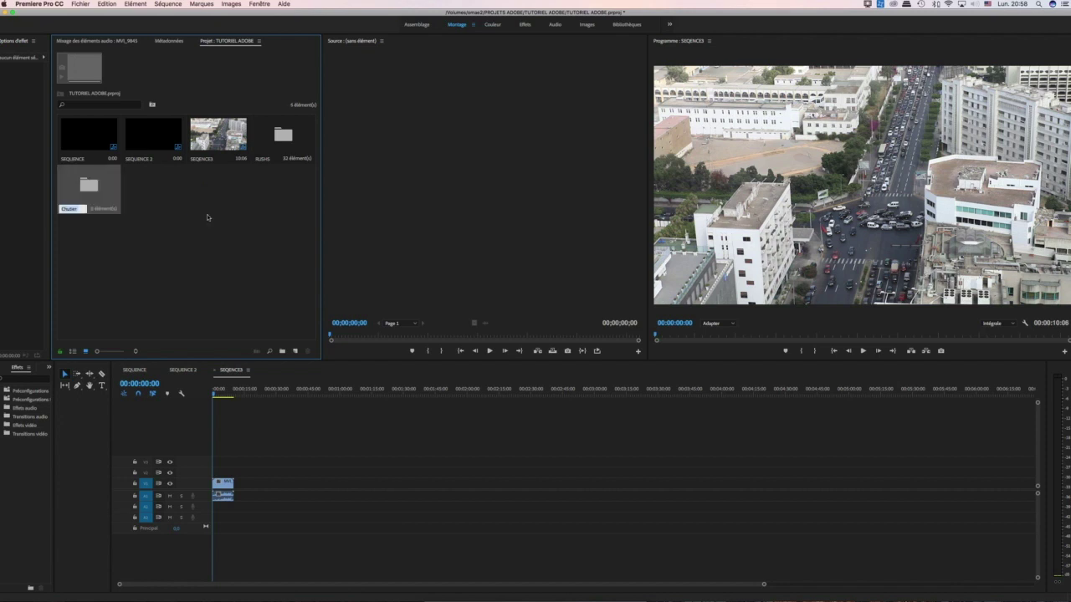
{"action": "type", "text": "SEQUENCE"}
{"action": "key", "text": "Return"}
Move the three sequences SEQUENCE, SEQUENCE 2 and SEQENCE3 into the SEQUENCE bin
{"action": "left_click", "coordinate": [112, 130]}
{"action": "left_click", "coordinate": [149, 139]}
{"action": "left_click", "coordinate": [217, 135], "text": "shift"}
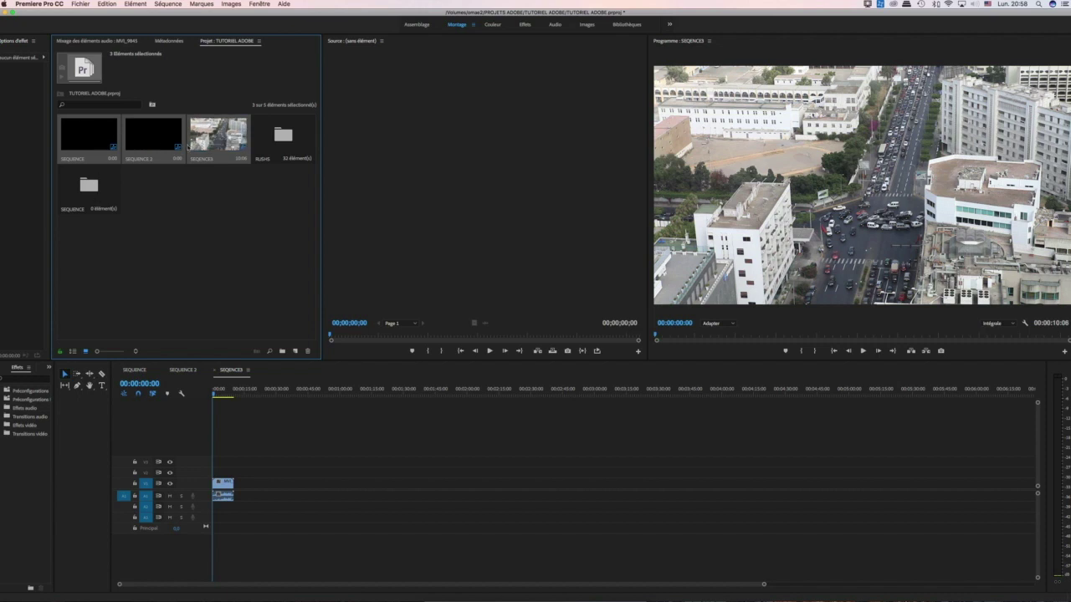
{"action": "left_click_drag", "start_coordinate": [72, 142], "coordinate": [90, 189]}
Create another bin at the project root and name it IMAGES FIXES
{"action": "right_click", "coordinate": [131, 227]}
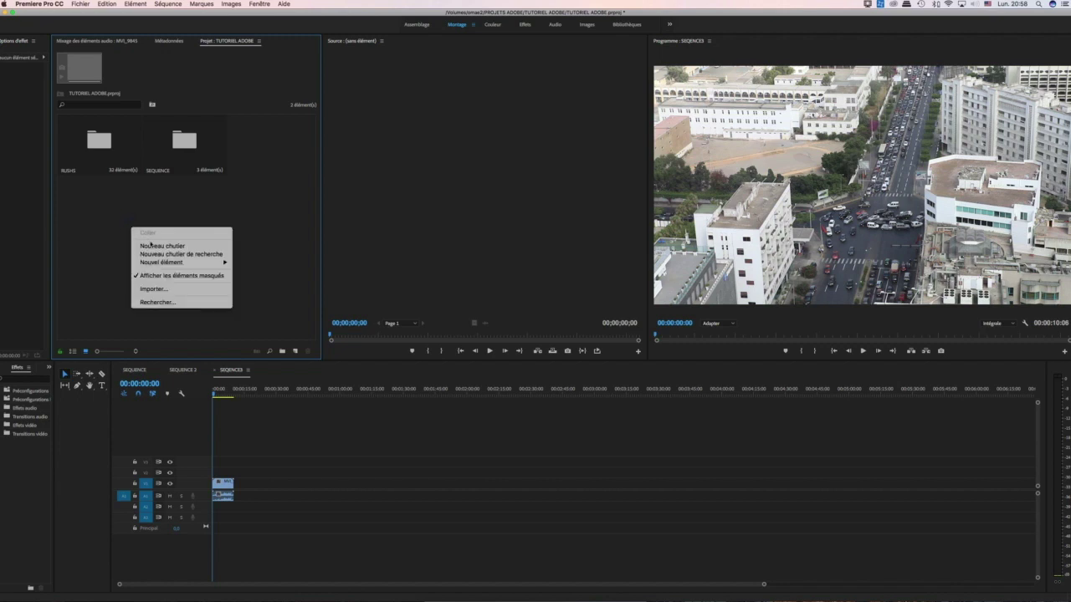
{"action": "left_click", "coordinate": [151, 244]}
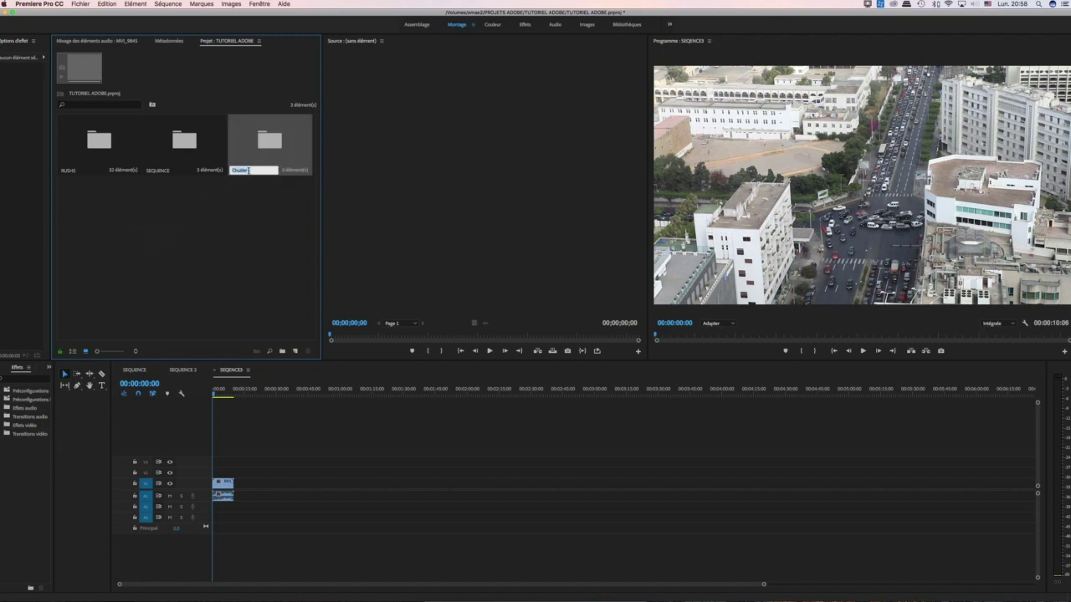
{"action": "key", "text": "BackSpace"}
{"action": "type", "text": "IMAGES FIXES"}
{"action": "key", "text": "Tab"}
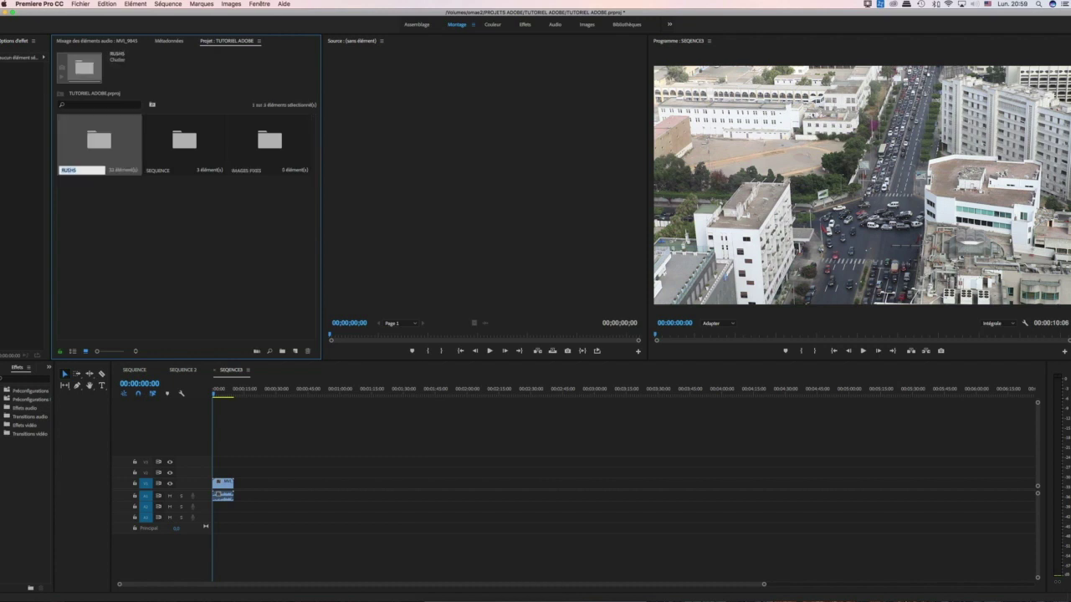
Create a fourth bin at the project root and name it MUSIQUE
{"action": "left_click", "coordinate": [95, 209]}
{"action": "right_click", "coordinate": [95, 209]}
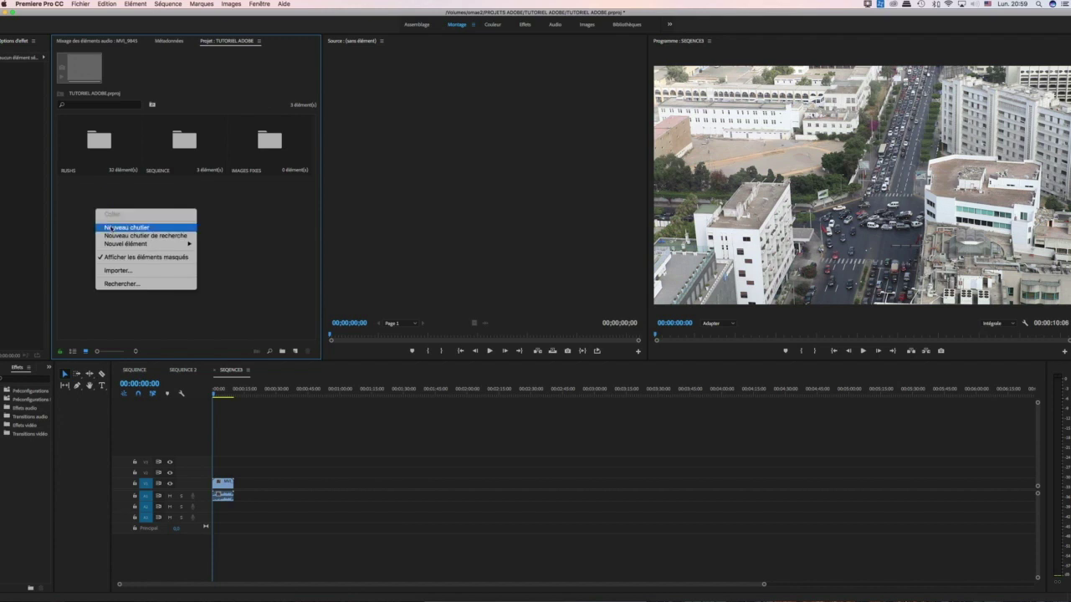
{"action": "left_click", "coordinate": [123, 230]}
{"action": "type", "text": "MUSIQUE"}
{"action": "key", "text": "Tab"}
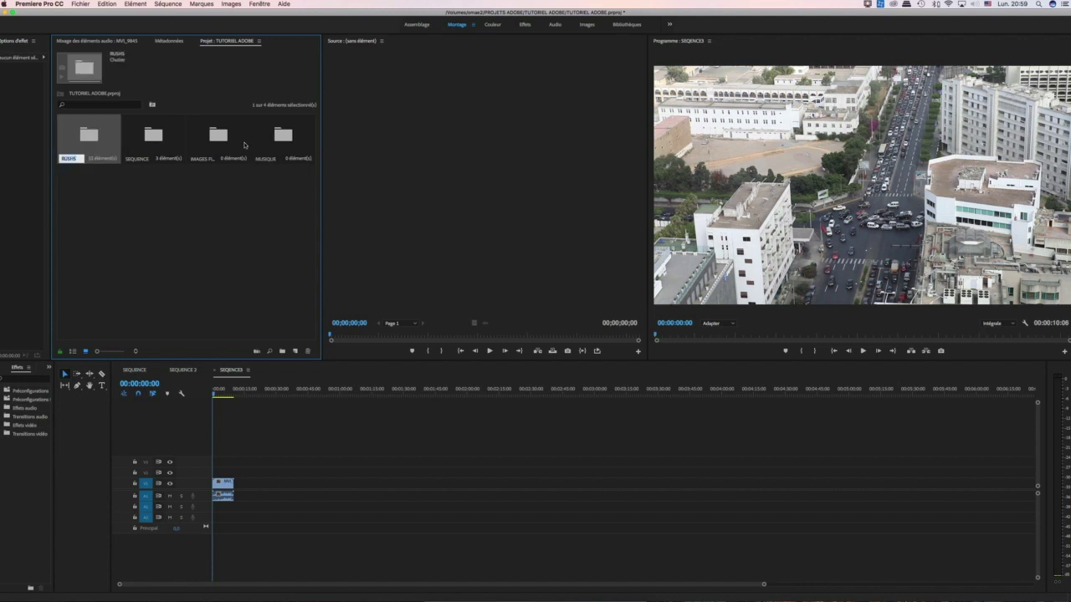
{"action": "left_click", "coordinate": [139, 192]}
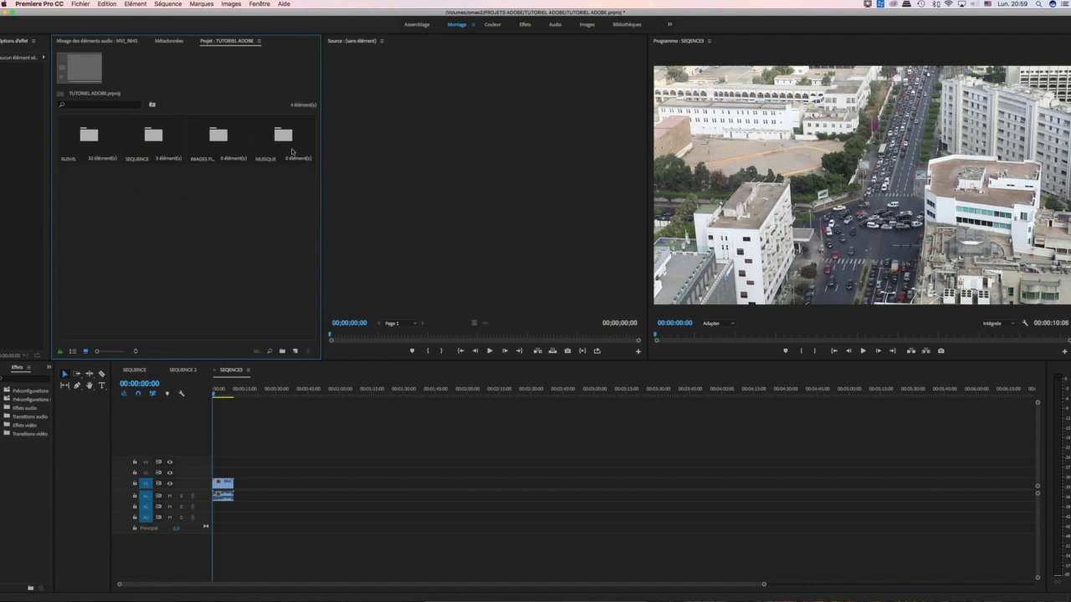
Open the SEQUENCE bin to view its contents and return to the project root
{"action": "left_click", "coordinate": [278, 196]}
{"action": "left_click", "coordinate": [287, 140]}
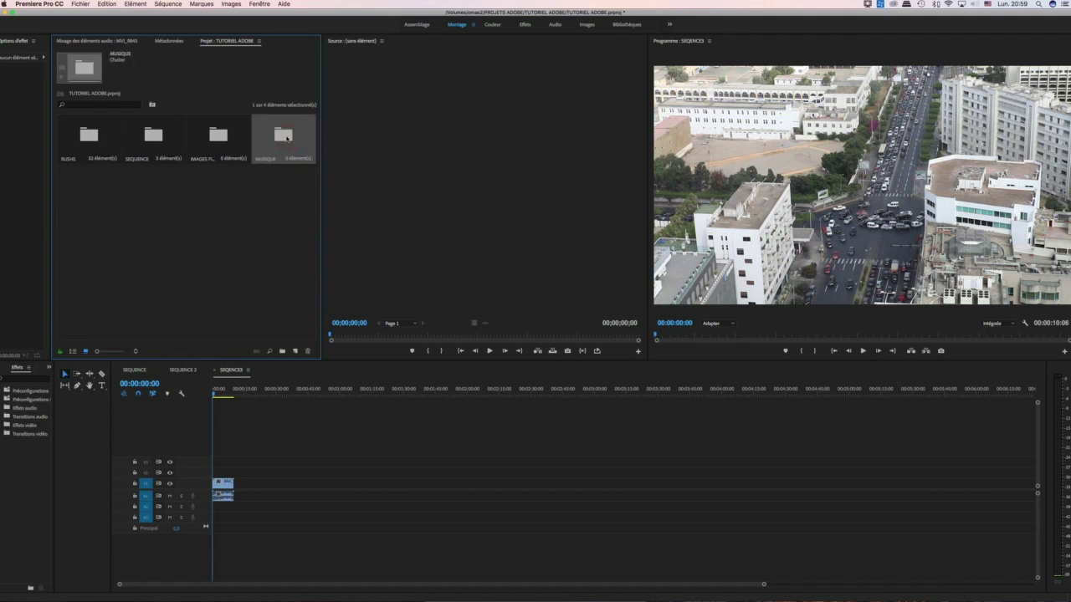
{"action": "right_click", "coordinate": [288, 138]}
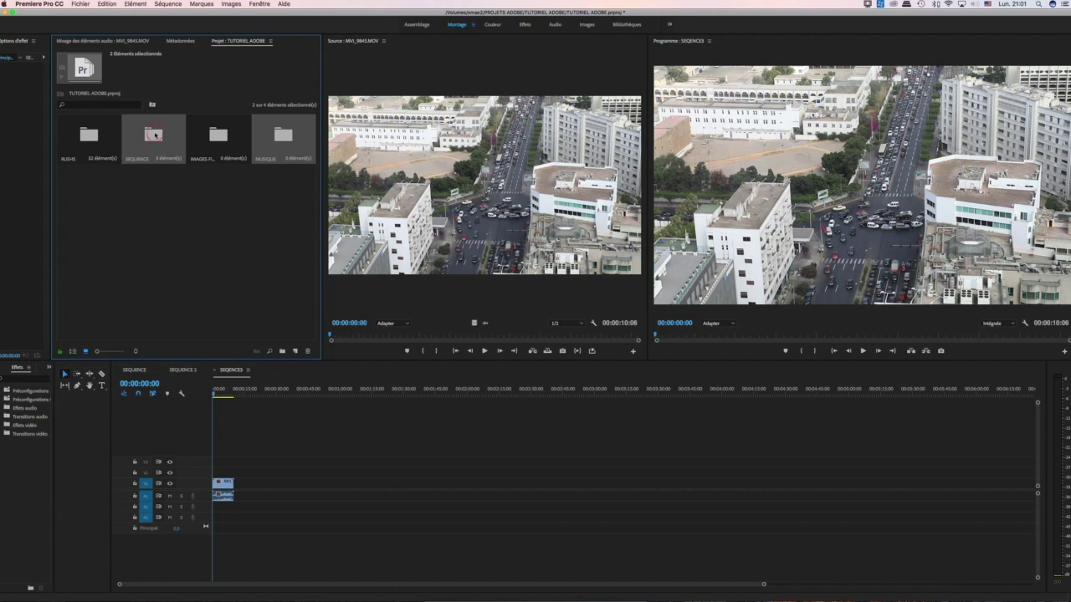
{"action": "double_click", "coordinate": [155, 134]}
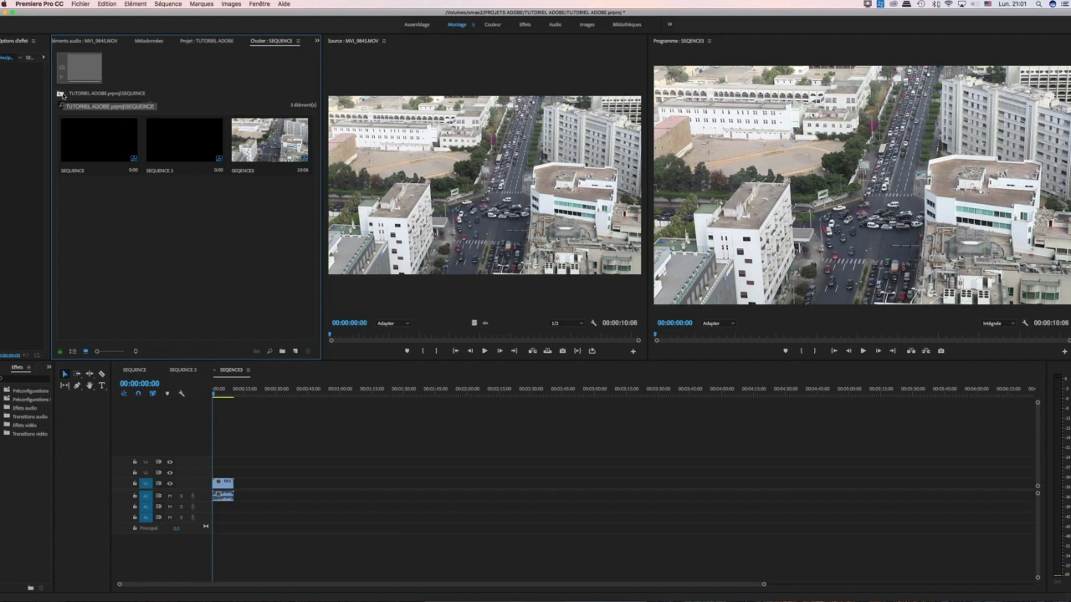
{"action": "left_click", "coordinate": [217, 41]}
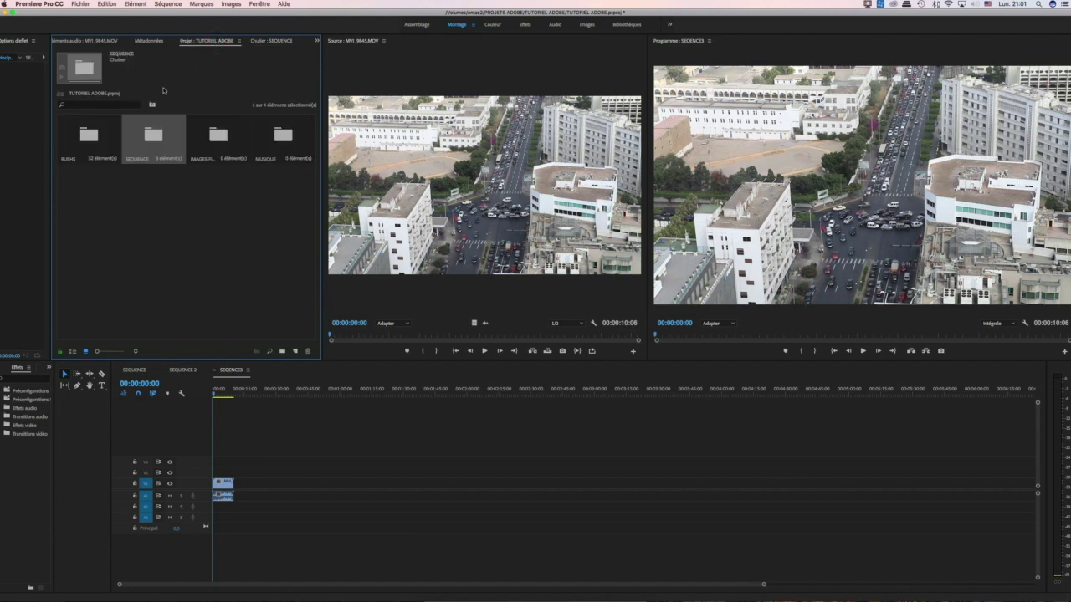
Open the MUSIQUE bin and bring up the import dialog to add media to it
{"action": "left_click", "coordinate": [275, 140]}
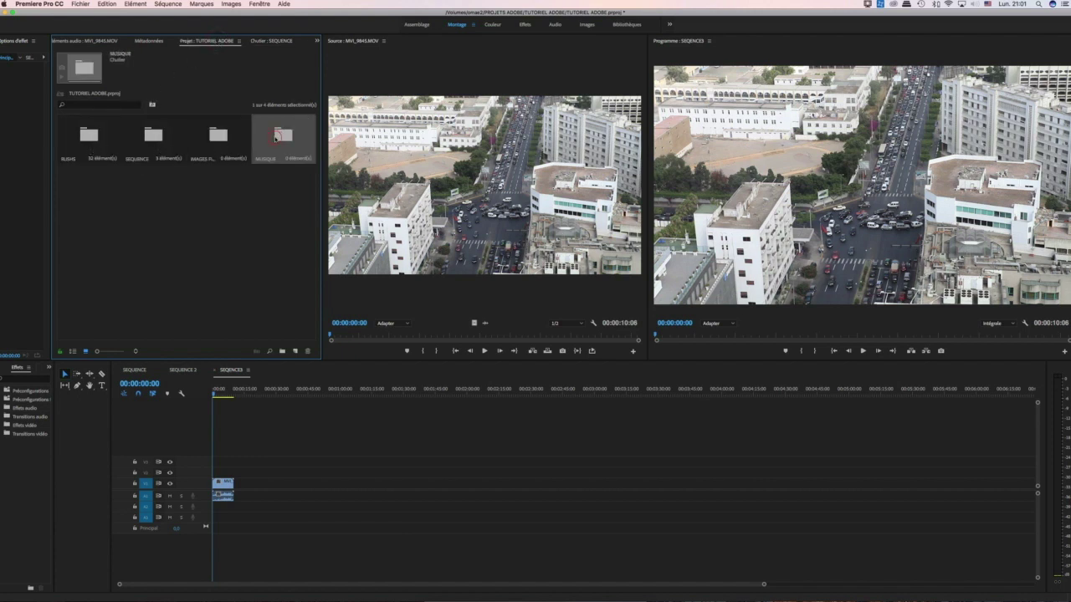
{"action": "double_click", "coordinate": [280, 137]}
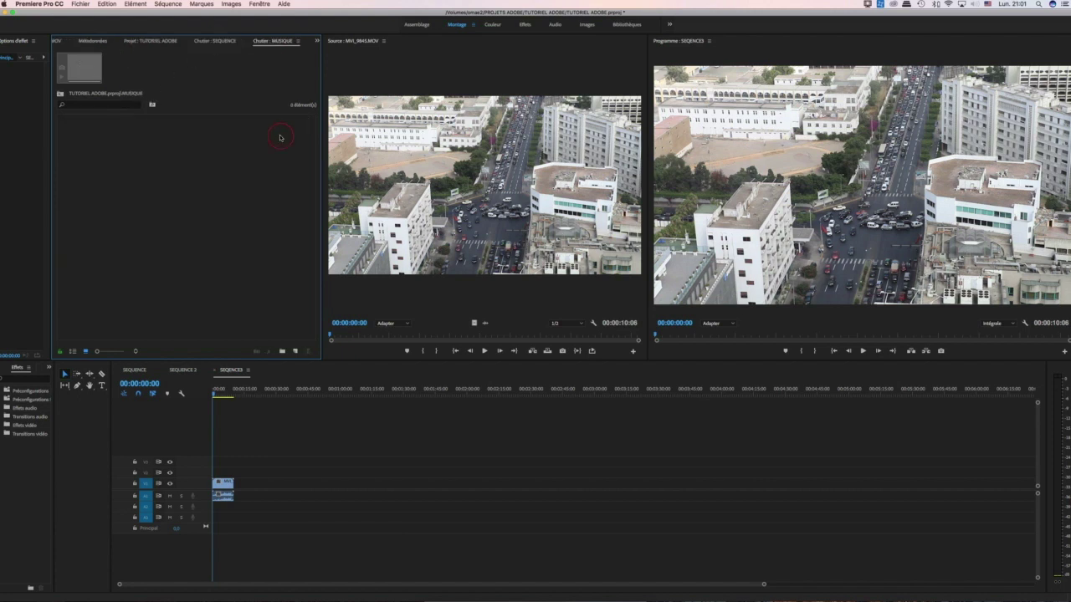
{"action": "right_click", "coordinate": [141, 176]}
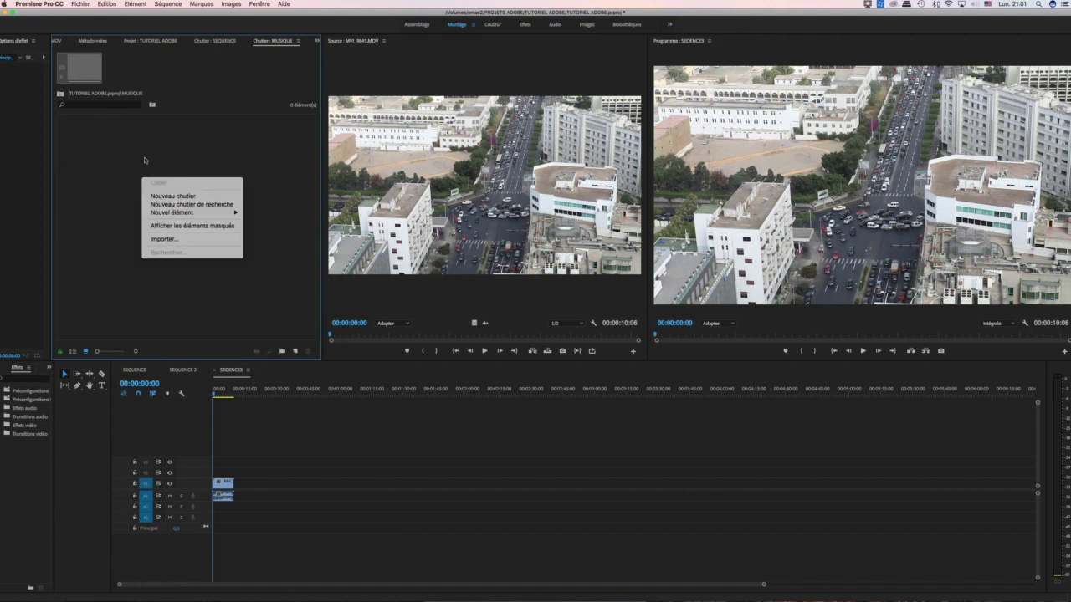
{"action": "left_click", "coordinate": [139, 155]}
{"action": "right_click", "coordinate": [147, 173]}
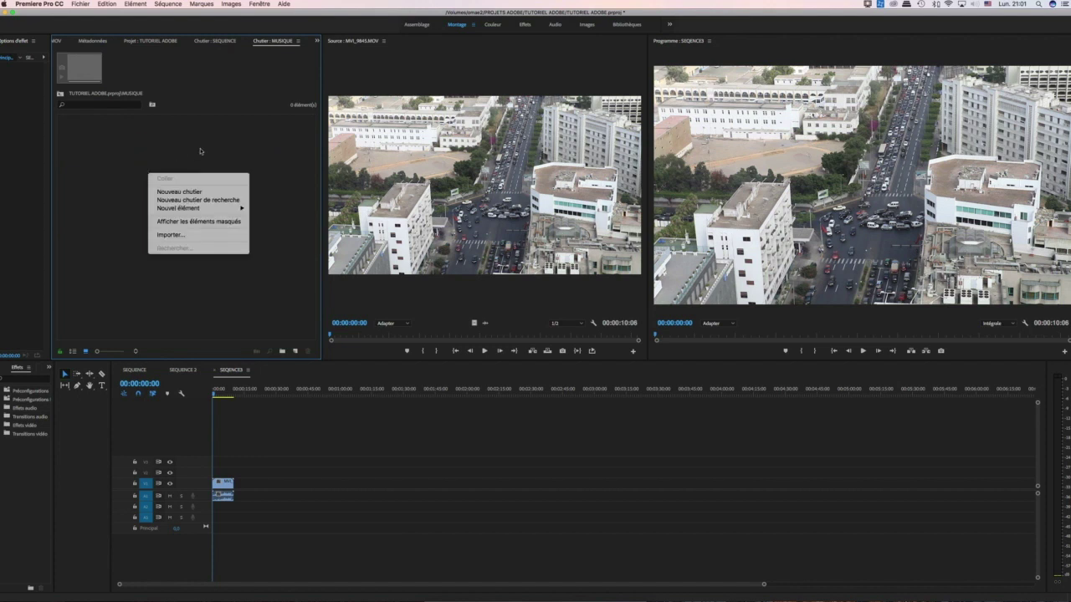
{"action": "left_click", "coordinate": [171, 234]}
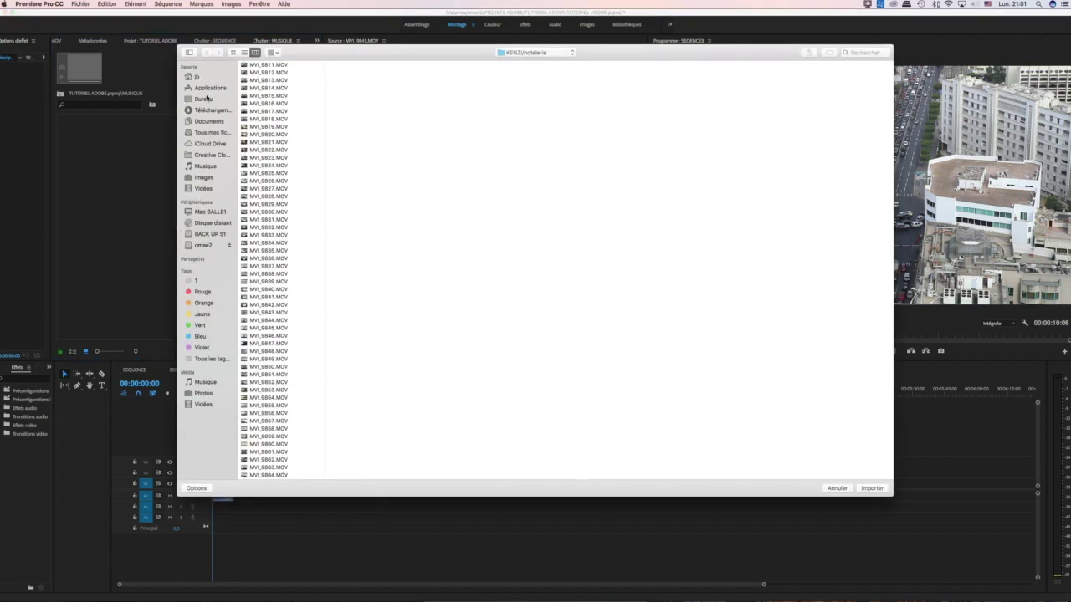
Import OCARINA13 2.wav, Tavern At The End Of The World.wav and To Jerusalem-AIFF.aiff from the projet insdh potrie folder into the MUSIQUE bin
{"action": "left_click", "coordinate": [205, 98]}
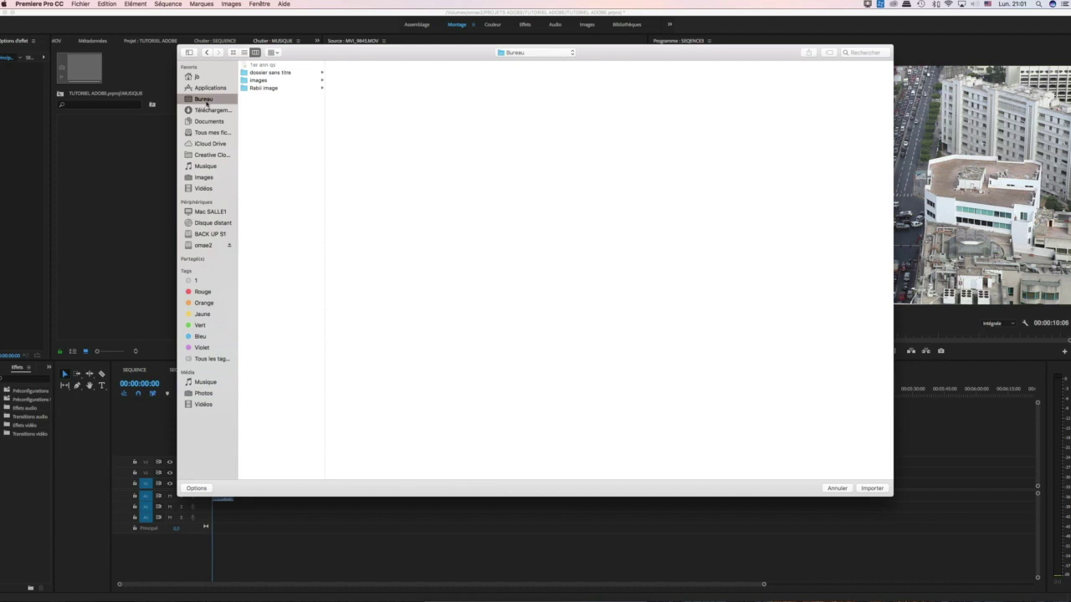
{"action": "left_click", "coordinate": [203, 245]}
{"action": "left_click", "coordinate": [260, 212]}
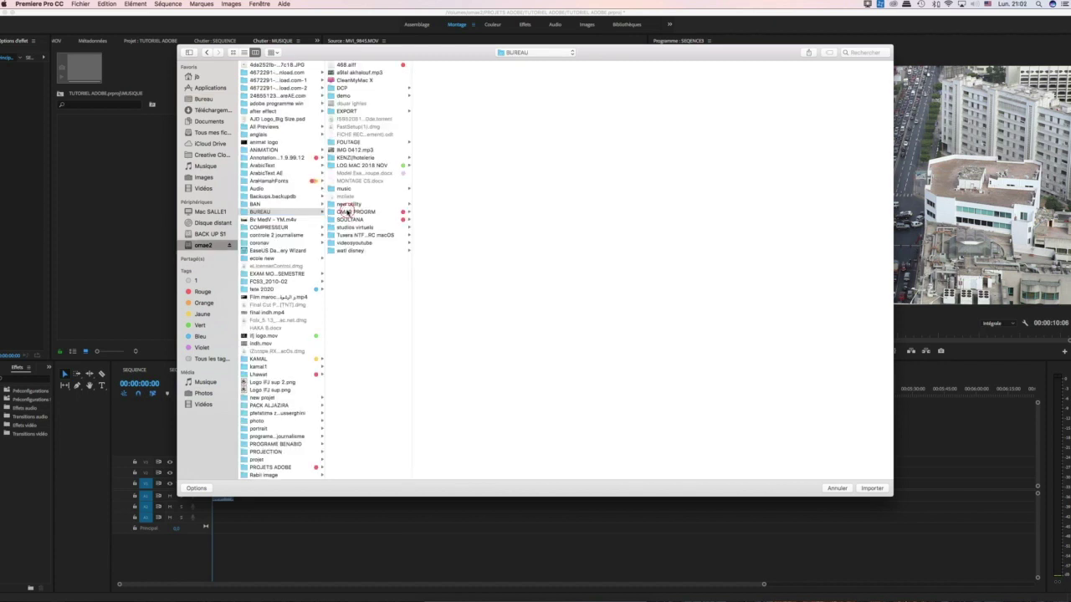
{"action": "left_click", "coordinate": [355, 212]}
{"action": "left_click", "coordinate": [433, 88]}
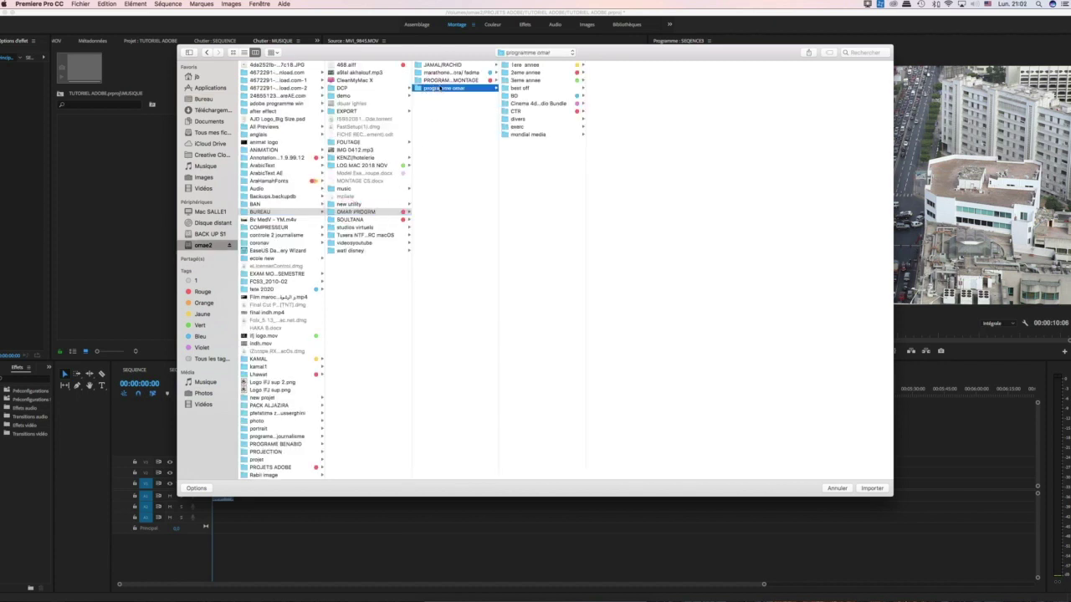
{"action": "left_click", "coordinate": [545, 65]}
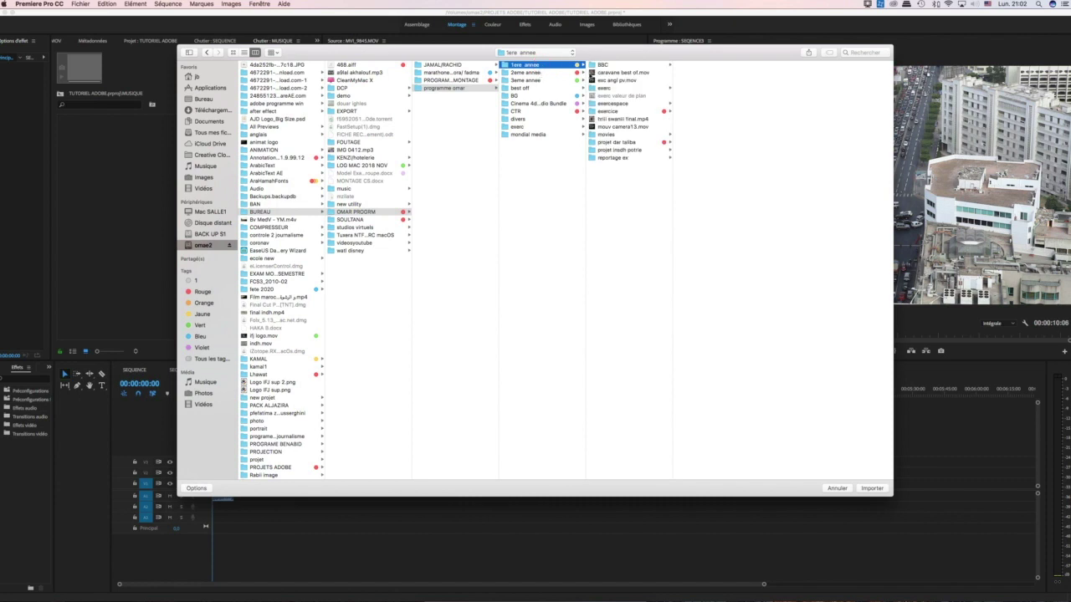
{"action": "left_click", "coordinate": [594, 146]}
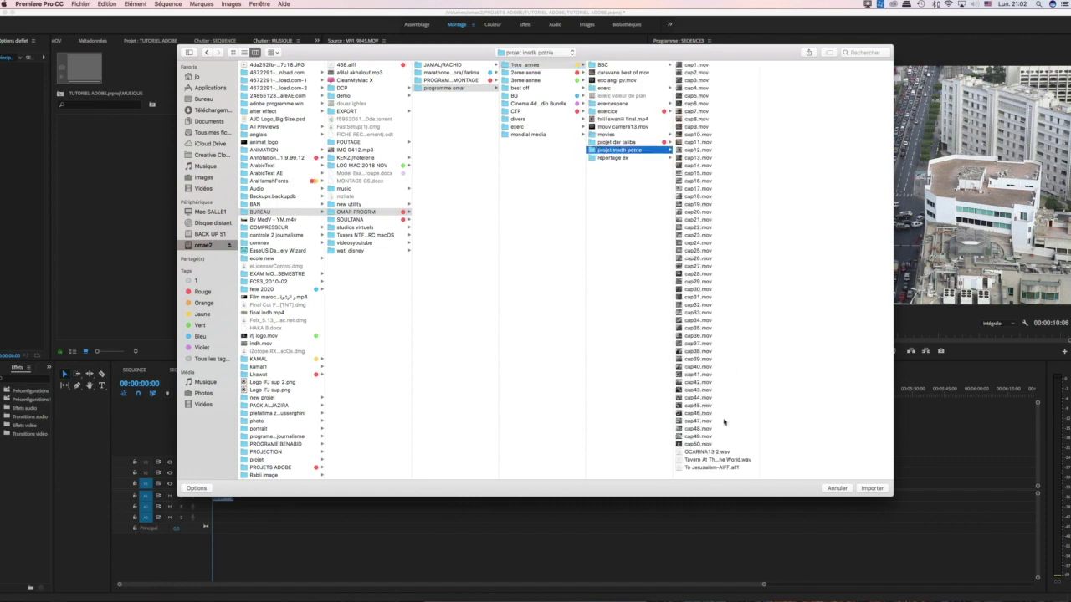
{"action": "left_click_drag", "start_coordinate": [737, 449], "coordinate": [733, 474]}
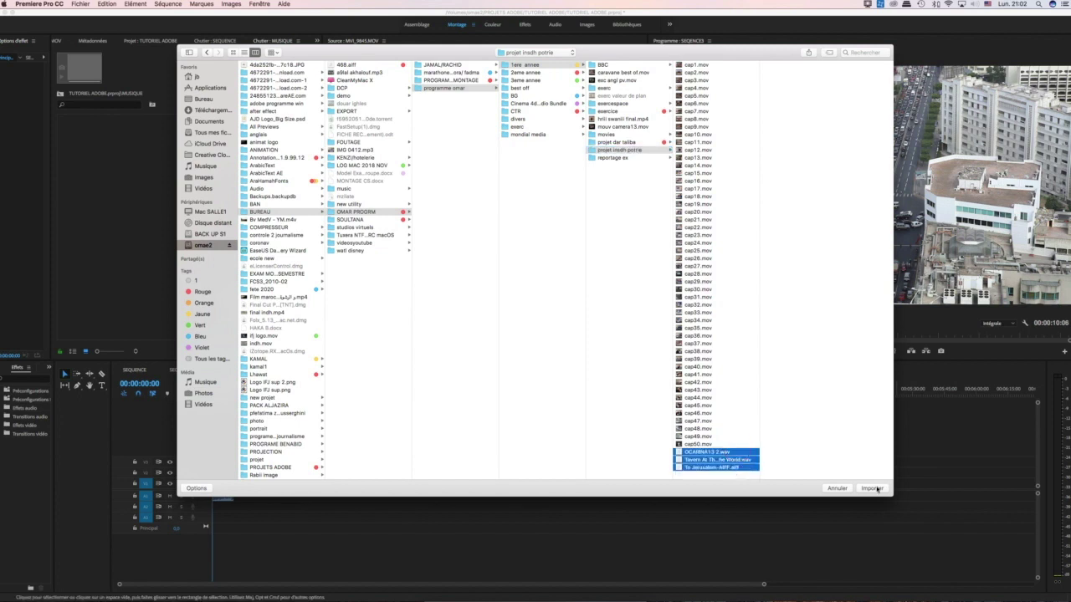
{"action": "left_click", "coordinate": [873, 488]}
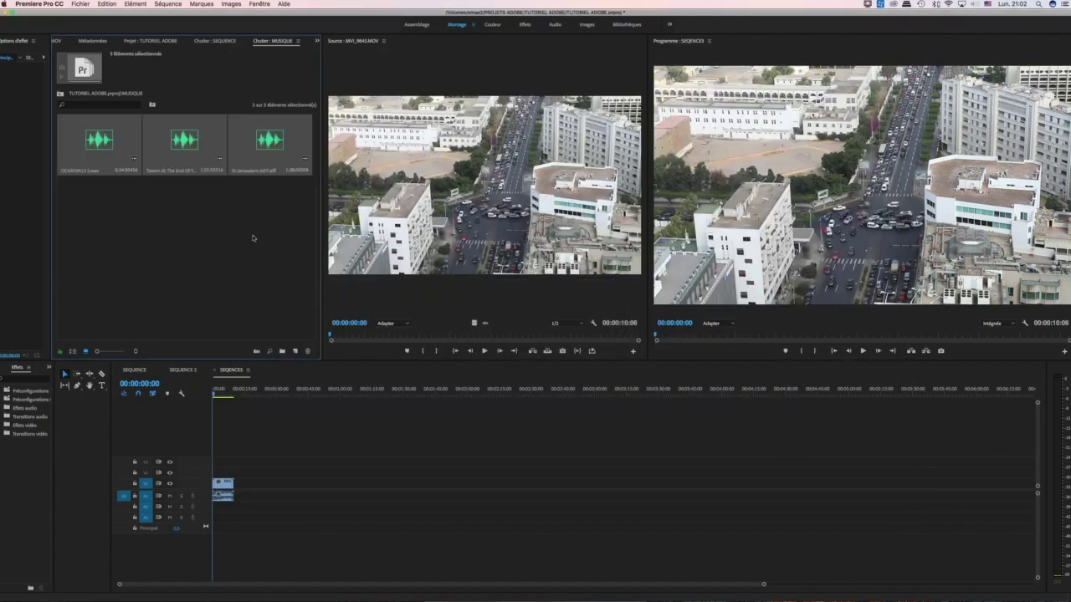
{"action": "left_click", "coordinate": [201, 225]}
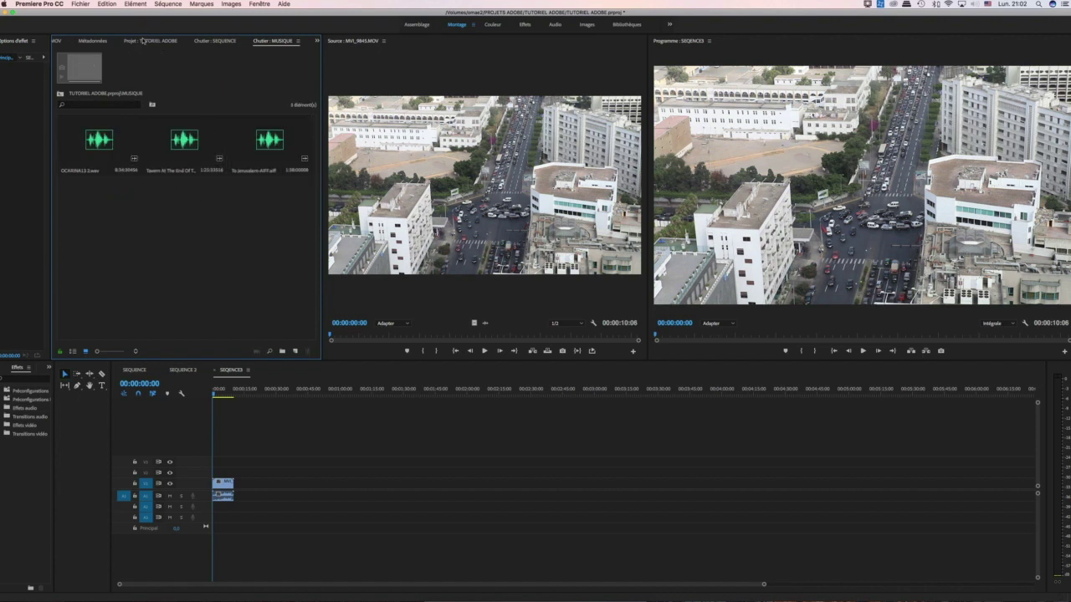
Return to the project root and select the MUSIQUE, IMAGES FIXES, SEQUENCE and RUSHS bins one after another
{"action": "left_click", "coordinate": [140, 40]}
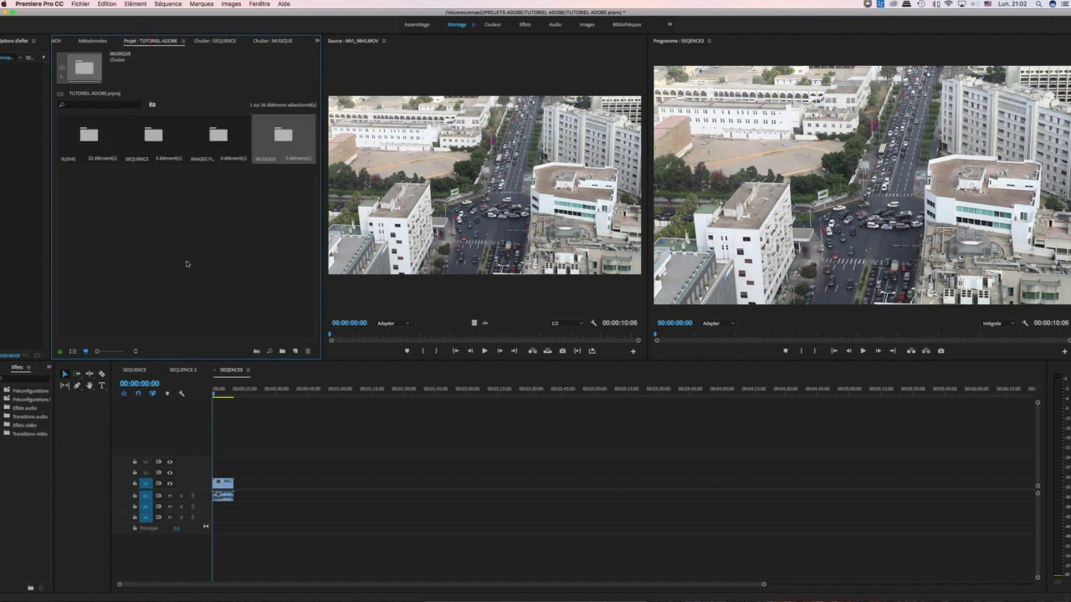
{"action": "left_click", "coordinate": [227, 197]}
{"action": "left_click", "coordinate": [275, 144]}
{"action": "left_click", "coordinate": [222, 141]}
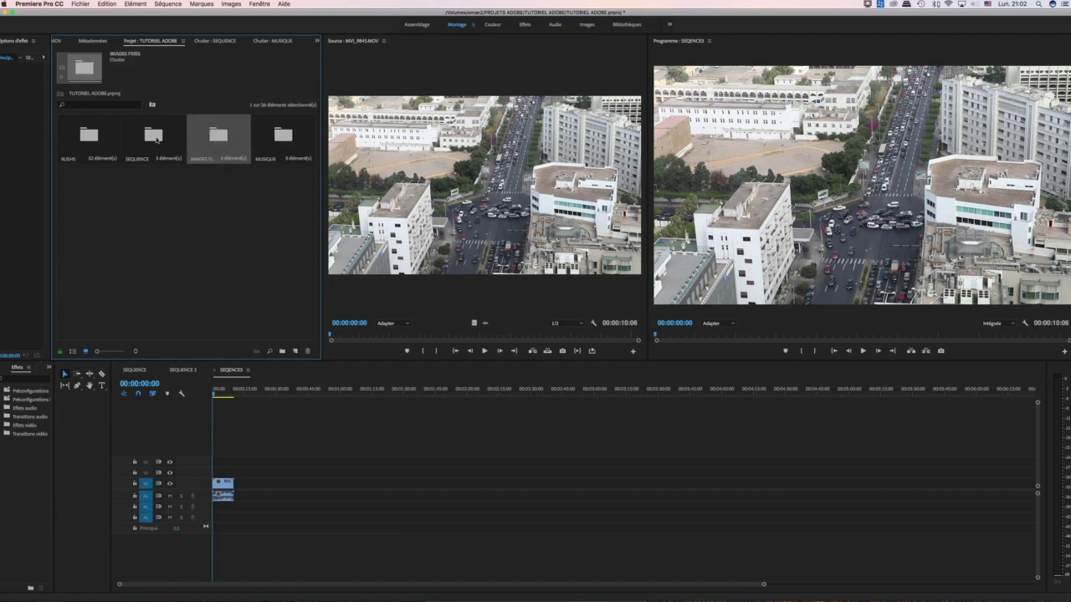
{"action": "left_click", "coordinate": [147, 139]}
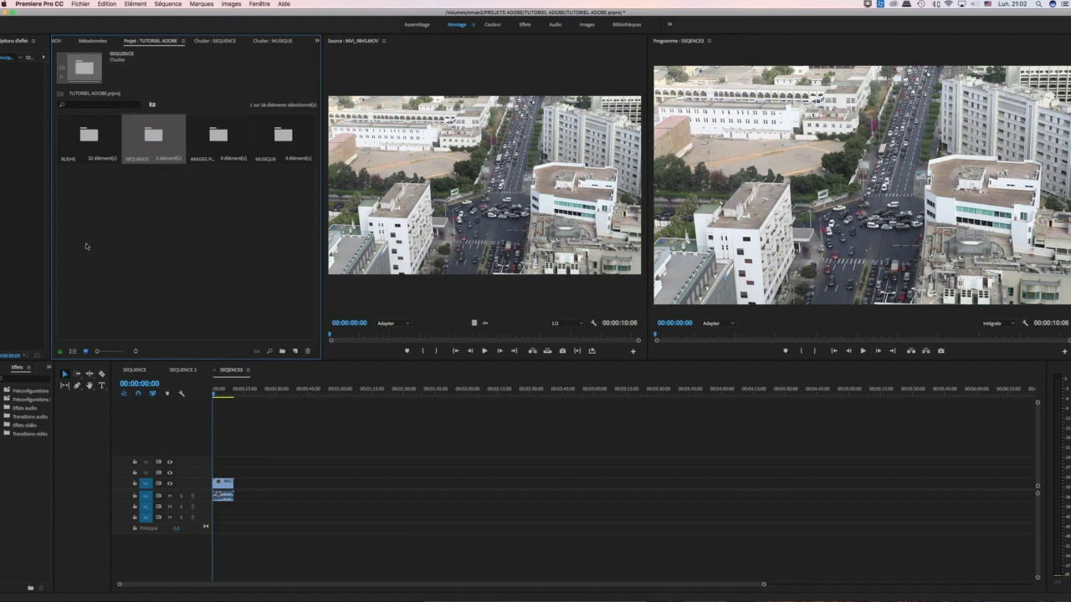
{"action": "left_click", "coordinate": [89, 141]}
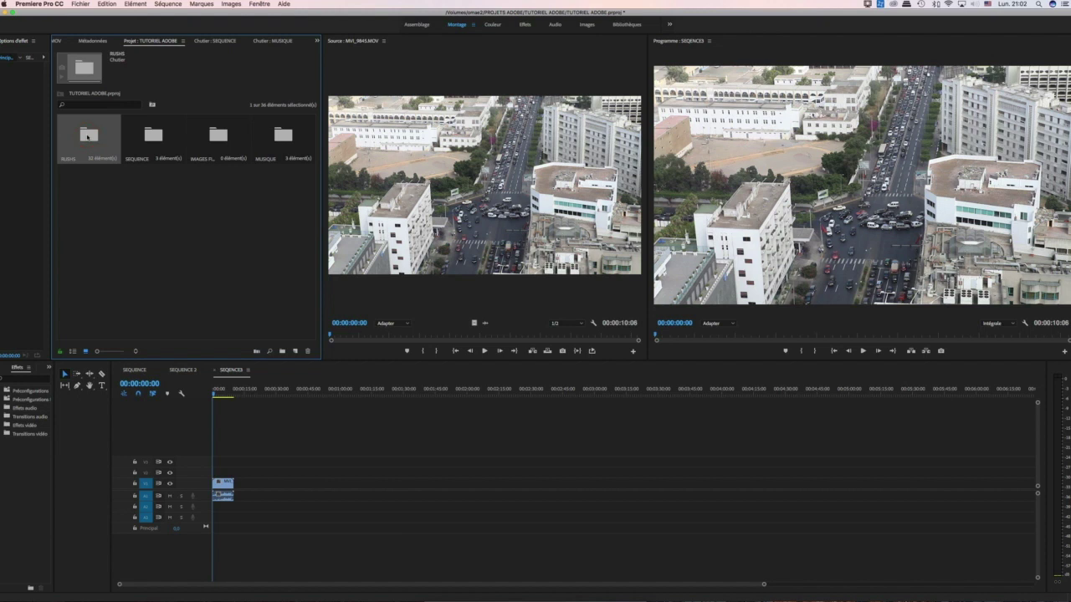
Open the RUSHS bin, review the contents of the MUSIQUE and SEQUENCE bins, and return to the project root
{"action": "double_click", "coordinate": [89, 136]}
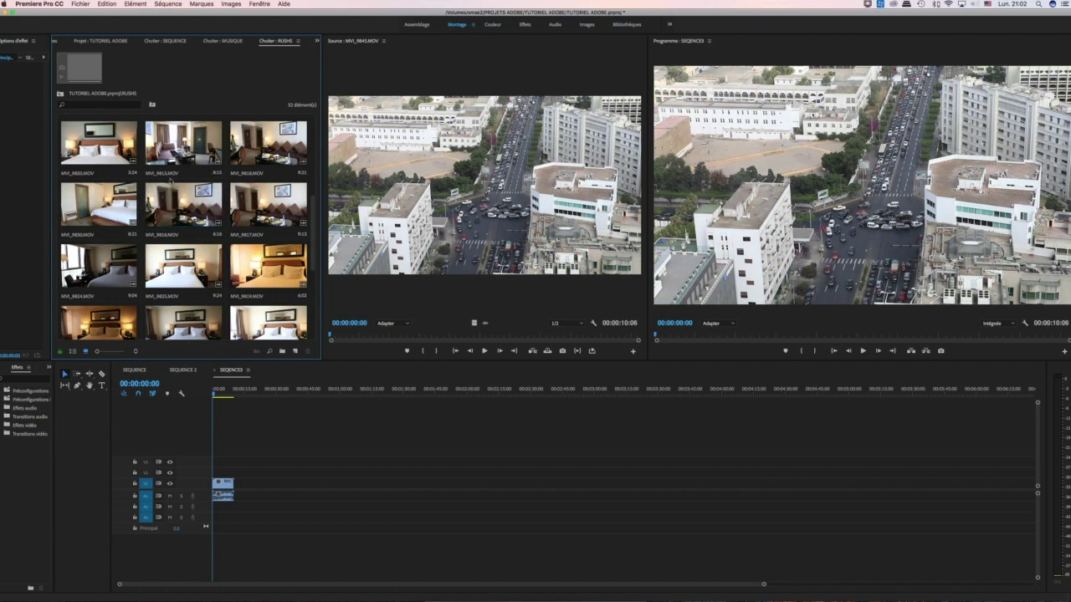
{"action": "left_click", "coordinate": [219, 42]}
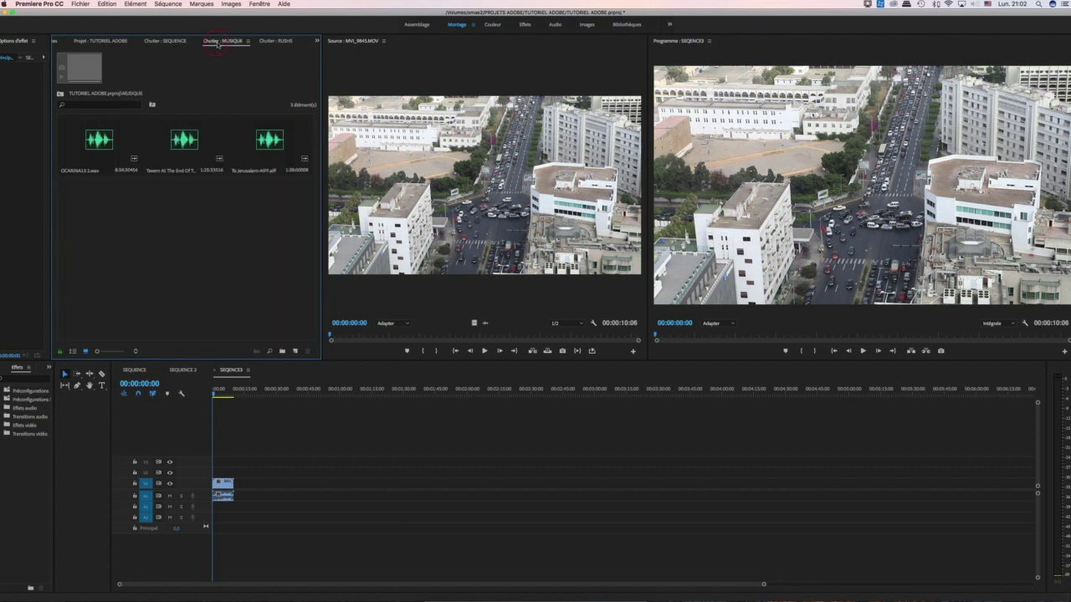
{"action": "left_click", "coordinate": [167, 42]}
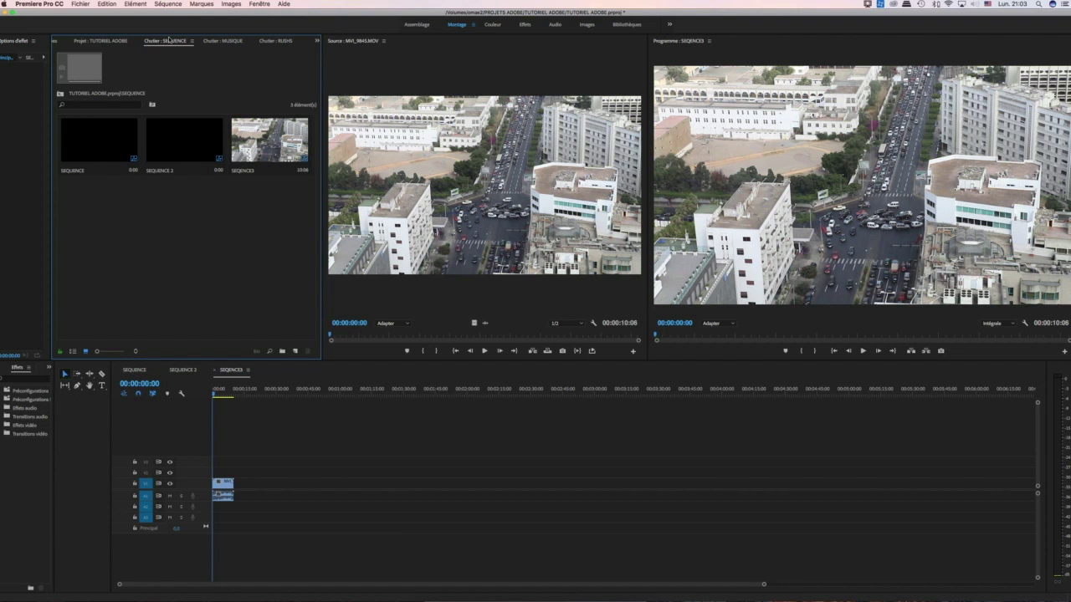
{"action": "left_click", "coordinate": [121, 42]}
{"action": "left_click", "coordinate": [119, 153]}
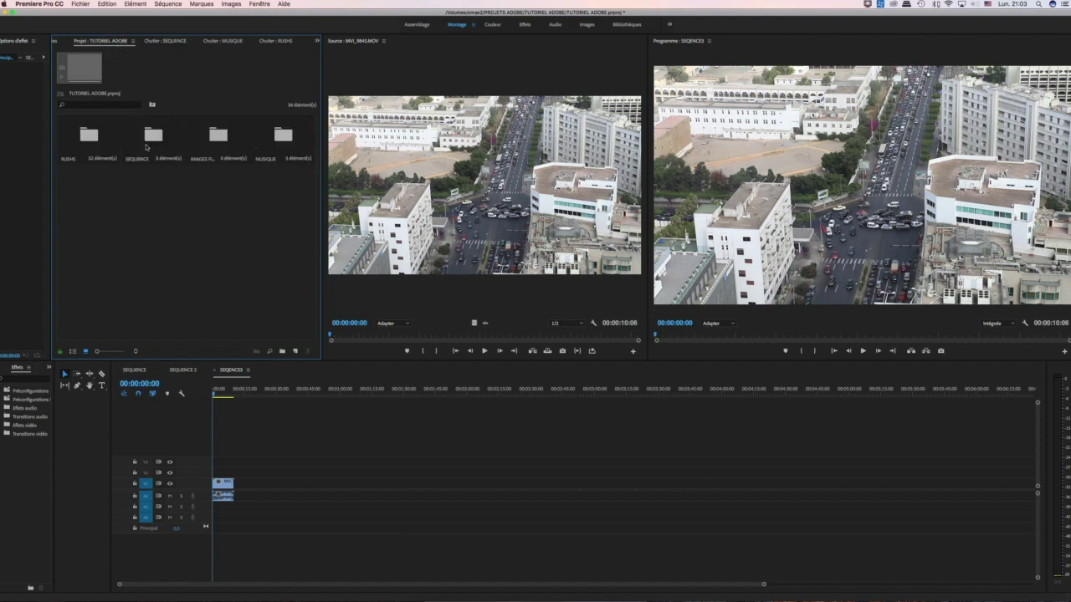
Bring the SEQUENCE timeline to the front and open the RUSHS bin
{"action": "left_click", "coordinate": [135, 371]}
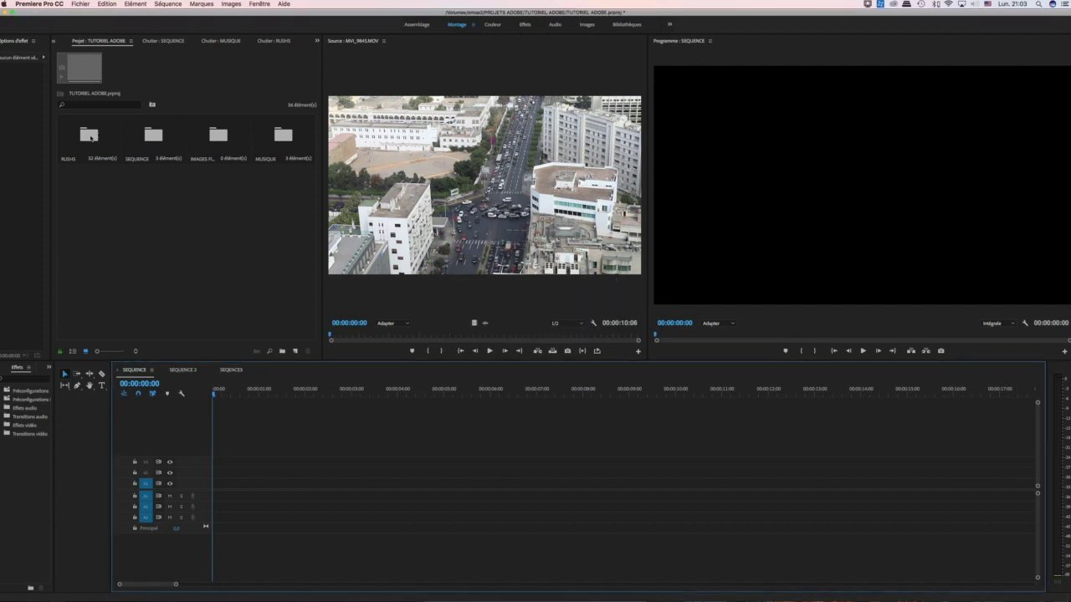
{"action": "left_click", "coordinate": [90, 137]}
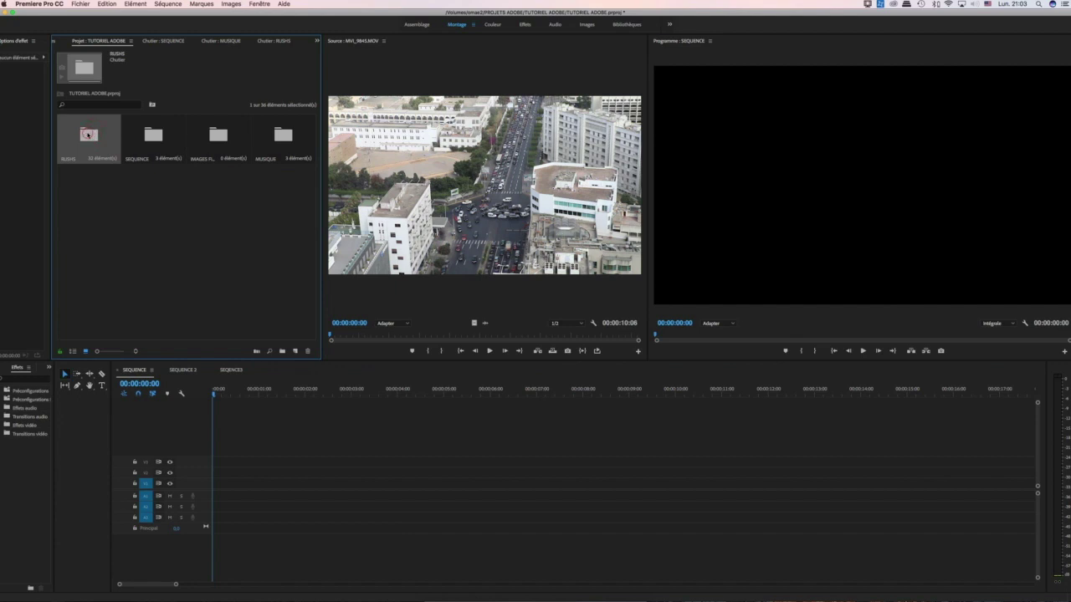
{"action": "double_click", "coordinate": [90, 137]}
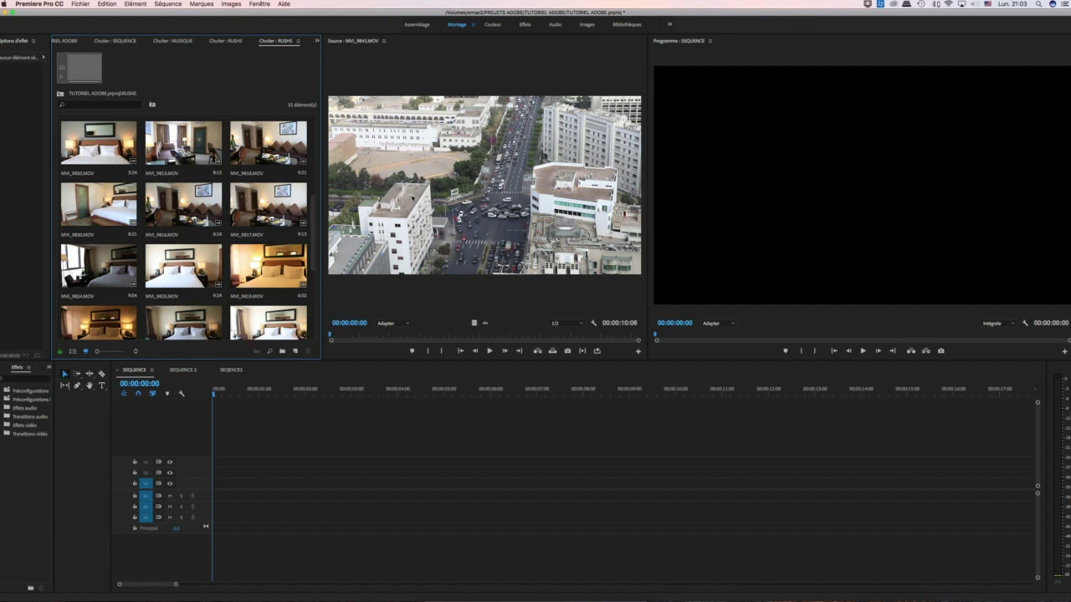
Load the bedroom clip MVI_9835.MOV from the RUSHS bin into the source monitor
{"action": "left_click", "coordinate": [98, 150]}
{"action": "left_click_drag", "start_coordinate": [99, 151], "coordinate": [469, 166]}
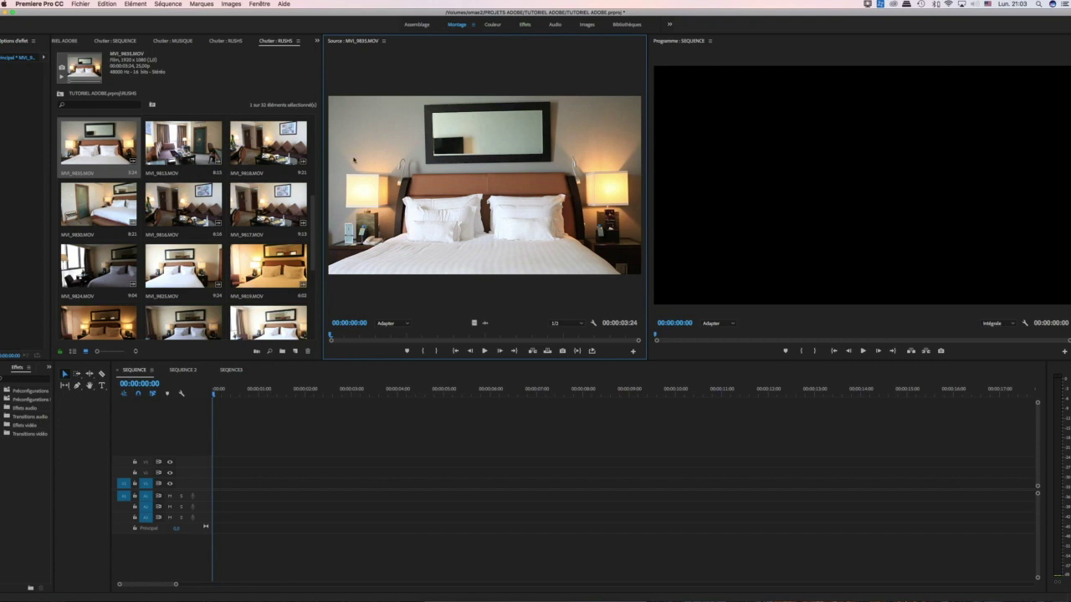
{"action": "right_click", "coordinate": [104, 137]}
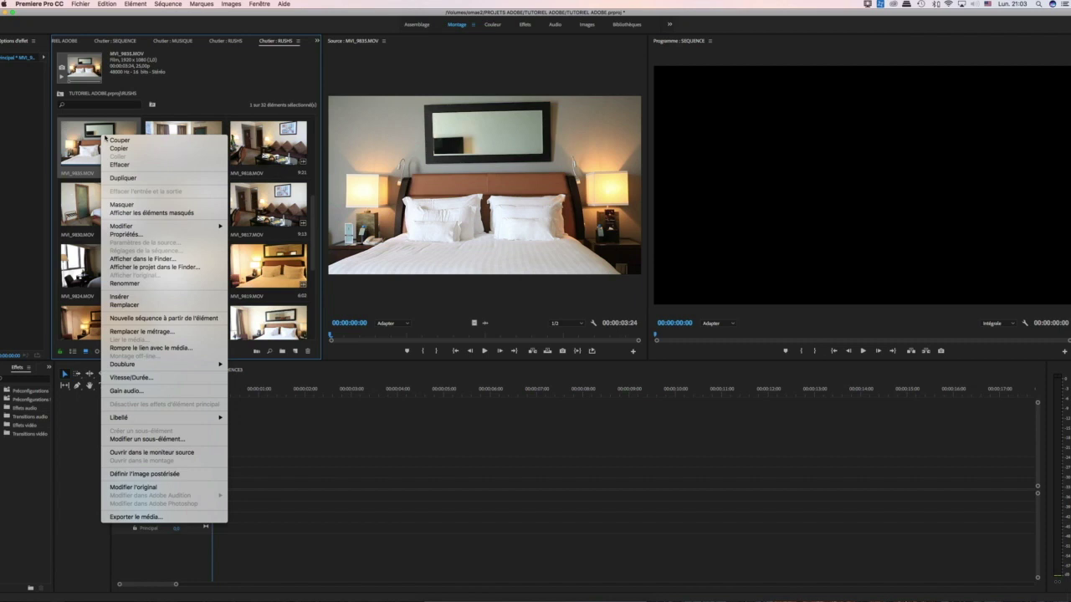
{"action": "left_click", "coordinate": [172, 456]}
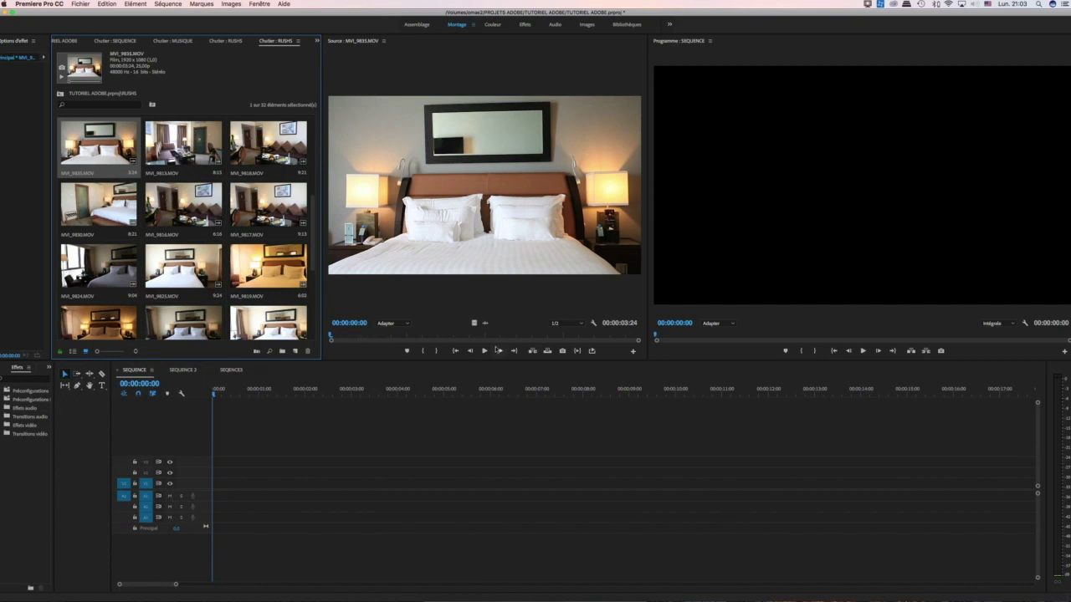
Preview MVI_9835.MOV in the source monitor, playing and pausing it from several positions
{"action": "left_click", "coordinate": [484, 352]}
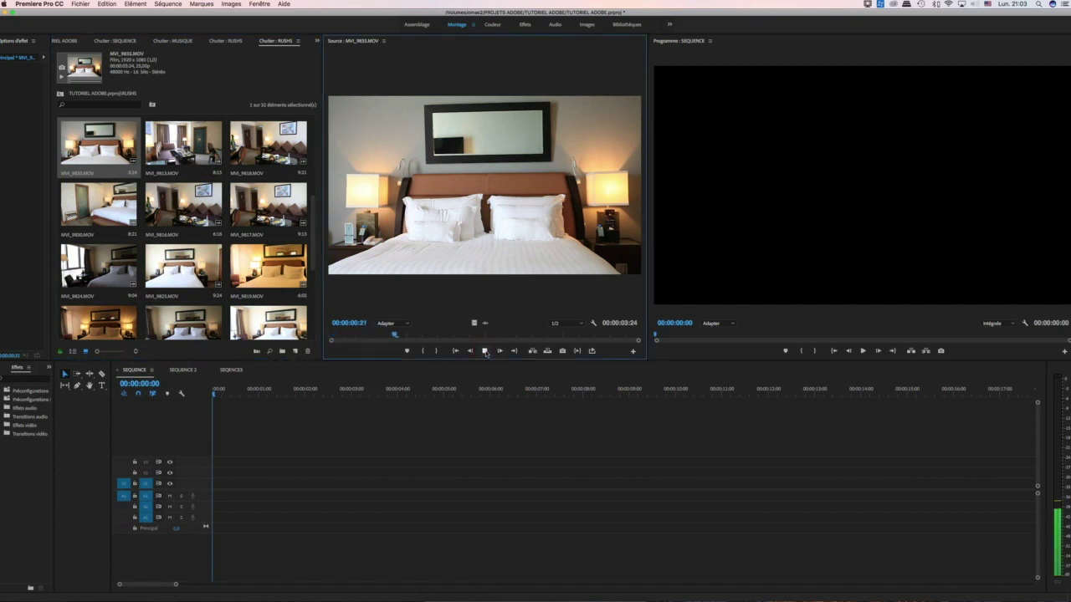
{"action": "left_click", "coordinate": [485, 351]}
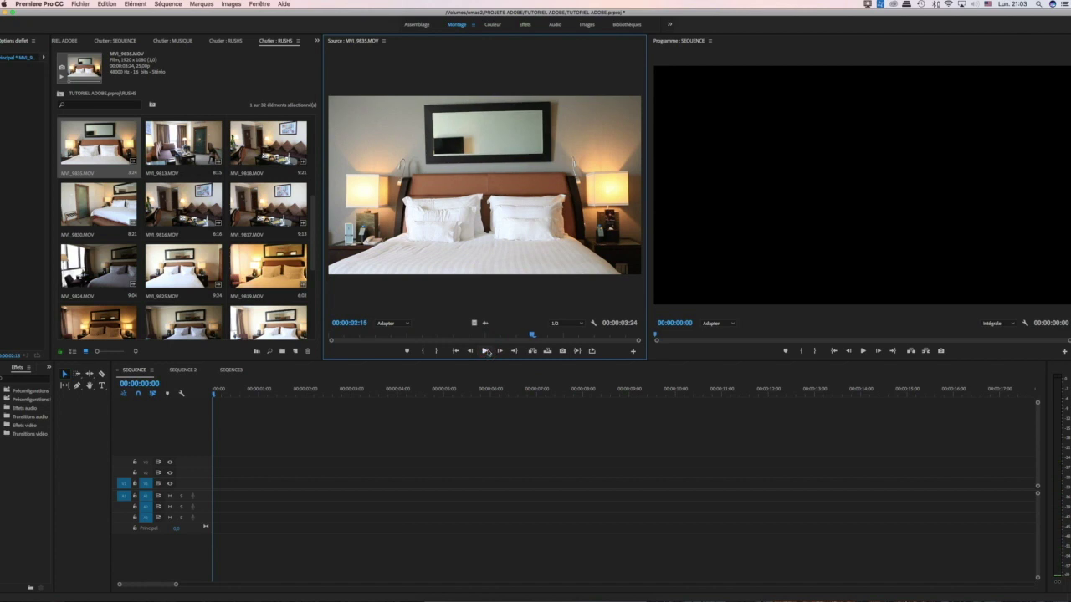
{"action": "left_click", "coordinate": [398, 335]}
{"action": "key", "text": "space"}
{"action": "left_click", "coordinate": [410, 337]}
{"action": "key", "text": "space"}
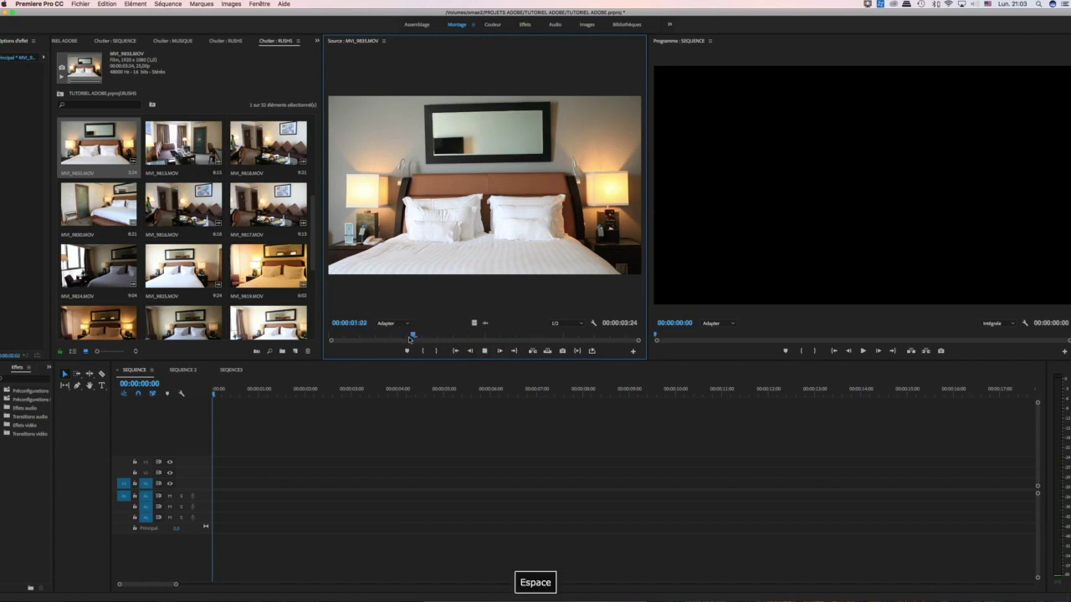
{"action": "key", "text": "space"}
{"action": "key", "text": "space"}
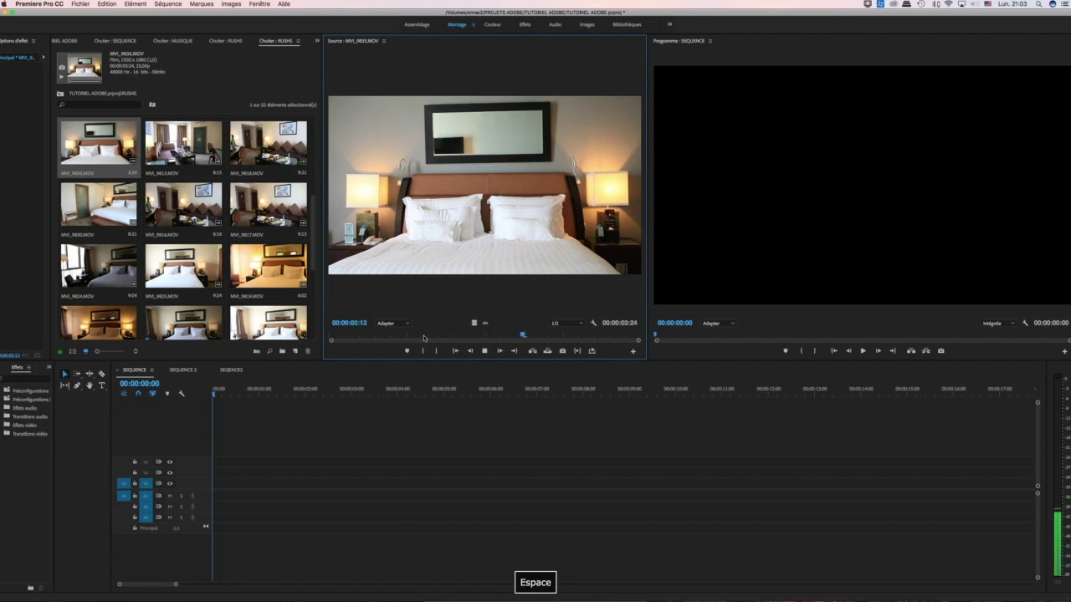
Mark an In point at 00:00:00:18 and an Out point at 00:00:02:12 on MVI_9835.MOV
{"action": "left_click", "coordinate": [357, 336]}
{"action": "left_click_drag", "start_coordinate": [357, 336], "coordinate": [384, 336]}
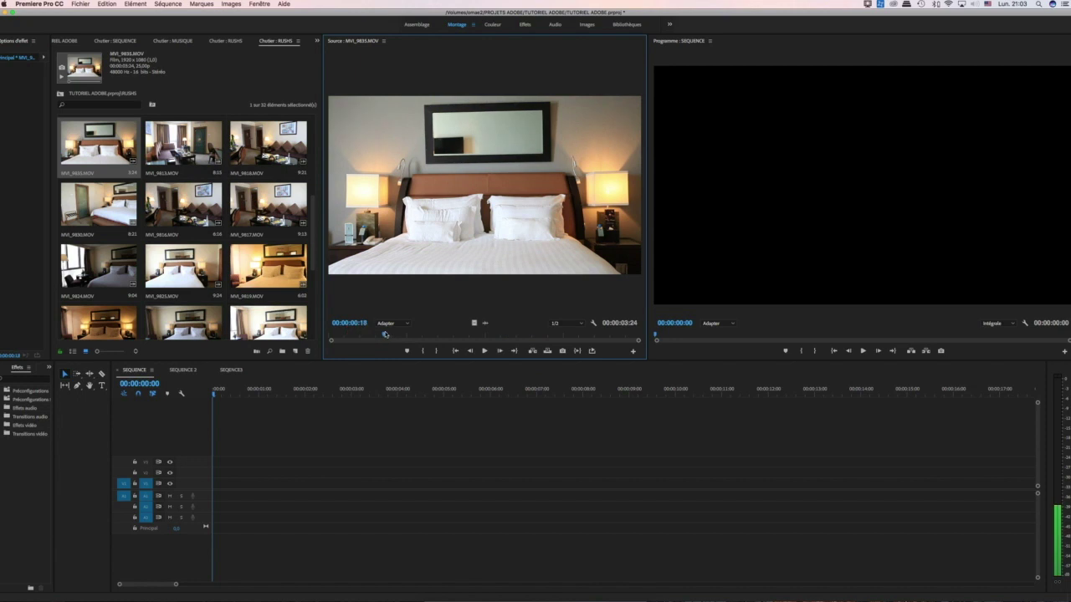
{"action": "left_click", "coordinate": [422, 353]}
{"action": "left_click", "coordinate": [422, 350]}
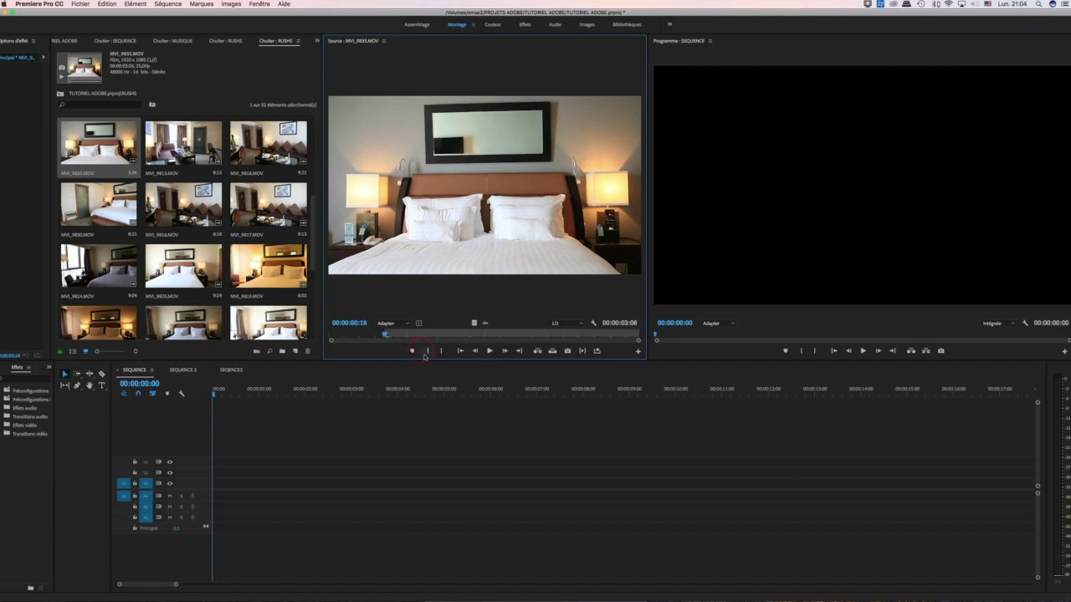
{"action": "left_click_drag", "start_coordinate": [387, 336], "coordinate": [524, 337]}
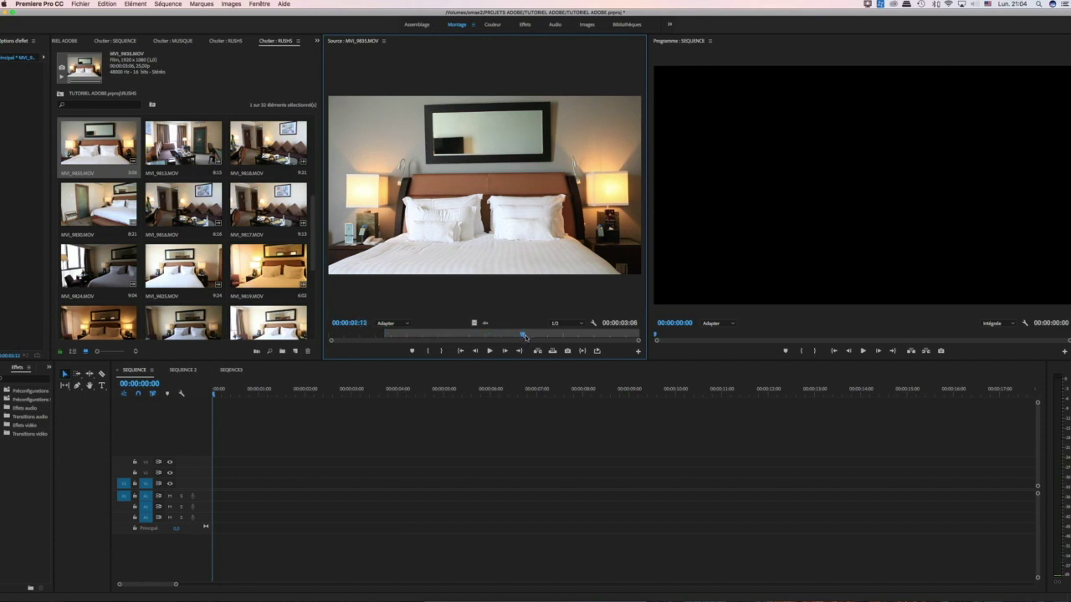
{"action": "left_click", "coordinate": [442, 350]}
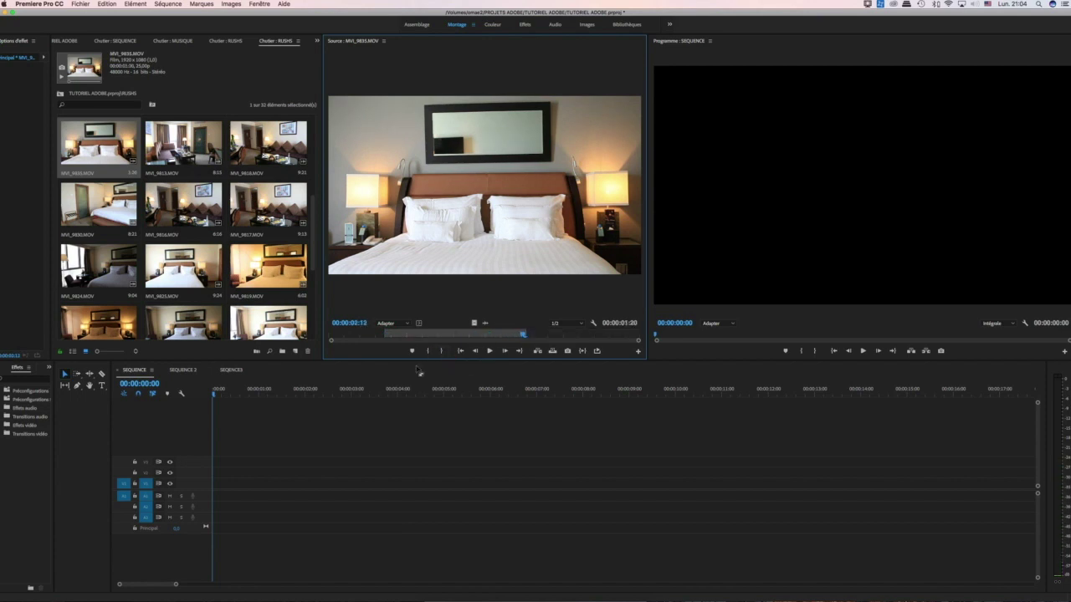
Move the source playhead to the In point and step backward through the clip frame by frame
{"action": "key", "text": "Left"}
{"action": "left_click", "coordinate": [460, 350]}
{"action": "left_click", "coordinate": [476, 351]}
{"action": "left_click", "coordinate": [475, 351]}
{"action": "left_click", "coordinate": [475, 351]}
{"action": "left_click", "coordinate": [475, 352]}
{"action": "left_click", "coordinate": [475, 352]}
{"action": "left_click", "coordinate": [474, 352]}
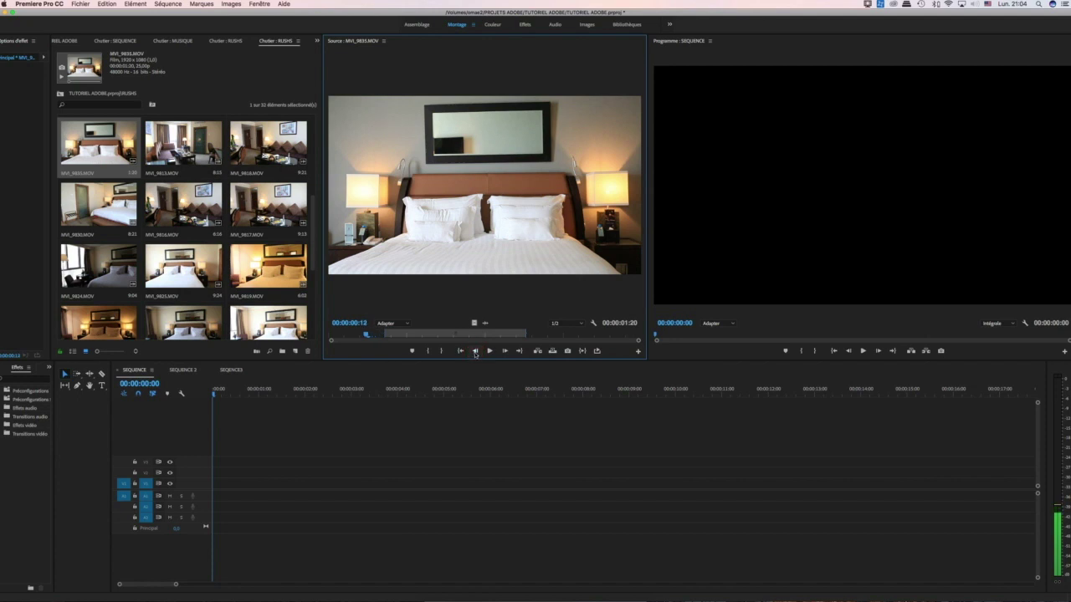
{"action": "left_click", "coordinate": [475, 352]}
{"action": "left_click", "coordinate": [476, 352]}
{"action": "left_click", "coordinate": [476, 352]}
{"action": "left_click", "coordinate": [475, 351]}
{"action": "left_click", "coordinate": [475, 352]}
{"action": "left_click", "coordinate": [475, 352]}
Step forward and backward frame by frame around the In point, and briefly play the source clip
{"action": "left_click", "coordinate": [504, 351]}
{"action": "left_click", "coordinate": [504, 351]}
{"action": "left_click", "coordinate": [504, 351]}
{"action": "left_click", "coordinate": [504, 351]}
{"action": "left_click", "coordinate": [504, 351]}
{"action": "left_click", "coordinate": [503, 352]}
{"action": "left_click", "coordinate": [503, 352]}
{"action": "left_click", "coordinate": [504, 352]}
{"action": "left_click", "coordinate": [504, 351]}
{"action": "left_click", "coordinate": [503, 352]}
{"action": "left_click", "coordinate": [475, 352]}
{"action": "left_click", "coordinate": [476, 351]}
{"action": "left_click", "coordinate": [475, 351]}
{"action": "left_click", "coordinate": [475, 351]}
{"action": "left_click", "coordinate": [475, 351]}
{"action": "left_click", "coordinate": [475, 351]}
{"action": "left_click", "coordinate": [475, 351]}
{"action": "left_click", "coordinate": [504, 351]}
{"action": "left_click", "coordinate": [504, 351]}
{"action": "left_click", "coordinate": [504, 352]}
{"action": "left_click", "coordinate": [504, 351]}
{"action": "left_click", "coordinate": [503, 351]}
{"action": "left_click", "coordinate": [504, 351]}
{"action": "left_click", "coordinate": [504, 352]}
{"action": "left_click", "coordinate": [504, 352]}
{"action": "left_click", "coordinate": [504, 351]}
{"action": "left_click", "coordinate": [475, 351]}
{"action": "left_click", "coordinate": [475, 352]}
{"action": "left_click", "coordinate": [490, 351]}
{"action": "left_click", "coordinate": [490, 352]}
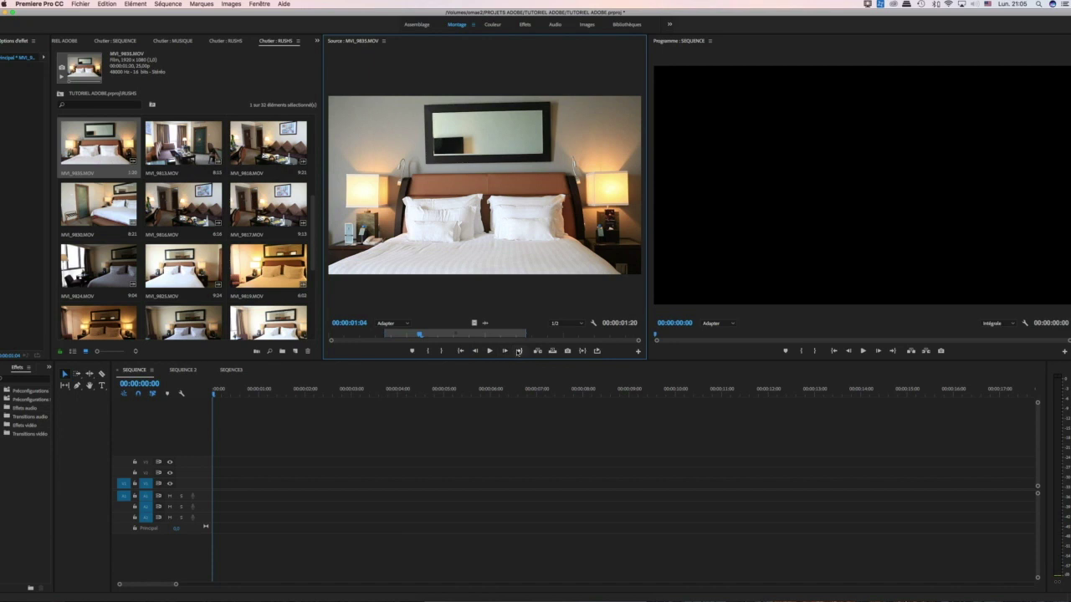
Export the frame at the Out point as a JPEG still, with importing into the project enabled
{"action": "left_click", "coordinate": [518, 352]}
{"action": "left_click", "coordinate": [568, 351]}
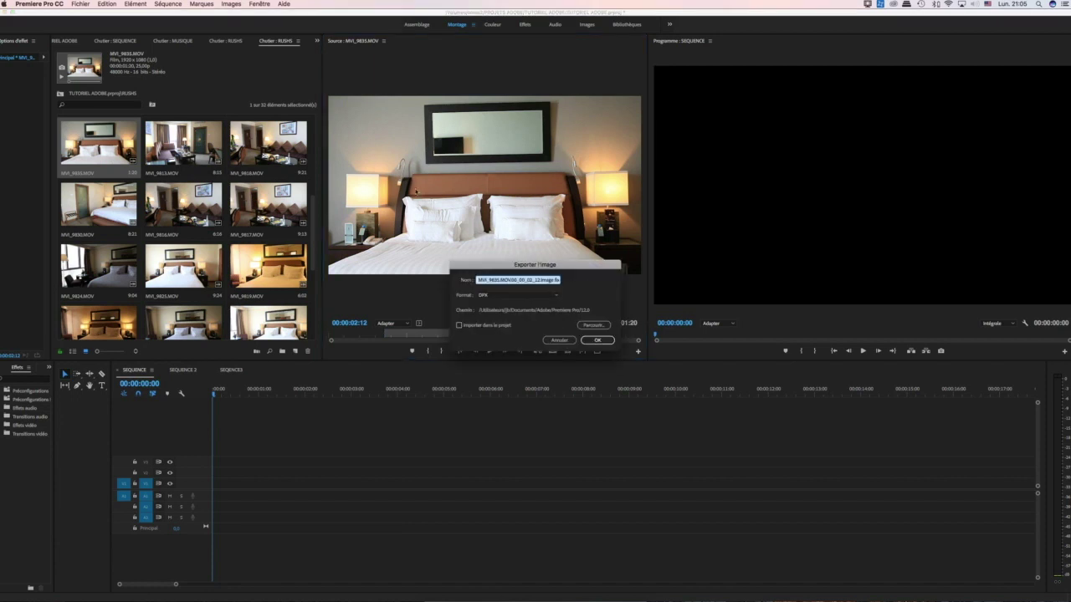
{"action": "left_click", "coordinate": [516, 296]}
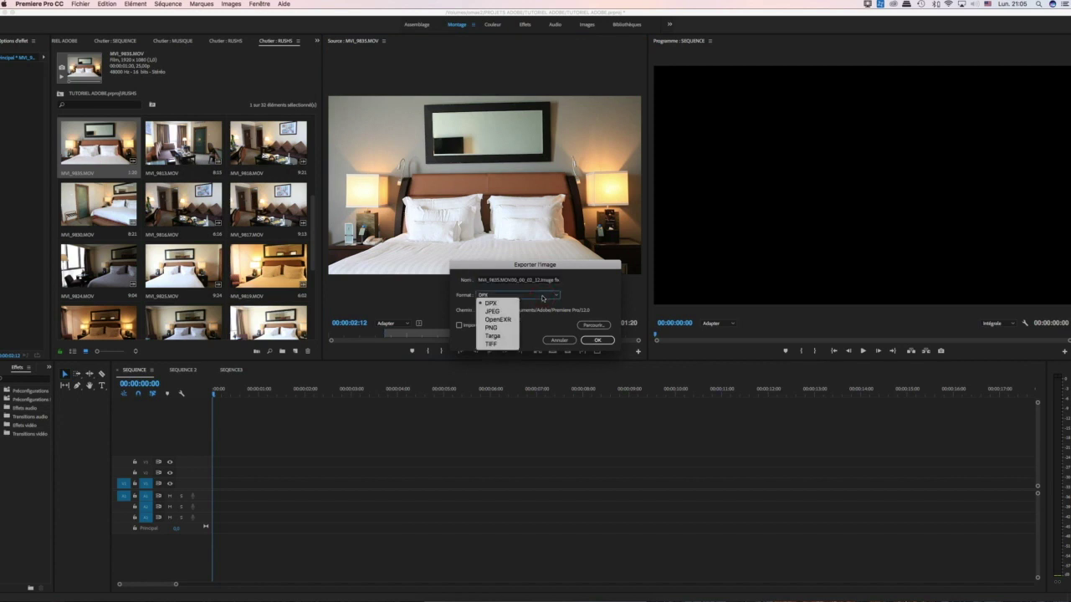
{"action": "left_click", "coordinate": [491, 312]}
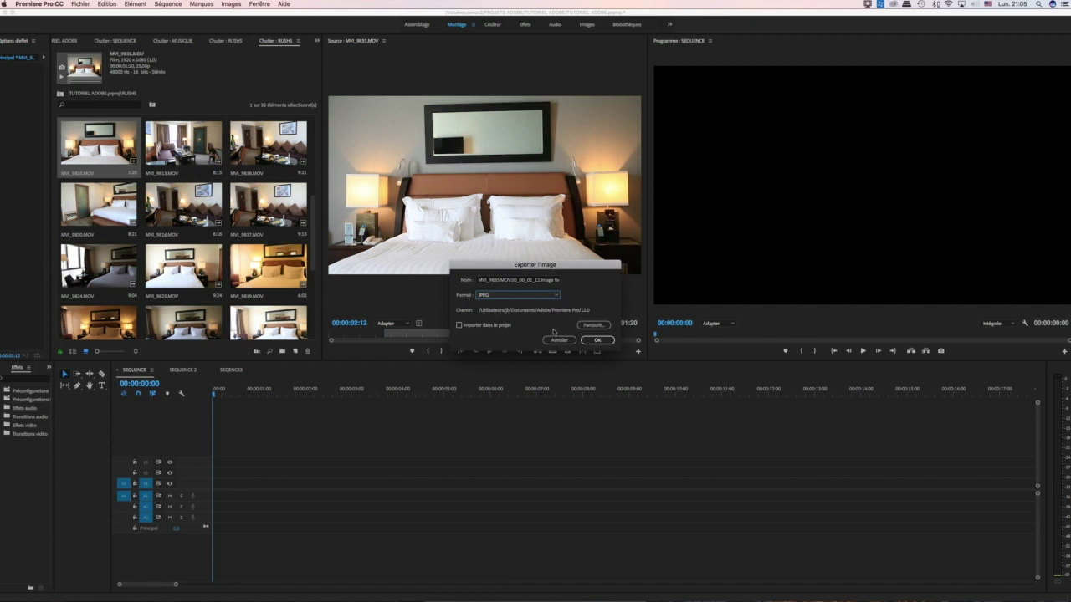
{"action": "left_click", "coordinate": [459, 325]}
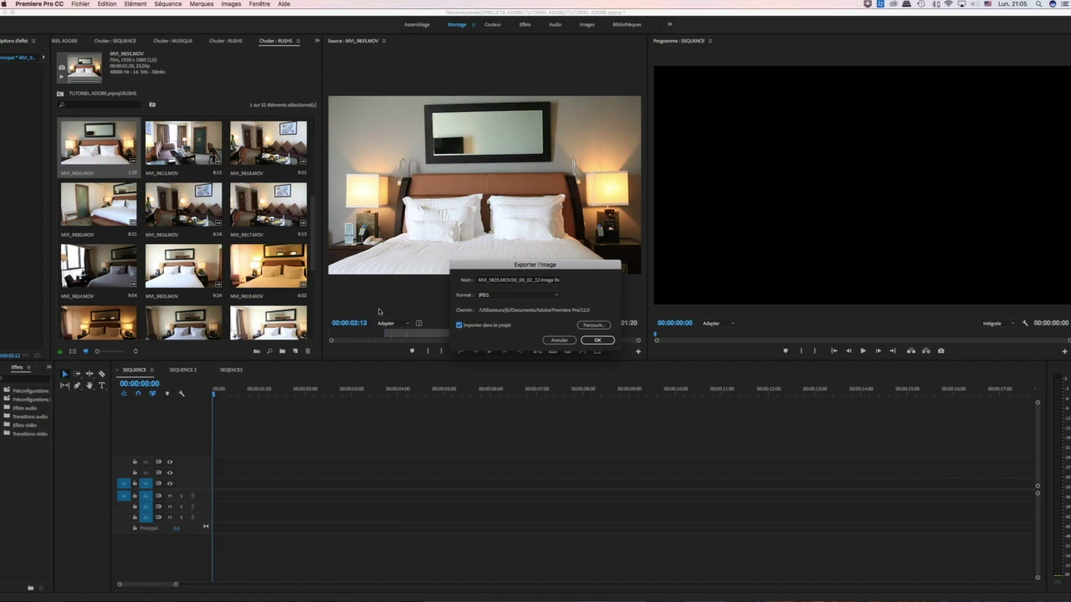
{"action": "left_click", "coordinate": [598, 326]}
{"action": "left_click", "coordinate": [597, 340]}
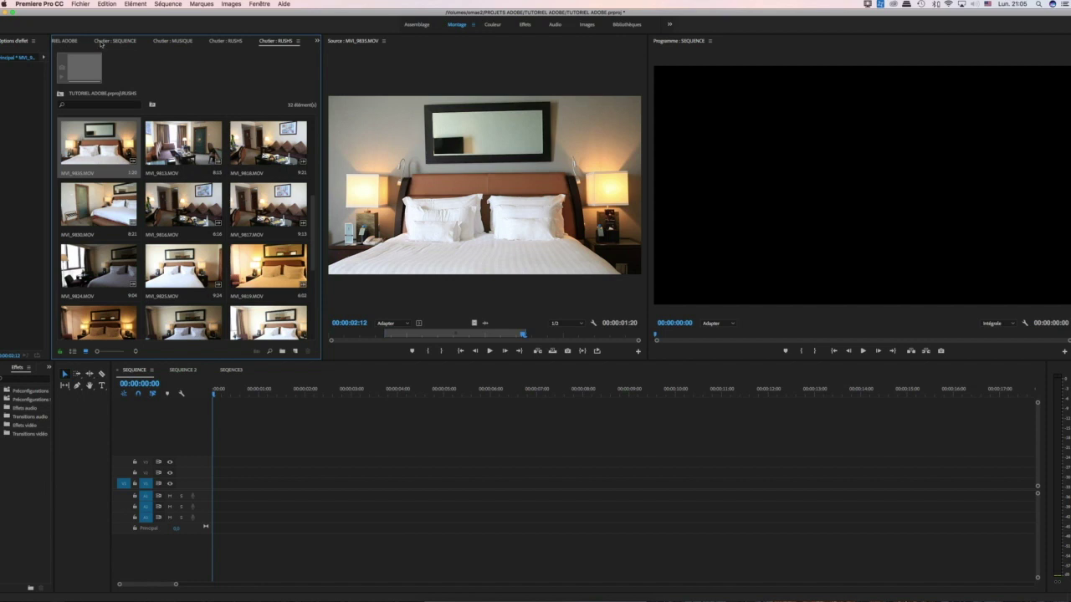
Check the exported still in the project root and reopen the RUSHS bin
{"action": "left_click", "coordinate": [63, 41]}
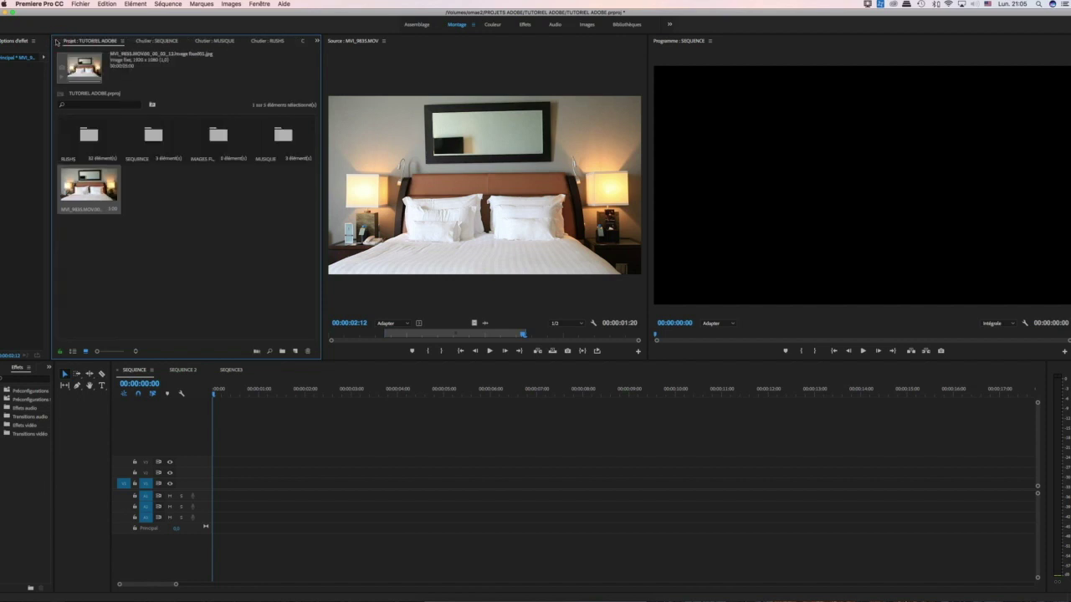
{"action": "left_click", "coordinate": [146, 227]}
{"action": "left_click", "coordinate": [89, 192]}
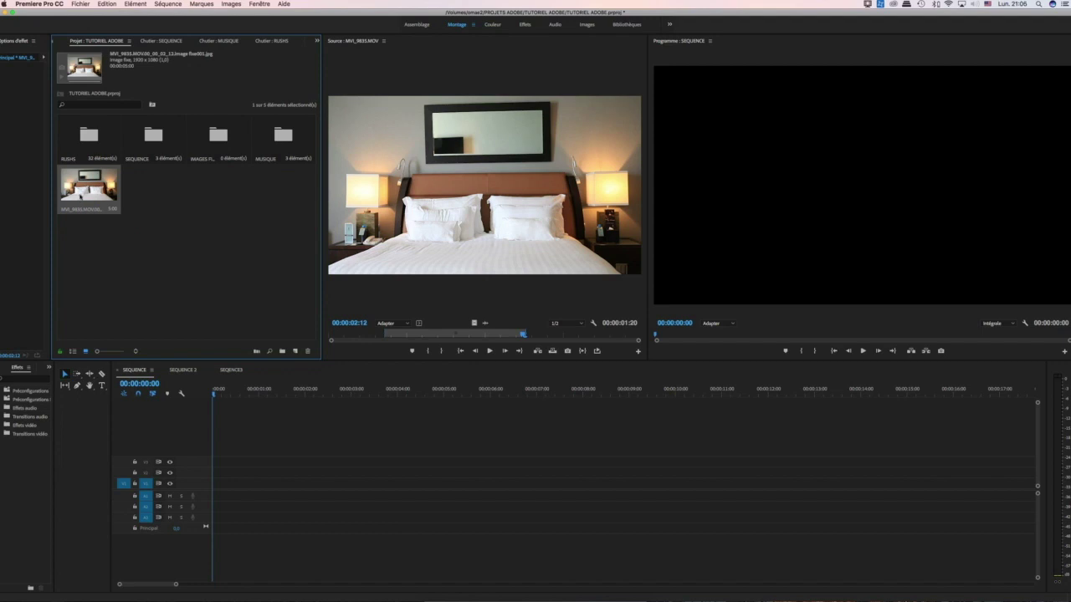
{"action": "left_click", "coordinate": [144, 213]}
{"action": "left_click", "coordinate": [101, 199]}
{"action": "left_click", "coordinate": [92, 139]}
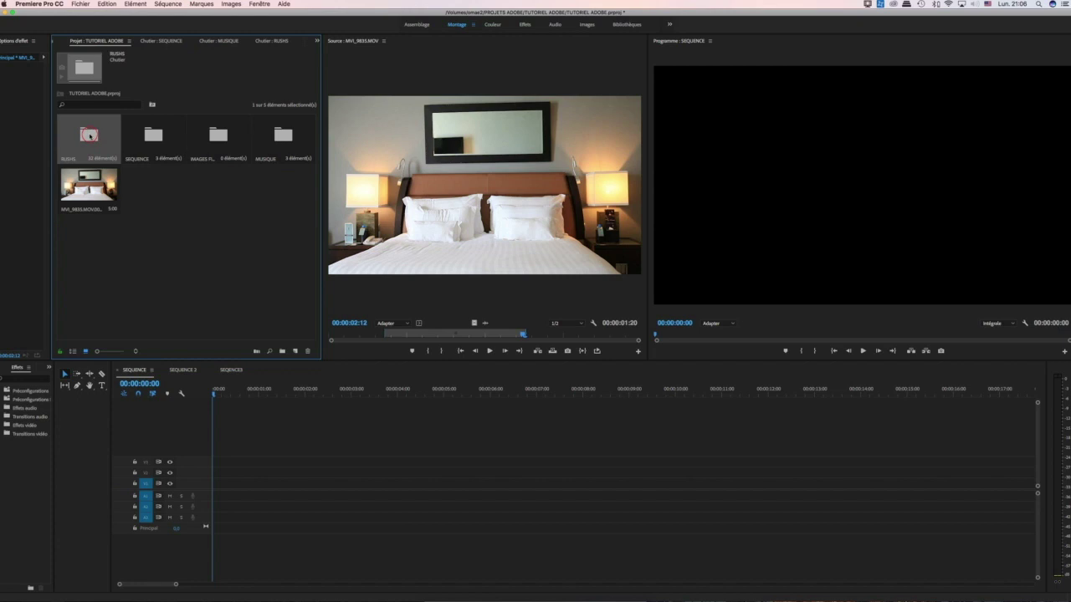
{"action": "double_click", "coordinate": [89, 135]}
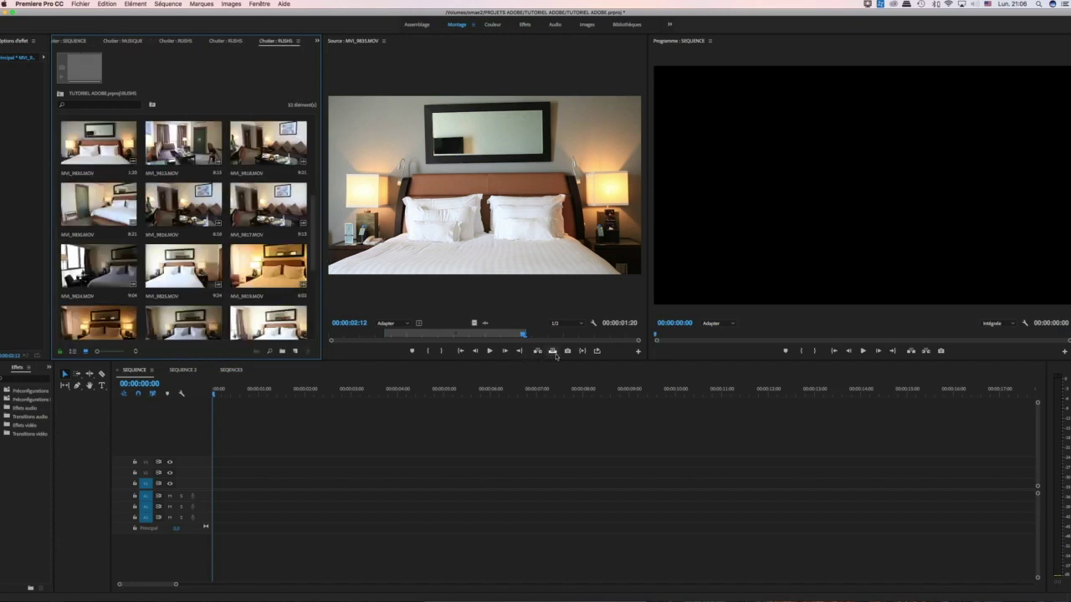
Play the clip's In-to-Out range with looping enabled in the source monitor, and turn looping off again
{"action": "left_click", "coordinate": [597, 352]}
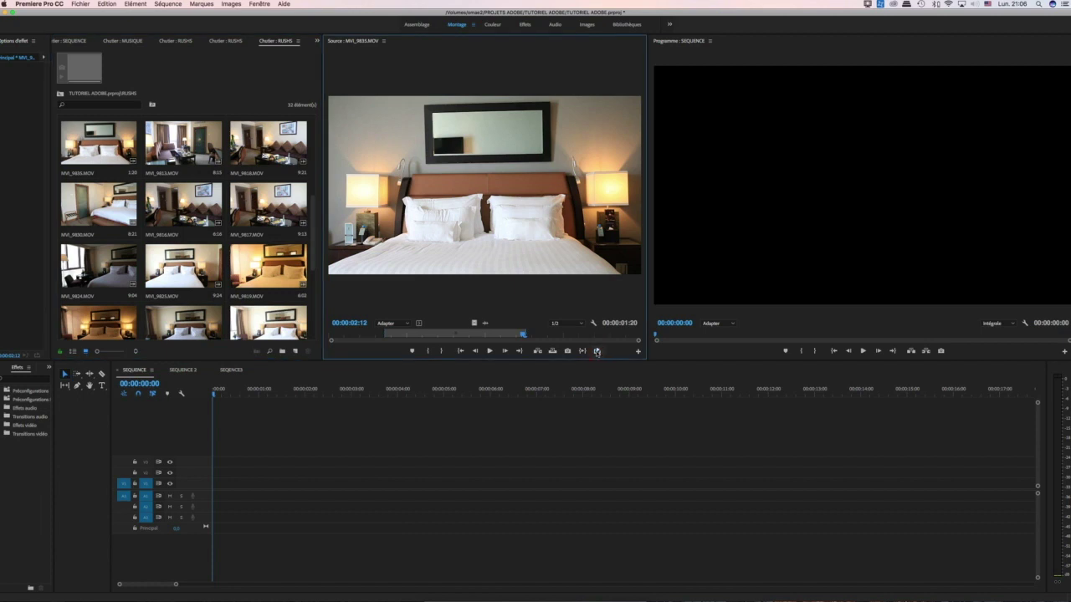
{"action": "key", "text": "j"}
{"action": "left_click", "coordinate": [581, 352]}
{"action": "left_click", "coordinate": [596, 352]}
{"action": "left_click", "coordinate": [582, 351]}
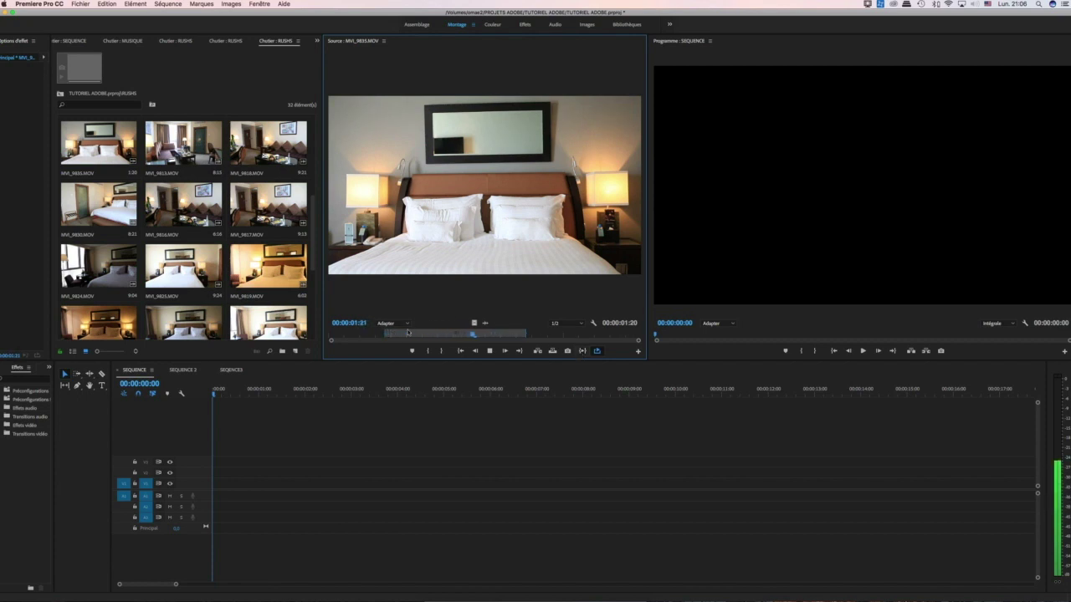
{"action": "left_click", "coordinate": [597, 350]}
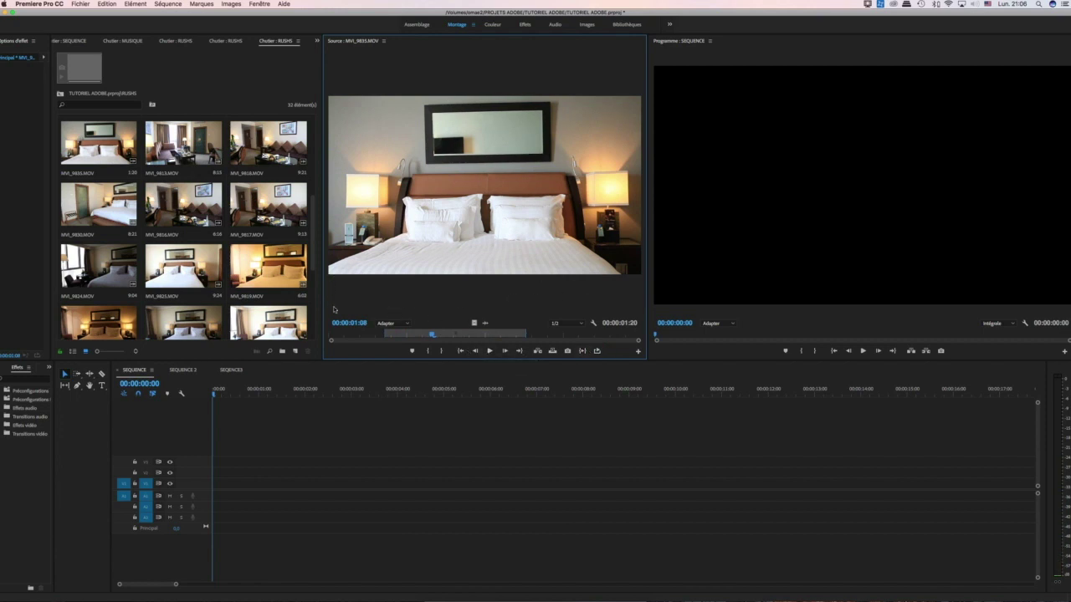
Try the source monitor at 25 % zoom and restore the Adapter zoom level
{"action": "left_click", "coordinate": [407, 324]}
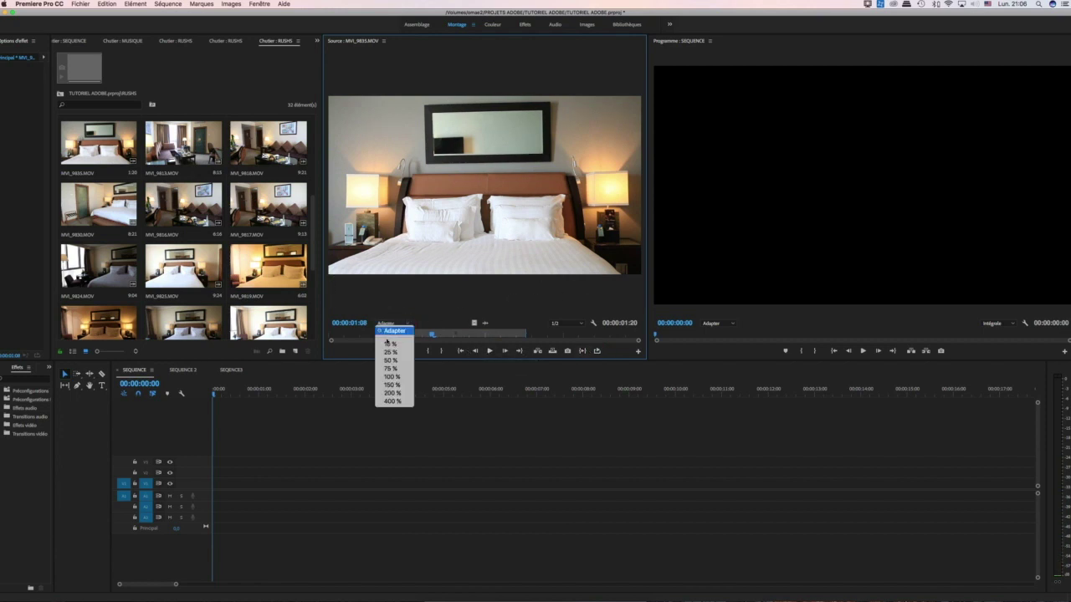
{"action": "left_click", "coordinate": [397, 353]}
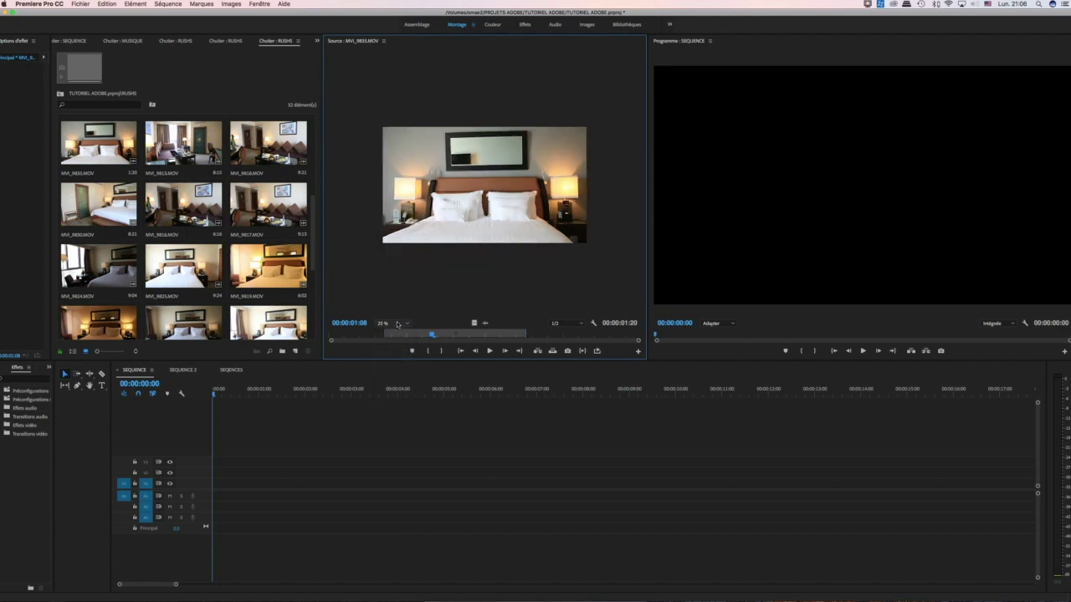
{"action": "left_click", "coordinate": [395, 324]}
{"action": "left_click", "coordinate": [394, 331]}
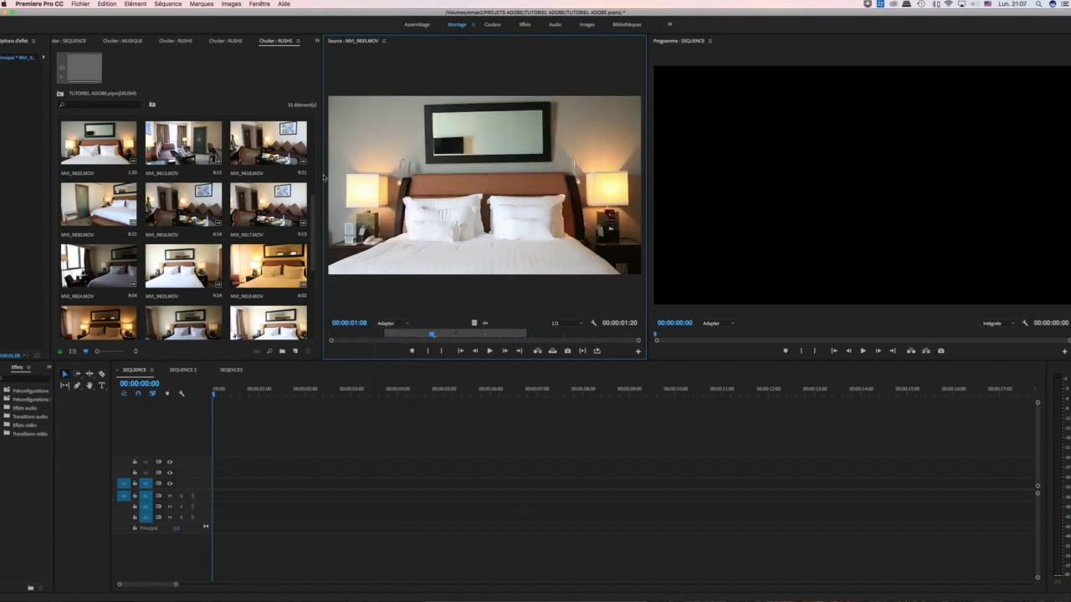
Widen the source monitor and alternate its display between video and audio waveform, ending on the waveform
{"action": "left_click_drag", "start_coordinate": [650, 173], "coordinate": [730, 193]}
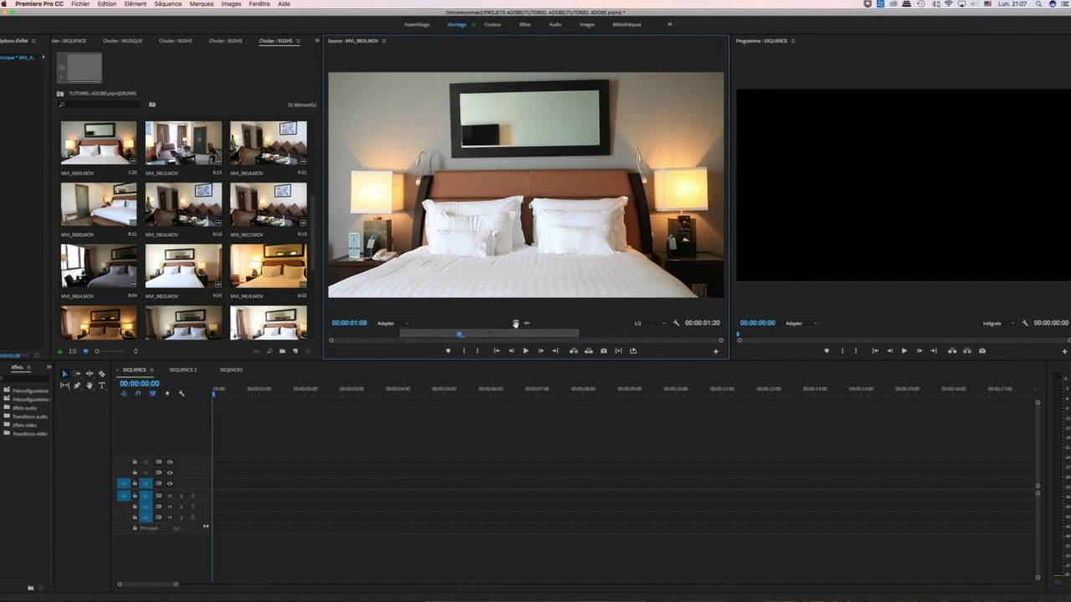
{"action": "left_click", "coordinate": [527, 323]}
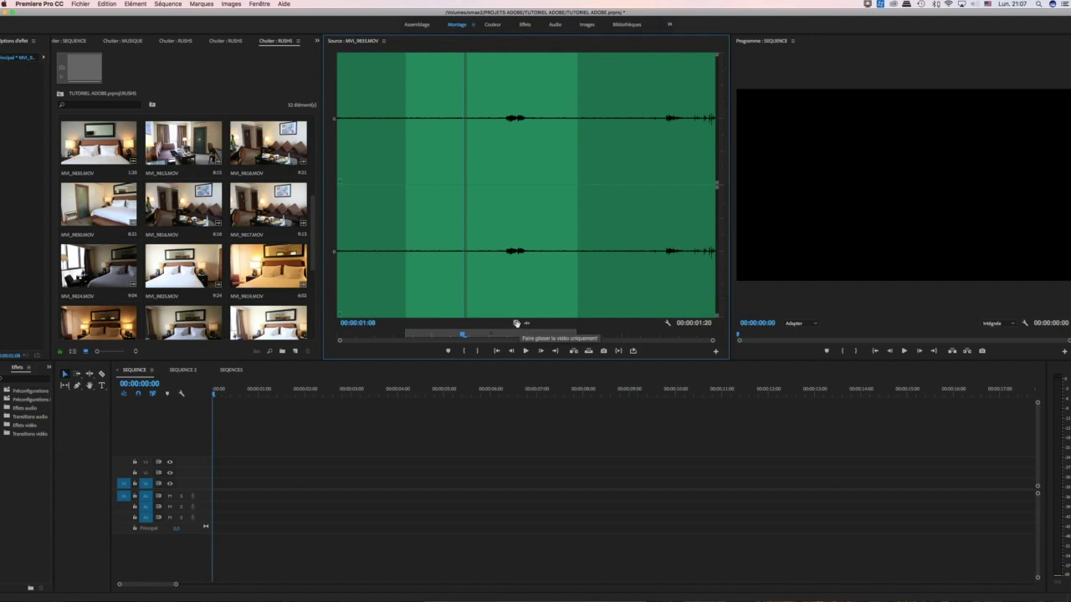
{"action": "left_click", "coordinate": [517, 323]}
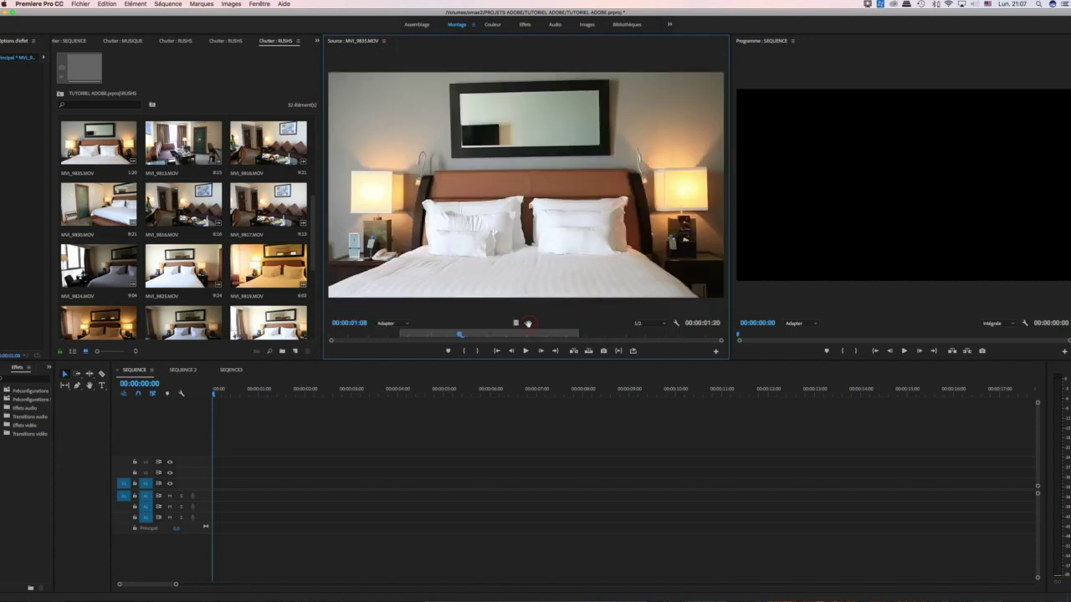
{"action": "left_click", "coordinate": [528, 323]}
{"action": "left_click", "coordinate": [515, 323]}
{"action": "left_click", "coordinate": [528, 323]}
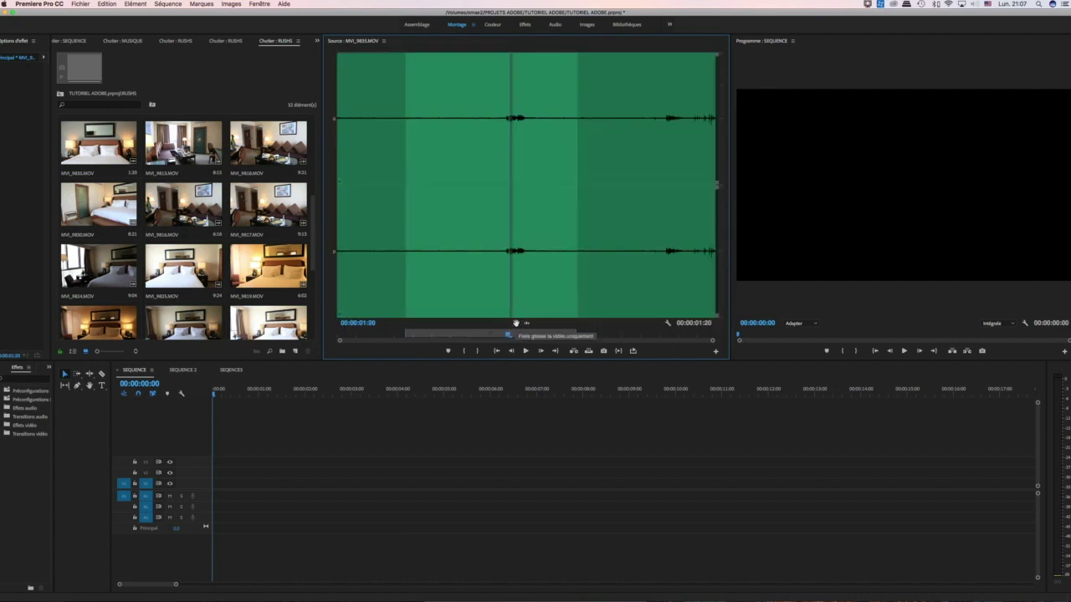
Place only the video of the marked source range at the sequence start on track V3 and preview it
{"action": "left_click", "coordinate": [516, 324]}
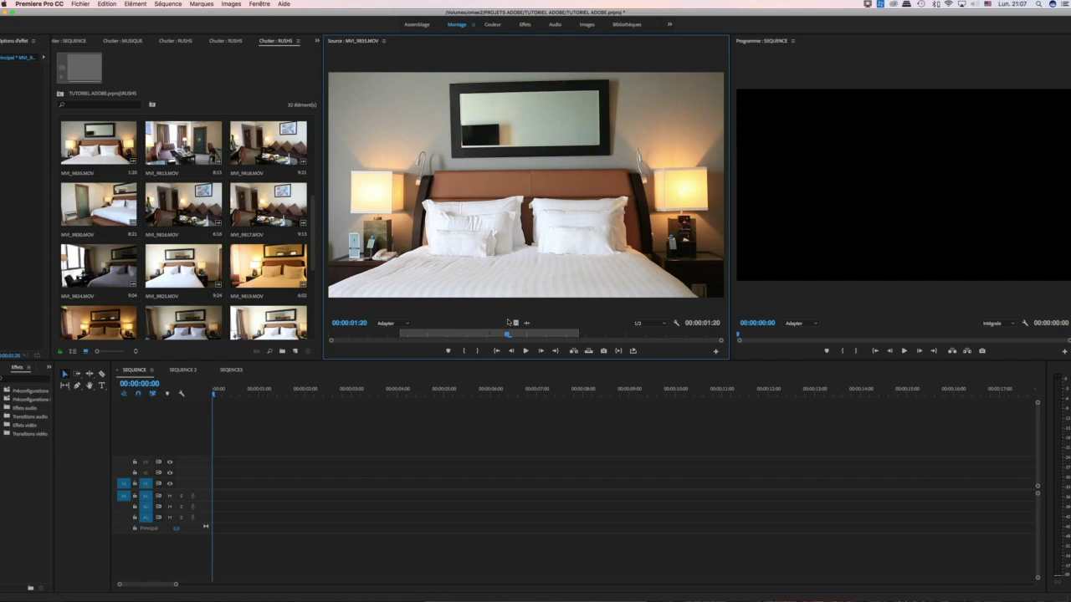
{"action": "left_click", "coordinate": [516, 324]}
{"action": "left_click_drag", "start_coordinate": [448, 368], "coordinate": [214, 465]}
{"action": "left_click_drag", "start_coordinate": [226, 390], "coordinate": [264, 393]}
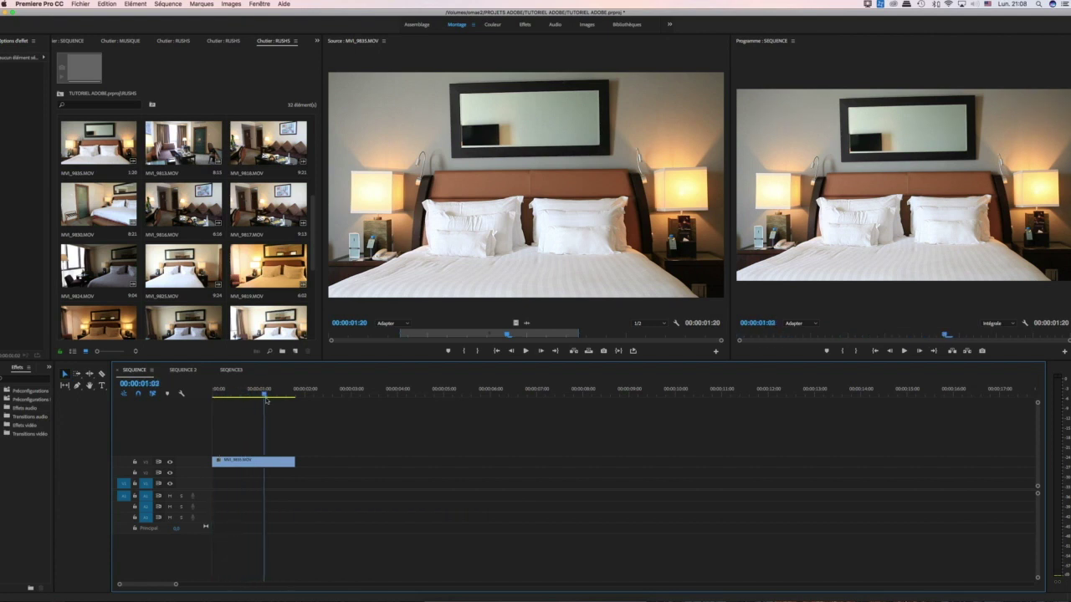
Place only the audio of the marked source range on track A1, at about 3 seconds in the sequence
{"action": "left_click", "coordinate": [527, 324]}
{"action": "left_click", "coordinate": [527, 324]}
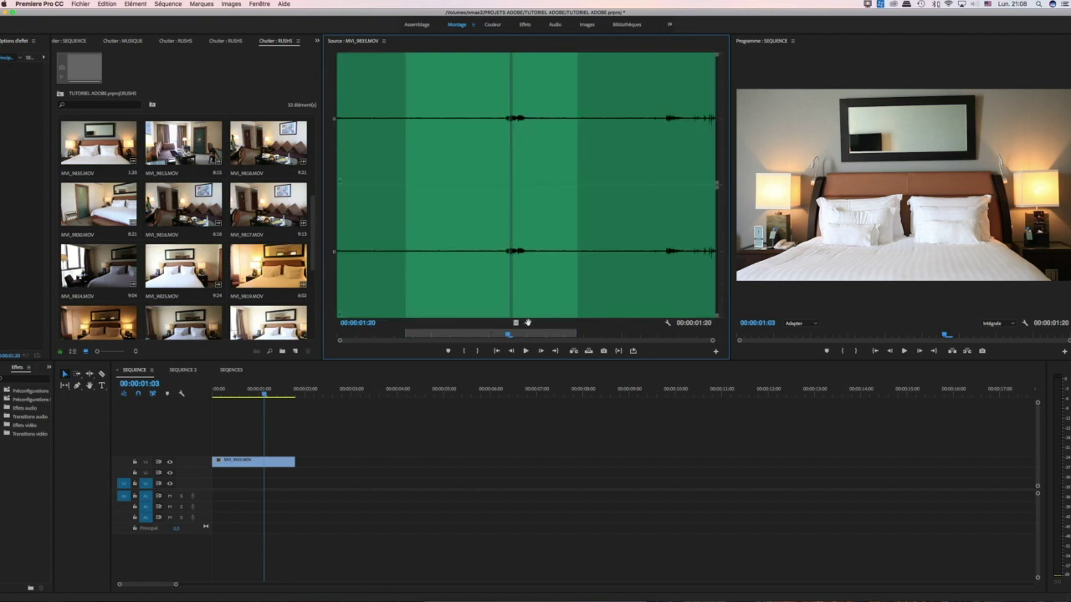
{"action": "left_click_drag", "start_coordinate": [460, 403], "coordinate": [350, 502]}
{"action": "left_click", "coordinate": [371, 501]}
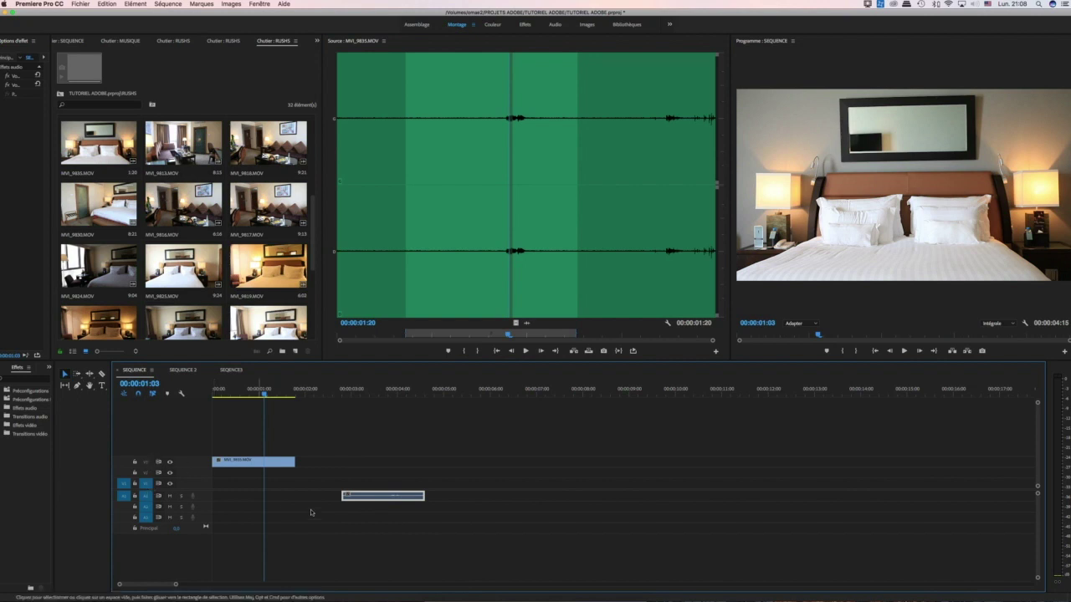
Delete both the audio-only clip and the video-only clip from the sequence
{"action": "left_click", "coordinate": [383, 501]}
{"action": "key", "text": "Delete"}
{"action": "left_click", "coordinate": [279, 465]}
{"action": "key", "text": "Delete"}
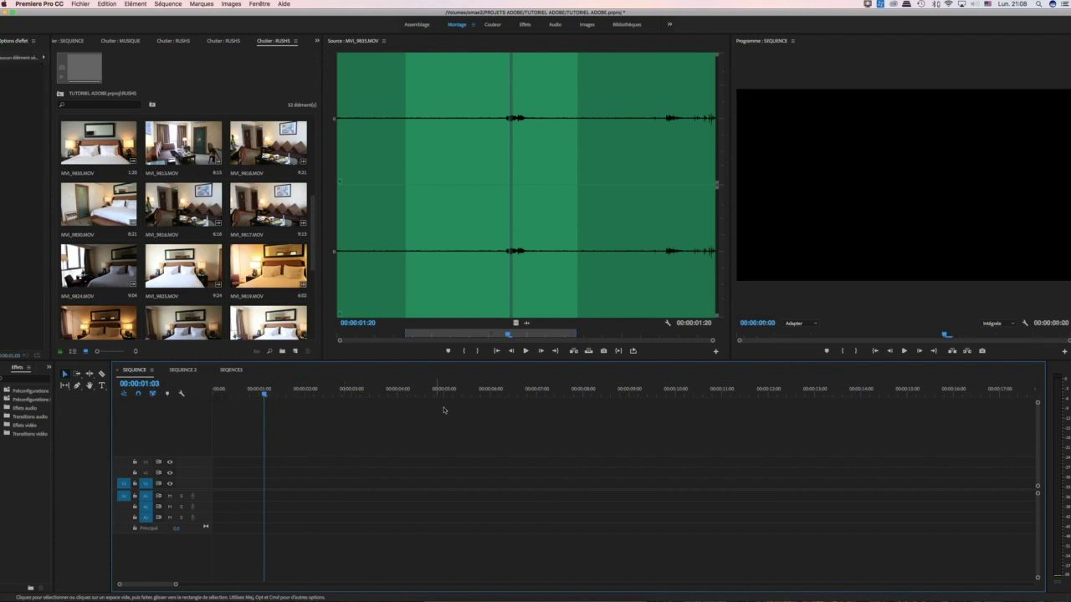
Return the source monitor to the video image, set its playback resolution to Intégrale and scrub through the clip
{"action": "left_click", "coordinate": [516, 323]}
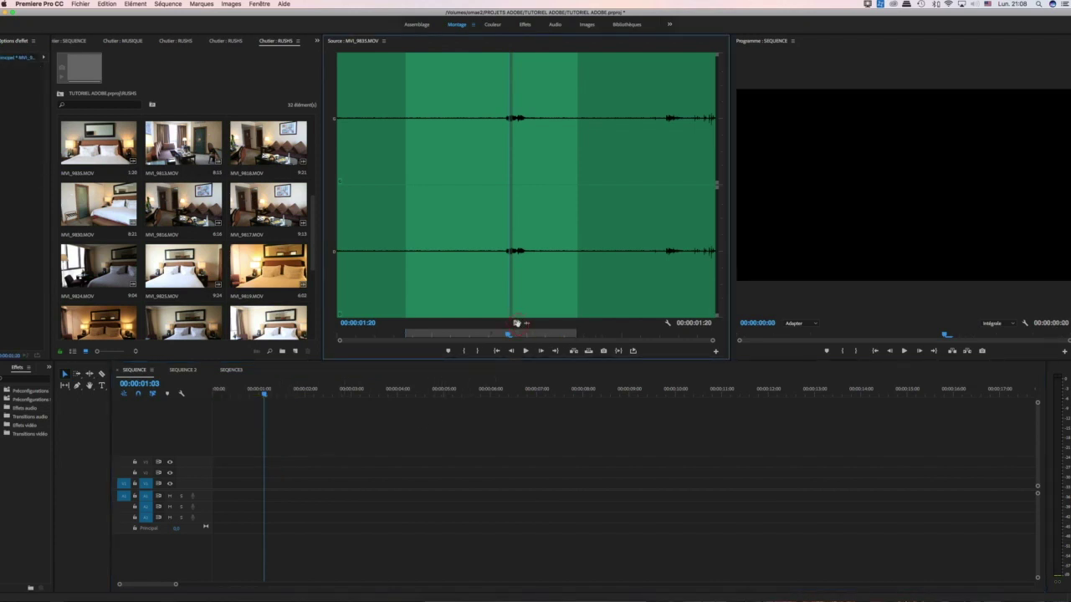
{"action": "left_click_drag", "start_coordinate": [512, 336], "coordinate": [459, 336]}
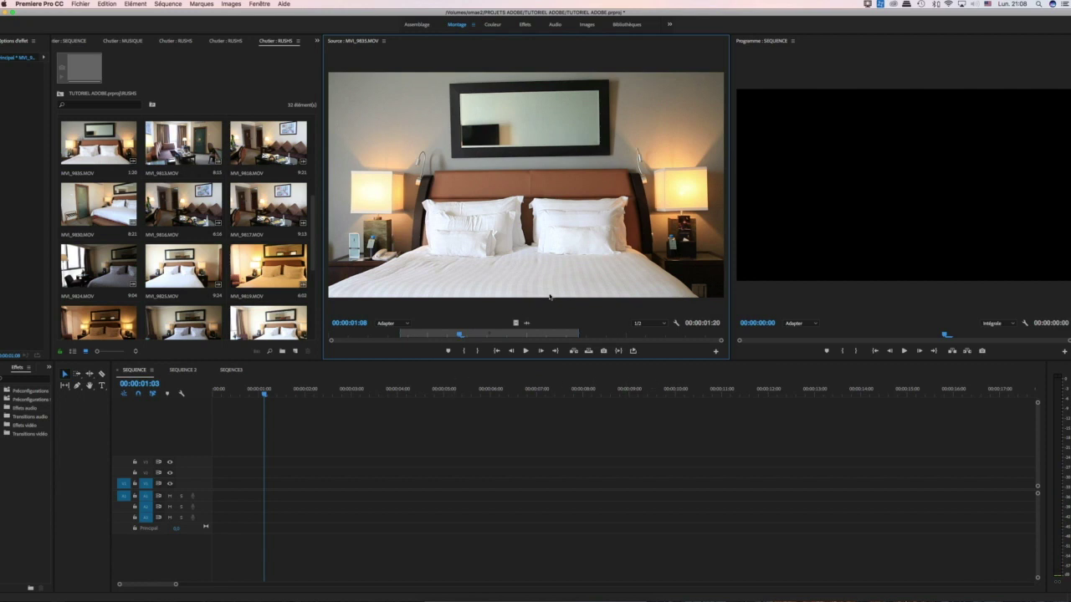
{"action": "left_click", "coordinate": [637, 323]}
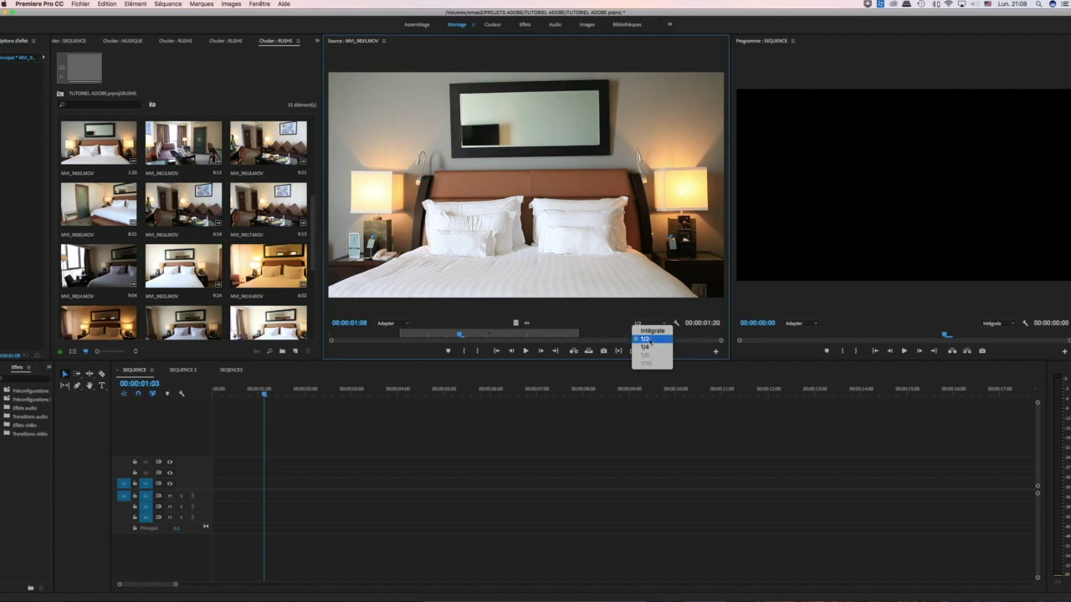
{"action": "left_click", "coordinate": [652, 331]}
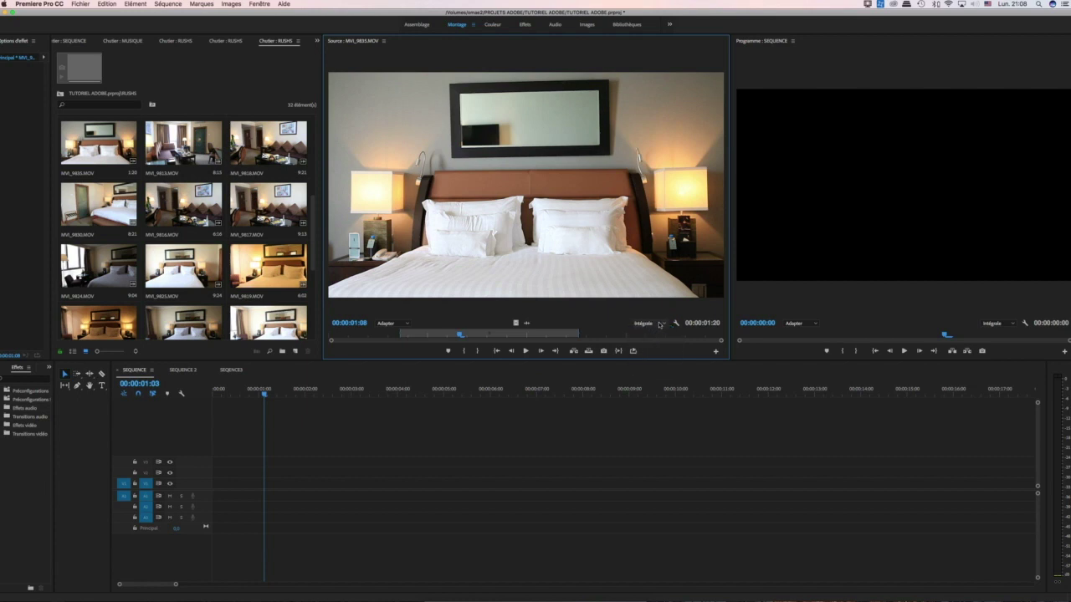
{"action": "left_click", "coordinate": [462, 334]}
{"action": "left_click_drag", "start_coordinate": [469, 335], "coordinate": [435, 334]}
Try the source monitor's playback resolution at 1/4 and restore it to Intégrale
{"action": "left_click", "coordinate": [650, 323]}
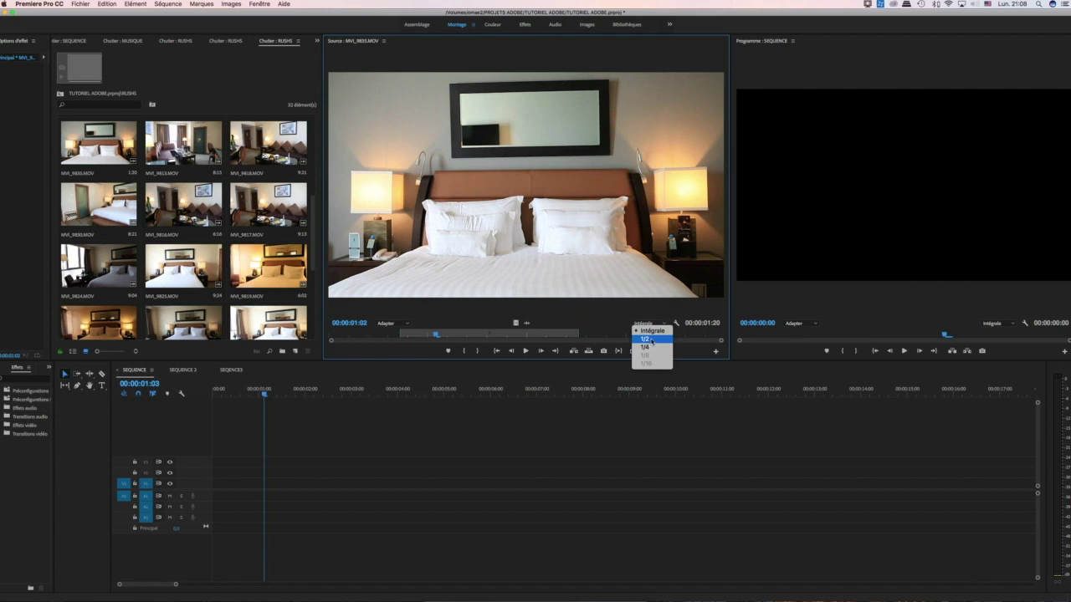
{"action": "left_click", "coordinate": [650, 348]}
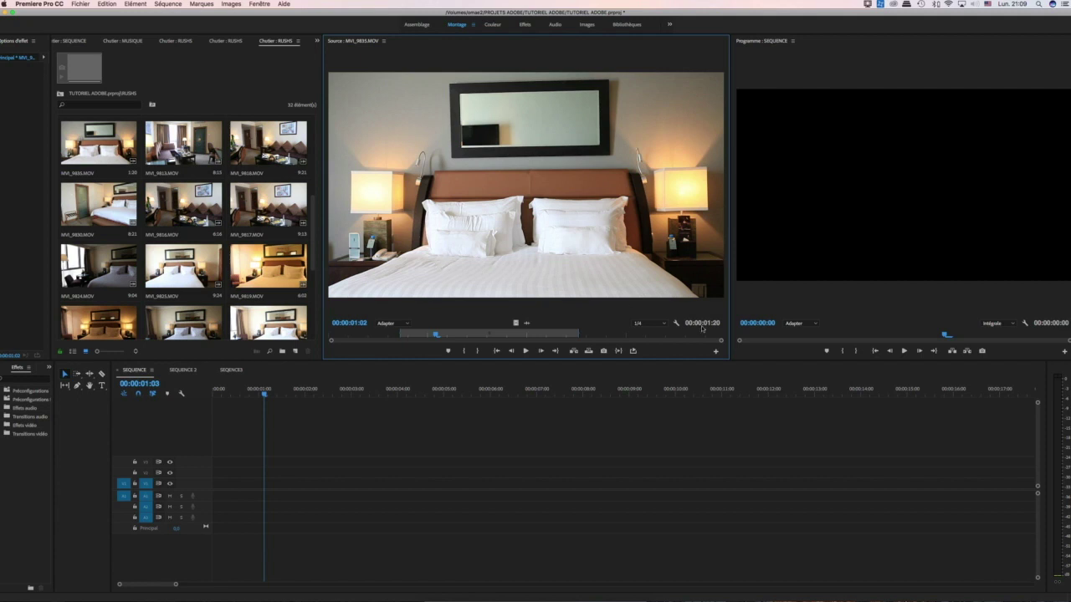
{"action": "left_click", "coordinate": [650, 323]}
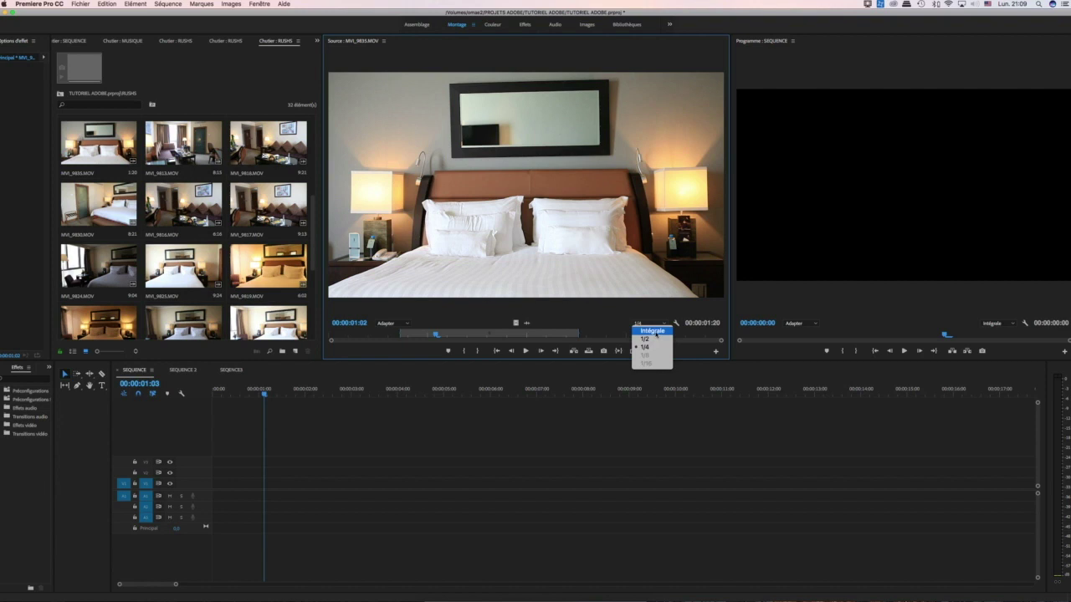
{"action": "left_click", "coordinate": [652, 331]}
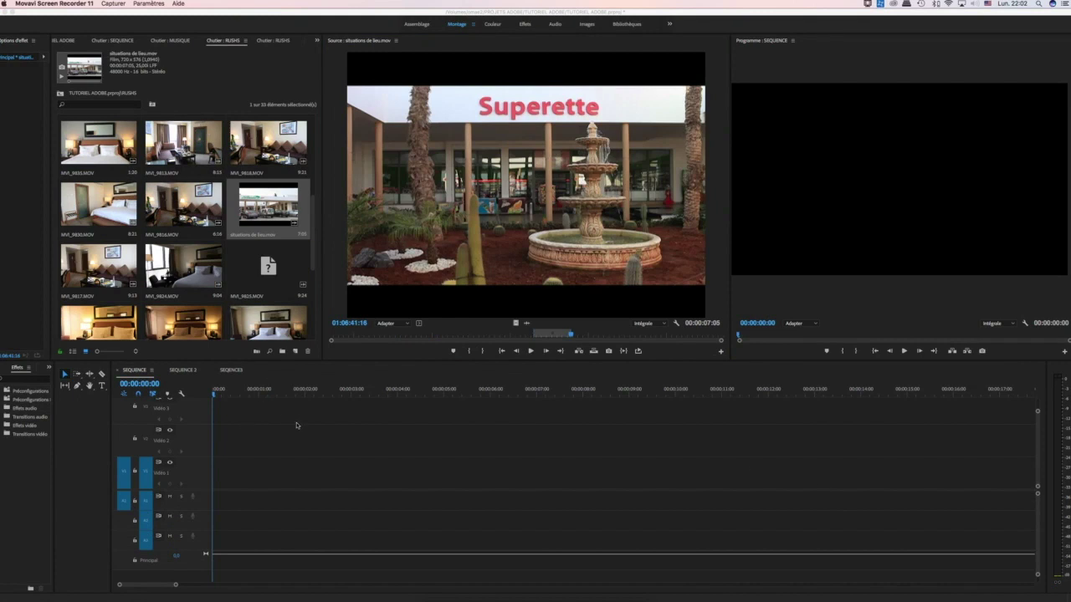
Add situations de lieu.mov to tracks V1 and A1 about 17 frames in, keep the existing sequence settings, and scrub through it
{"action": "left_click", "coordinate": [708, 423]}
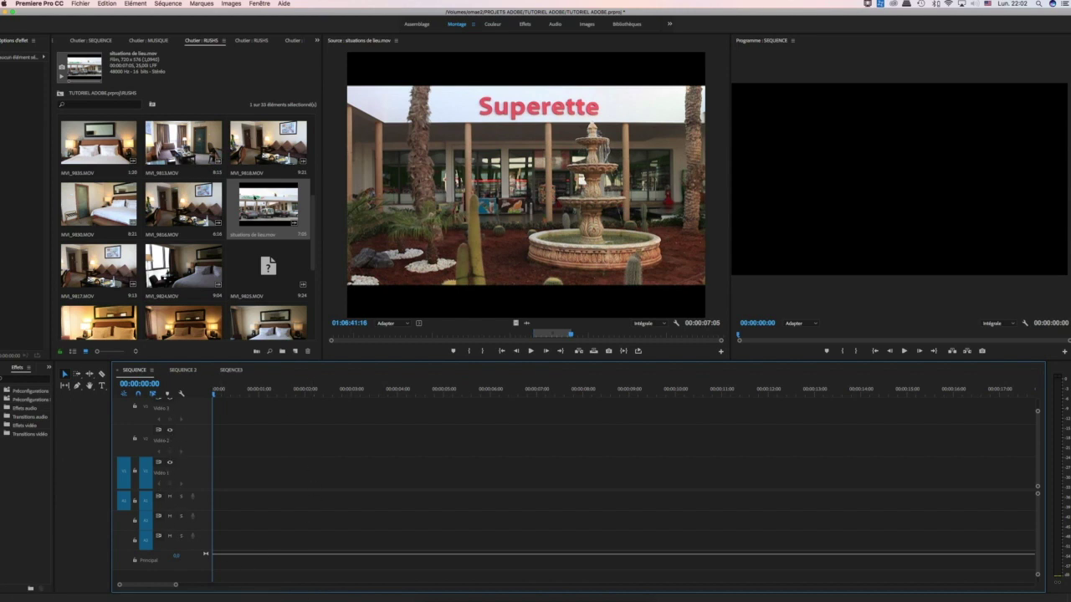
{"action": "left_click", "coordinate": [615, 344]}
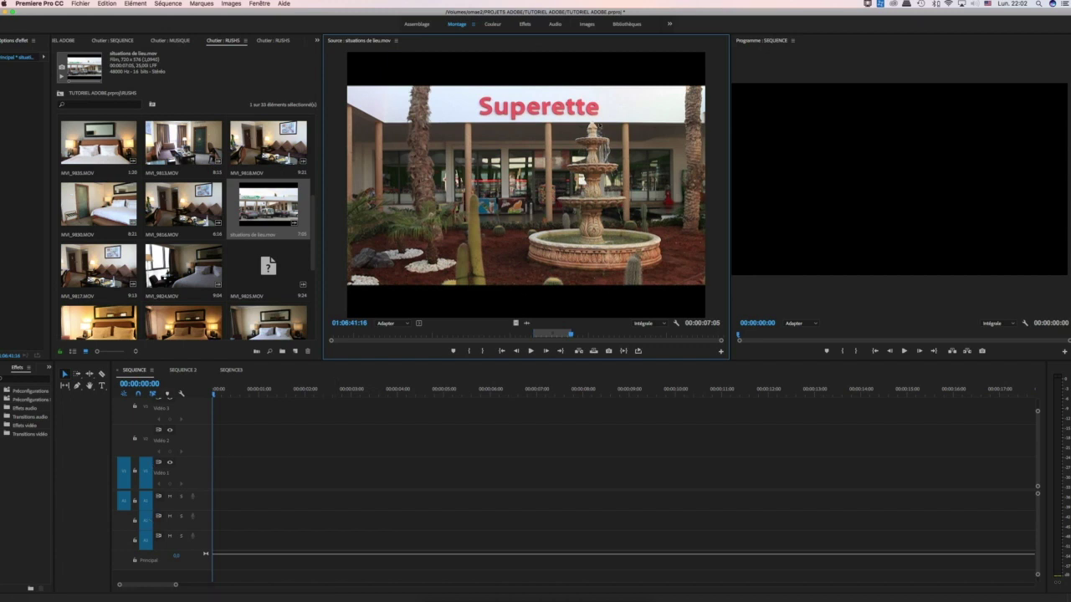
{"action": "left_click_drag", "start_coordinate": [507, 159], "coordinate": [245, 484]}
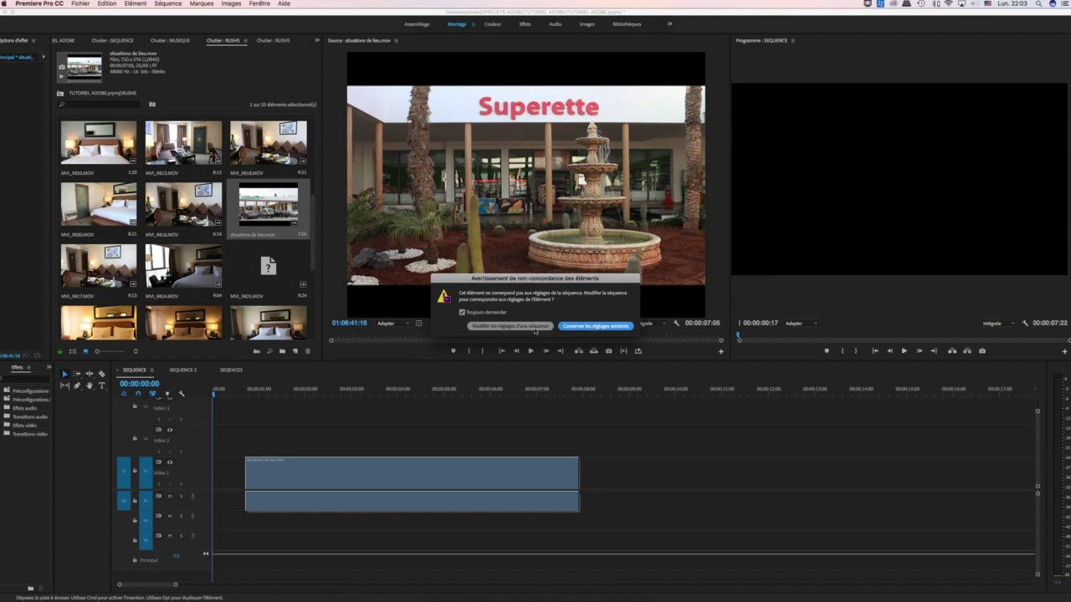
{"action": "left_click", "coordinate": [584, 328]}
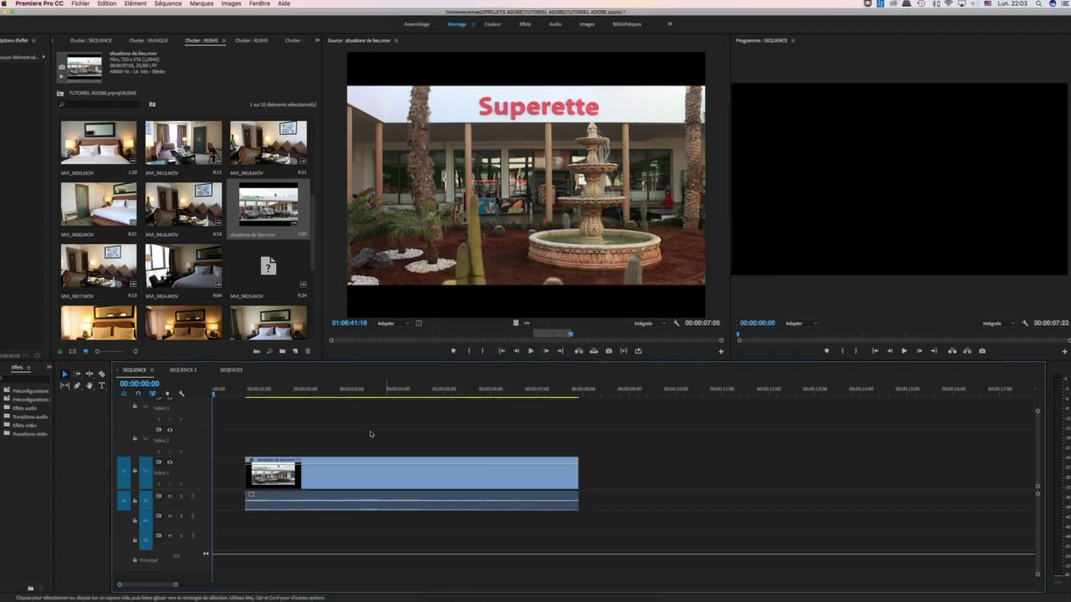
{"action": "left_click_drag", "start_coordinate": [280, 397], "coordinate": [466, 418]}
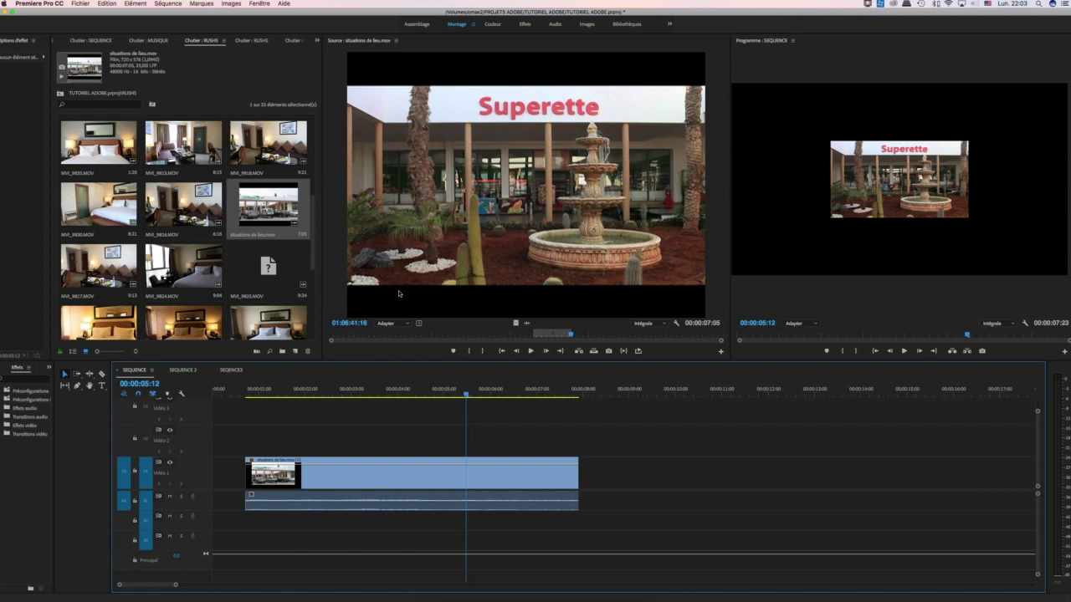
Save the project and move the sequence playhead to 00:00:02:01
{"action": "left_click", "coordinate": [112, 4]}
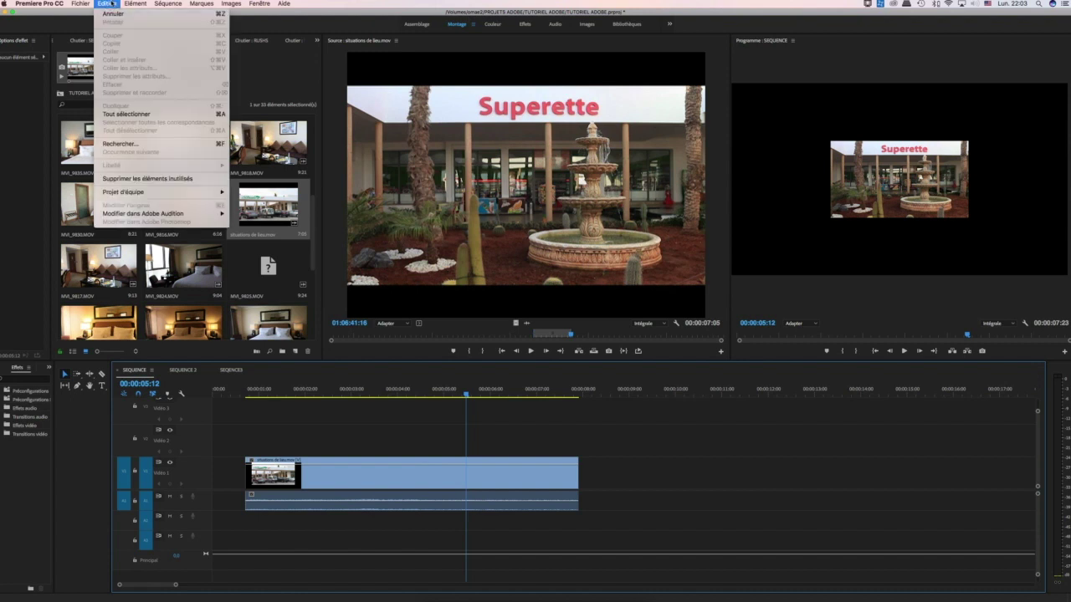
{"action": "mouse_move", "coordinate": [84, 4]}
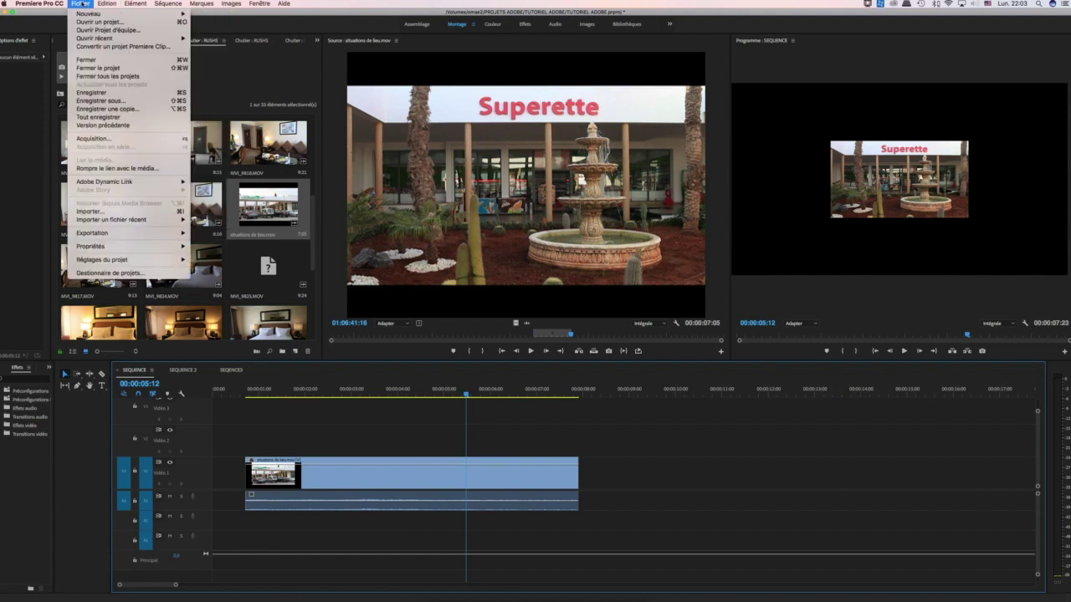
{"action": "left_click", "coordinate": [150, 94]}
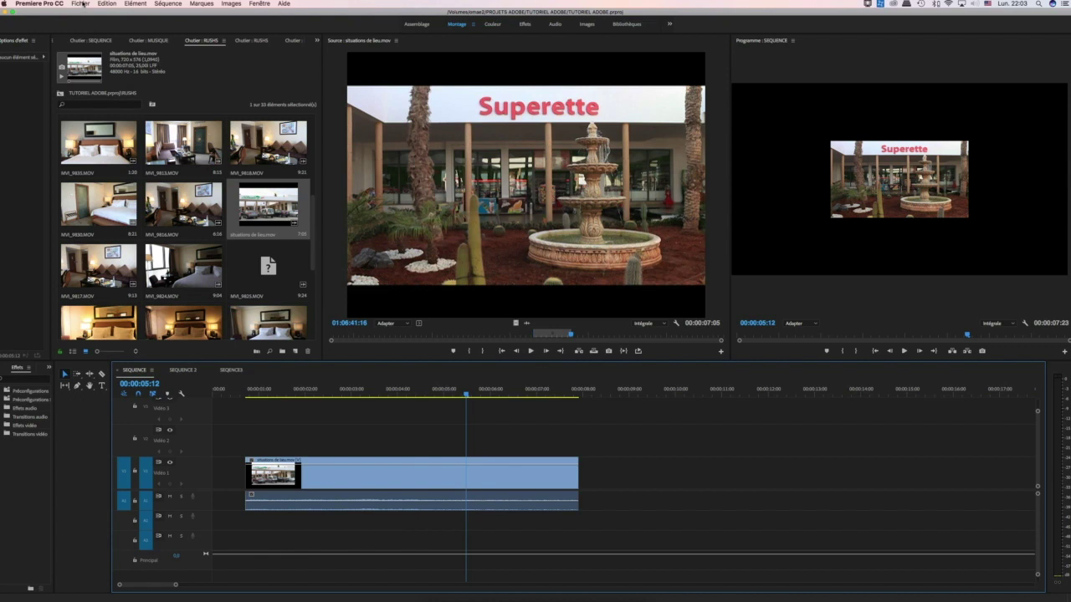
{"action": "left_click", "coordinate": [82, 3]}
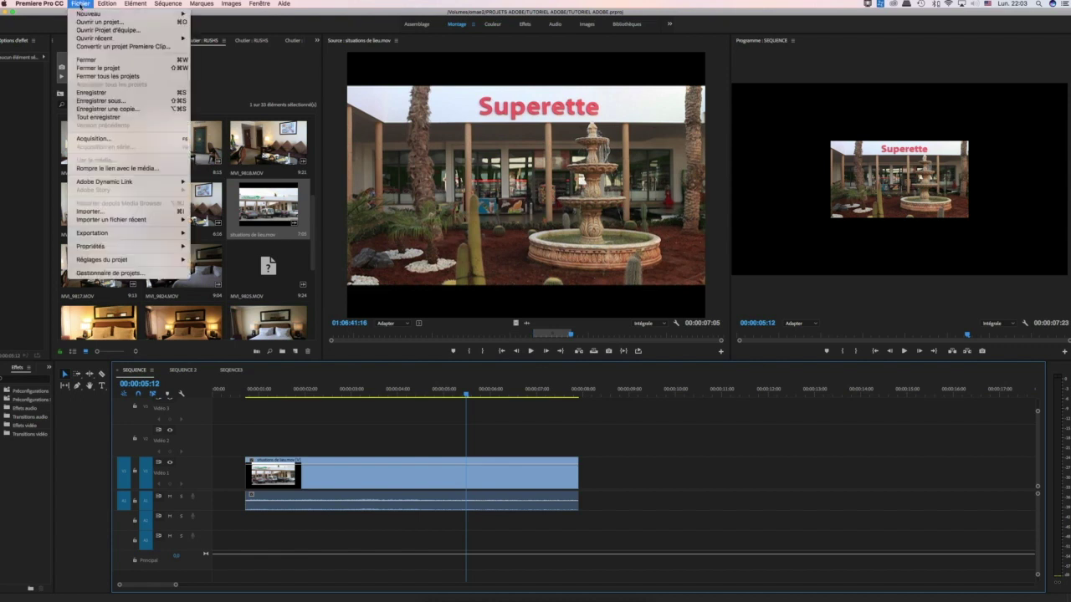
{"action": "left_click", "coordinate": [101, 94]}
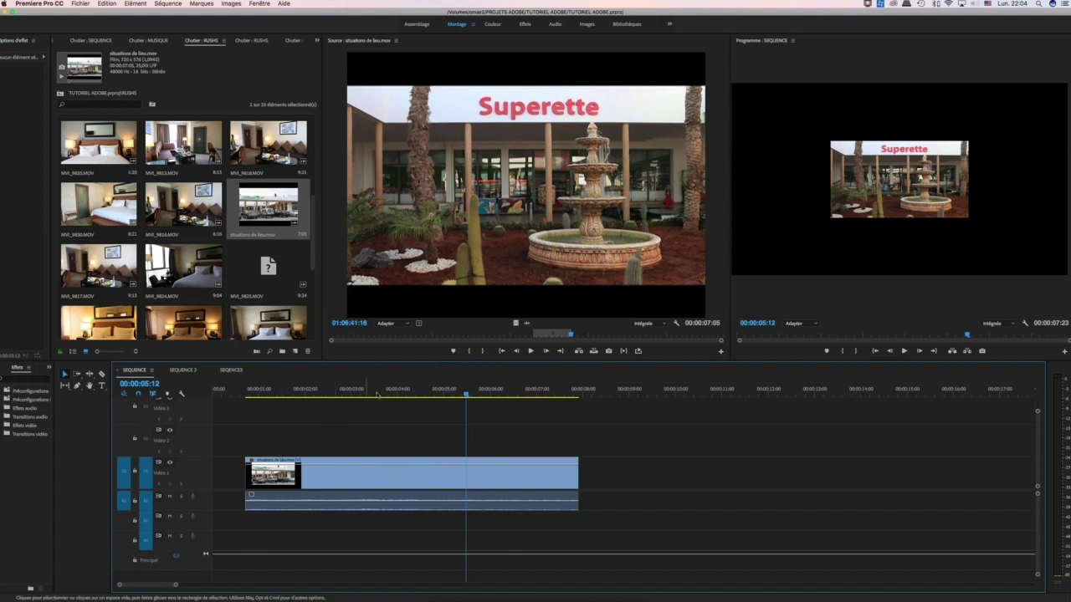
{"action": "left_click", "coordinate": [309, 394]}
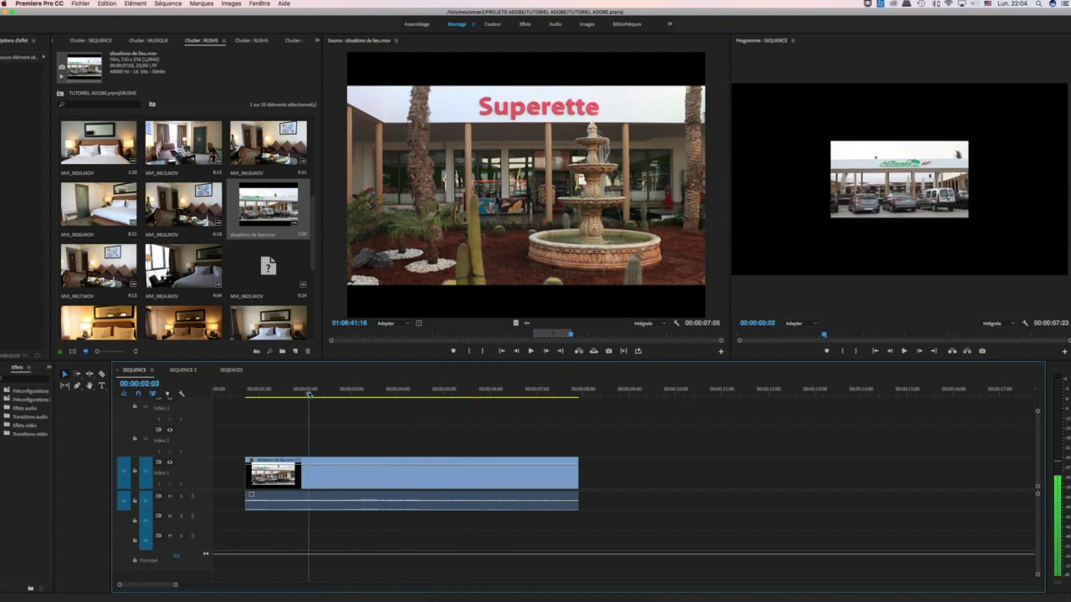
{"action": "left_click_drag", "start_coordinate": [309, 394], "coordinate": [307, 394]}
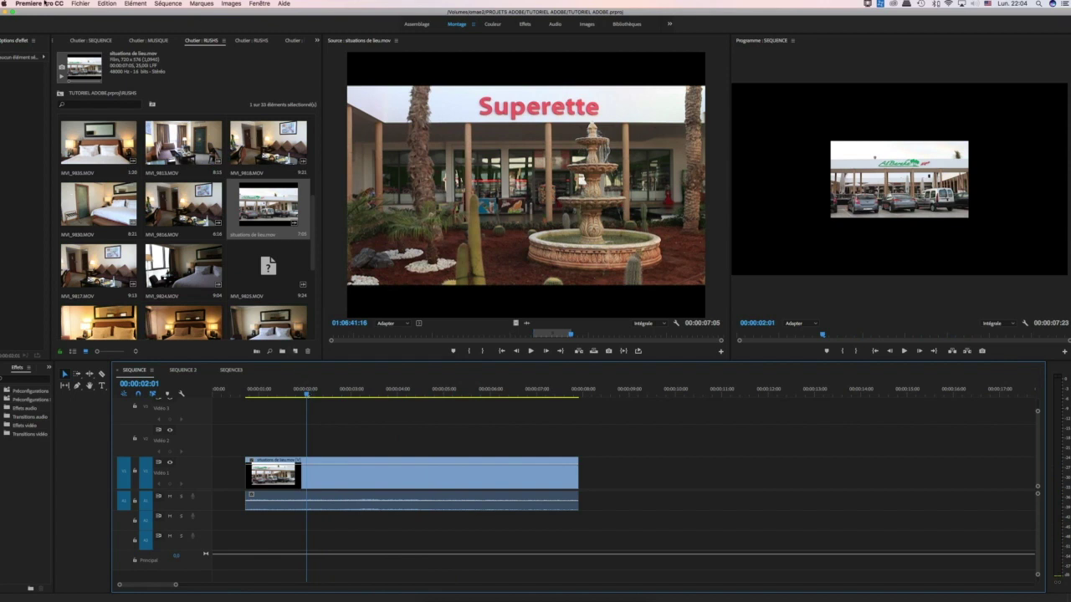
Review the automatic save preferences, including the save interval and maximum number of project versions, and accept the dialog
{"action": "left_click", "coordinate": [45, 4]}
{"action": "mouse_move", "coordinate": [49, 29]}
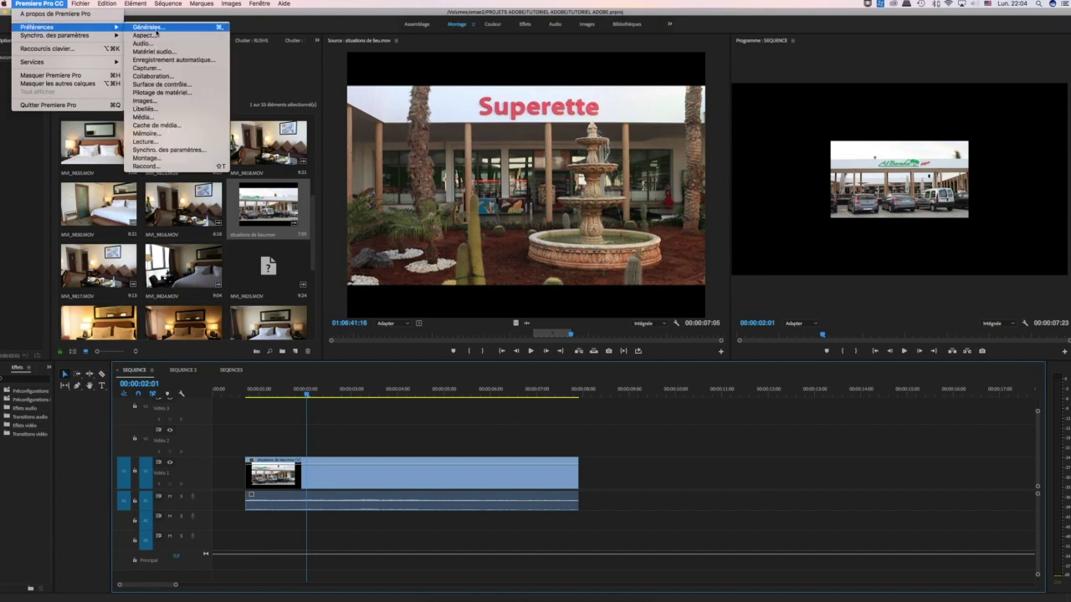
{"action": "left_click", "coordinate": [190, 60]}
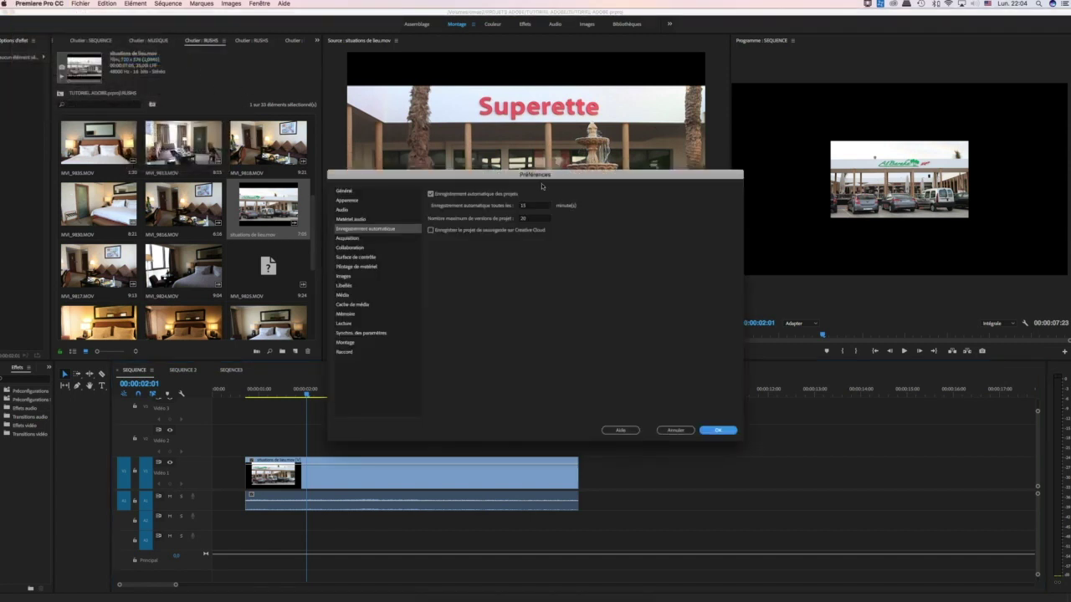
{"action": "left_click_drag", "start_coordinate": [542, 175], "coordinate": [449, 118]}
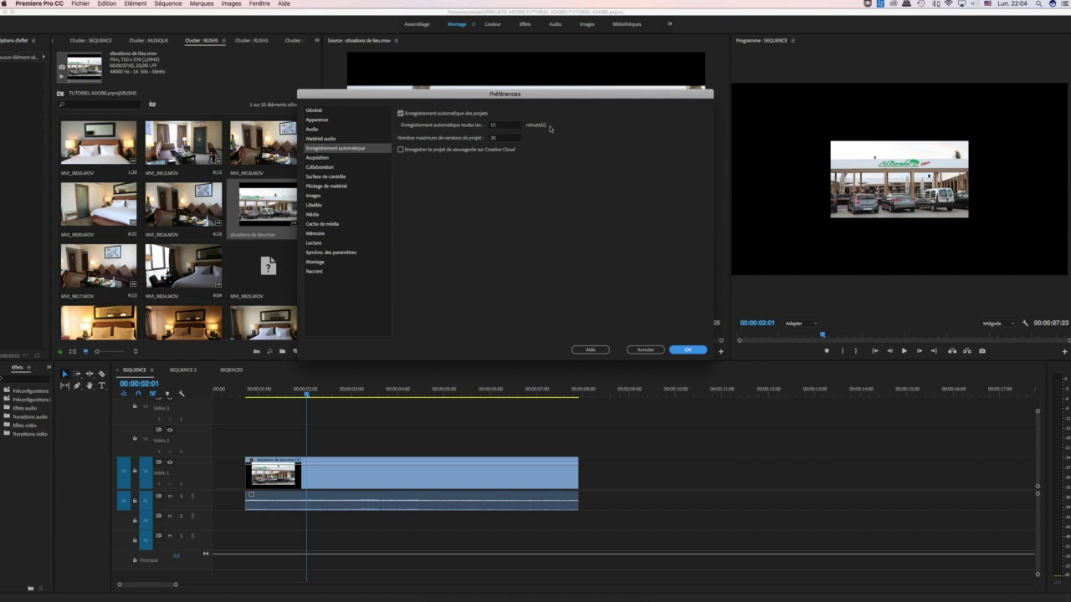
{"action": "left_click", "coordinate": [499, 125]}
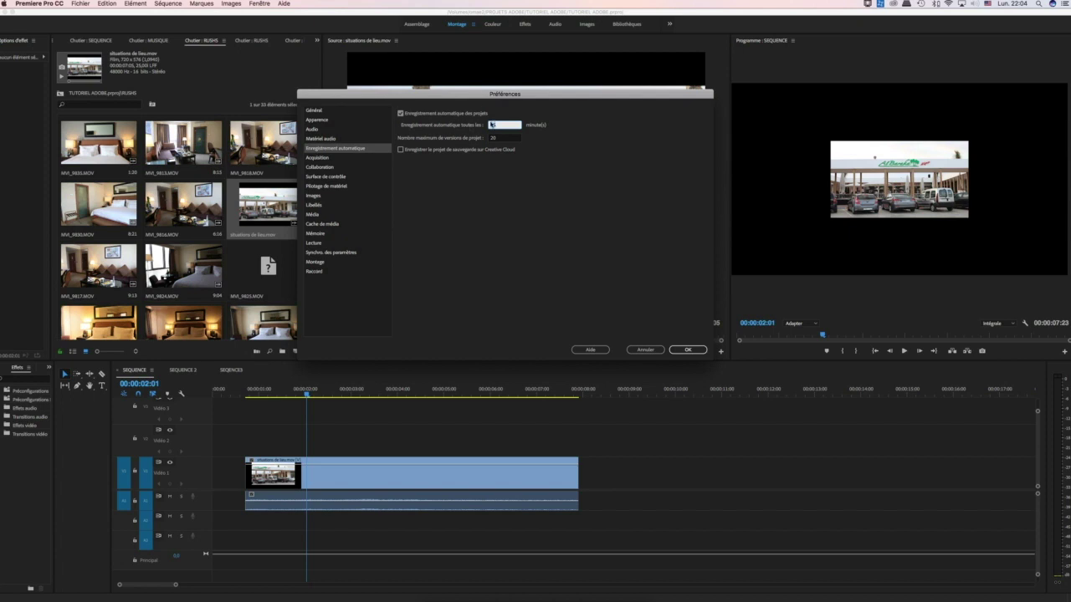
{"action": "left_click", "coordinate": [500, 125]}
{"action": "left_click", "coordinate": [514, 166]}
{"action": "left_click", "coordinate": [684, 350]}
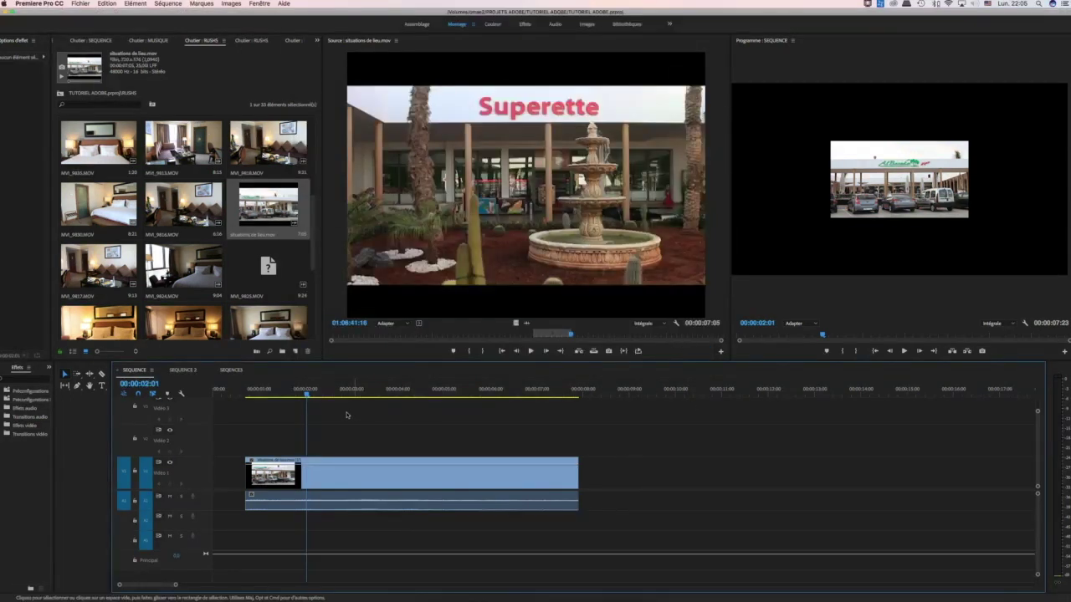
Scrub through the situations de lieu.mov clip in the sequence, select it and leave the playhead at 00:00:01:10
{"action": "left_click_drag", "start_coordinate": [318, 395], "coordinate": [356, 395]}
{"action": "left_click", "coordinate": [391, 407]}
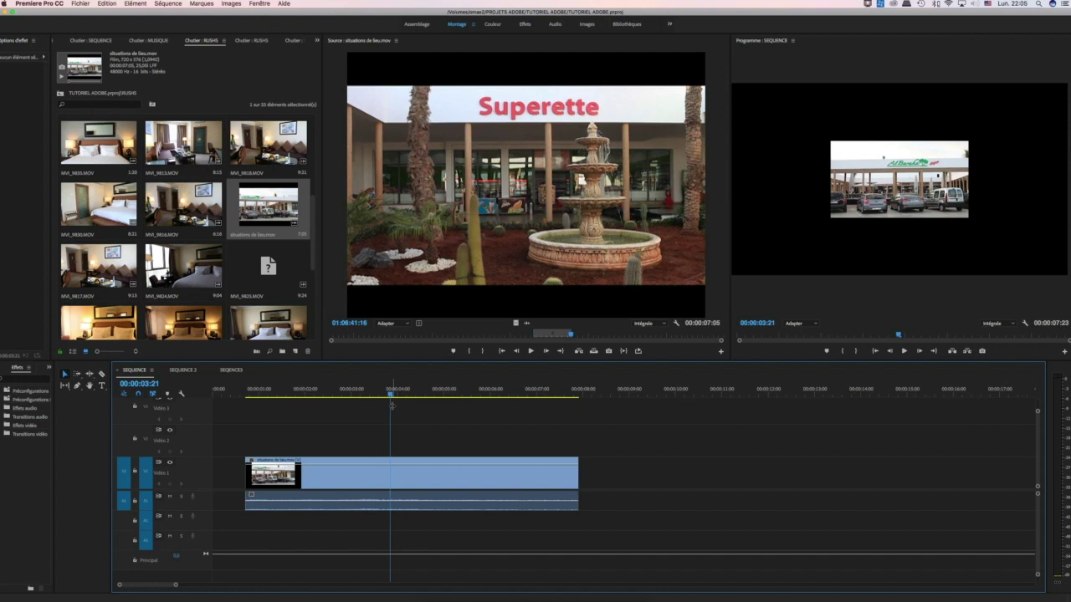
{"action": "left_click", "coordinate": [310, 407]}
{"action": "left_click", "coordinate": [285, 406]}
{"action": "left_click", "coordinate": [309, 477]}
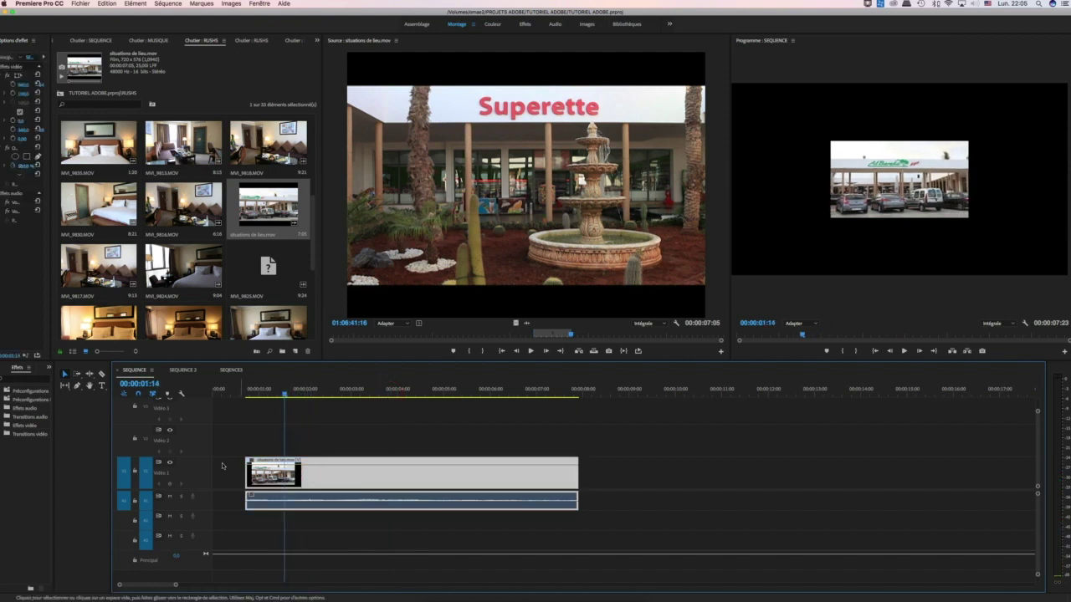
{"action": "mouse_move", "coordinate": [277, 472]}
{"action": "left_mouse_down"}
{"action": "mouse_move", "coordinate": [249, 470]}
{"action": "mouse_move", "coordinate": [293, 470]}
{"action": "mouse_move", "coordinate": [277, 471]}
{"action": "left_mouse_up"}
{"action": "mouse_move", "coordinate": [289, 393]}
{"action": "left_mouse_down"}
{"action": "mouse_move", "coordinate": [322, 399]}
{"action": "mouse_move", "coordinate": [277, 393]}
{"action": "left_mouse_up"}
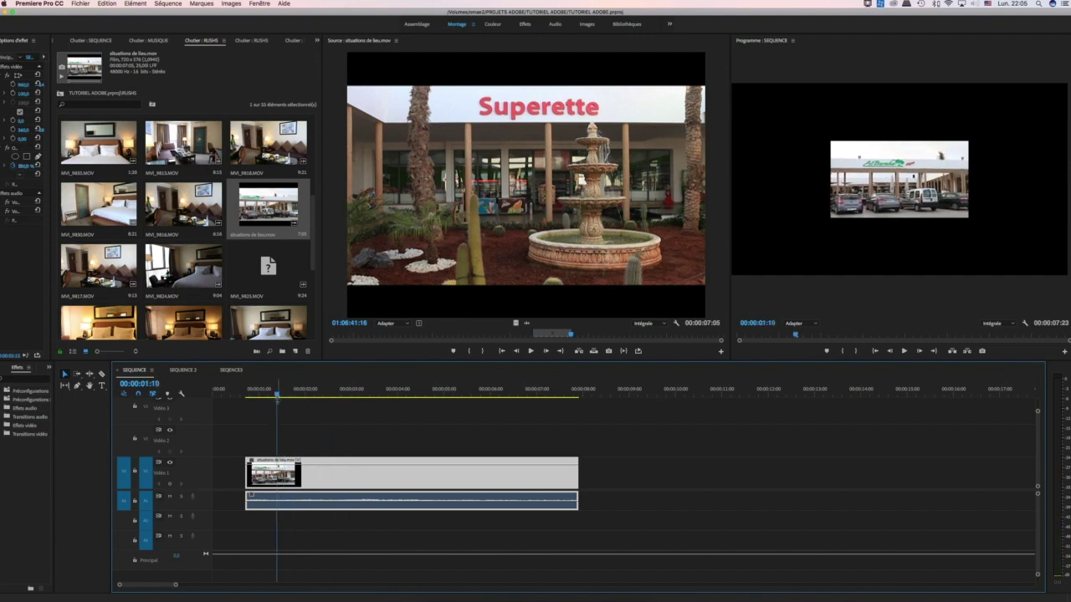
Move the situations de lieu.mov clip about 10 frames earlier in the sequence and increase the height of the audio tracks
{"action": "left_click_drag", "start_coordinate": [287, 470], "coordinate": [268, 471]}
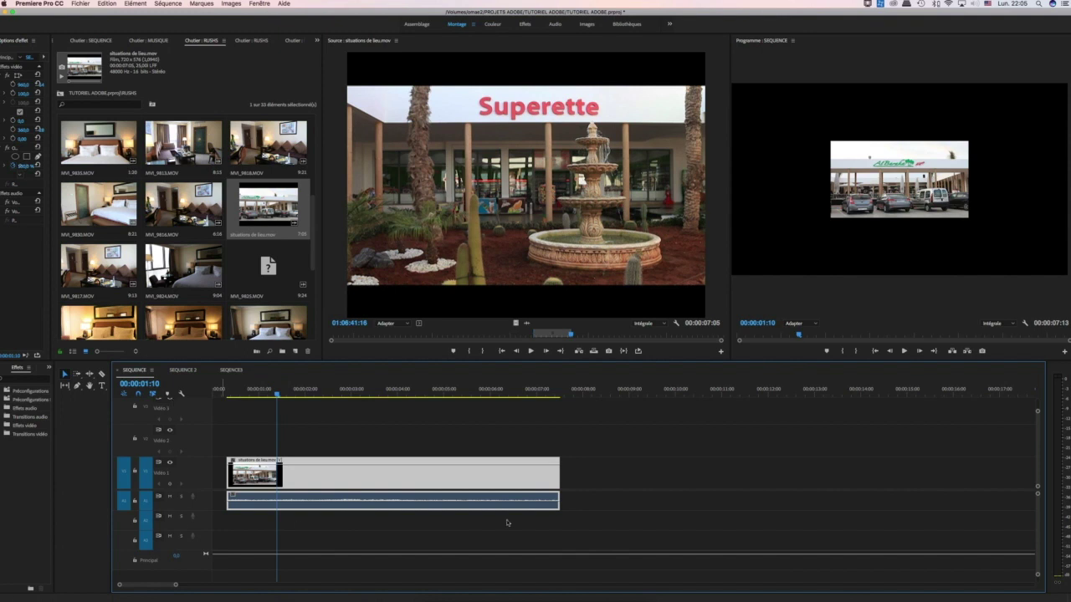
{"action": "scroll", "coordinate": [1041, 499], "scroll_direction": "up", "scroll_amount": 5}
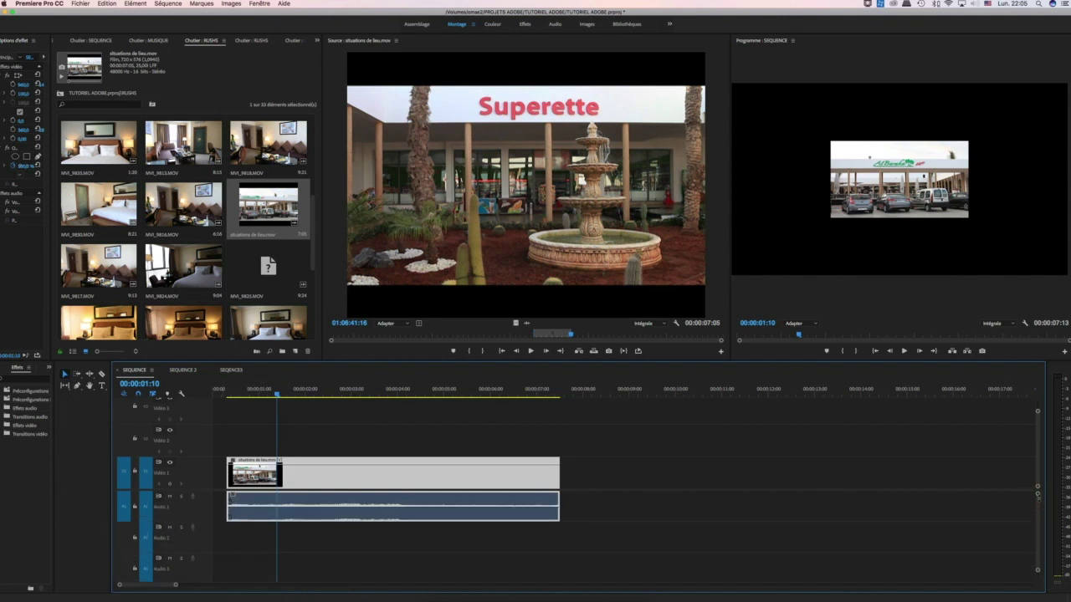
Enlarge the Video 1 and Audio 1 tracks and raise the divider between the video and audio tracks
{"action": "scroll", "coordinate": [1039, 494], "scroll_direction": "down", "scroll_amount": 5}
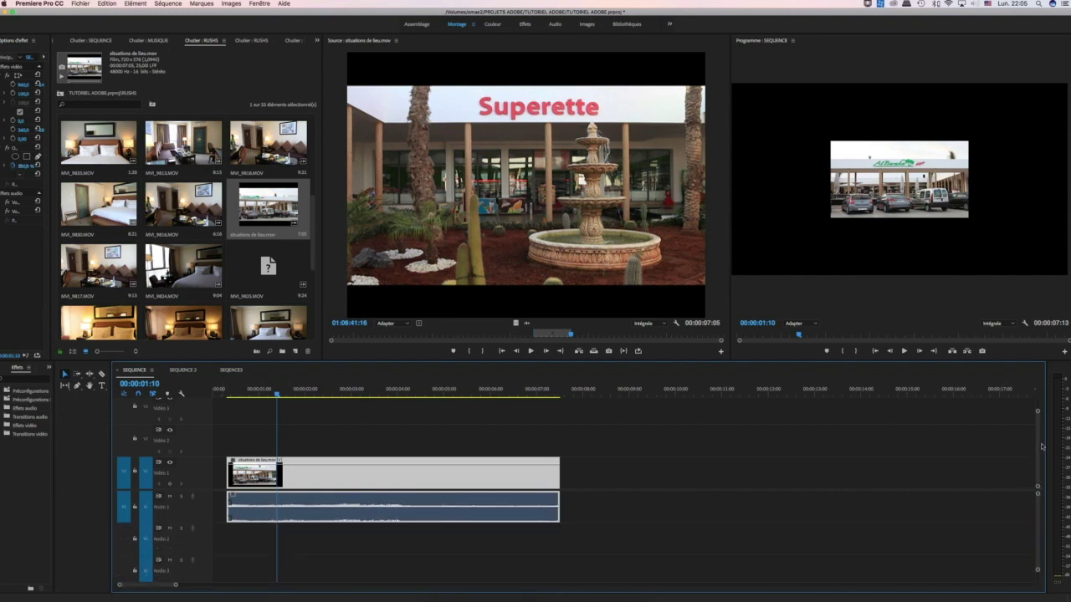
{"action": "scroll", "coordinate": [1038, 413], "scroll_direction": "up", "scroll_amount": 5}
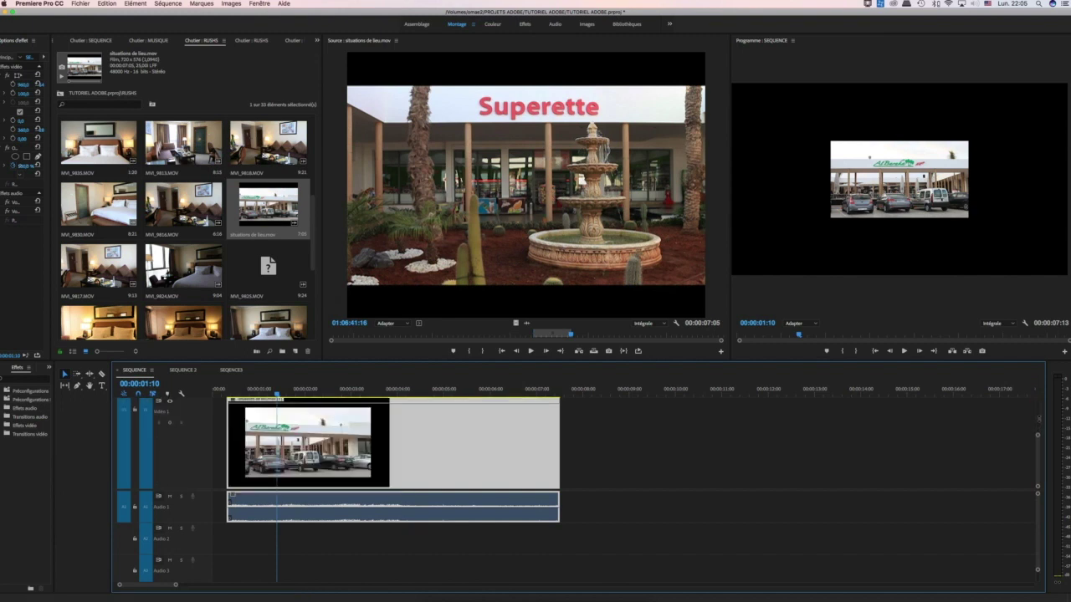
{"action": "mouse_move", "coordinate": [159, 427]}
{"action": "left_mouse_down"}
{"action": "mouse_move", "coordinate": [159, 403]}
{"action": "mouse_move", "coordinate": [159, 427]}
{"action": "left_mouse_up"}
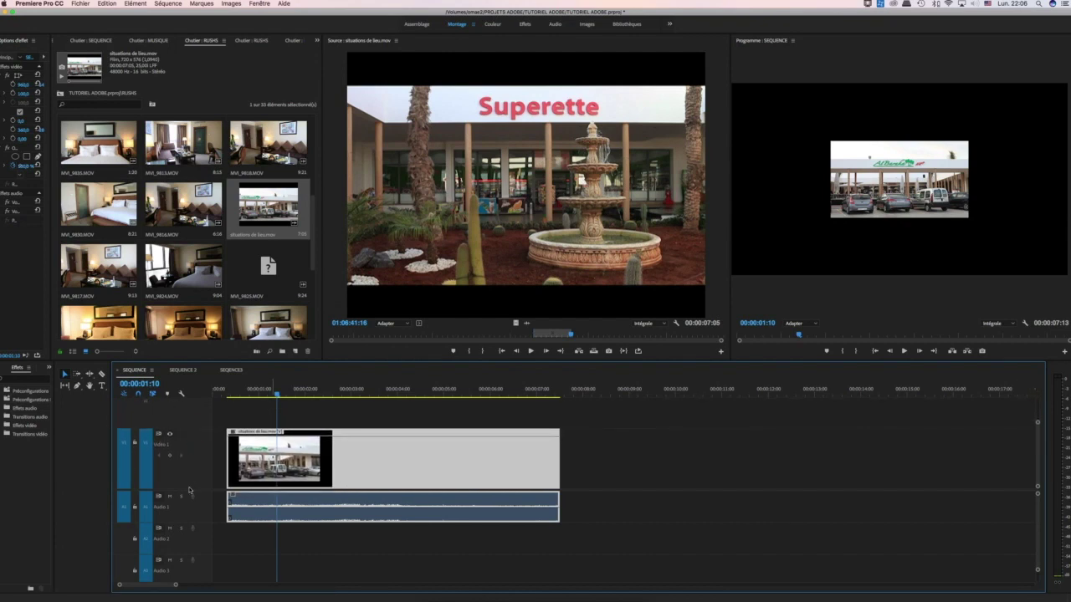
{"action": "left_click_drag", "start_coordinate": [190, 491], "coordinate": [194, 451]}
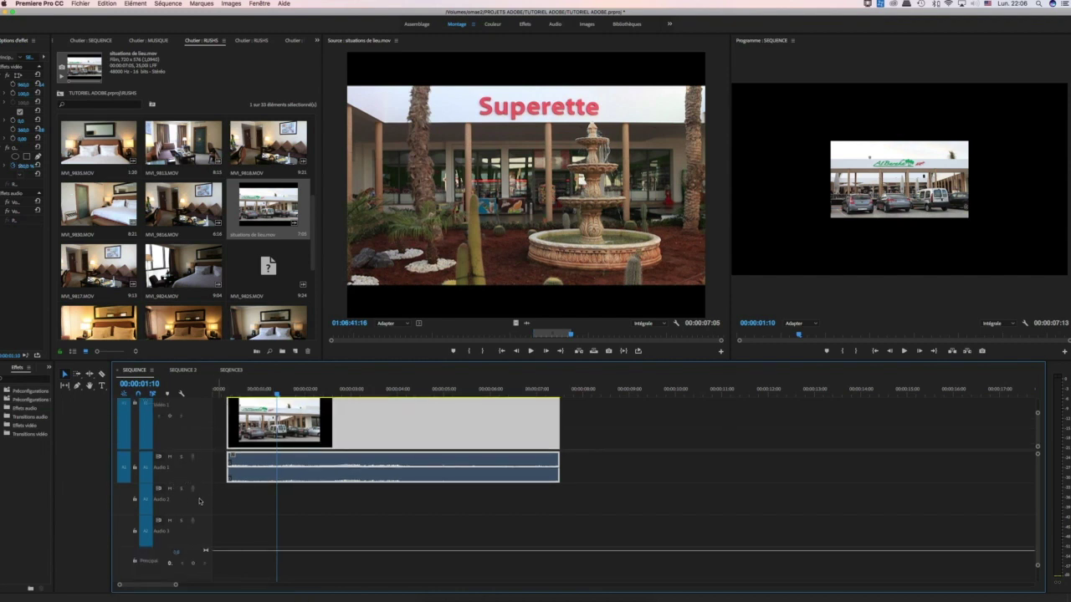
{"action": "mouse_move", "coordinate": [200, 486]}
{"action": "left_mouse_down"}
{"action": "mouse_move", "coordinate": [203, 452]}
{"action": "mouse_move", "coordinate": [187, 495]}
{"action": "left_mouse_up"}
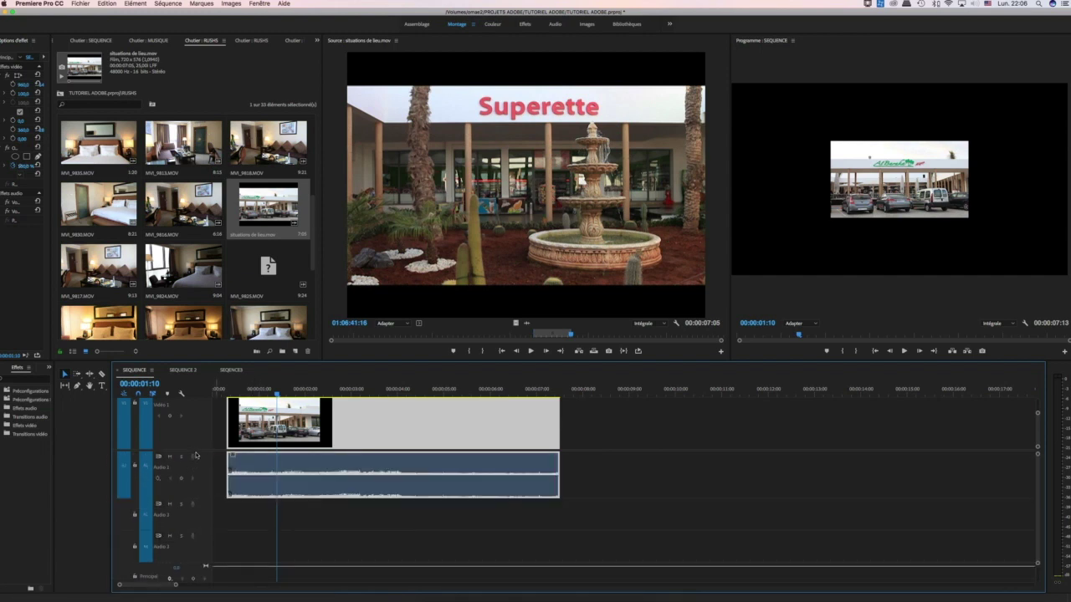
Readjust the video/audio divider and the track heights, leaving Video 1 taller than a slightly reduced Audio 1
{"action": "left_click_drag", "start_coordinate": [198, 452], "coordinate": [197, 481]}
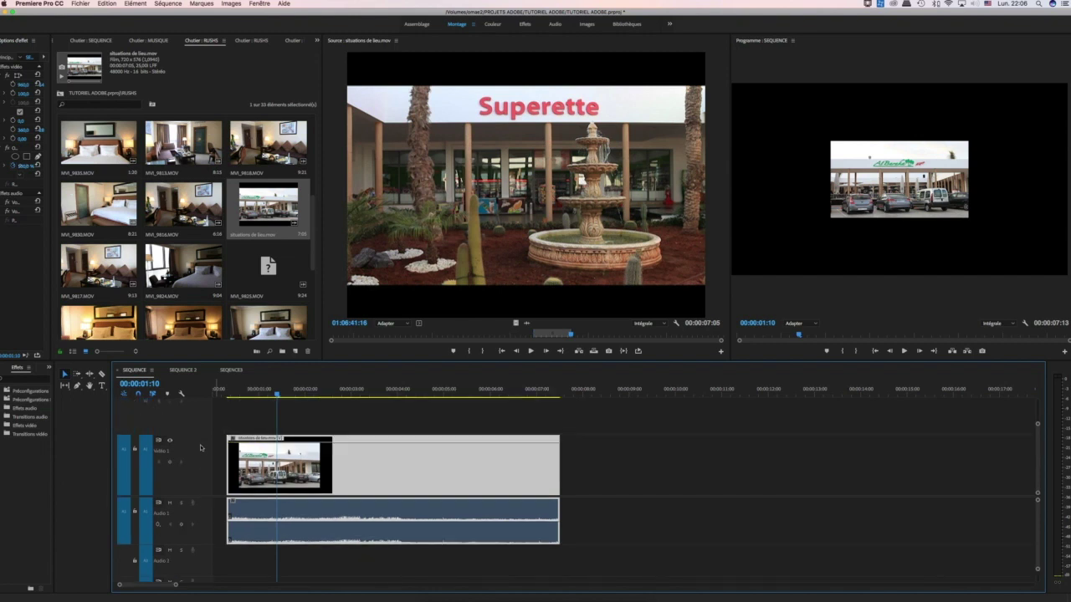
{"action": "left_click_drag", "start_coordinate": [200, 436], "coordinate": [193, 492]}
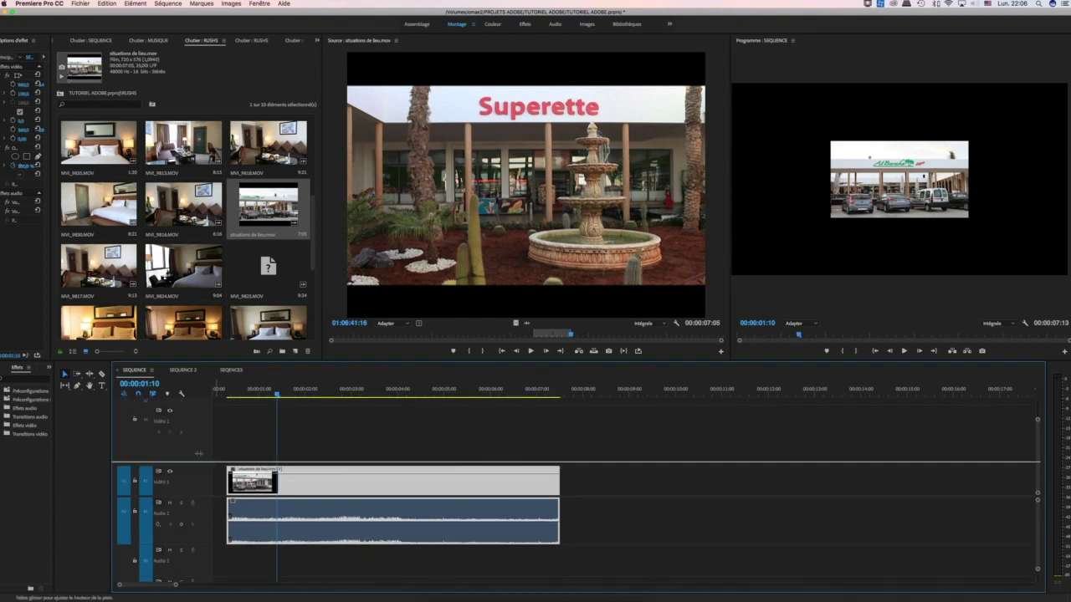
{"action": "left_click_drag", "start_coordinate": [198, 452], "coordinate": [198, 441]}
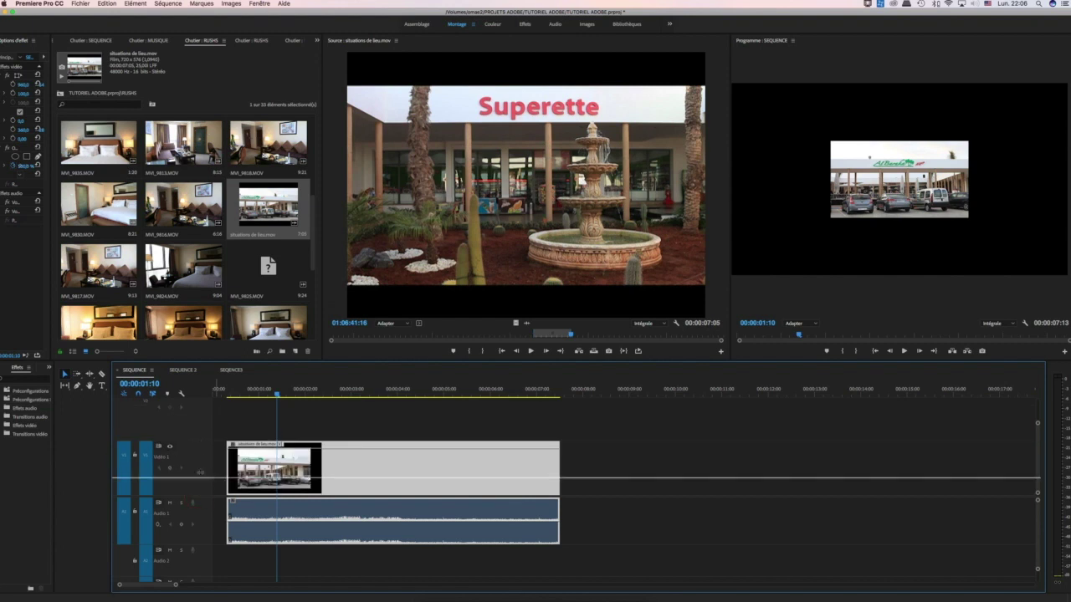
{"action": "scroll", "coordinate": [192, 497], "scroll_direction": "down", "scroll_amount": 1}
{"action": "left_click_drag", "start_coordinate": [190, 514], "coordinate": [193, 499]}
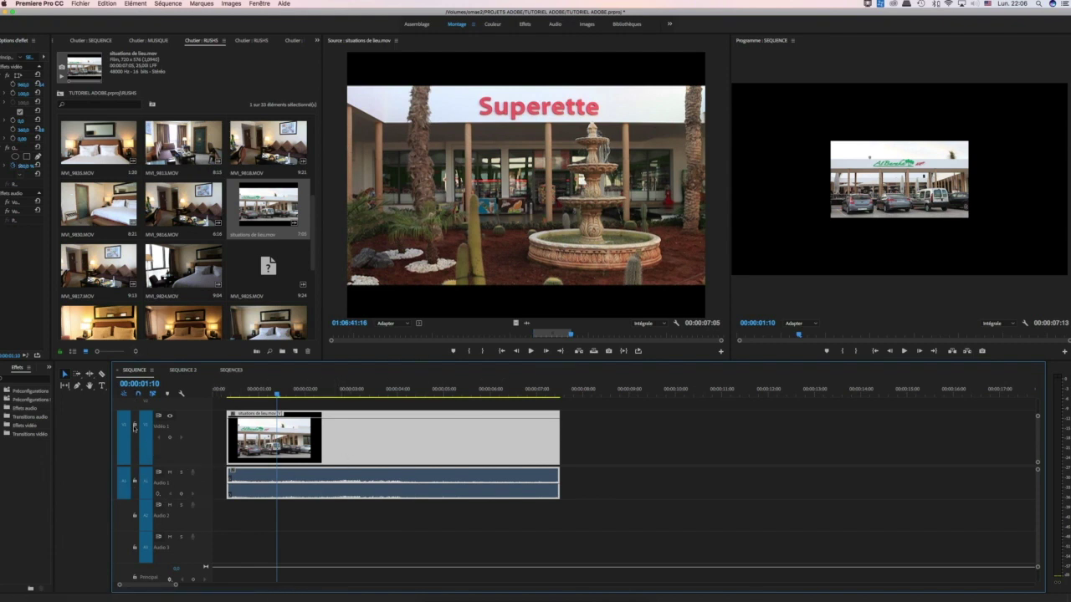
Turn off the Video 1 track output, scrub the sequence to 00:00:02:04 and lower the divider between the video and audio tracks
{"action": "left_click", "coordinate": [170, 416]}
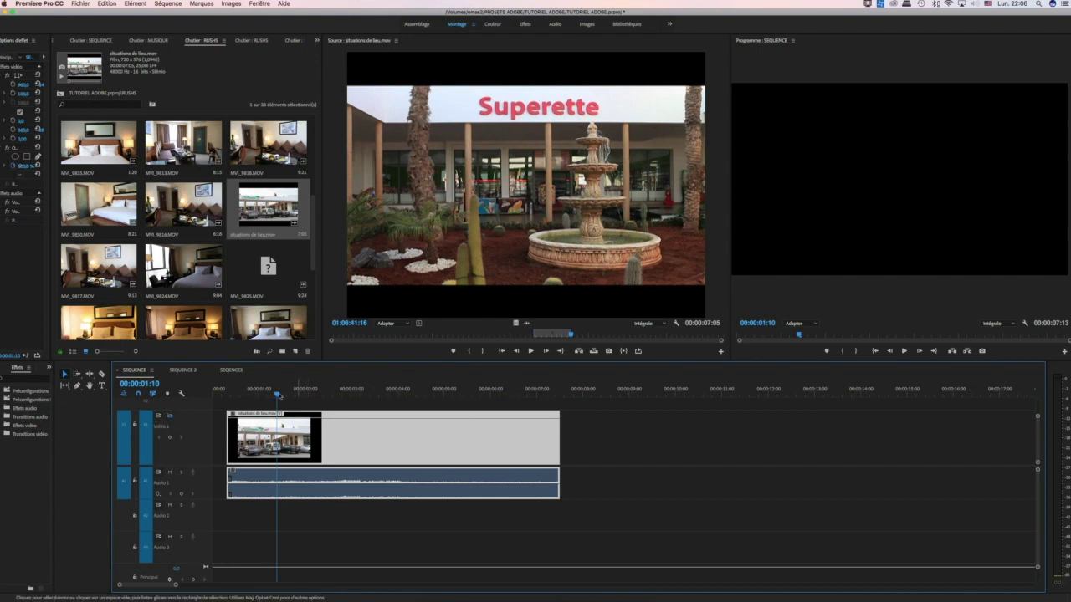
{"action": "left_click_drag", "start_coordinate": [277, 392], "coordinate": [286, 392]}
{"action": "key", "text": "ctrl+z"}
{"action": "key", "text": "ctrl+shift+z"}
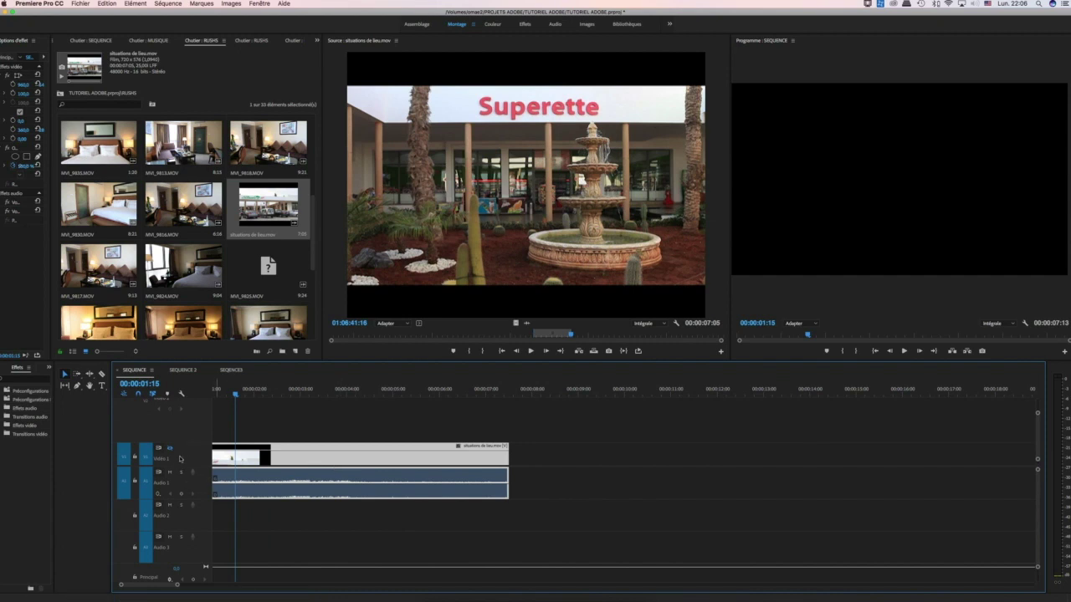
{"action": "left_click_drag", "start_coordinate": [176, 471], "coordinate": [176, 492]}
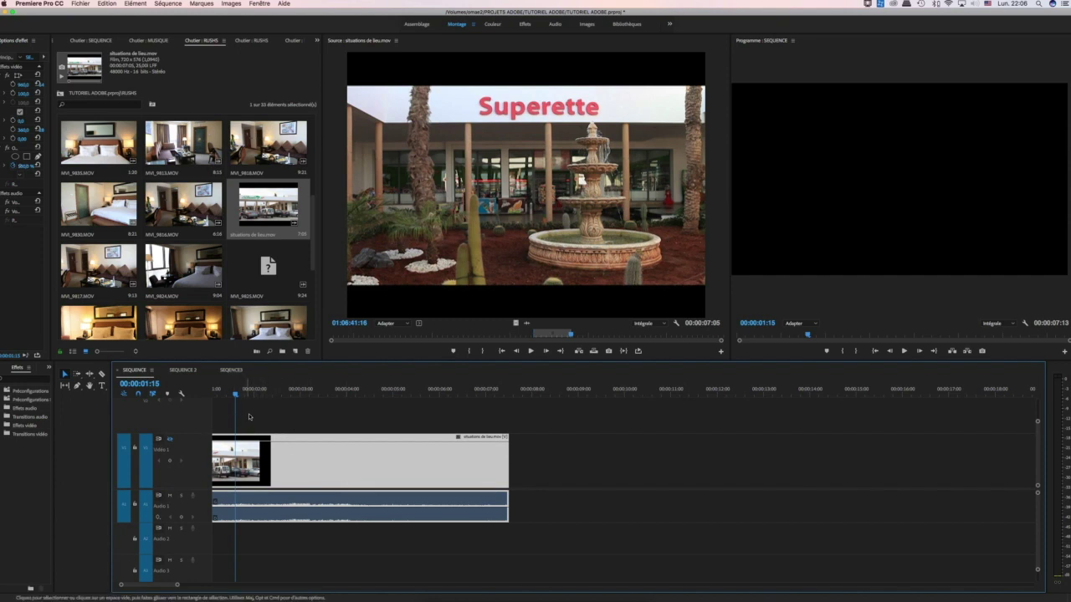
{"action": "left_click_drag", "start_coordinate": [237, 390], "coordinate": [261, 391]}
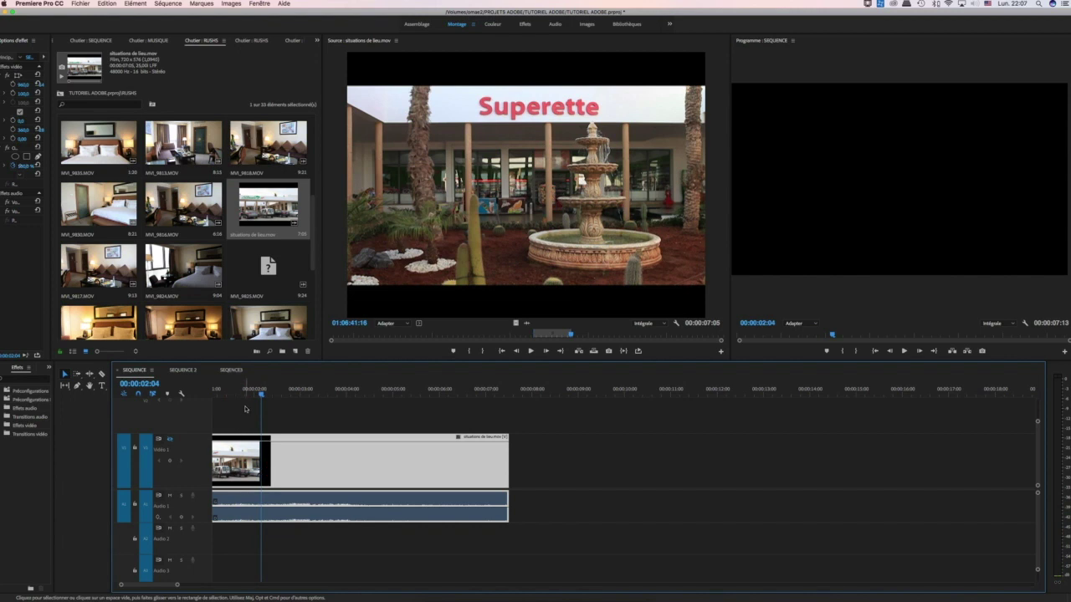
Place the MVI_9824.MOV rush on Video 2 and Audio 2, starting at about 00:00:01:11, and reduce the video track heights
{"action": "left_click", "coordinate": [178, 251]}
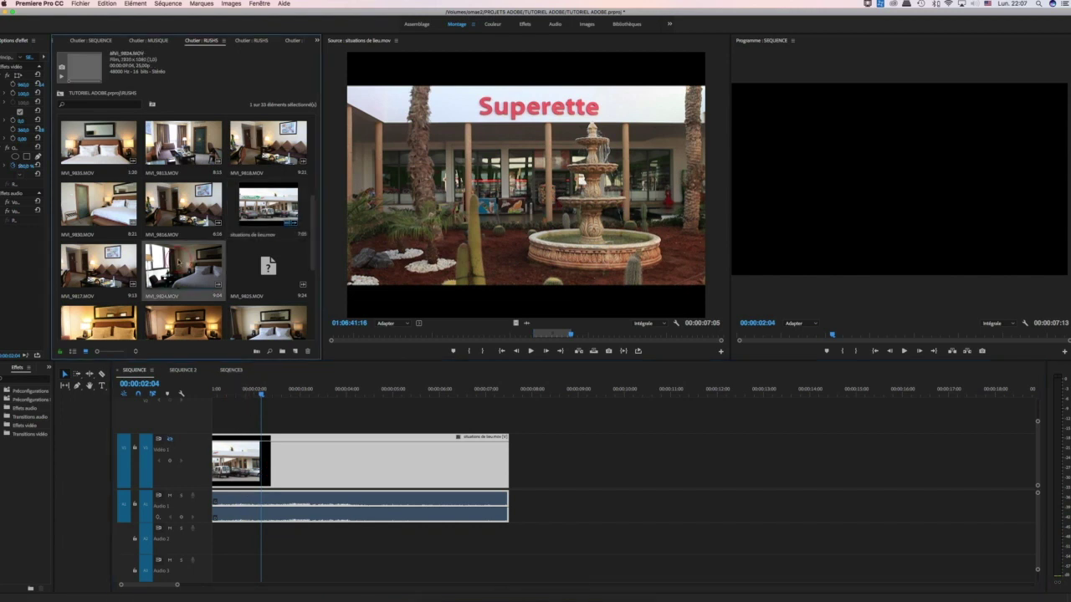
{"action": "left_click_drag", "start_coordinate": [229, 307], "coordinate": [230, 413]}
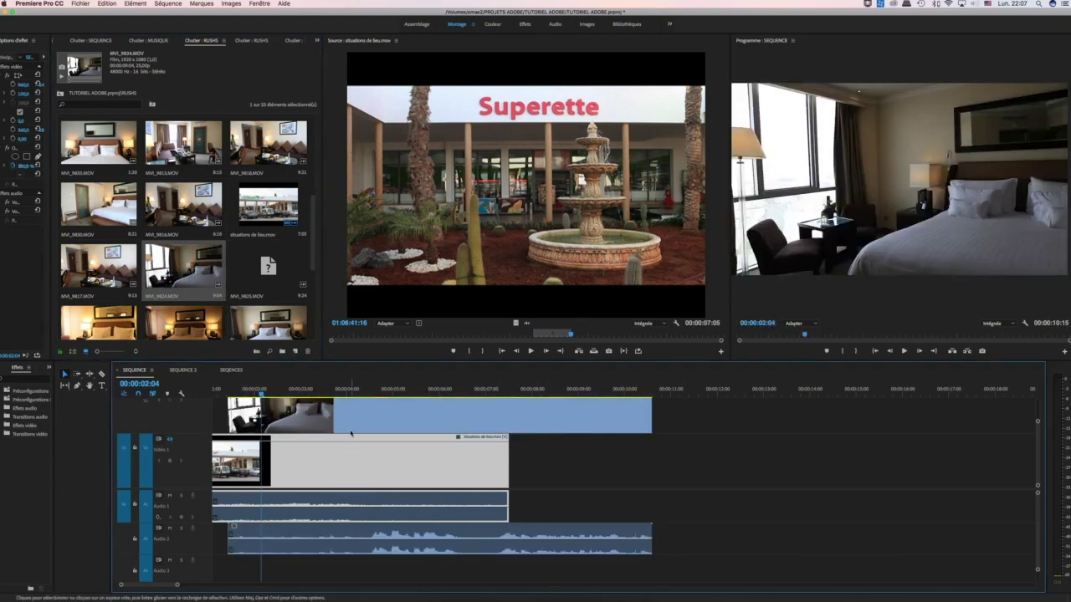
{"action": "left_click_drag", "start_coordinate": [1036, 422], "coordinate": [1037, 406]}
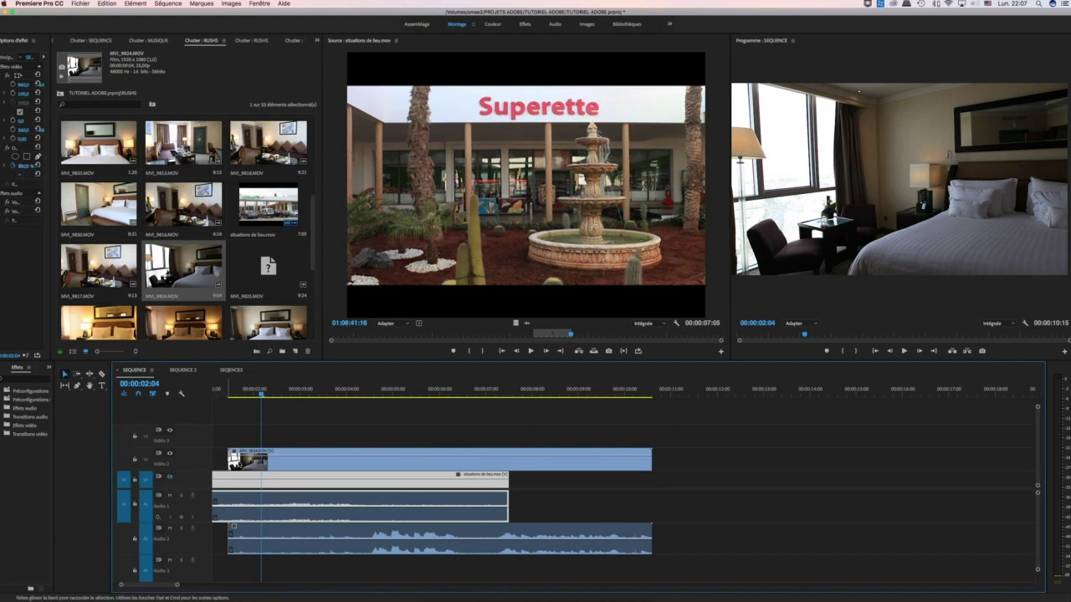
Move the MVI_9824.MOV clip on Video 2 about 8 frames later and turn the Video 1 output back on
{"action": "left_click", "coordinate": [251, 461]}
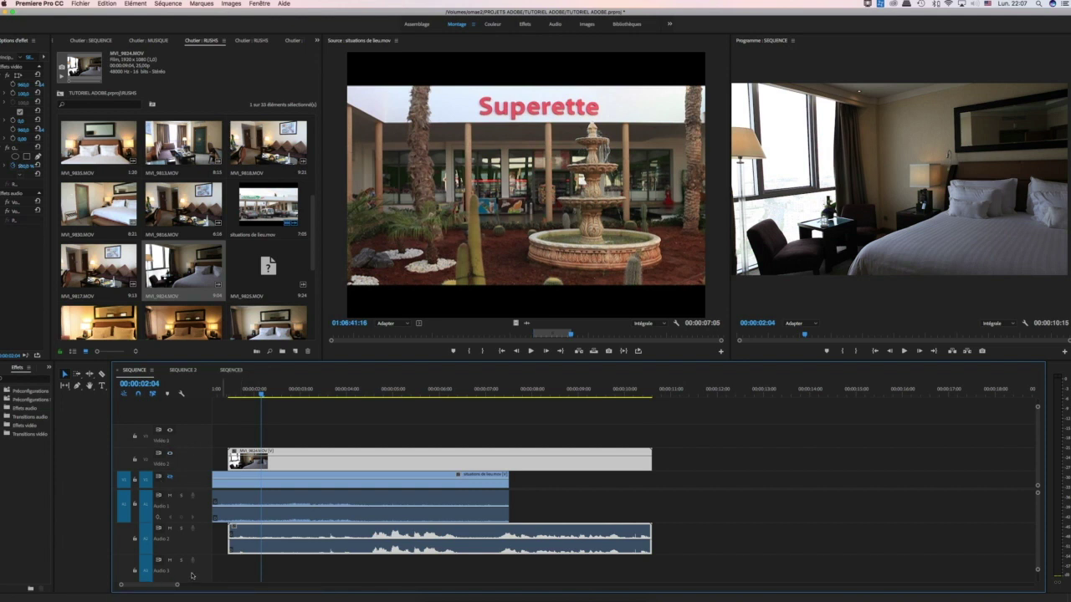
{"action": "left_click", "coordinate": [294, 511]}
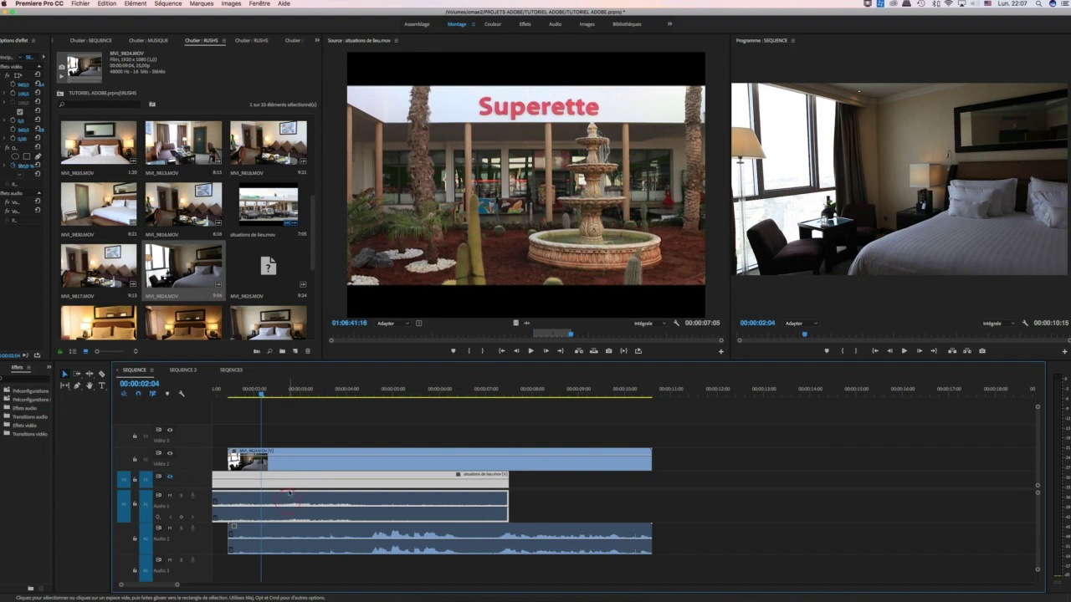
{"action": "left_click", "coordinate": [274, 530]}
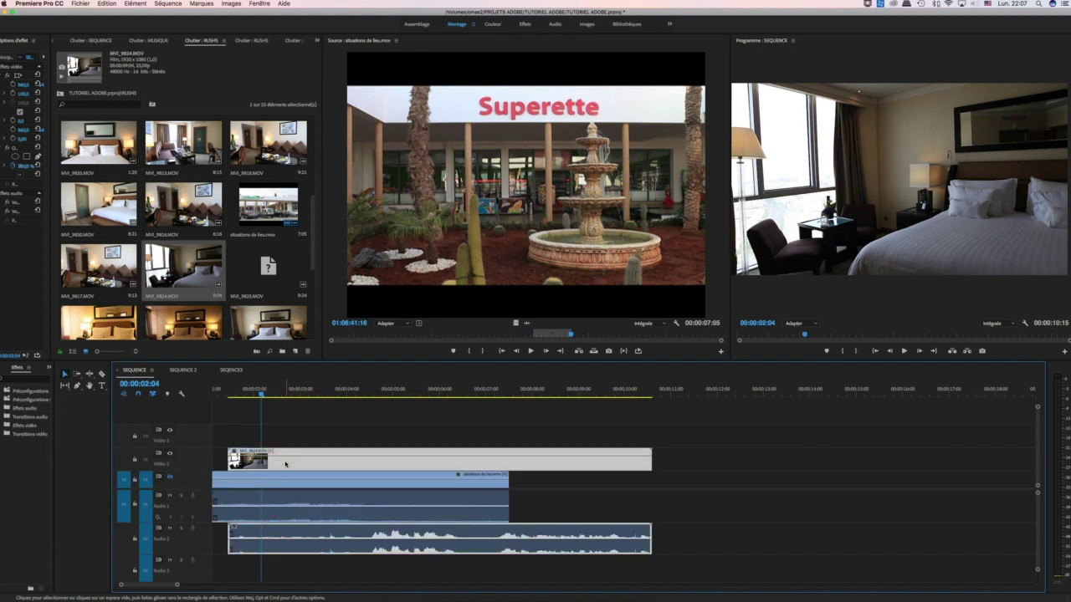
{"action": "mouse_move", "coordinate": [286, 464]}
{"action": "left_mouse_down"}
{"action": "mouse_move", "coordinate": [326, 465]}
{"action": "mouse_move", "coordinate": [284, 465]}
{"action": "mouse_move", "coordinate": [297, 465]}
{"action": "left_mouse_up"}
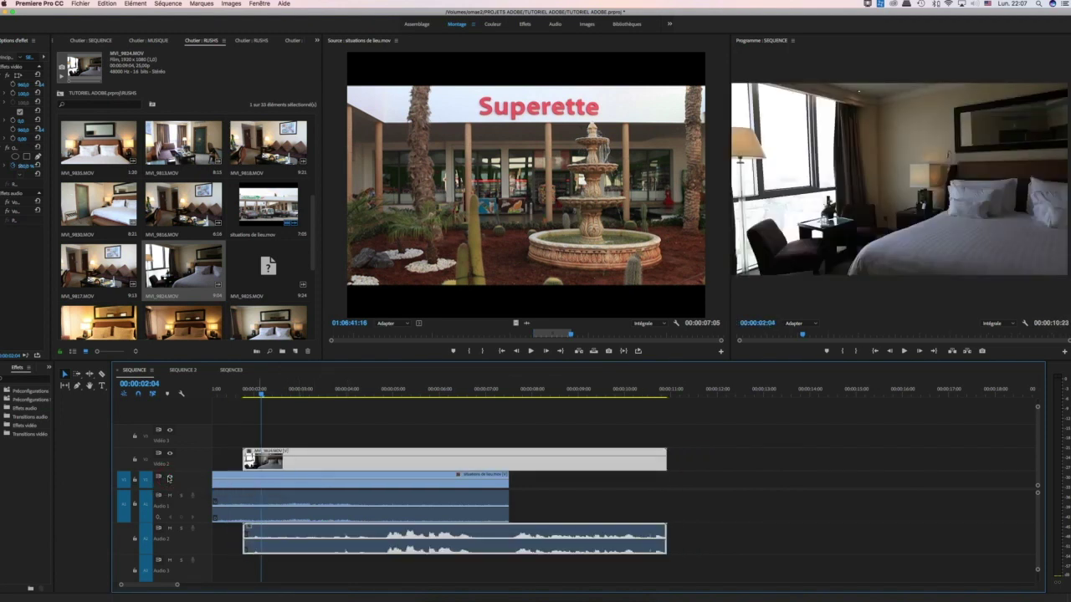
Lock the Video 1 track, try to select its situations de lieu.mov clip, and unlock the track
{"action": "left_click", "coordinate": [133, 480]}
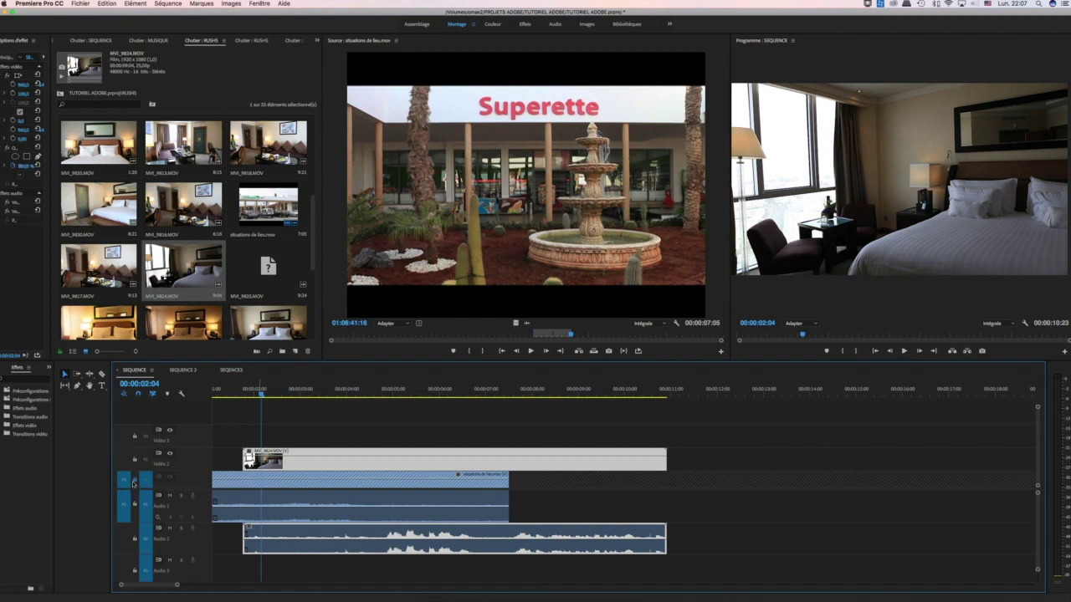
{"action": "left_click", "coordinate": [269, 485]}
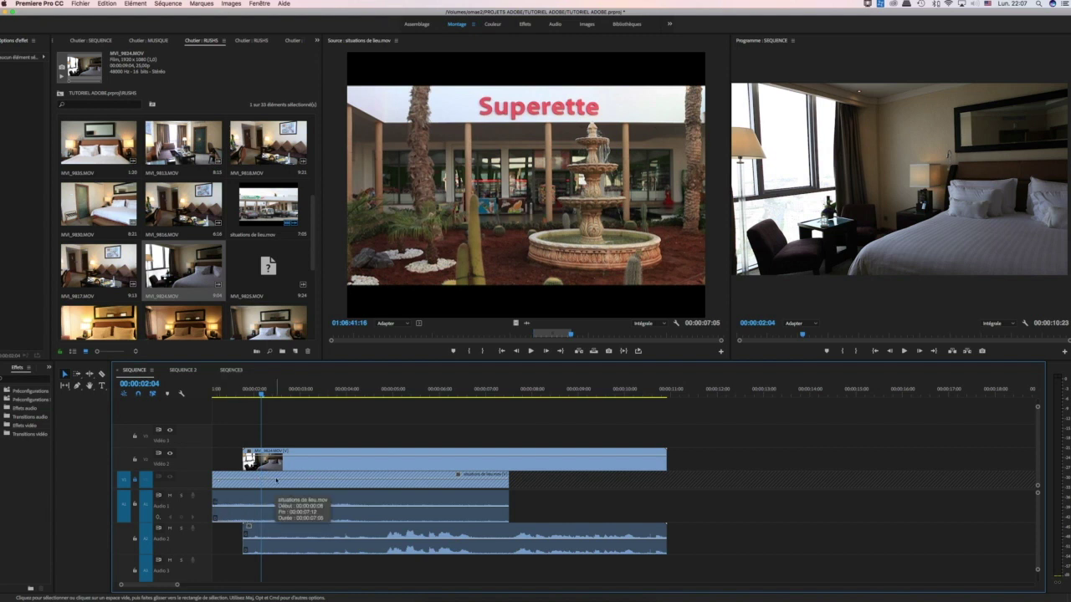
{"action": "left_click", "coordinate": [135, 482]}
Test mute and solo on Audio 1, switching both off again, and play the sequence up to 00:00:03:09
{"action": "left_click", "coordinate": [170, 497]}
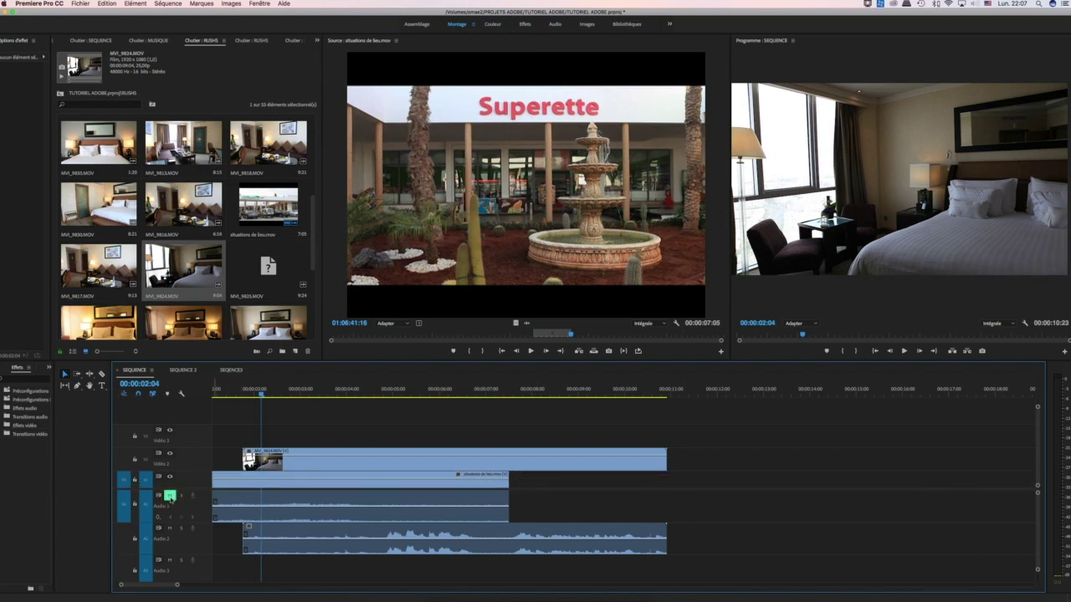
{"action": "left_click_drag", "start_coordinate": [262, 396], "coordinate": [252, 397]}
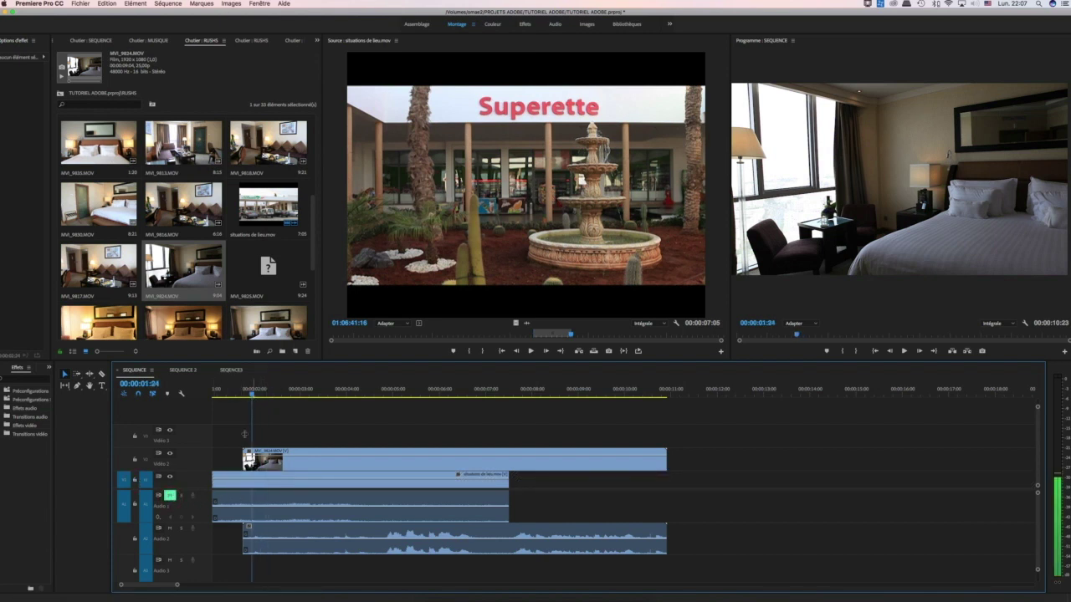
{"action": "left_click", "coordinate": [173, 497]}
{"action": "left_click", "coordinate": [181, 496]}
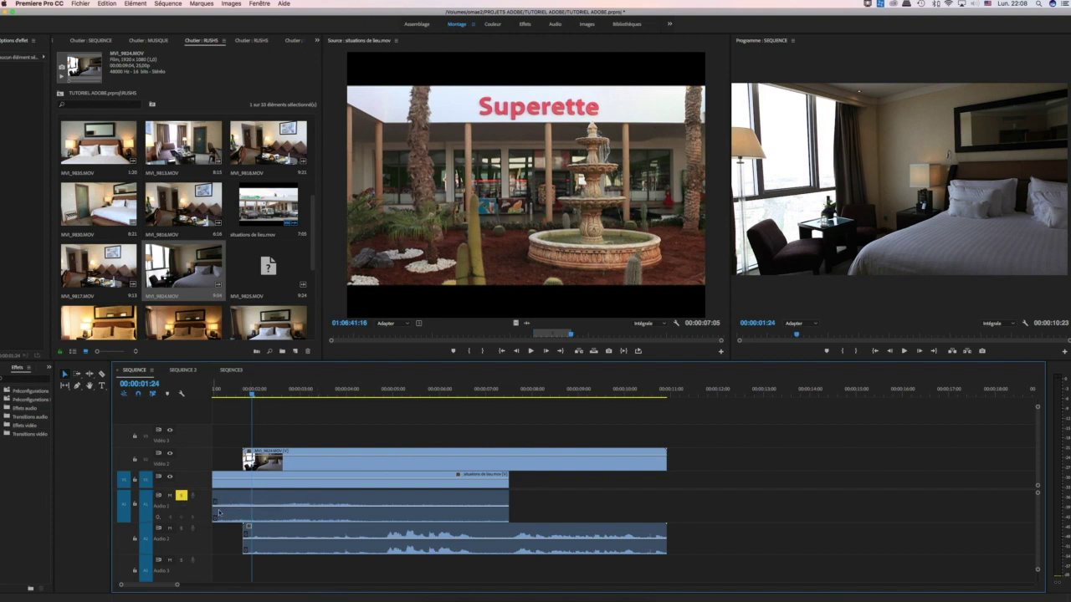
{"action": "left_click", "coordinate": [182, 497]}
{"action": "key", "text": "space"}
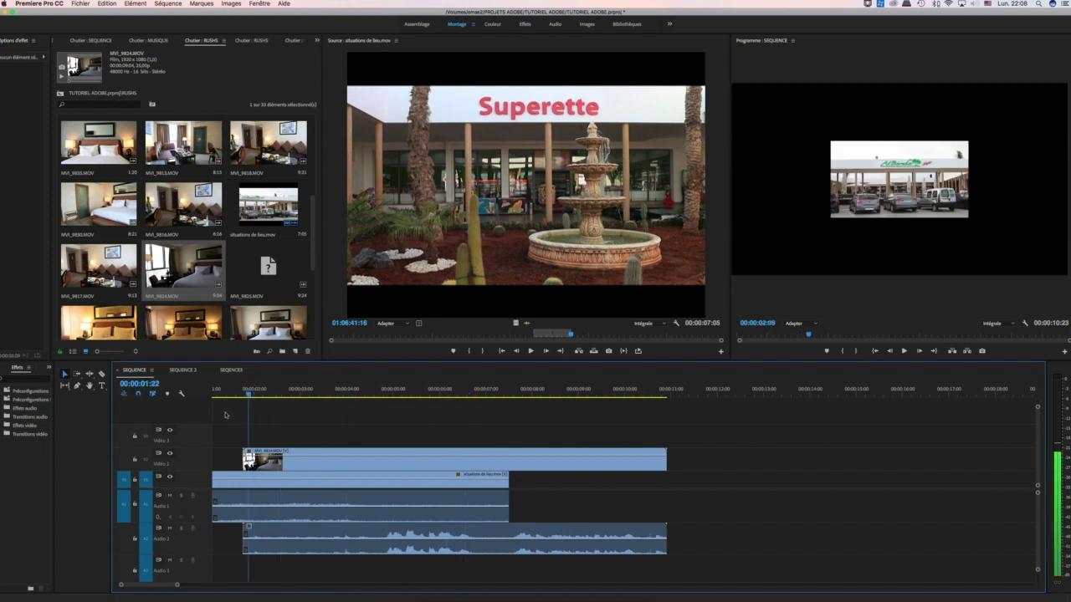
{"action": "key", "text": "space"}
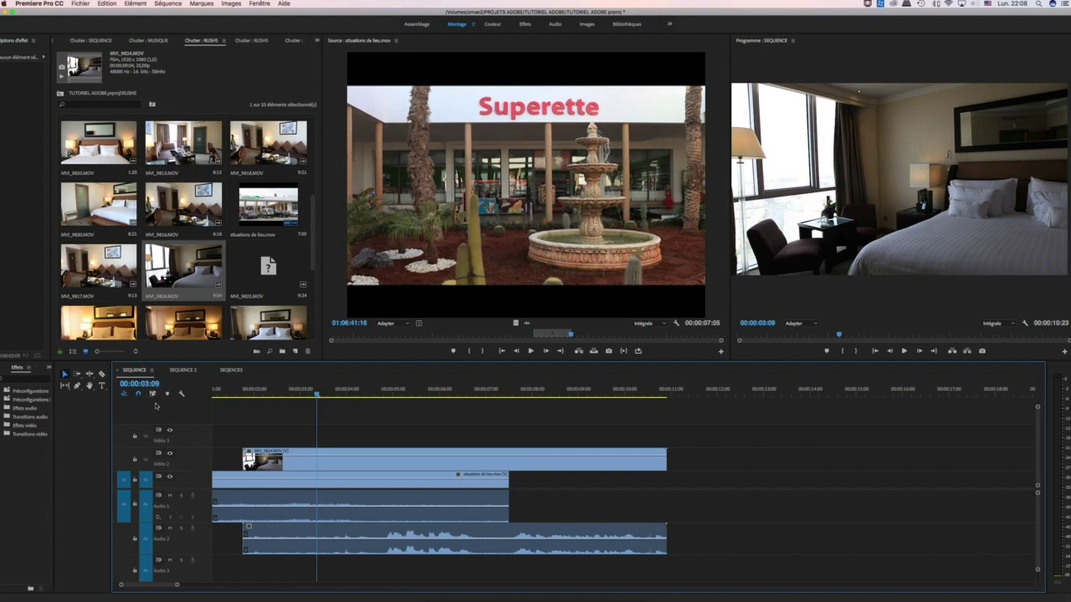
Move the linked MVI_9824.MOV clip later on Video 2 and trim it to run from about 00:00:07:19 to 00:00:10:19
{"action": "left_click", "coordinate": [153, 395]}
{"action": "left_click", "coordinate": [153, 394]}
{"action": "left_click", "coordinate": [283, 462]}
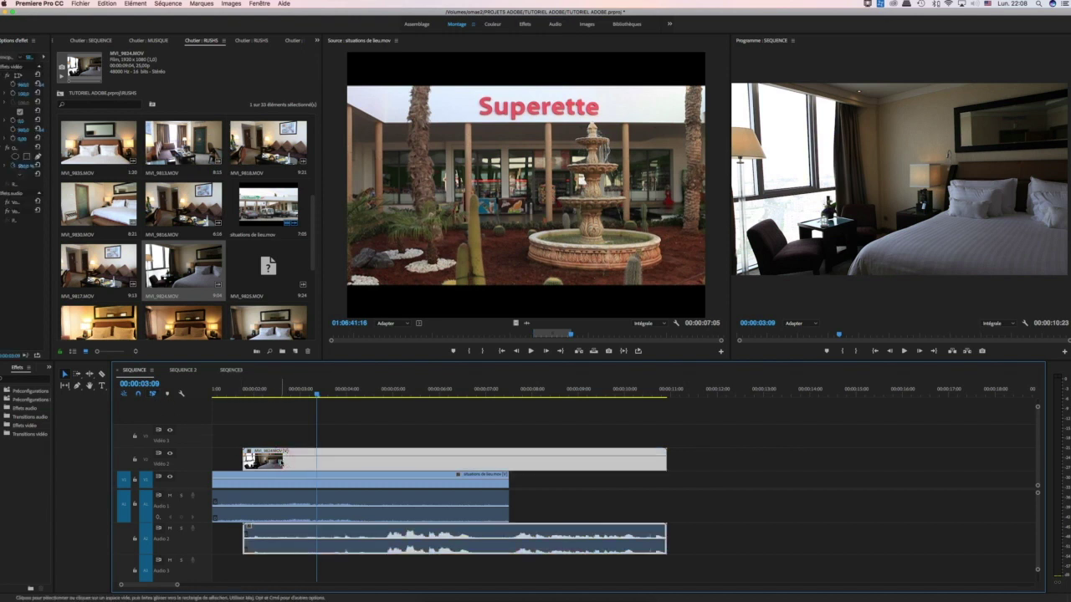
{"action": "left_click_drag", "start_coordinate": [285, 462], "coordinate": [442, 466]}
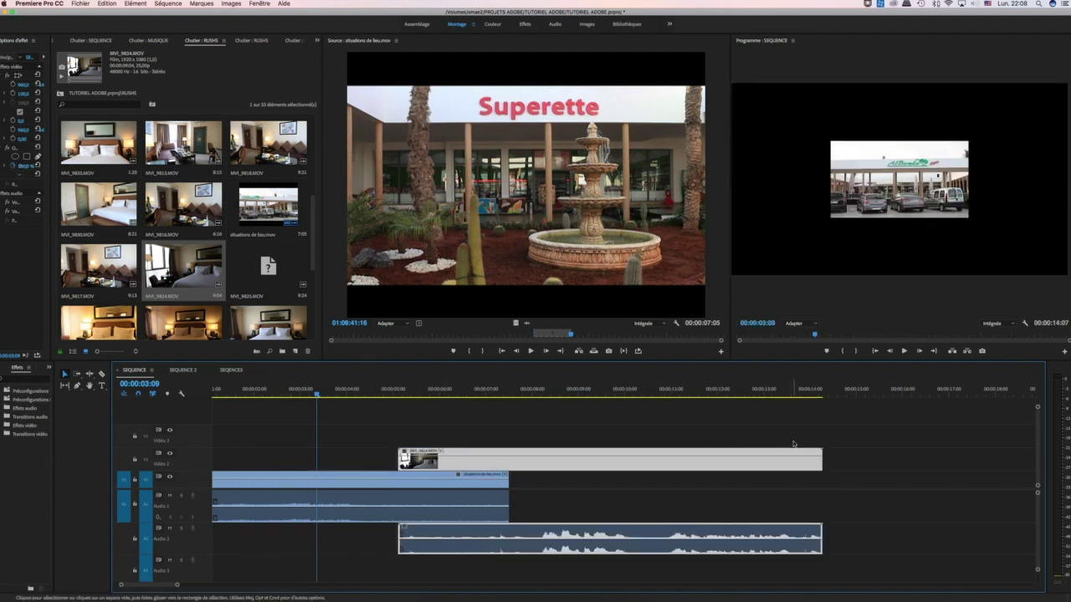
{"action": "left_click_drag", "start_coordinate": [820, 453], "coordinate": [658, 454]}
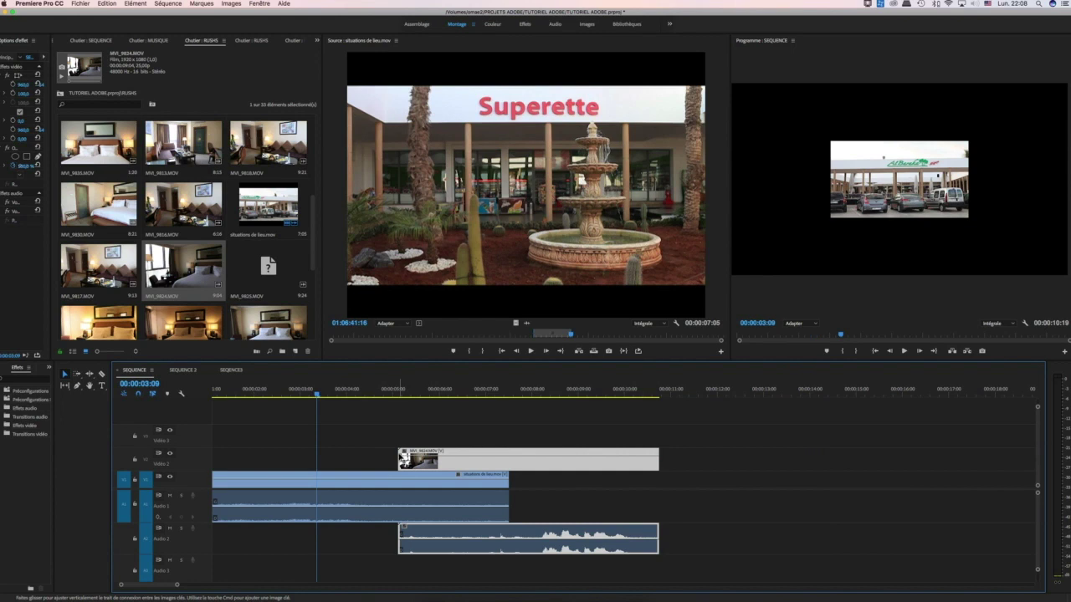
{"action": "left_click_drag", "start_coordinate": [400, 458], "coordinate": [521, 458]}
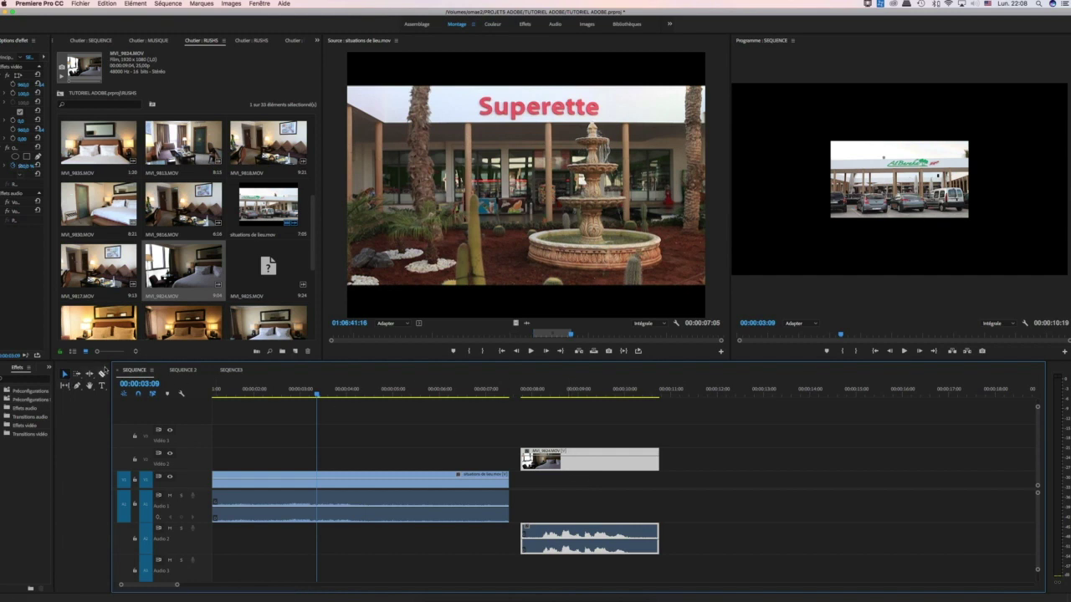
Turn off linked selection and trim the MVI_9824.MOV ends separately, video to about 00:00:09:11 and audio to about 00:00:08:20
{"action": "left_click", "coordinate": [154, 394]}
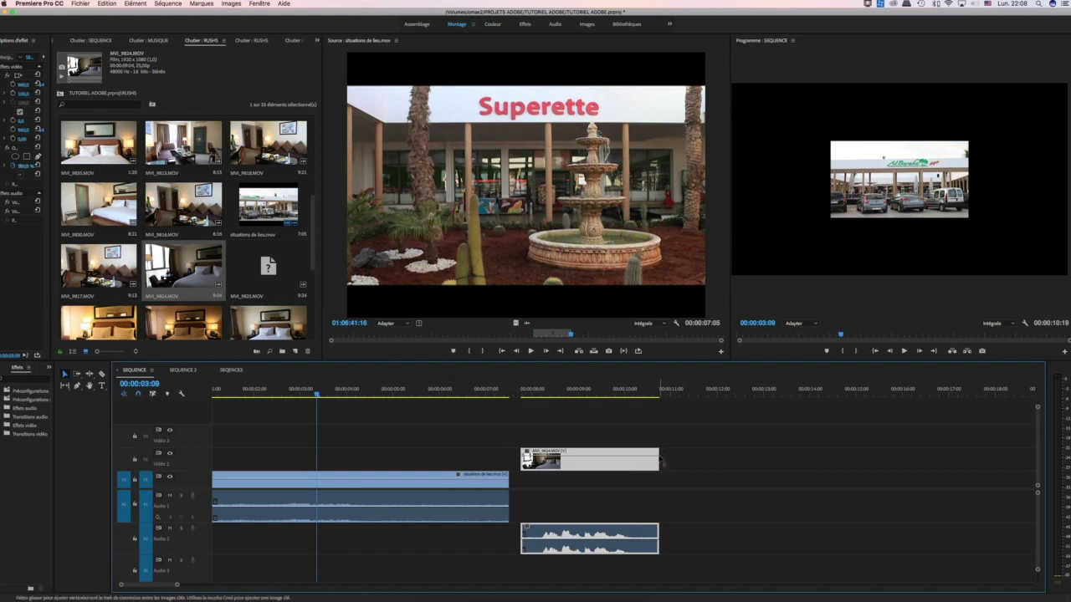
{"action": "left_click_drag", "start_coordinate": [659, 460], "coordinate": [598, 458]}
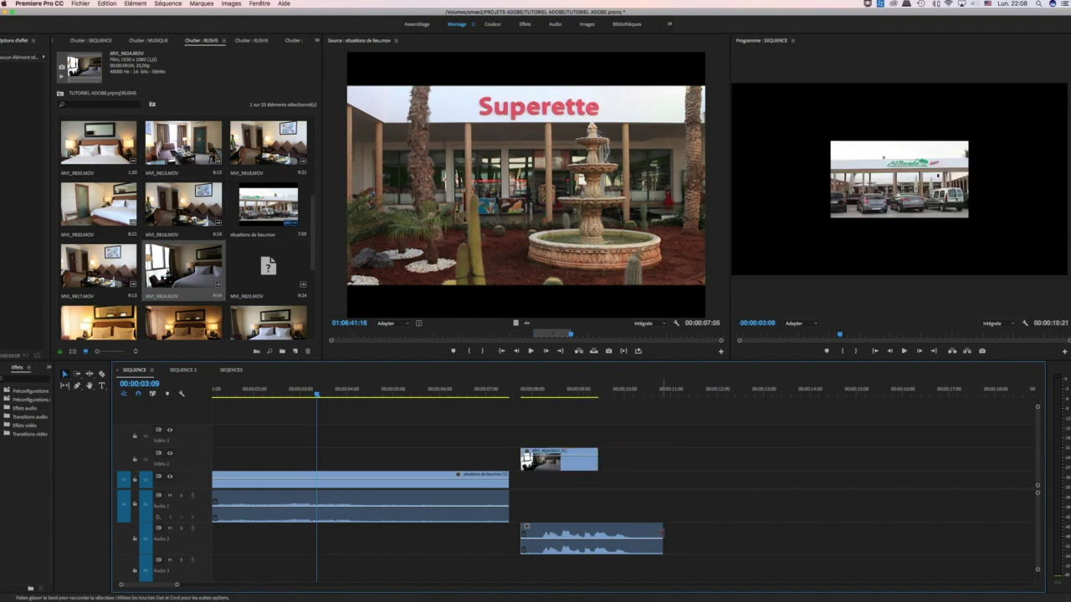
{"action": "left_click_drag", "start_coordinate": [661, 532], "coordinate": [570, 532]}
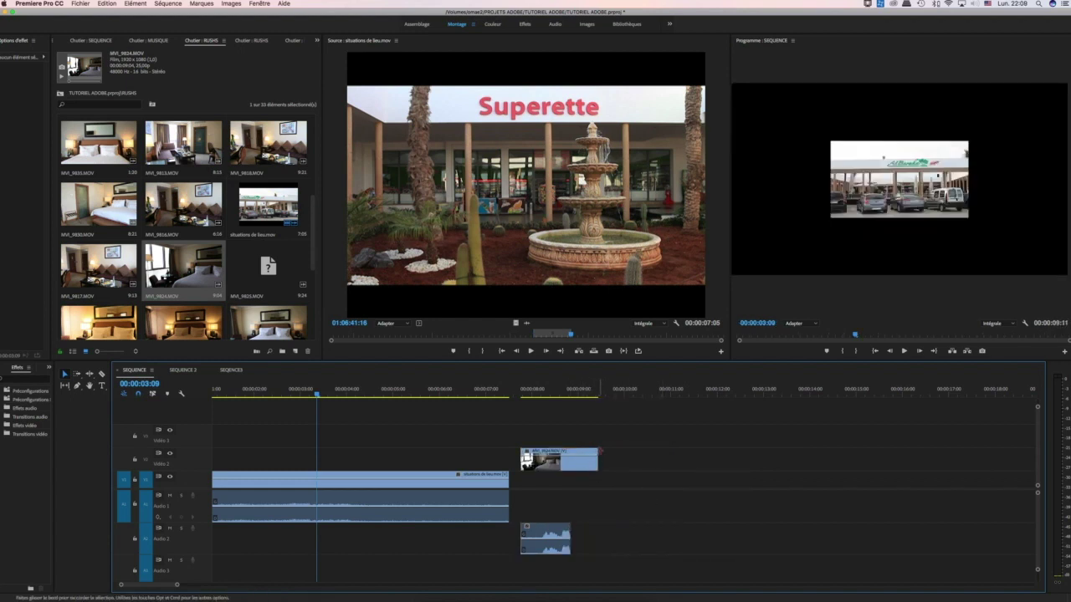
{"action": "left_click", "coordinate": [594, 459]}
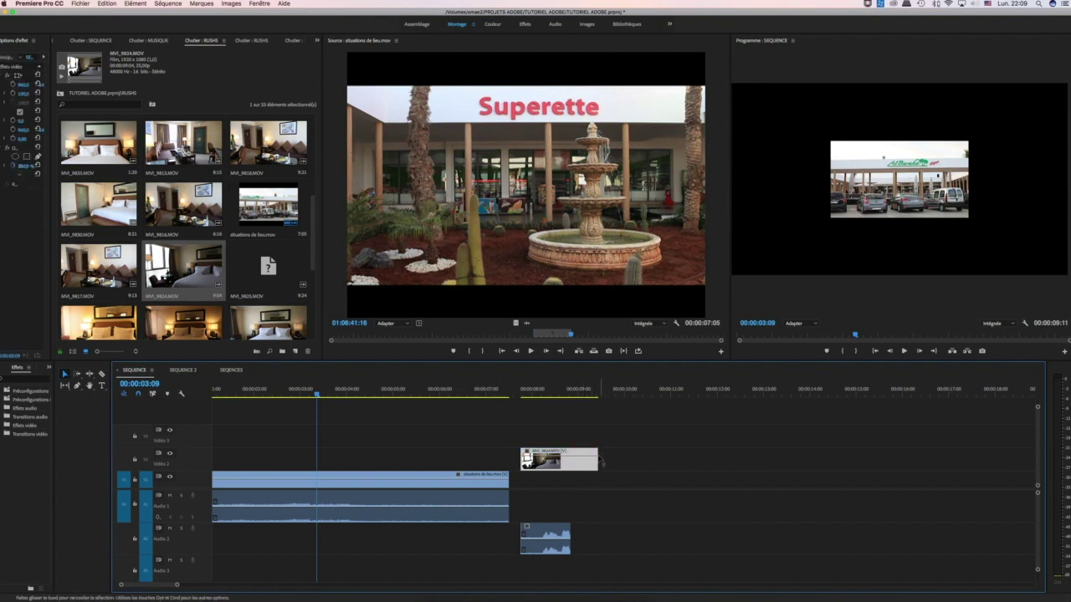
Trim the end of the MVI_9824.MOV video on Video 2 to match its audio end at about 00:00:08:20
{"action": "left_click_drag", "start_coordinate": [596, 458], "coordinate": [554, 459]}
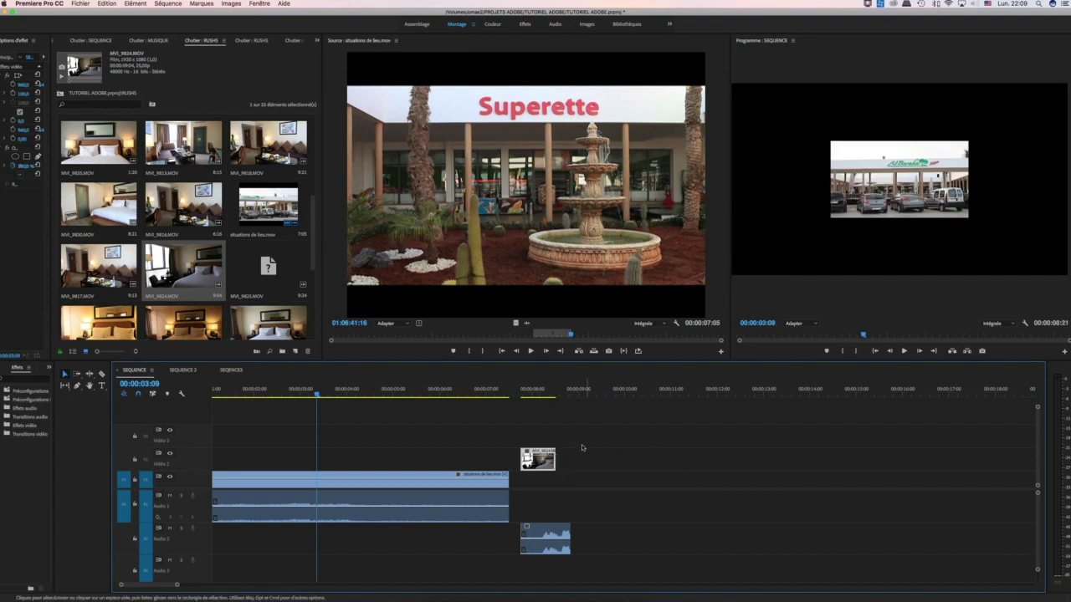
{"action": "left_click_drag", "start_coordinate": [554, 458], "coordinate": [570, 458]}
Turn linked selection back on and move the linked MVI_9824.MOV clip to start at 00:00:08:02, with its video on Video 1
{"action": "left_click", "coordinate": [153, 394]}
{"action": "mouse_move", "coordinate": [542, 460]}
{"action": "left_mouse_down"}
{"action": "mouse_move", "coordinate": [676, 461]}
{"action": "mouse_move", "coordinate": [555, 452]}
{"action": "left_mouse_up"}
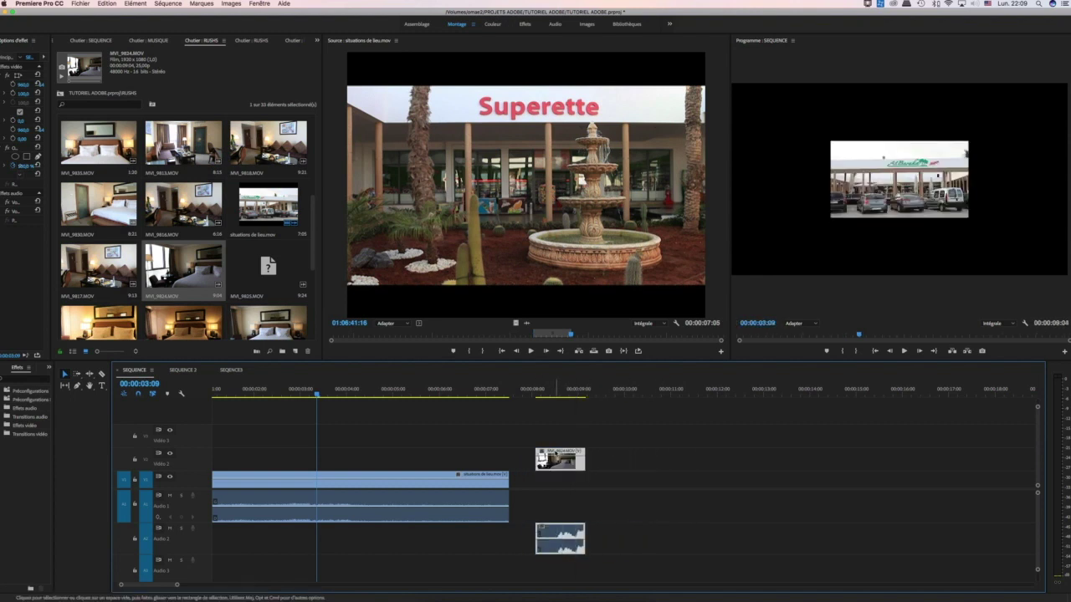
{"action": "key", "text": "alt+s"}
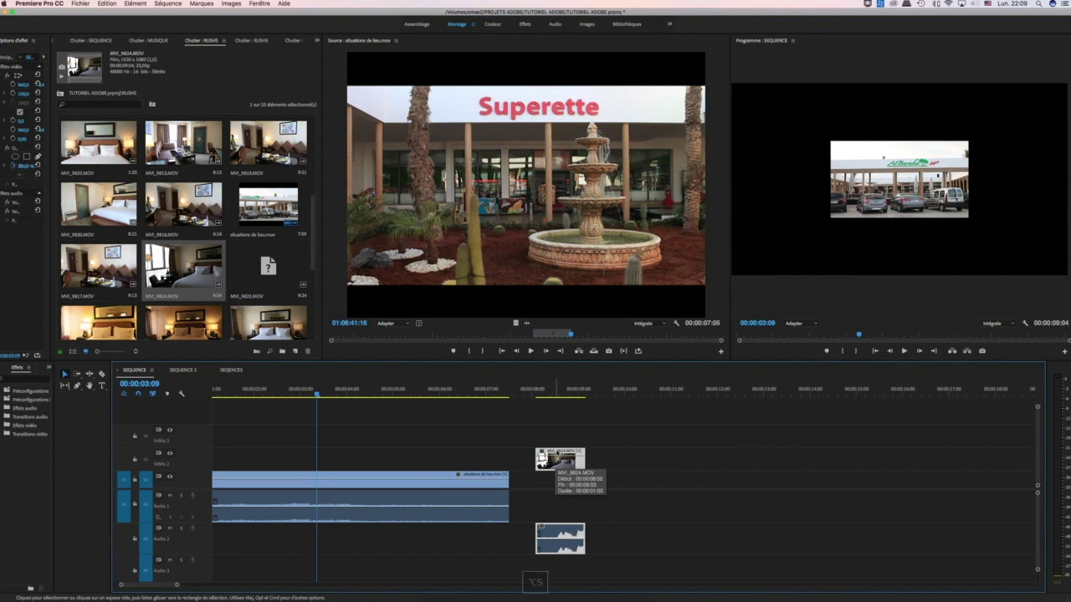
{"action": "left_click", "coordinate": [627, 430]}
{"action": "left_click_drag", "start_coordinate": [554, 460], "coordinate": [552, 482]}
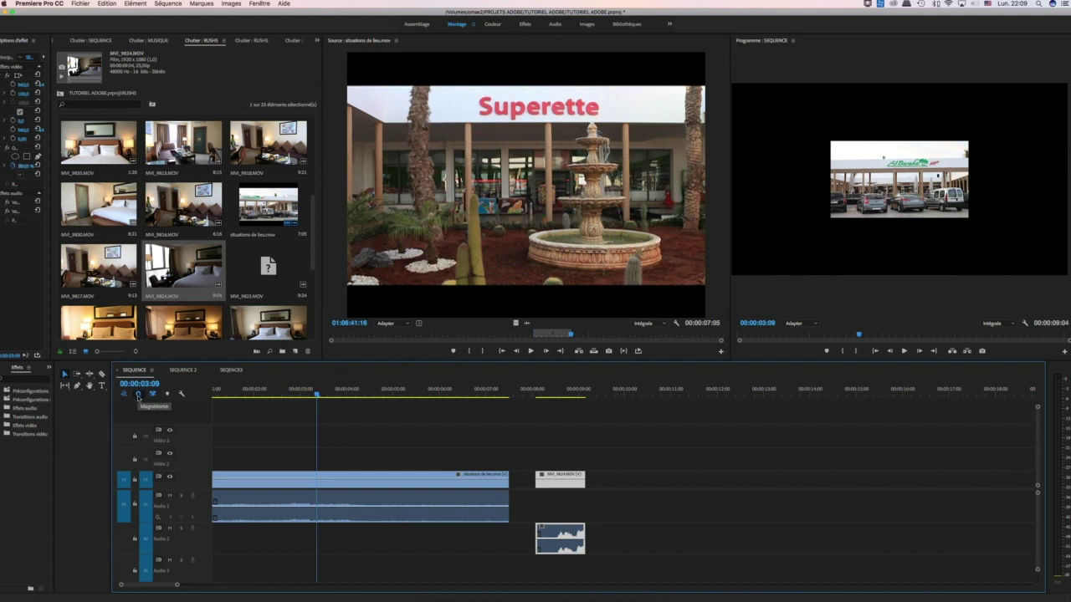
Test the timeline's snapping option (Magnétisme) by toggling it off and on
{"action": "left_click", "coordinate": [138, 394]}
{"action": "left_click", "coordinate": [139, 394]}
{"action": "left_click", "coordinate": [90, 375]}
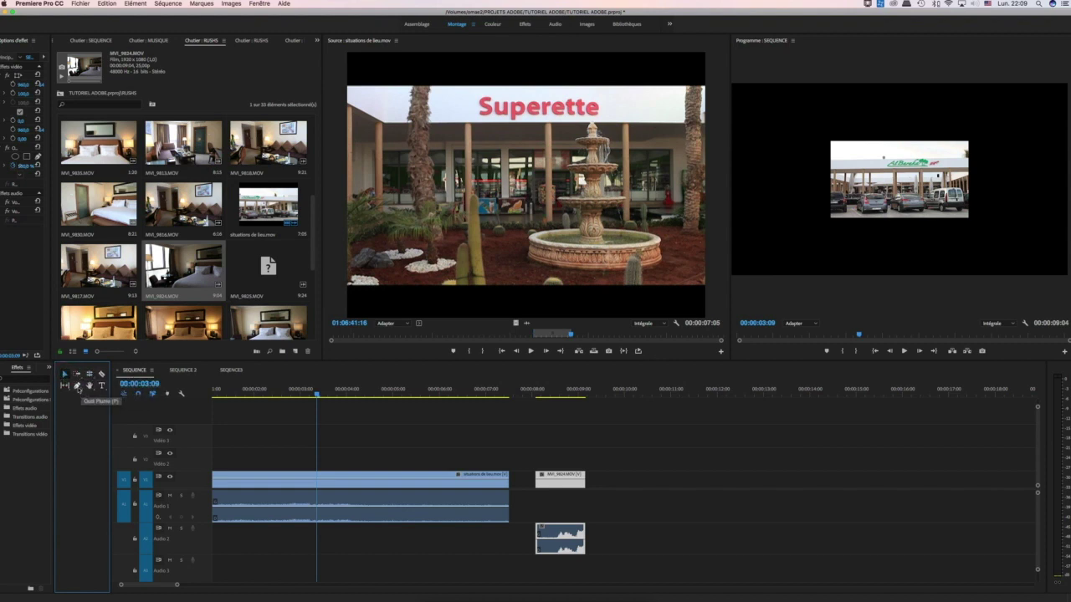
{"action": "left_click_drag", "start_coordinate": [266, 446], "coordinate": [327, 562]}
{"action": "left_click_drag", "start_coordinate": [542, 453], "coordinate": [568, 572]}
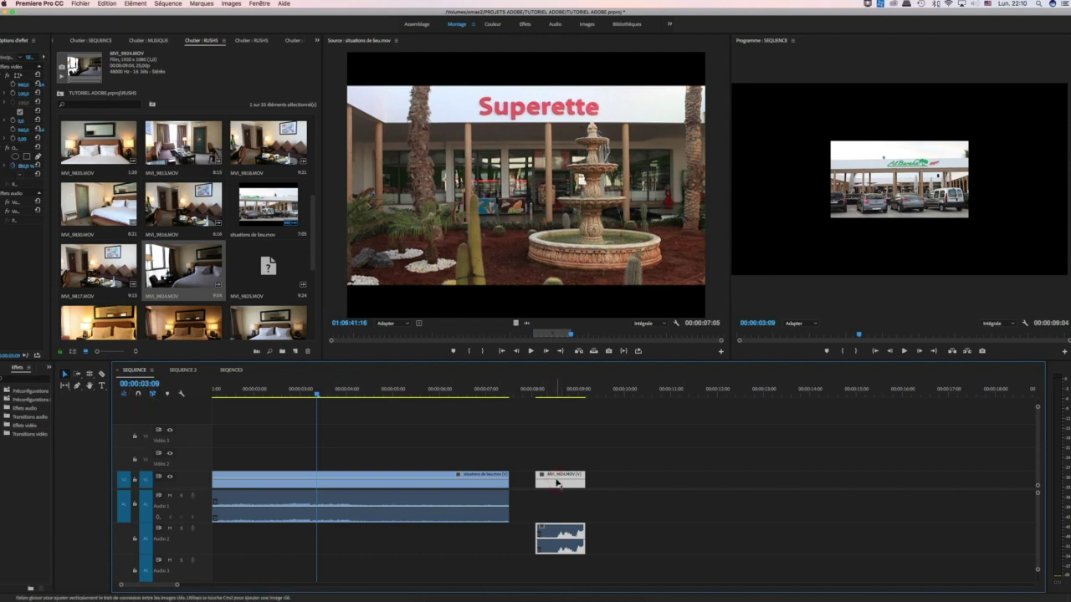
Try moving MVI_9824.MOV to about 00:00:07:22 and trimming the end of situations de lieu.mov, and undo these edits
{"action": "mouse_move", "coordinate": [552, 479]}
{"action": "left_mouse_down"}
{"action": "mouse_move", "coordinate": [487, 478]}
{"action": "mouse_move", "coordinate": [545, 479]}
{"action": "left_mouse_up"}
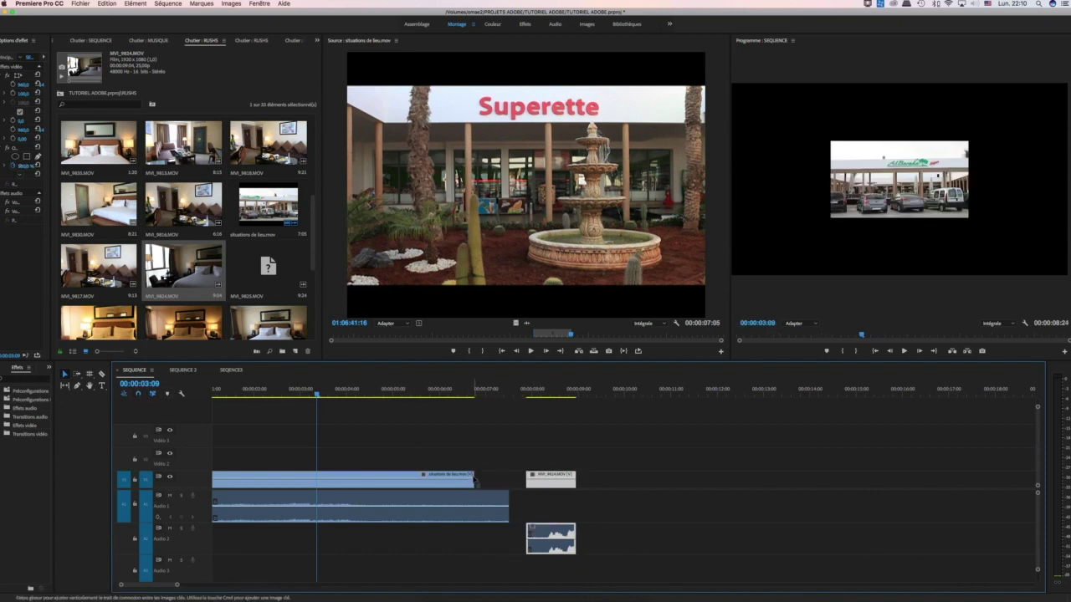
{"action": "left_click_drag", "start_coordinate": [474, 481], "coordinate": [497, 482]}
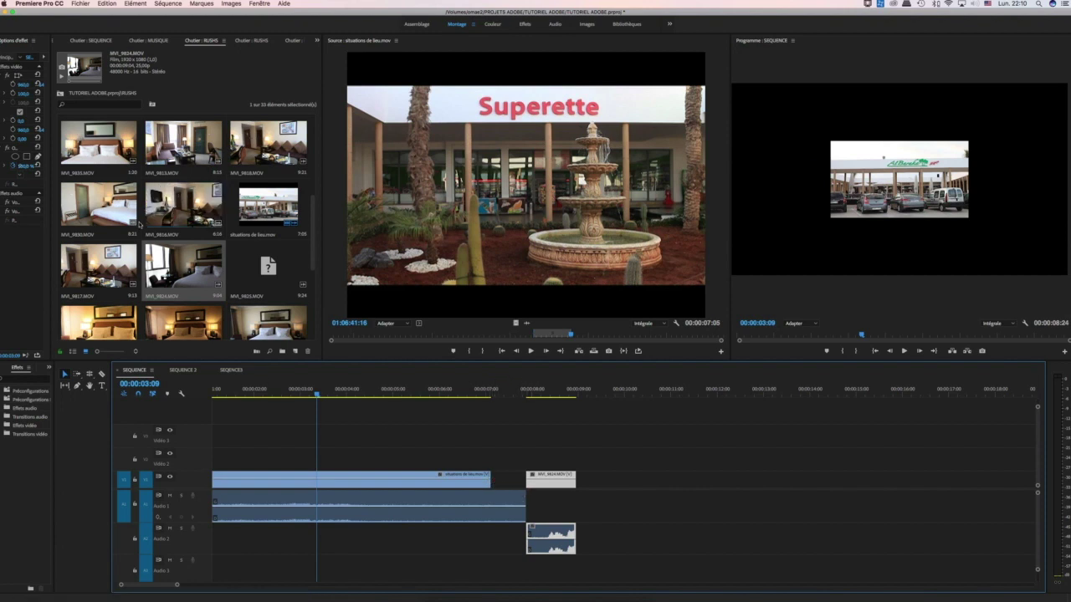
{"action": "key", "text": "super+z"}
{"action": "key", "text": "super+z"}
{"action": "key", "text": "super+z"}
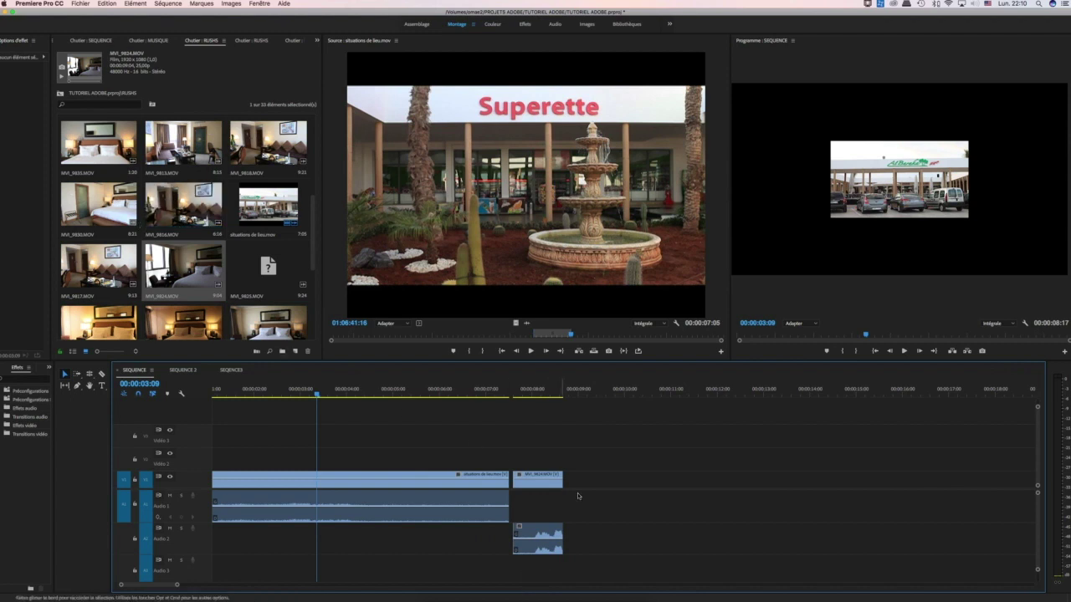
Move the MVI_9824.MOV clip earlier on Video 1 so it starts exactly at the end of situations de lieu.mov
{"action": "left_click", "coordinate": [548, 483]}
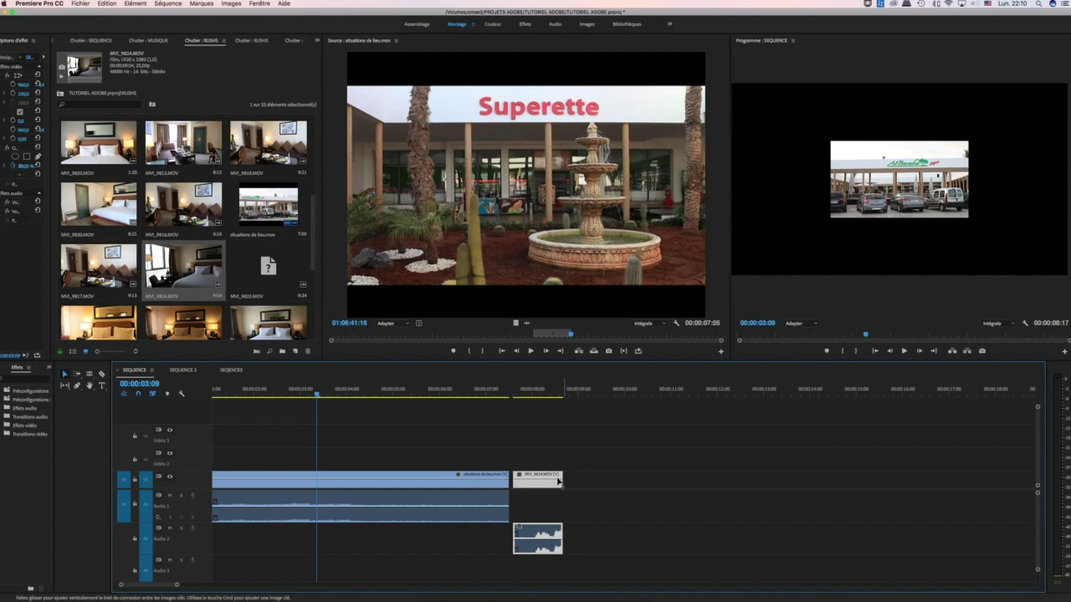
{"action": "left_click_drag", "start_coordinate": [548, 477], "coordinate": [542, 478]}
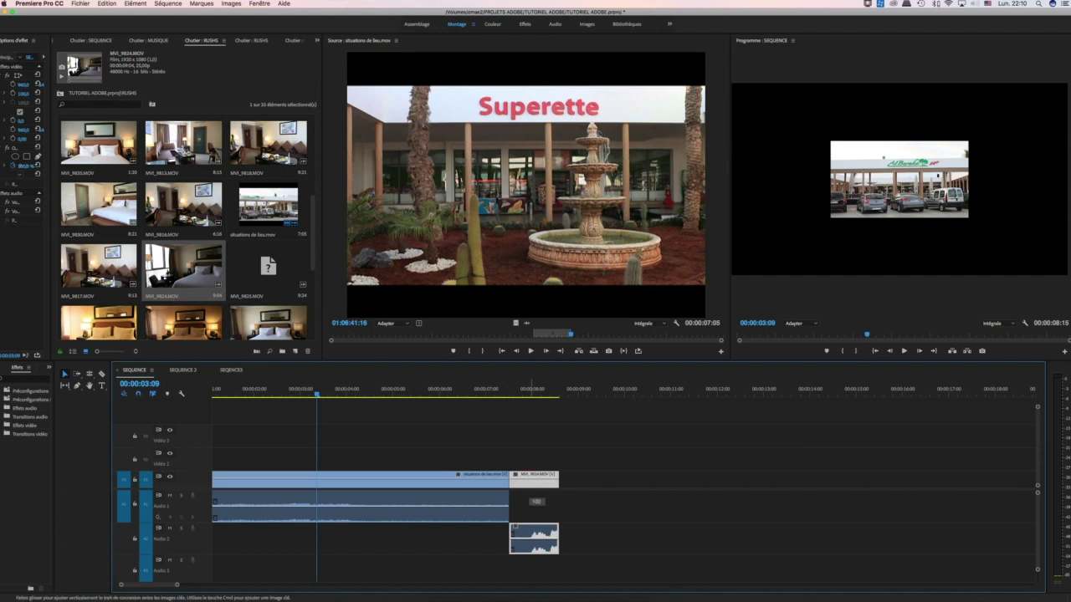
Shift MVI_9824.MOV later to about 00:00:08:08 and delete the empty gap left between the two Video 1 clips
{"action": "left_click_drag", "start_coordinate": [520, 476], "coordinate": [555, 478]}
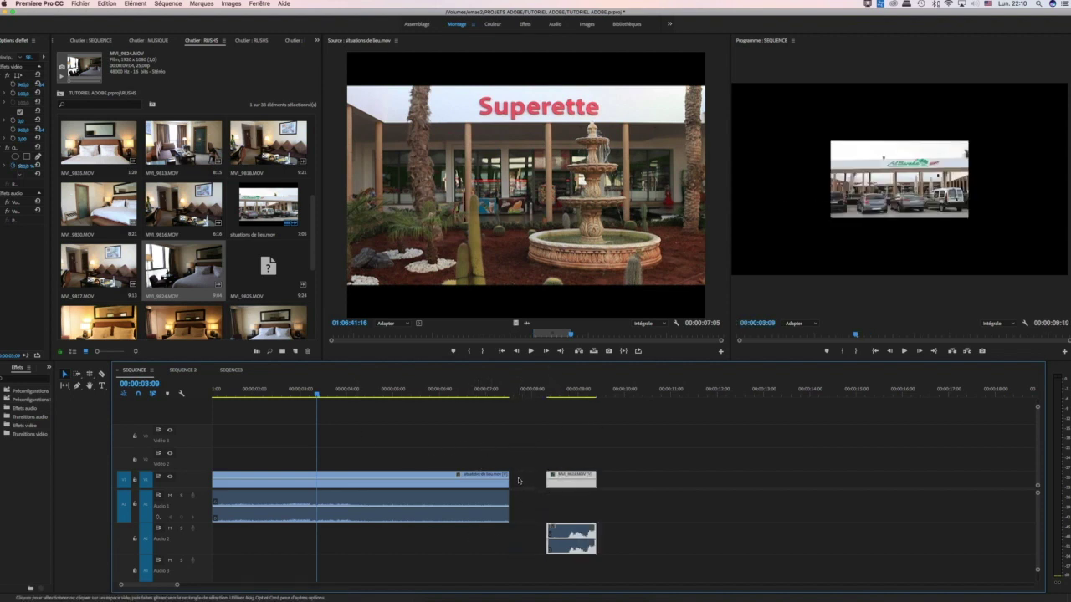
{"action": "left_click", "coordinate": [522, 484]}
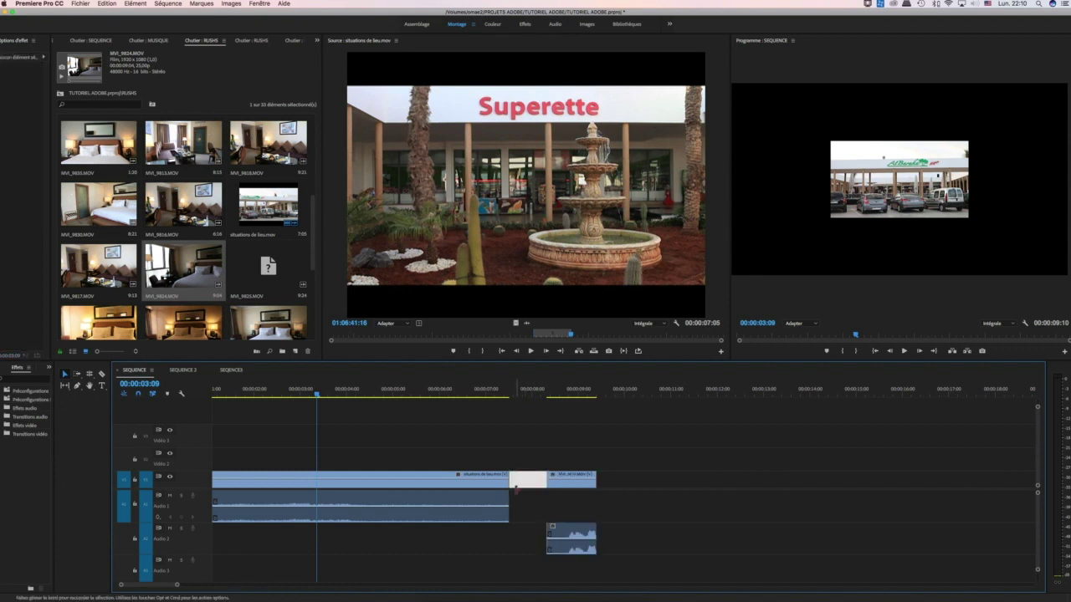
{"action": "key", "text": "Delete"}
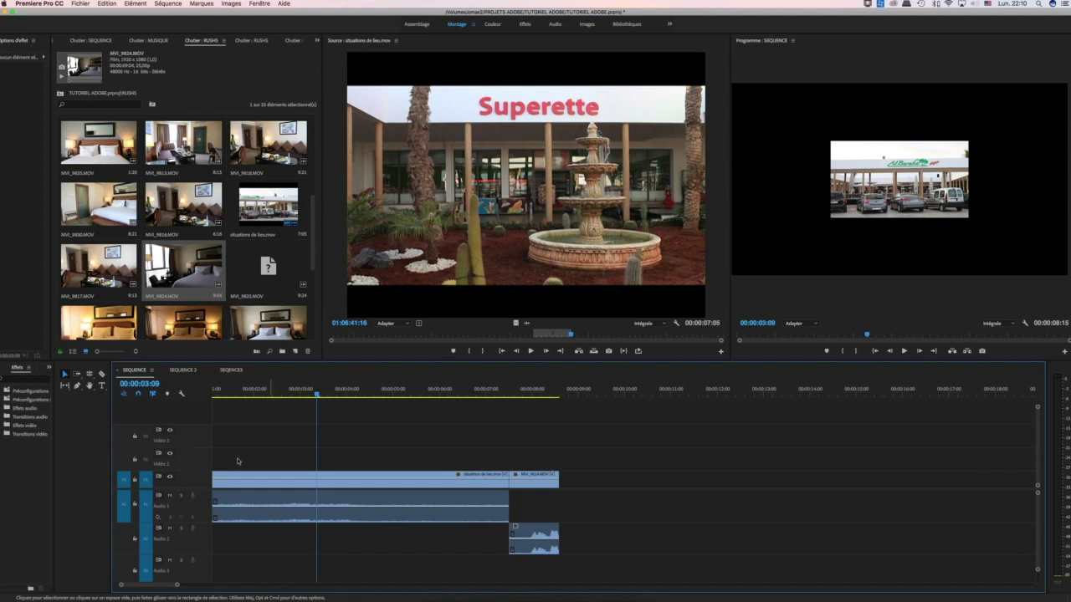
Add sequence markers at 00:00:03:09 and 00:00:06:05
{"action": "left_click", "coordinate": [166, 393]}
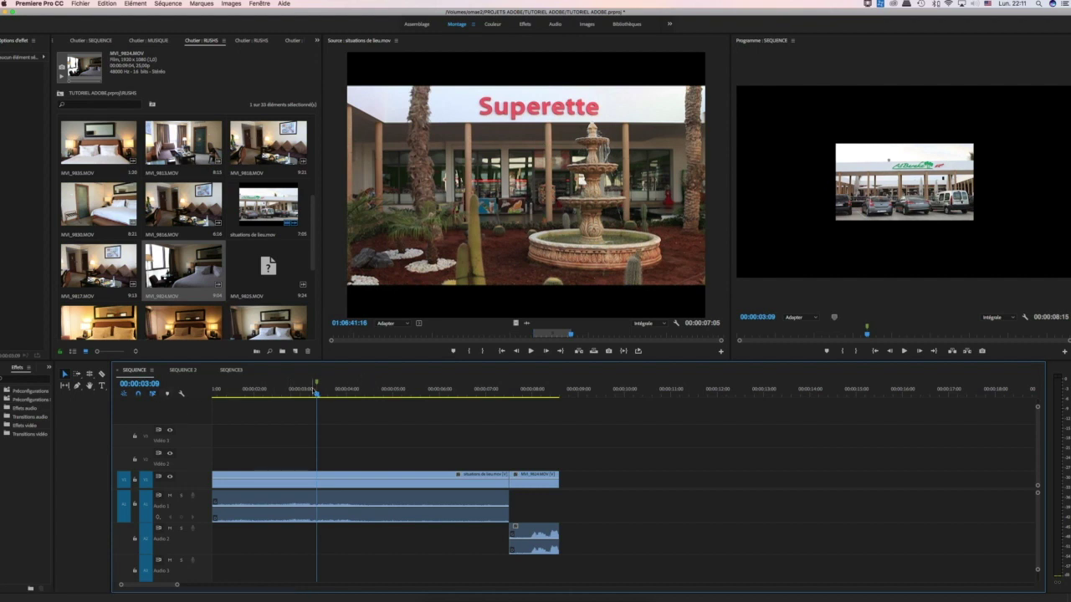
{"action": "left_click_drag", "start_coordinate": [318, 385], "coordinate": [450, 397]}
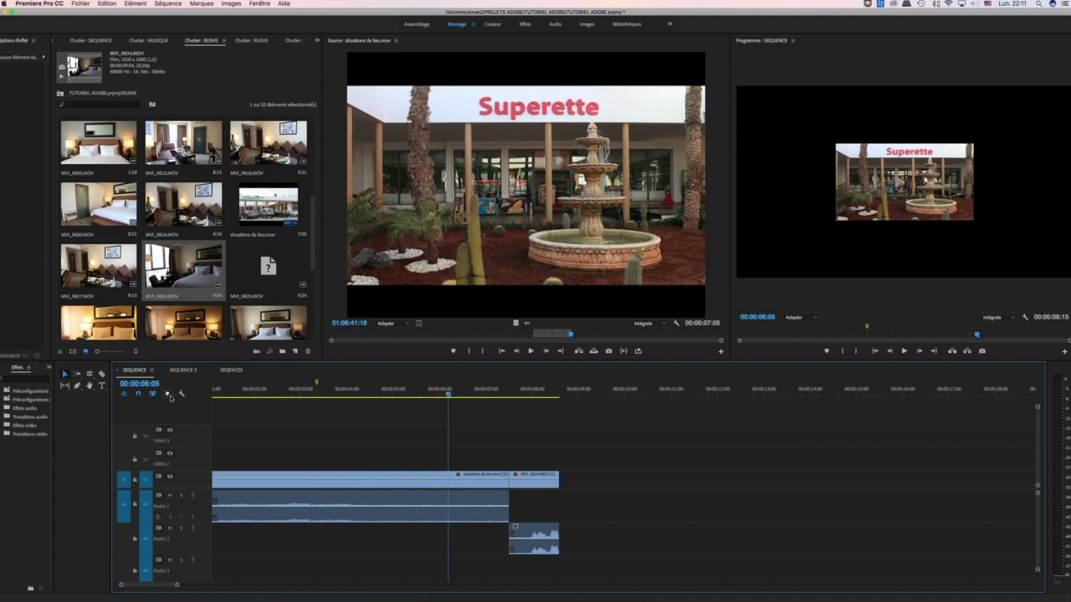
Edit the marker at 00:00:06:05, naming it MUSIQUE and setting its colour to red
{"action": "right_click", "coordinate": [449, 384]}
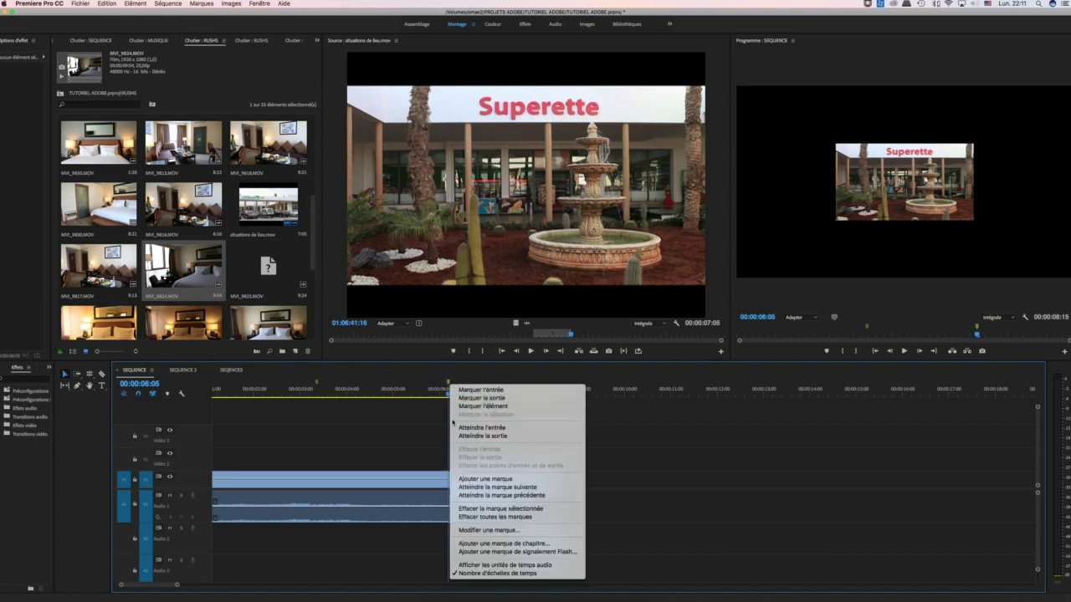
{"action": "left_click", "coordinate": [465, 530]}
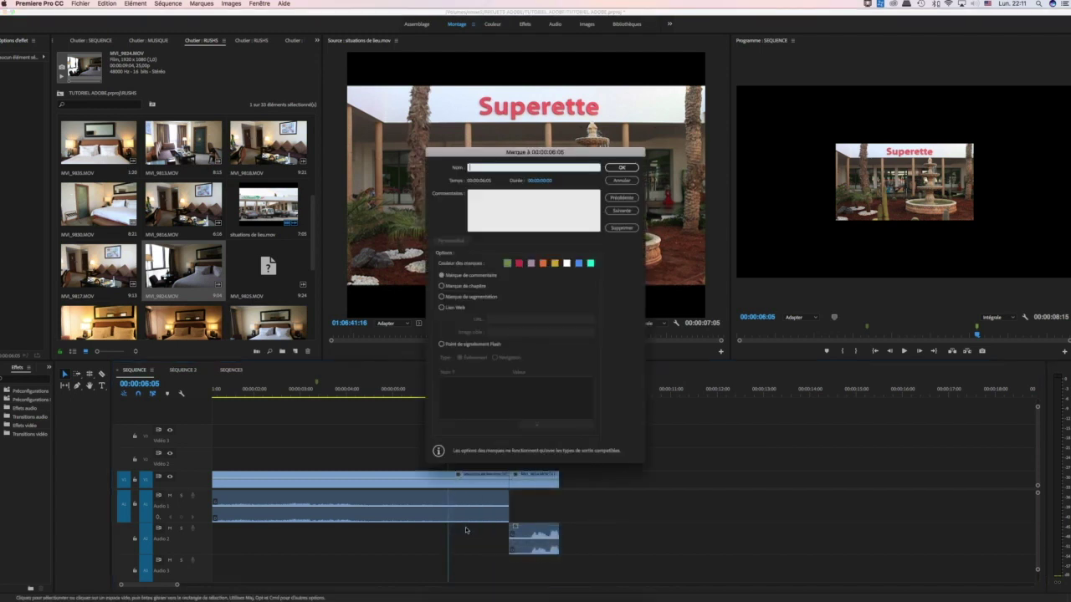
{"action": "left_click", "coordinate": [487, 197]}
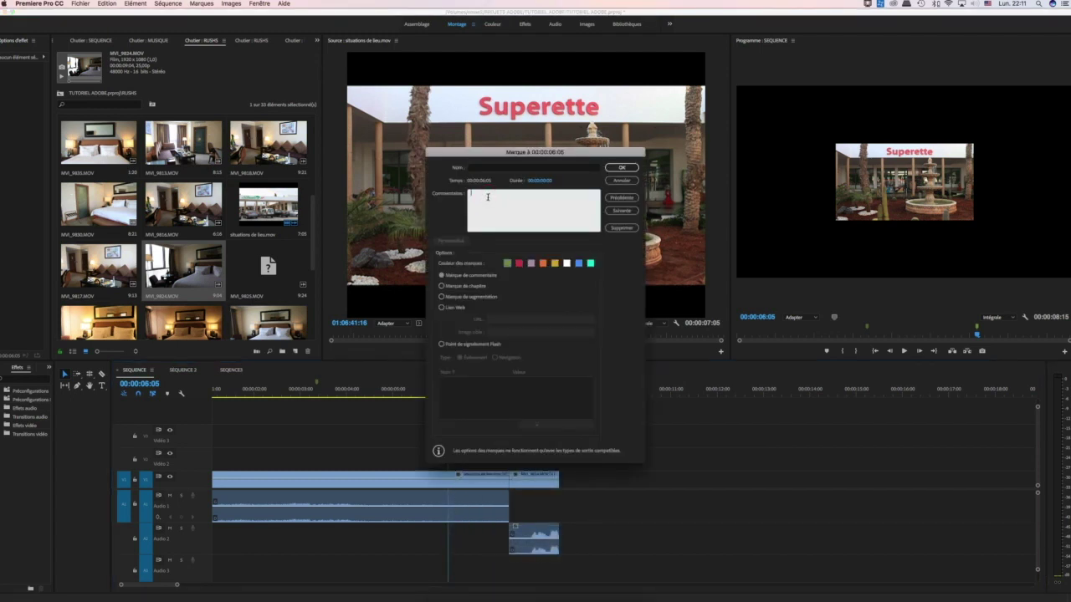
{"action": "left_click", "coordinate": [475, 168]}
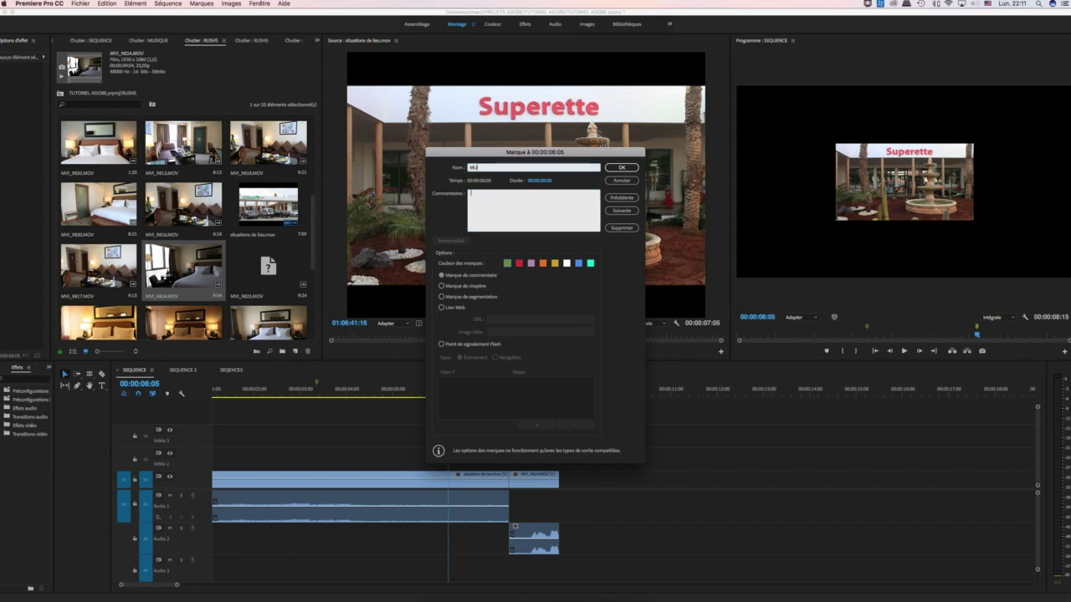
{"action": "type", "text": "MUSIQUE"}
{"action": "left_click", "coordinate": [519, 263]}
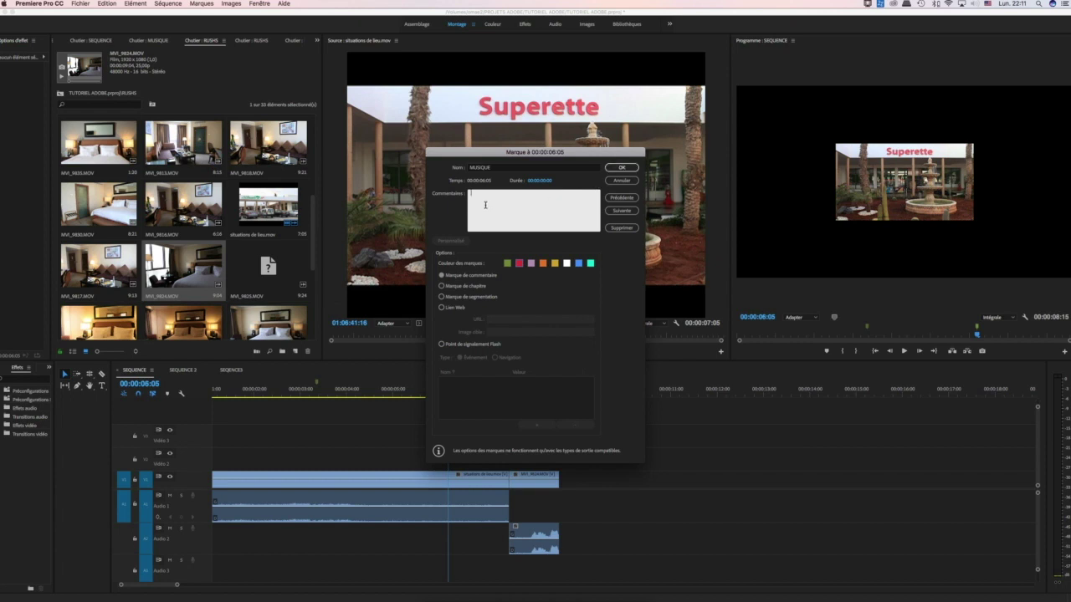
{"action": "left_click", "coordinate": [622, 168]}
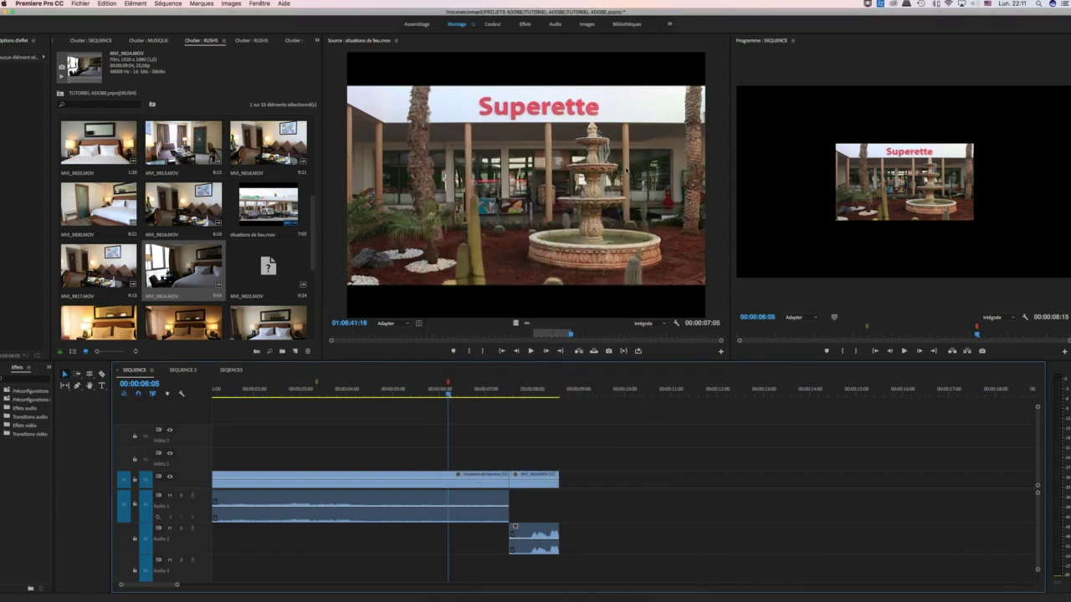
Move the red MUSIQUE marker and the playhead to 00:00:05:19
{"action": "left_click", "coordinate": [413, 393]}
{"action": "left_click_drag", "start_coordinate": [414, 393], "coordinate": [428, 393]}
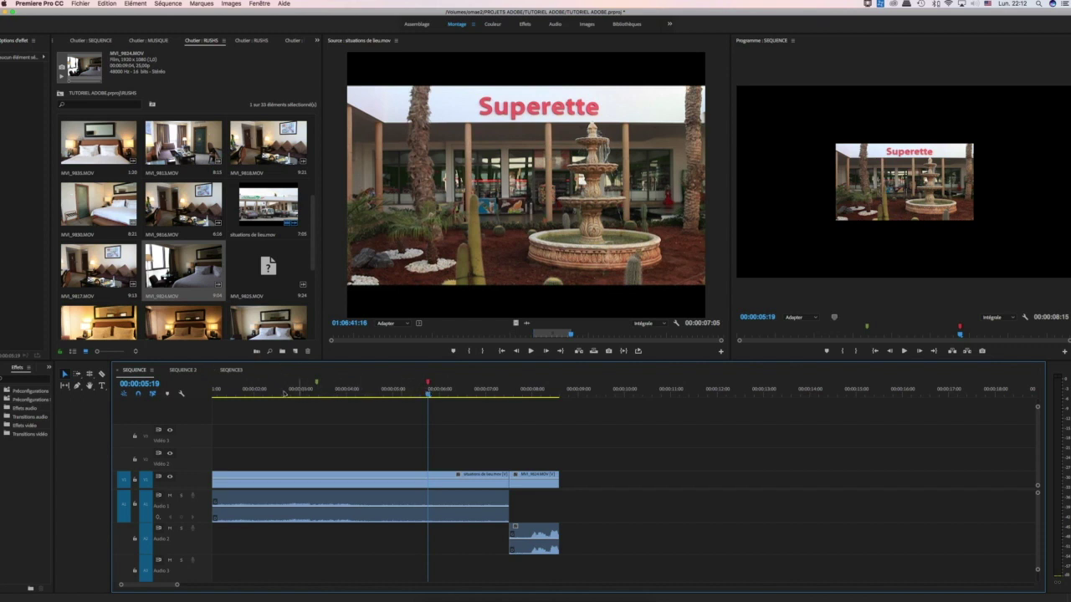
Play the sequence from just before the first marker and stop at 00:00:03:13
{"action": "left_click_drag", "start_coordinate": [428, 388], "coordinate": [310, 393]}
{"action": "key", "text": "space"}
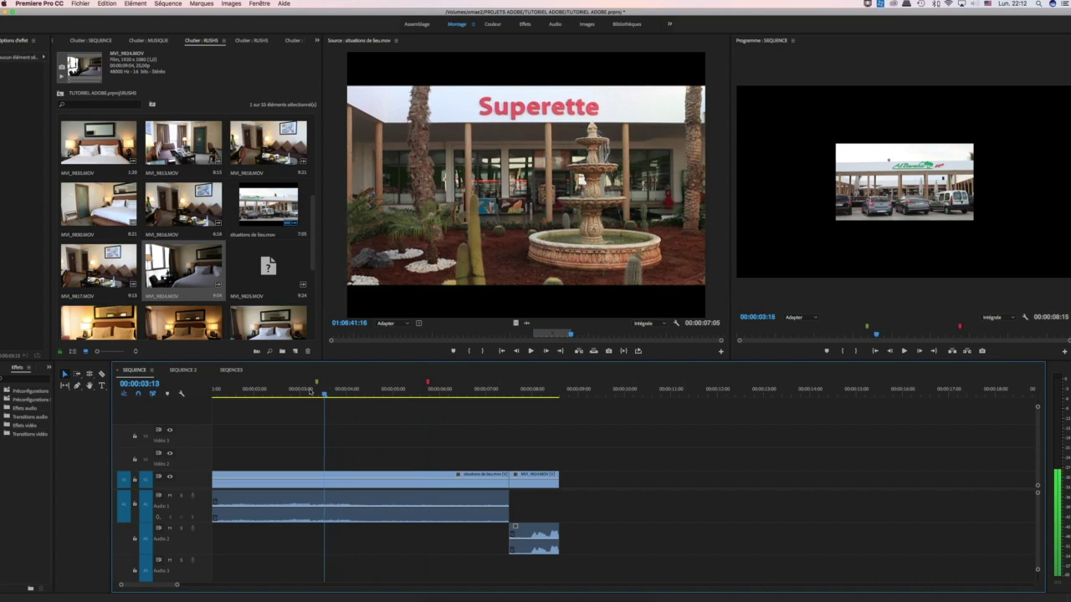
{"action": "scroll", "coordinate": [310, 392], "scroll_direction": "left", "scroll_amount": 2}
{"action": "key", "text": "space"}
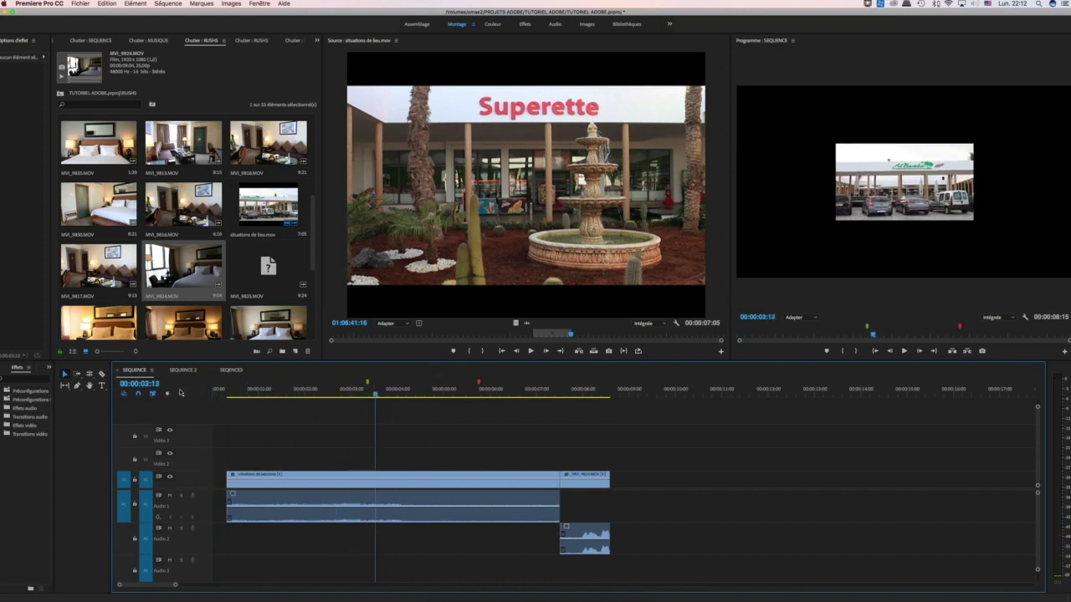
Turn off the display of video thumbnails in the timeline, select the situations de lieu.mov clip and expand the Video 1 track
{"action": "left_click", "coordinate": [180, 392]}
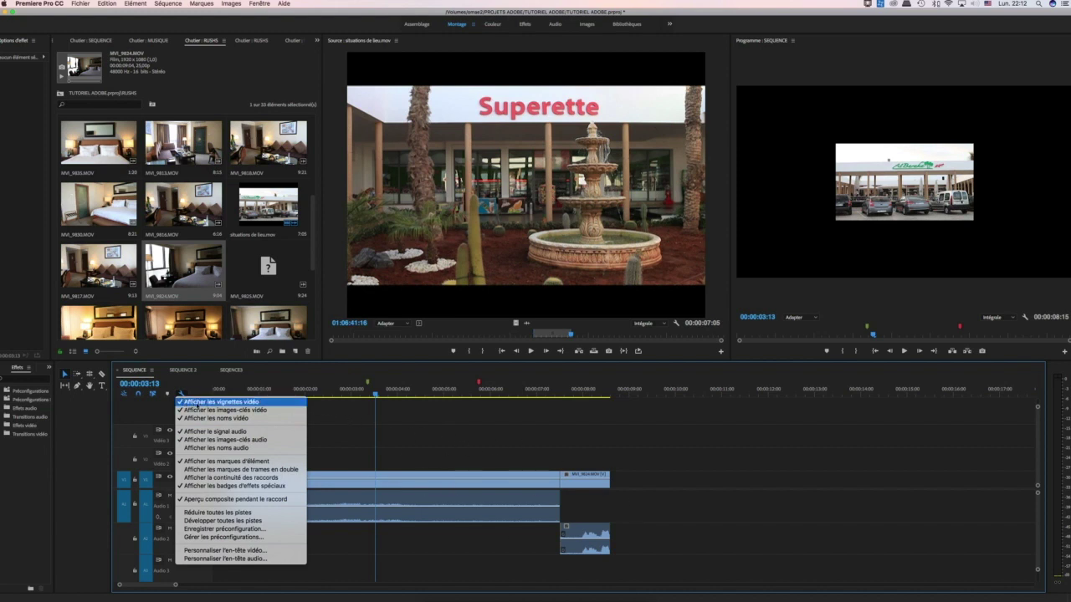
{"action": "left_click", "coordinate": [213, 403]}
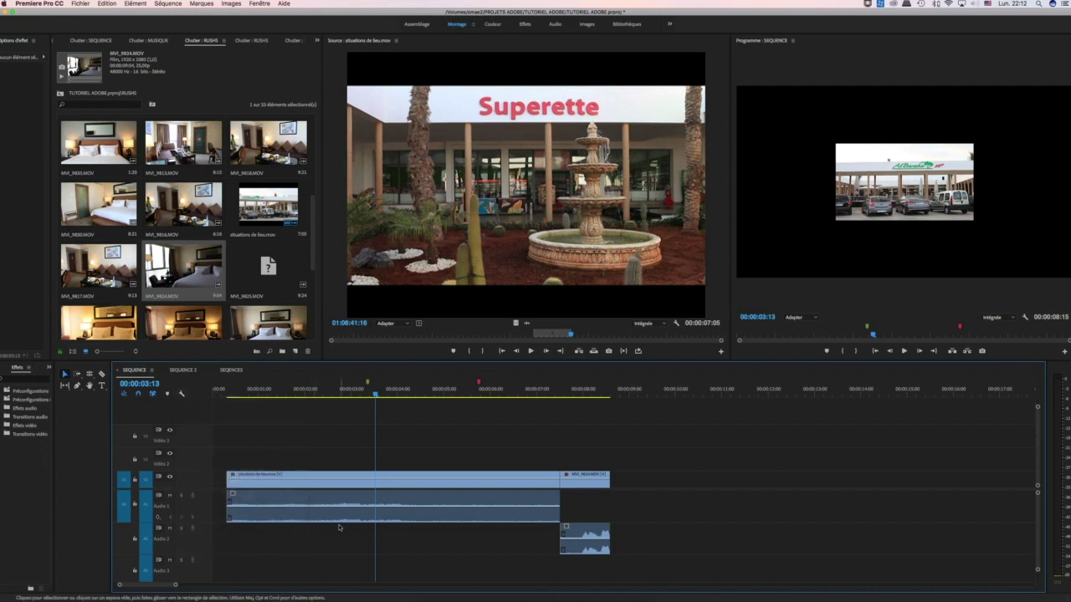
{"action": "left_click", "coordinate": [314, 482]}
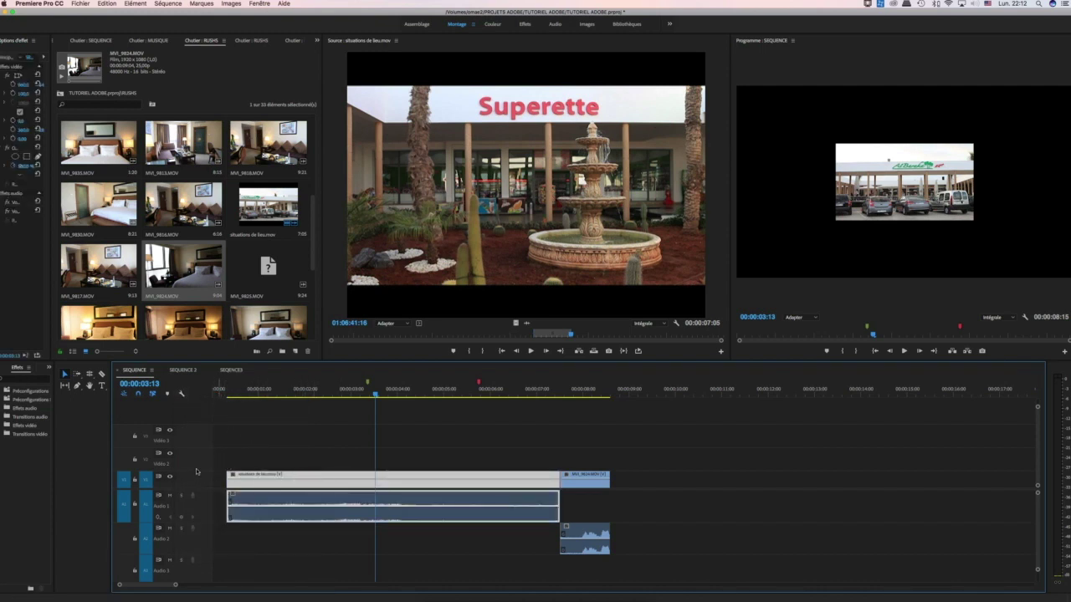
{"action": "double_click", "coordinate": [197, 474]}
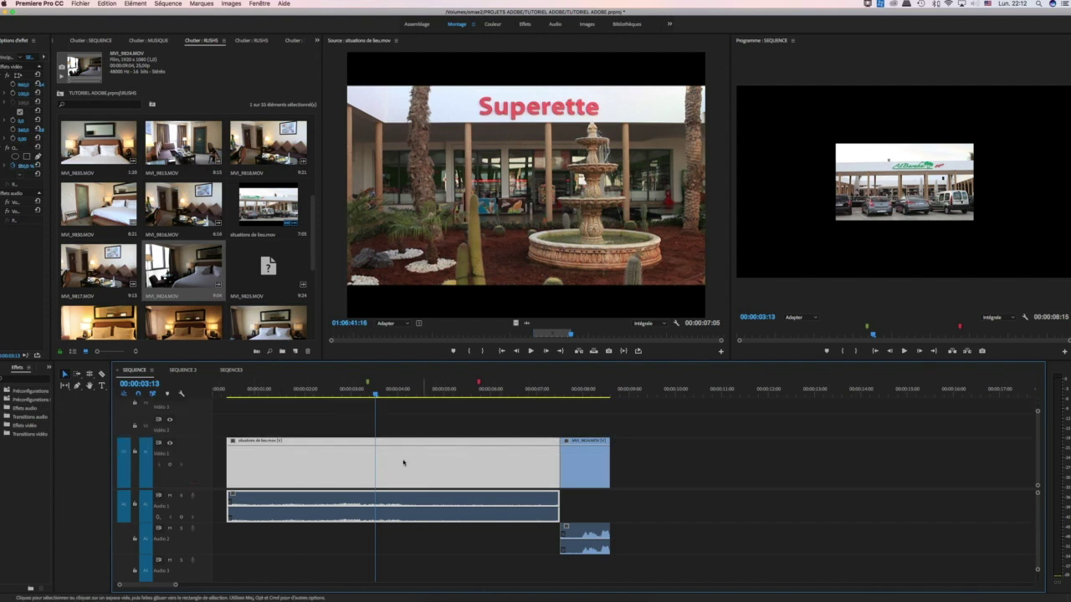
Show video thumbnails and audio clip names on the timeline clips
{"action": "left_click", "coordinate": [181, 393]}
{"action": "left_click", "coordinate": [185, 403]}
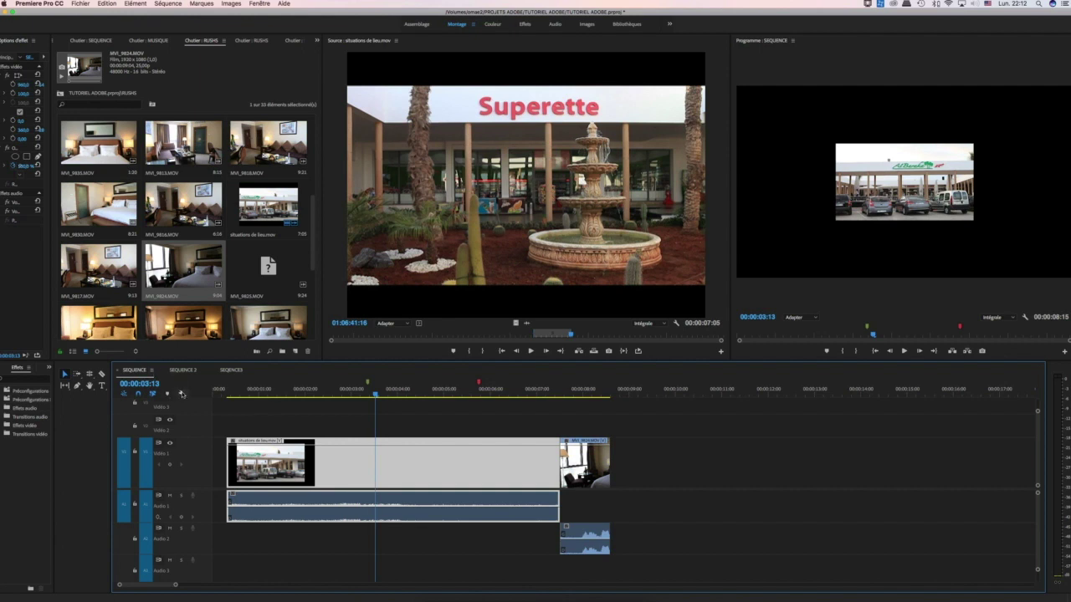
{"action": "left_click", "coordinate": [181, 393]}
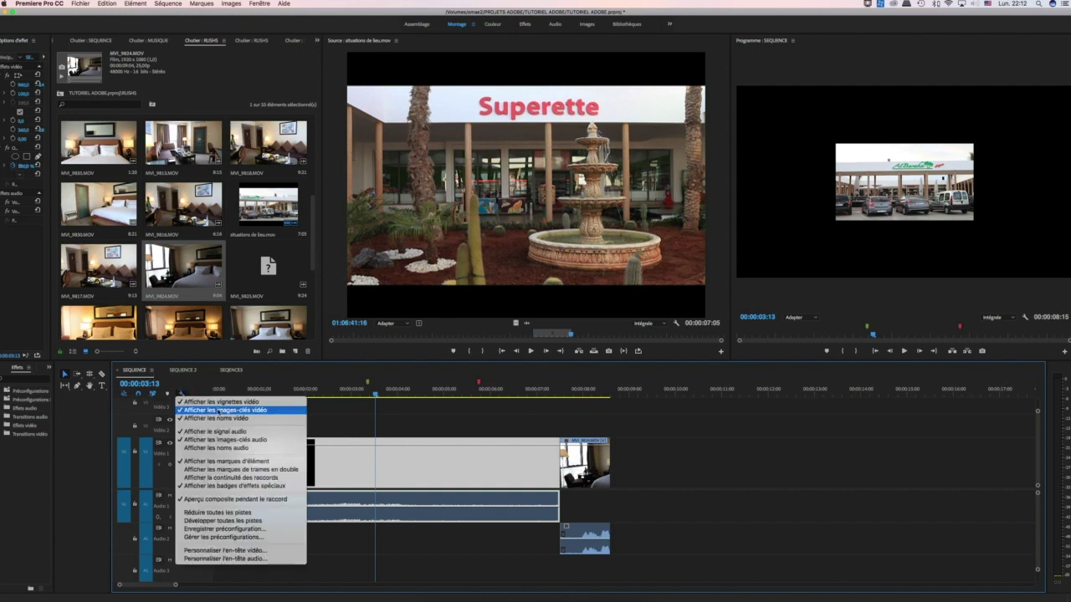
{"action": "left_click", "coordinate": [216, 440]}
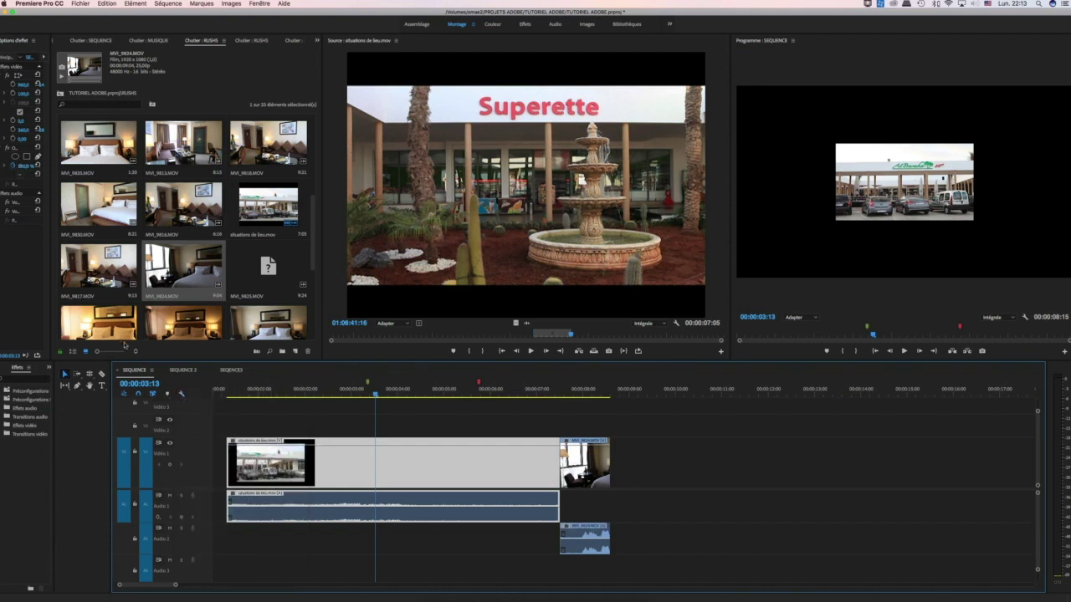
Turn off track targeting for Video 1 and deselect the clips in the sequence
{"action": "left_click", "coordinate": [153, 371]}
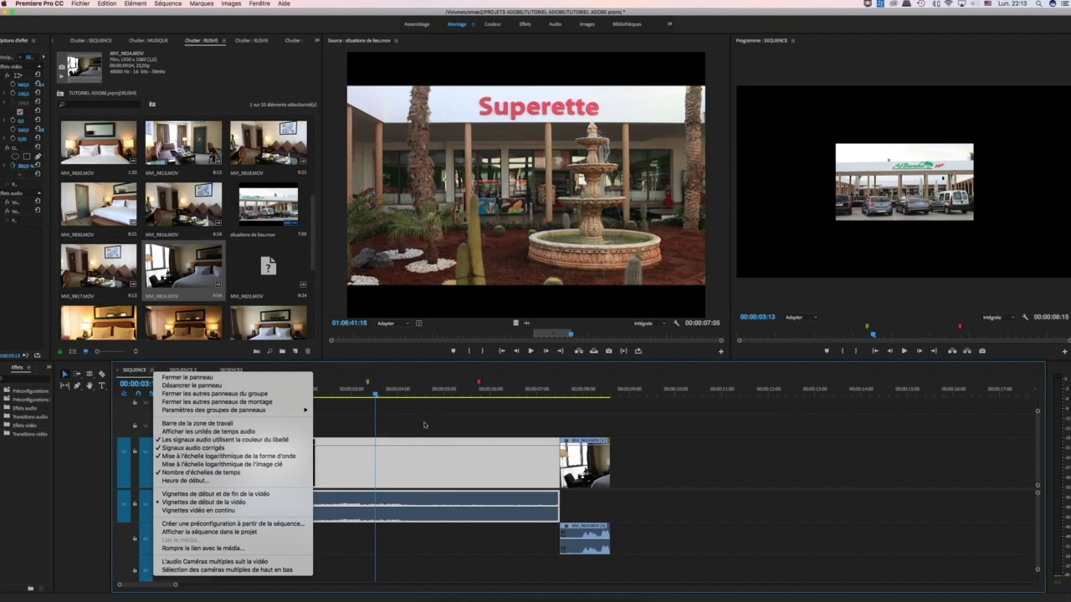
{"action": "left_click", "coordinate": [381, 402]}
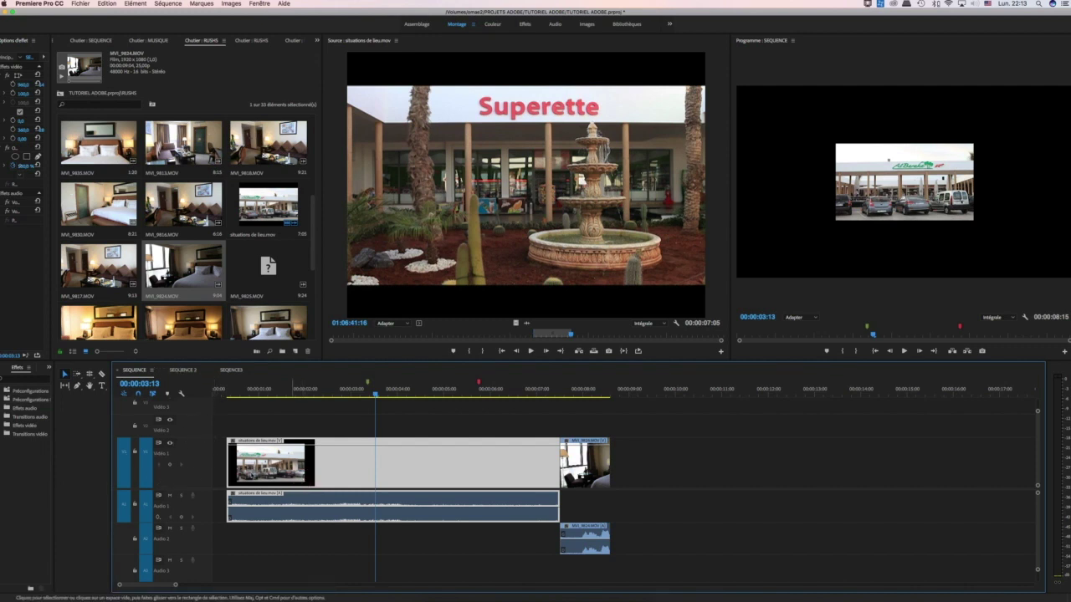
{"action": "left_click", "coordinate": [146, 465]}
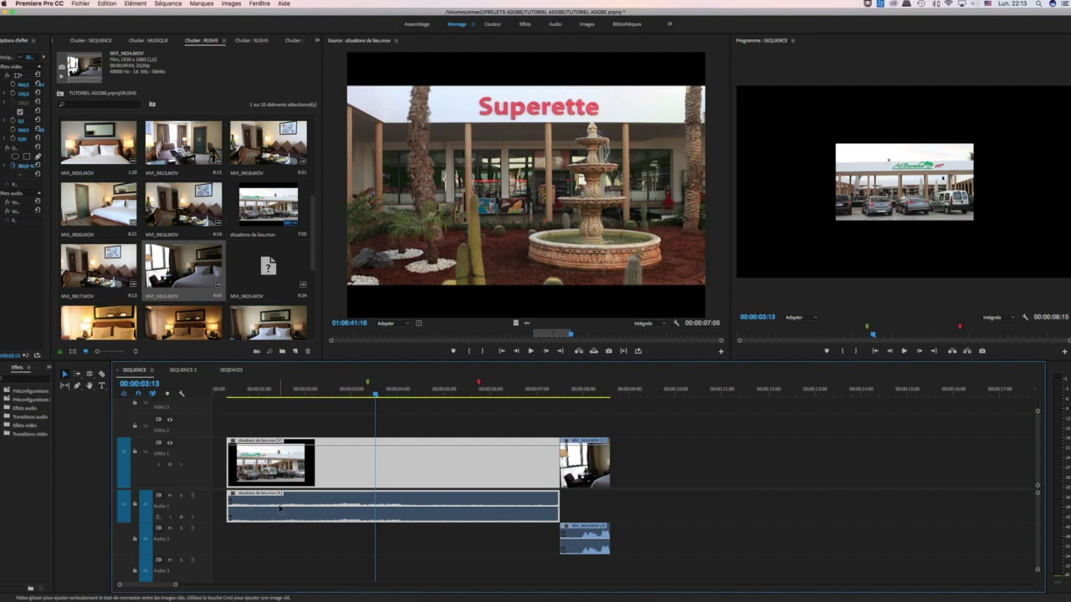
{"action": "left_click", "coordinate": [279, 414]}
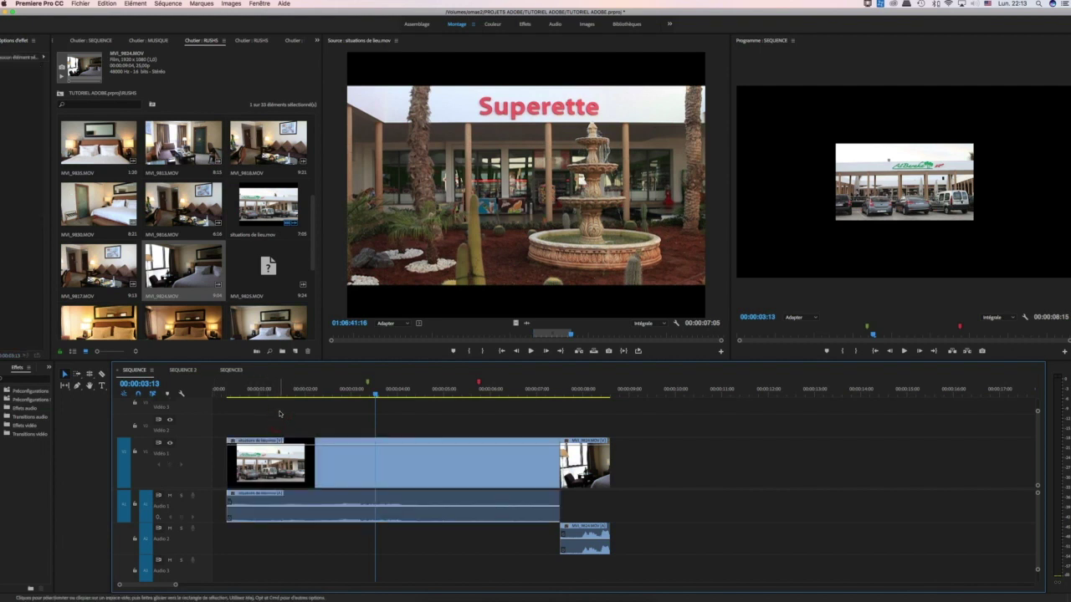
{"action": "left_click", "coordinate": [394, 261]}
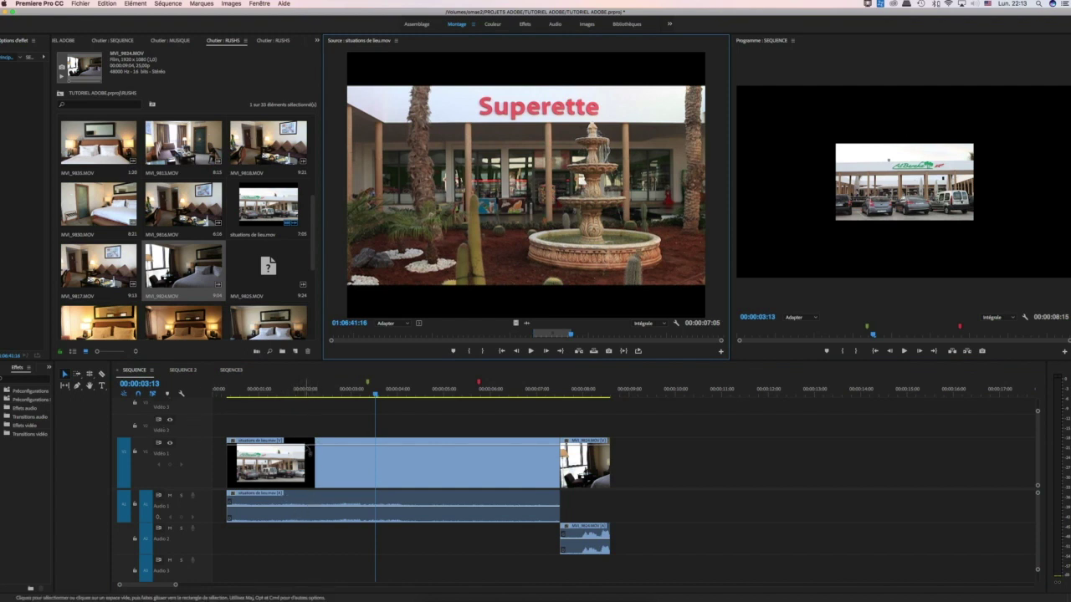
{"action": "left_click", "coordinate": [292, 425]}
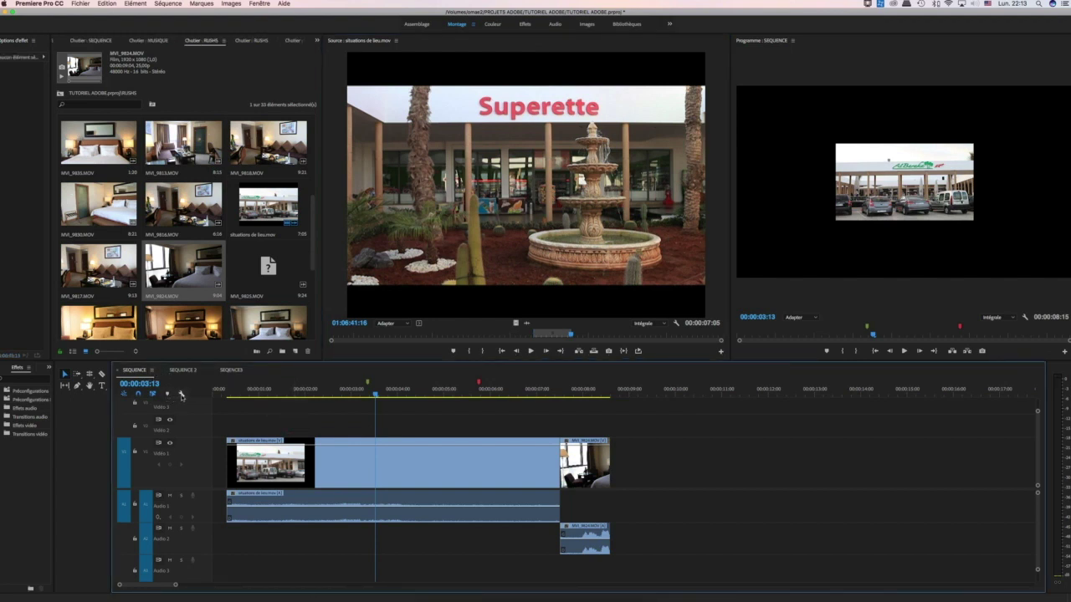
{"action": "left_click", "coordinate": [151, 371]}
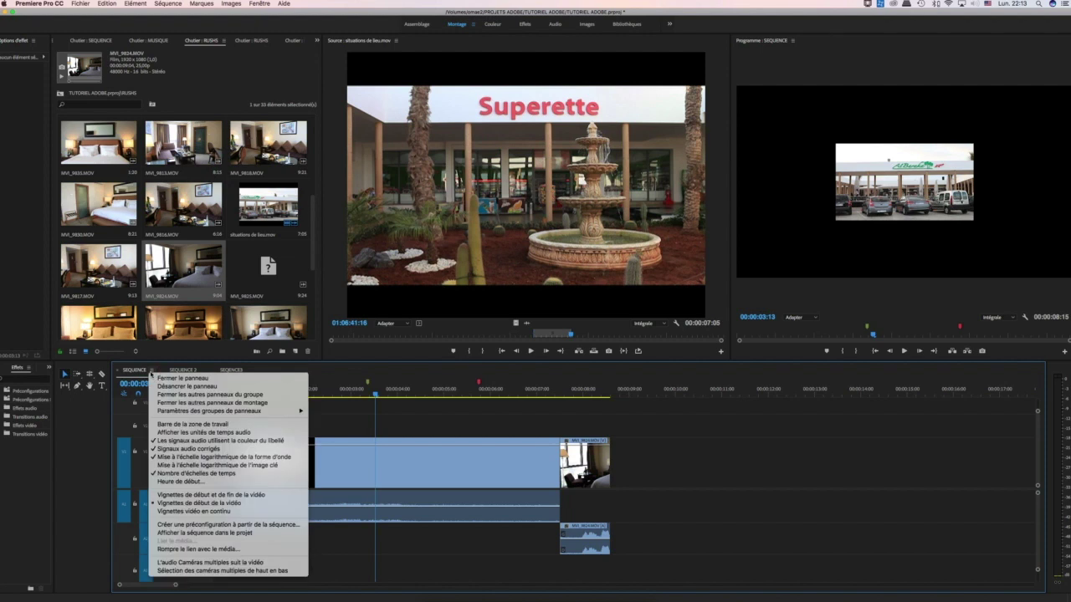
{"action": "left_click", "coordinate": [150, 373]}
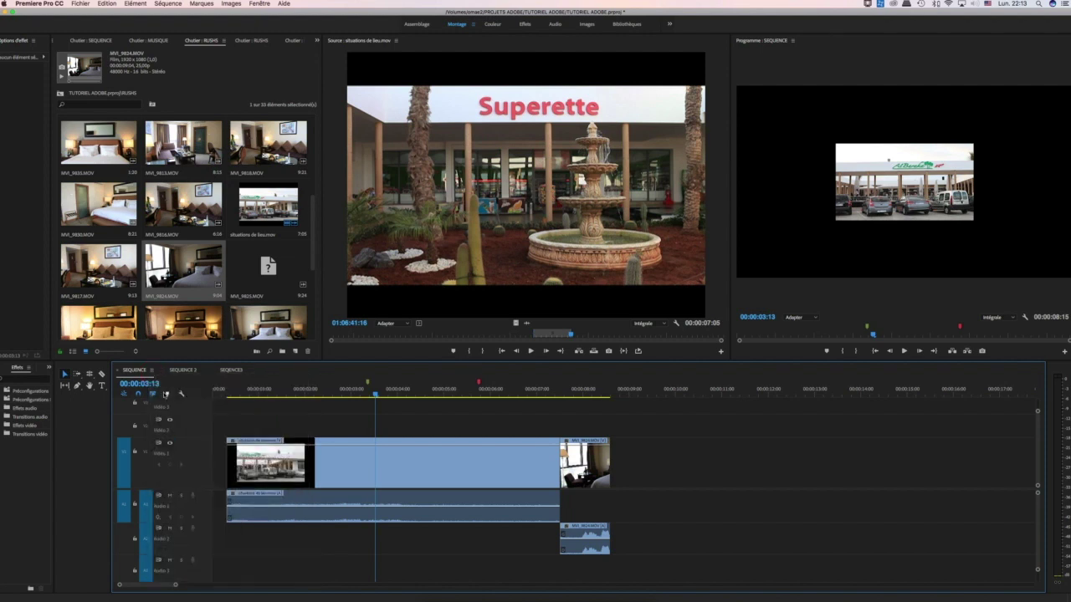
{"action": "left_click", "coordinate": [181, 394]}
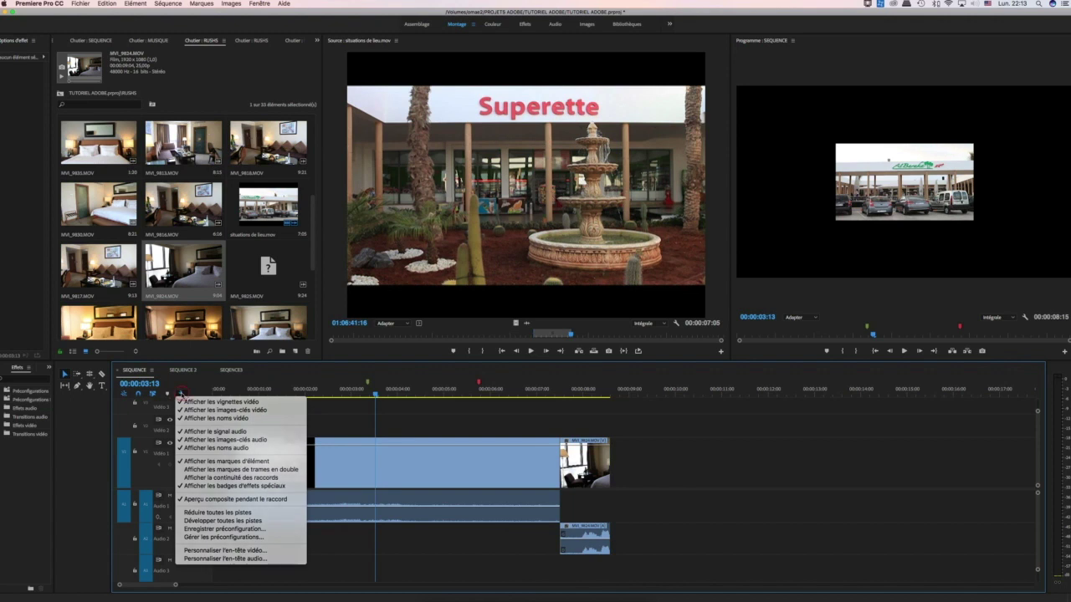
{"action": "key", "text": "Escape"}
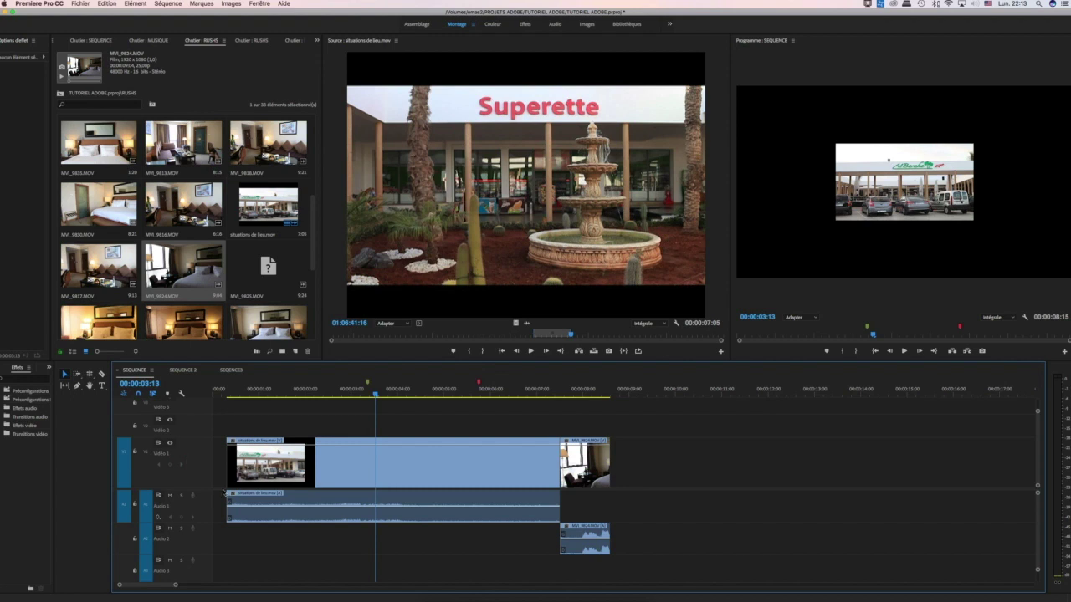
{"action": "right_click", "coordinate": [288, 548]}
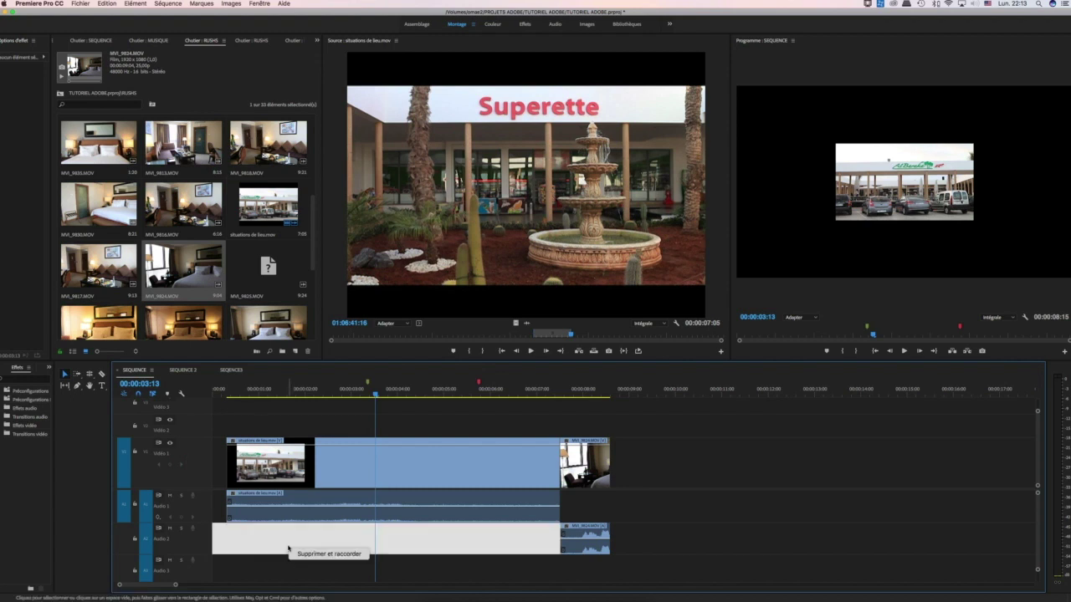
{"action": "left_click", "coordinate": [245, 581]}
{"action": "left_click", "coordinate": [74, 463]}
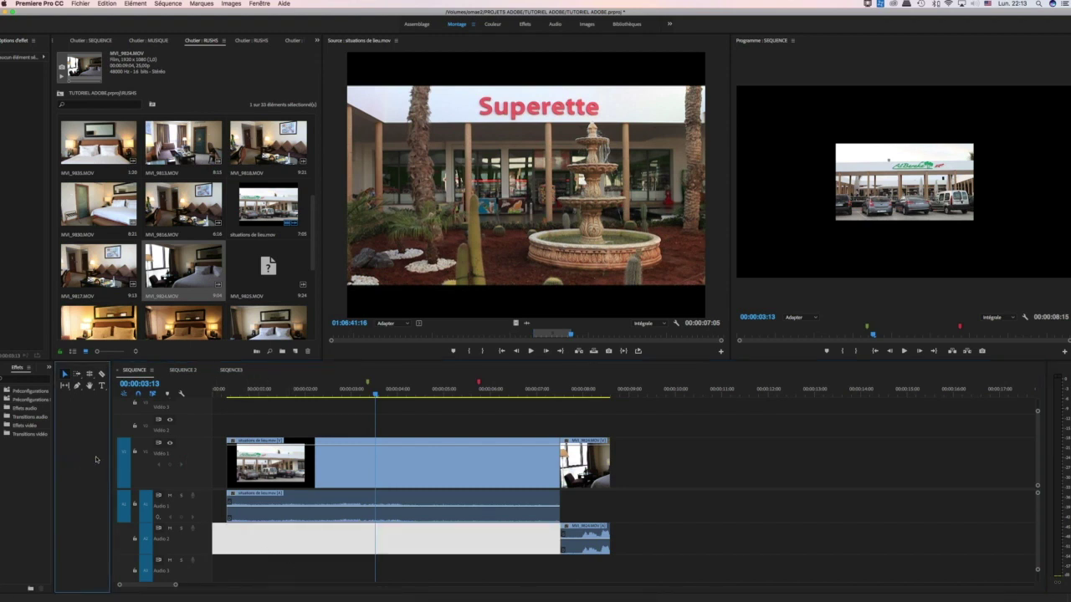
{"action": "left_click", "coordinate": [702, 467]}
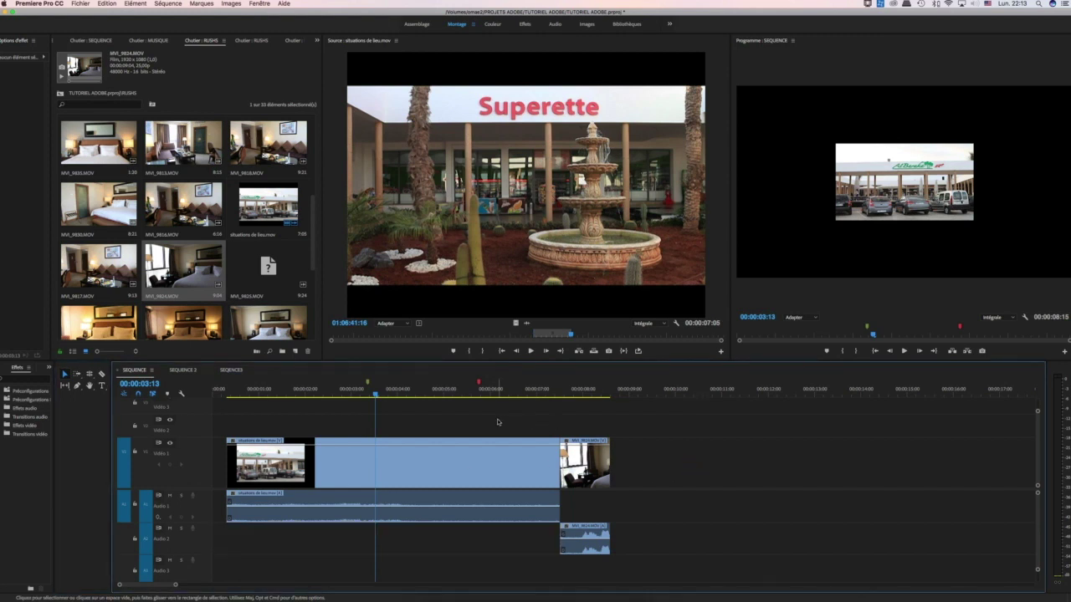
Add two video tracks to the sequence and adjust the height of the video track headers
{"action": "scroll", "coordinate": [498, 423], "scroll_direction": "up", "scroll_amount": 1}
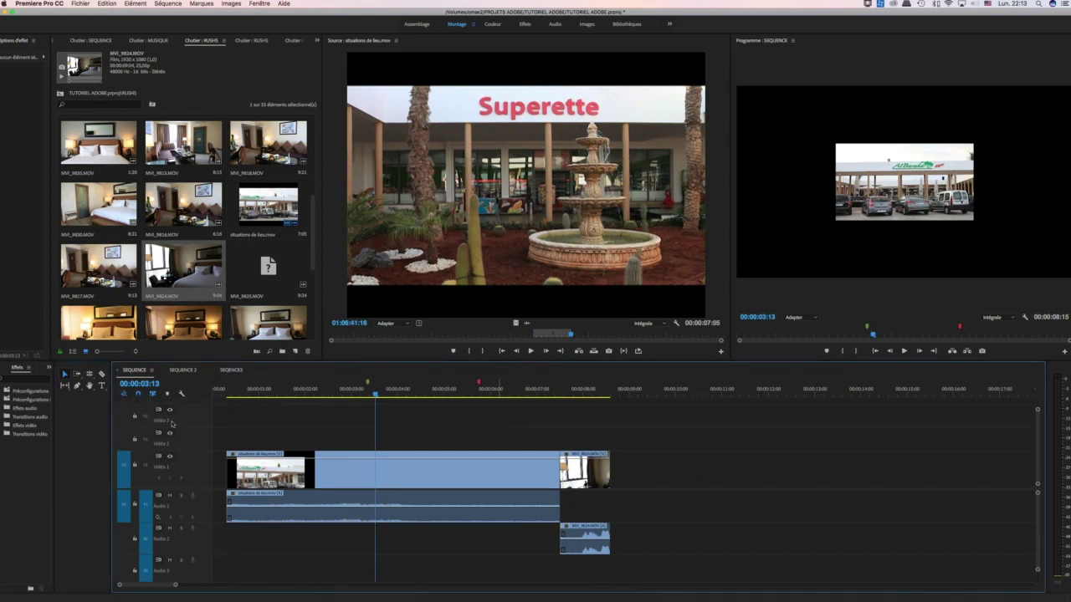
{"action": "right_click", "coordinate": [192, 419]}
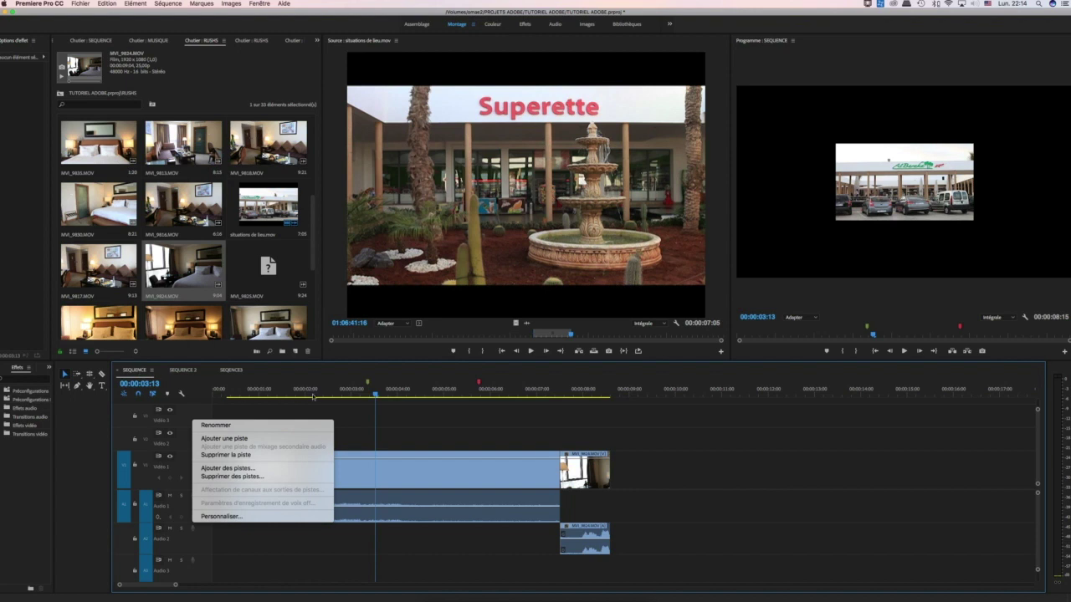
{"action": "left_click", "coordinate": [236, 440]}
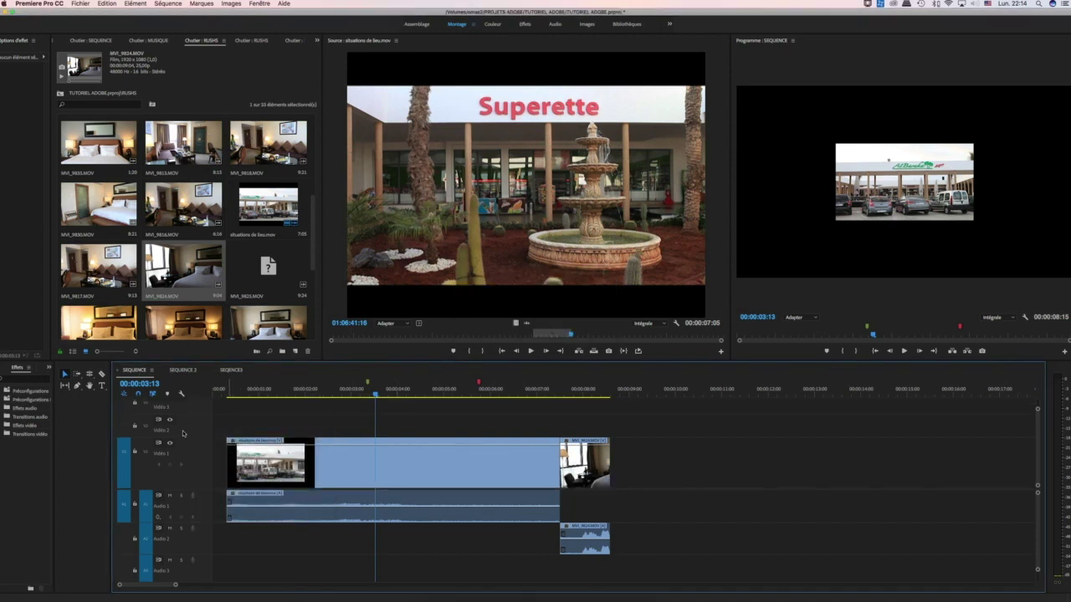
{"action": "right_click", "coordinate": [185, 434]}
{"action": "left_click", "coordinate": [206, 454]}
{"action": "double_click", "coordinate": [191, 441]}
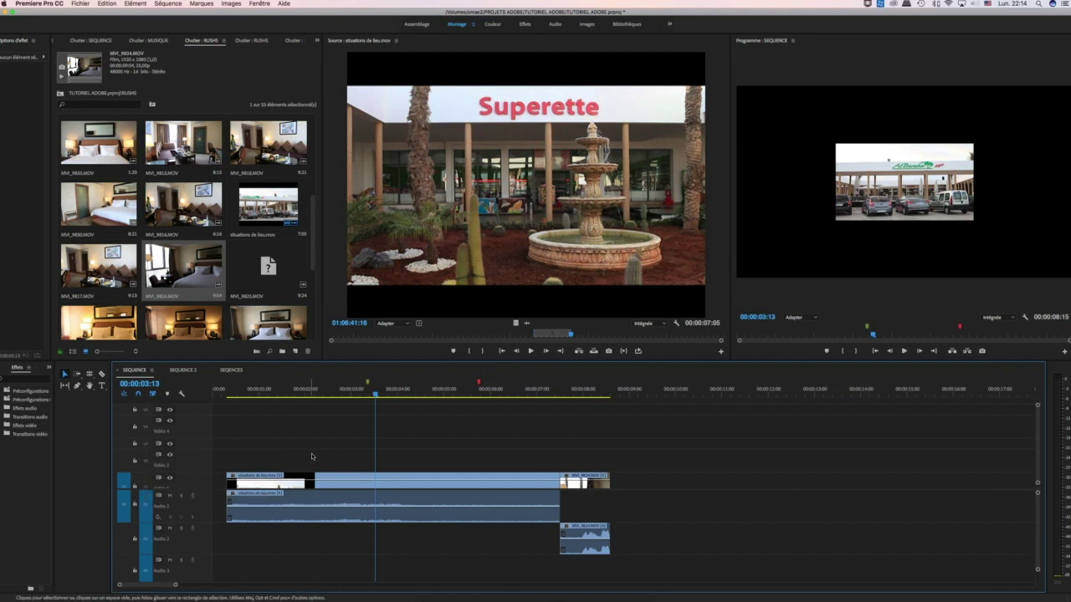
{"action": "double_click", "coordinate": [164, 467]}
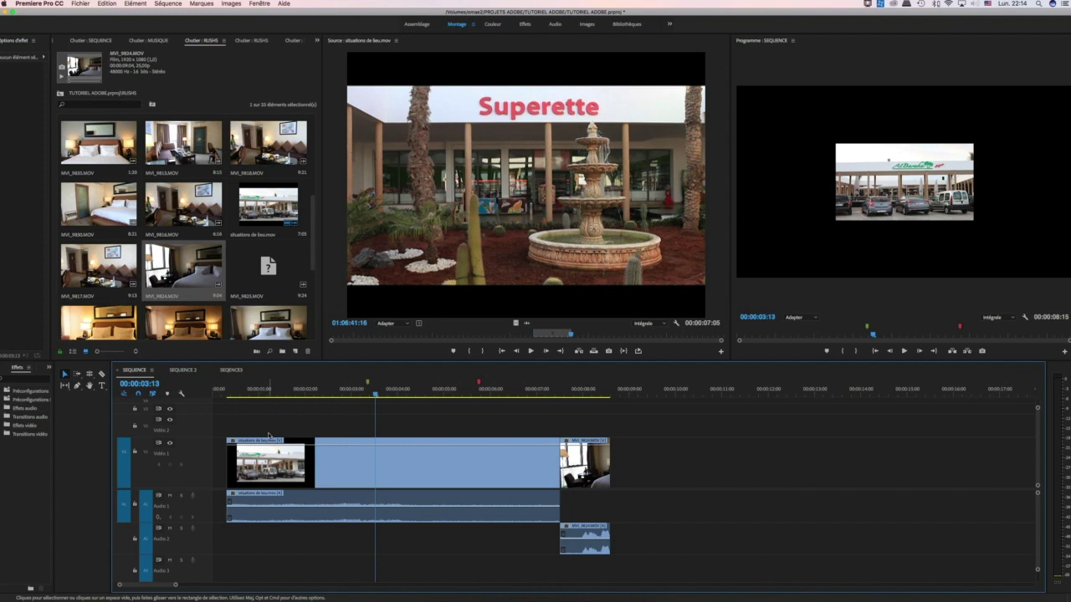
Delete all clips from the sequence and return the playhead to 00:00:00:00
{"action": "left_click_drag", "start_coordinate": [307, 431], "coordinate": [632, 567]}
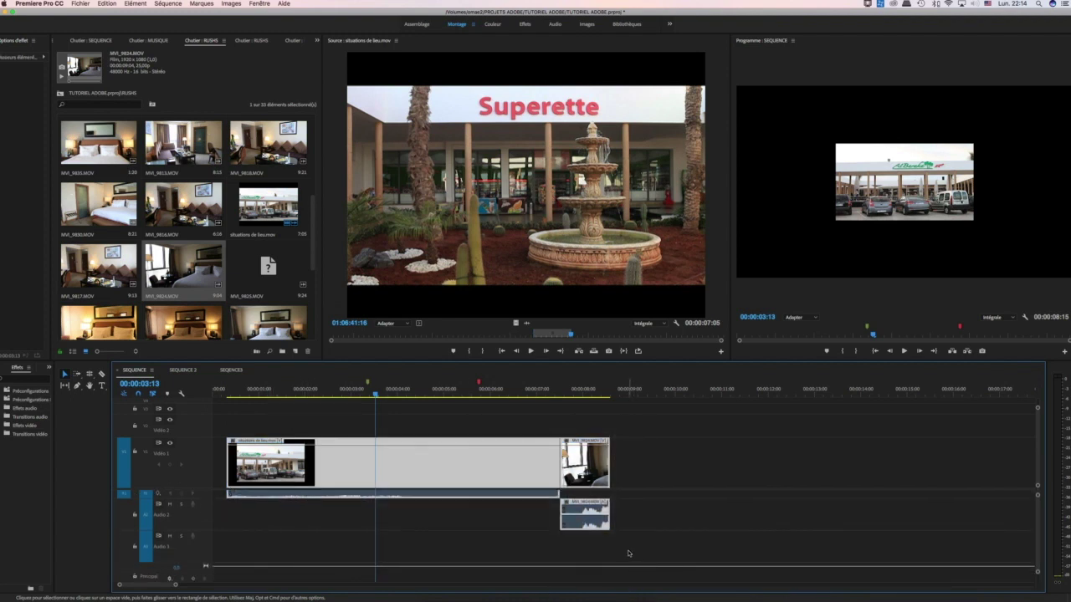
{"action": "key", "text": "Delete"}
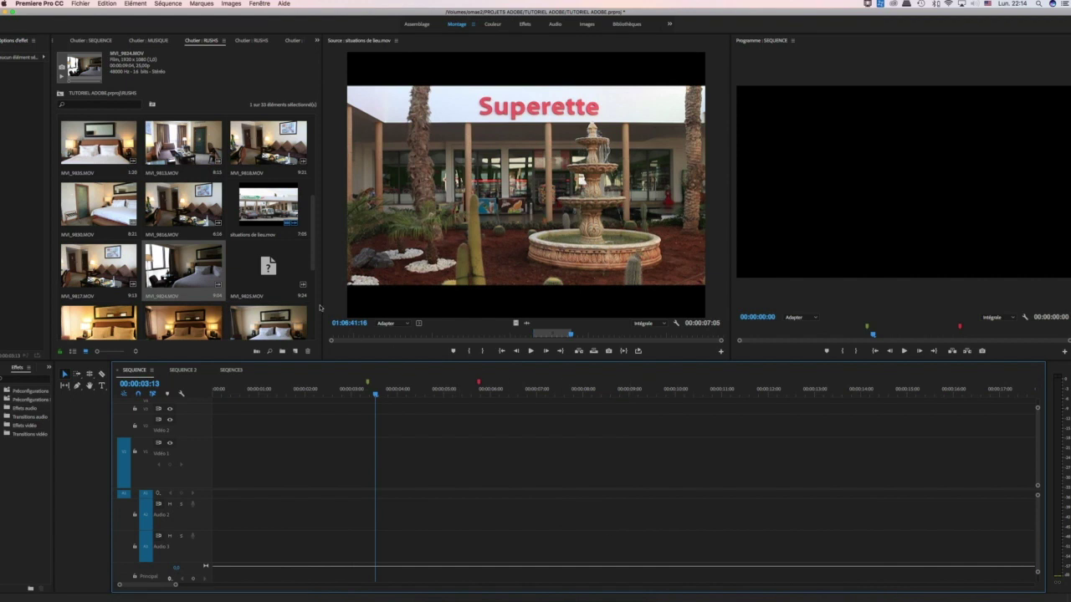
{"action": "left_click_drag", "start_coordinate": [375, 393], "coordinate": [214, 394]}
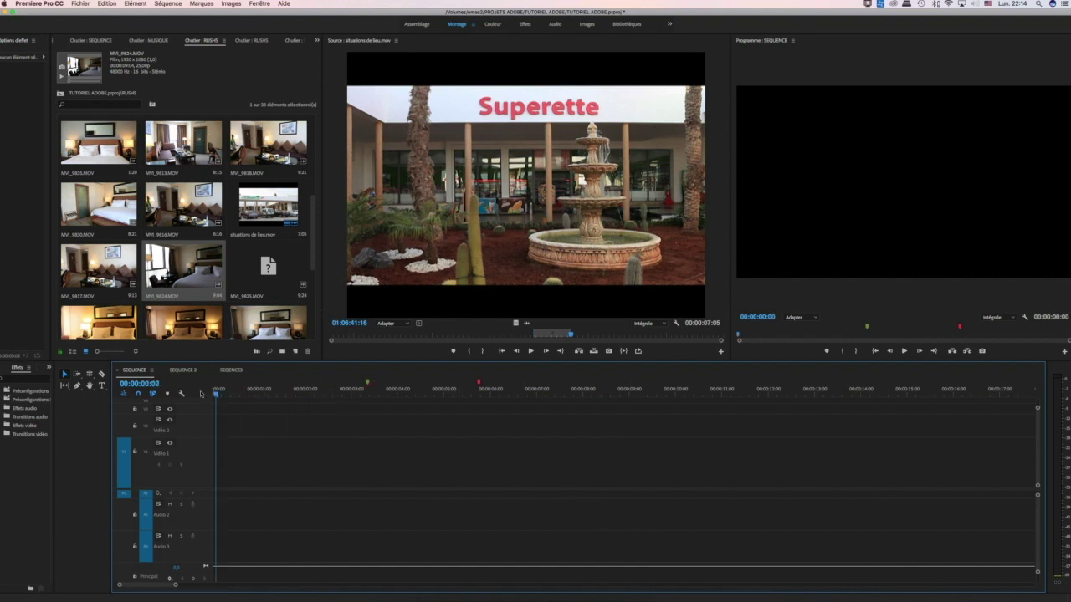
Load the bedroom clip showing the bed between two lamps into the Source monitor
{"action": "left_click", "coordinate": [183, 203]}
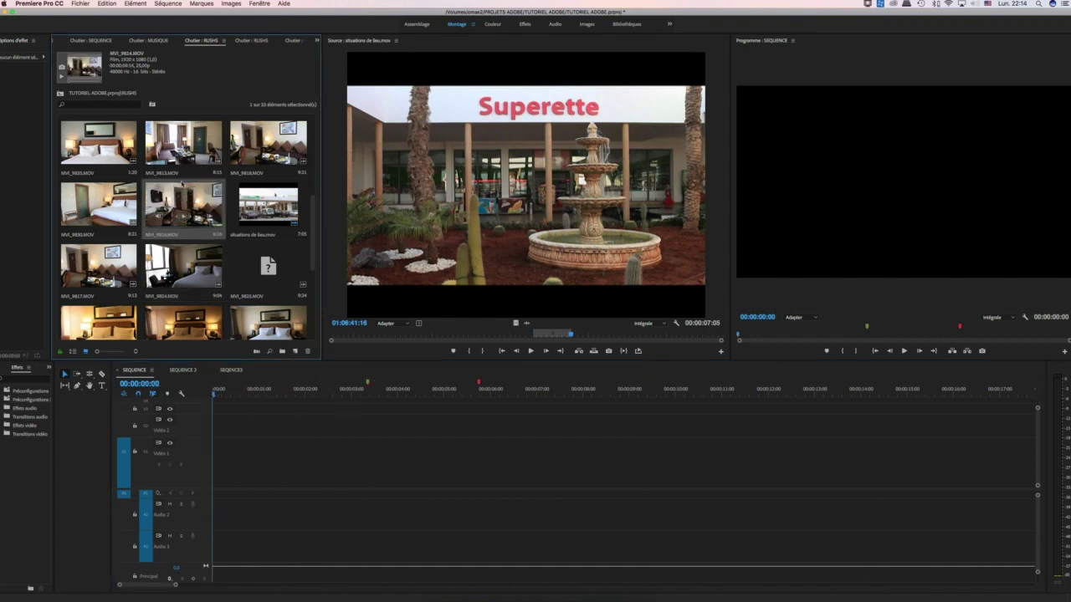
{"action": "left_click", "coordinate": [98, 153]}
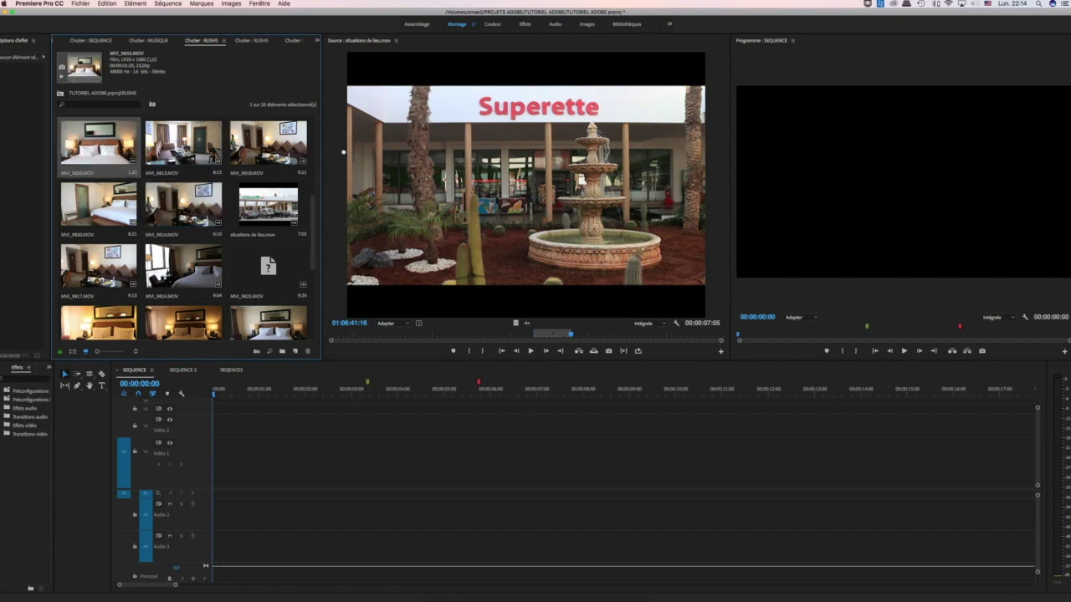
{"action": "left_click_drag", "start_coordinate": [98, 152], "coordinate": [402, 192]}
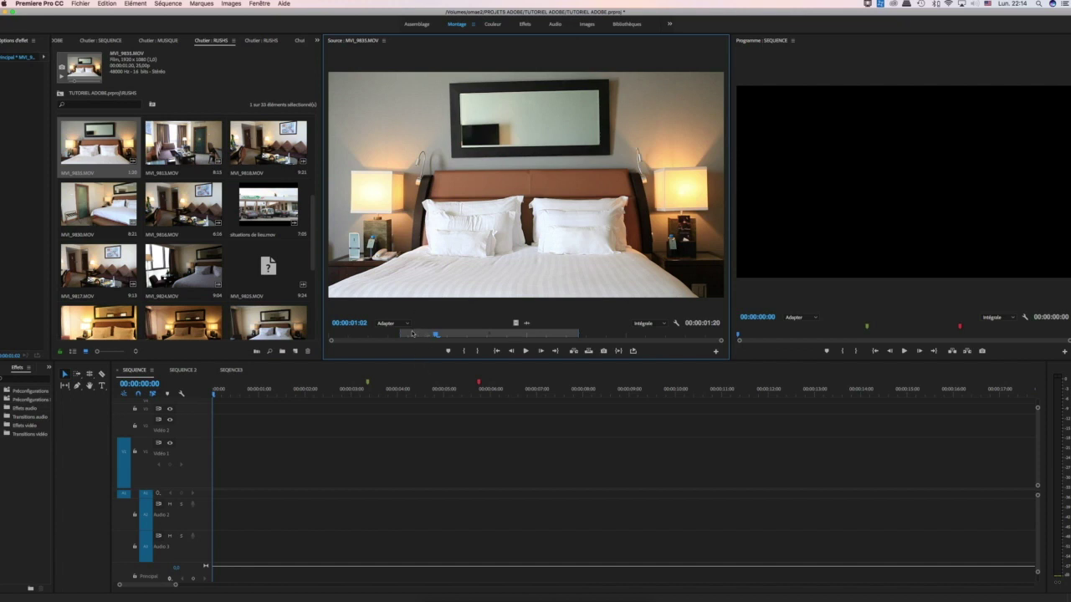
Mark the bedroom clip's in point at 00:00:01:01 and its out point at 00:00:01:20
{"action": "left_click", "coordinate": [405, 334]}
{"action": "left_click_drag", "start_coordinate": [415, 334], "coordinate": [434, 335]}
{"action": "left_click", "coordinate": [465, 351]}
{"action": "left_click", "coordinate": [507, 335]}
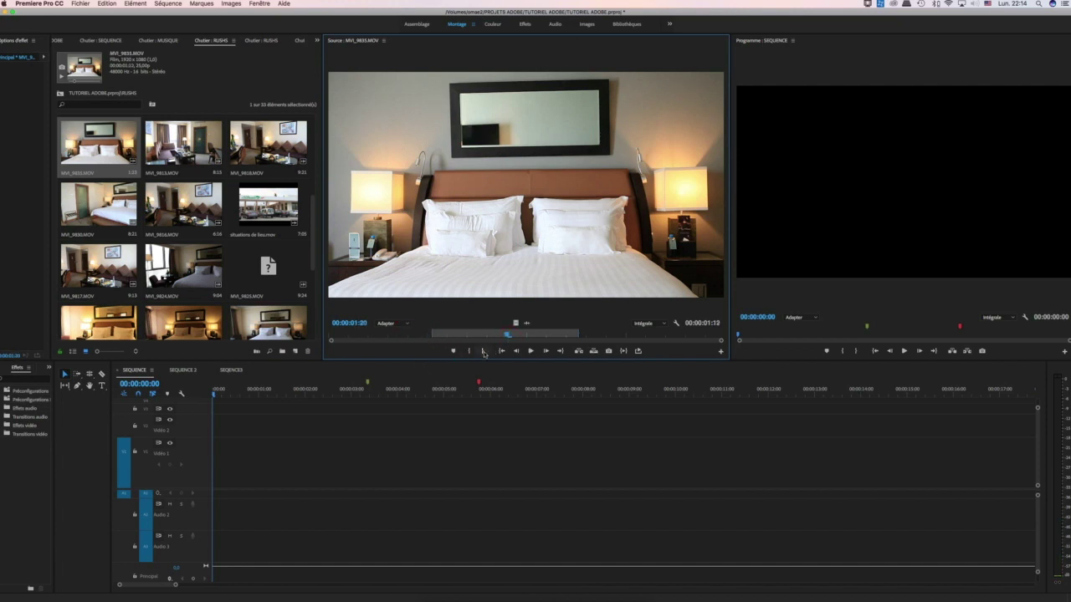
{"action": "left_click", "coordinate": [483, 351]}
{"action": "left_click_drag", "start_coordinate": [508, 335], "coordinate": [512, 335]}
{"action": "double_click", "coordinate": [544, 351]}
{"action": "double_click", "coordinate": [545, 351]}
{"action": "left_click", "coordinate": [545, 352]}
{"action": "left_click", "coordinate": [502, 351]}
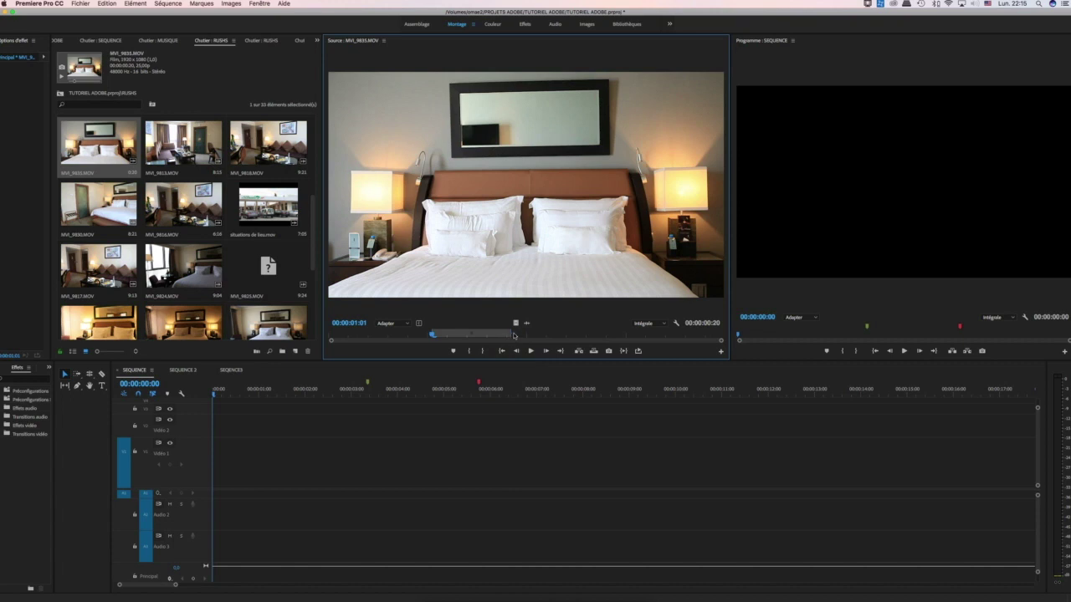
Set the bedroom clip's out point to 00:00:02:00
{"action": "left_click", "coordinate": [514, 335]}
{"action": "left_click", "coordinate": [544, 352]}
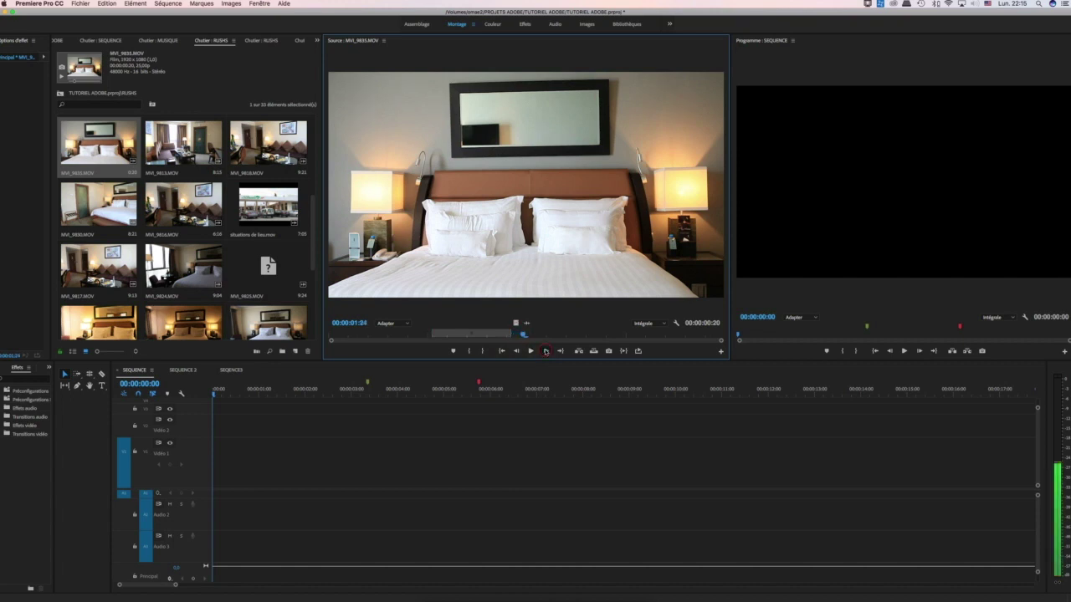
{"action": "left_click", "coordinate": [481, 351]}
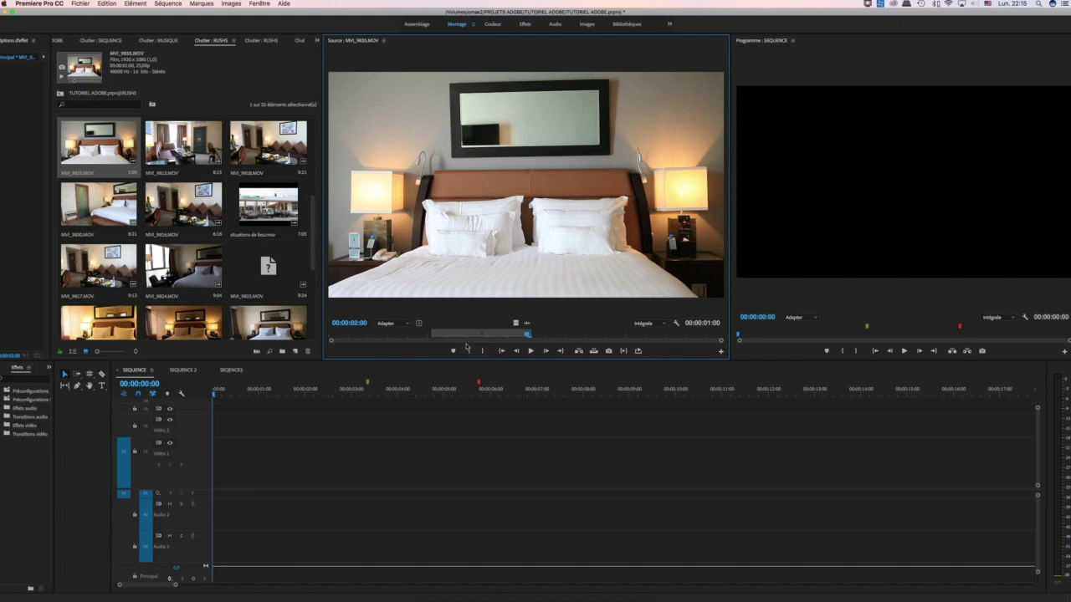
Set the bedroom clip's in point to 00:00:00:20 and insert the marked range at the start of the sequence
{"action": "left_click", "coordinate": [423, 336]}
{"action": "left_click", "coordinate": [515, 351]}
{"action": "left_click", "coordinate": [515, 351]}
{"action": "left_click", "coordinate": [516, 352]}
{"action": "left_click", "coordinate": [515, 352]}
{"action": "left_click", "coordinate": [468, 351]}
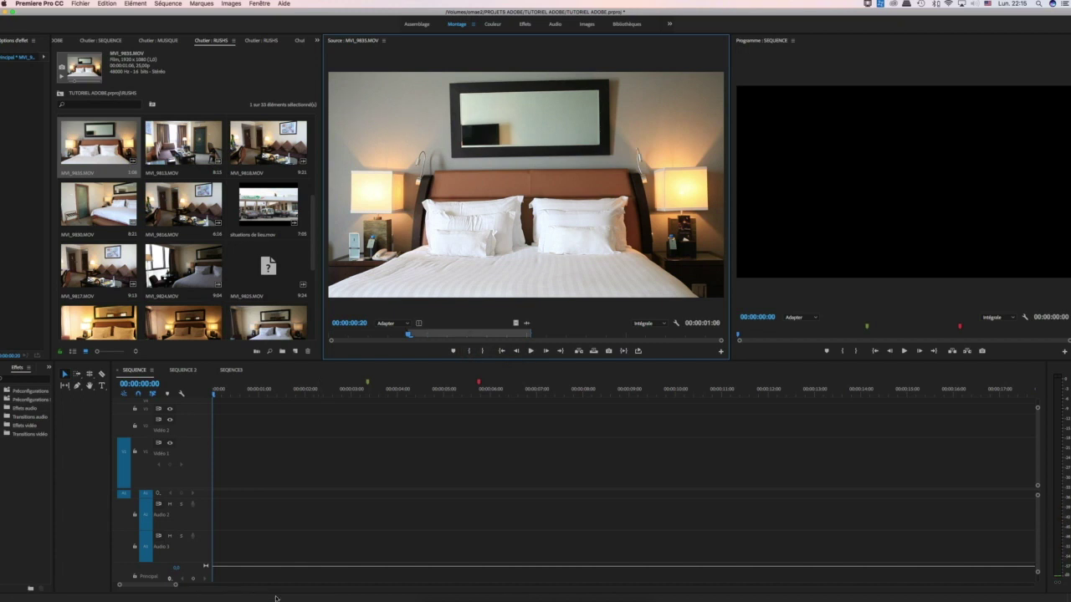
{"action": "left_click", "coordinate": [578, 351]}
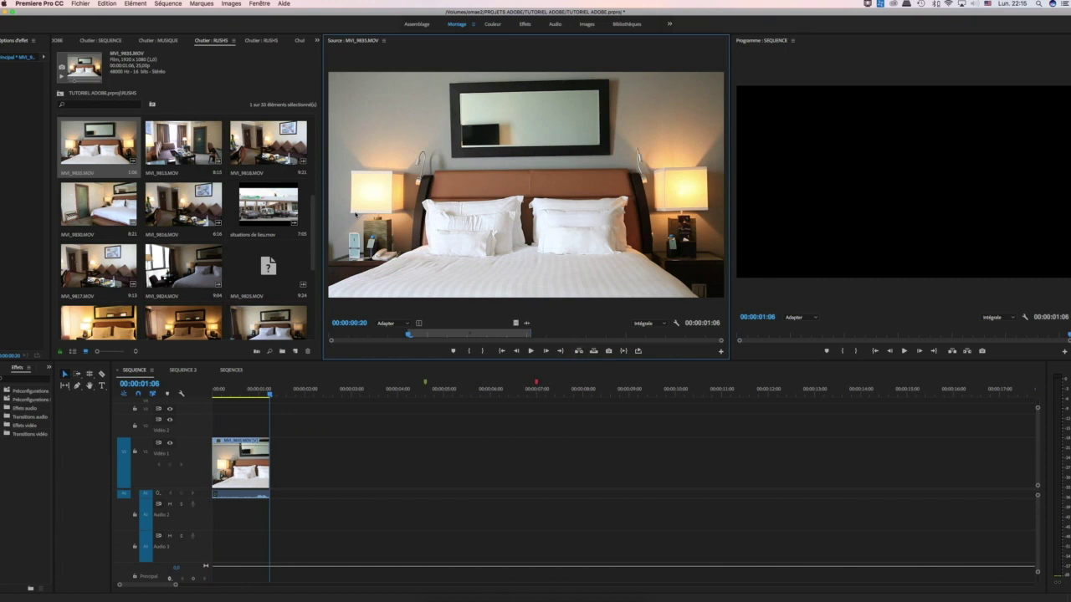
Load the living-room clip with the sofa and fruit table into the Source monitor and mark a first in point
{"action": "left_click", "coordinate": [182, 205]}
{"action": "left_click_drag", "start_coordinate": [182, 205], "coordinate": [507, 231]}
{"action": "left_click", "coordinate": [486, 336]}
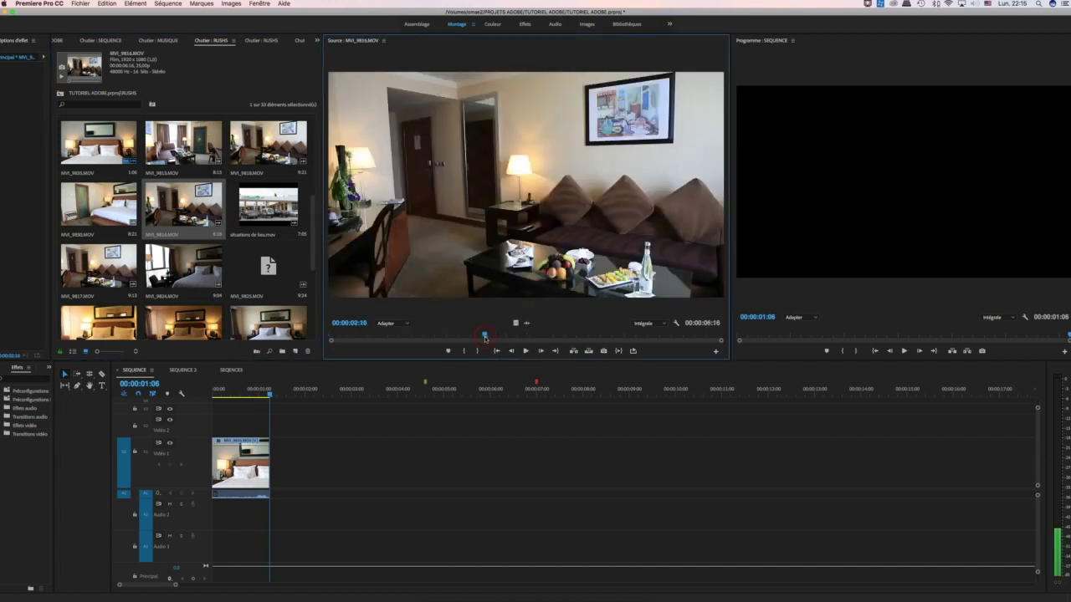
{"action": "left_click", "coordinate": [464, 351]}
{"action": "key", "text": "space"}
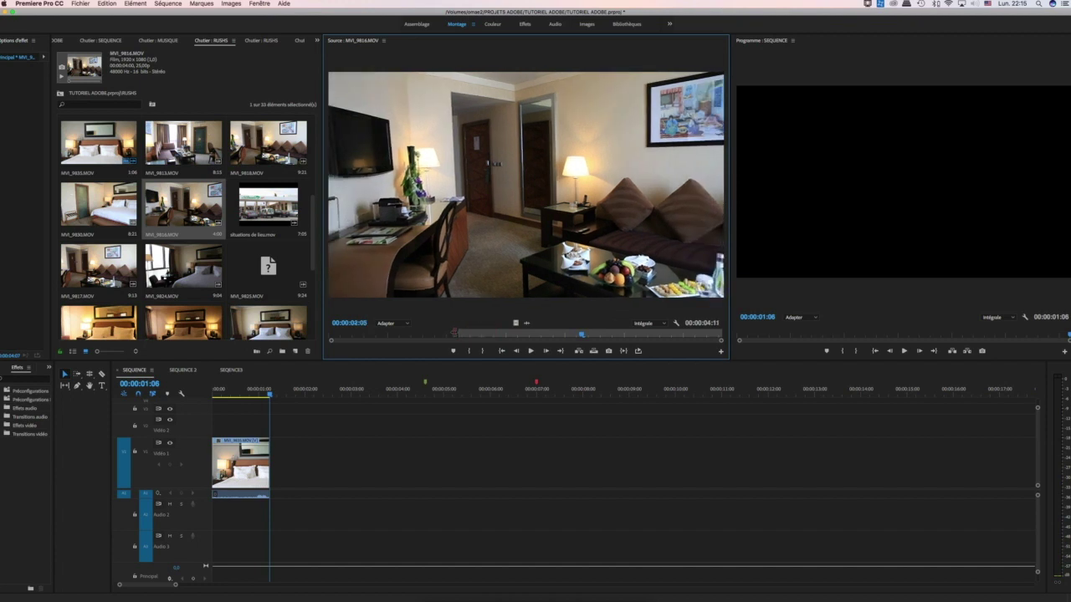
Re-mark the living-room clip from near its start to 00:00:04:07 and insert that range after the first sequence clip
{"action": "key", "text": "Home"}
{"action": "key", "text": "i"}
{"action": "left_click_drag", "start_coordinate": [373, 335], "coordinate": [582, 337]}
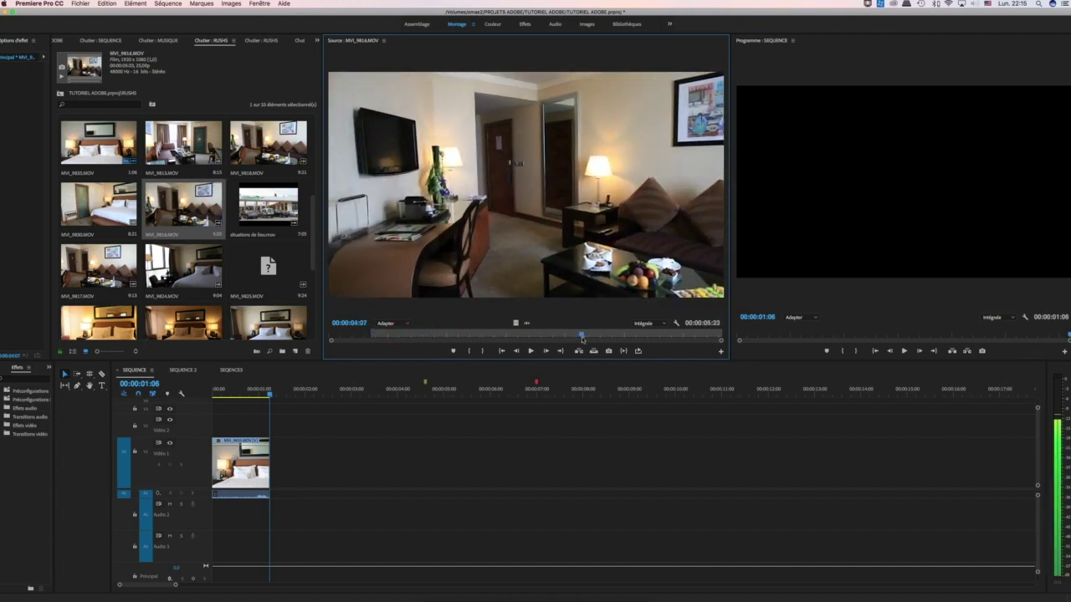
{"action": "left_click", "coordinate": [482, 352]}
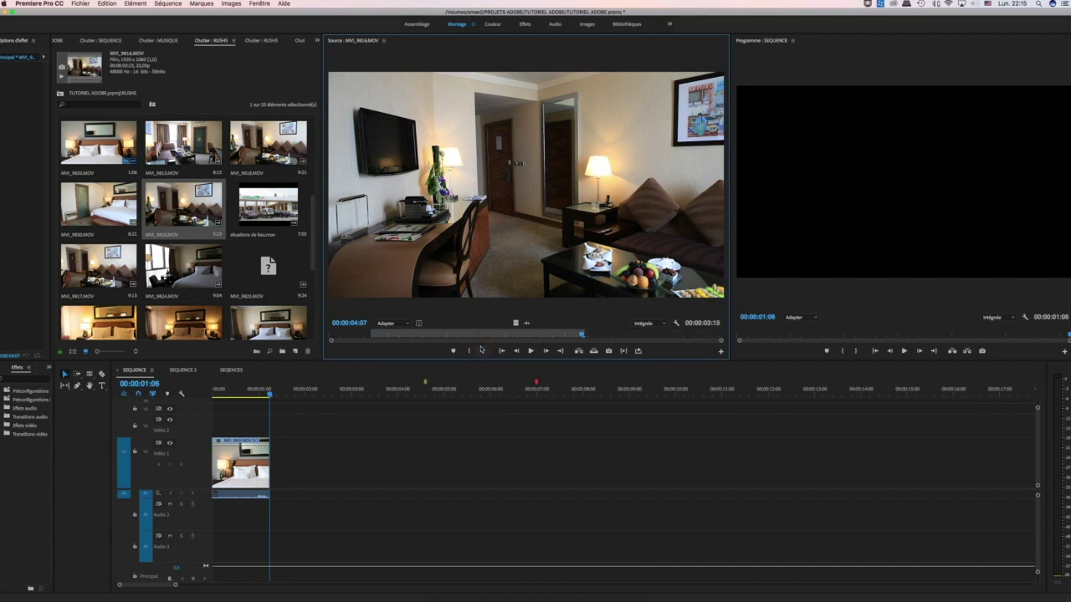
{"action": "left_click", "coordinate": [578, 352]}
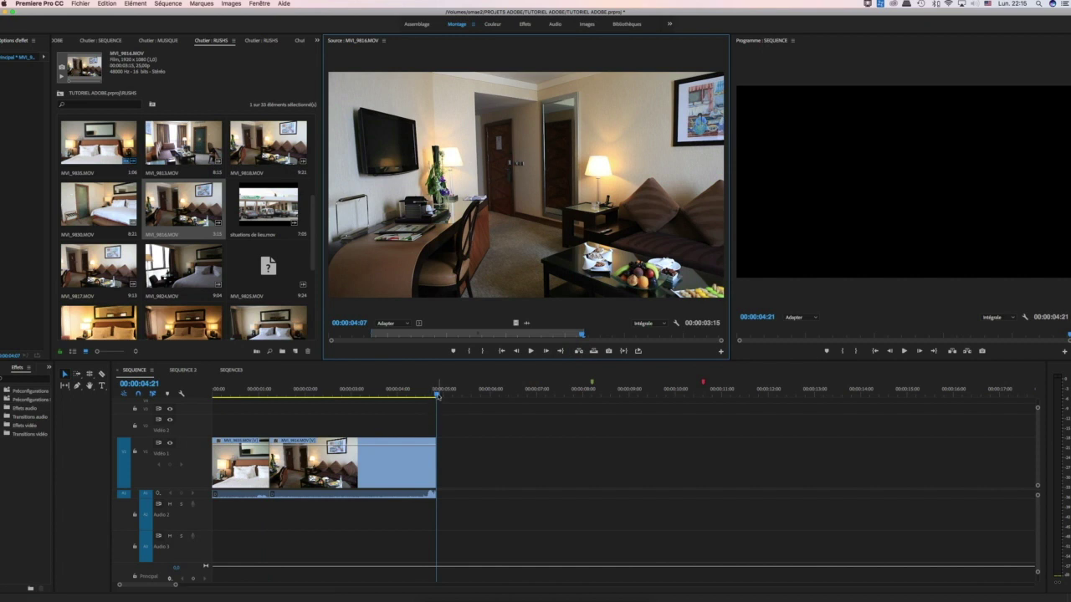
Place the playhead at 00:00:03:08 inside the living-room clip and load the daylit bedroom clip MVI_9823.MOV into the Source monitor
{"action": "left_click_drag", "start_coordinate": [437, 395], "coordinate": [365, 402]}
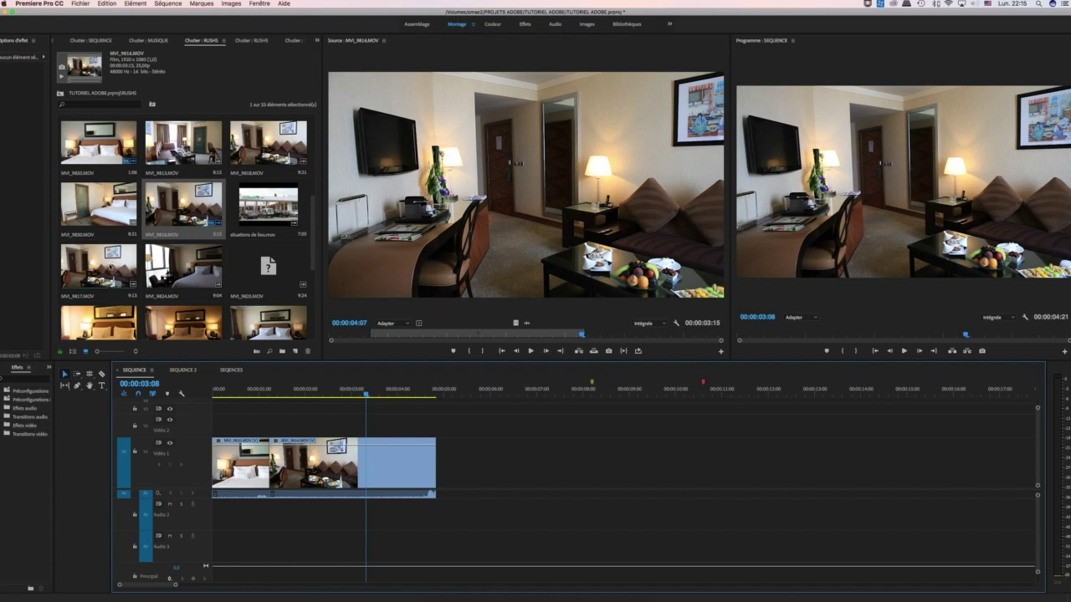
{"action": "left_click", "coordinate": [98, 266]}
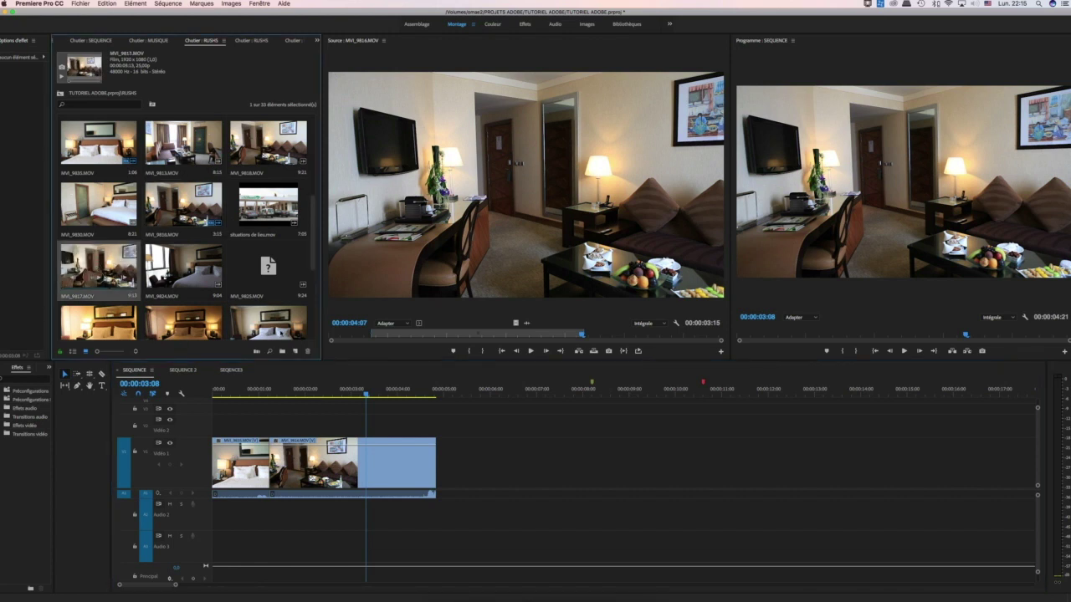
{"action": "left_click", "coordinate": [268, 322]}
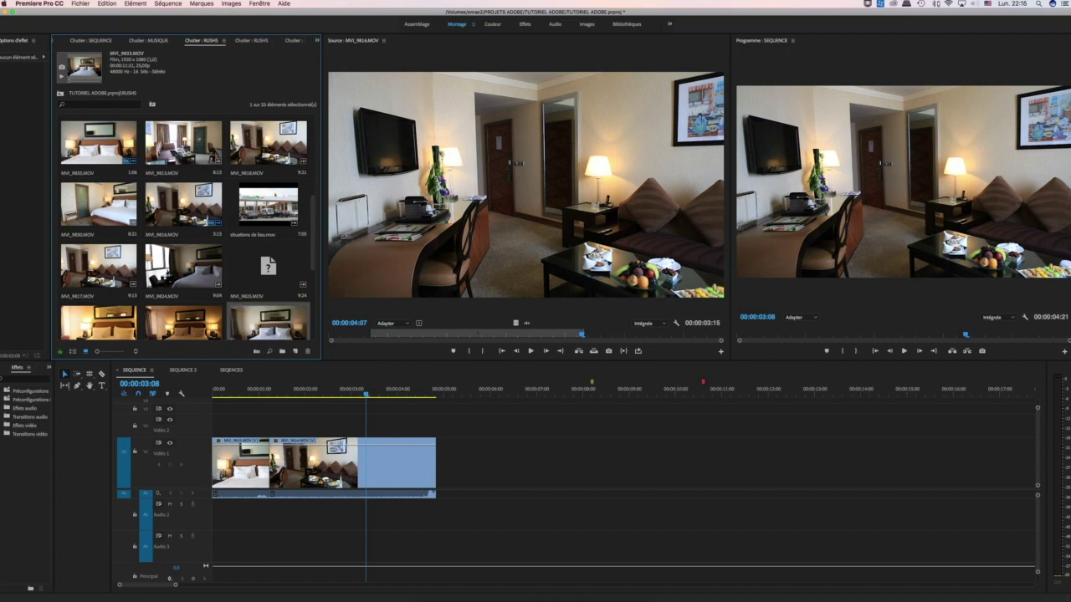
{"action": "left_click_drag", "start_coordinate": [261, 328], "coordinate": [396, 277]}
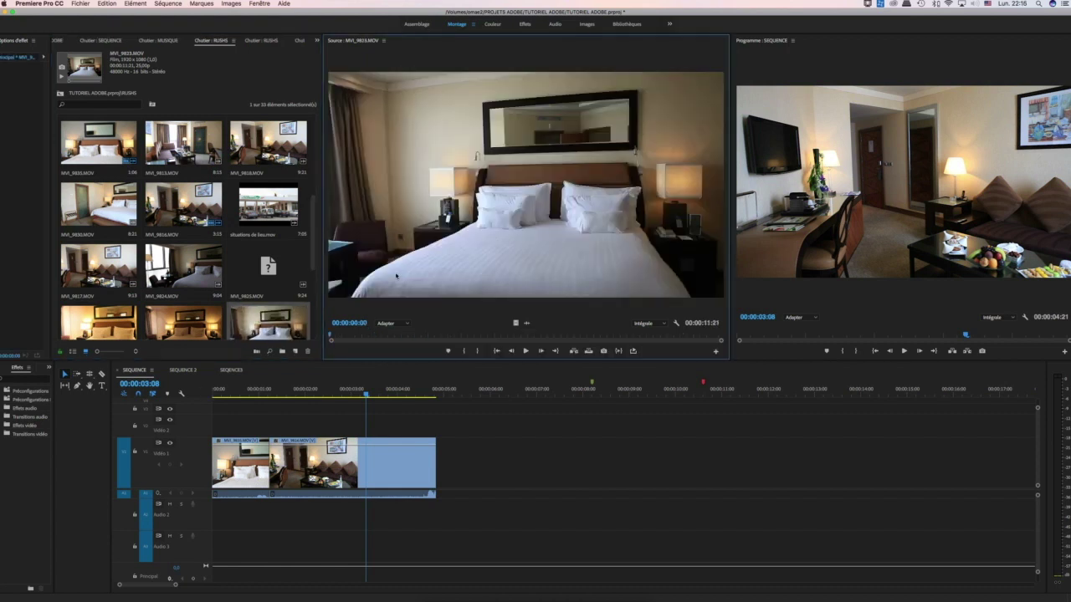
Mark an in point about a third of the way into the daylit bedroom clip and an out point at 00:00:06:16
{"action": "left_click", "coordinate": [451, 339]}
{"action": "left_click", "coordinate": [465, 352]}
{"action": "key", "text": "space"}
{"action": "left_click", "coordinate": [482, 351]}
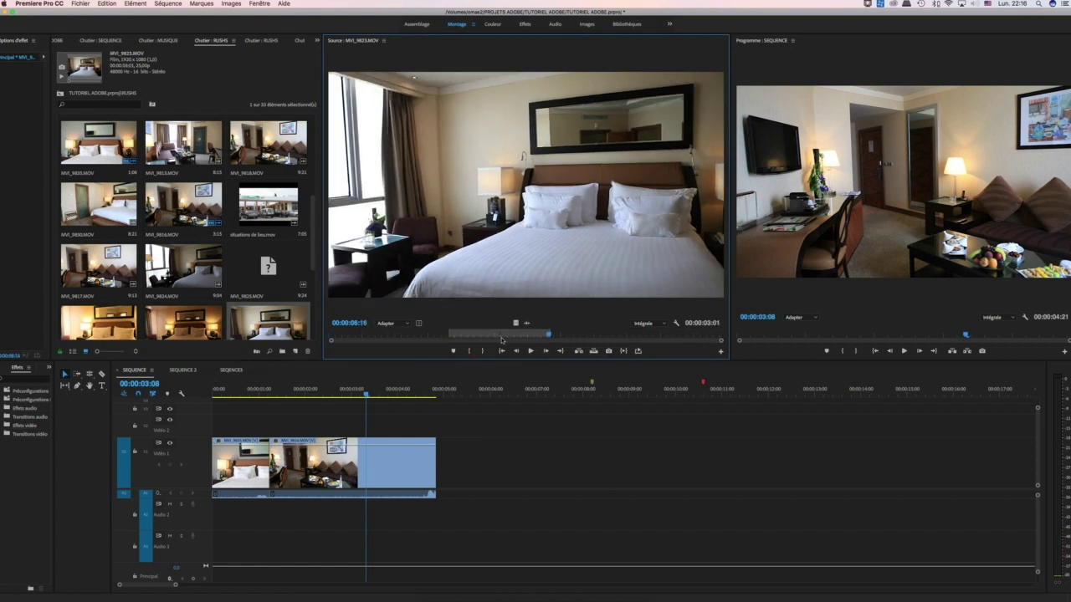
Try inserting the daylit bedroom range in the middle of the living-room clip, inspect the split, and undo the insertion
{"action": "left_click", "coordinate": [579, 351]}
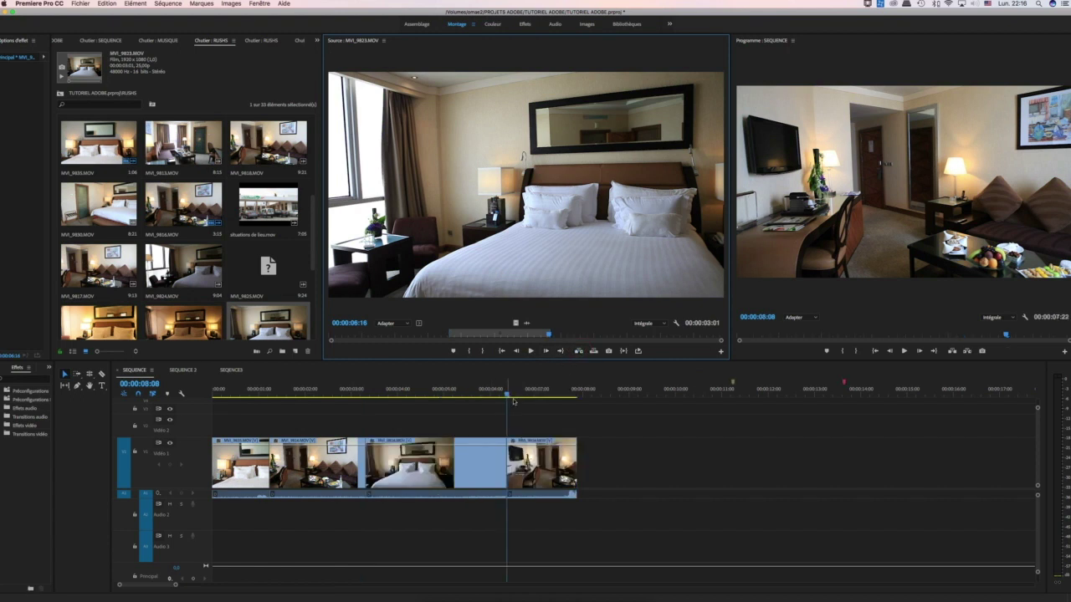
{"action": "mouse_move", "coordinate": [507, 400]}
{"action": "left_mouse_down"}
{"action": "mouse_move", "coordinate": [331, 400]}
{"action": "mouse_move", "coordinate": [574, 400]}
{"action": "mouse_move", "coordinate": [347, 400]}
{"action": "mouse_move", "coordinate": [512, 407]}
{"action": "mouse_move", "coordinate": [500, 409]}
{"action": "left_mouse_up"}
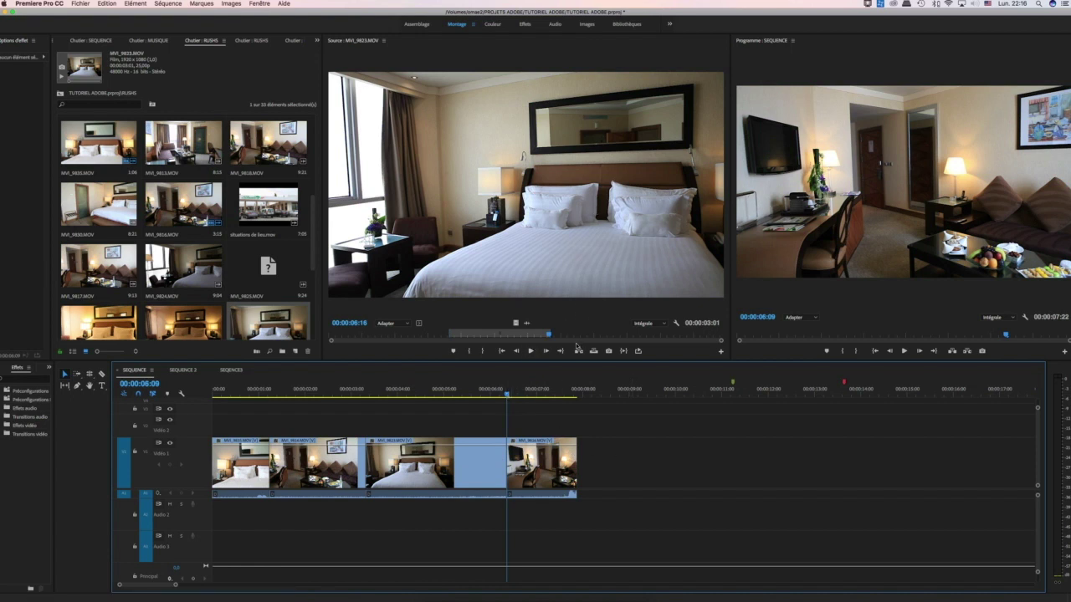
{"action": "left_click_drag", "start_coordinate": [508, 395], "coordinate": [456, 396]}
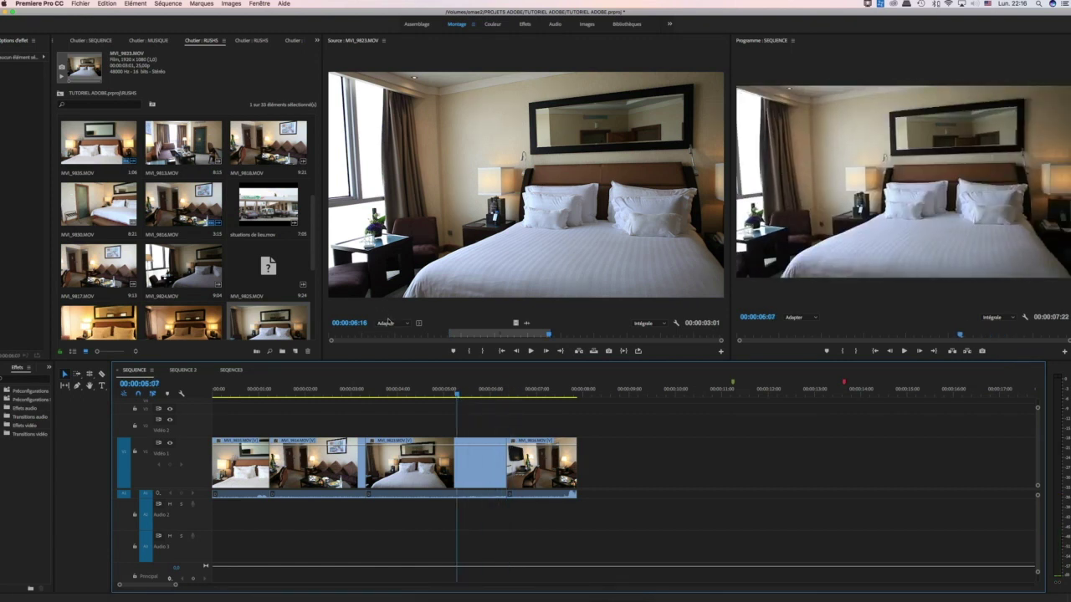
{"action": "key", "text": "super+z"}
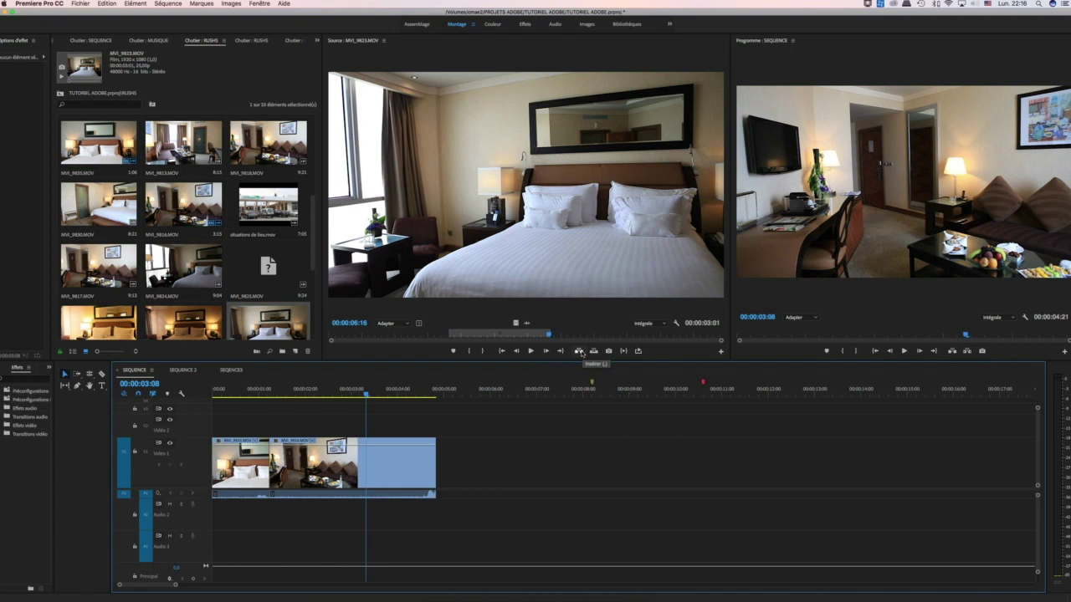
Move the playhead to the end of the sequence and display the system Keyboard Viewer over the empty part of the timeline
{"action": "left_click_drag", "start_coordinate": [368, 395], "coordinate": [435, 397]}
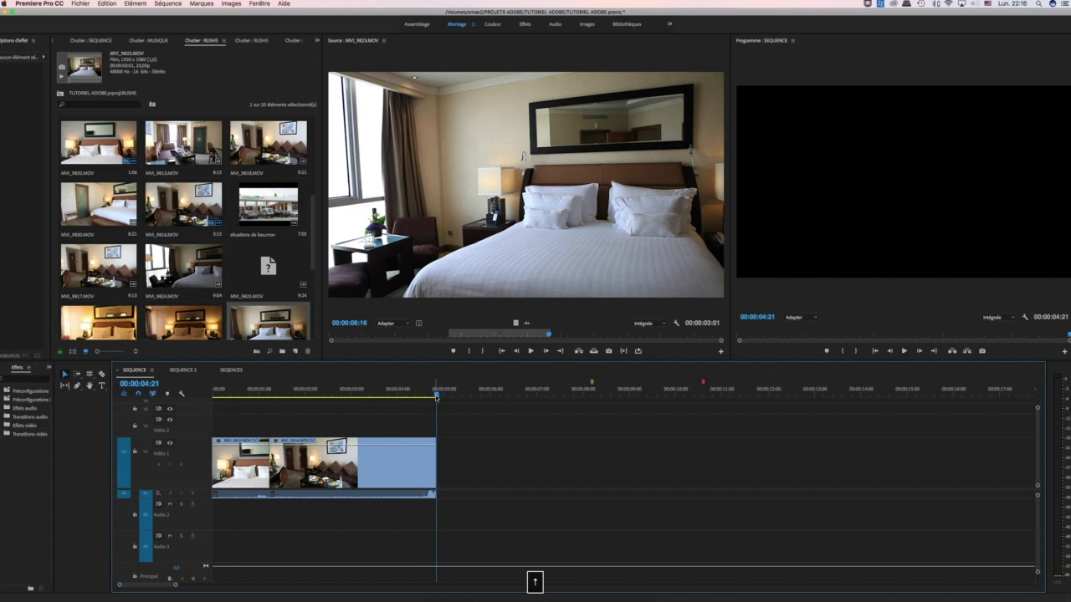
{"action": "scroll", "coordinate": [436, 397], "scroll_direction": "right", "scroll_amount": 2}
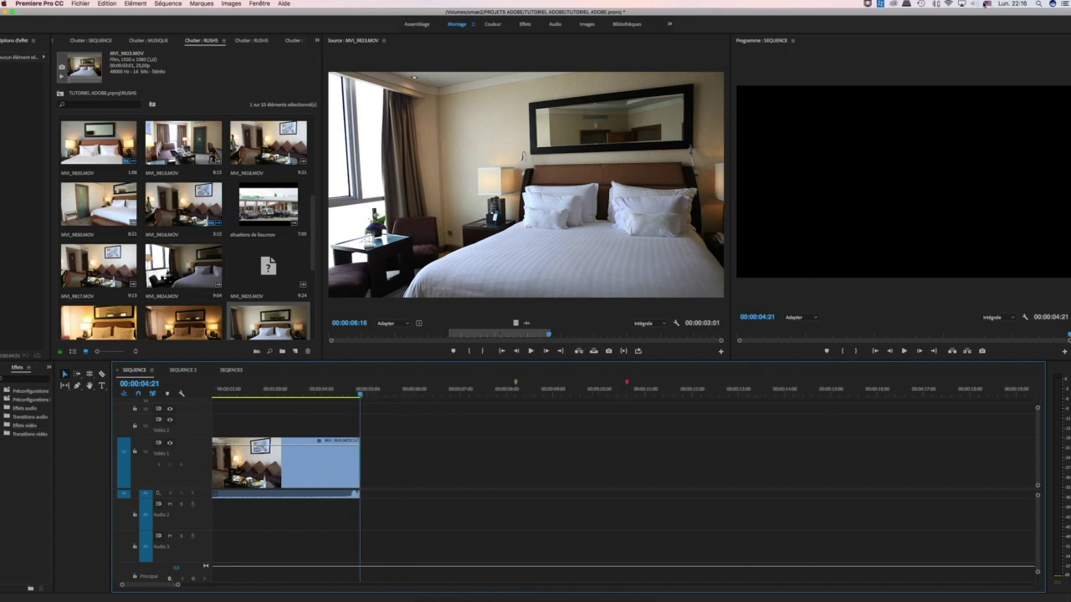
{"action": "left_click", "coordinate": [987, 5]}
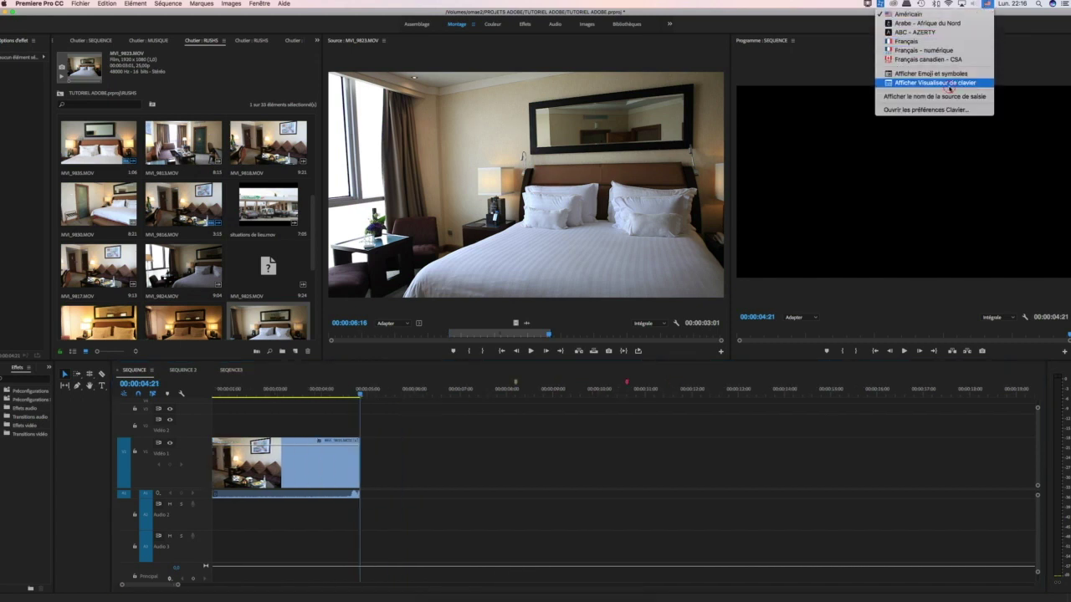
{"action": "left_click", "coordinate": [949, 87]}
{"action": "left_click_drag", "start_coordinate": [733, 346], "coordinate": [1003, 381]}
{"action": "double_click", "coordinate": [1003, 381]}
{"action": "left_click_drag", "start_coordinate": [467, 418], "coordinate": [687, 472]}
{"action": "left_click_drag", "start_coordinate": [532, 371], "coordinate": [920, 400]}
Step the sequence playhead four frames backward and four frames forward around the end of the last clip
{"action": "left_click", "coordinate": [950, 489]}
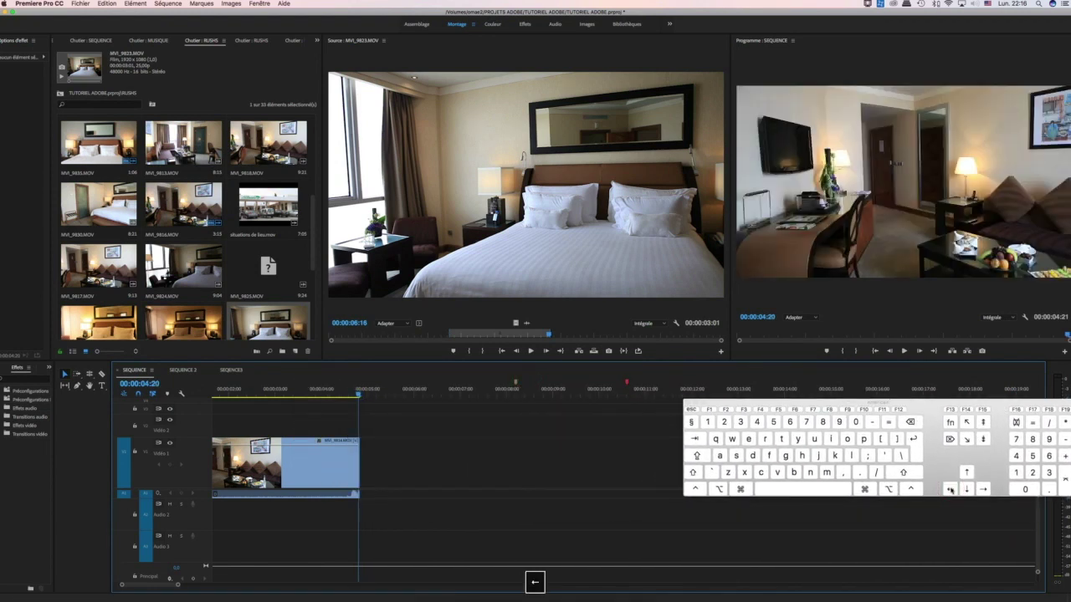
{"action": "left_click", "coordinate": [950, 489]}
{"action": "left_click", "coordinate": [950, 489]}
{"action": "left_click", "coordinate": [950, 490]}
{"action": "left_click", "coordinate": [981, 490]}
{"action": "left_click", "coordinate": [981, 490]}
{"action": "left_click", "coordinate": [980, 489]}
{"action": "left_click", "coordinate": [979, 489]}
Jump the playhead back through the previous edit points and forward again to the sequence end at 00:00:04:21
{"action": "left_click", "coordinate": [966, 473]}
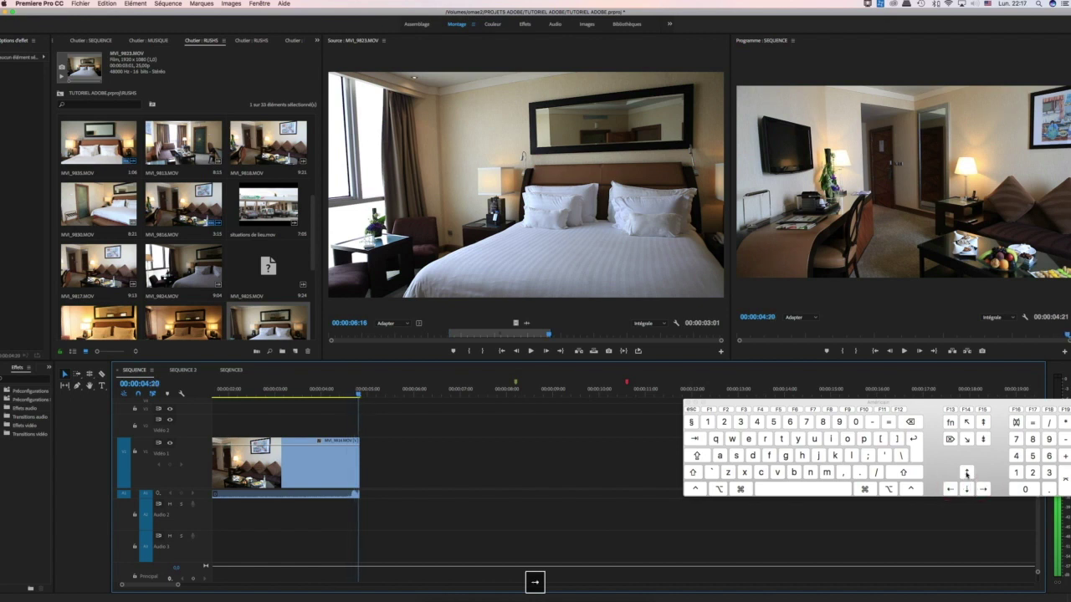
{"action": "left_click", "coordinate": [966, 473]}
{"action": "left_click", "coordinate": [967, 490]}
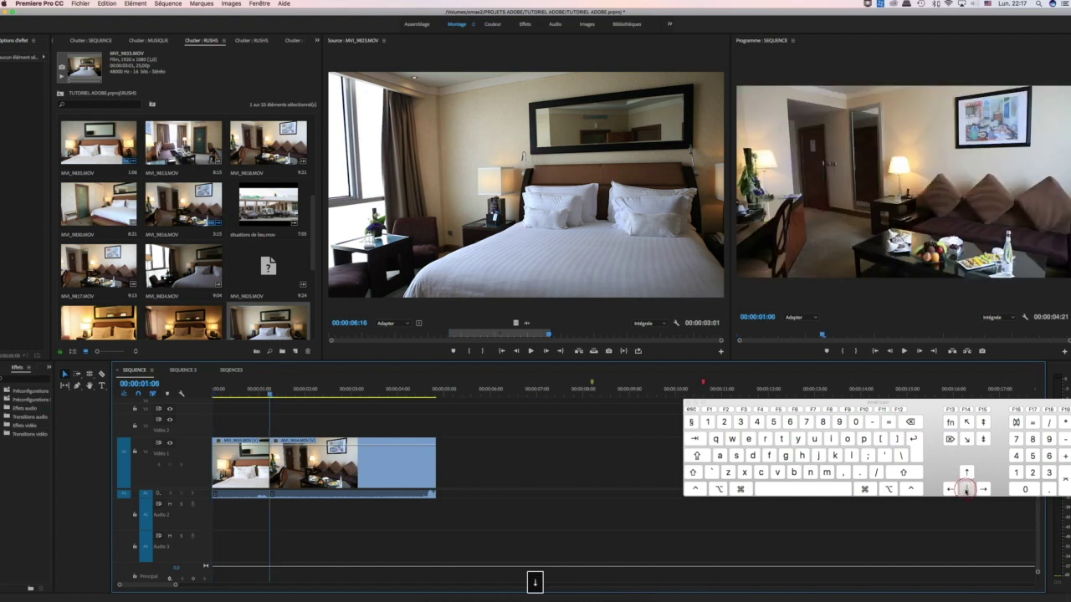
{"action": "left_click", "coordinate": [966, 490]}
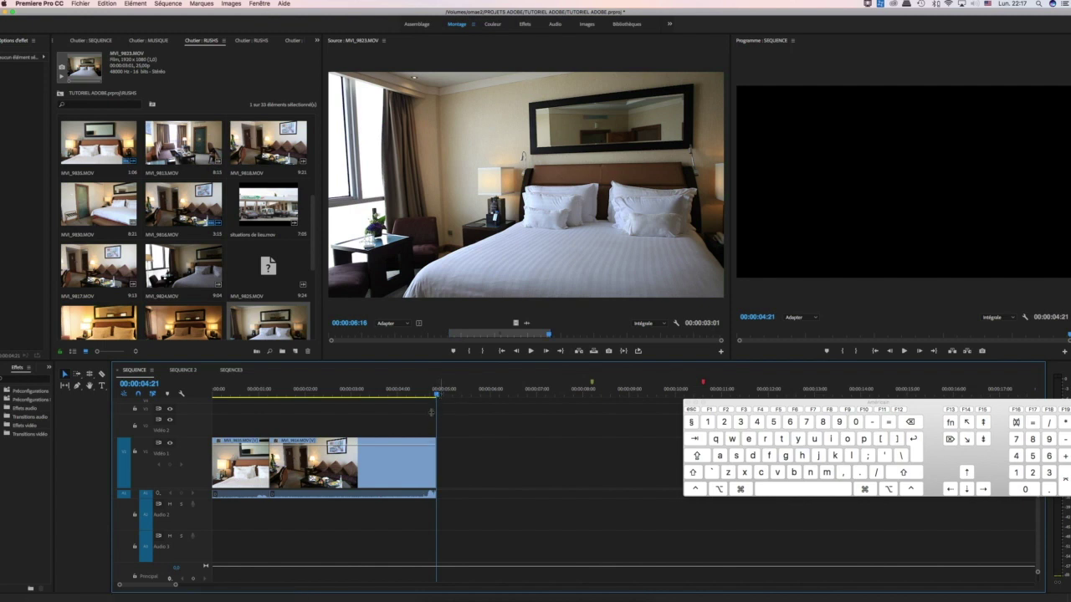
Bring the playhead precisely to the end of the living-room clip and overwrite the daylit bedroom range there
{"action": "left_click_drag", "start_coordinate": [435, 390], "coordinate": [382, 390]}
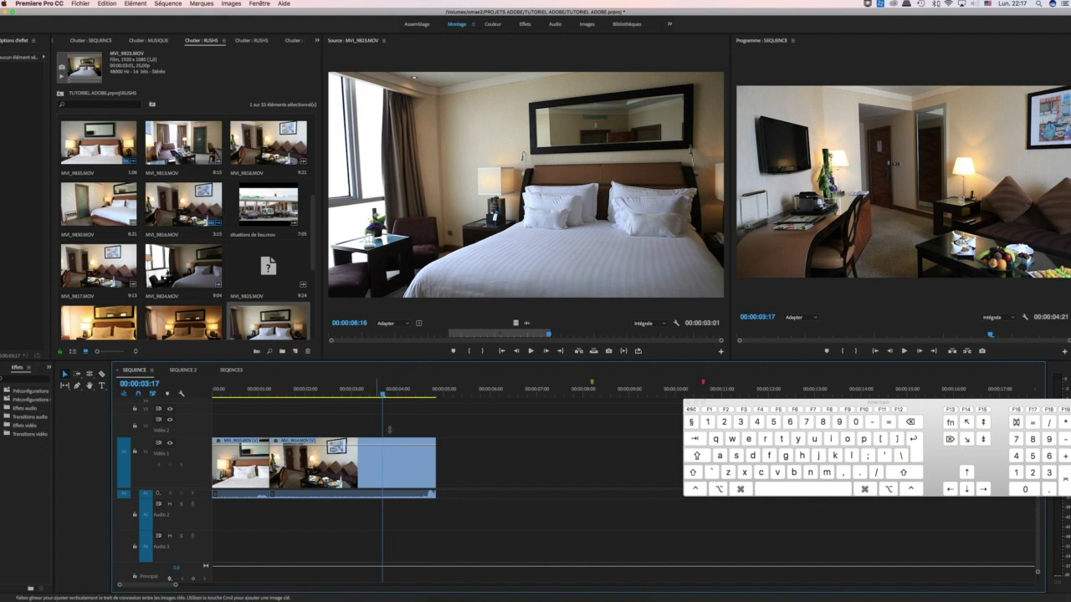
{"action": "left_click", "coordinate": [965, 473]}
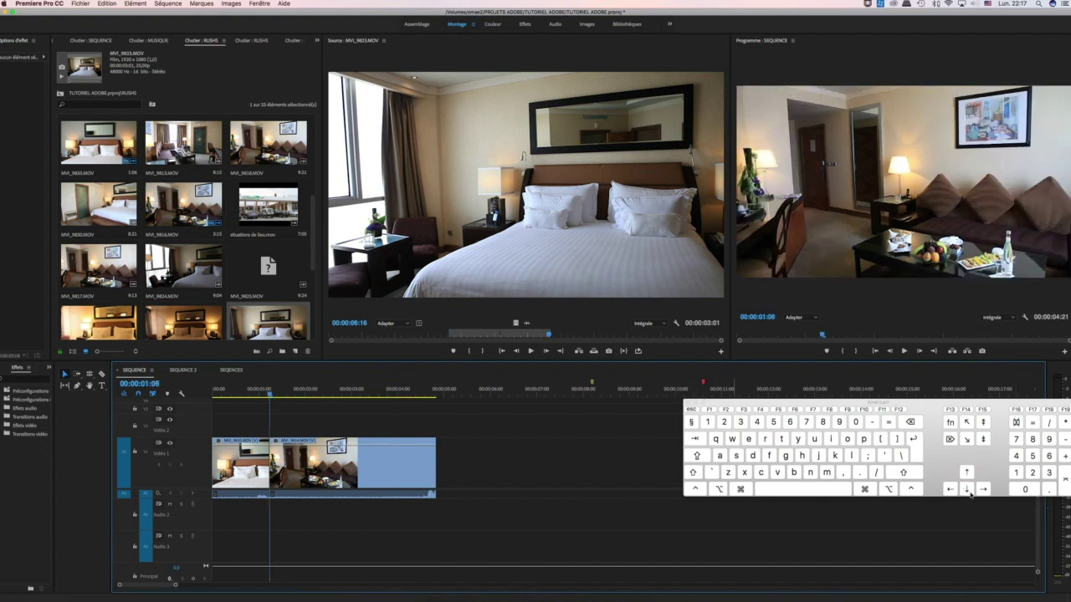
{"action": "left_click", "coordinate": [968, 490]}
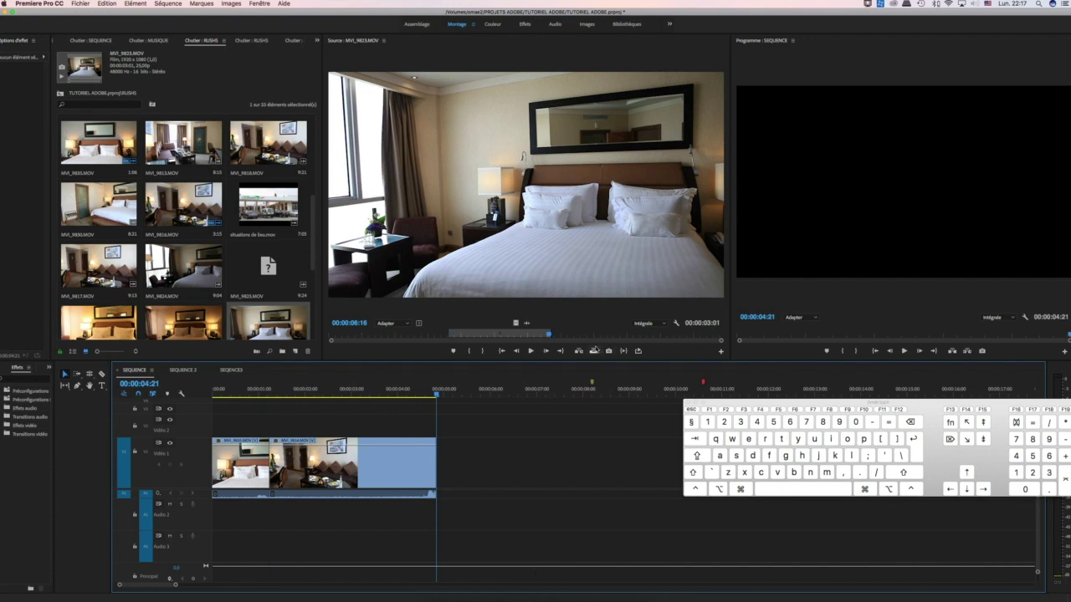
{"action": "left_click", "coordinate": [594, 350]}
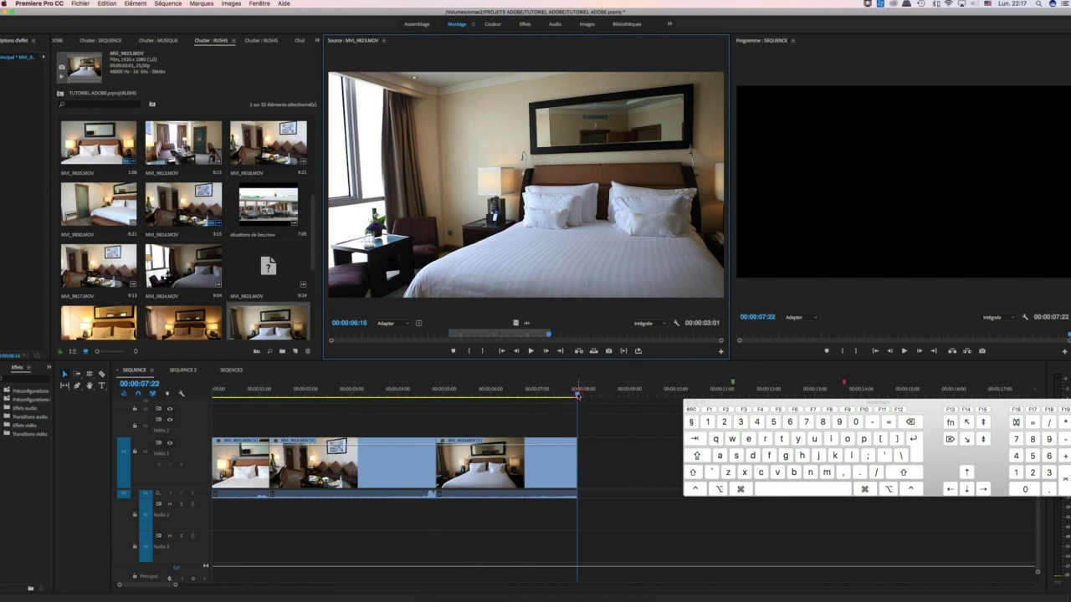
Place the playhead exactly on the cut between the first bedroom clip and the living-room clip at 00:00:01:06
{"action": "left_click", "coordinate": [534, 392]}
{"action": "left_click_drag", "start_coordinate": [518, 396], "coordinate": [266, 395]}
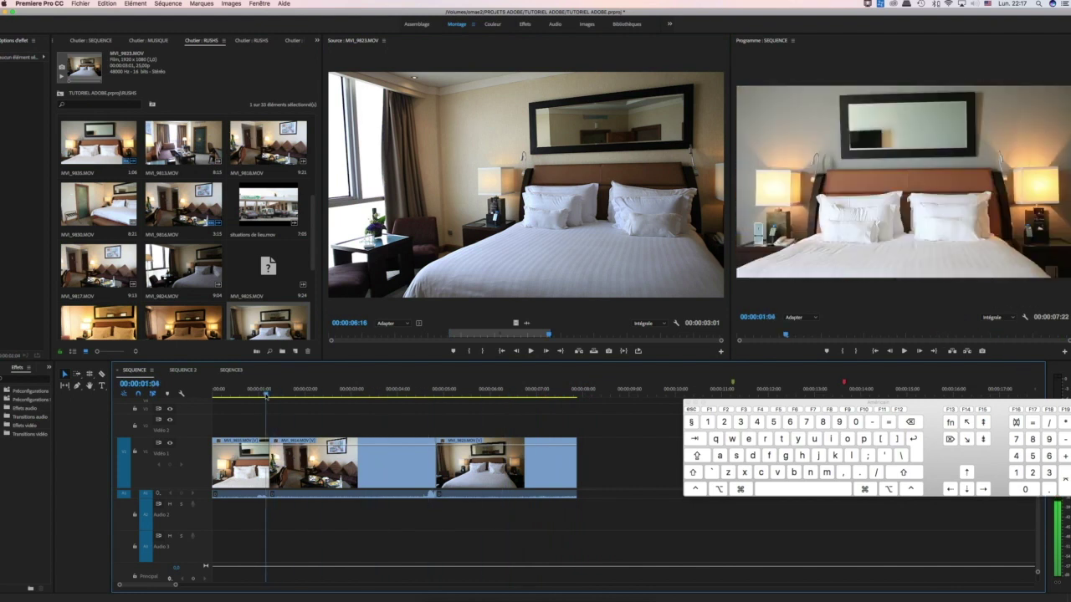
{"action": "left_click", "coordinate": [968, 473]}
{"action": "left_click", "coordinate": [966, 490]}
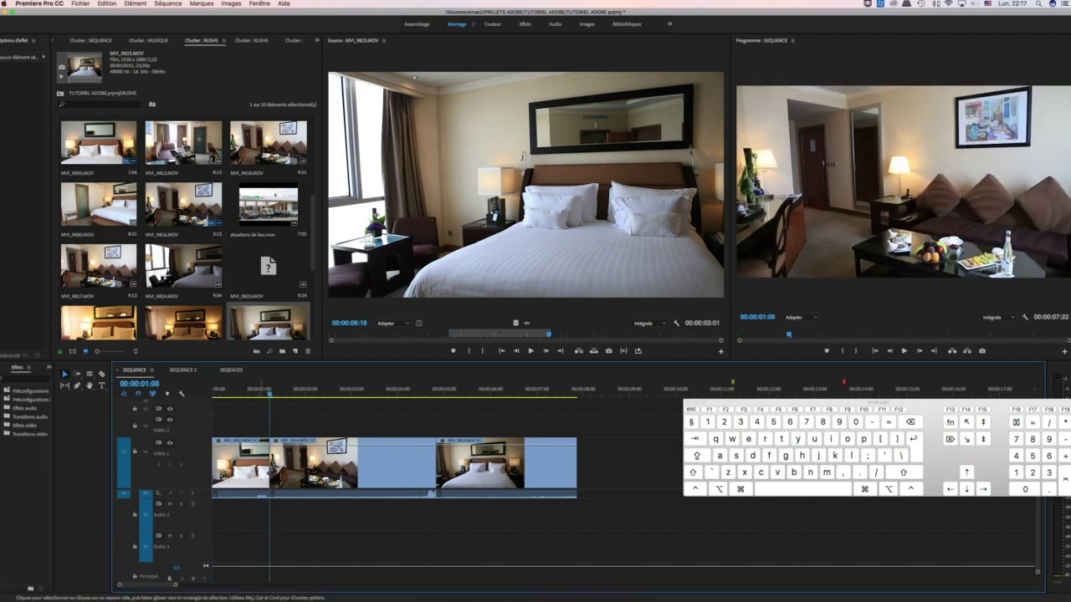
{"action": "key", "text": "Right"}
{"action": "key", "text": "Right"}
{"action": "key", "text": "Right"}
{"action": "key", "text": "Right"}
{"action": "key", "text": "Right"}
{"action": "key", "text": "Right"}
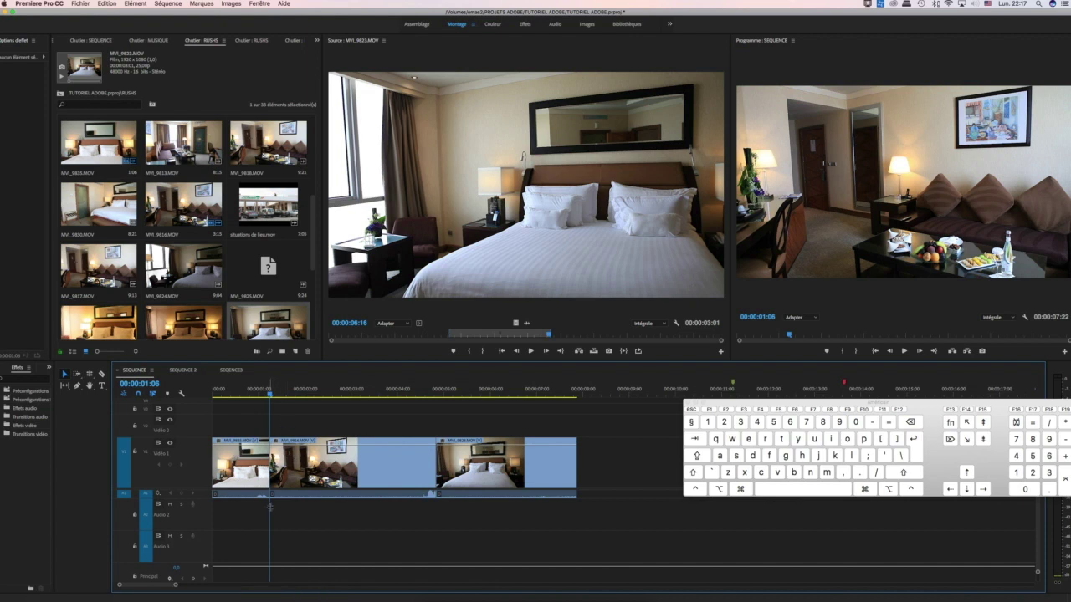
Load the warmly lit bedroom clip MVI_9821.MOV into the Source monitor and mark its in point at 00:00:03:06
{"action": "left_click", "coordinate": [187, 330]}
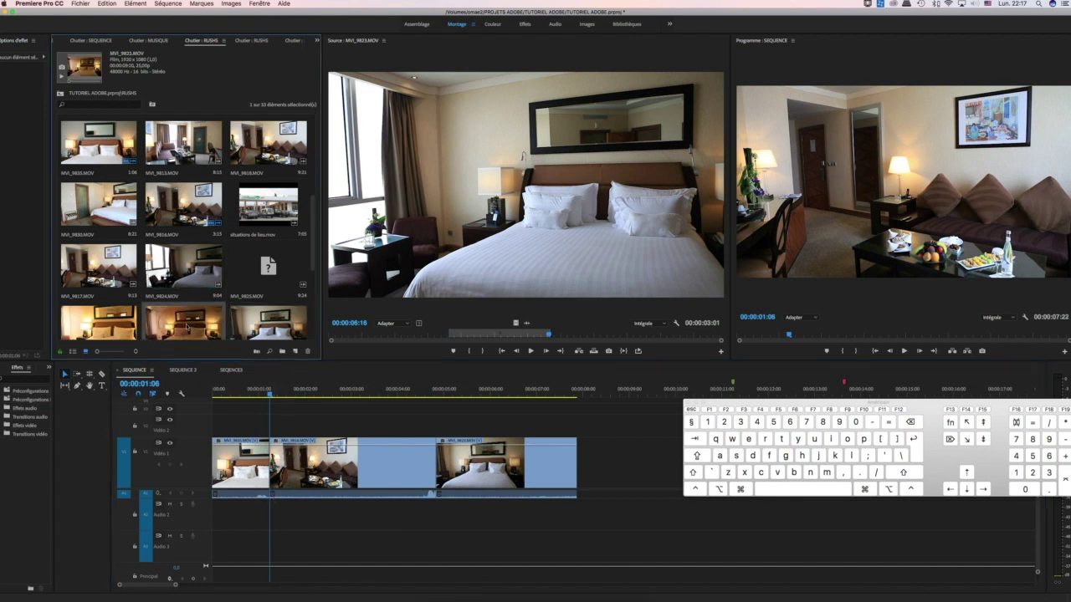
{"action": "left_click_drag", "start_coordinate": [567, 231], "coordinate": [567, 231]}
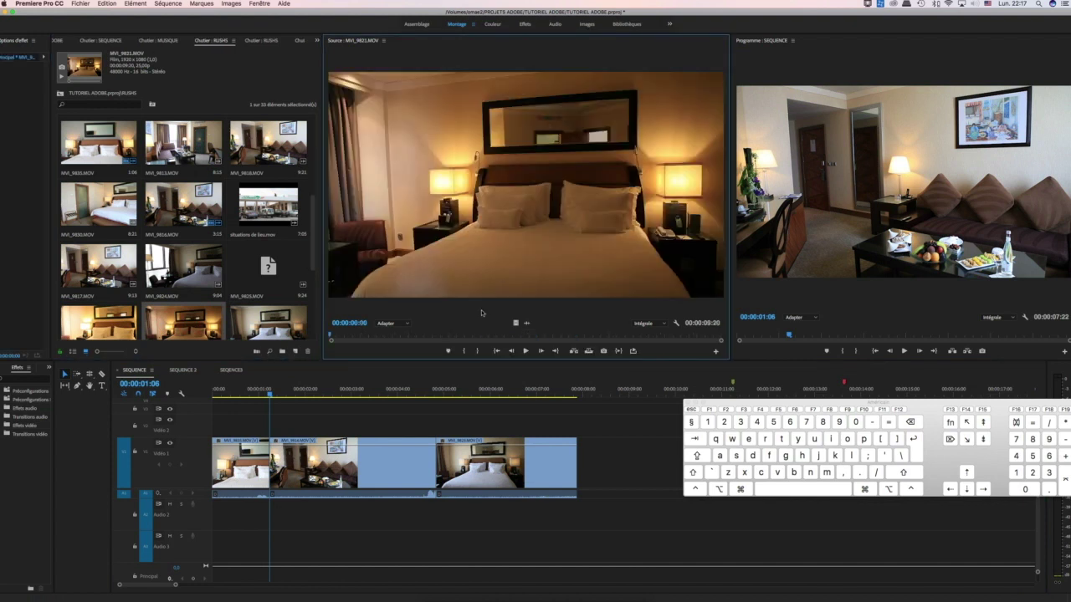
{"action": "left_click", "coordinate": [459, 339]}
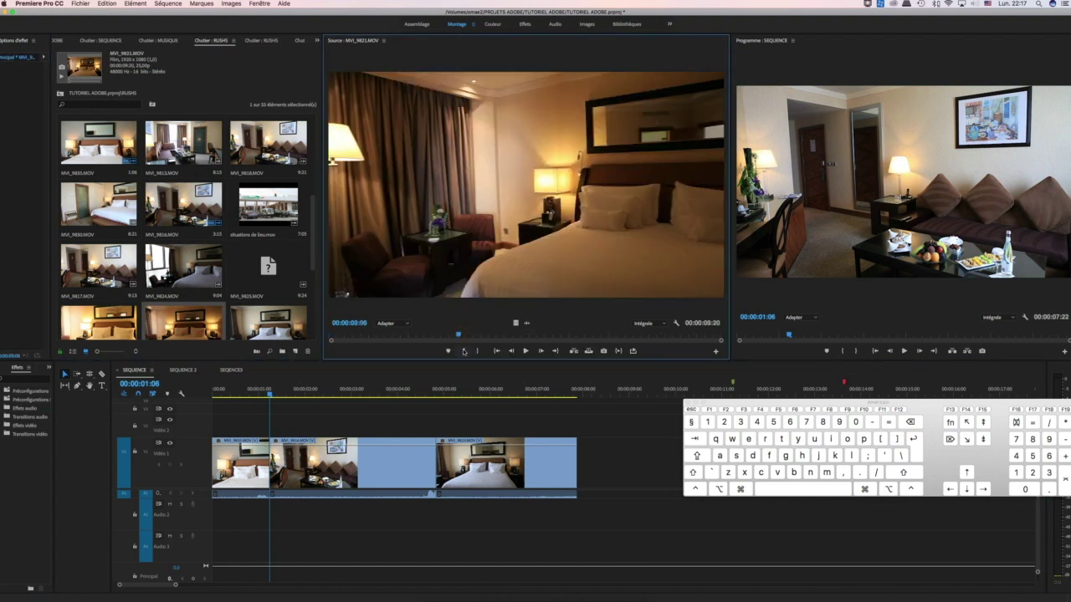
{"action": "key", "text": "i"}
Set the warmly lit bedroom clip's out point to 00:00:04:10 and insert the range at the cut at 00:00:01:06
{"action": "left_click", "coordinate": [506, 338]}
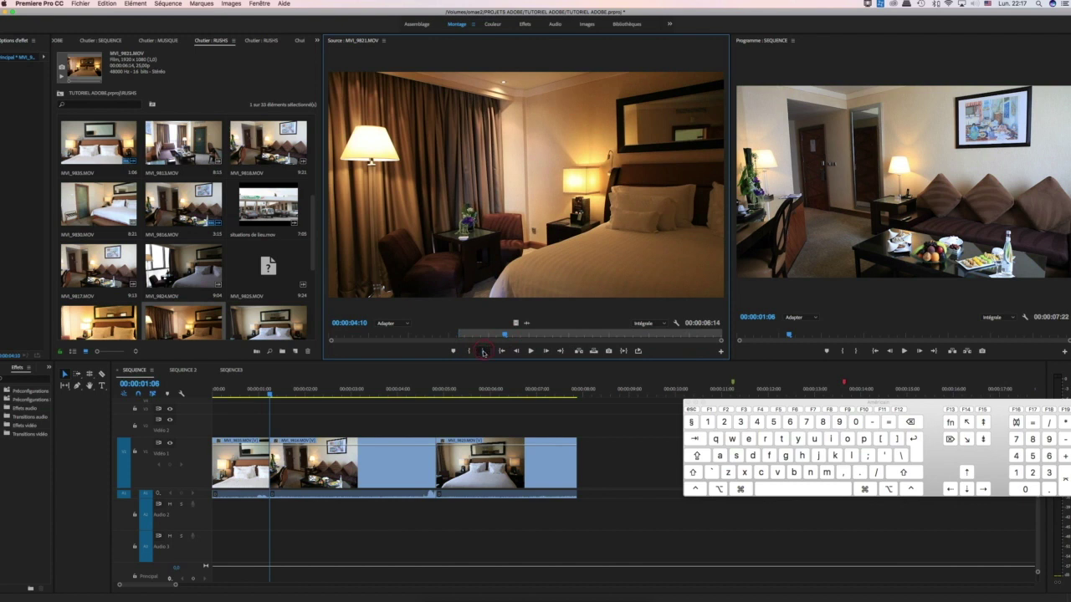
{"action": "left_click", "coordinate": [482, 351]}
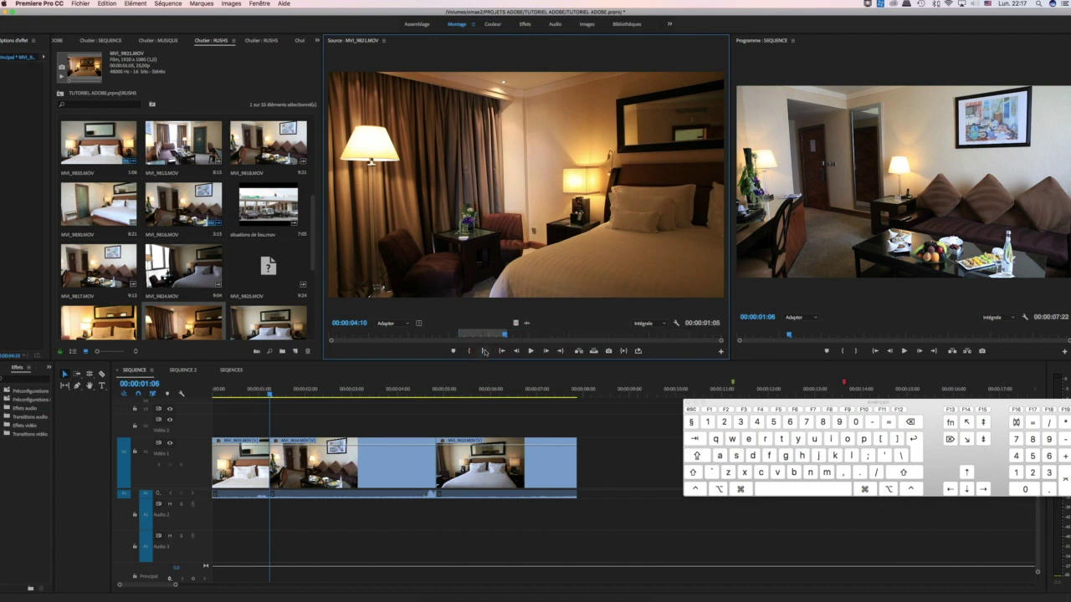
{"action": "left_click", "coordinate": [579, 352]}
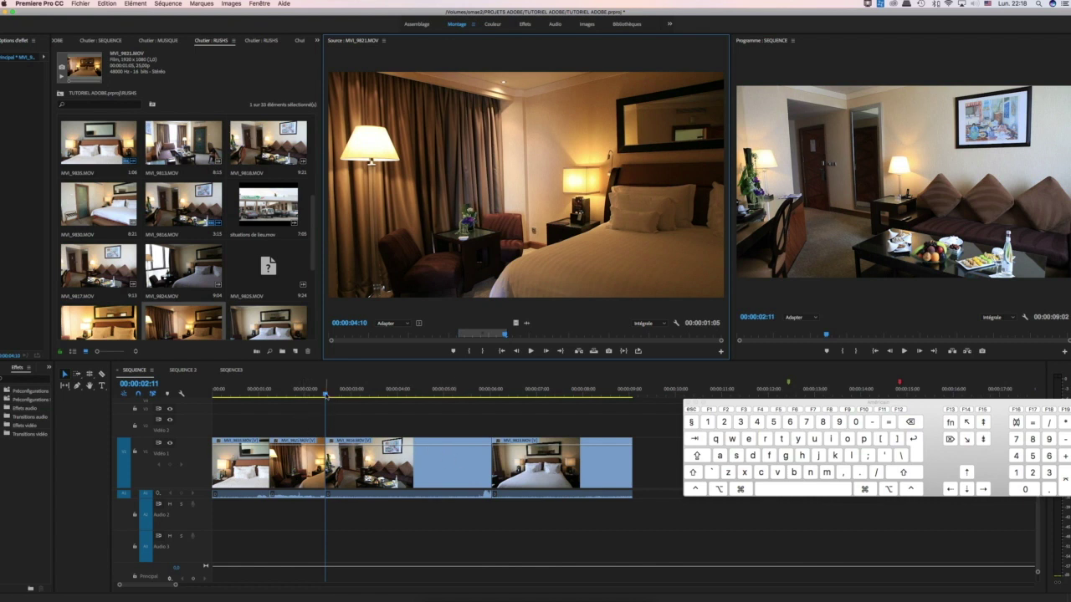
Scrub through the sequence from start to end to review the inserted clip and the shifted clips
{"action": "left_click", "coordinate": [318, 391]}
{"action": "left_click", "coordinate": [247, 392]}
{"action": "left_click", "coordinate": [317, 392]}
{"action": "left_click", "coordinate": [365, 391]}
{"action": "left_click", "coordinate": [212, 391]}
{"action": "left_click", "coordinate": [443, 392]}
{"action": "left_click", "coordinate": [644, 391]}
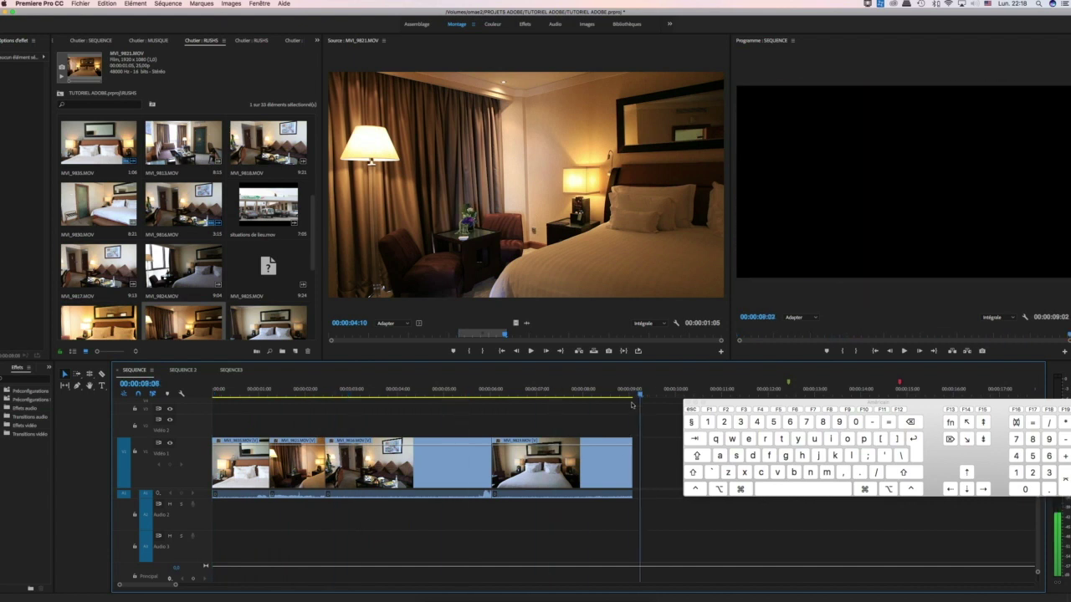
Place the playhead at the sequence's end at 00:00:09:01, and shrink and move the on-screen keyboard clear of the clips
{"action": "left_click", "coordinate": [631, 391]}
{"action": "left_click_drag", "start_coordinate": [750, 404], "coordinate": [718, 469]}
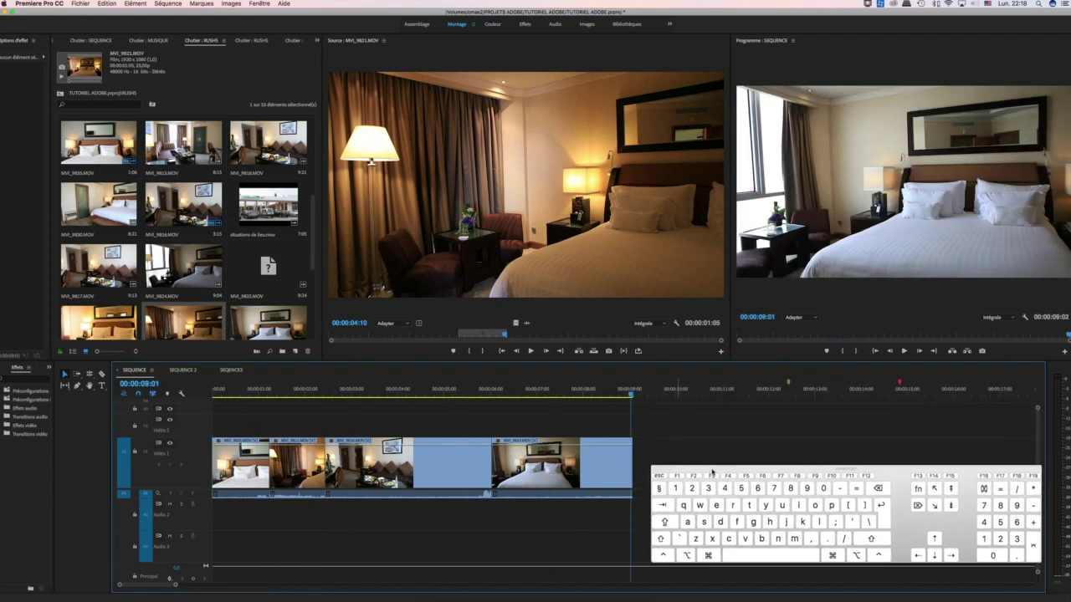
{"action": "left_click_drag", "start_coordinate": [1039, 559], "coordinate": [831, 502]}
{"action": "left_click_drag", "start_coordinate": [769, 471], "coordinate": [822, 504]}
Preview the Program monitor's edit drop zones with the marked MVI_9821.MOV range, without placing it
{"action": "left_click", "coordinate": [494, 216]}
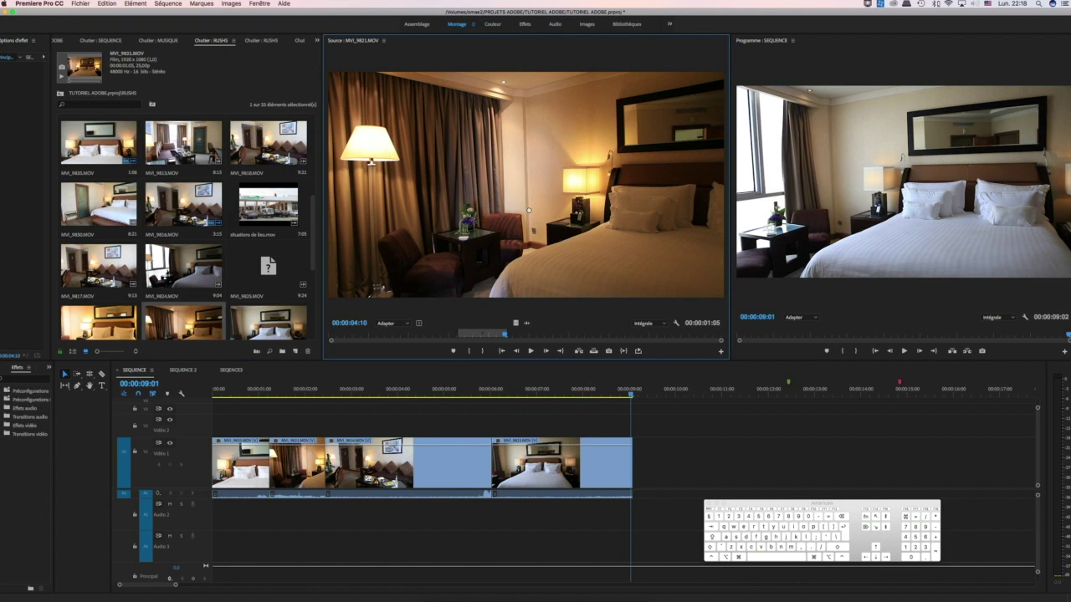
{"action": "left_click_drag", "start_coordinate": [658, 193], "coordinate": [843, 182]}
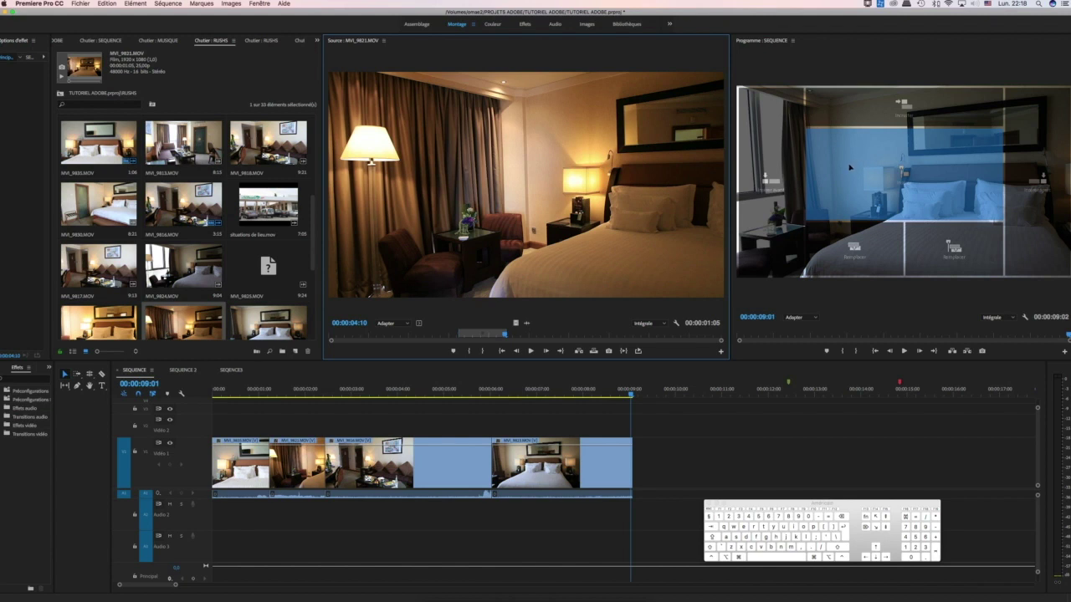
{"action": "left_click_drag", "start_coordinate": [1006, 171], "coordinate": [932, 172]}
{"action": "left_click_drag", "start_coordinate": [825, 170], "coordinate": [912, 178]}
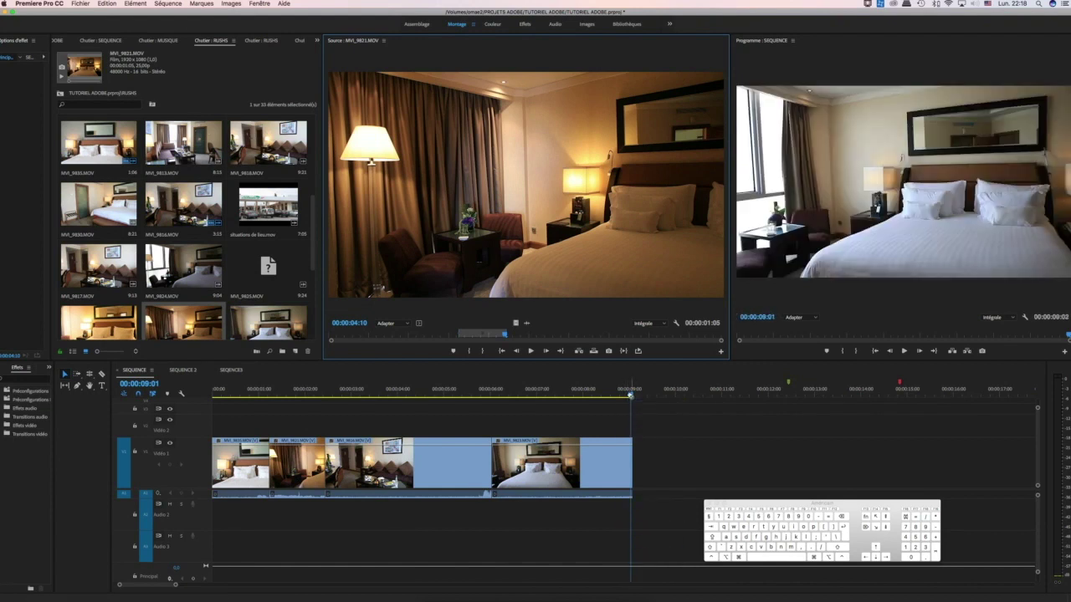
Snap the playhead to the cut at 00:00:06:01 and insert the marked MVI_9821.MOV range before the last bedroom clip
{"action": "left_click_drag", "start_coordinate": [630, 393], "coordinate": [521, 393]}
{"action": "mouse_move", "coordinate": [458, 402]}
{"action": "left_mouse_down"}
{"action": "mouse_move", "coordinate": [374, 395]}
{"action": "mouse_move", "coordinate": [467, 396]}
{"action": "left_mouse_up"}
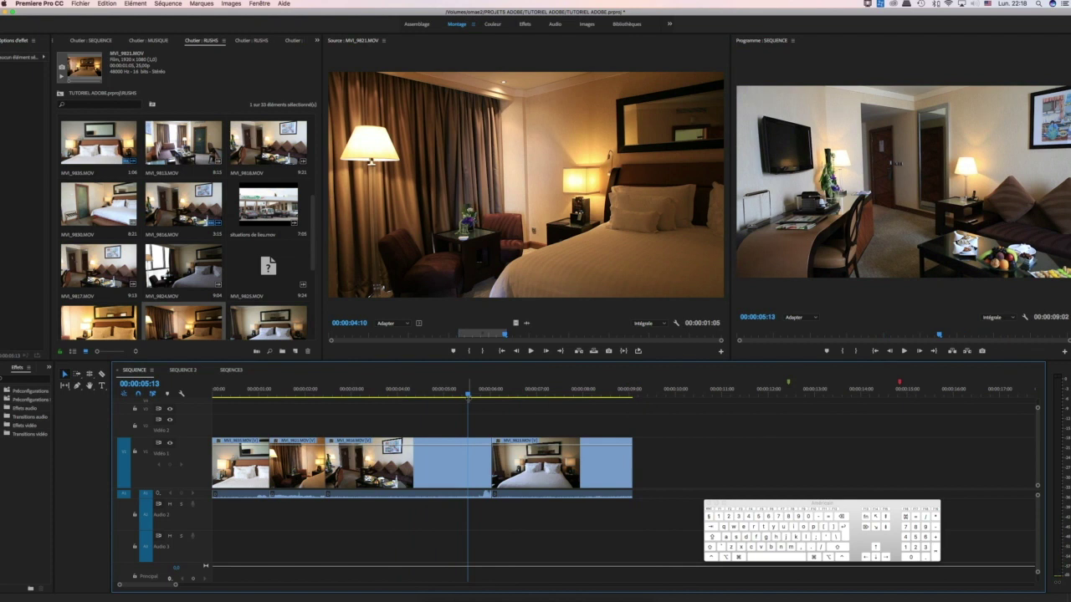
{"action": "key", "text": "Down"}
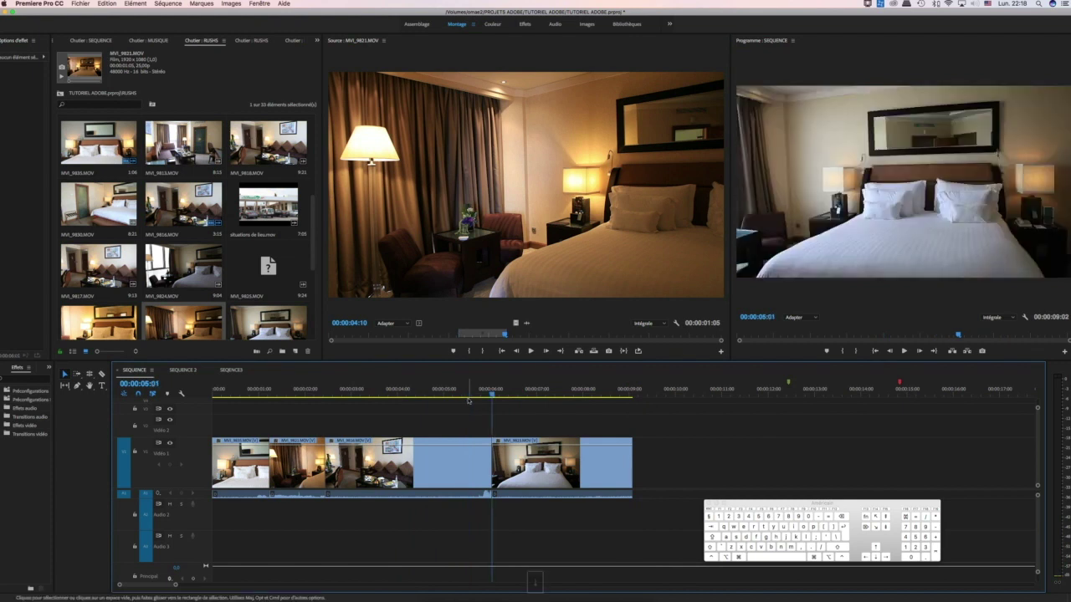
{"action": "left_click_drag", "start_coordinate": [517, 209], "coordinate": [883, 181]}
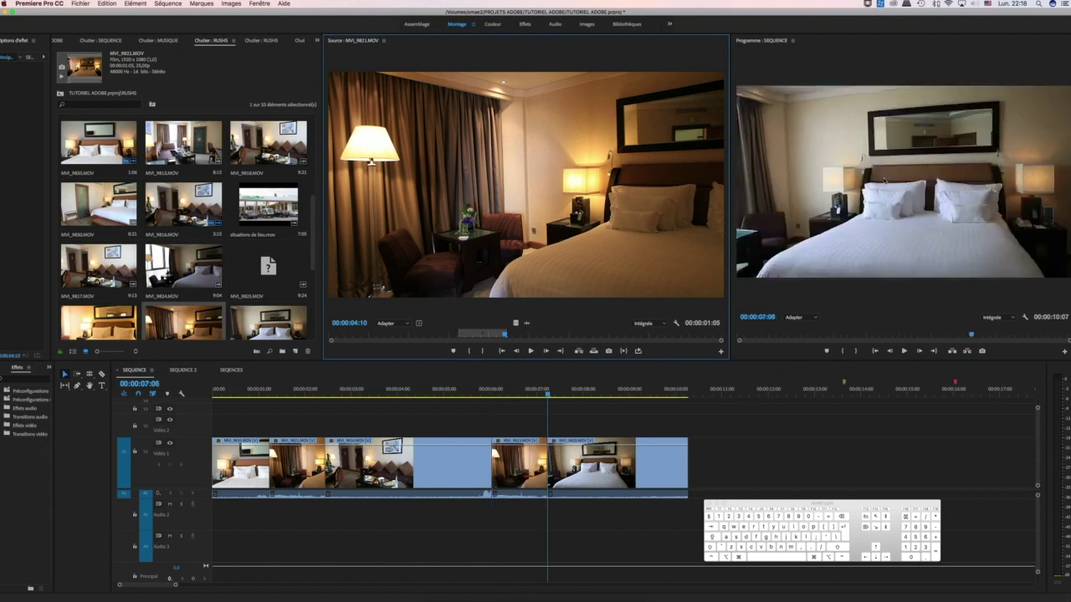
{"action": "left_click_drag", "start_coordinate": [548, 392], "coordinate": [545, 392]}
Load situations de lieu.mov into the Source monitor and mark its in point at the petrol station, 01:06:12:14
{"action": "left_click_drag", "start_coordinate": [509, 121], "coordinate": [322, 172]}
{"action": "left_click", "coordinate": [268, 205]}
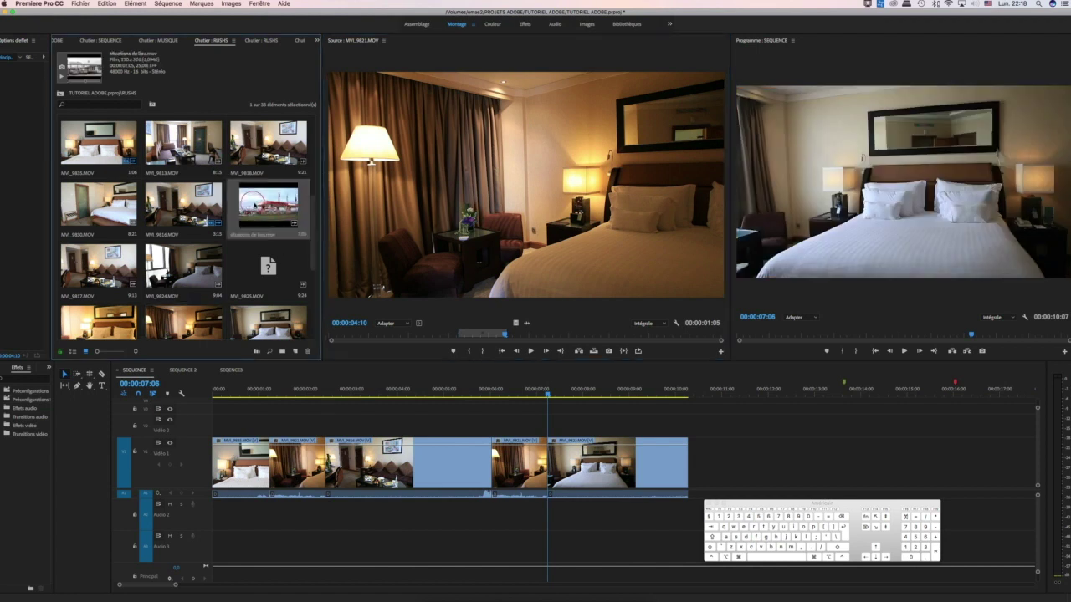
{"action": "double_click", "coordinate": [268, 205]}
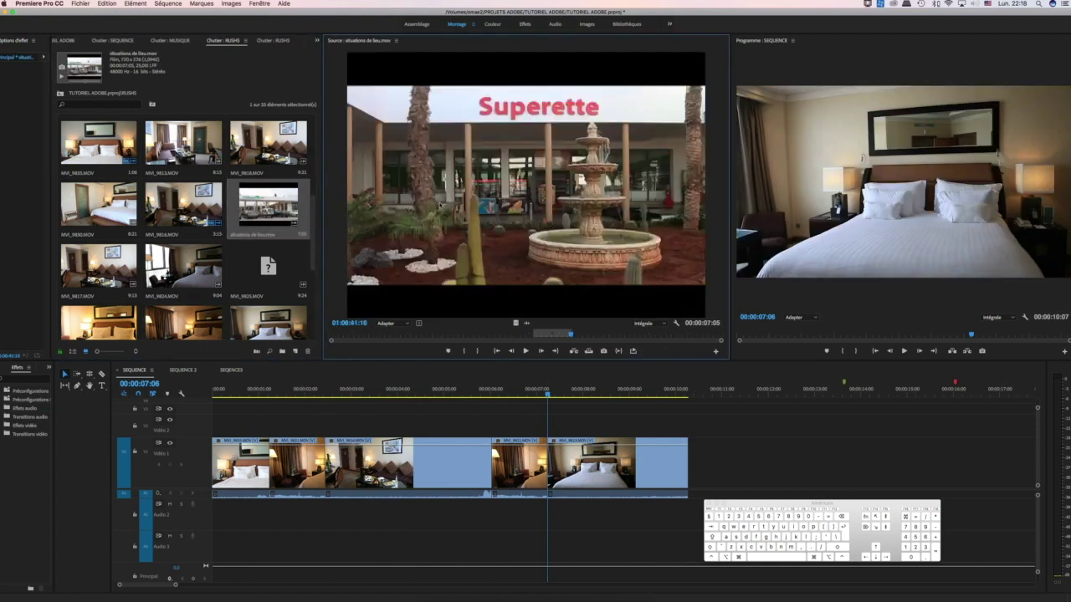
{"action": "left_click", "coordinate": [421, 337]}
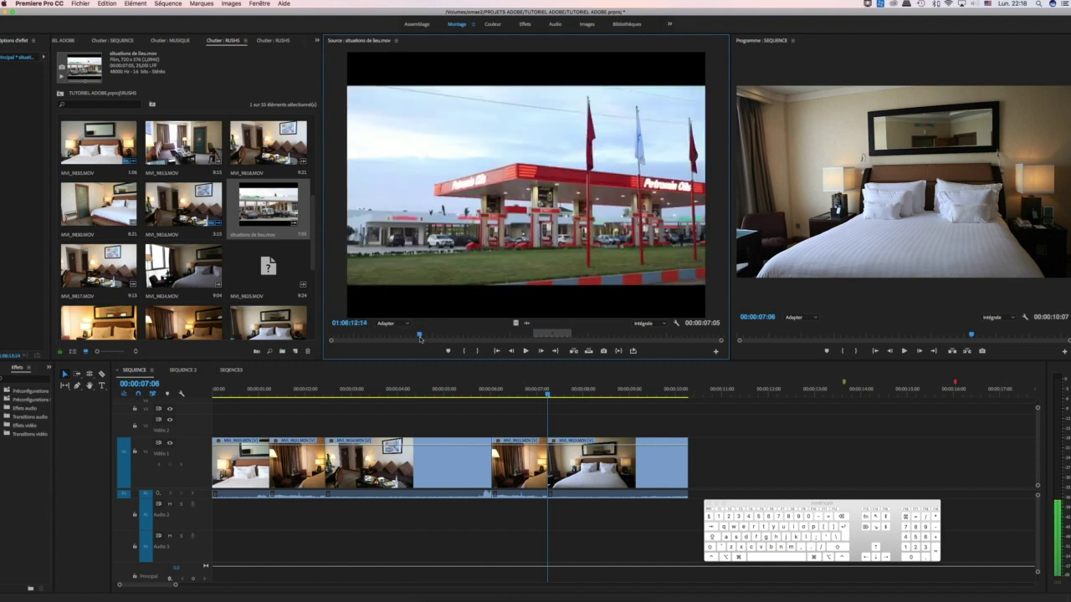
{"action": "left_click", "coordinate": [463, 353]}
Set the out point of situations de lieu.mov to 01:06:19:12 and insert the range at 00:00:07:06, before the last bedroom clip
{"action": "key", "text": "space"}
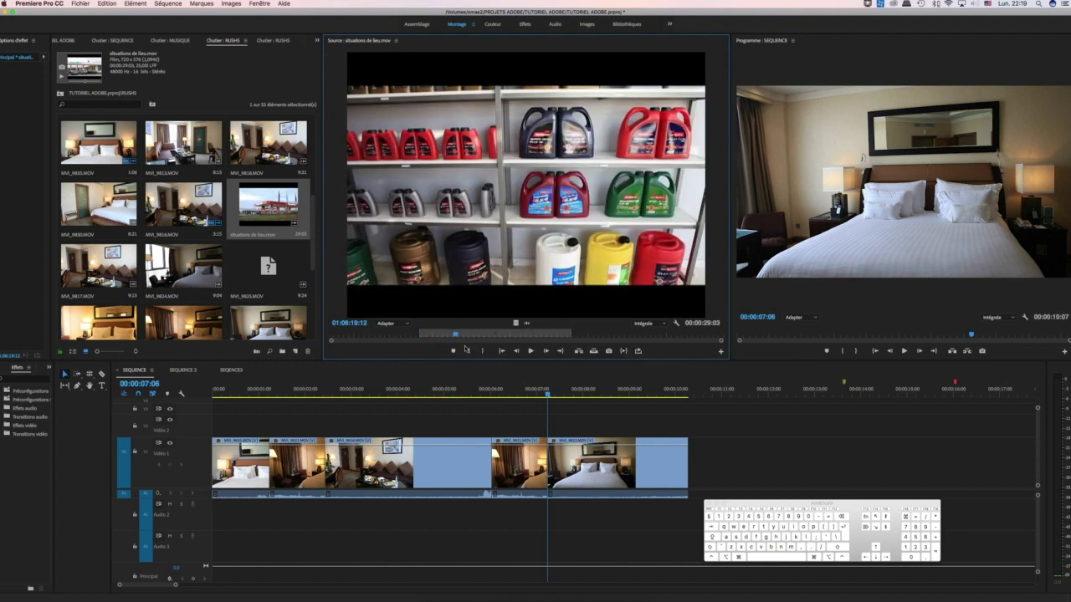
{"action": "left_click", "coordinate": [483, 352]}
{"action": "left_click_drag", "start_coordinate": [499, 194], "coordinate": [779, 179]}
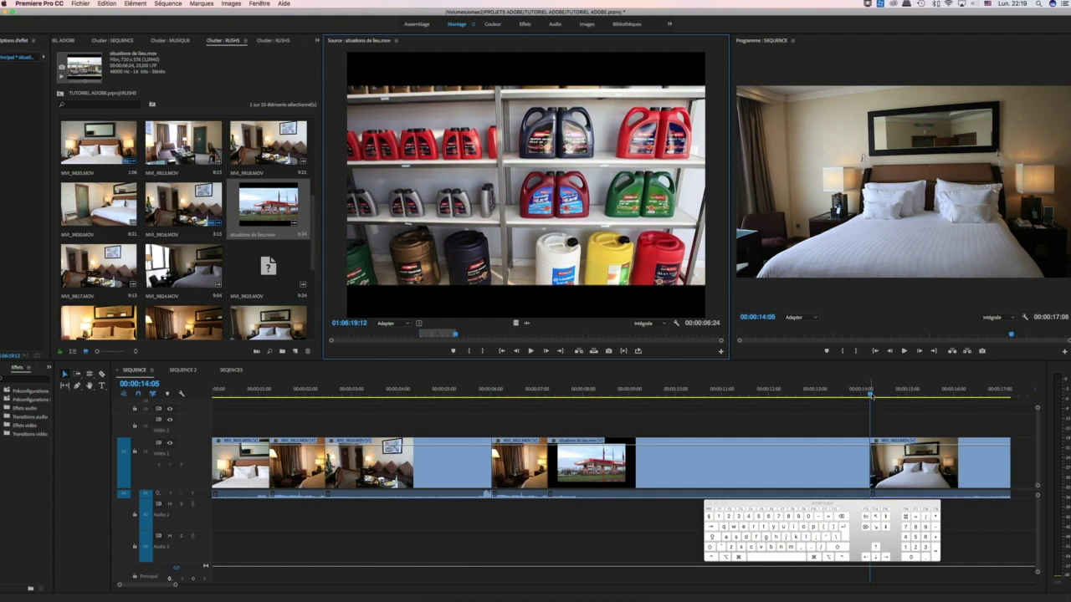
Mark a new range in situations de lieu.mov from 01:06:23:00 to 01:06:27:20
{"action": "left_click", "coordinate": [474, 334]}
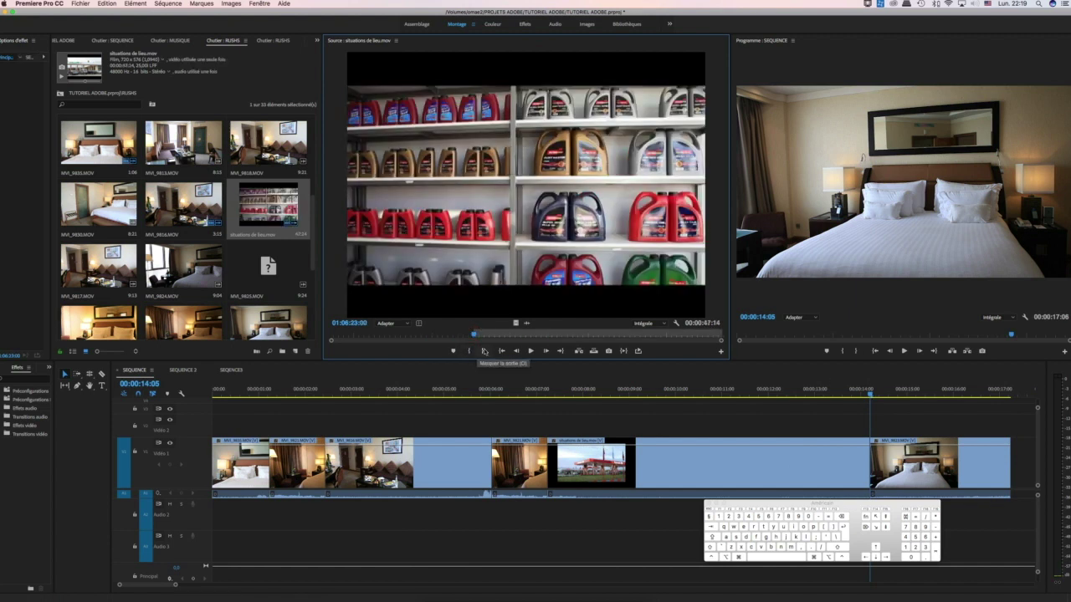
{"action": "left_click", "coordinate": [483, 352]}
Try placing the marked shelf range after the last bedroom clip, and undo that placement
{"action": "left_click_drag", "start_coordinate": [469, 257], "coordinate": [1031, 194]}
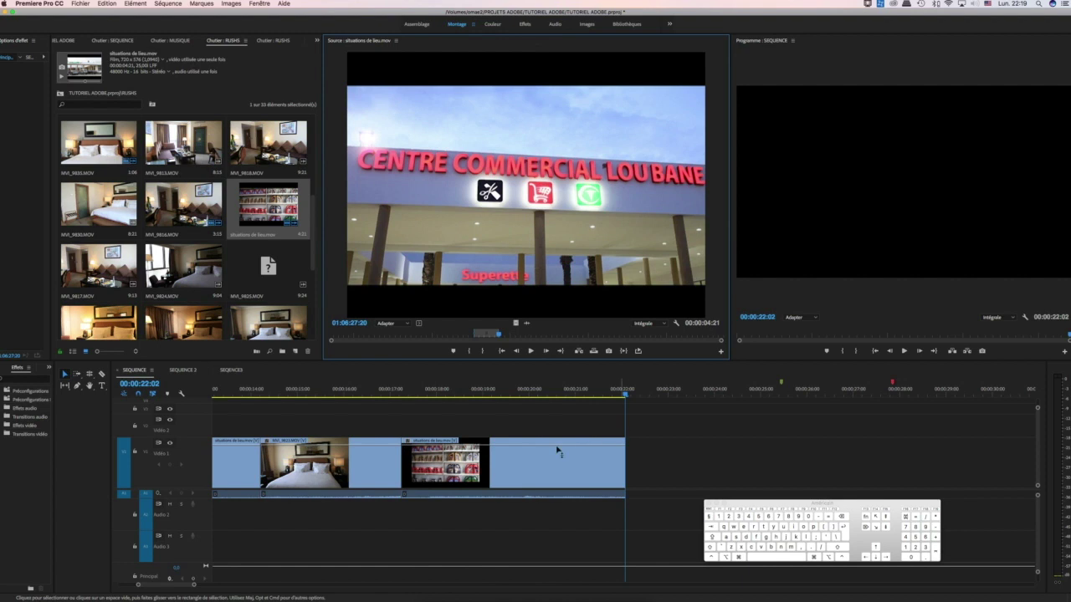
{"action": "scroll", "coordinate": [558, 452], "scroll_direction": "up", "scroll_amount": 5}
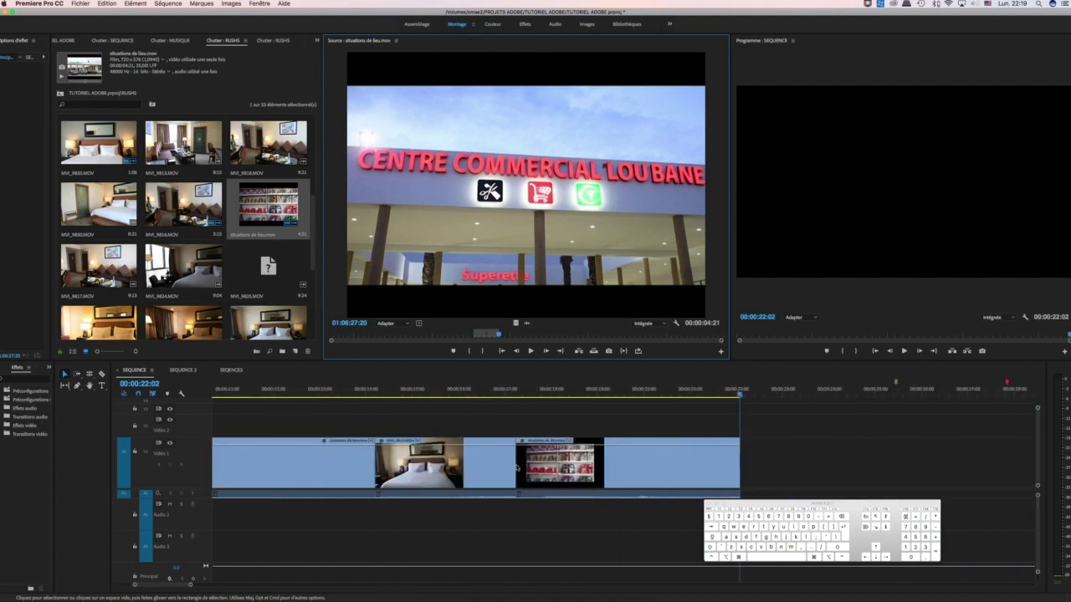
{"action": "scroll", "coordinate": [516, 469], "scroll_direction": "down", "scroll_amount": 3}
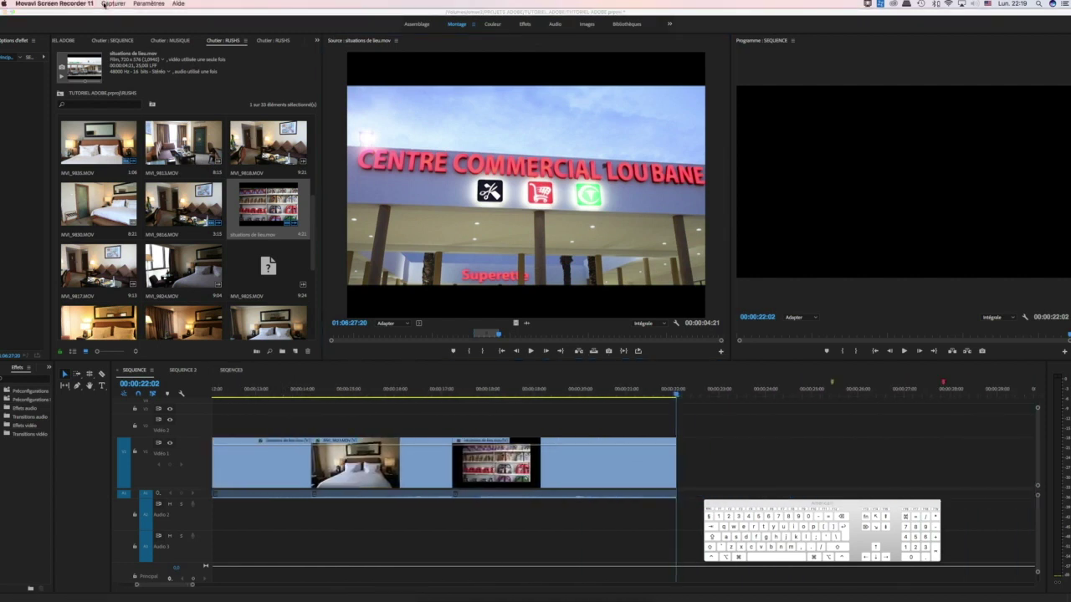
{"action": "left_click", "coordinate": [279, 419]}
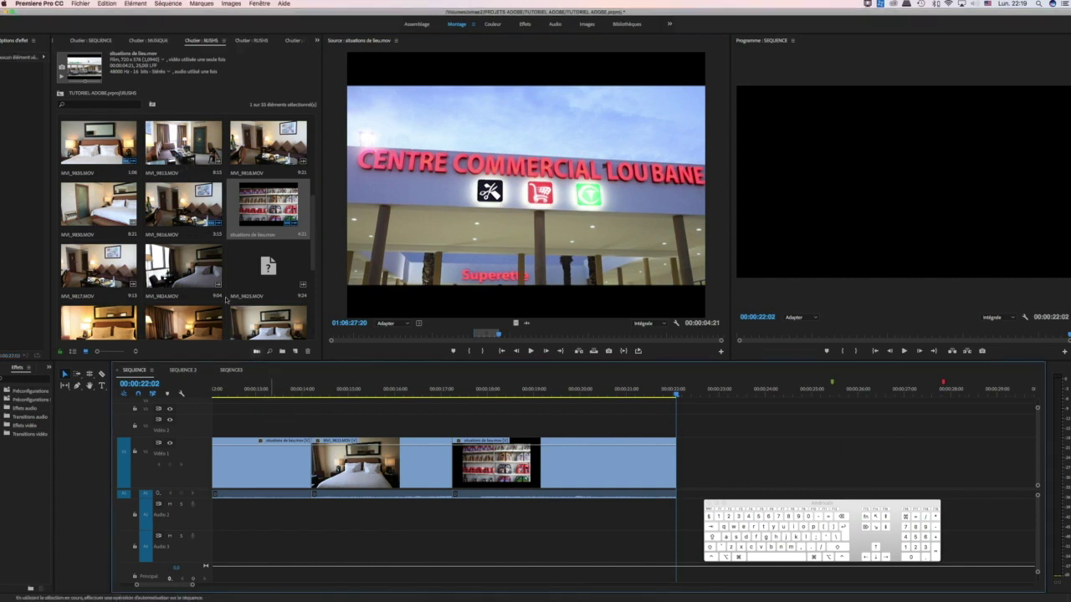
{"action": "left_click", "coordinate": [106, 3]}
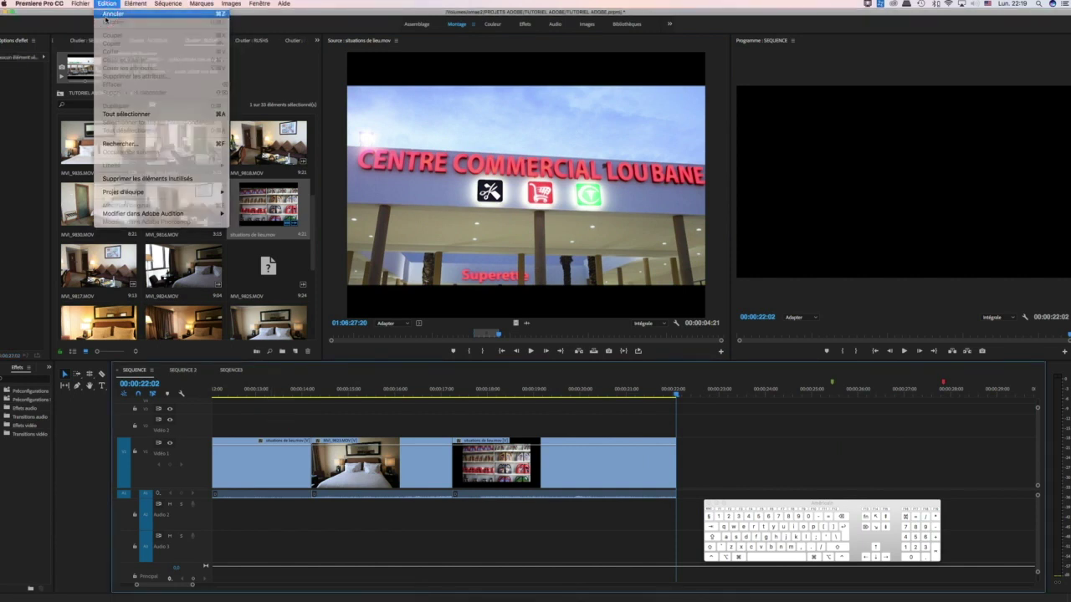
{"action": "left_click", "coordinate": [107, 28]}
Insert the marked shelf range after the bedroom clip that starts at the playhead, 00:00:14:05
{"action": "scroll", "coordinate": [393, 462], "scroll_direction": "down", "scroll_amount": 5}
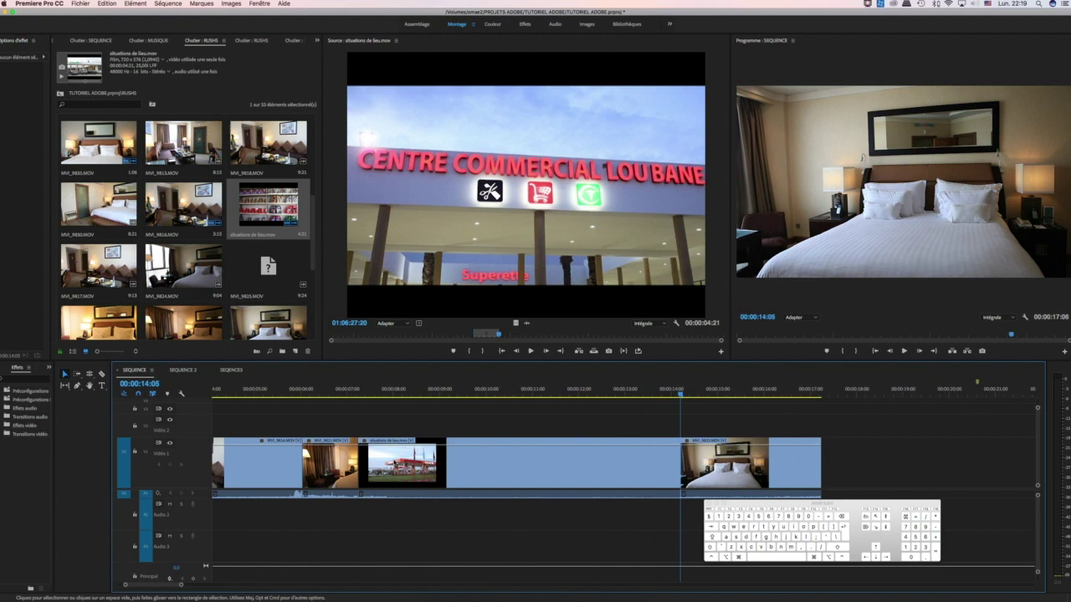
{"action": "scroll", "coordinate": [393, 458], "scroll_direction": "up", "scroll_amount": 8}
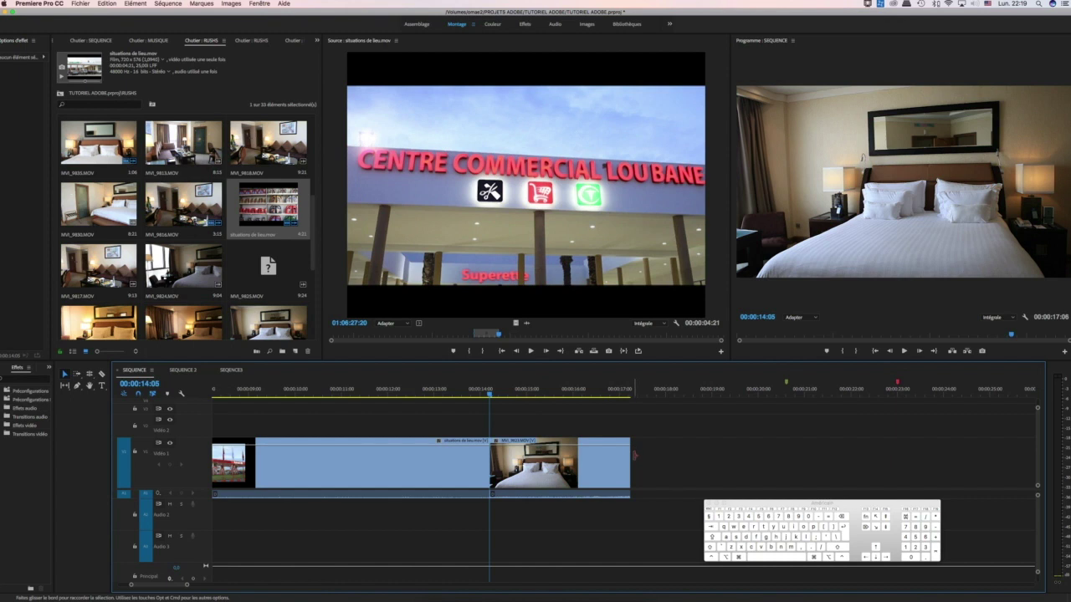
{"action": "left_click", "coordinate": [547, 462]}
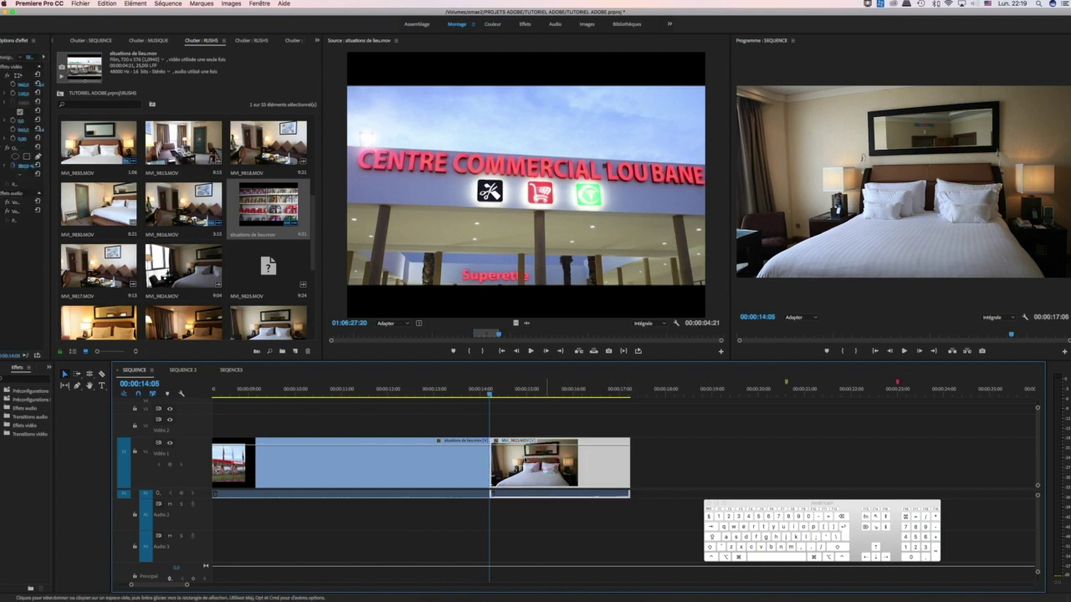
{"action": "left_click", "coordinate": [407, 458]}
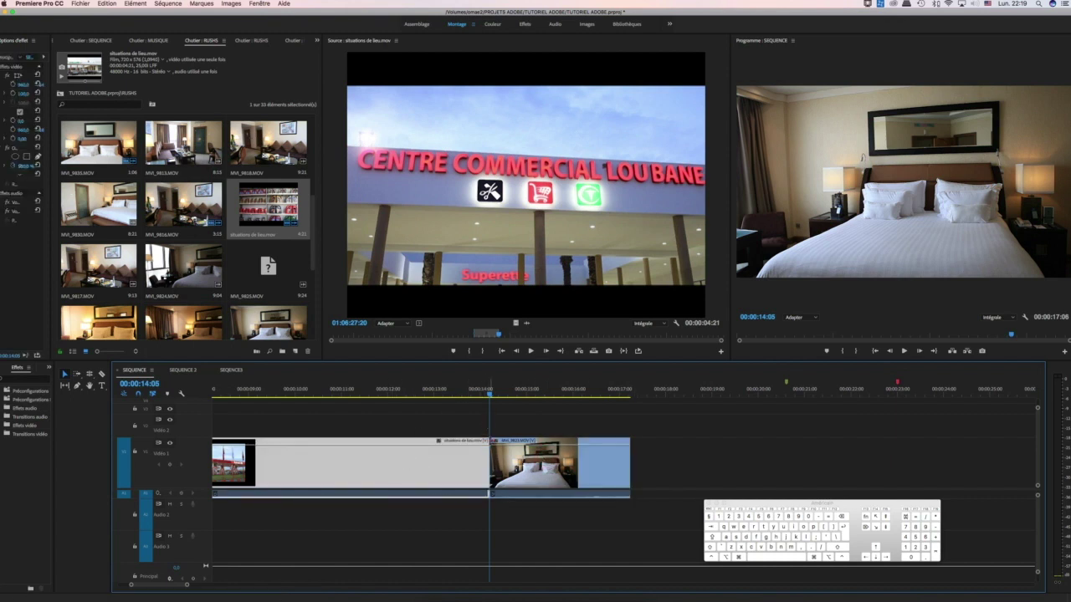
{"action": "left_click", "coordinate": [489, 456]}
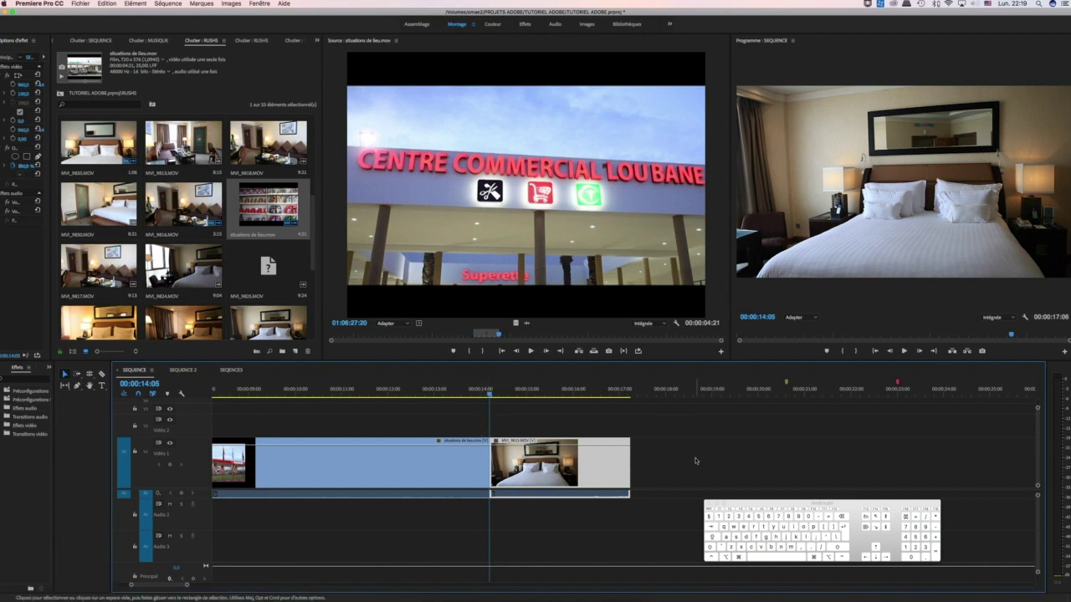
{"action": "left_click", "coordinate": [615, 214]}
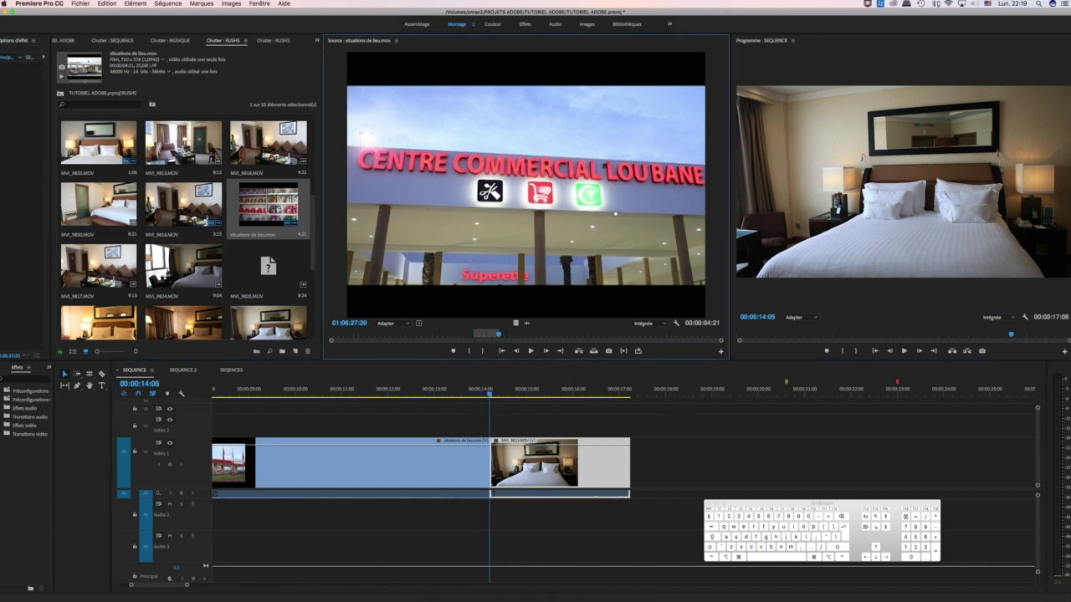
{"action": "left_click_drag", "start_coordinate": [686, 212], "coordinate": [829, 198]}
{"action": "left_click_drag", "start_coordinate": [922, 186], "coordinate": [1036, 184]}
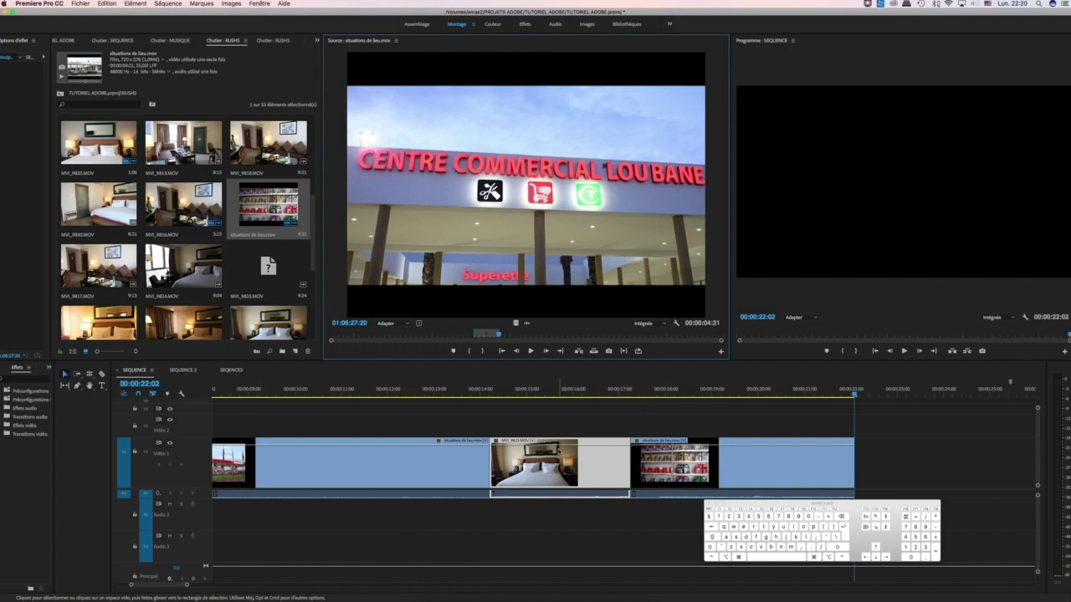
Scrub back to 00:00:13:24, and place the playhead on the cut after the last bedroom clip at 00:00:17:06
{"action": "left_click_drag", "start_coordinate": [854, 390], "coordinate": [478, 390]}
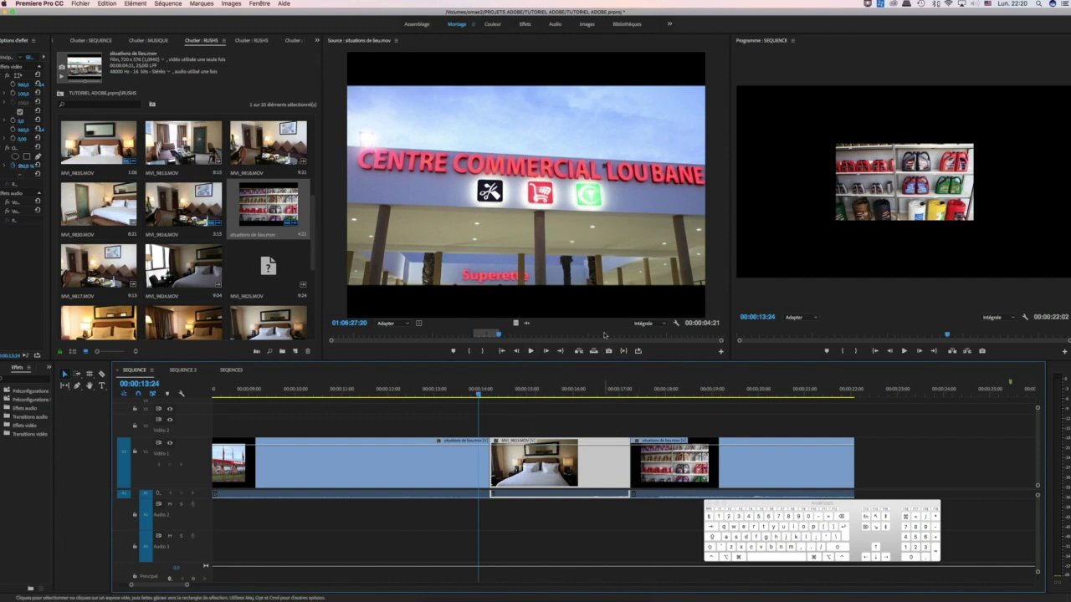
{"action": "left_click", "coordinate": [559, 239]}
{"action": "left_click_drag", "start_coordinate": [577, 338], "coordinate": [629, 450]}
{"action": "left_click", "coordinate": [565, 237]}
{"action": "left_click_drag", "start_coordinate": [565, 237], "coordinate": [618, 352]}
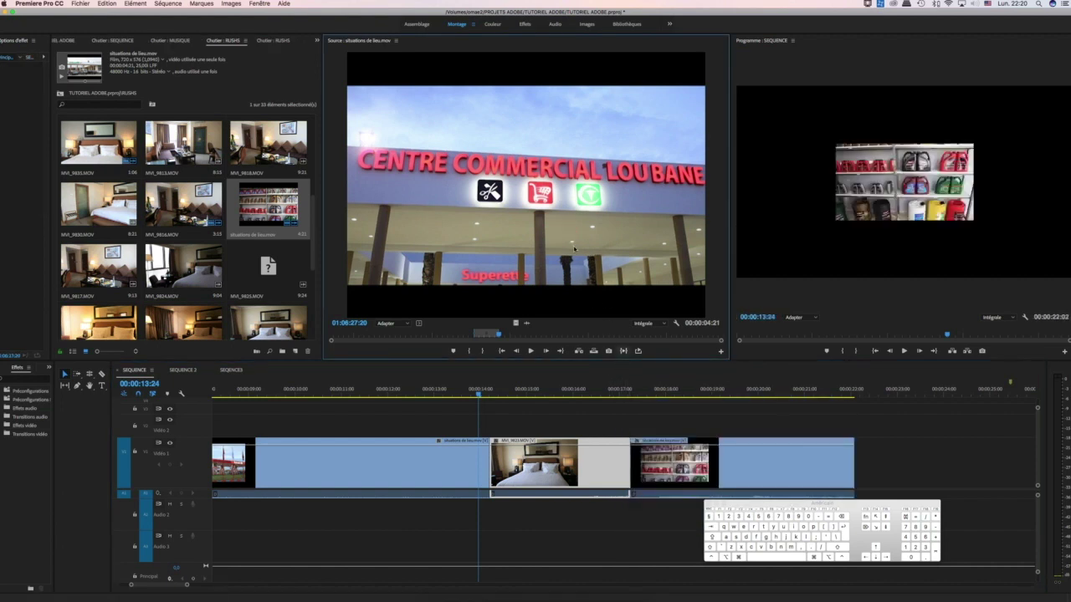
{"action": "left_click_drag", "start_coordinate": [479, 395], "coordinate": [632, 406]}
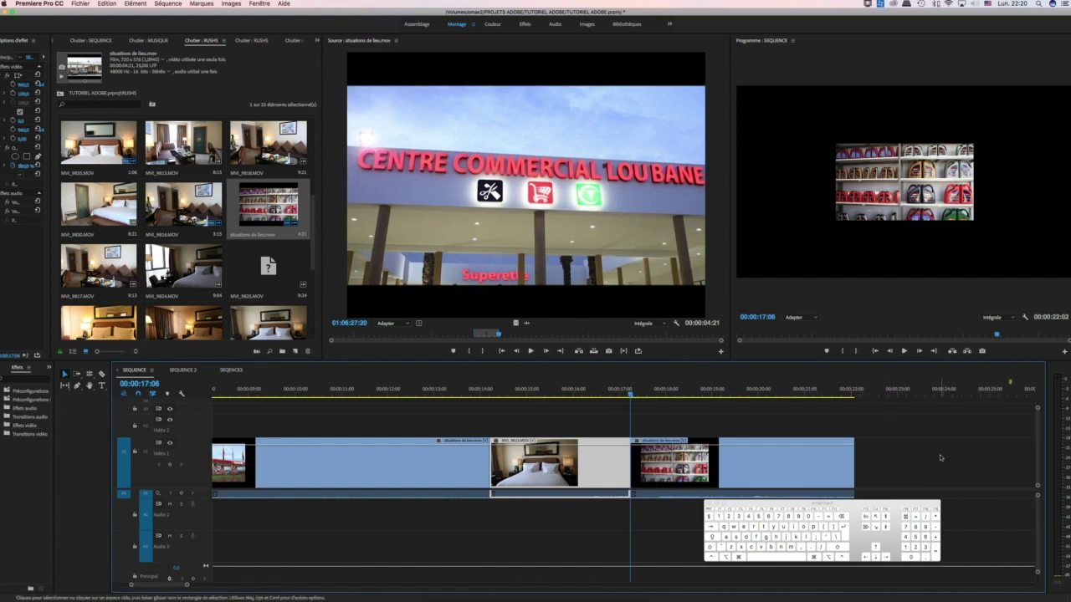
Add the marked shelf range again directly in the timeline at the sequence's end, 00:00:22:02, keeping the playhead at 00:00:17:06
{"action": "left_click", "coordinate": [450, 205]}
{"action": "left_click_drag", "start_coordinate": [450, 205], "coordinate": [857, 451]}
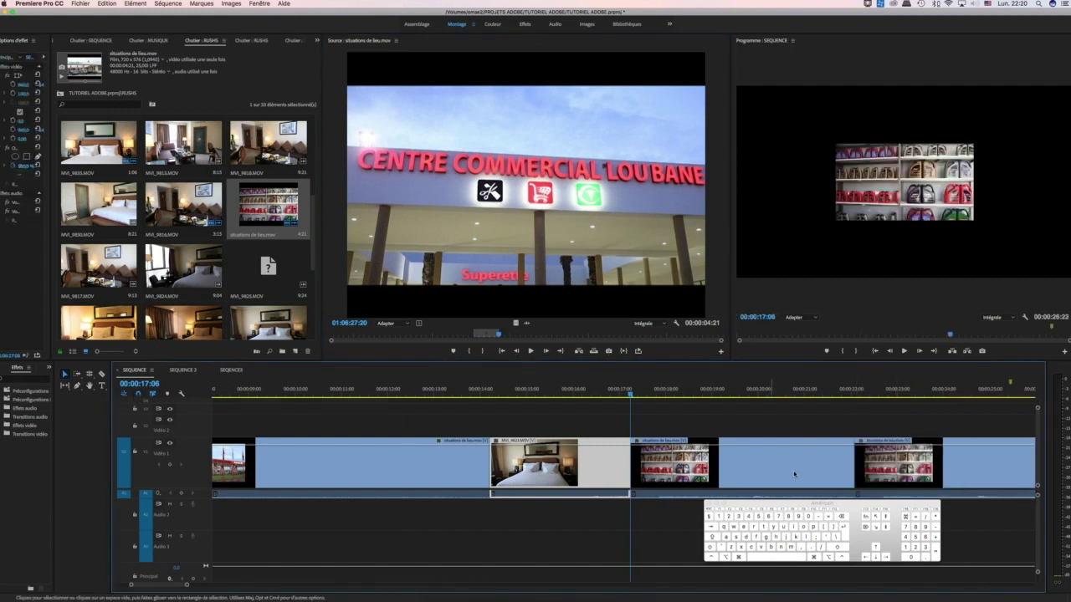
{"action": "left_click_drag", "start_coordinate": [866, 460], "coordinate": [867, 460]}
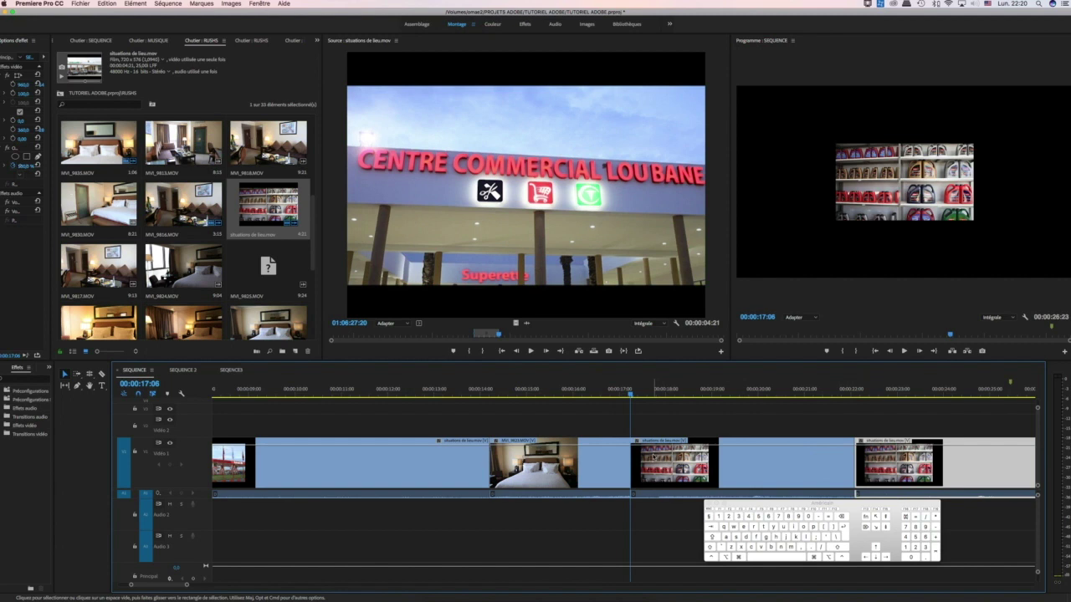
{"action": "mouse_move", "coordinate": [631, 397]}
{"action": "left_mouse_down"}
{"action": "mouse_move", "coordinate": [529, 397]}
{"action": "mouse_move", "coordinate": [630, 396]}
{"action": "left_mouse_up"}
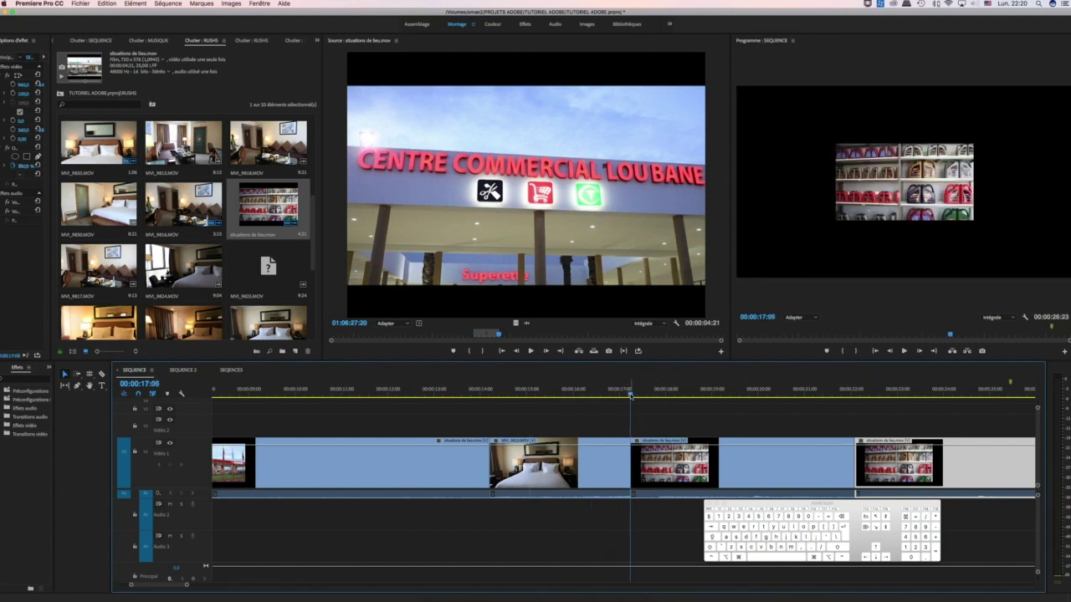
Delete the second copy of the shelf clip from the end of the sequence
{"action": "scroll", "coordinate": [712, 435], "scroll_direction": "down", "scroll_amount": 10}
{"action": "left_click", "coordinate": [406, 452]}
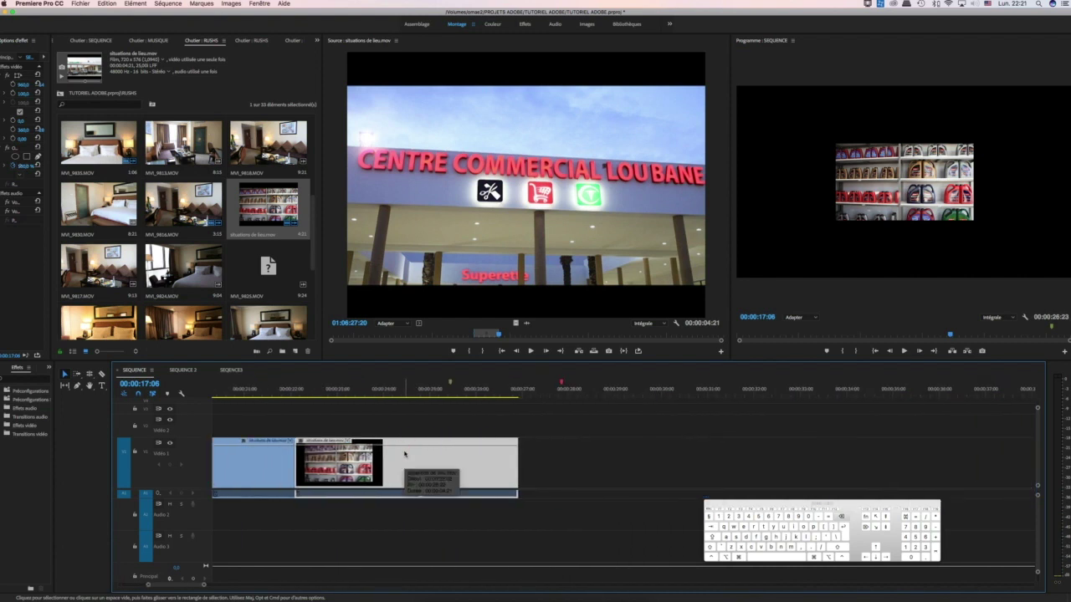
{"action": "key", "text": "Delete"}
Delete the remaining shelf clip that starts at 00:00:17:06, and make the Source monitor active
{"action": "scroll", "coordinate": [410, 449], "scroll_direction": "up", "scroll_amount": 20}
{"action": "scroll", "coordinate": [410, 449], "scroll_direction": "down", "scroll_amount": 10}
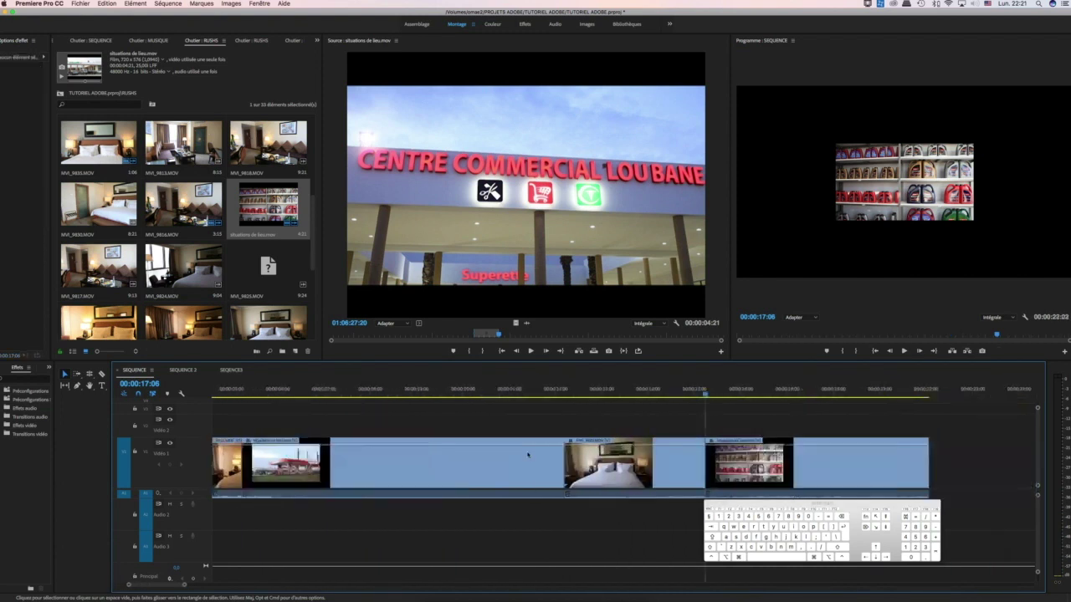
{"action": "left_click", "coordinate": [553, 465]}
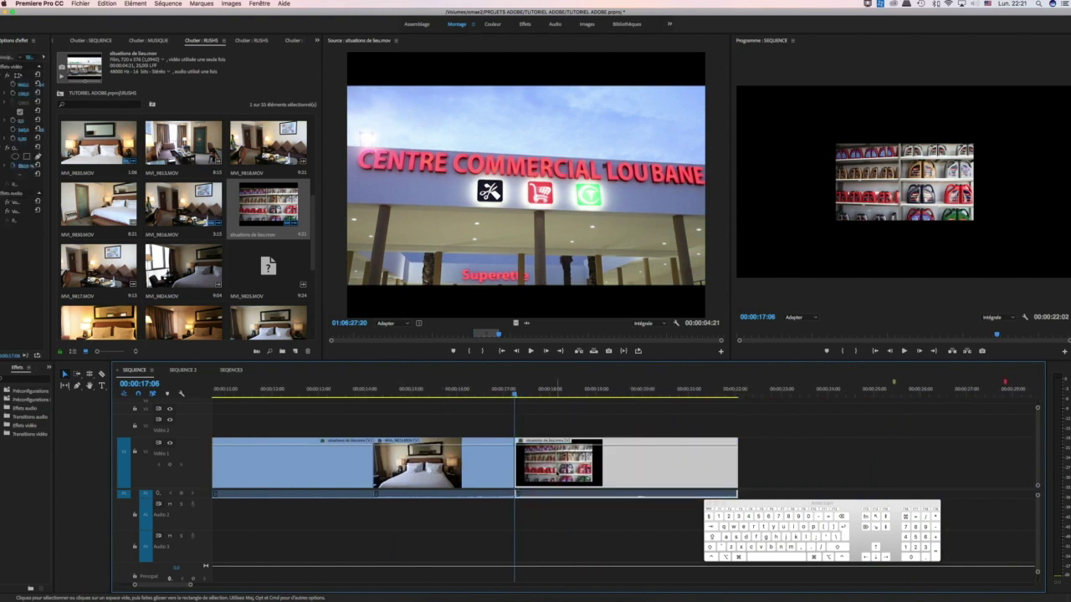
{"action": "key", "text": "Delete"}
{"action": "left_click", "coordinate": [560, 356]}
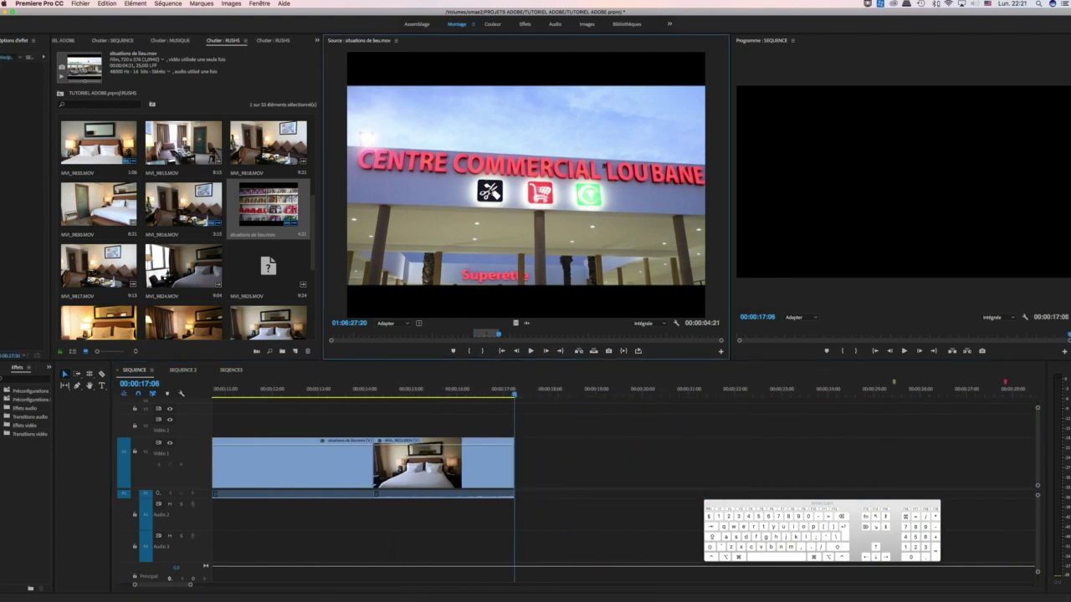
Place the marked shelf range in the sequence at 00:00:17:06 through the Program monitor, and dismiss the frame export dialog
{"action": "left_click_drag", "start_coordinate": [588, 195], "coordinate": [954, 189]}
{"action": "left_click_drag", "start_coordinate": [846, 189], "coordinate": [837, 159]}
{"action": "left_click", "coordinate": [609, 352]}
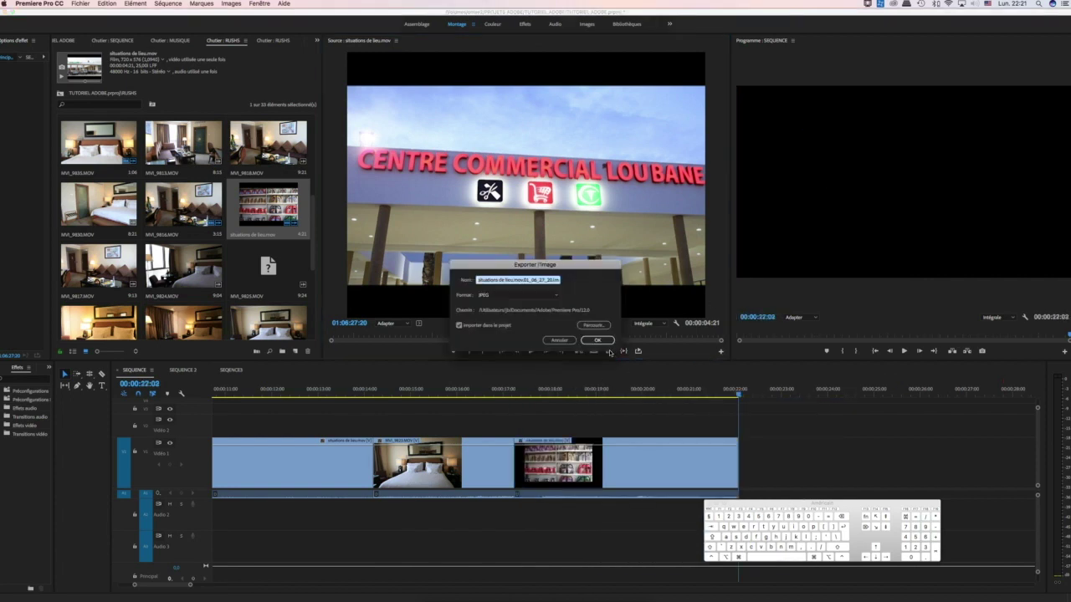
{"action": "left_click", "coordinate": [558, 342]}
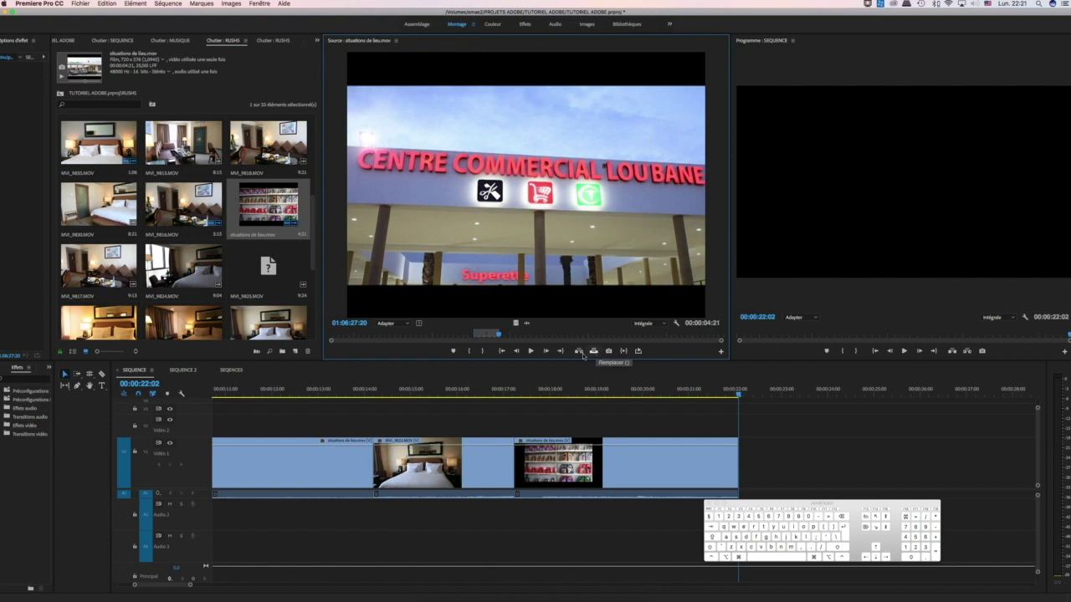
Try overwriting the marked shelf range at the sequence's end, 00:00:22:02, and undo that edit
{"action": "left_click", "coordinate": [558, 466]}
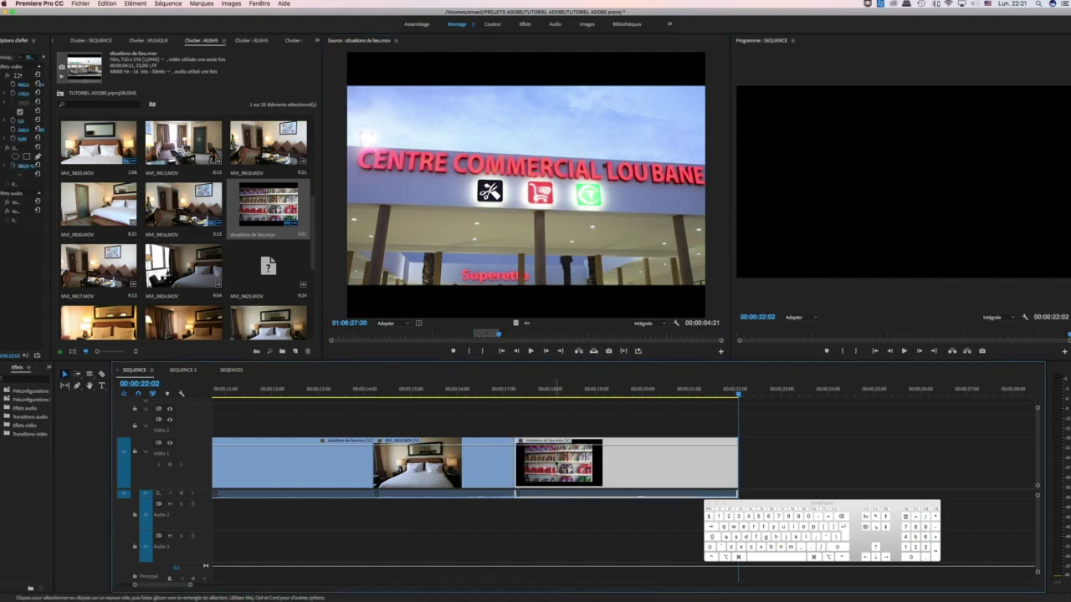
{"action": "left_click", "coordinate": [482, 335]}
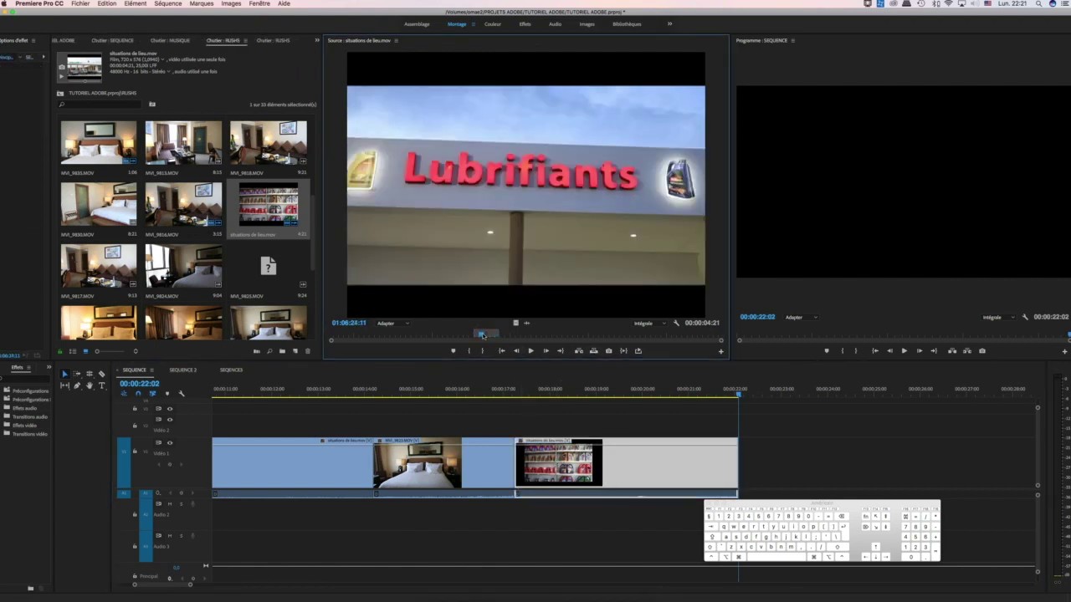
{"action": "left_click", "coordinate": [554, 467]}
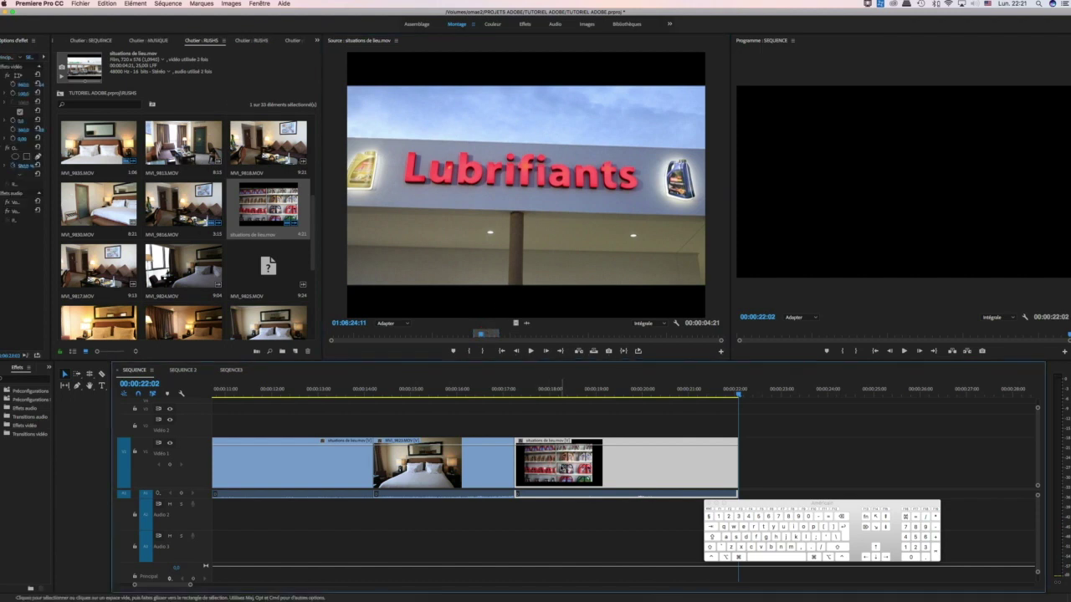
{"action": "left_click", "coordinate": [593, 351]}
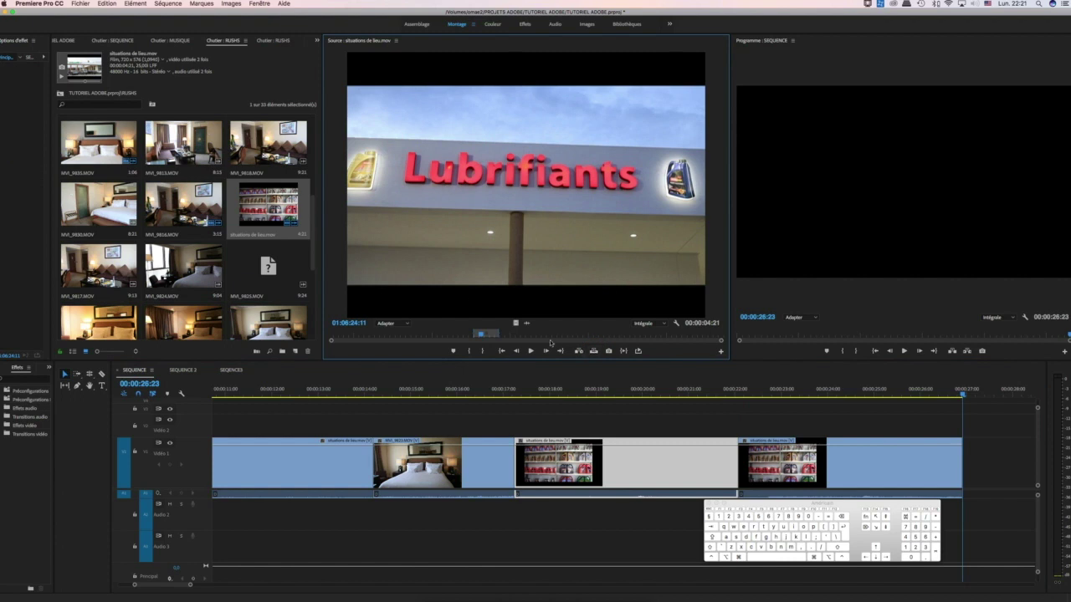
{"action": "left_click", "coordinate": [107, 4]}
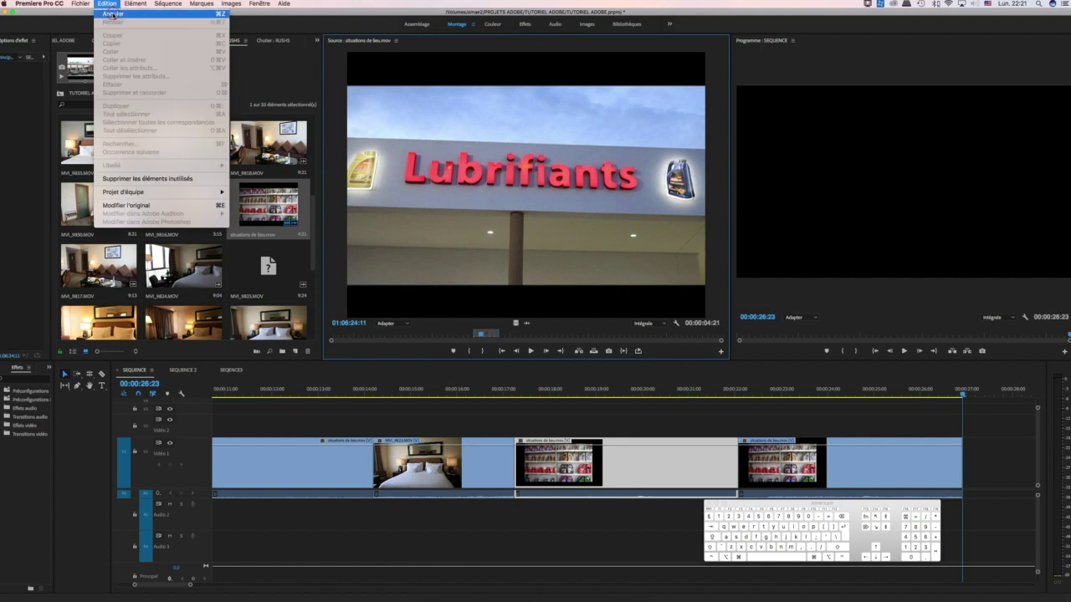
{"action": "left_click", "coordinate": [112, 16]}
Mark the source from 01:06:35:19 to 01:06:40:10 and overwrite it onto the sequence at 00:00:17:06
{"action": "left_click", "coordinate": [732, 394]}
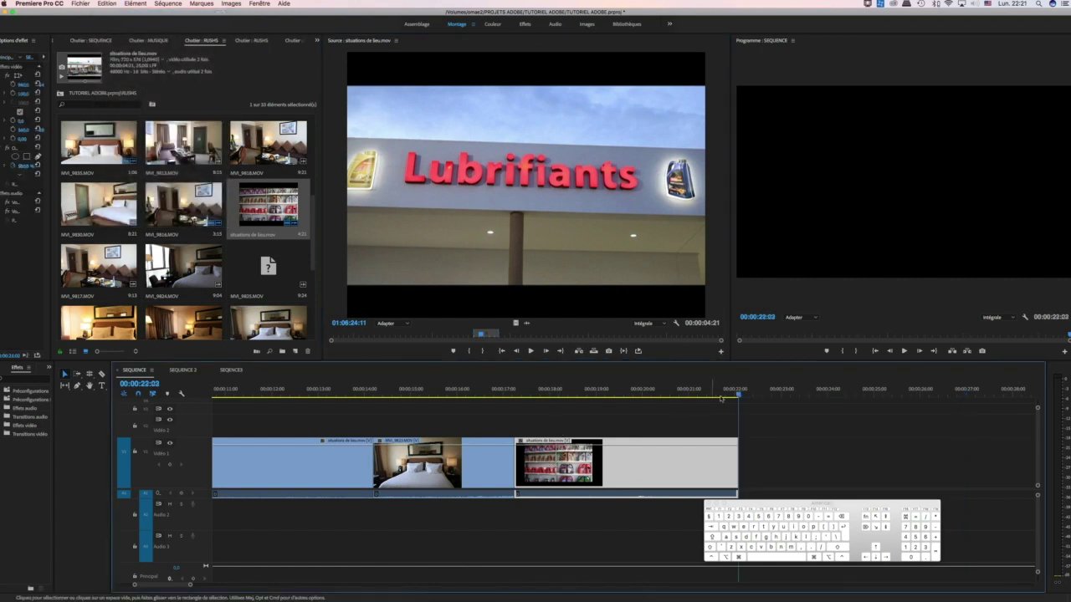
{"action": "left_click_drag", "start_coordinate": [731, 394], "coordinate": [514, 395]}
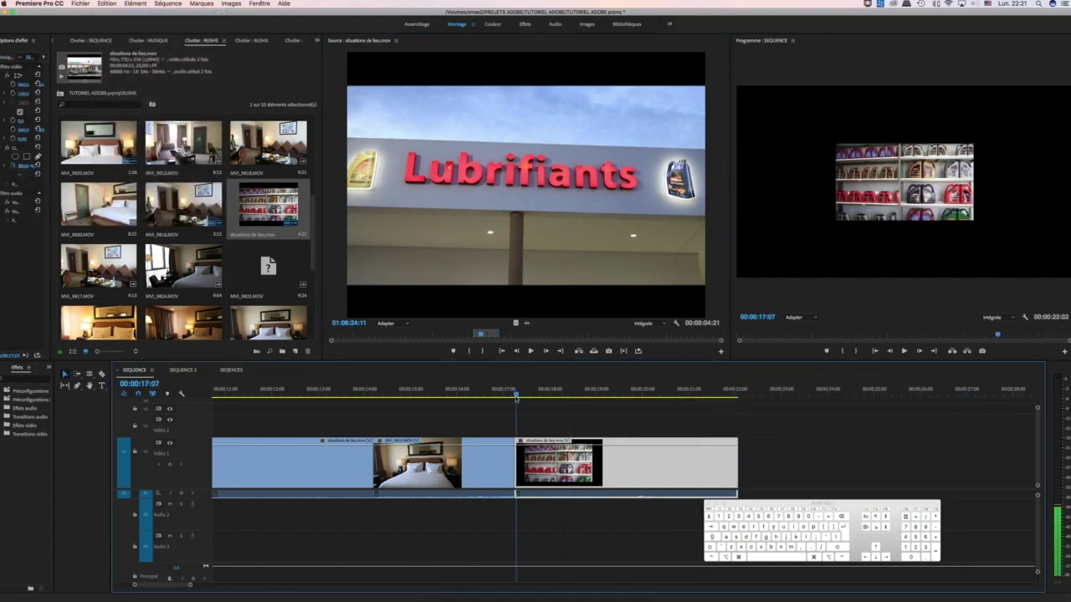
{"action": "left_click_drag", "start_coordinate": [498, 338], "coordinate": [541, 338]}
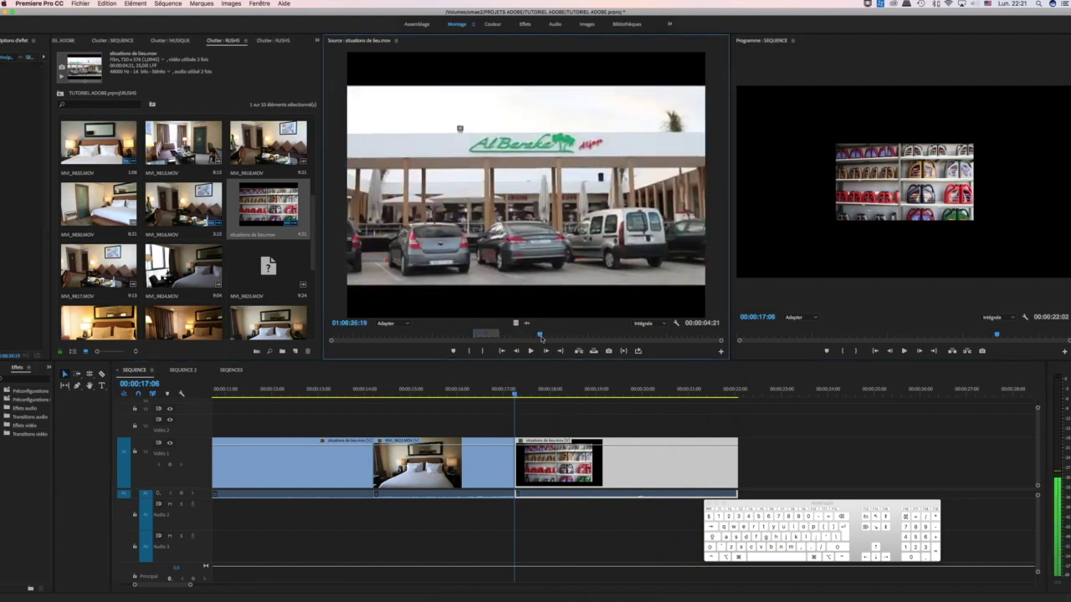
{"action": "left_click", "coordinate": [469, 352]}
{"action": "left_click", "coordinate": [561, 338]}
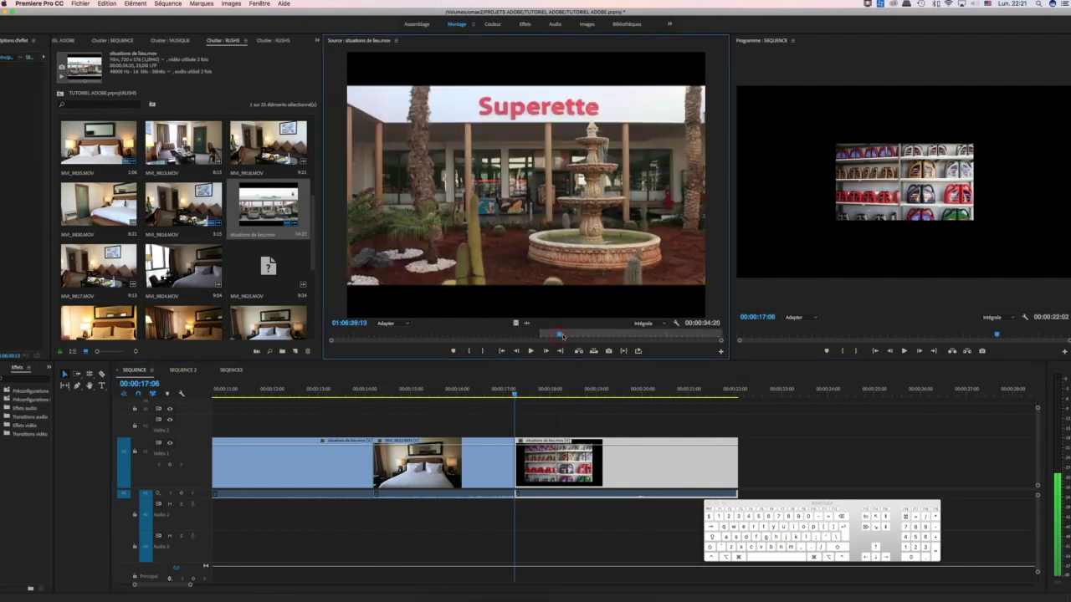
{"action": "left_click", "coordinate": [482, 351]}
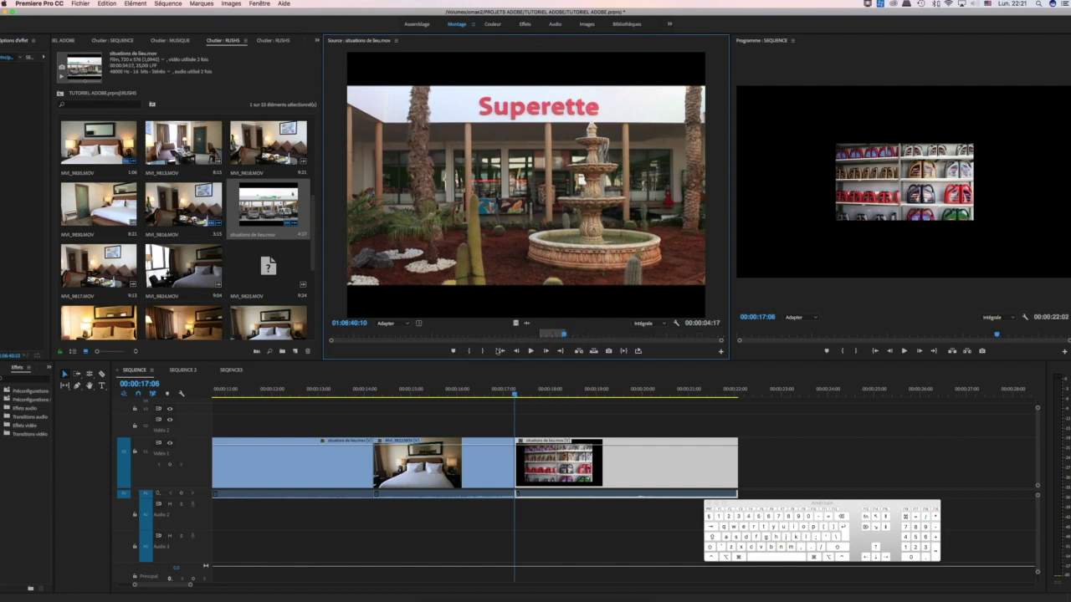
{"action": "left_click", "coordinate": [594, 351]}
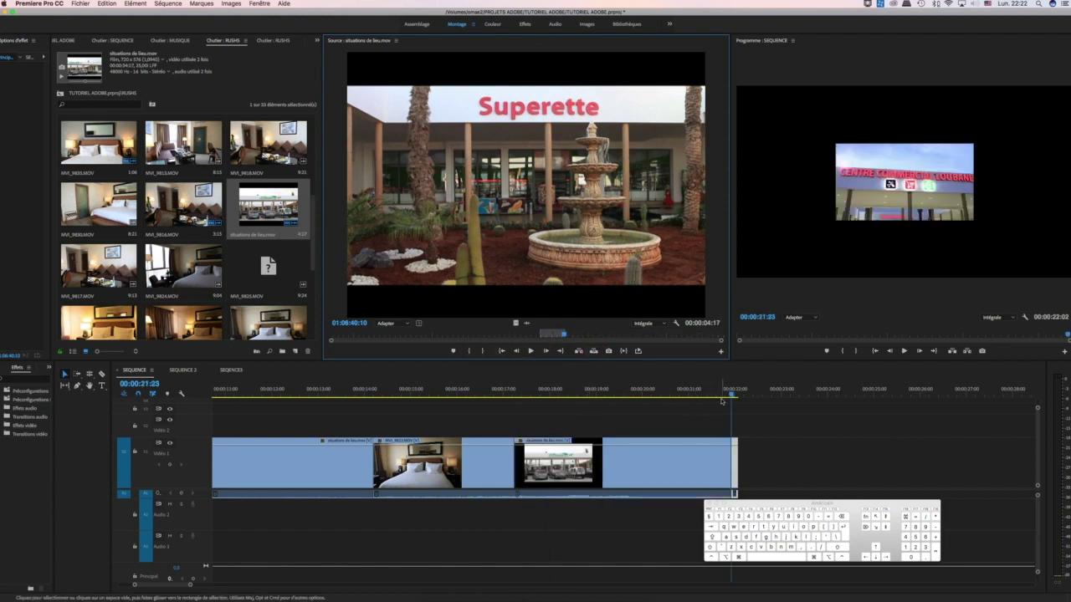
Delete the leftover fragment of the shelf clip that starts at 00:00:21:23
{"action": "mouse_move", "coordinate": [721, 401]}
{"action": "left_mouse_down"}
{"action": "mouse_move", "coordinate": [530, 401]}
{"action": "mouse_move", "coordinate": [732, 396]}
{"action": "left_mouse_up"}
{"action": "left_click", "coordinate": [735, 452]}
{"action": "key", "text": "e"}
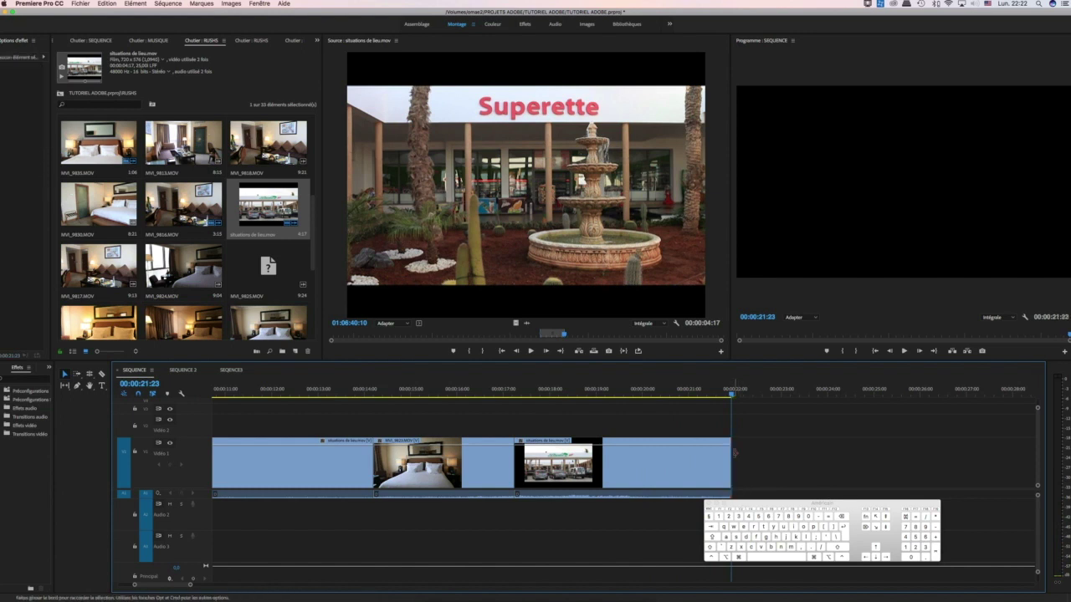
Place the sequence playhead at 00:00:17:04, and mark the source from the petrol station shot to the terrace shot at 01:06:54:23
{"action": "left_click_drag", "start_coordinate": [732, 392], "coordinate": [513, 421]}
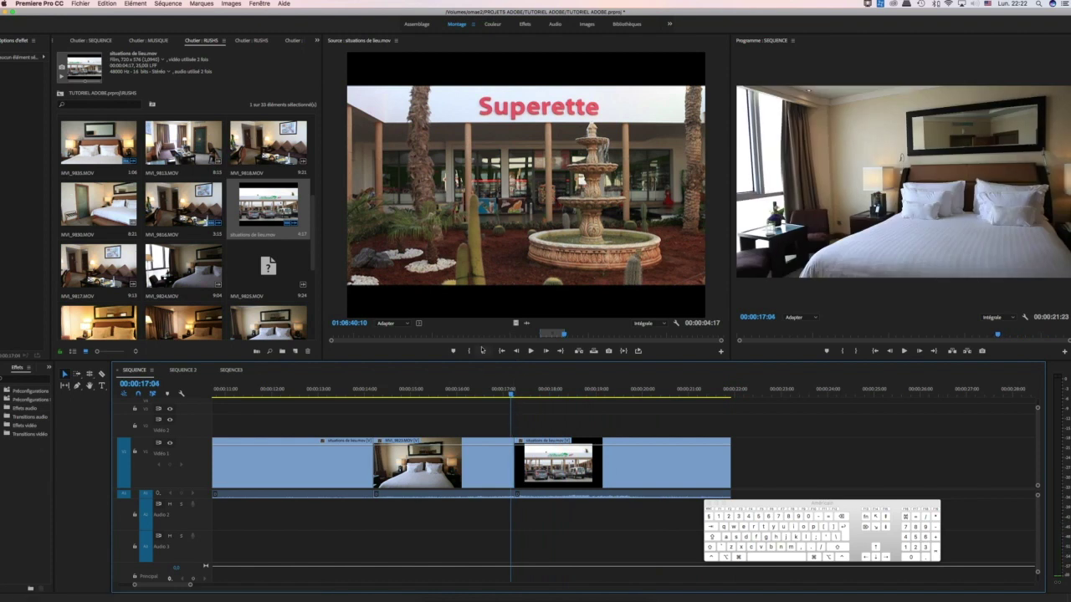
{"action": "left_click", "coordinate": [418, 337]}
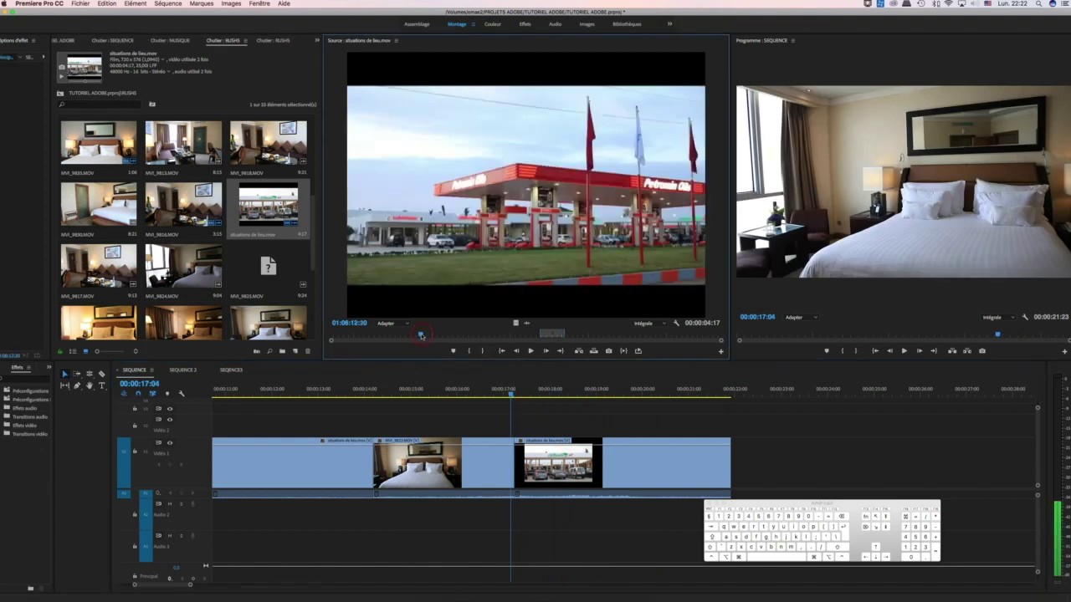
{"action": "left_click", "coordinate": [469, 351]}
{"action": "left_click_drag", "start_coordinate": [444, 336], "coordinate": [640, 335]}
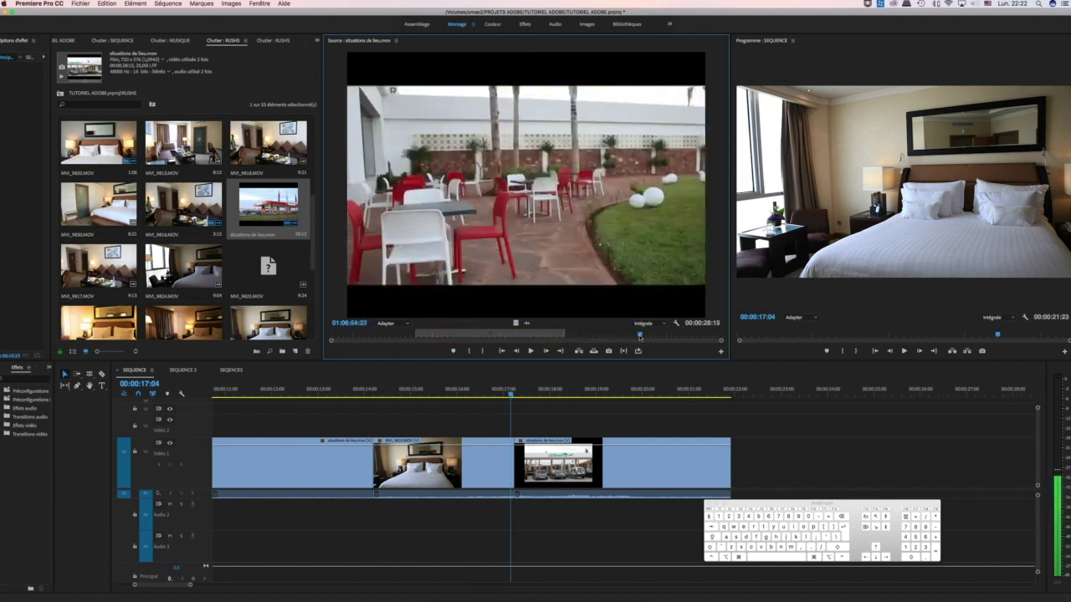
{"action": "left_click", "coordinate": [482, 351]}
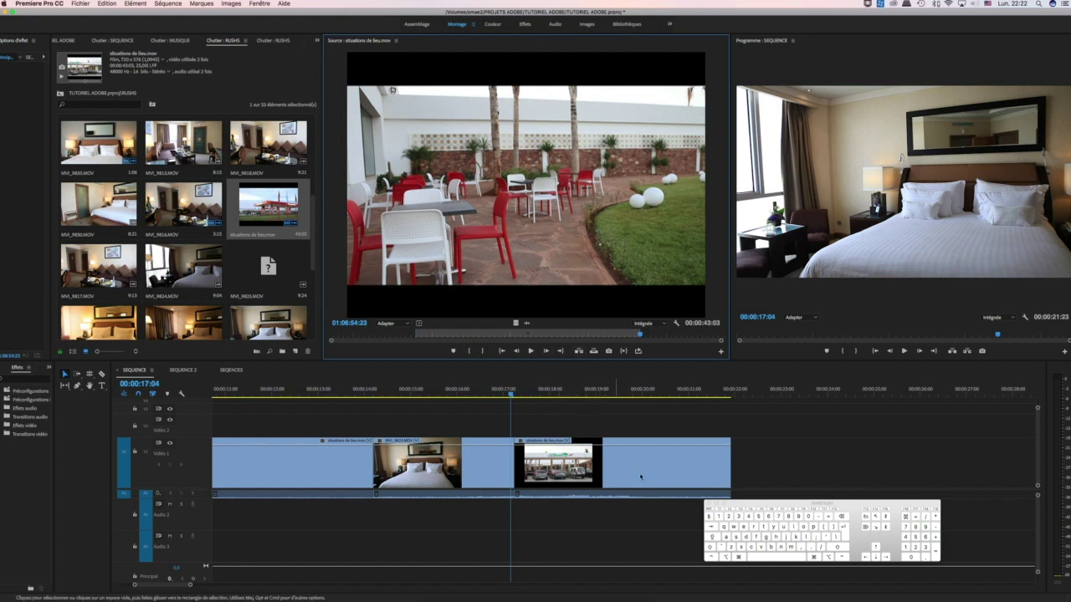
Mark the sequence range with an in point at 00:00:17:04 and an out point at 00:00:21:23
{"action": "left_click", "coordinate": [843, 351]}
{"action": "left_click_drag", "start_coordinate": [568, 385], "coordinate": [737, 391]}
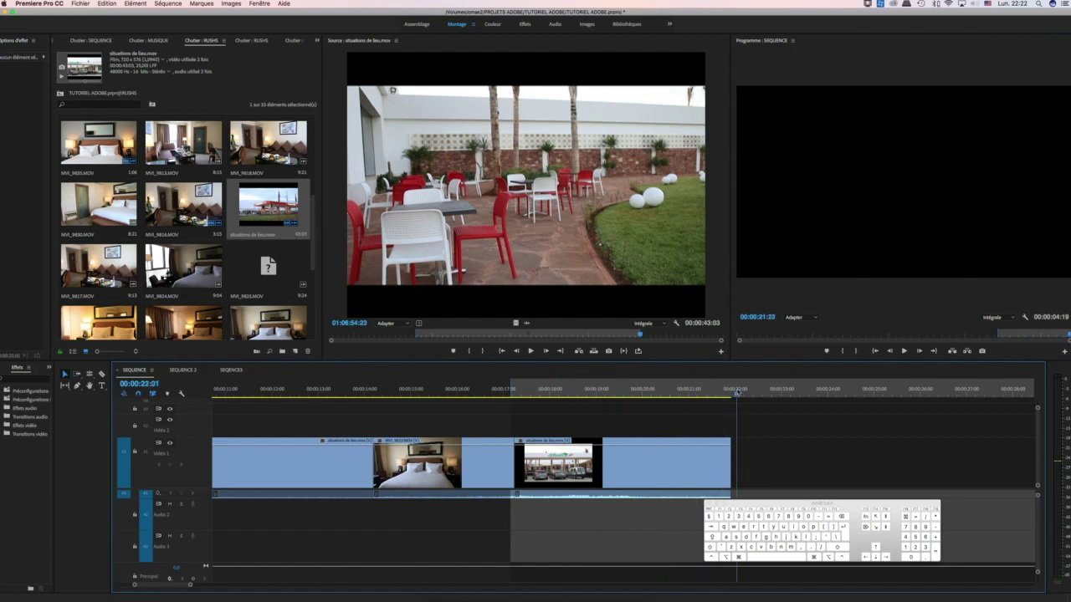
{"action": "key", "text": "Up"}
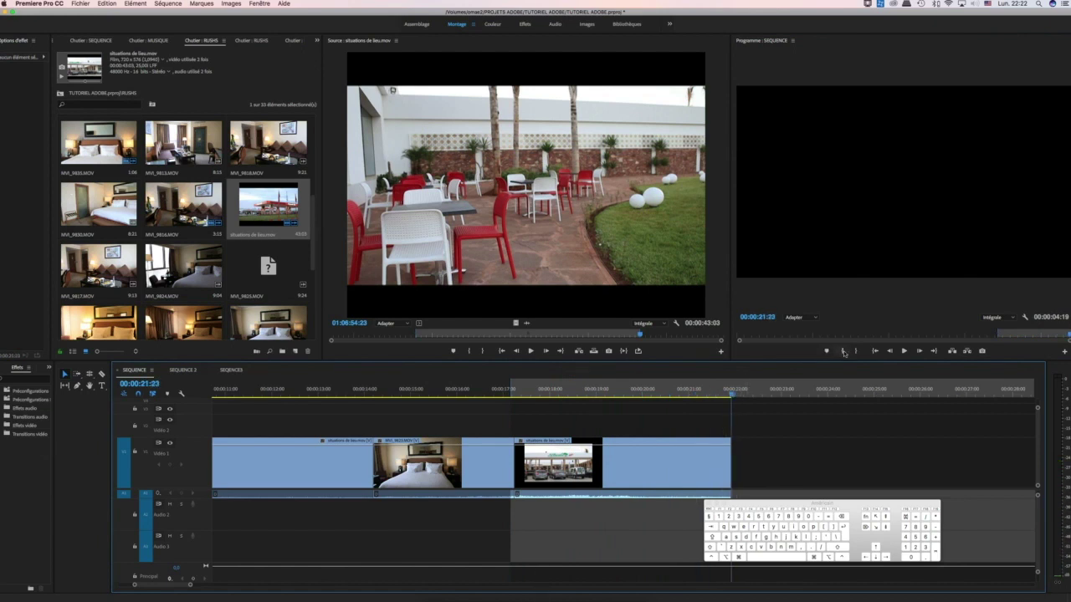
{"action": "key", "text": "o"}
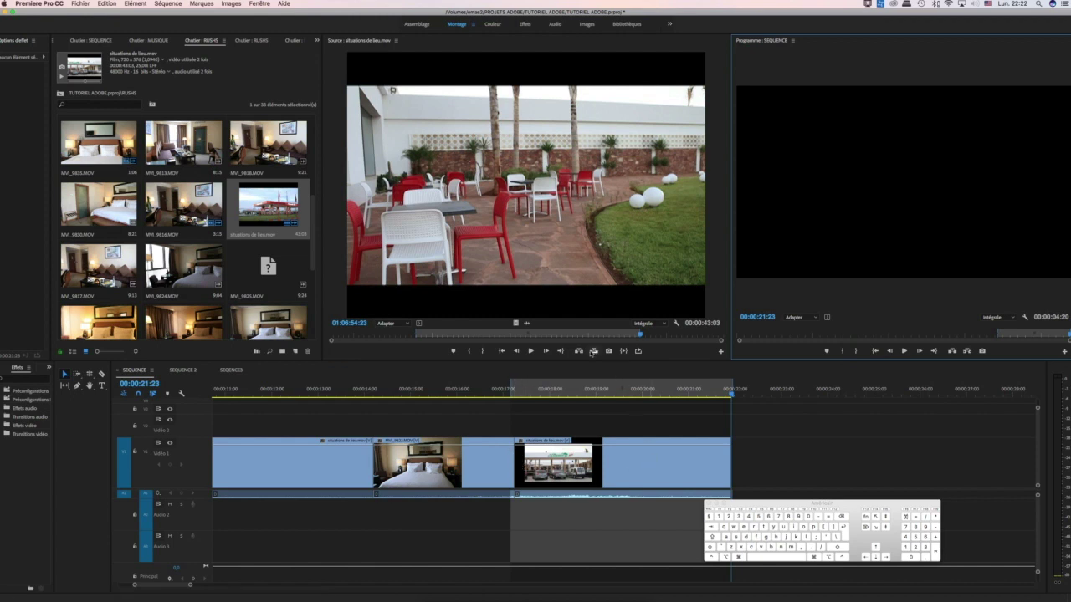
Try overwriting with the marked source range while ignoring the sequence out point, and undo that edit
{"action": "left_click", "coordinate": [593, 351]}
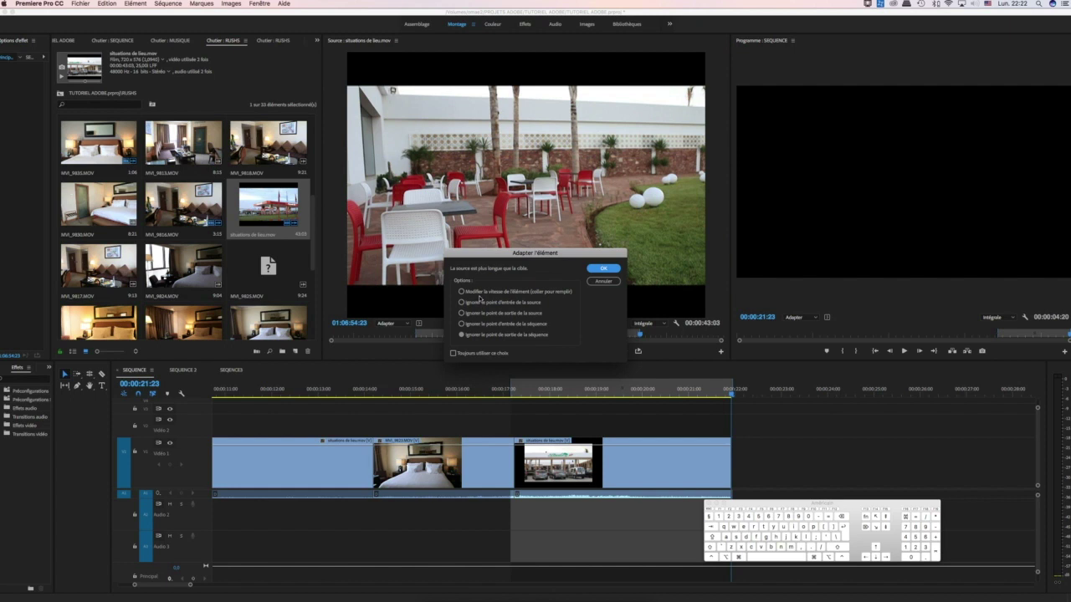
{"action": "left_click", "coordinate": [603, 281]}
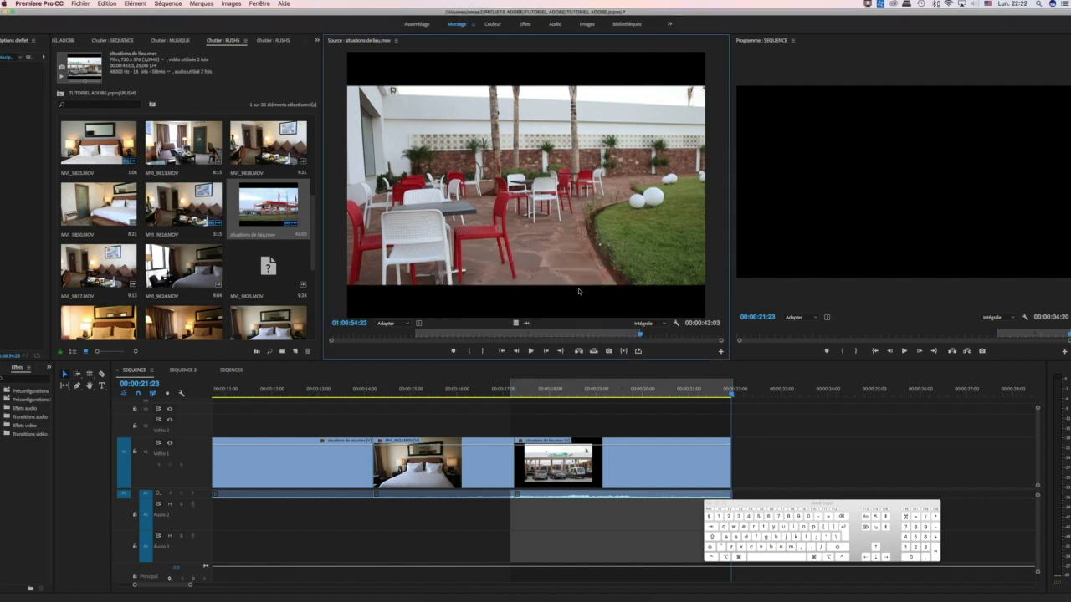
{"action": "left_click", "coordinate": [593, 352]}
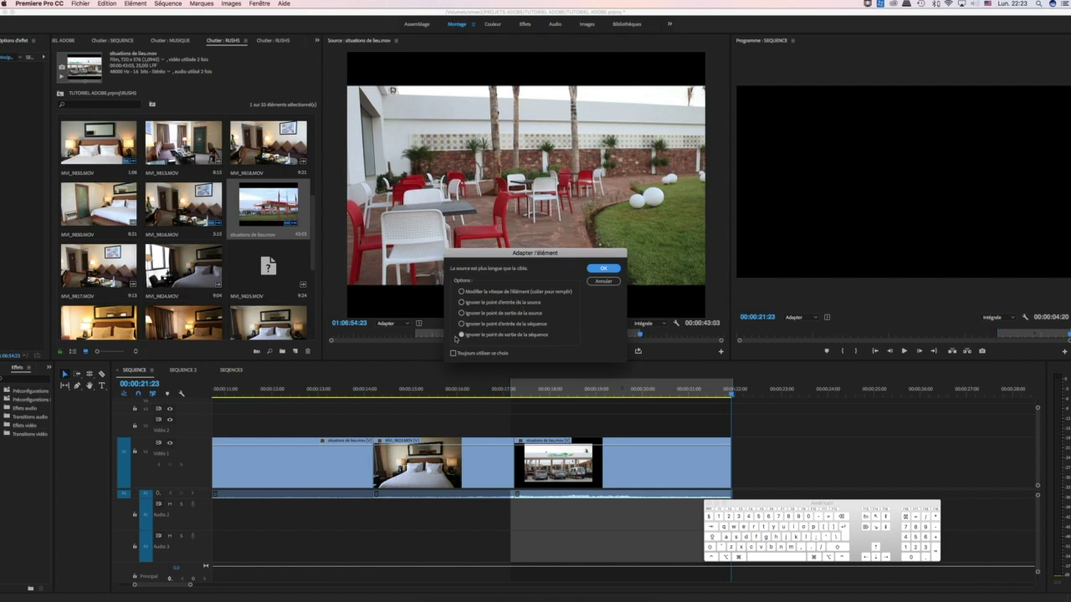
{"action": "left_click", "coordinate": [604, 268]}
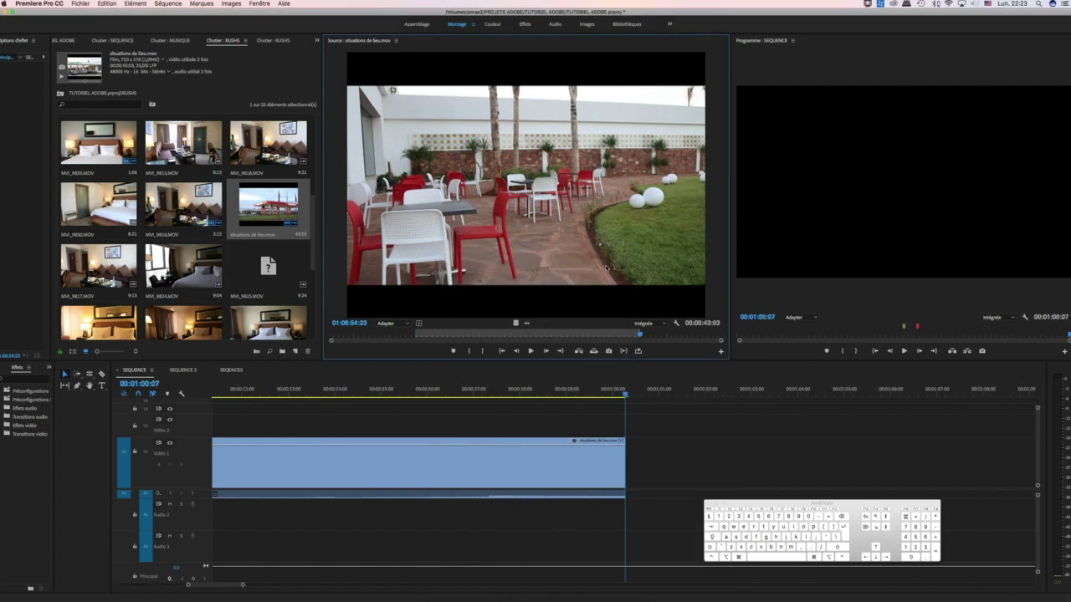
{"action": "left_click", "coordinate": [111, 4]}
{"action": "left_click", "coordinate": [114, 14]}
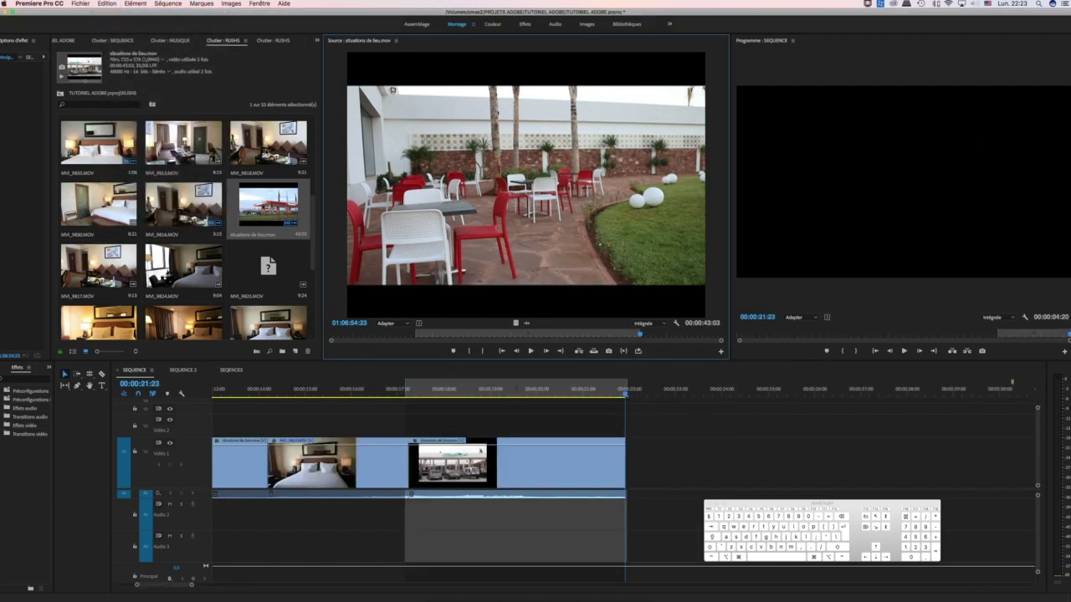
Overwrite the marked sequence range with the marked source, ignoring the source out point
{"action": "left_click", "coordinate": [593, 350]}
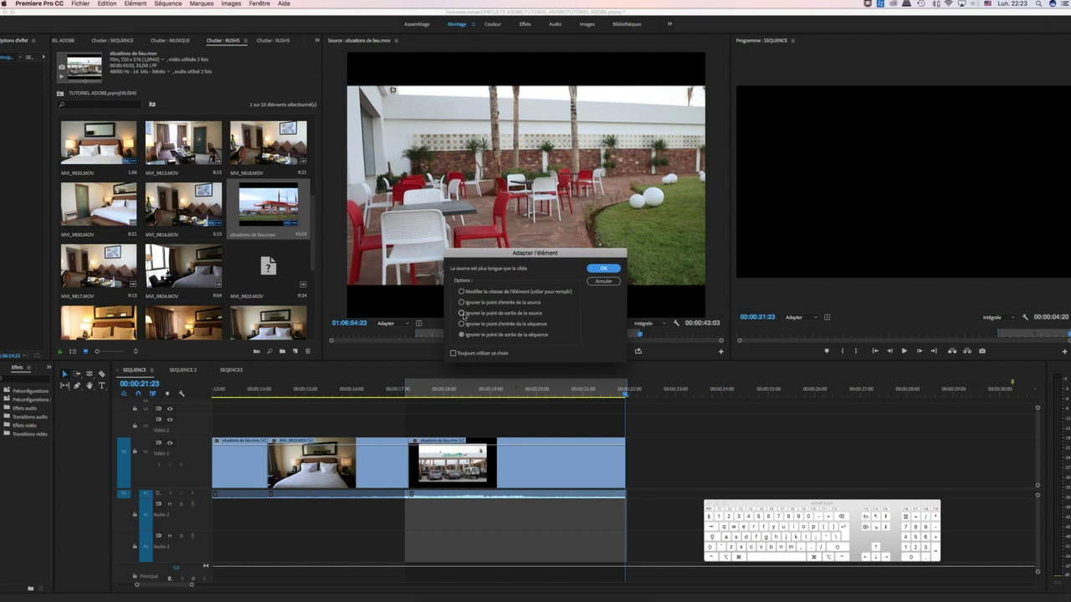
{"action": "left_click", "coordinate": [461, 313]}
{"action": "left_click", "coordinate": [603, 269]}
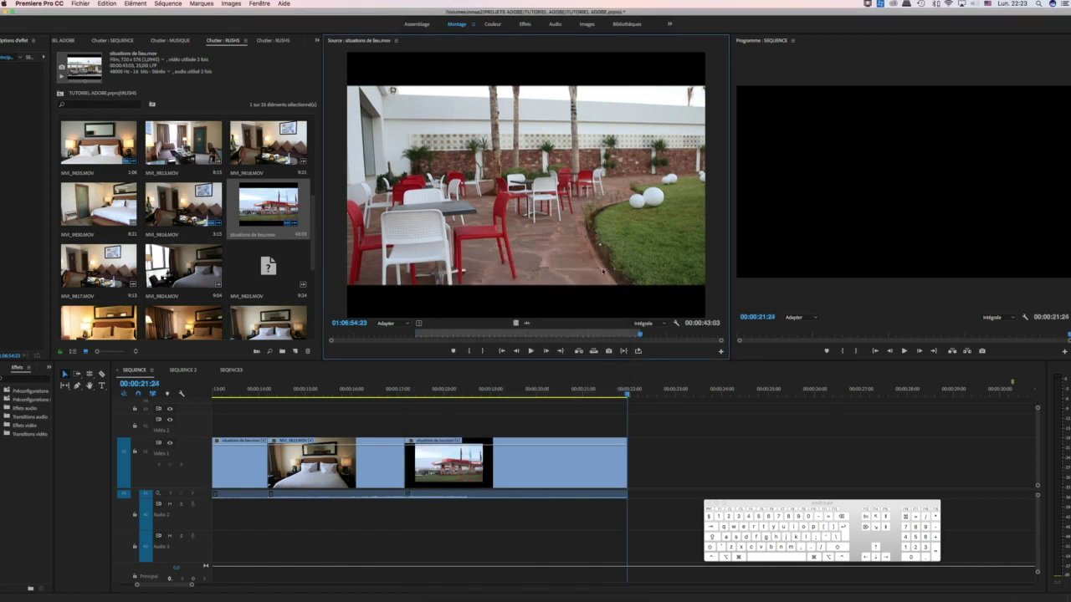
Select the new petrol station clip in the sequence and scrub through it, stopping at 00:00:19:23
{"action": "left_click_drag", "start_coordinate": [627, 392], "coordinate": [481, 392]}
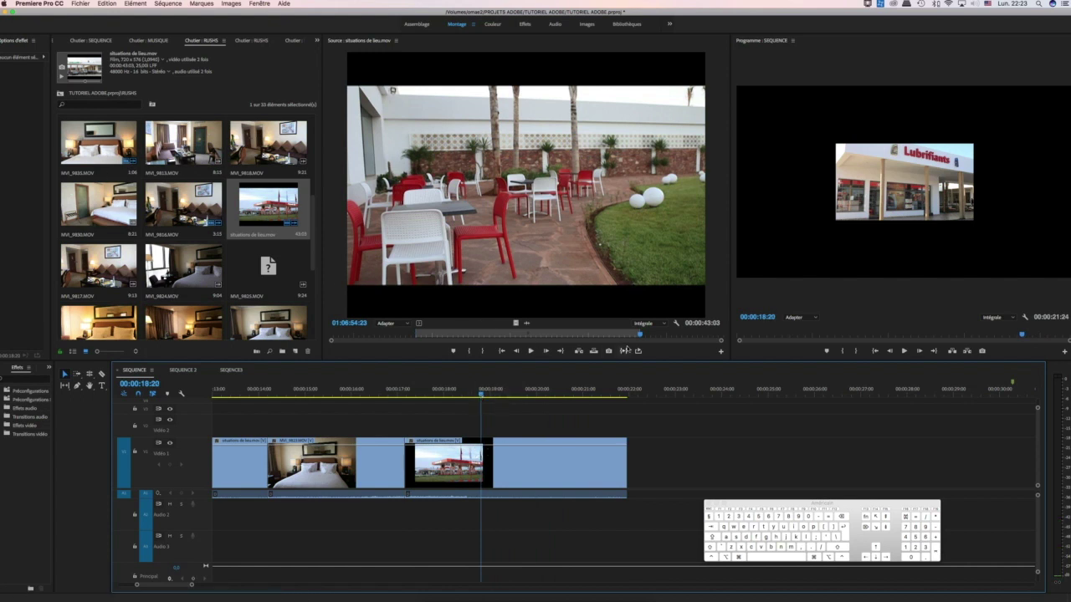
{"action": "left_click", "coordinate": [578, 454]}
{"action": "left_click", "coordinate": [628, 393]}
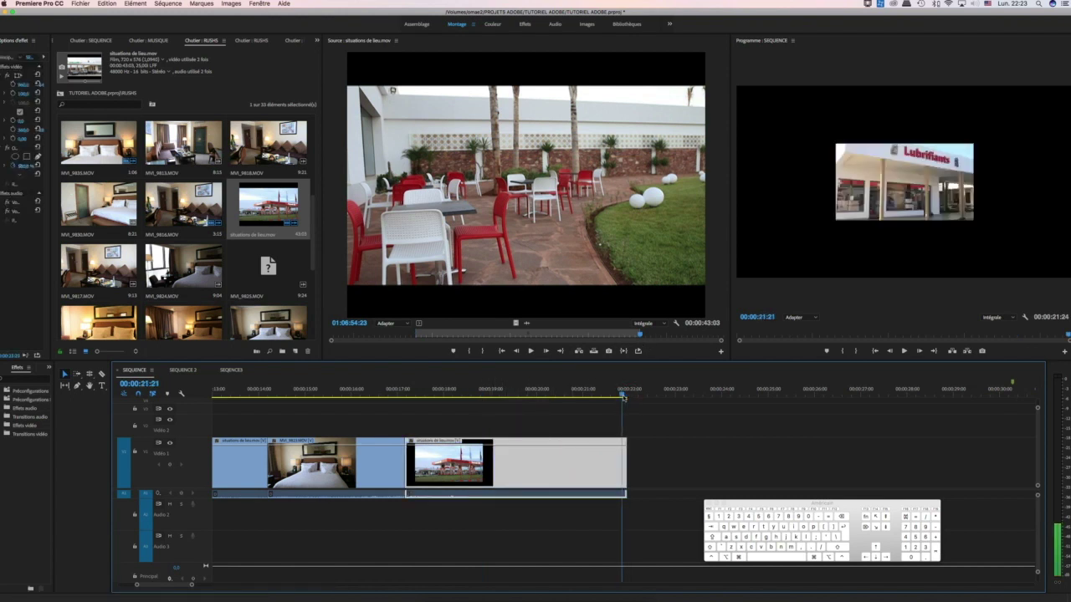
{"action": "left_click_drag", "start_coordinate": [629, 393], "coordinate": [587, 393]}
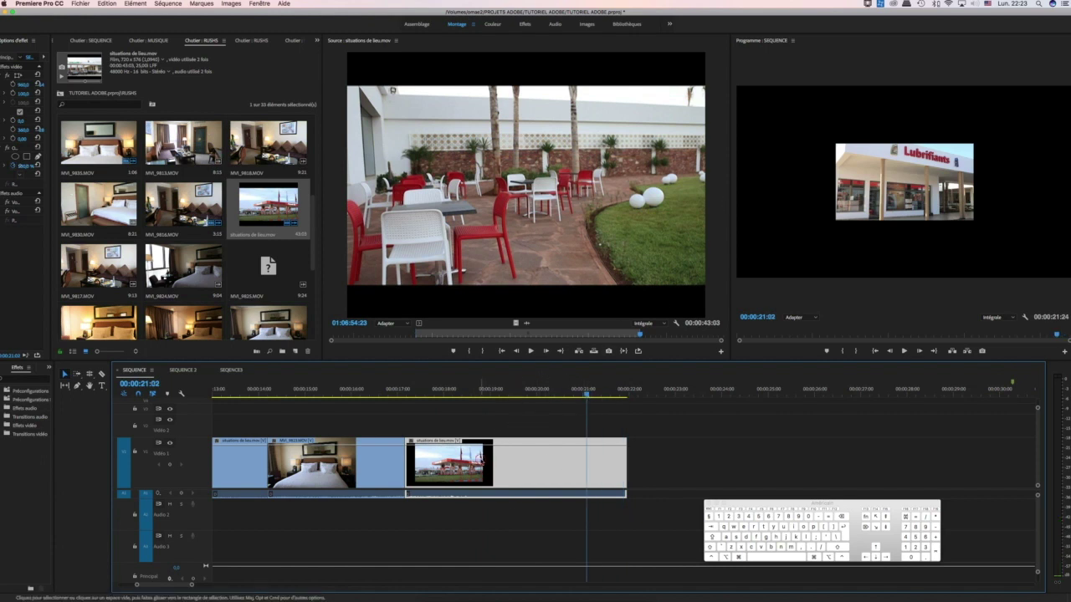
{"action": "left_click_drag", "start_coordinate": [588, 395], "coordinate": [535, 415]}
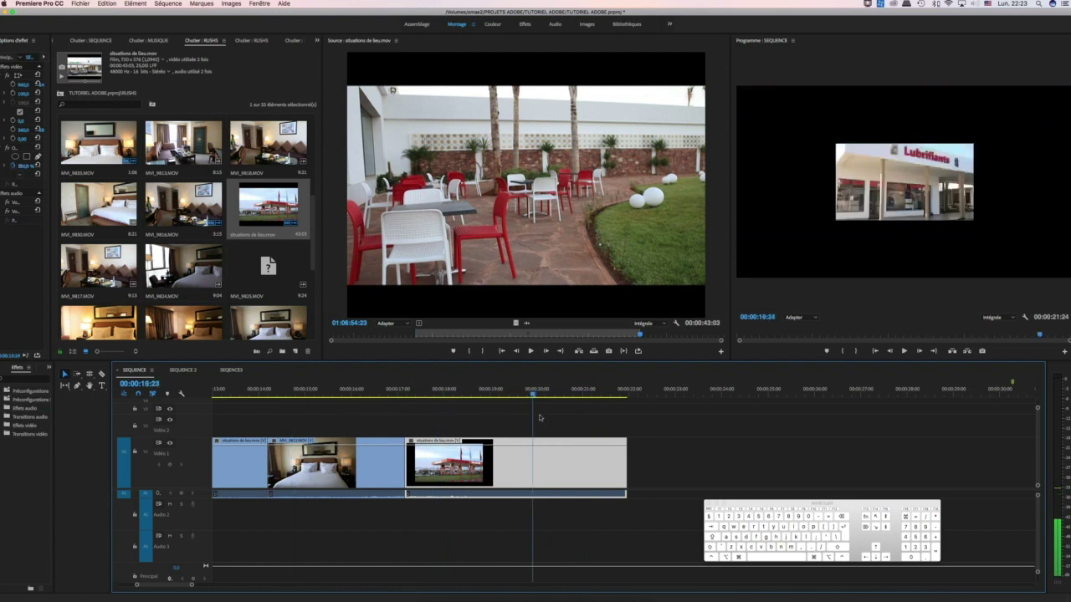
Overlay the marked 00:00:02:06 source range on Video 2 through the Program monitor, select the overlaid clip and scrub back over it
{"action": "left_click_drag", "start_coordinate": [515, 144], "coordinate": [821, 177]}
{"action": "left_click_drag", "start_coordinate": [680, 171], "coordinate": [883, 122]}
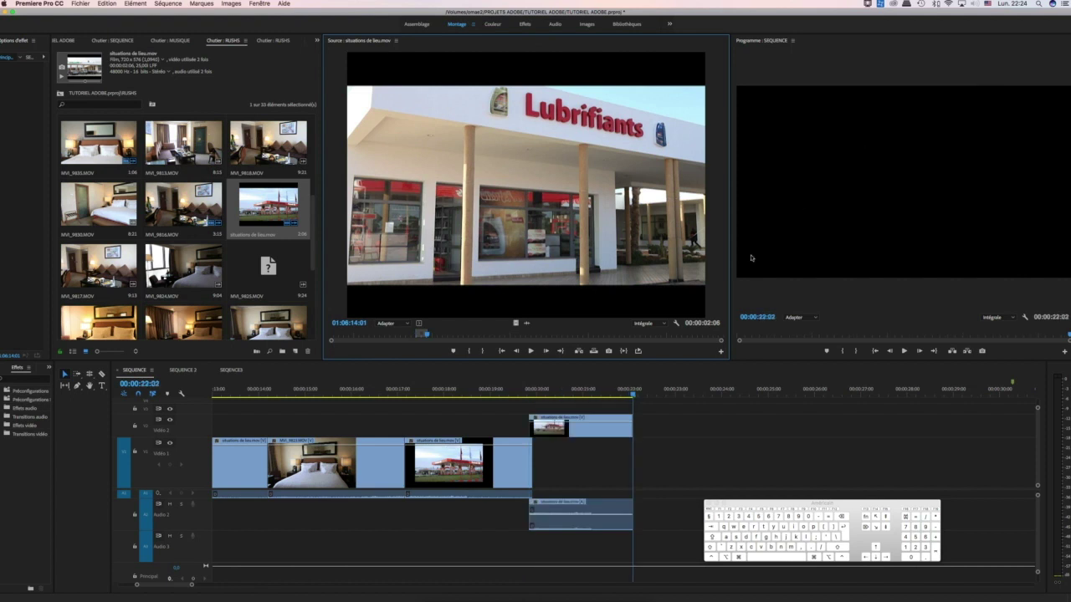
{"action": "left_click", "coordinate": [580, 427]}
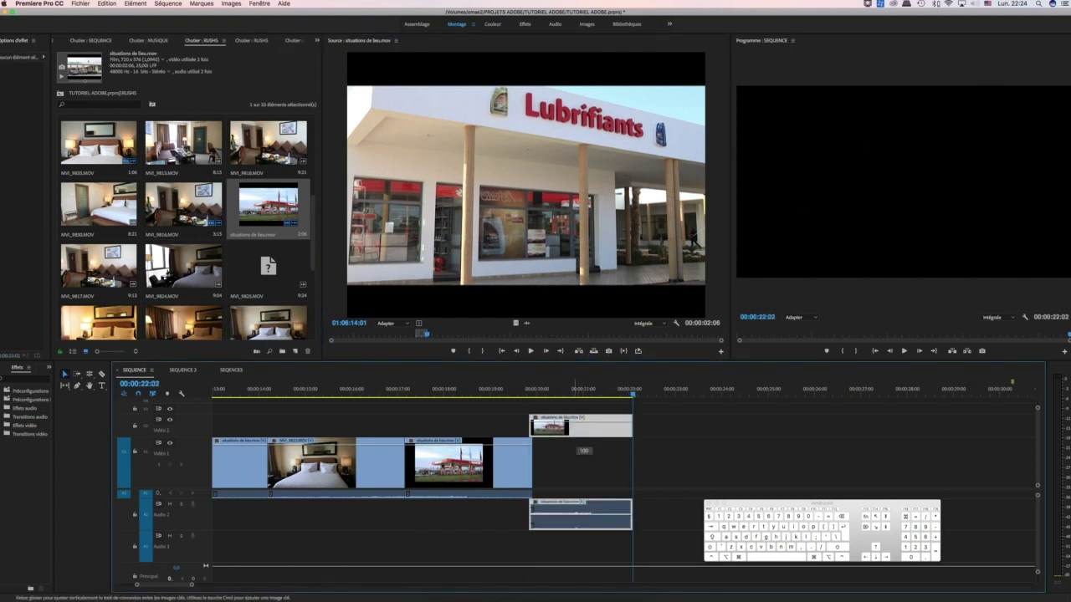
{"action": "left_click_drag", "start_coordinate": [632, 395], "coordinate": [539, 396]}
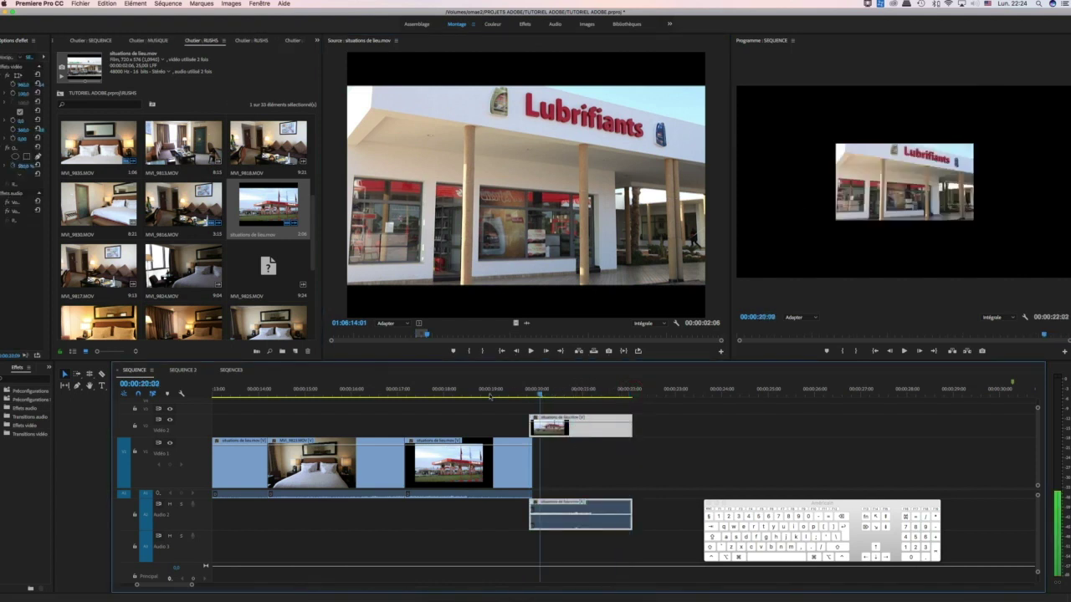
Select the bedroom clip on Video 1 and position the playhead inside it at 00:00:15:14
{"action": "left_click", "coordinate": [289, 390]}
{"action": "left_click", "coordinate": [291, 452]}
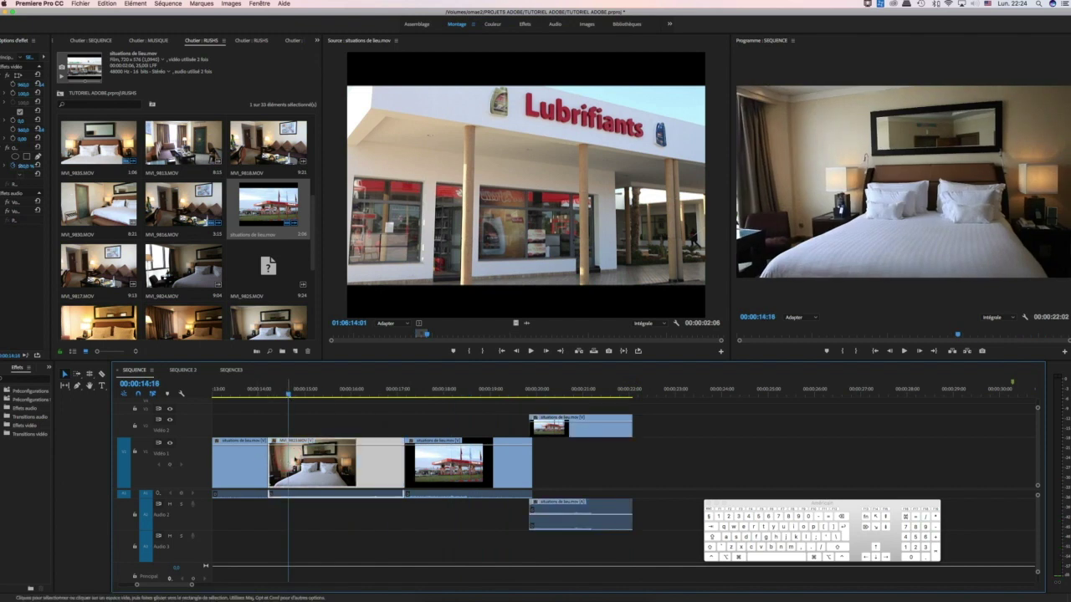
{"action": "key", "text": "space"}
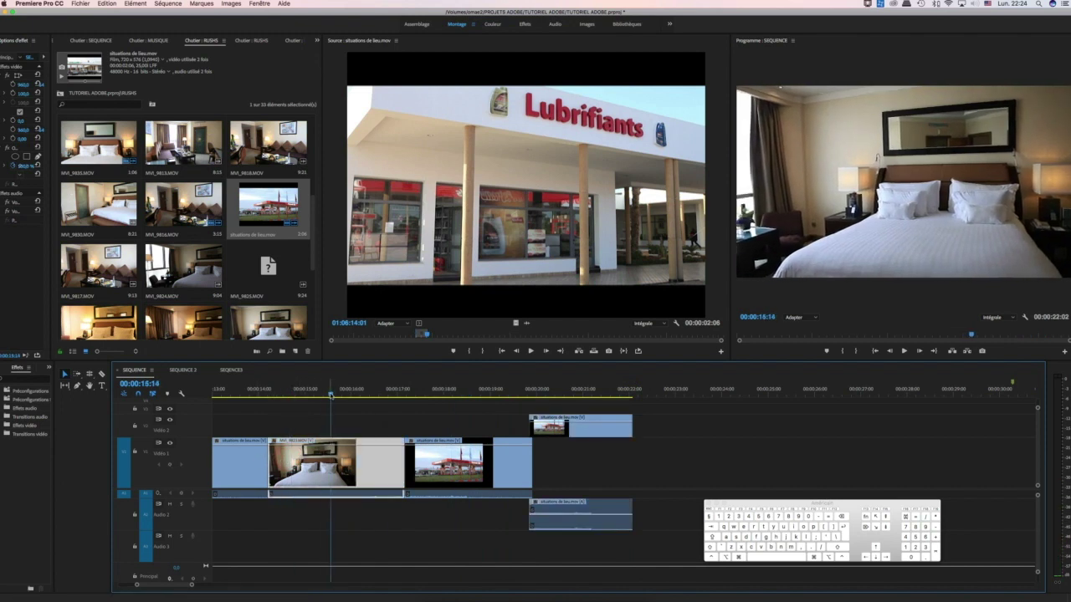
Load MVI_9824.MOV from the RUSHS bin into the Source monitor and mark its range from 00:00:03:00 to 00:00:03:21
{"action": "left_click", "coordinate": [198, 203]}
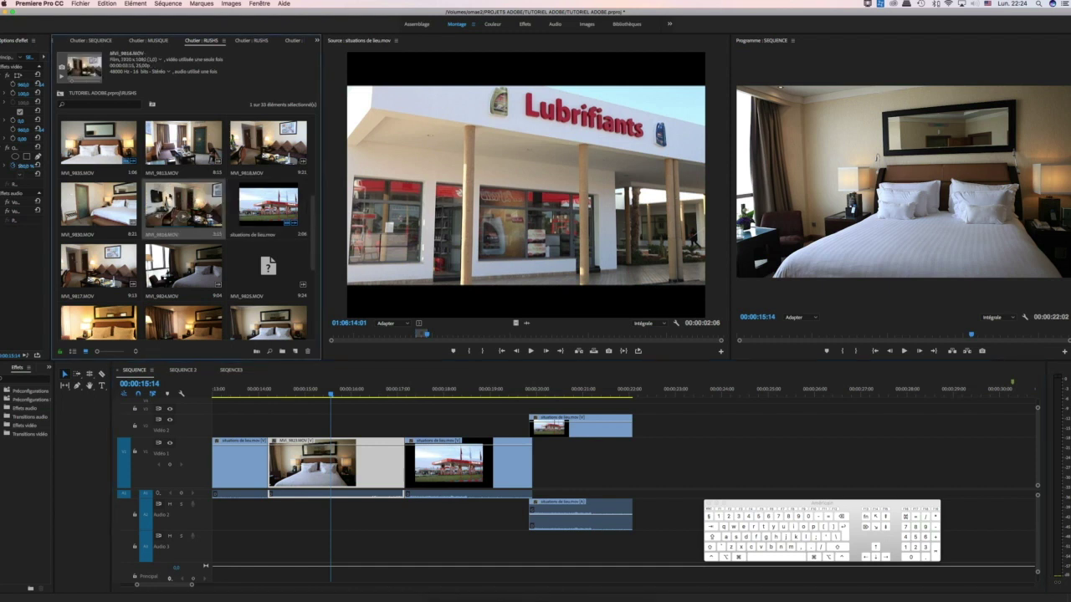
{"action": "left_click", "coordinate": [163, 272]}
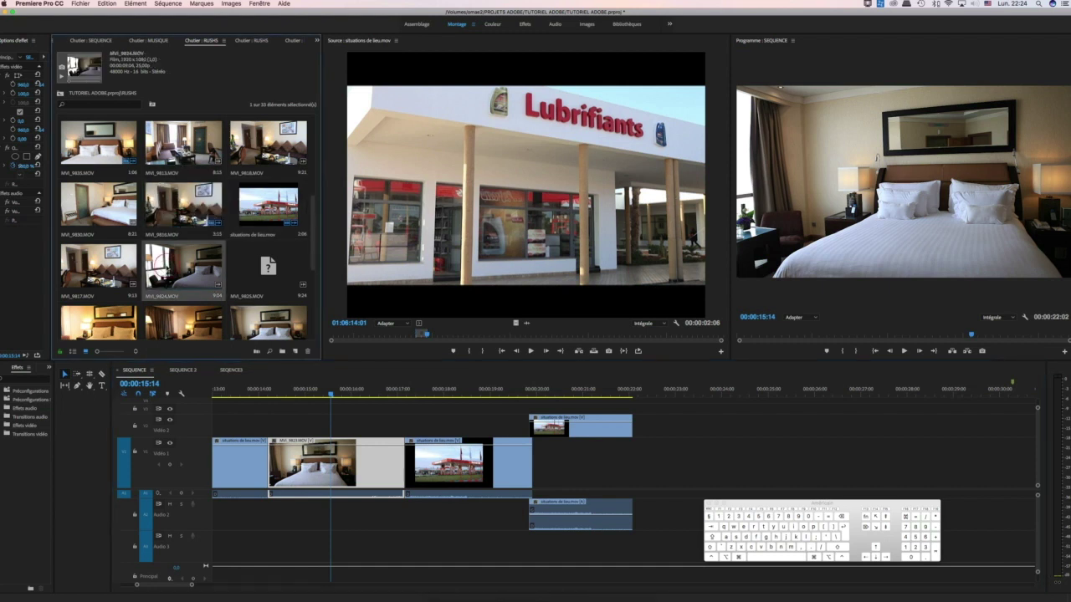
{"action": "left_click_drag", "start_coordinate": [516, 206], "coordinate": [515, 208]}
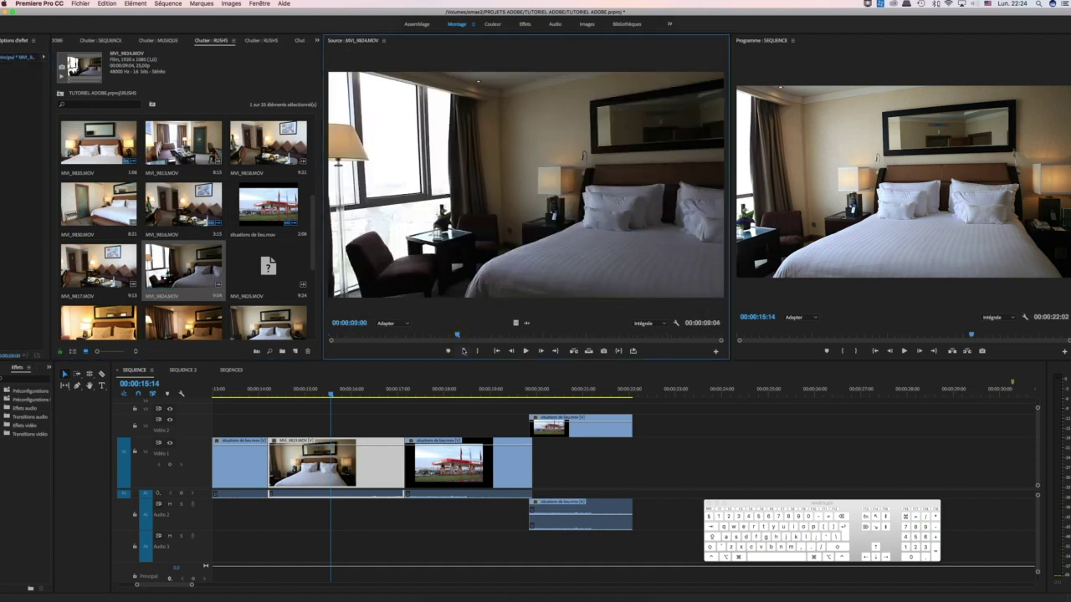
{"action": "left_click", "coordinate": [461, 351]}
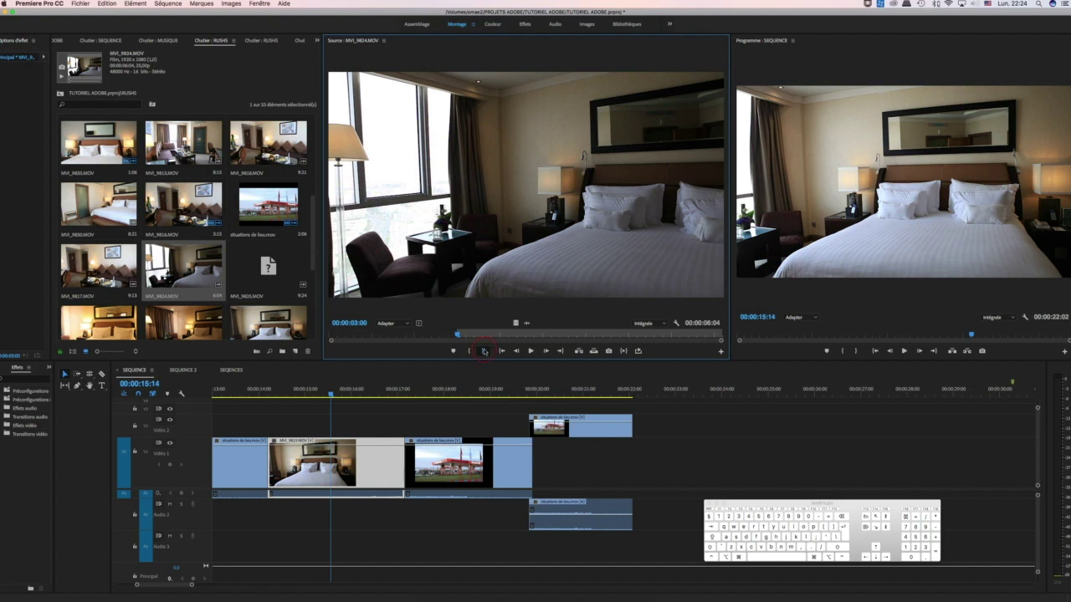
{"action": "left_click", "coordinate": [484, 351]}
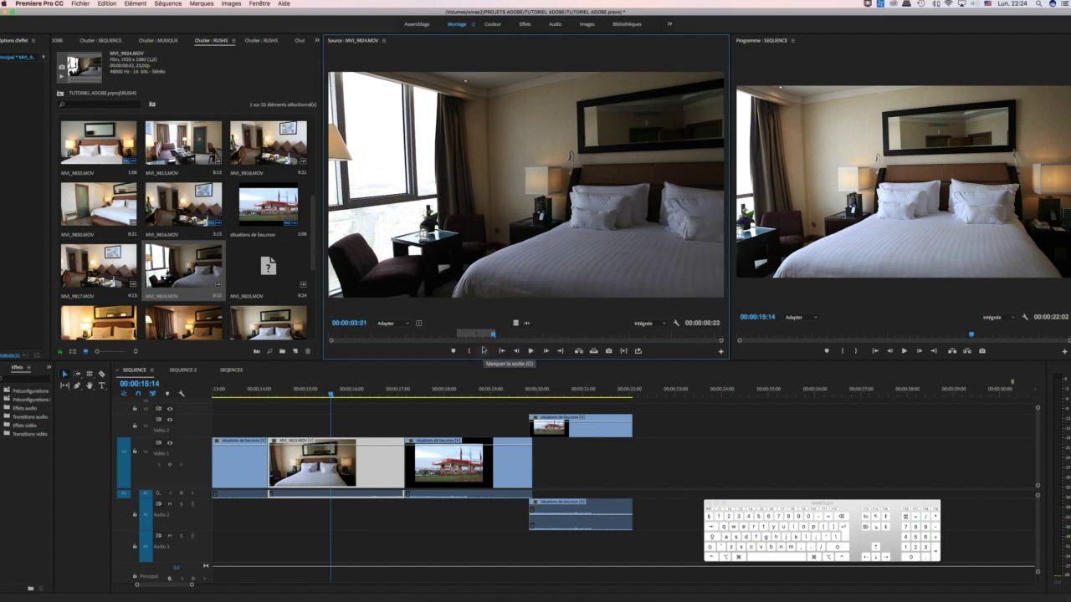
Scrub the marked source to 00:00:03:11 and place only its video on Video 2 at 00:00:15:14
{"action": "left_click_drag", "start_coordinate": [484, 338], "coordinate": [477, 333]}
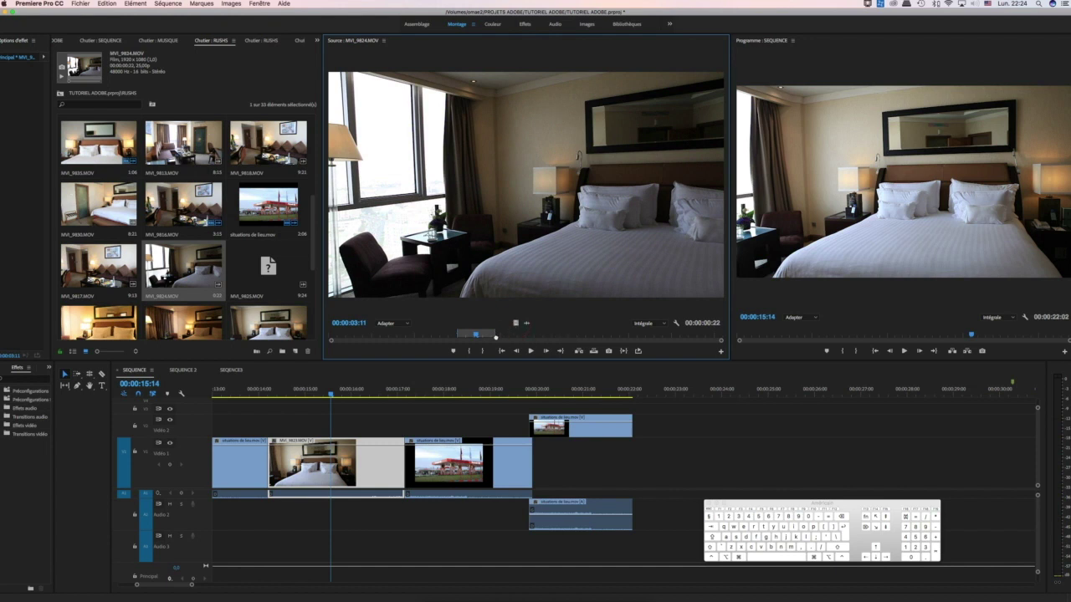
{"action": "left_click_drag", "start_coordinate": [381, 378], "coordinate": [335, 427]}
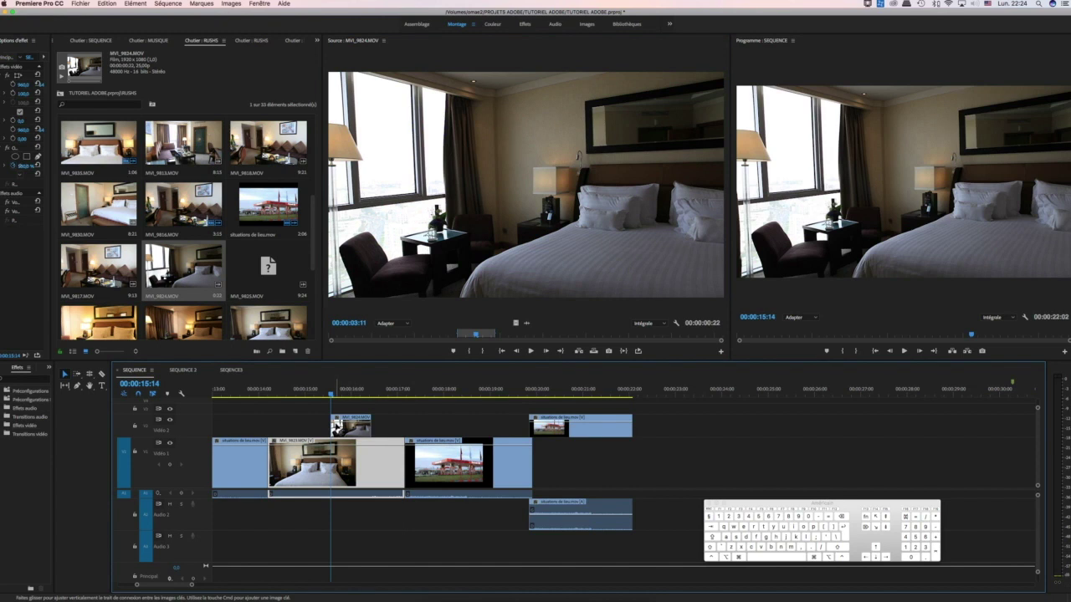
Try overlaying the marked source with its audio above Video 2 through the Program monitor, and remove that edit
{"action": "left_click", "coordinate": [521, 325]}
{"action": "left_click_drag", "start_coordinate": [673, 237], "coordinate": [870, 118]}
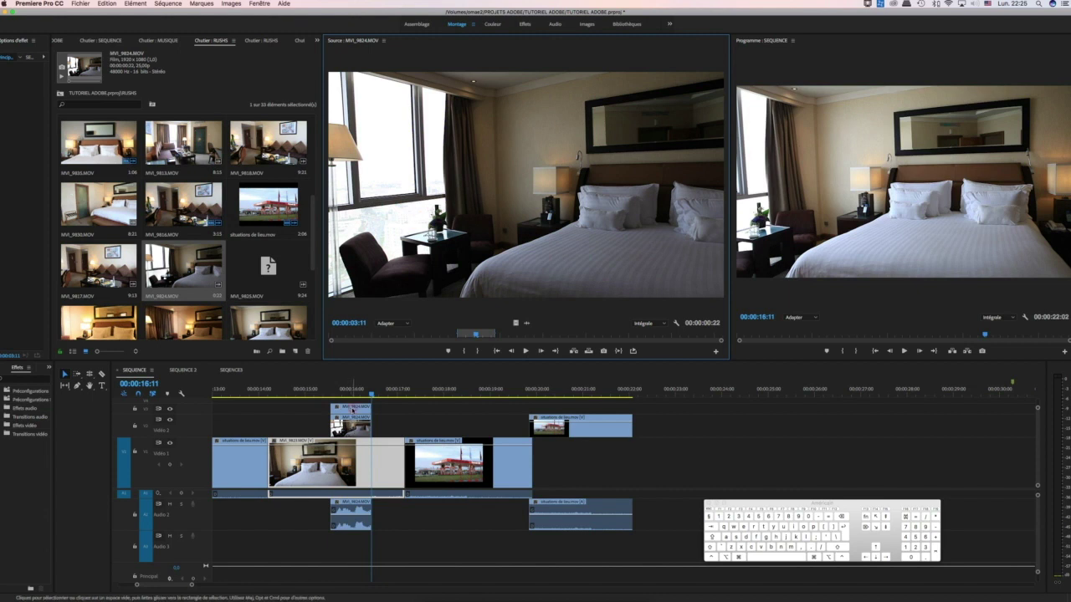
{"action": "left_click", "coordinate": [352, 411]}
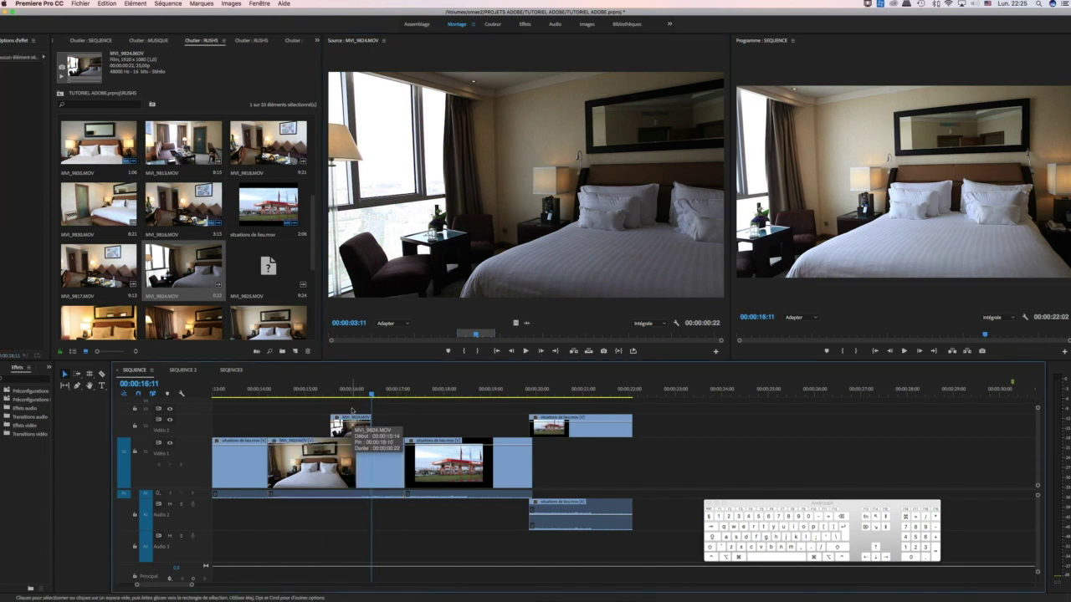
Place only the marked source's video on Video 2 at 00:00:17:04, and only its audio on Audio 2 below the petrol station clip
{"action": "left_click_drag", "start_coordinate": [413, 239], "coordinate": [468, 257]}
{"action": "left_click_drag", "start_coordinate": [517, 325], "coordinate": [427, 425]}
{"action": "left_click_drag", "start_coordinate": [528, 323], "coordinate": [484, 512]}
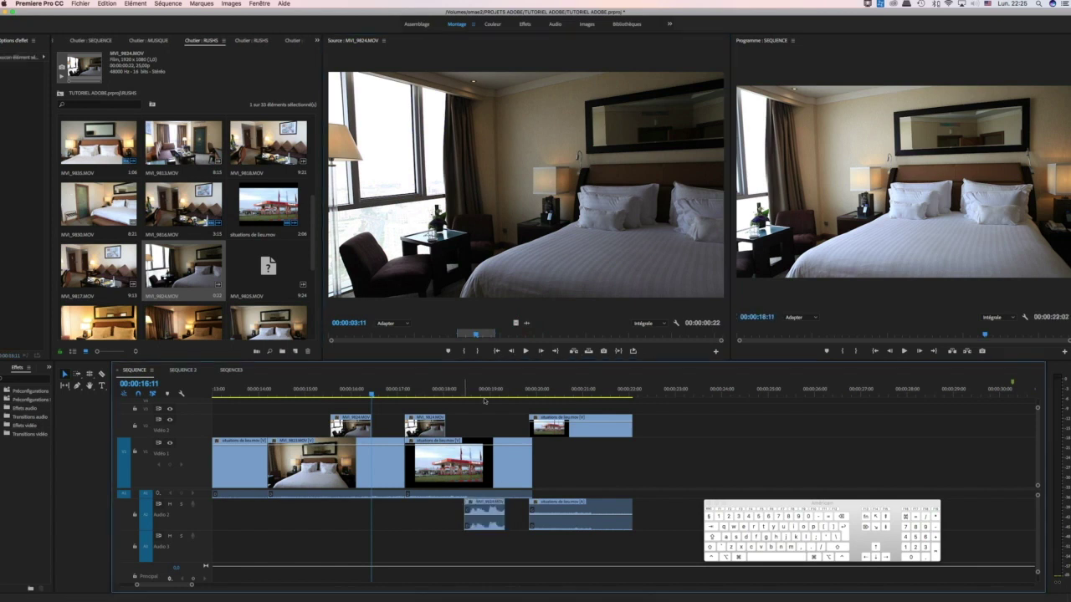
Scrub and play the sequence across the newly placed video-only and audio-only clips, stopping at 00:00:17:04
{"action": "left_click", "coordinate": [484, 401]}
{"action": "left_click_drag", "start_coordinate": [483, 401], "coordinate": [402, 402]}
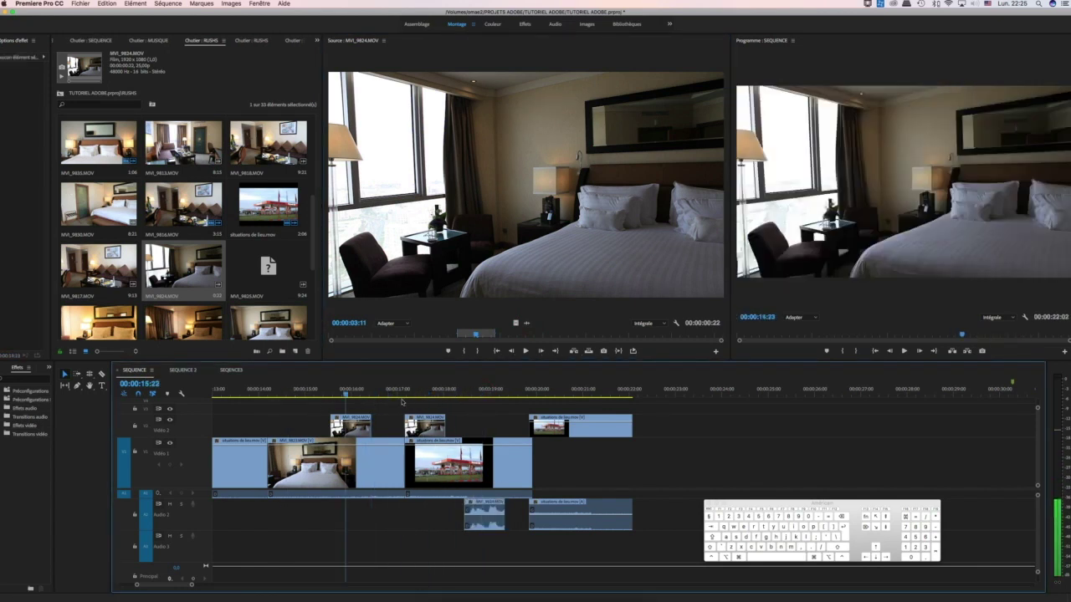
{"action": "key", "text": "space"}
{"action": "left_click_drag", "start_coordinate": [577, 391], "coordinate": [394, 396]}
{"action": "key", "text": "Down"}
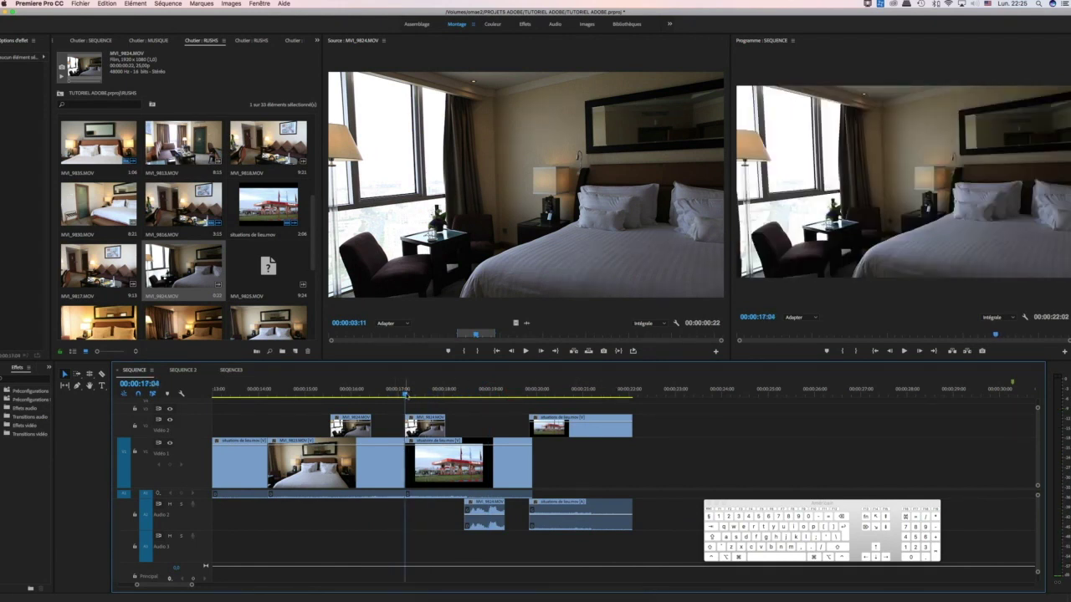
Place the marked MVI_9824.MOV range with its audio on Video 1, starting where the last Video 2 clip ends
{"action": "left_click", "coordinate": [642, 401]}
{"action": "left_click_drag", "start_coordinate": [643, 401], "coordinate": [668, 400]}
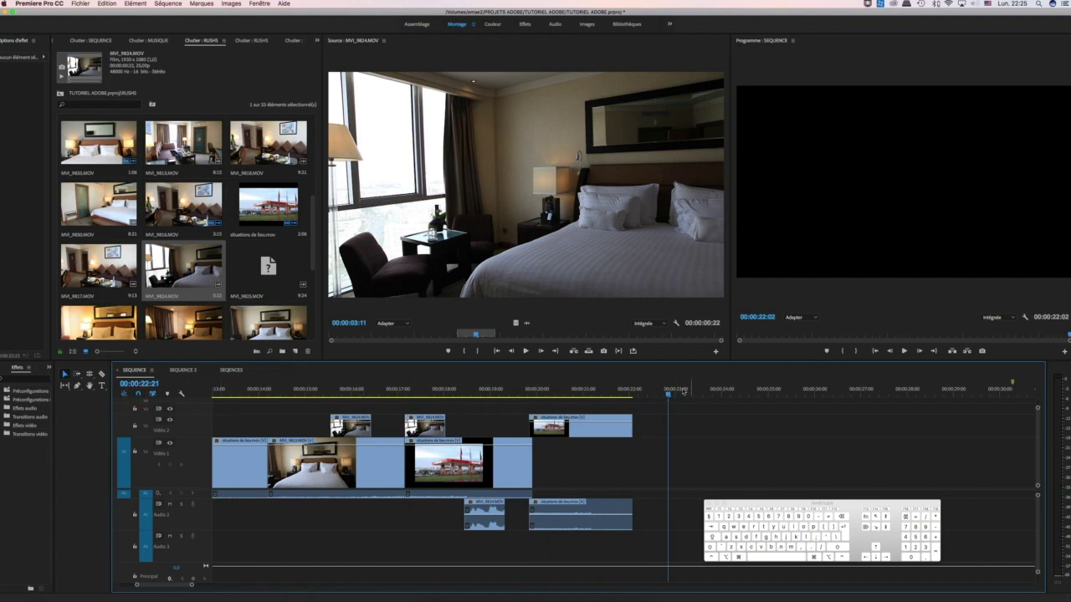
{"action": "left_click", "coordinate": [99, 198]}
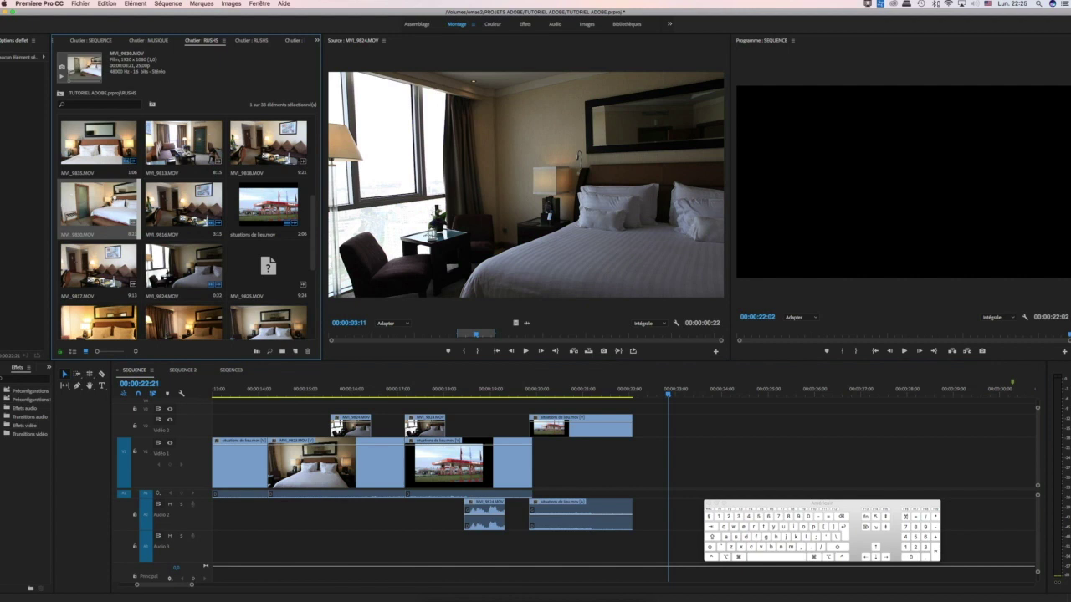
{"action": "left_click", "coordinate": [183, 203]}
{"action": "left_click", "coordinate": [511, 155]}
{"action": "left_click_drag", "start_coordinate": [486, 149], "coordinate": [636, 463]}
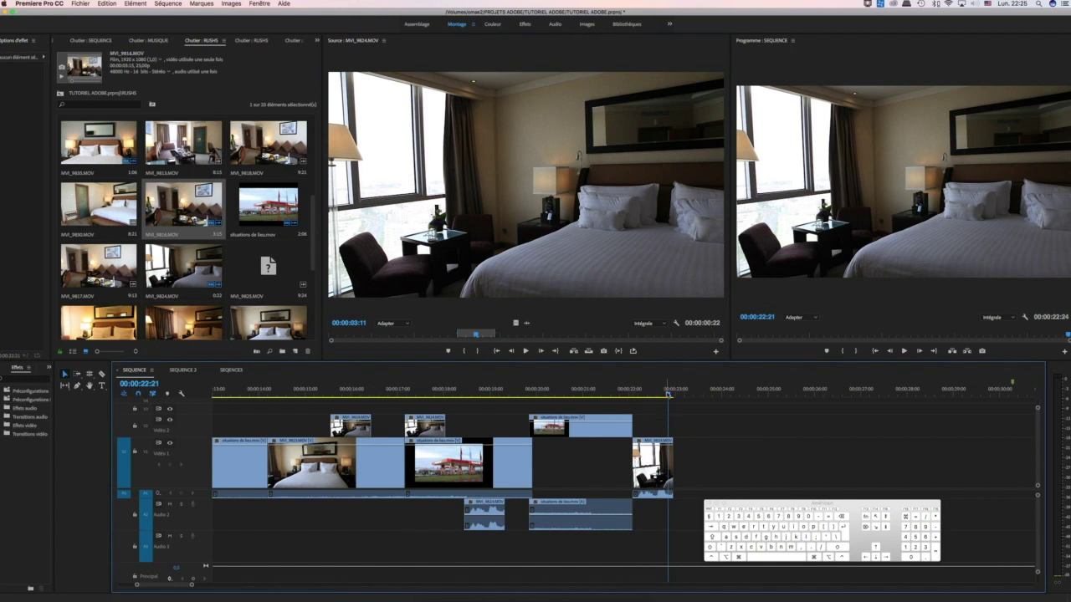
Shuttle backward through the sequence from the petrol station clip on Video 1
{"action": "left_click", "coordinate": [517, 391]}
{"action": "key", "text": "j"}
{"action": "key", "text": "j"}
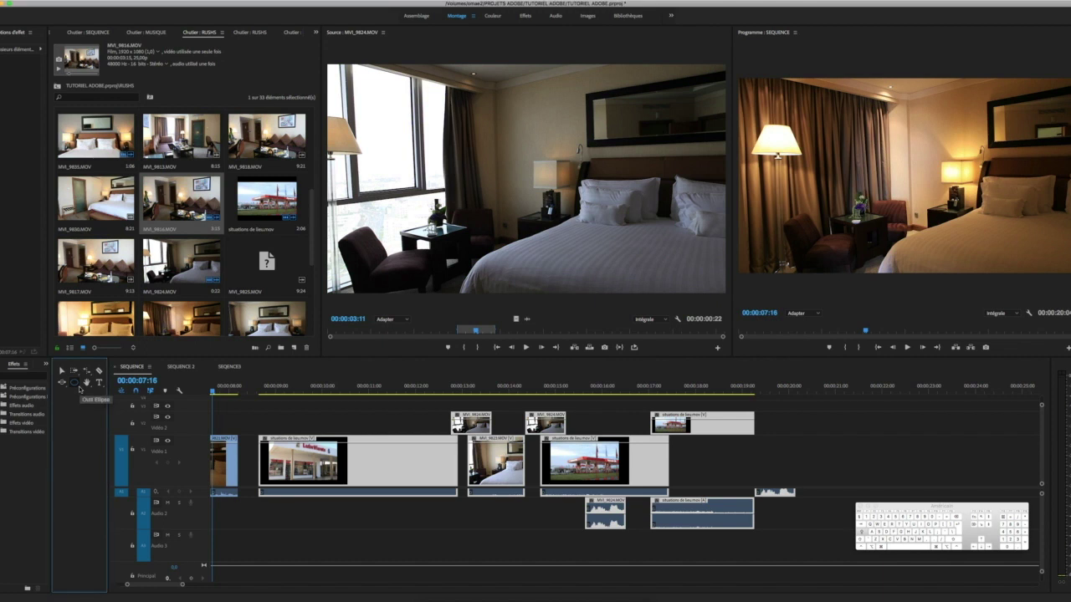
Switch from the Ellipse tool back to the Selection tool and clear the clip selection in the sequence
{"action": "left_click", "coordinate": [75, 384]}
{"action": "left_click", "coordinate": [96, 401]}
{"action": "left_click", "coordinate": [63, 383]}
{"action": "left_click", "coordinate": [92, 382]}
{"action": "left_click", "coordinate": [804, 412]}
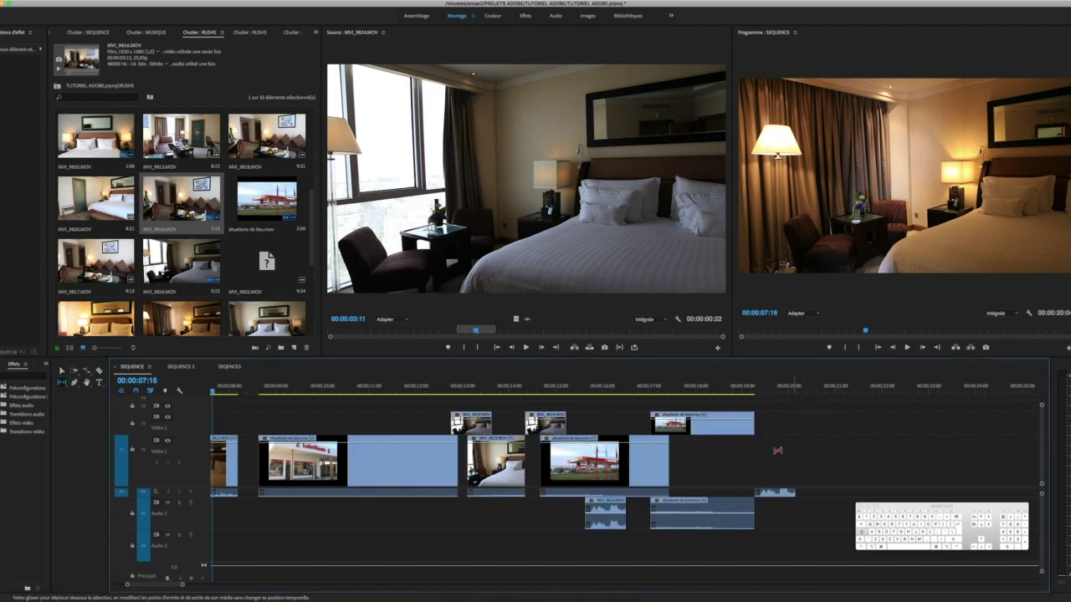
{"action": "left_click", "coordinate": [61, 371]}
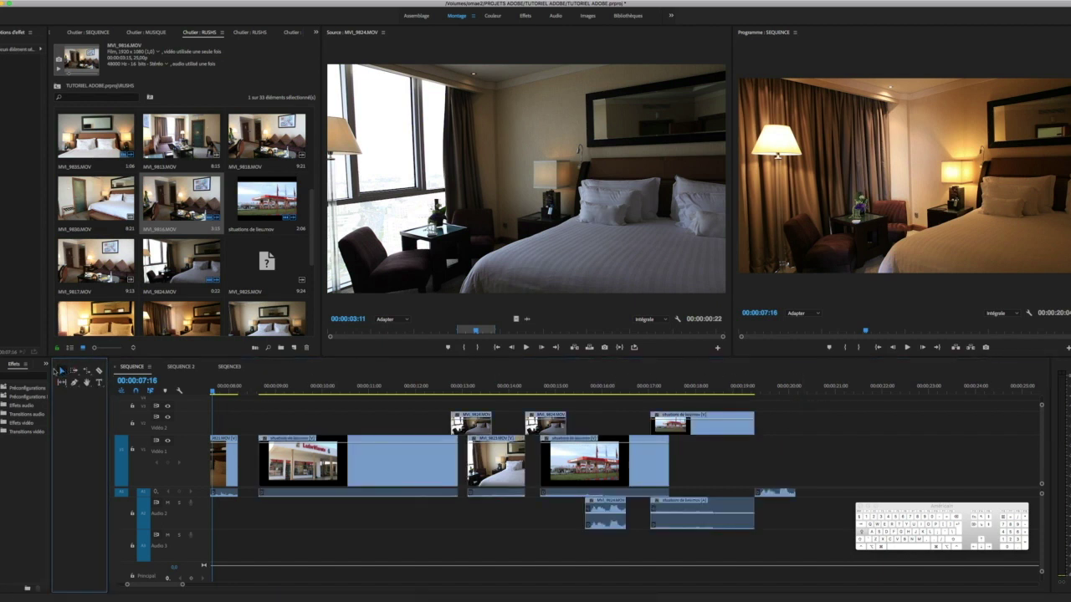
Try selecting a group of sequence clips with a marquee, followed by the empty gaps on Video 2 and Audio 2
{"action": "left_click_drag", "start_coordinate": [855, 417], "coordinate": [421, 516]}
{"action": "left_click_drag", "start_coordinate": [881, 412], "coordinate": [430, 541]}
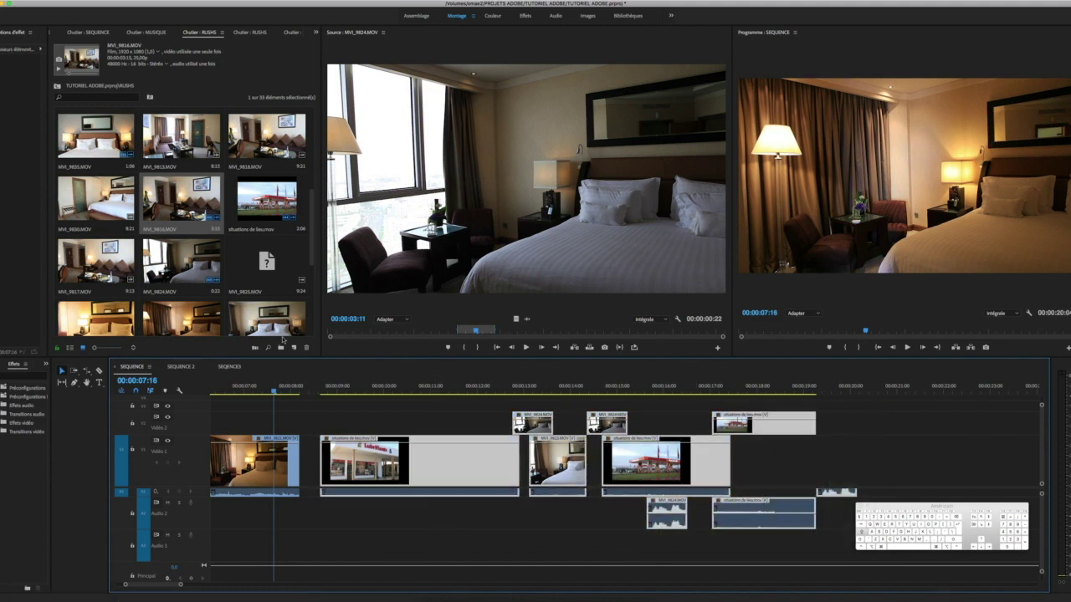
{"action": "left_click", "coordinate": [333, 418]}
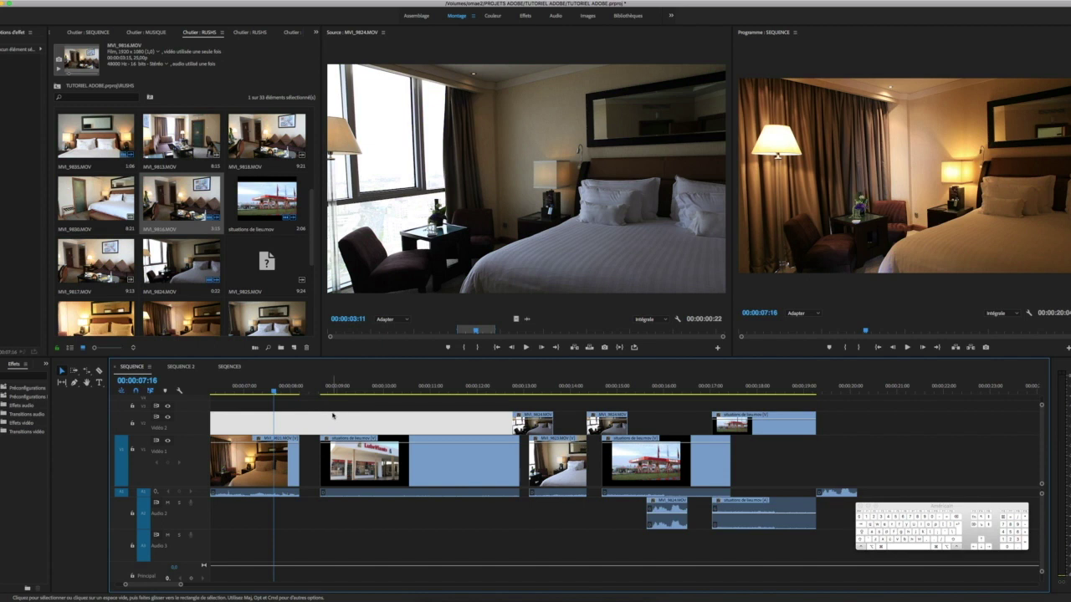
{"action": "left_click", "coordinate": [351, 514]}
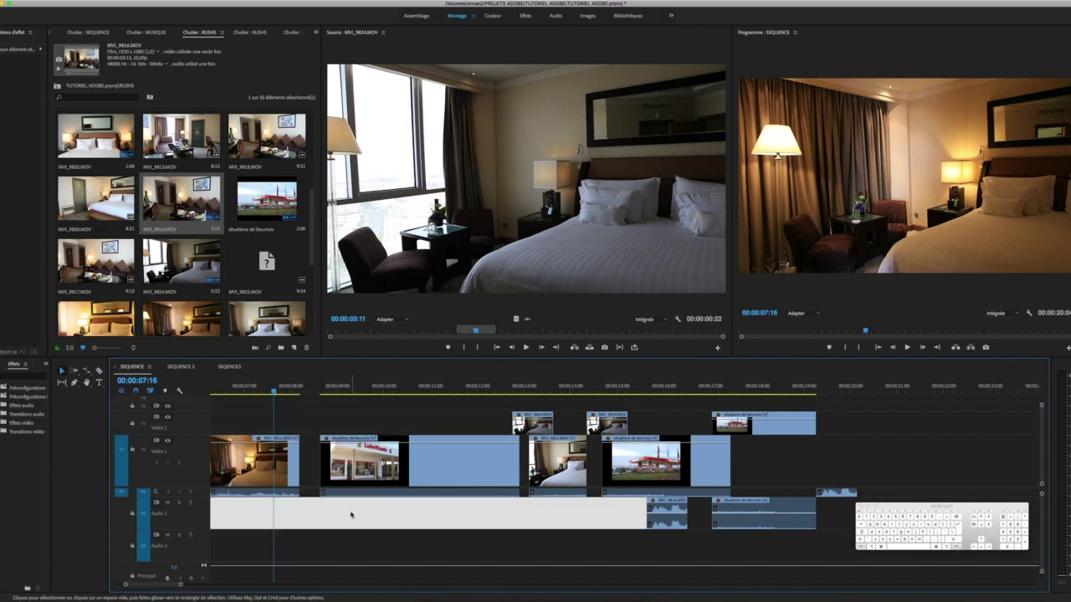
Select all clips in the sequence with the Select All command and delete them
{"action": "left_click", "coordinate": [108, 2]}
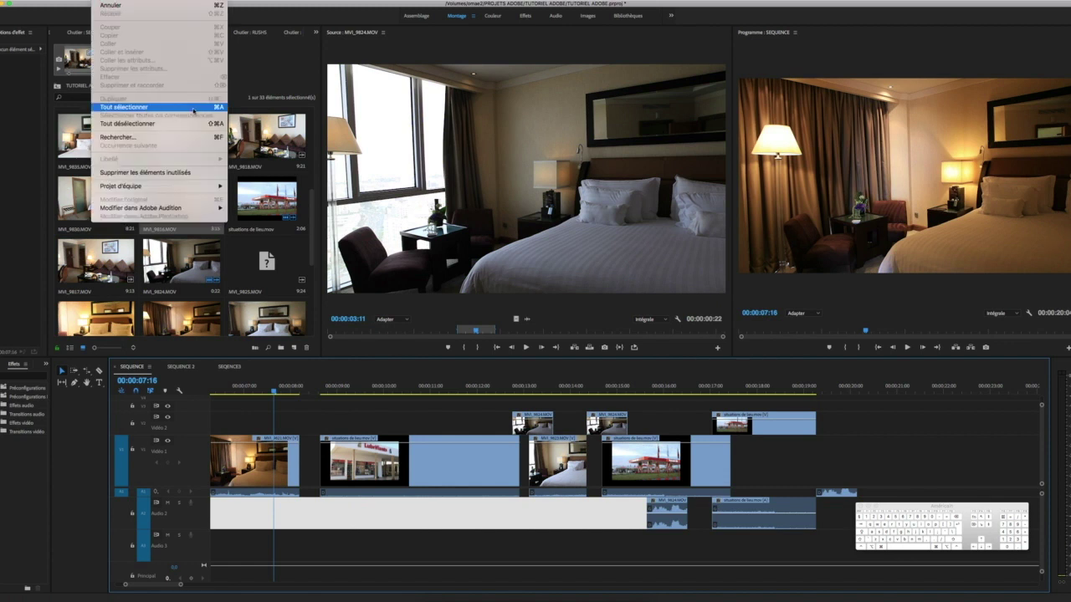
{"action": "left_click", "coordinate": [235, 542]}
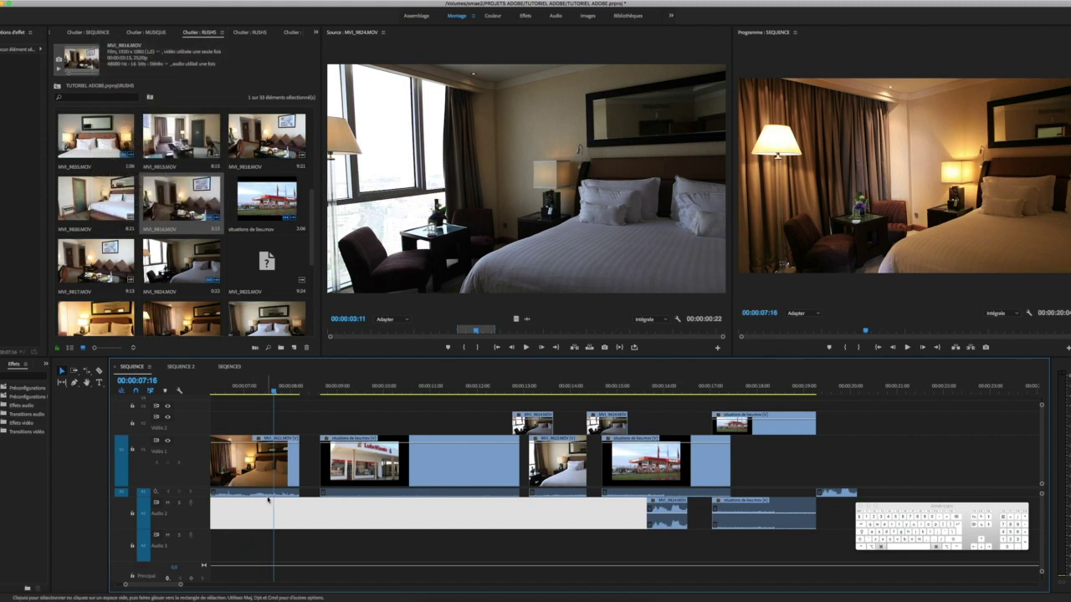
{"action": "left_click", "coordinate": [268, 499]}
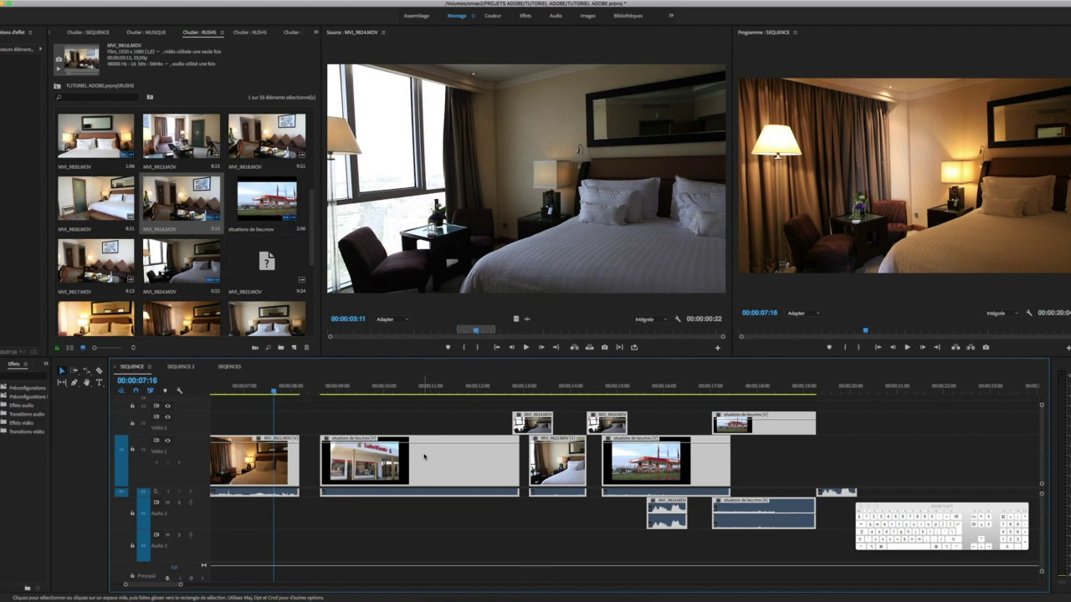
{"action": "key", "text": "Delete"}
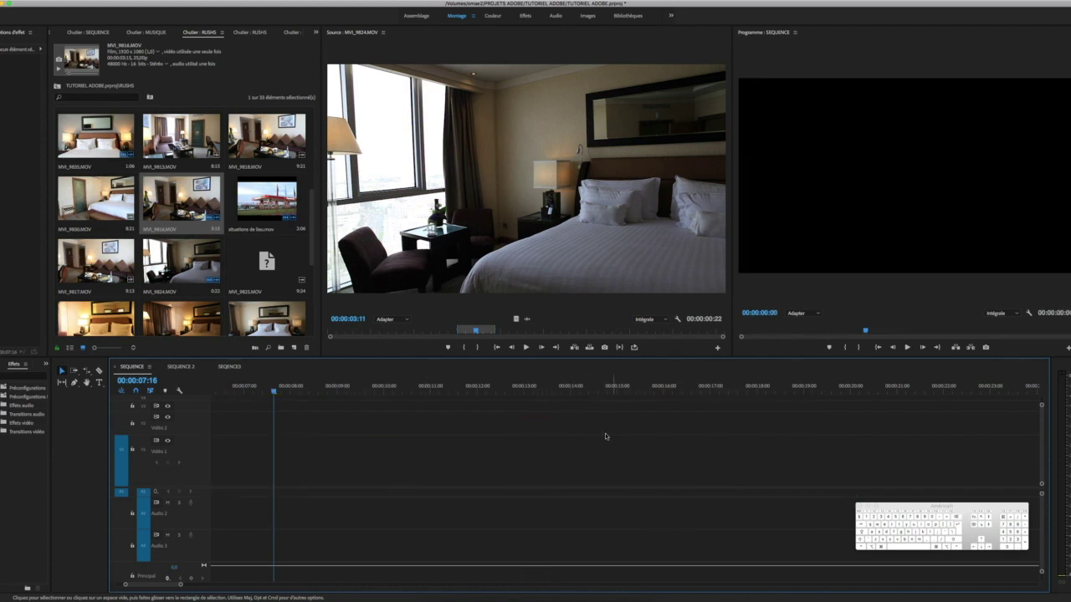
Position the playhead at 00:00:04:21 and insert the marked MVI_9824.MOV range into the empty sequence
{"action": "left_click_drag", "start_coordinate": [275, 389], "coordinate": [174, 399]}
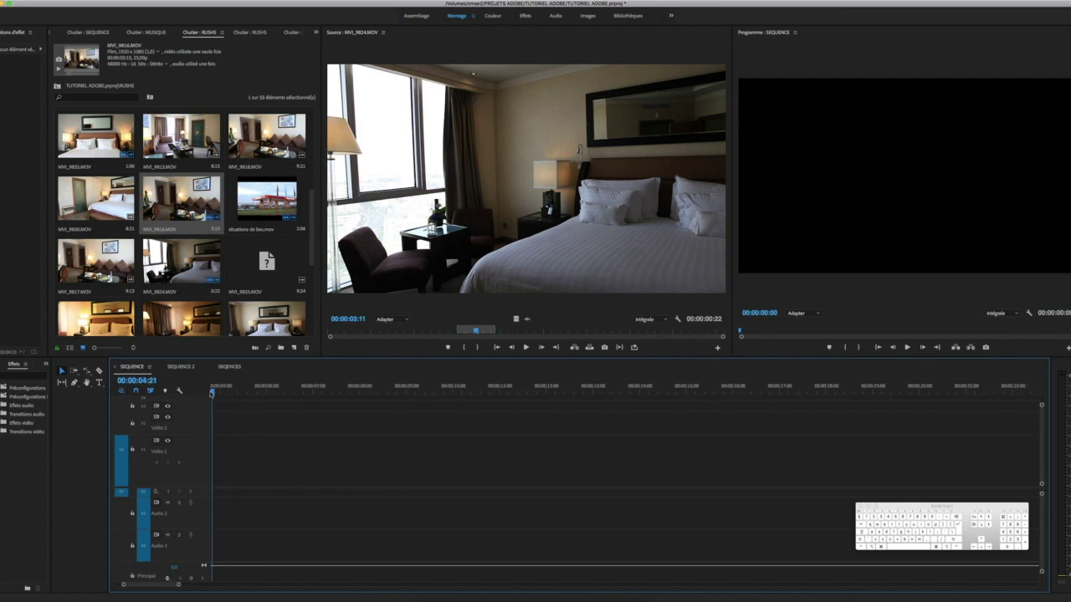
{"action": "left_click", "coordinate": [391, 238]}
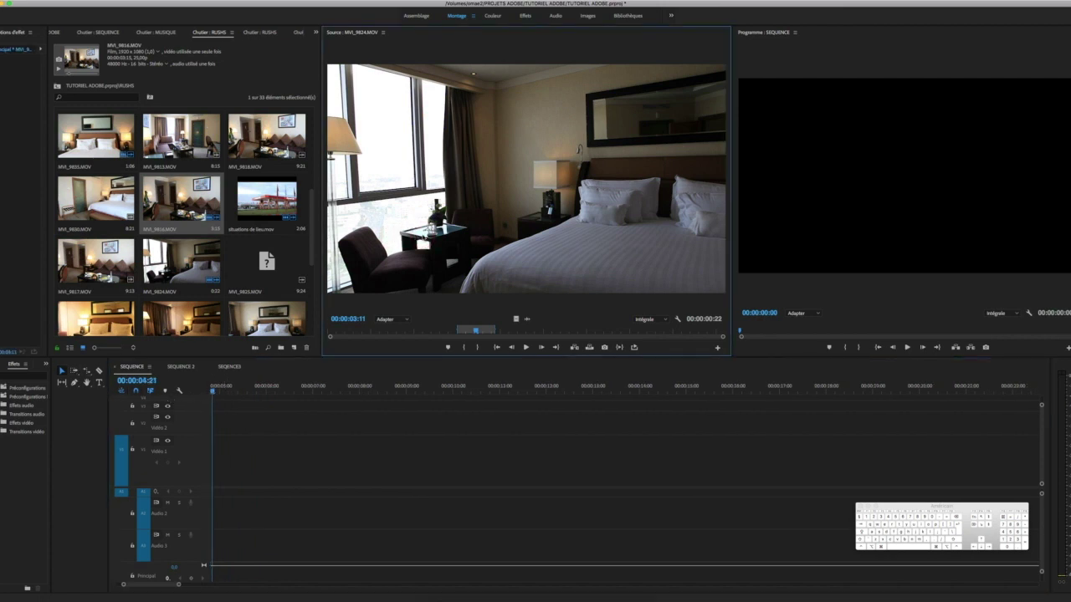
{"action": "left_click", "coordinate": [574, 347]}
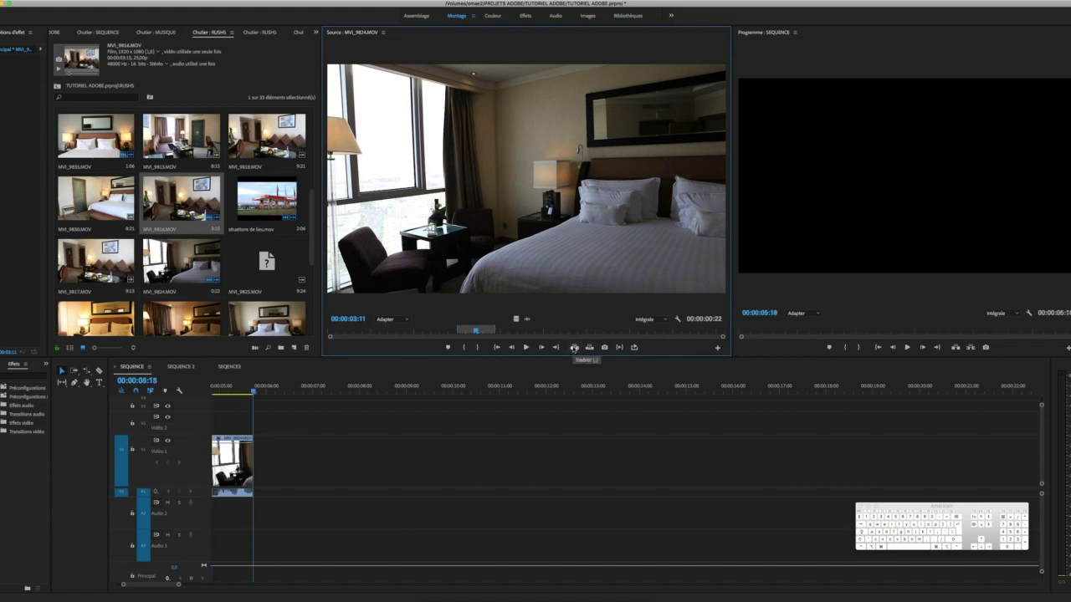
Load MVI_9819.MOV into the Source monitor, insert its full length after the first clip, and select each sequence clip in turn
{"action": "left_click", "coordinate": [100, 203]}
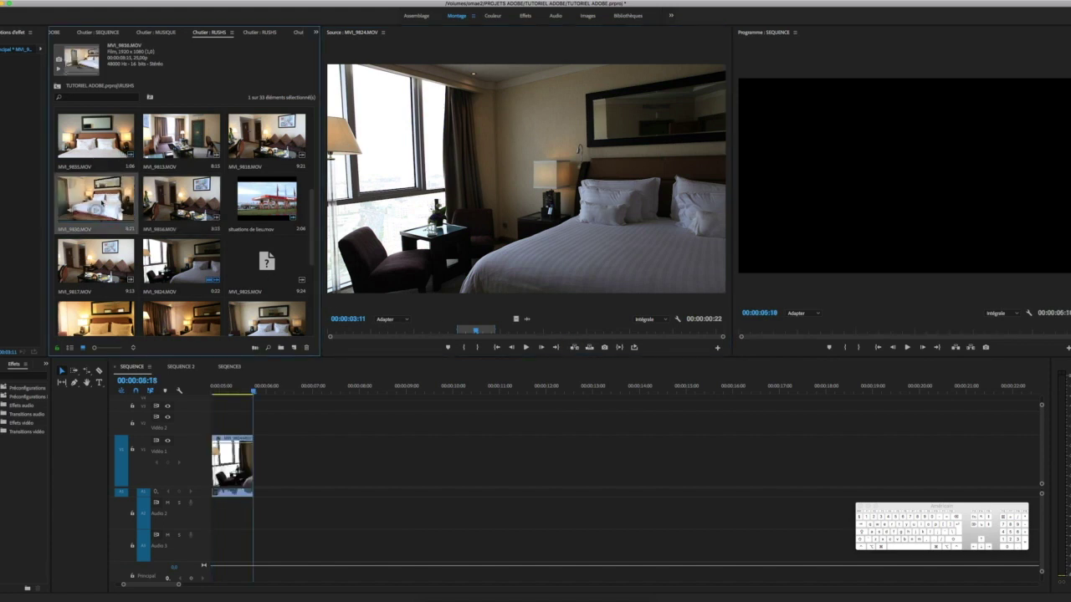
{"action": "key", "text": "Down"}
{"action": "key", "text": "Down"}
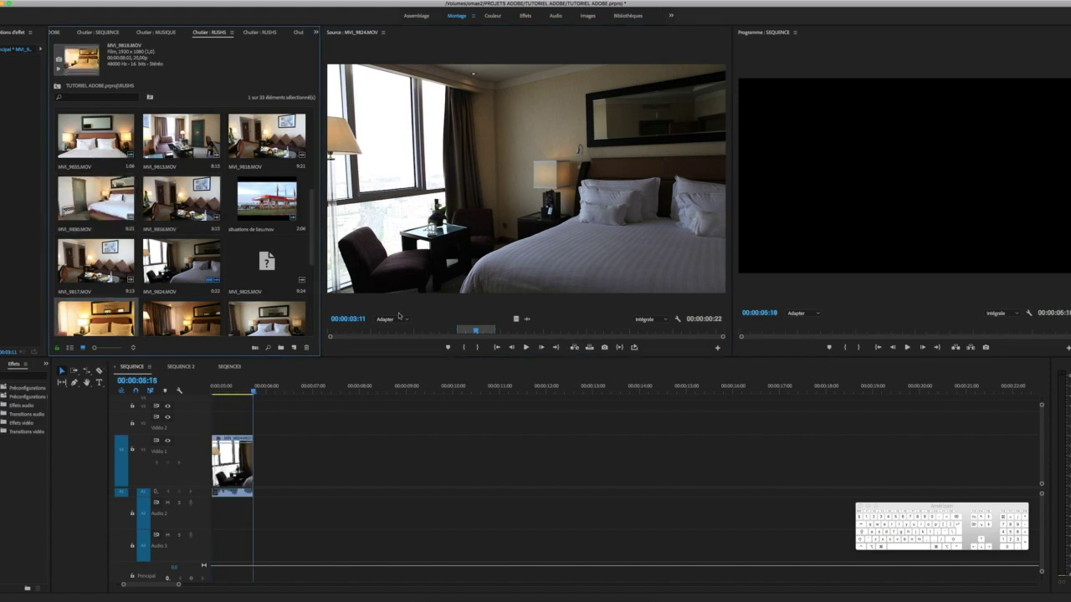
{"action": "left_click", "coordinate": [574, 348]}
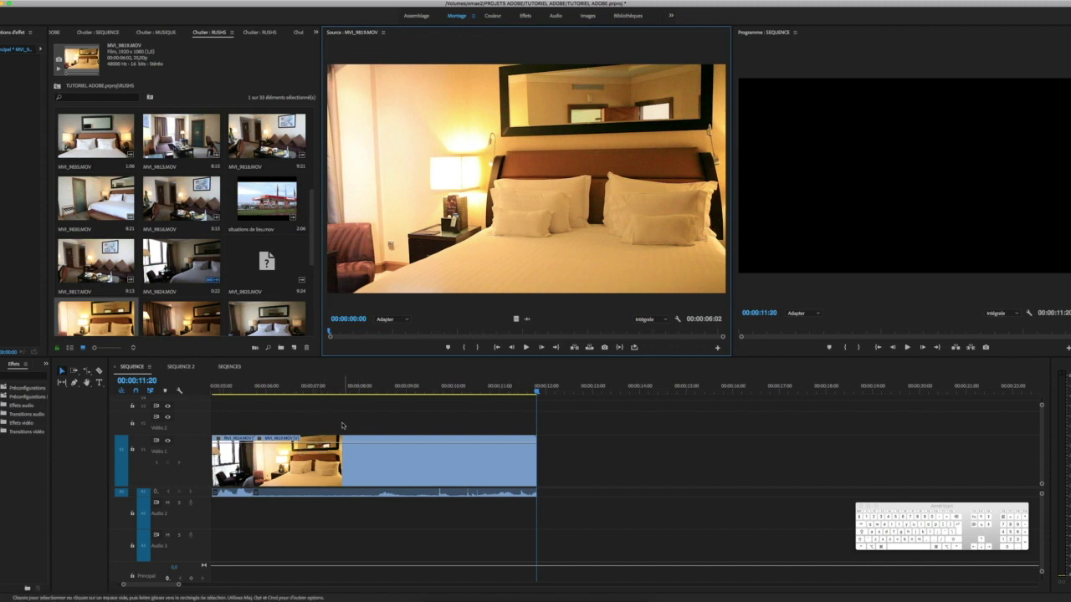
{"action": "left_click", "coordinate": [331, 469]}
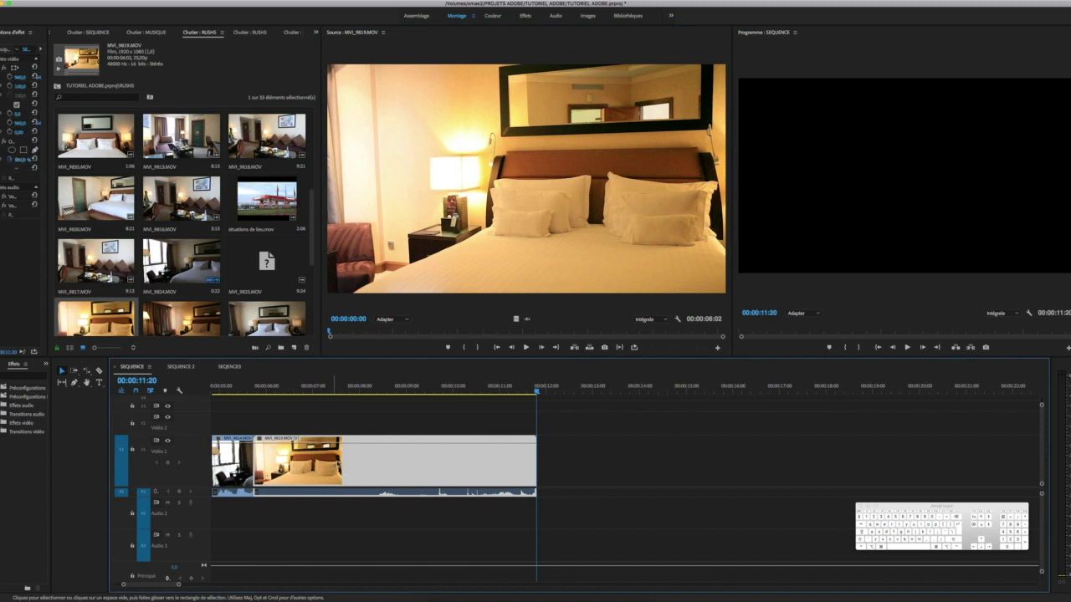
{"action": "left_click", "coordinate": [240, 461]}
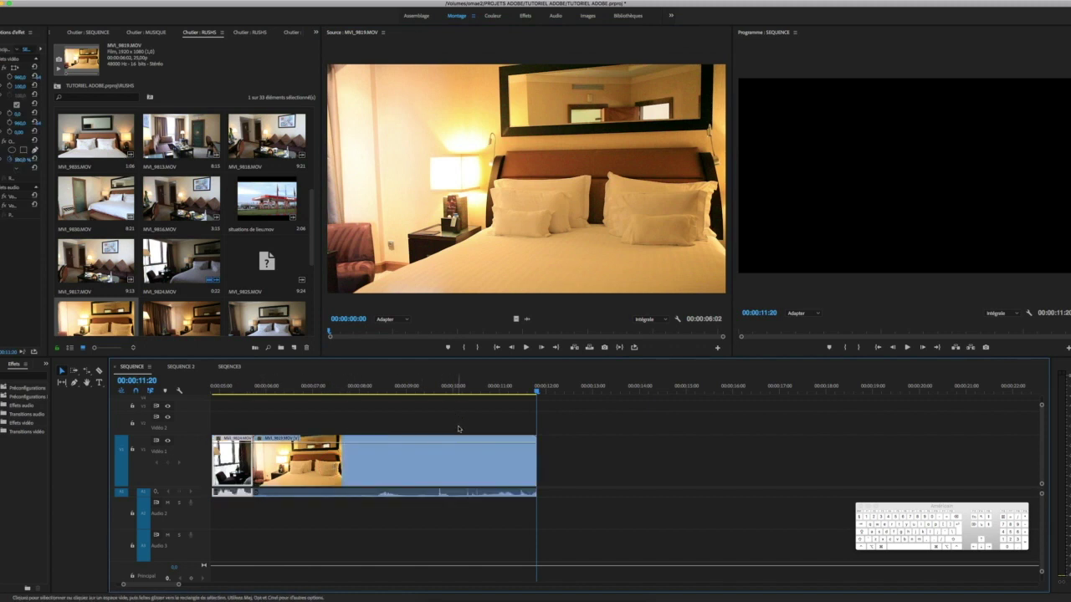
Marquee-select both sequence clips, clear the selection, and select the edit points at the clips' start, junction and end
{"action": "left_click", "coordinate": [508, 412]}
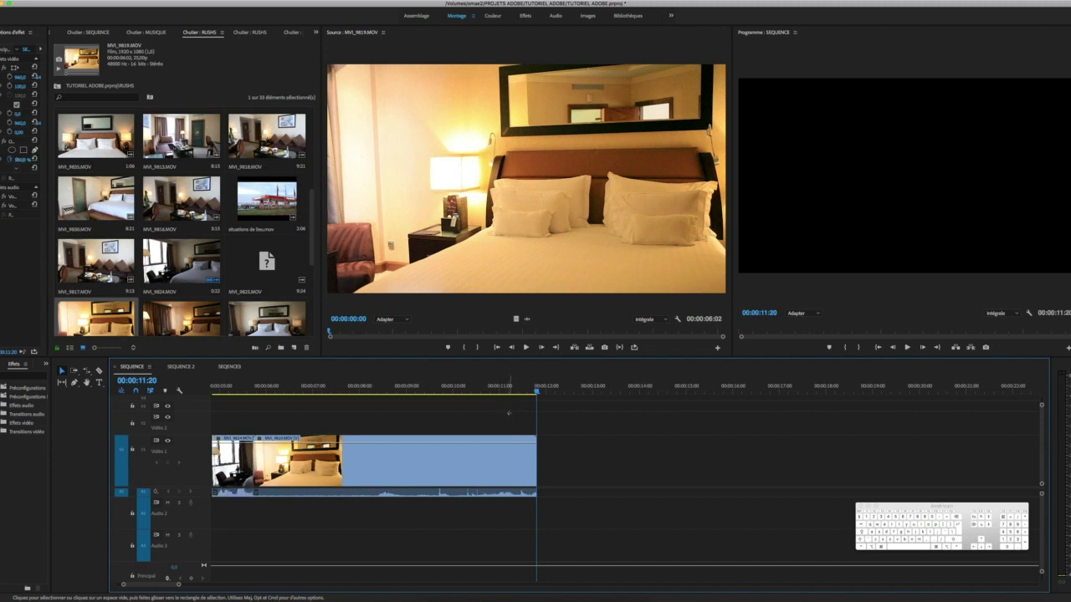
{"action": "left_click_drag", "start_coordinate": [509, 414], "coordinate": [308, 544]}
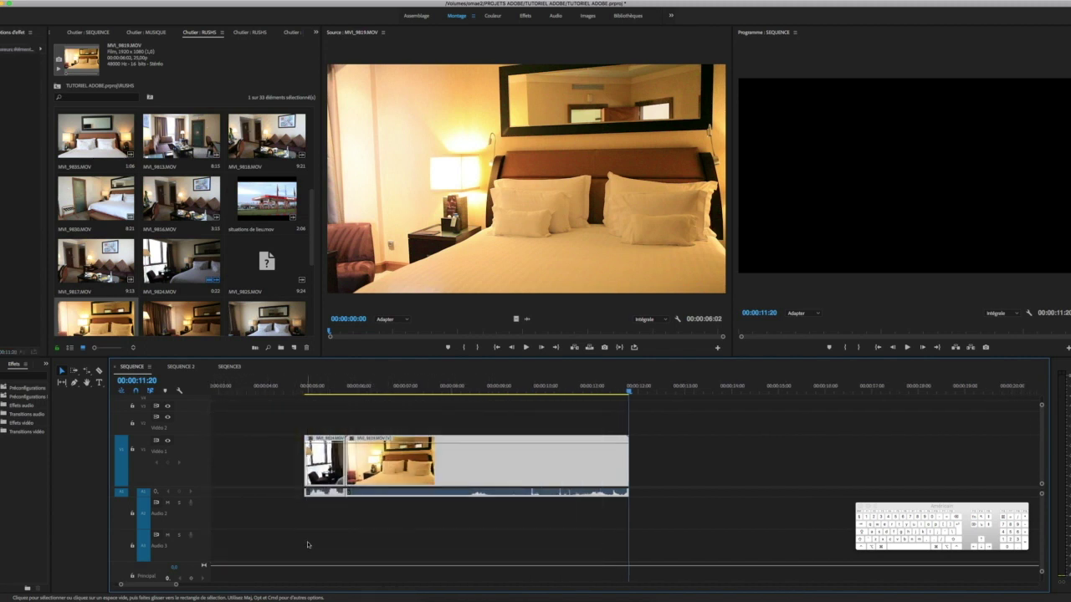
{"action": "left_click", "coordinate": [692, 434]}
{"action": "left_click", "coordinate": [346, 449]}
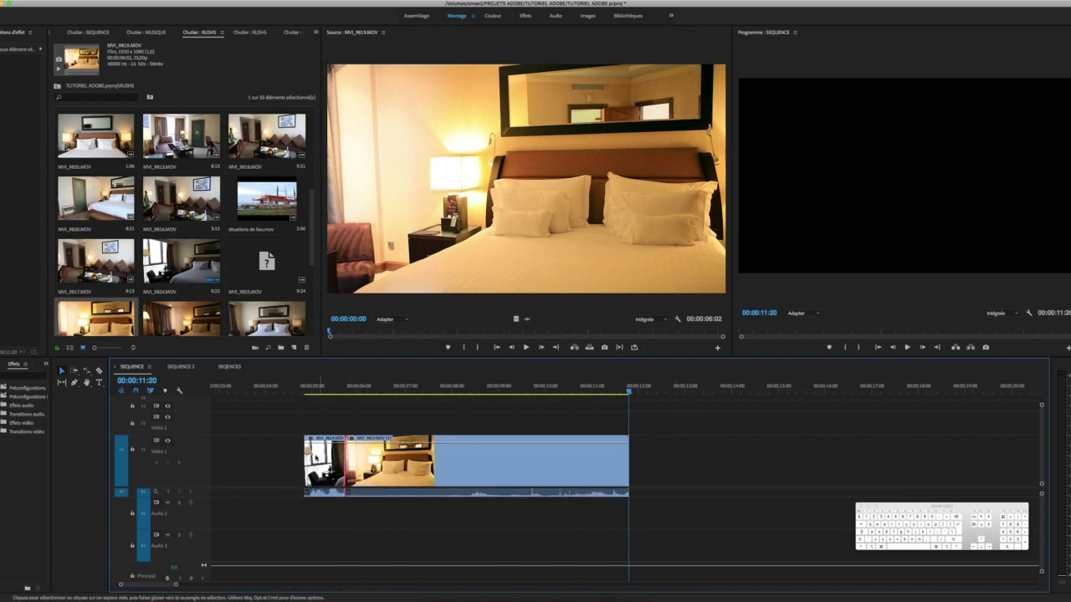
{"action": "left_click", "coordinate": [306, 452]}
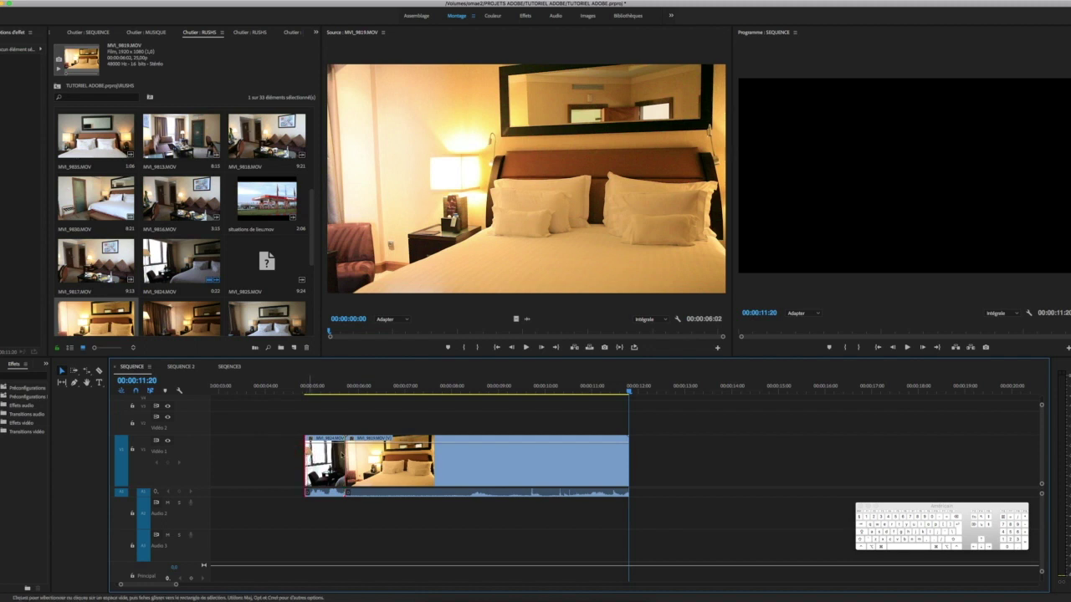
{"action": "left_click", "coordinate": [625, 447]}
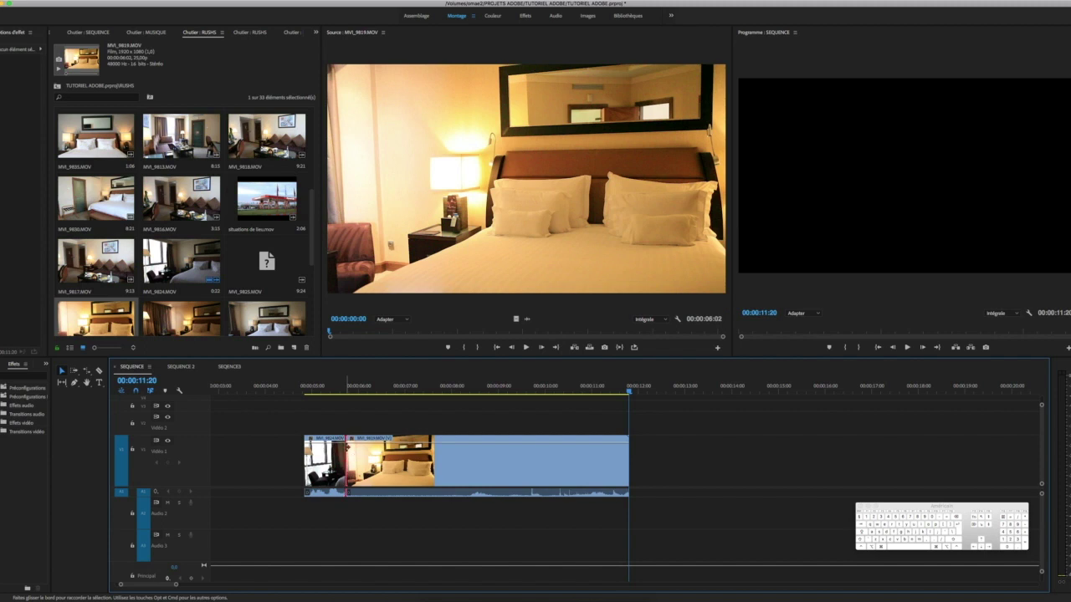
{"action": "left_click", "coordinate": [306, 452]}
Move the MVI_9819.MOV clip's video to Video 2 and its audio to Audio 2, and return both to their original tracks
{"action": "left_click_drag", "start_coordinate": [440, 466], "coordinate": [445, 426]}
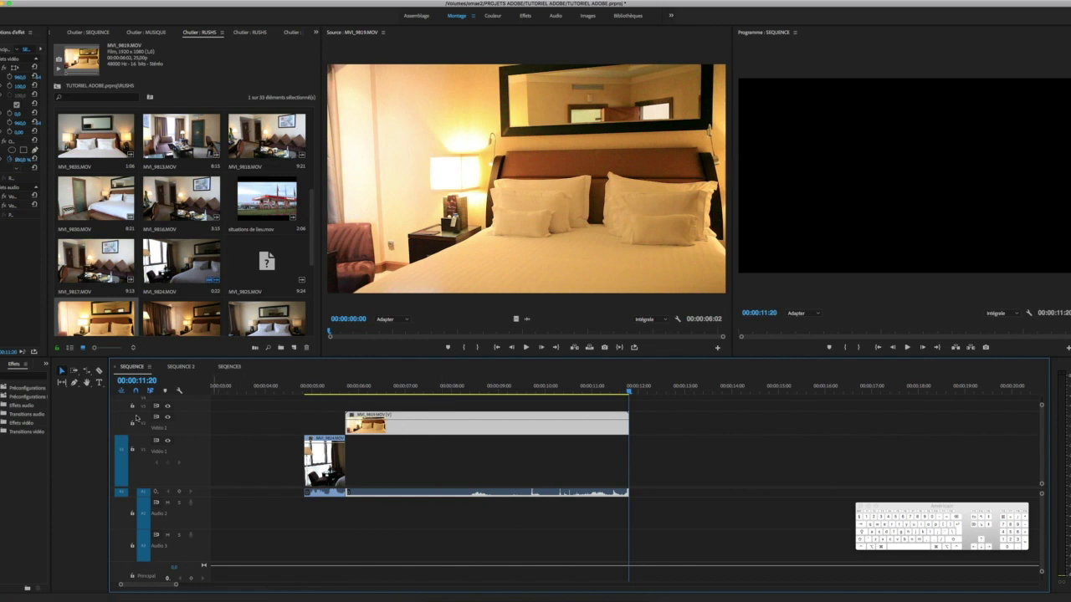
{"action": "left_click_drag", "start_coordinate": [425, 494], "coordinate": [425, 503]}
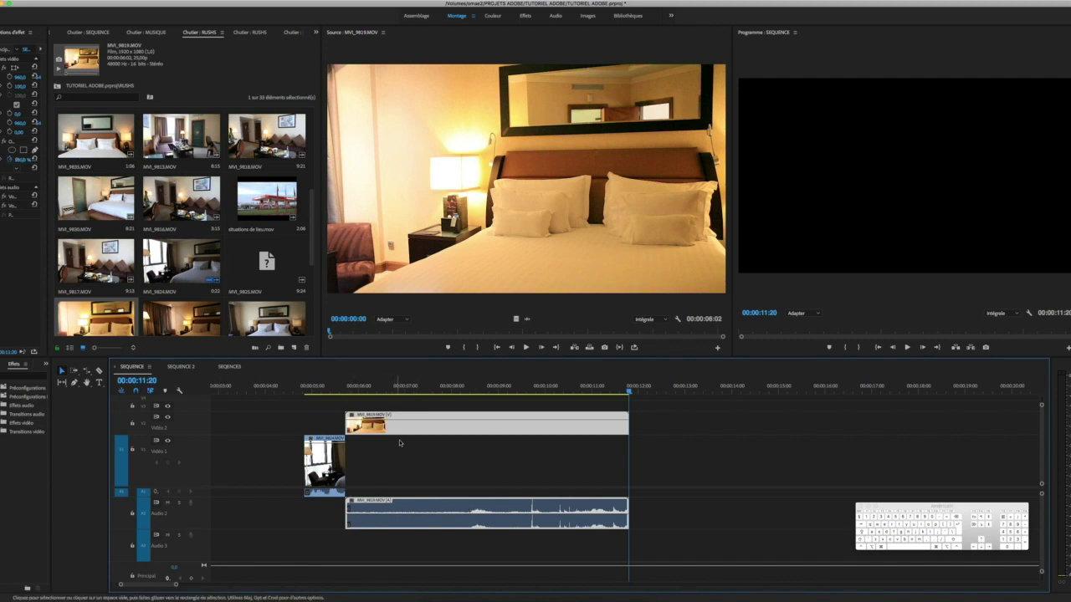
{"action": "left_click_drag", "start_coordinate": [406, 427], "coordinate": [405, 465]}
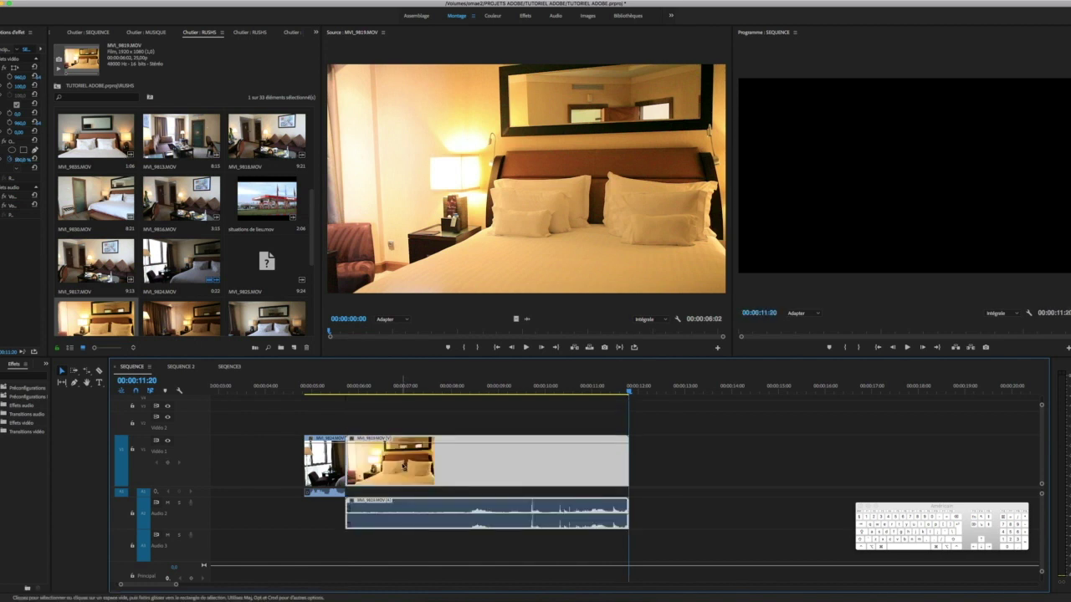
{"action": "left_click_drag", "start_coordinate": [397, 510], "coordinate": [395, 497]}
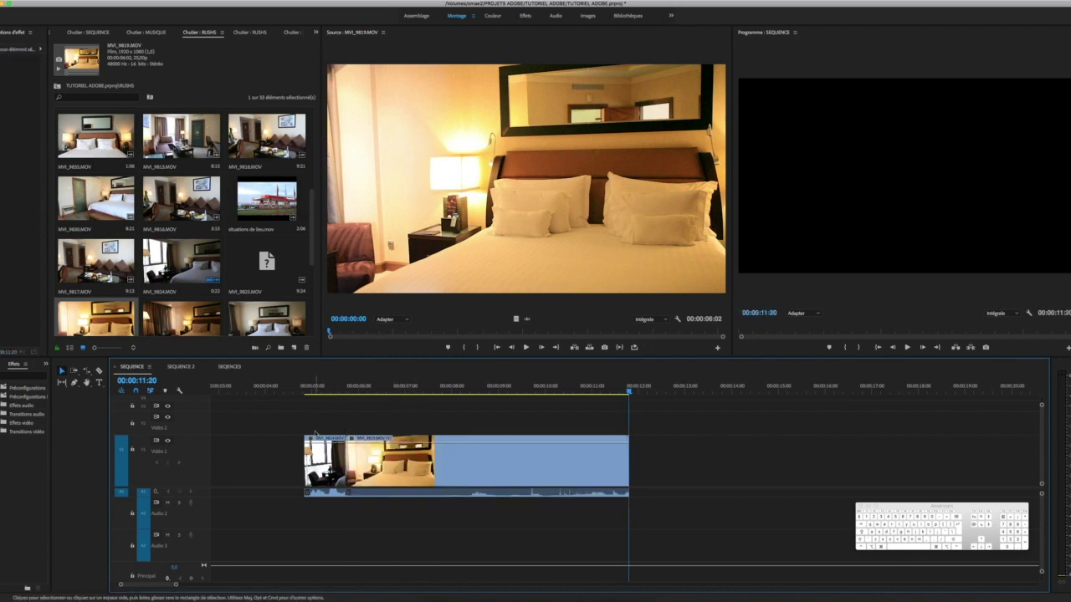
Move the playhead to 00:00:05:08 and select the MVI_9819.MOV clip with the Track Select Forward tool, clearing the selection again
{"action": "left_click_drag", "start_coordinate": [624, 387], "coordinate": [326, 389]}
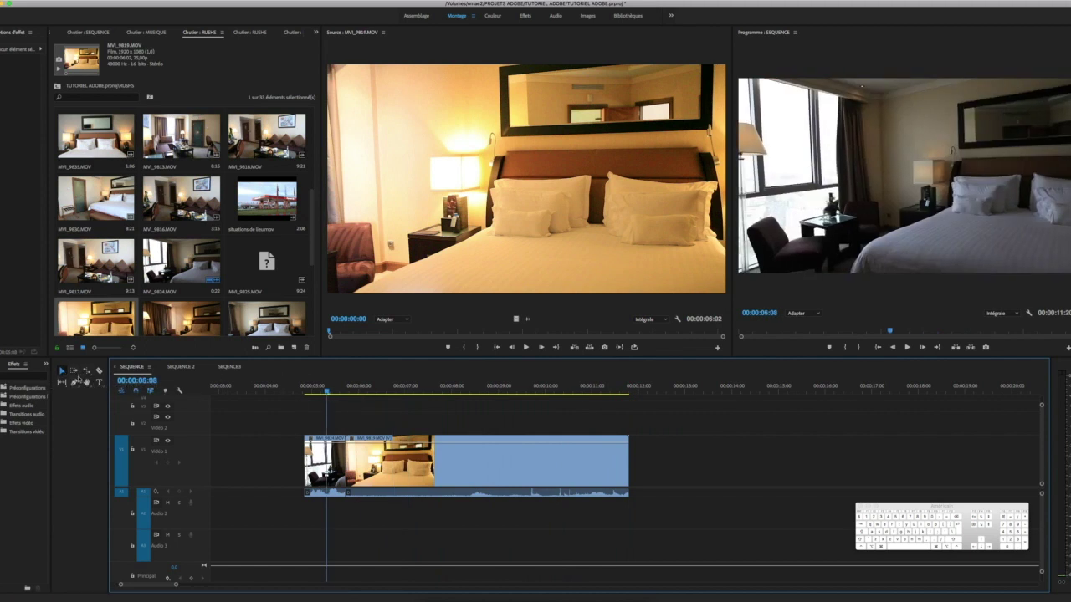
{"action": "left_click", "coordinate": [75, 372]}
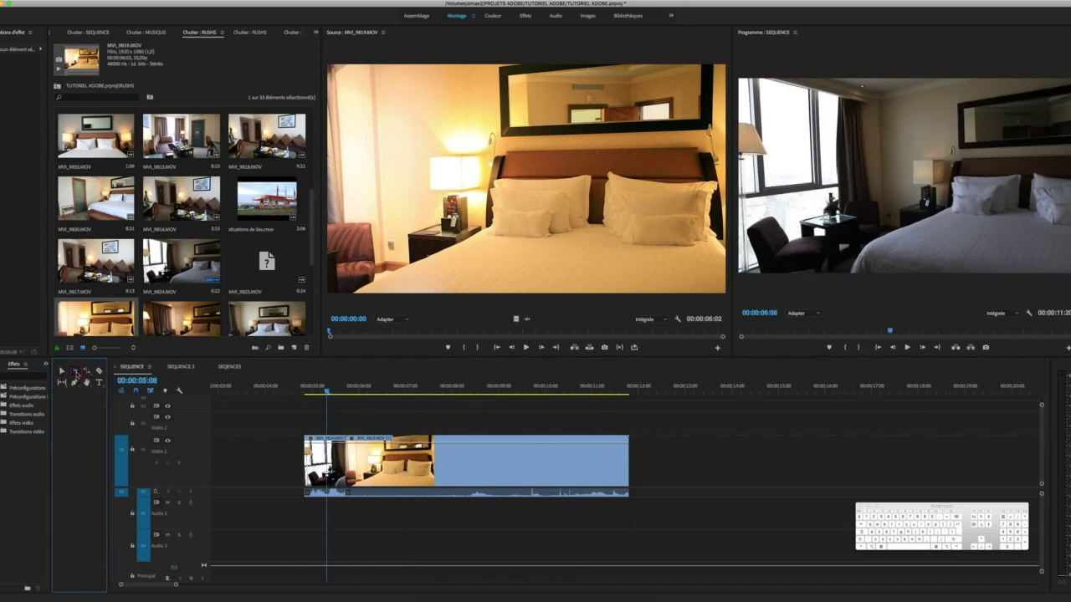
{"action": "left_click", "coordinate": [488, 469]}
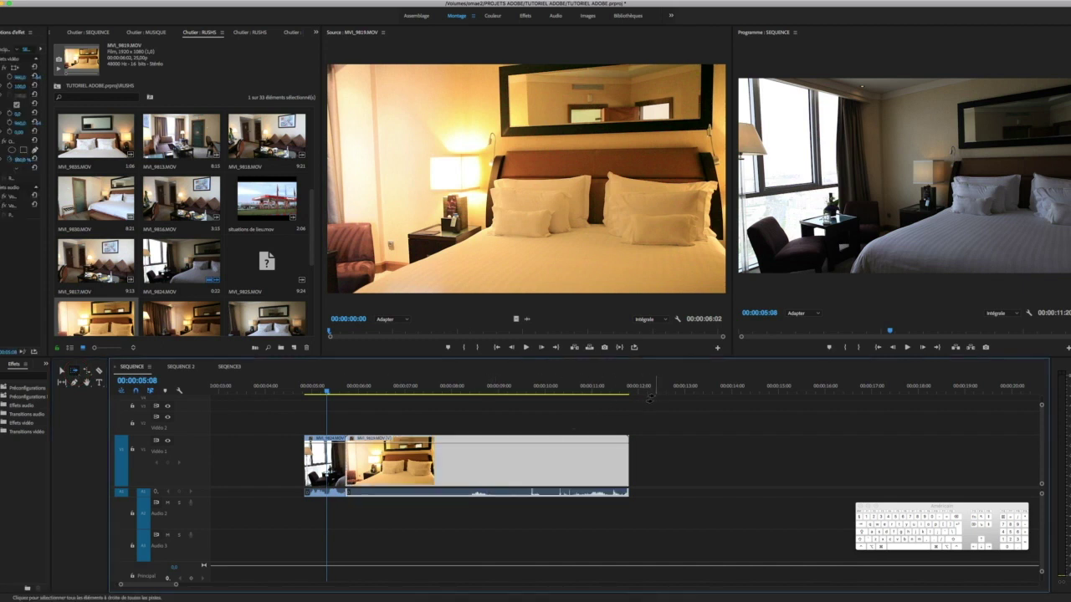
{"action": "left_click", "coordinate": [649, 393]}
{"action": "left_click", "coordinate": [61, 371]}
Try inserting the loaded MVI_9819.MOV source at 00:00:05:08 inside the first clip, and undo the insert
{"action": "left_click", "coordinate": [98, 251]}
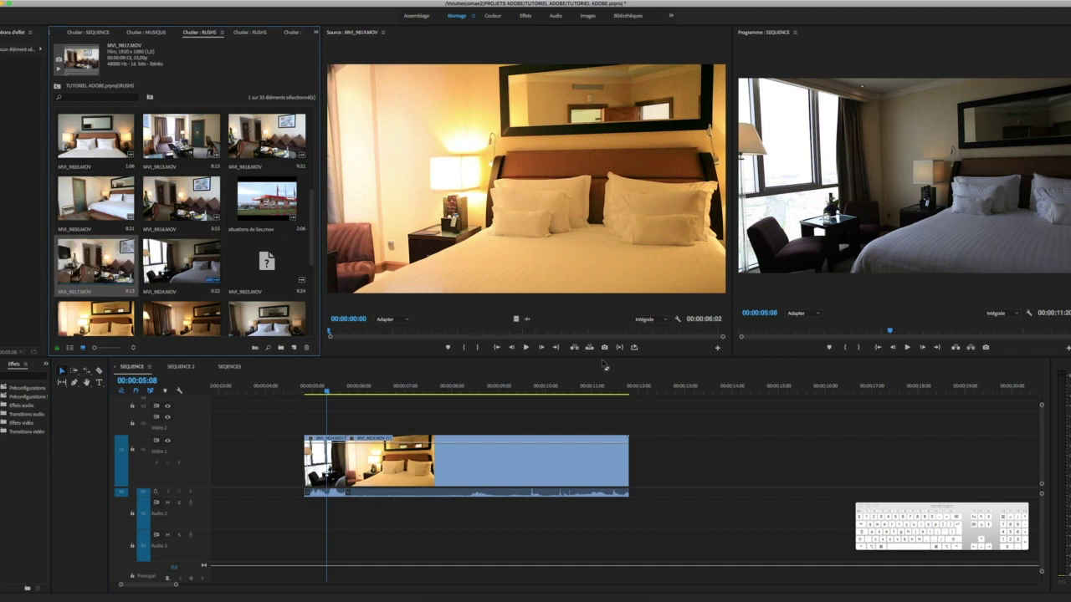
{"action": "left_click", "coordinate": [574, 347]}
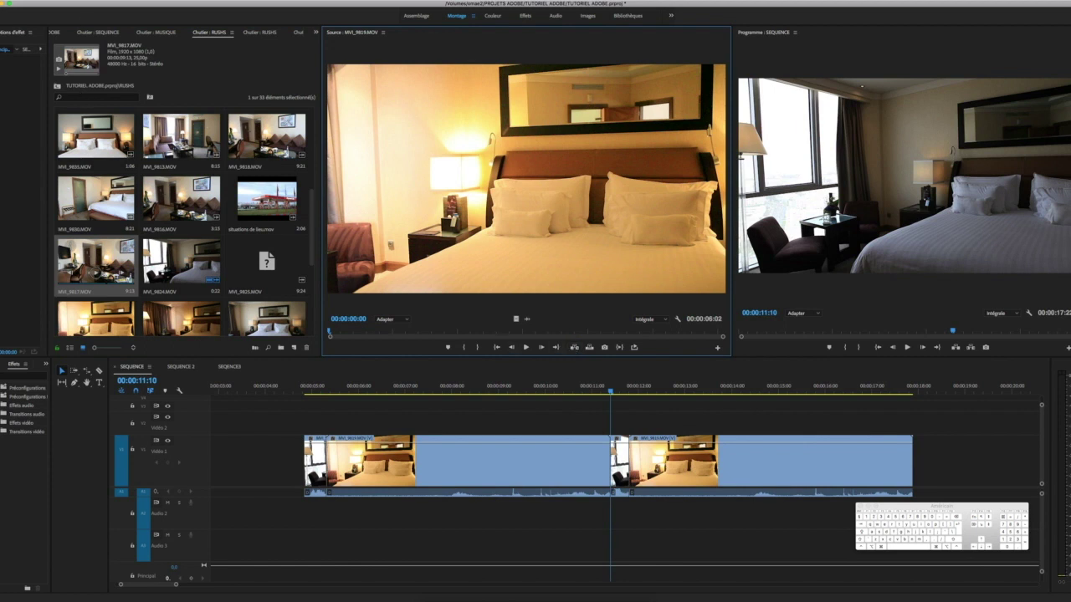
{"action": "left_click", "coordinate": [100, 1]}
{"action": "left_click", "coordinate": [105, 6]}
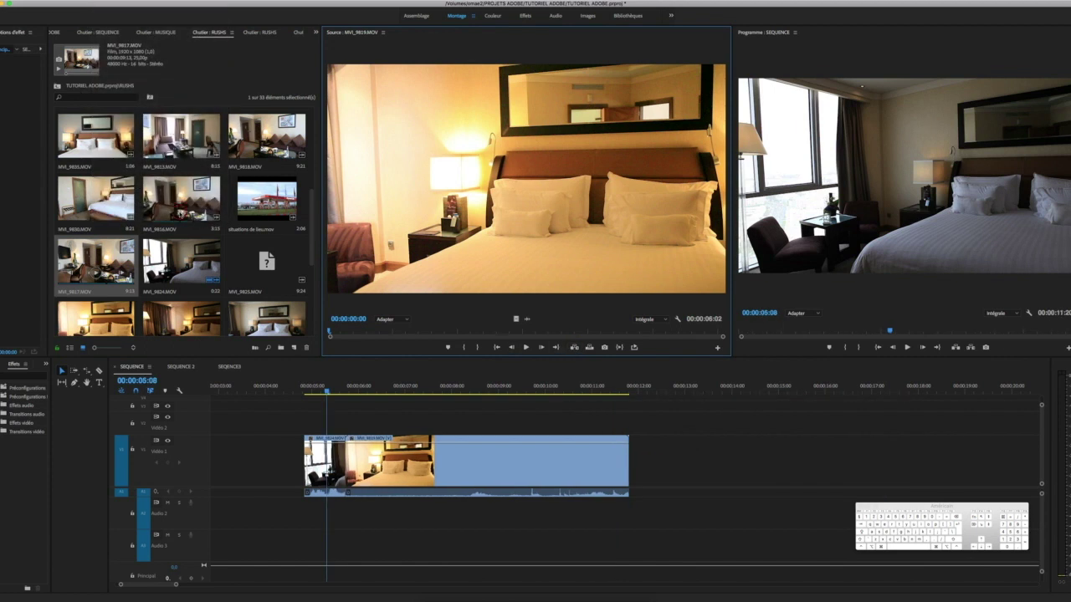
Load MVI_9816.MOV in the Source monitor, mark its In point at 00:00:01:24, and place the range after the last clip on Video 1
{"action": "left_click", "coordinate": [179, 214]}
{"action": "mouse_move", "coordinate": [179, 214]}
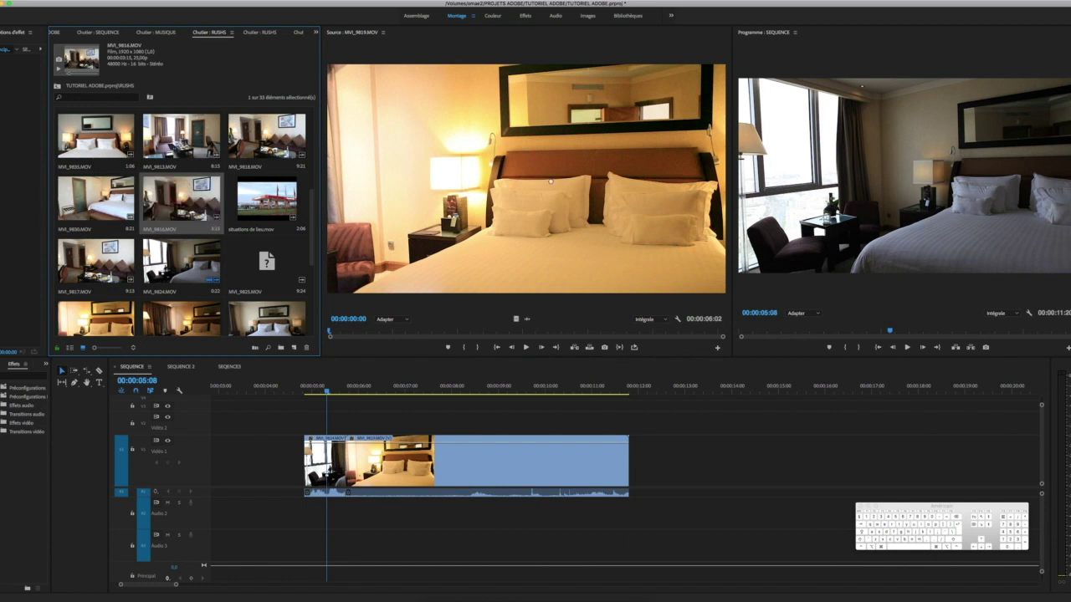
{"action": "left_click_drag", "start_coordinate": [551, 181], "coordinate": [517, 196]}
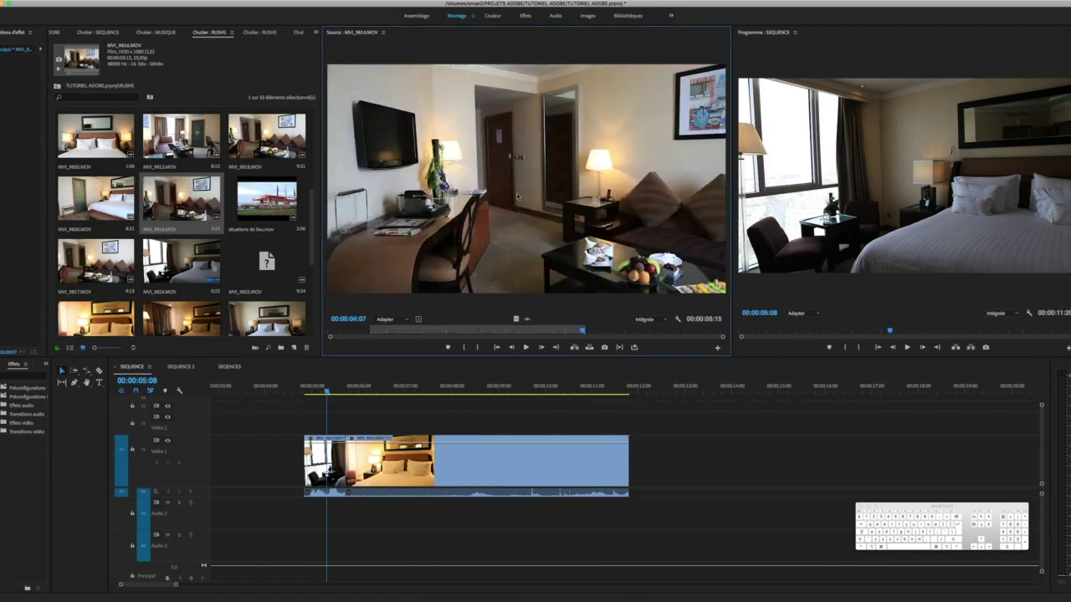
{"action": "left_click", "coordinate": [444, 334]}
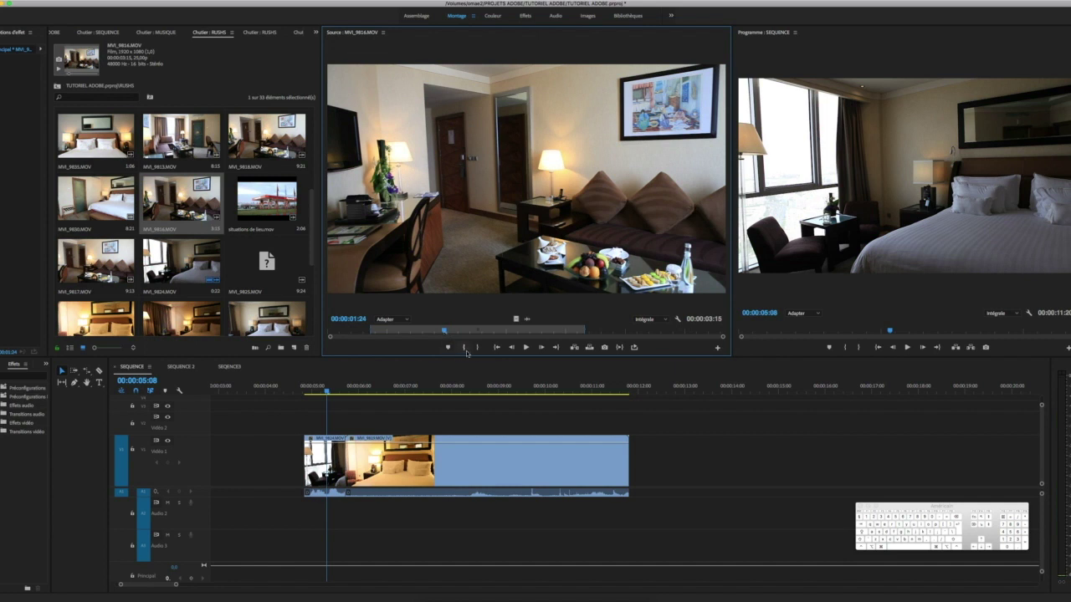
{"action": "left_click", "coordinate": [464, 347]}
{"action": "left_click_drag", "start_coordinate": [544, 251], "coordinate": [627, 435]}
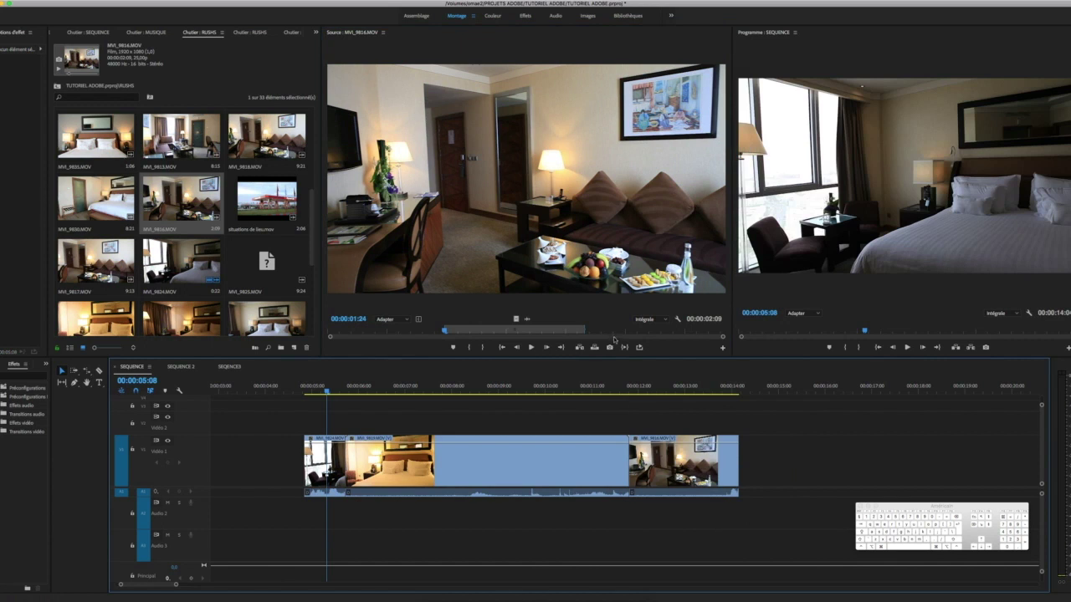
Mark a 16-frame range late in MVI_9816.MOV and place it on Video 2 and Audio 2 over the MVI_9819.MOV clip
{"action": "left_click", "coordinate": [612, 334]}
{"action": "left_click", "coordinate": [469, 347]}
{"action": "key", "text": "space"}
{"action": "key", "text": "space"}
{"action": "left_click", "coordinate": [483, 347]}
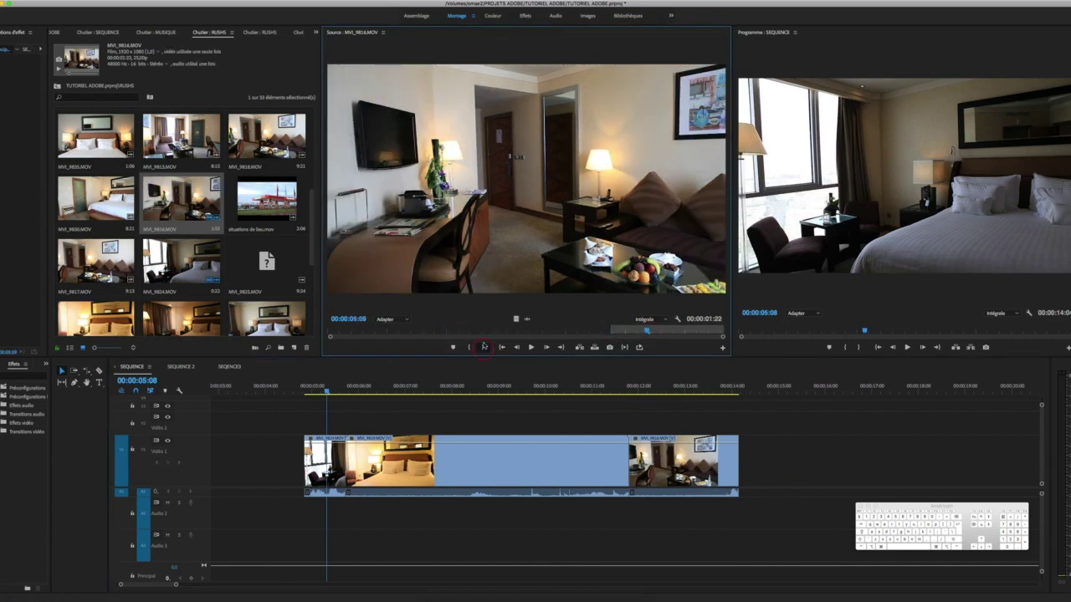
{"action": "left_click_drag", "start_coordinate": [513, 243], "coordinate": [510, 418]}
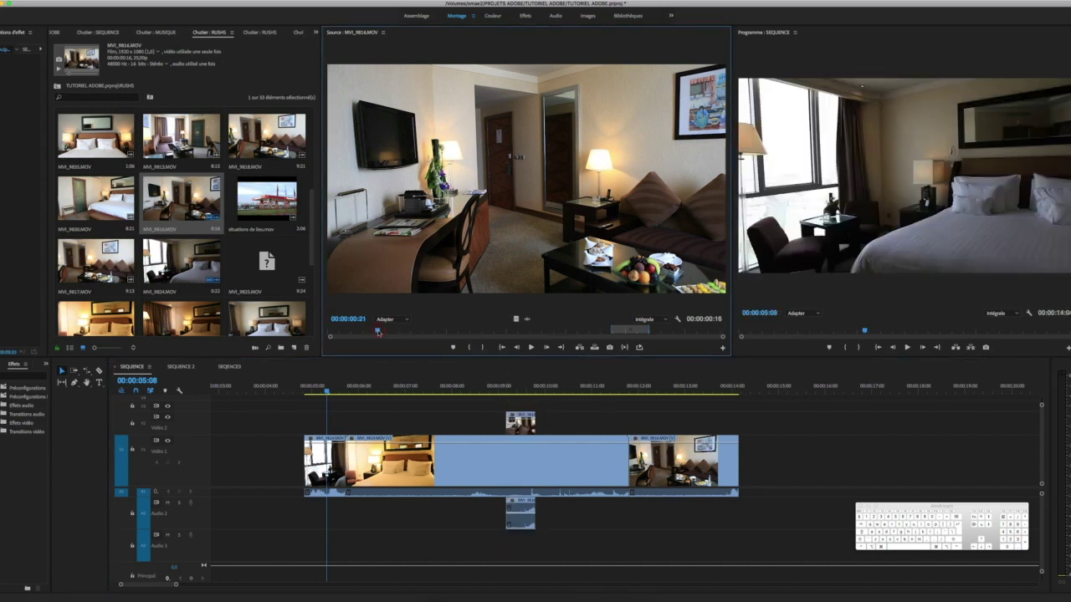
Mark MVI_9816.MOV from 00:00:00:21 to 00:00:01:15 and place the range on Video 3 and Audio 3 above the Video 2 clip
{"action": "left_click", "coordinate": [378, 333]}
{"action": "left_click", "coordinate": [470, 347]}
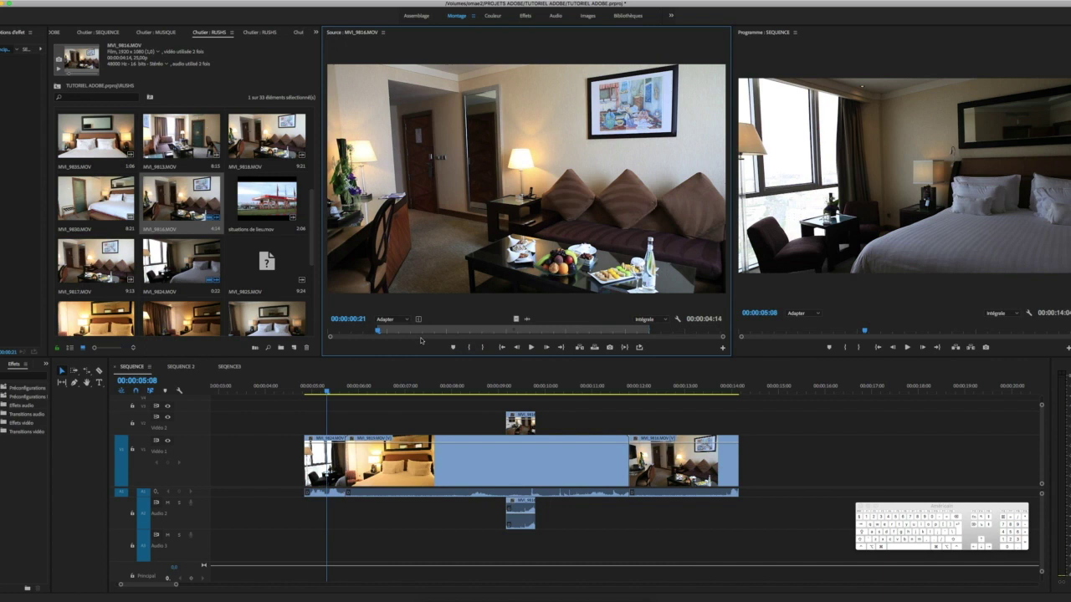
{"action": "left_click", "coordinate": [422, 332]}
{"action": "left_click", "coordinate": [481, 348]}
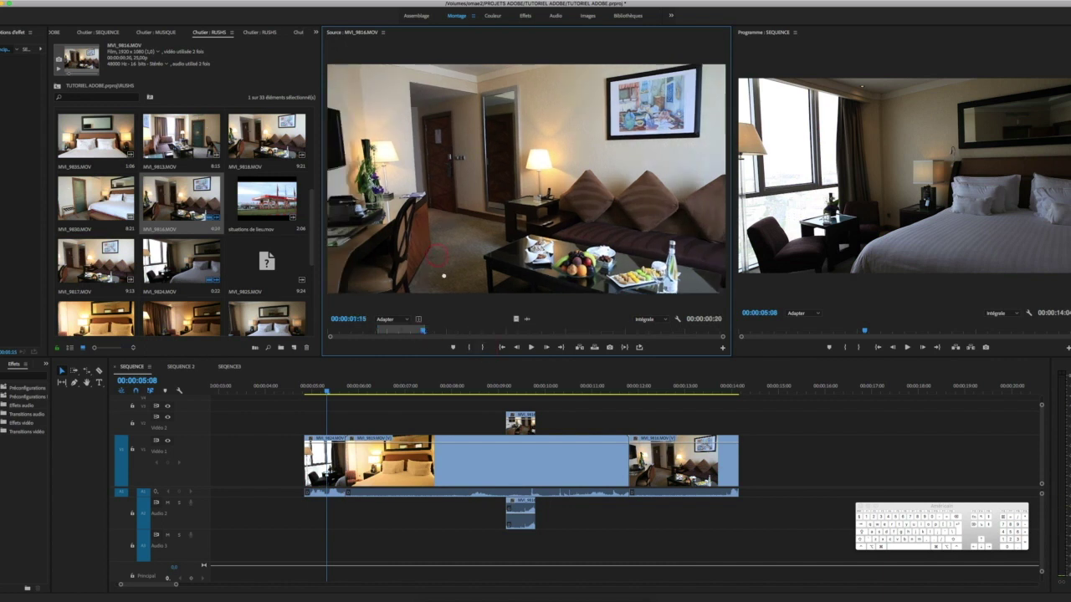
{"action": "left_click_drag", "start_coordinate": [516, 395], "coordinate": [521, 407]}
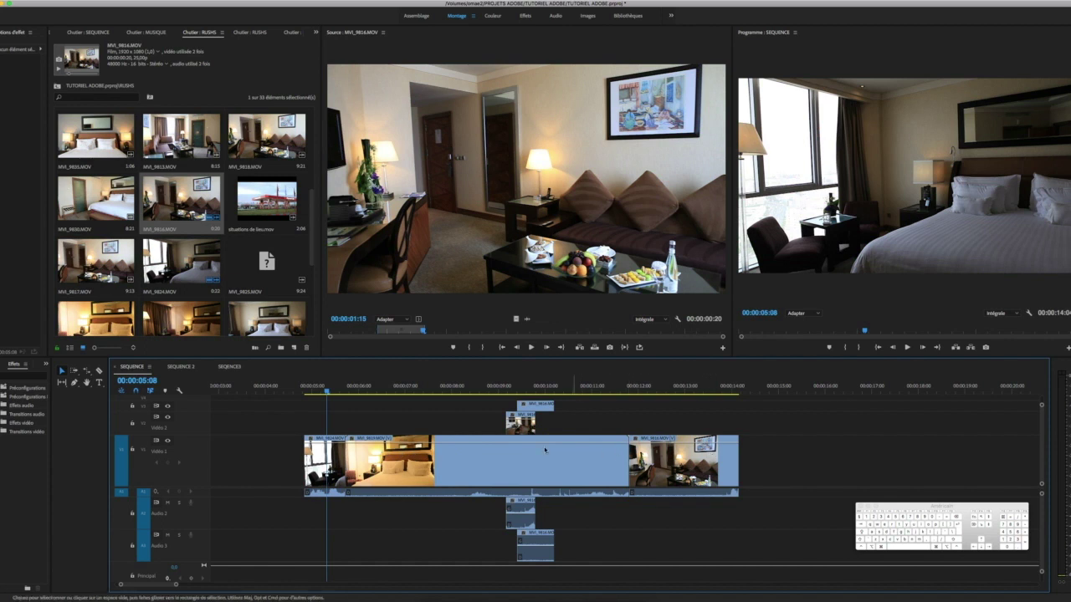
Mark a 20-frame MVI_9816.MOV range ending at 00:00:06:06 and place it on Video 1 ahead of the other clips, leaving a gap
{"action": "left_click", "coordinate": [193, 204]}
{"action": "left_click_drag", "start_coordinate": [194, 204], "coordinate": [205, 243]}
{"action": "left_click", "coordinate": [655, 337]}
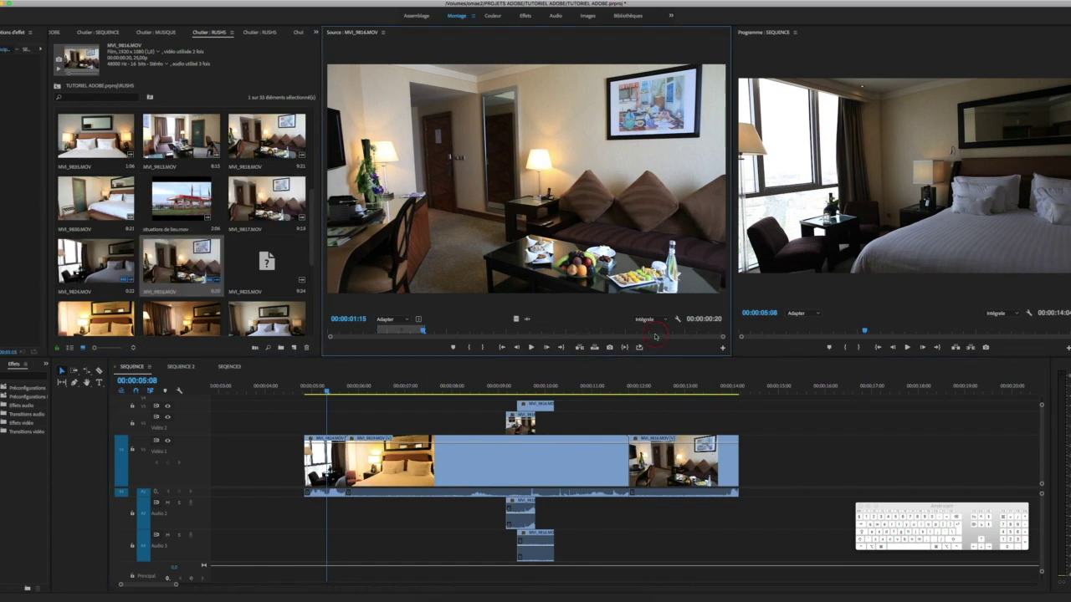
{"action": "left_click", "coordinate": [468, 348]}
{"action": "left_click", "coordinate": [485, 344]}
{"action": "left_click_drag", "start_coordinate": [511, 266], "coordinate": [226, 462]}
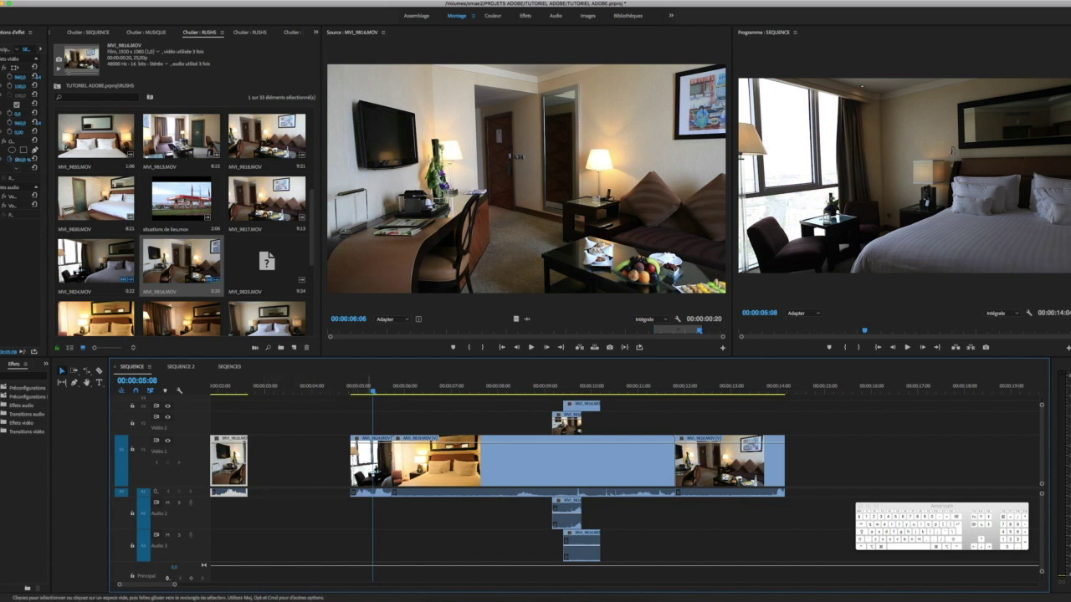
Marquee-select every clip after the isolated first one across all tracks, and clear the selection
{"action": "left_click_drag", "start_coordinate": [331, 401], "coordinate": [446, 504]}
{"action": "scroll", "coordinate": [446, 505], "scroll_direction": "left", "scroll_amount": 8}
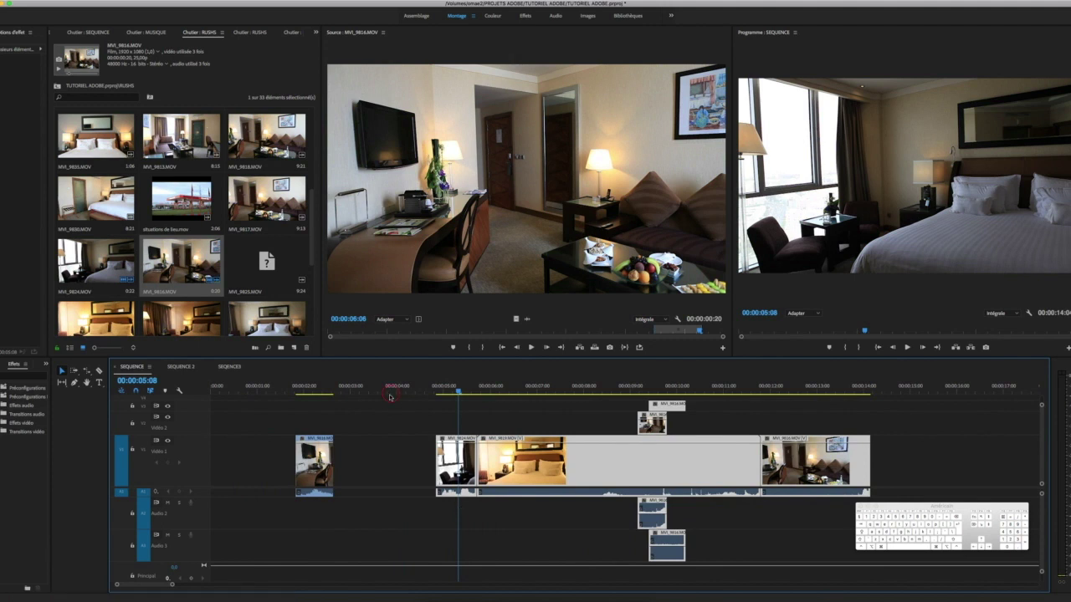
{"action": "left_click", "coordinate": [410, 425]}
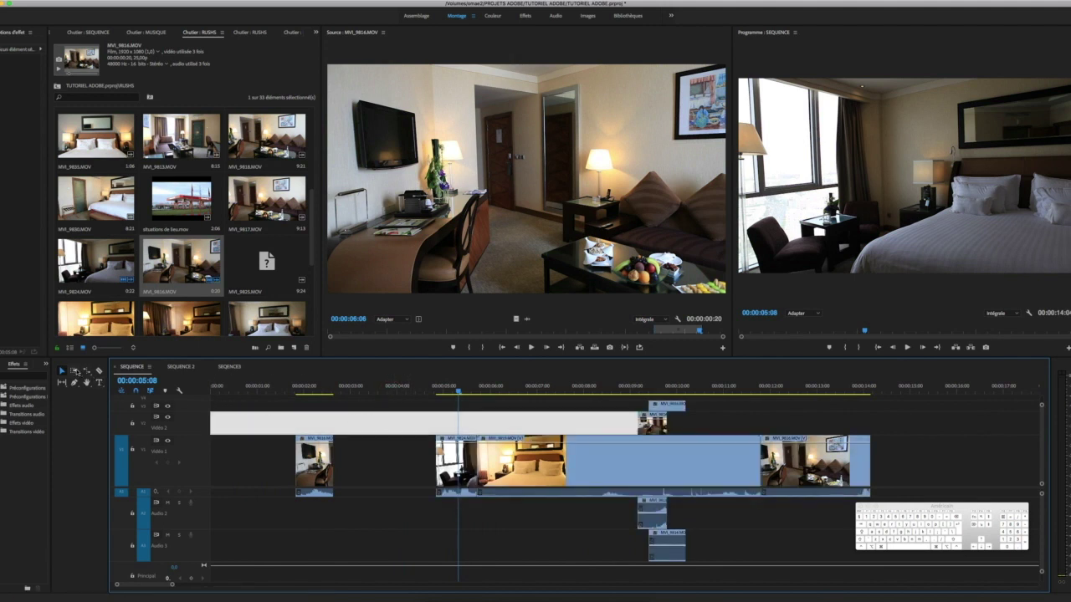
Select all clips after the isolated first one with the Track Select Forward tool and move them about one second earlier
{"action": "left_click", "coordinate": [75, 371]}
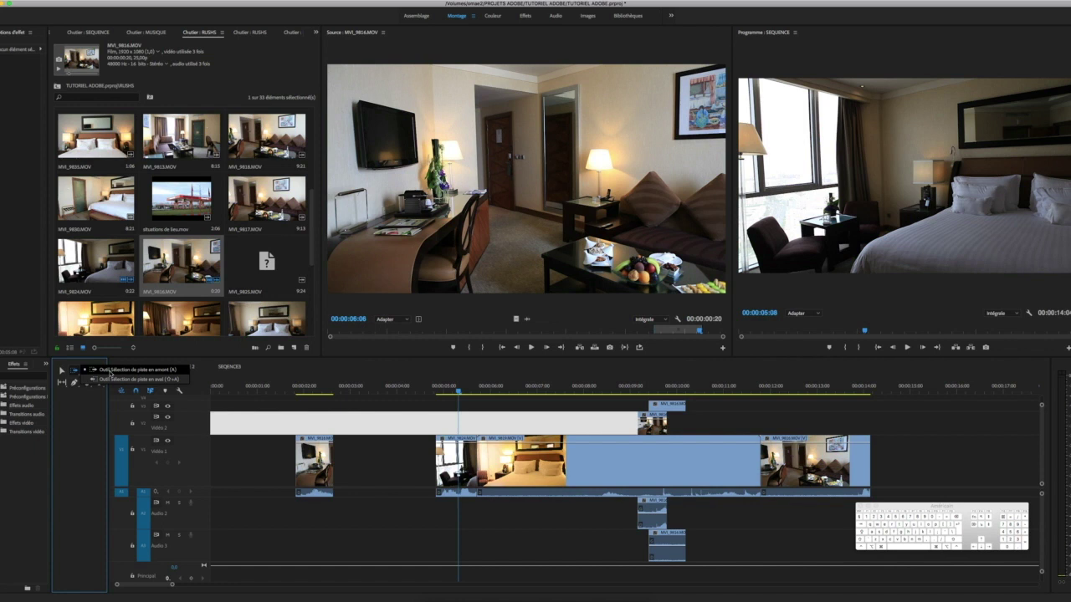
{"action": "left_click", "coordinate": [110, 371]}
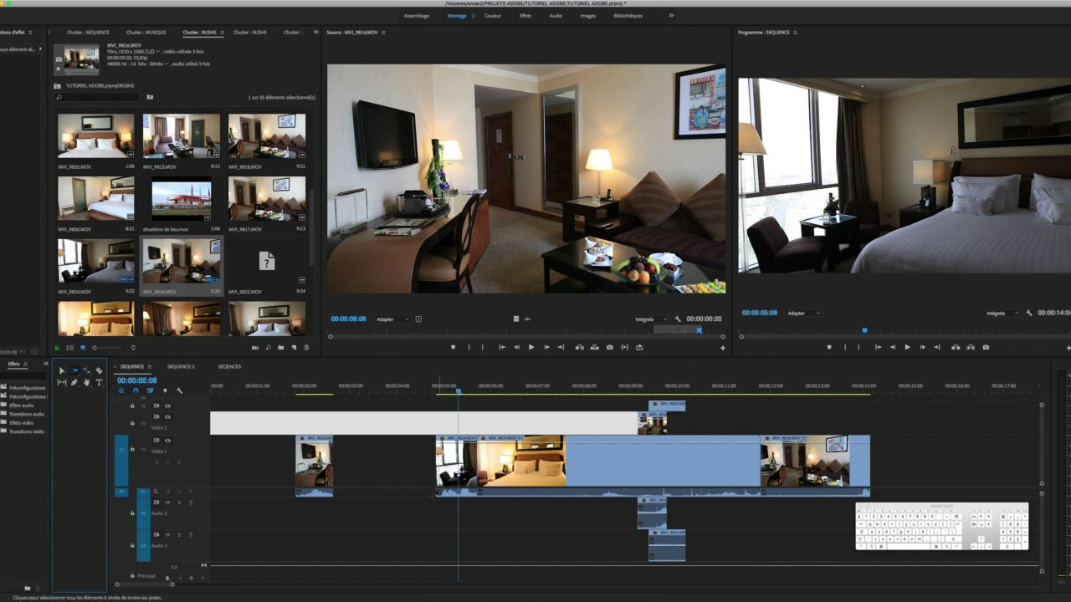
{"action": "left_click", "coordinate": [426, 448]}
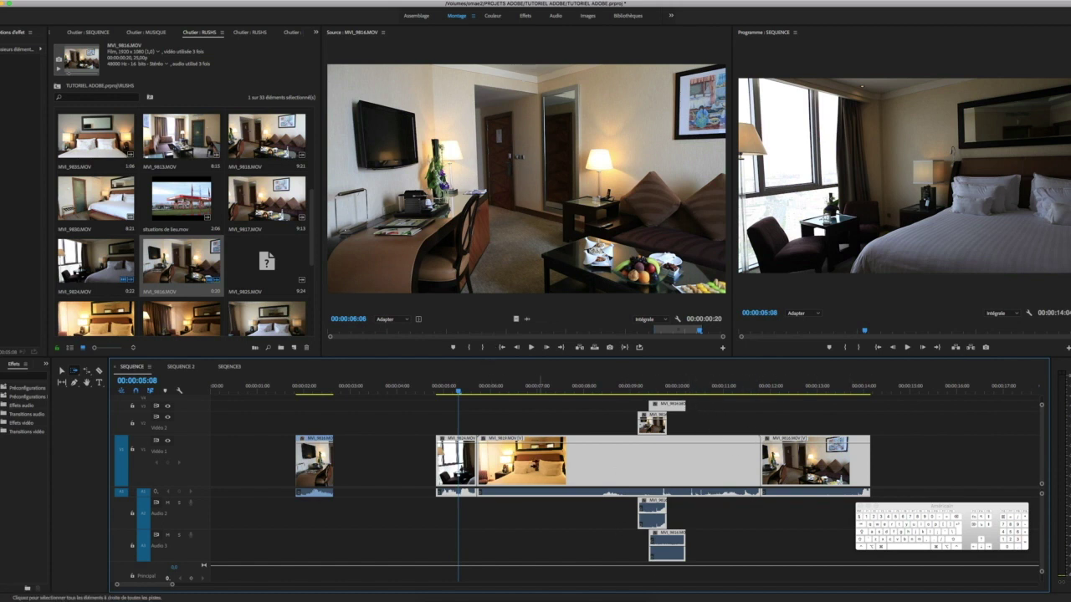
{"action": "left_click", "coordinate": [61, 370]}
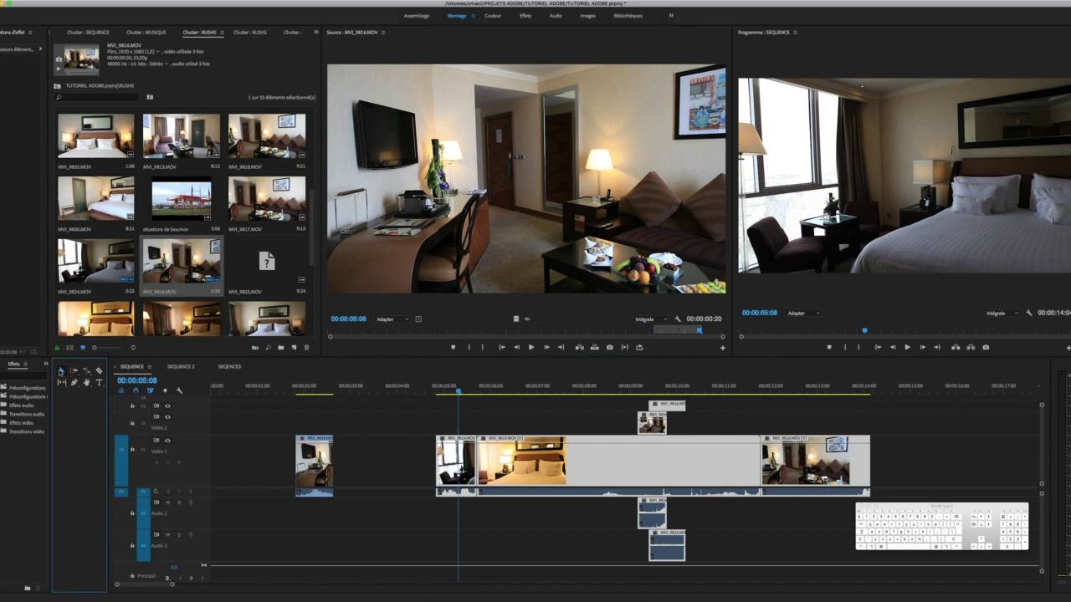
{"action": "left_click_drag", "start_coordinate": [505, 456], "coordinate": [469, 459]}
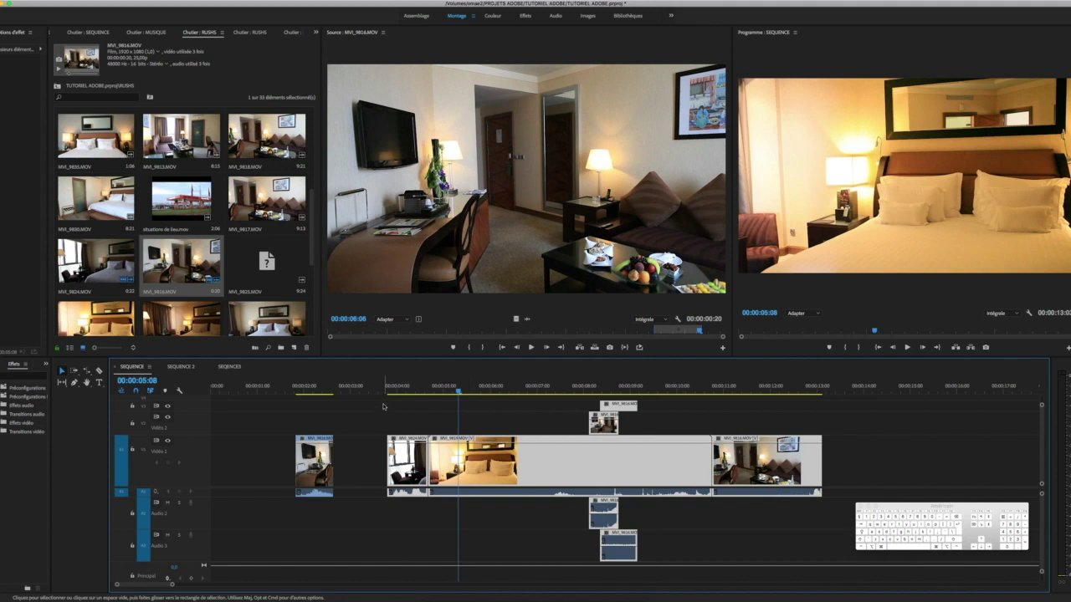
Marquee-select the clips between the isolated first clip and the last one, then select the first clip with the Track Select Backward tool
{"action": "left_click_drag", "start_coordinate": [383, 407], "coordinate": [689, 556]}
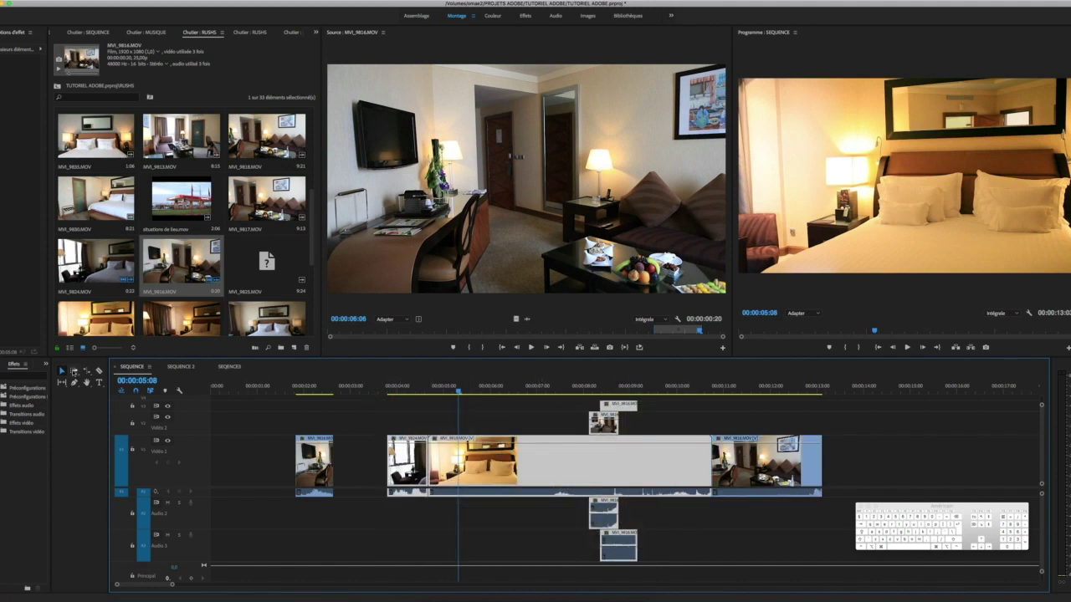
{"action": "left_click", "coordinate": [77, 373]}
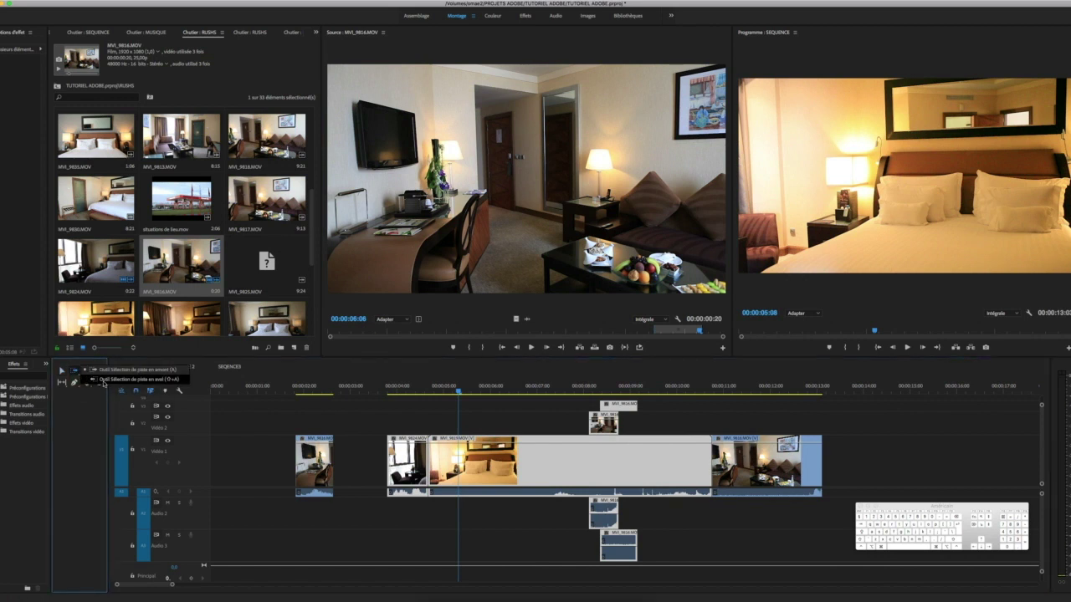
{"action": "left_click", "coordinate": [103, 382]}
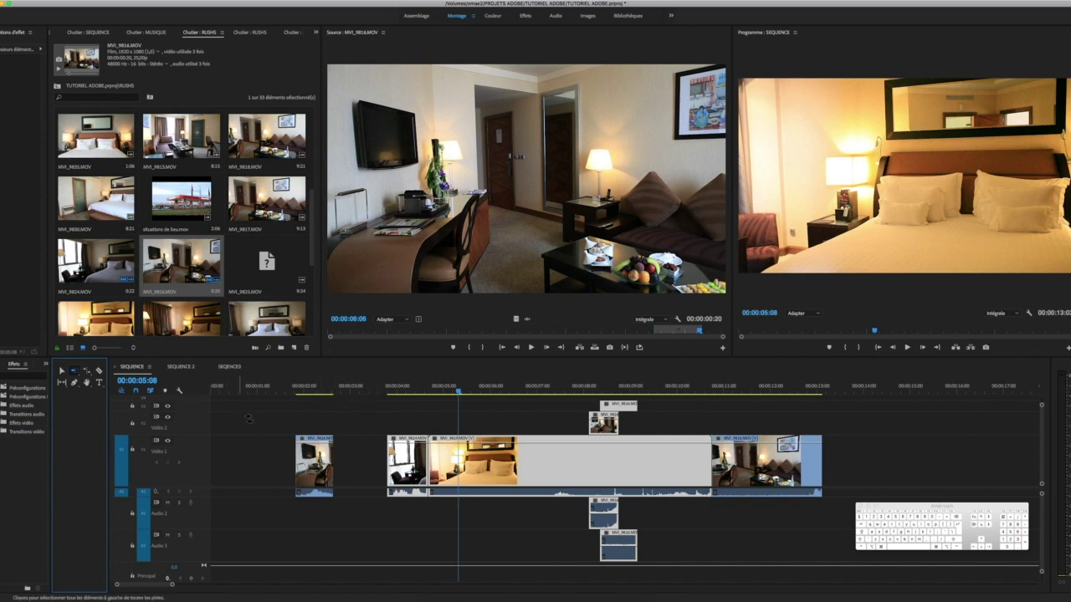
{"action": "left_click", "coordinate": [328, 409]}
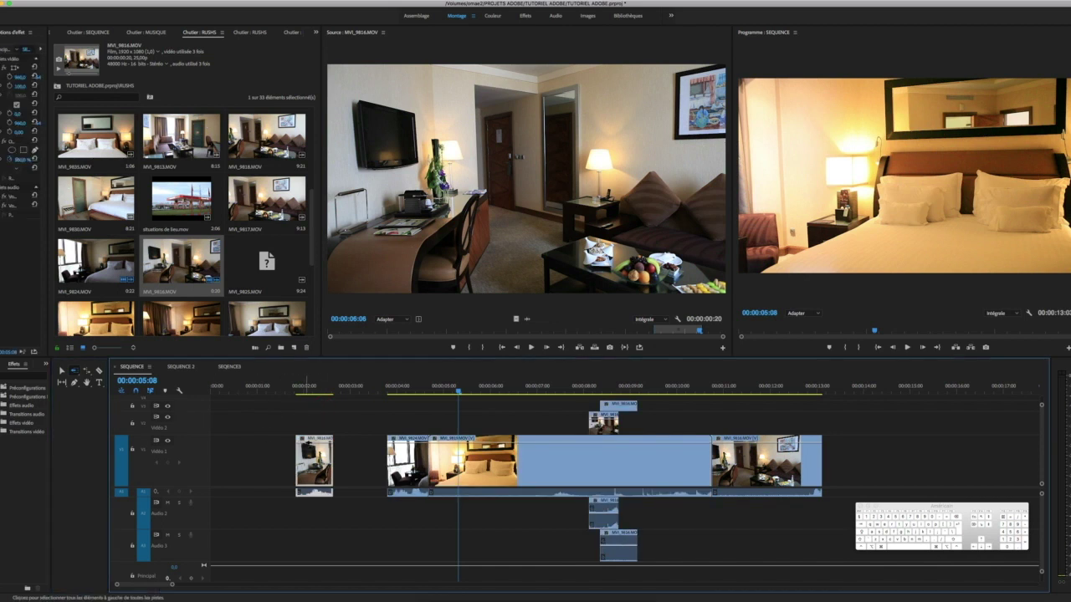
Move the isolated first Video 1 clip slightly later with the Selection tool, keeping a gap before the next clip
{"action": "left_click", "coordinate": [61, 371]}
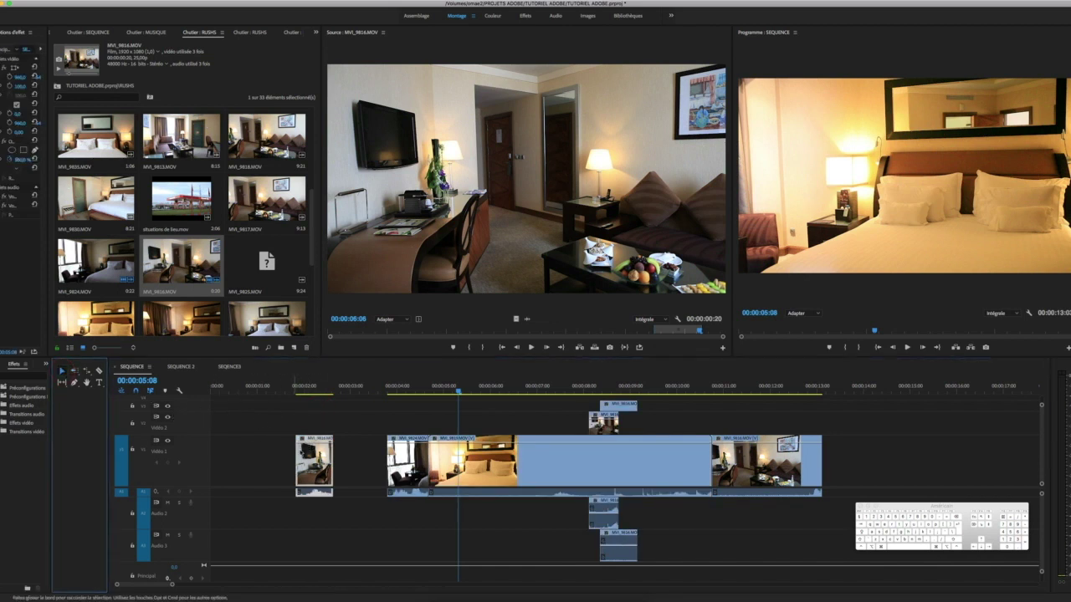
{"action": "left_click_drag", "start_coordinate": [304, 456], "coordinate": [266, 456]}
{"action": "left_click_drag", "start_coordinate": [298, 456], "coordinate": [328, 456]}
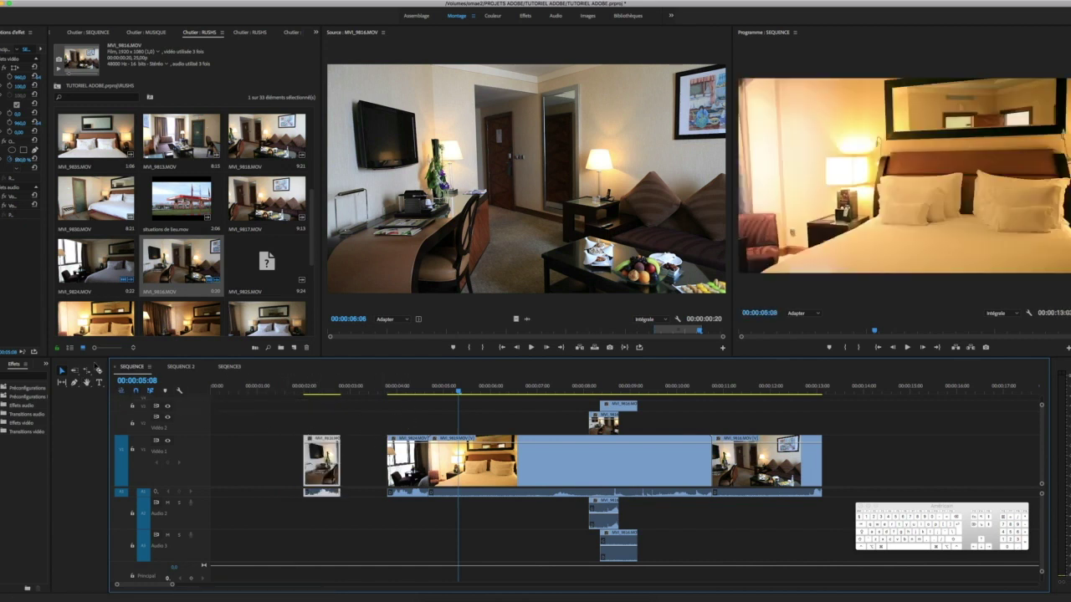
Try Track Select Forward on all tracks and on single tracks, then move everything from the third Video 1 clip onward about 0.4 seconds earlier
{"action": "left_click", "coordinate": [75, 372]}
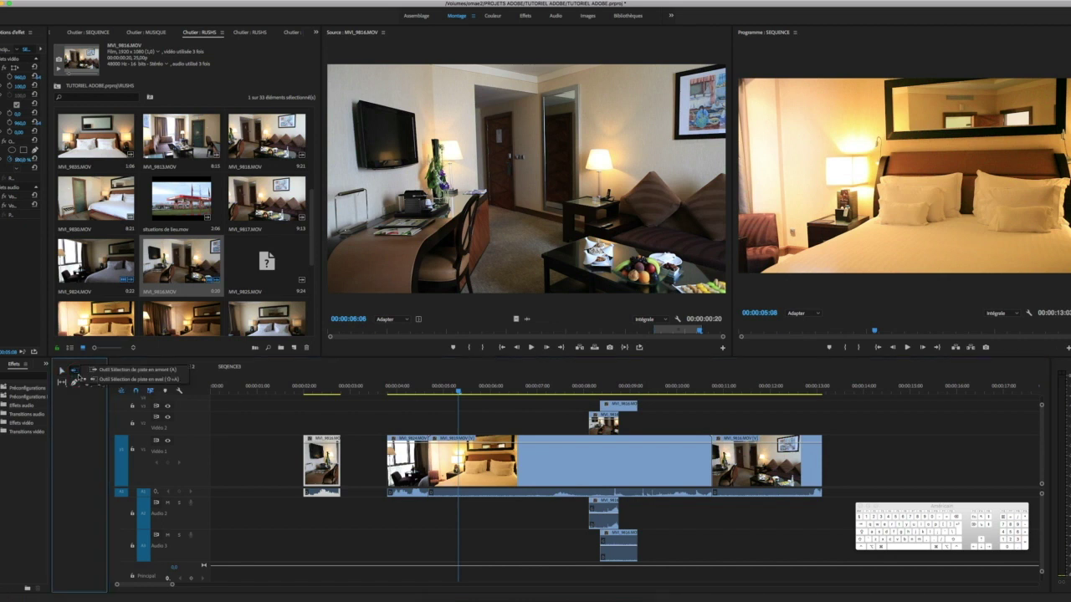
{"action": "left_click", "coordinate": [113, 369]}
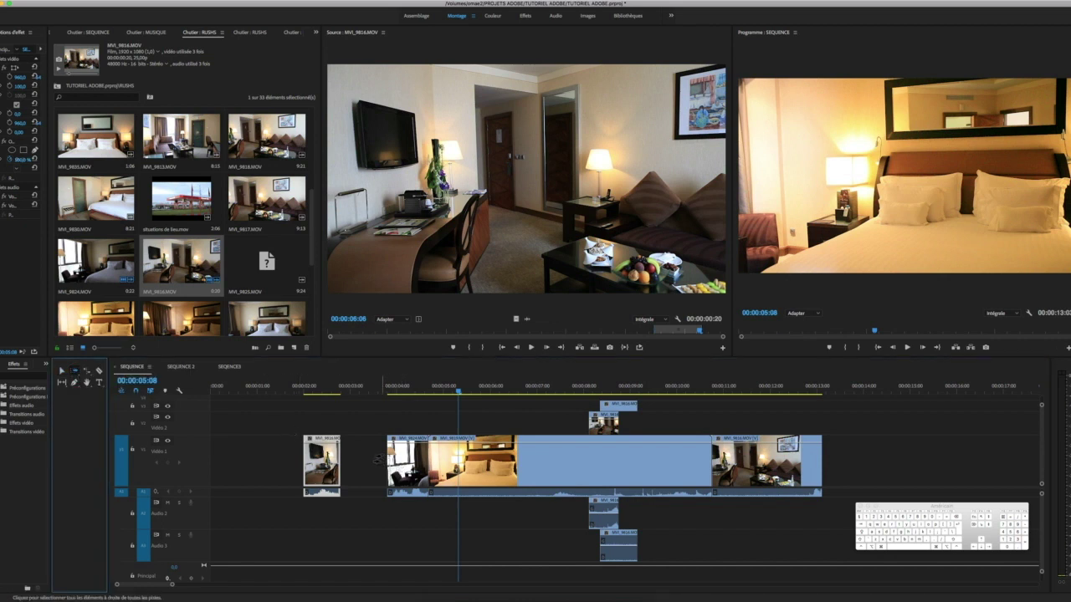
{"action": "left_click", "coordinate": [378, 458]}
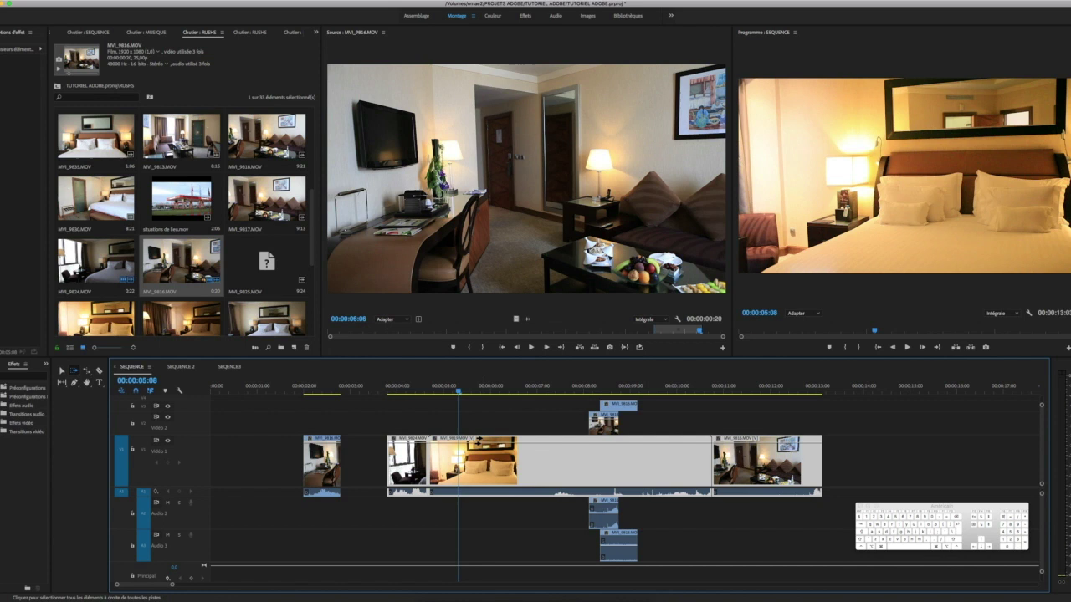
{"action": "left_click", "coordinate": [374, 443]}
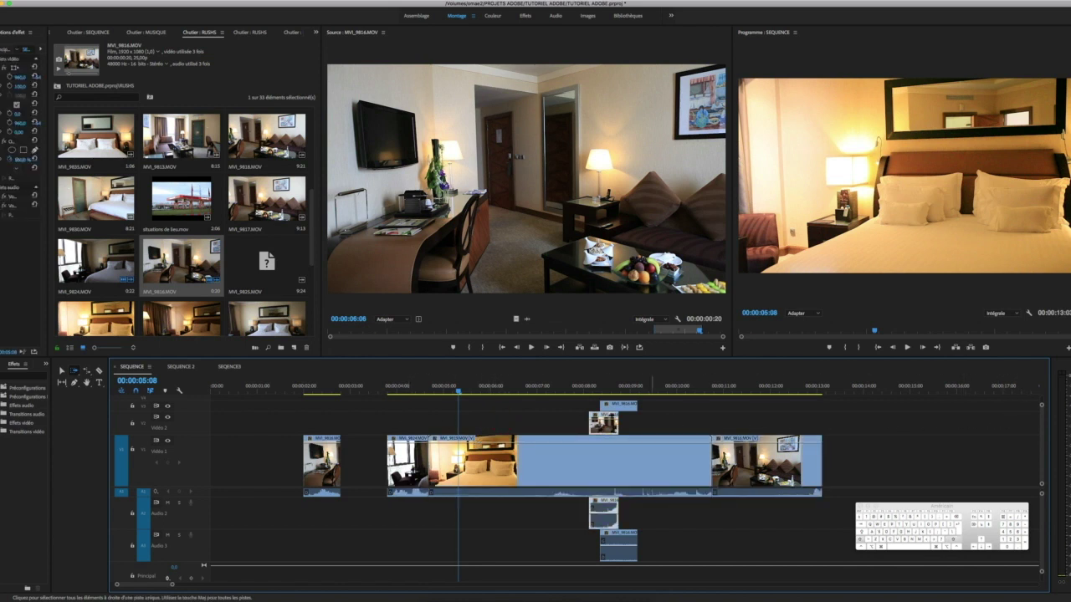
{"action": "left_click_drag", "start_coordinate": [598, 421], "coordinate": [563, 422]}
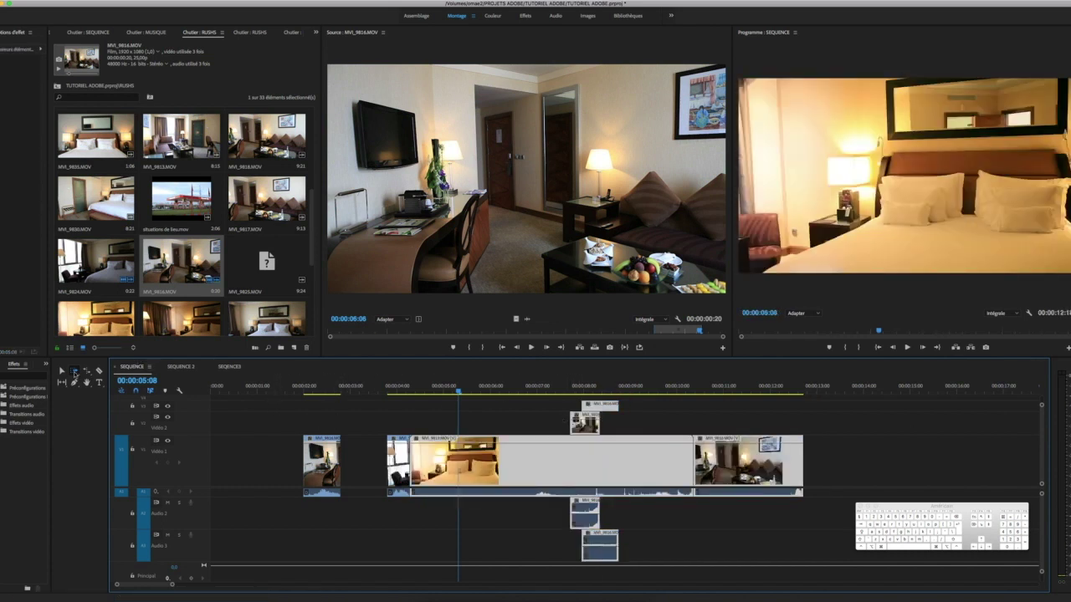
Extend the end of the isolated first Video 1 clip by about 0.4 seconds with the Ripple Edit tool
{"action": "left_click", "coordinate": [75, 374]}
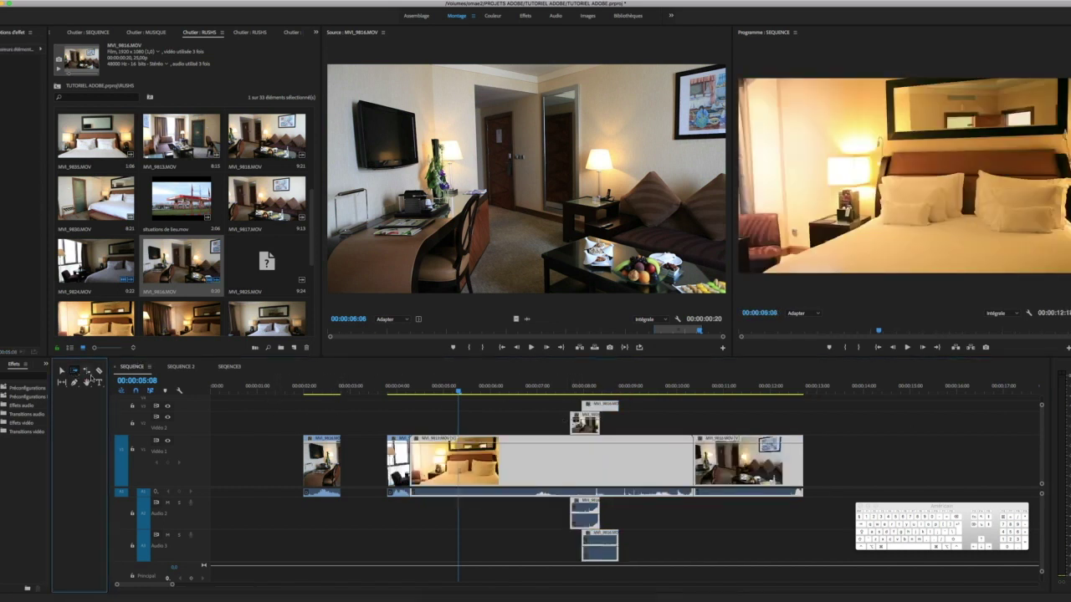
{"action": "left_click", "coordinate": [89, 374]}
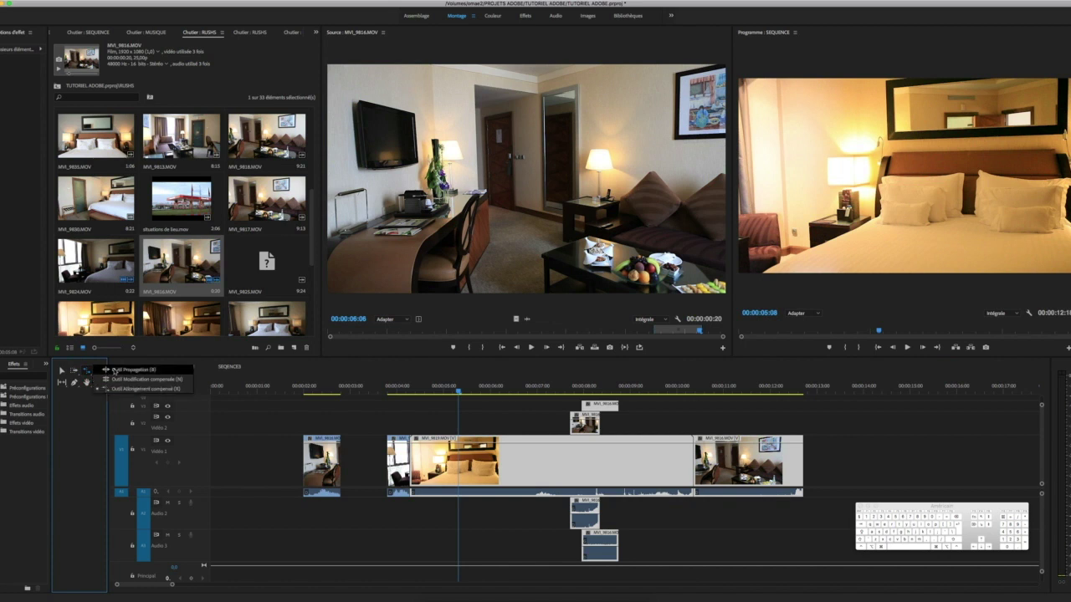
{"action": "left_click", "coordinate": [114, 371]}
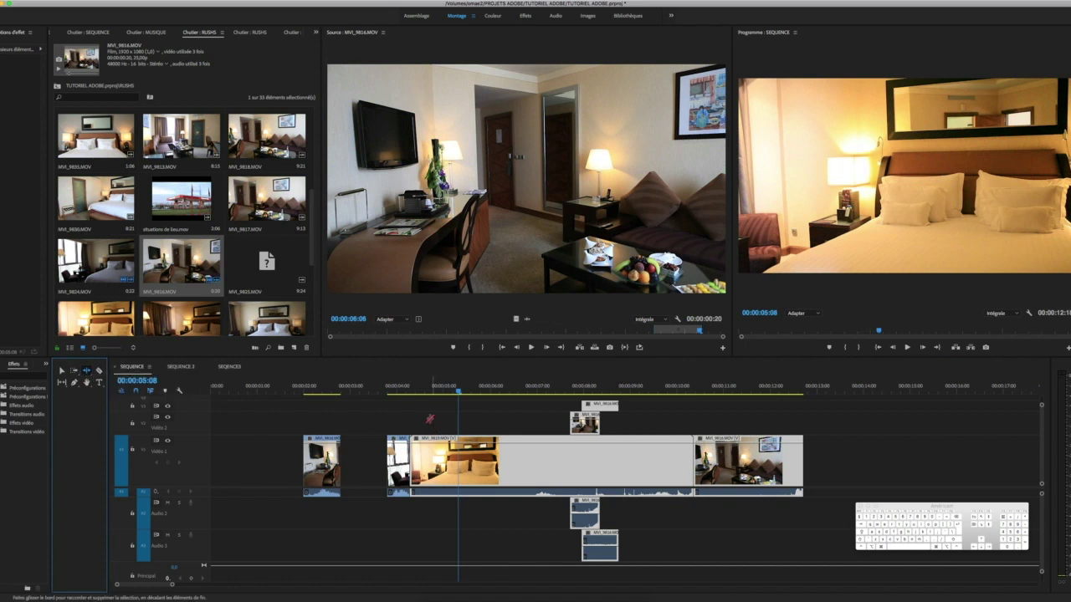
{"action": "left_click", "coordinate": [430, 420]}
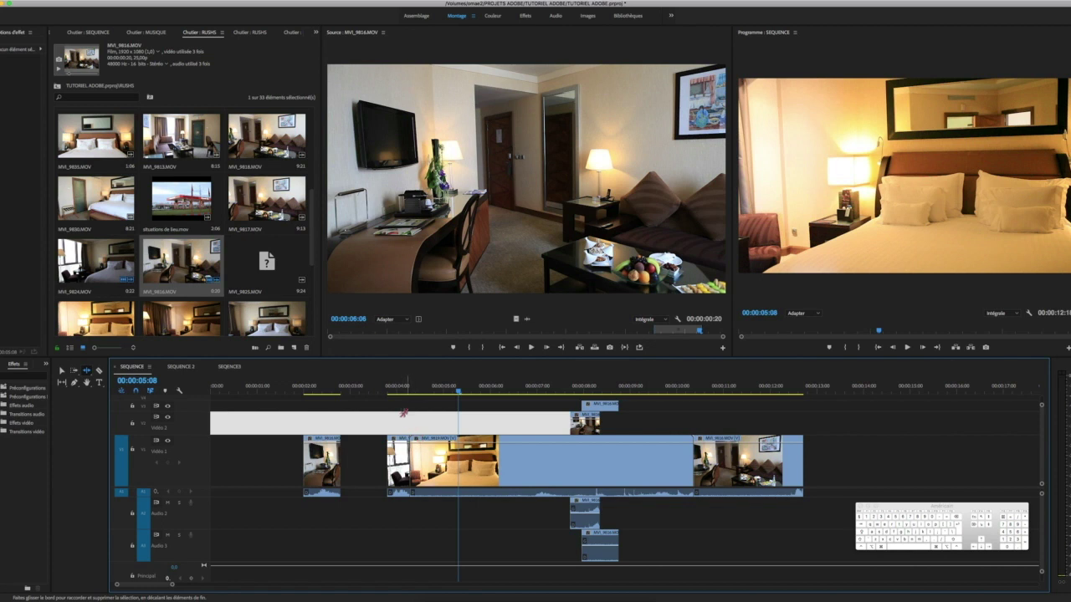
{"action": "left_click", "coordinate": [370, 464]}
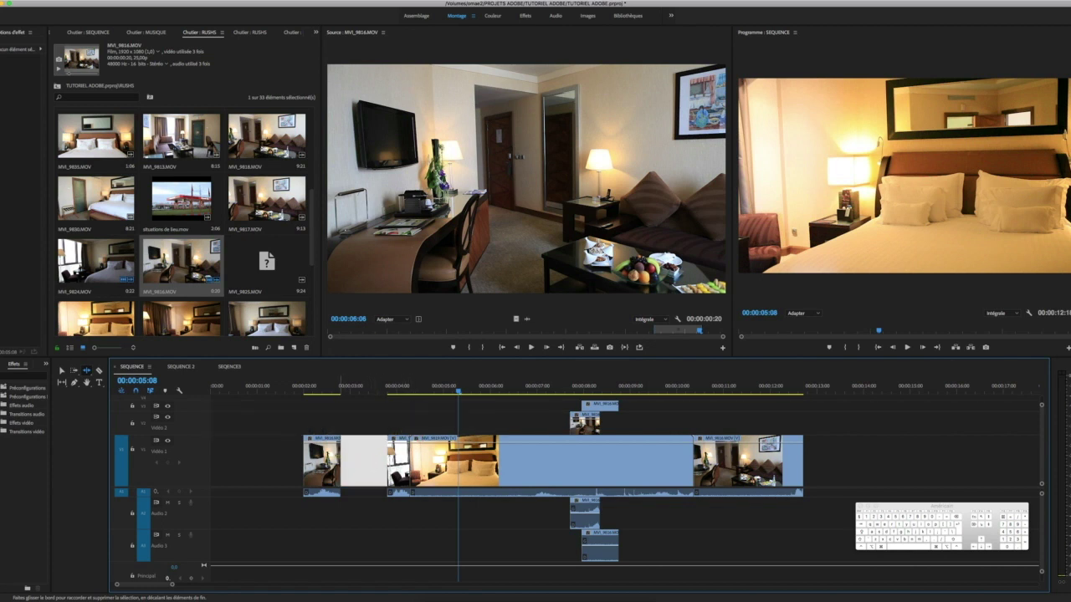
{"action": "left_click_drag", "start_coordinate": [340, 456], "coordinate": [358, 456]}
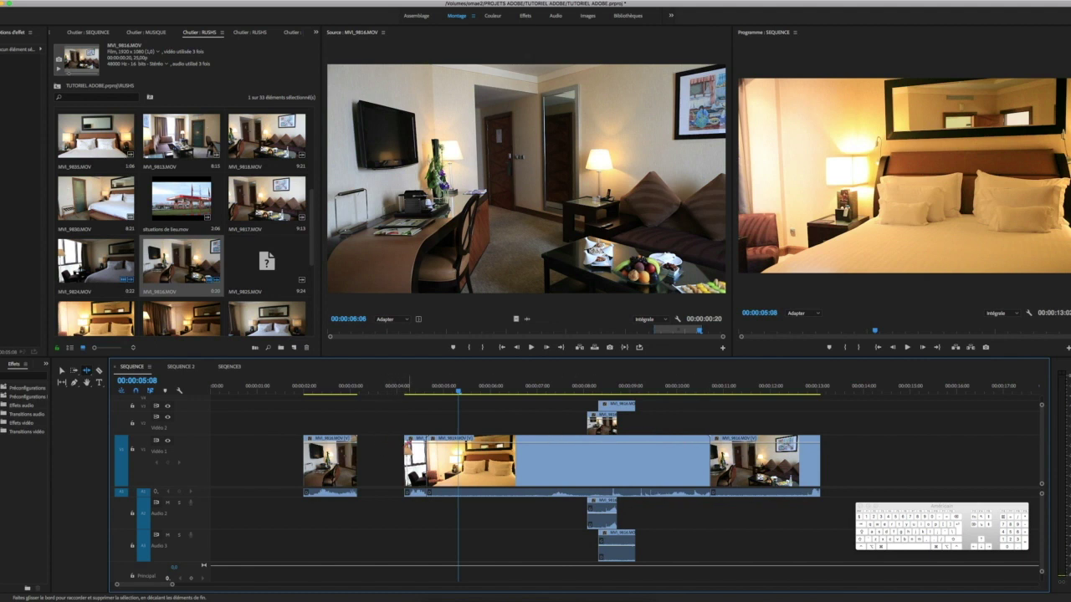
Ripple delete the gap between the first and second Video 1 clips
{"action": "left_click", "coordinate": [61, 371]}
{"action": "left_click", "coordinate": [389, 473]}
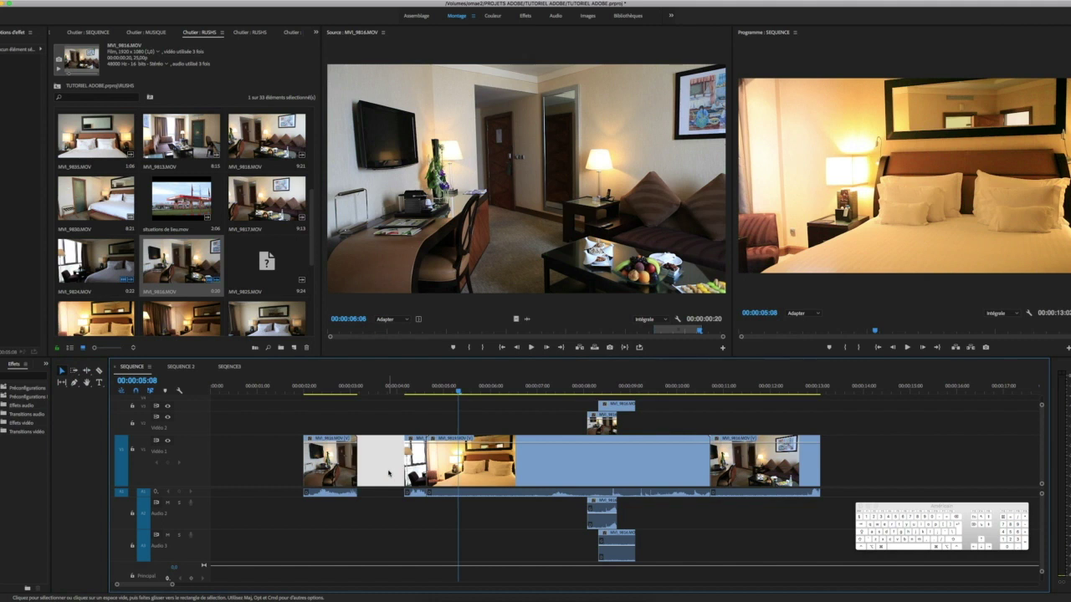
{"action": "key", "text": "BackSpace"}
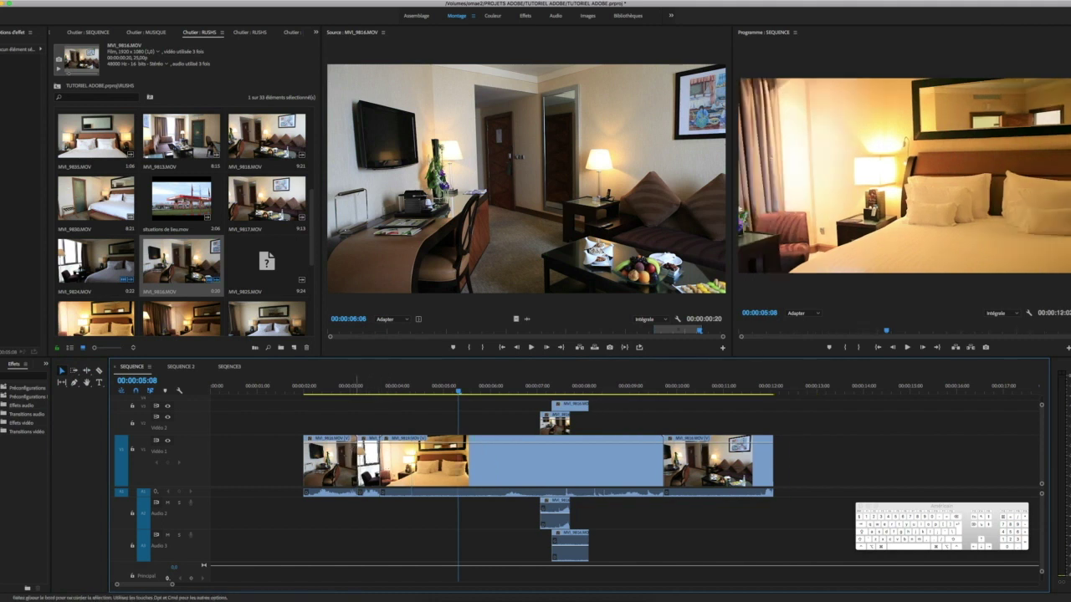
Trim the first Video 1 clip's end by about 0.5 seconds and the third's by about 1.3 seconds, leaving gaps, and save the project
{"action": "left_click_drag", "start_coordinate": [357, 462], "coordinate": [335, 450]}
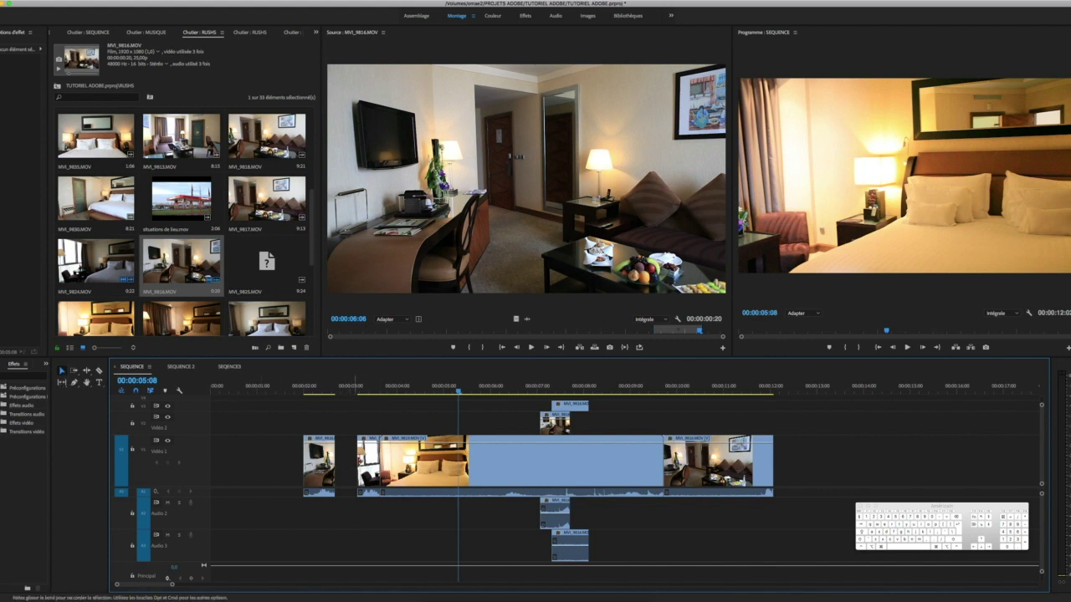
{"action": "key", "text": "super+s"}
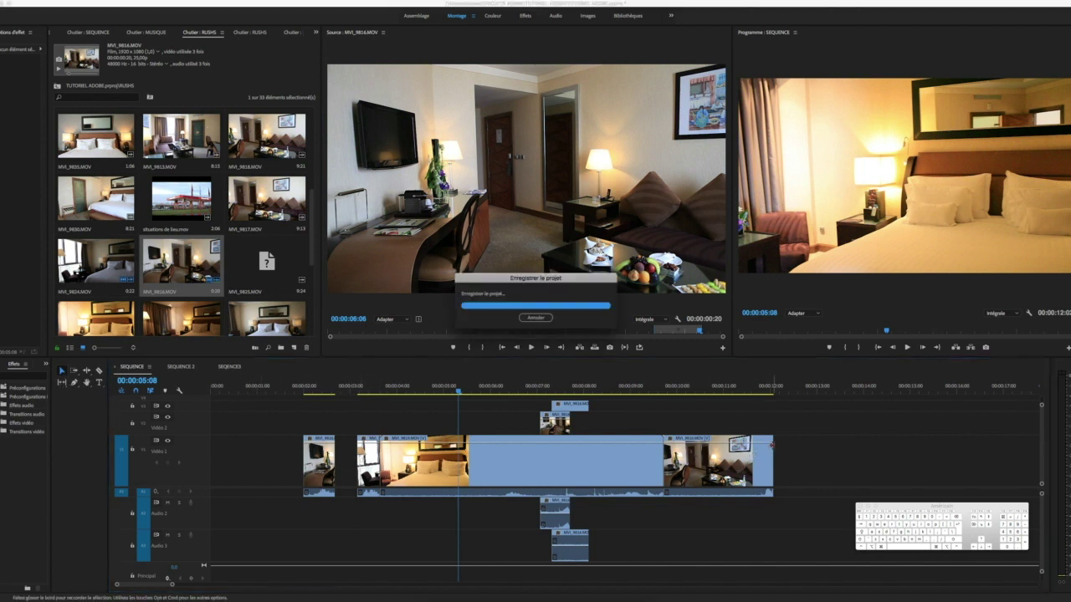
{"action": "left_click_drag", "start_coordinate": [663, 452], "coordinate": [600, 452]}
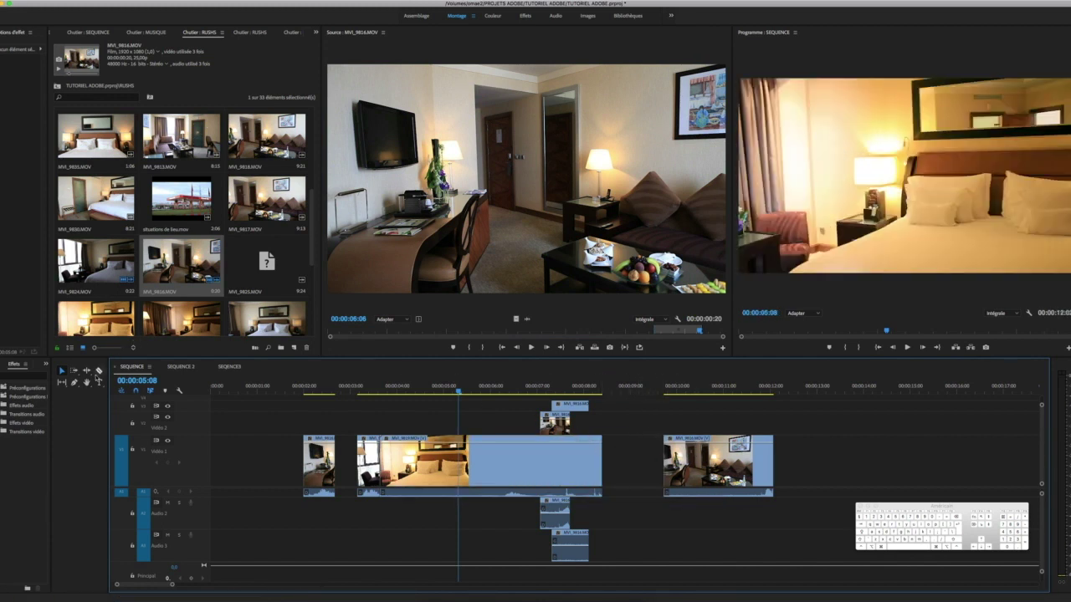
Move the first and last Video 1 clips against their neighbours to close both gaps
{"action": "left_click", "coordinate": [93, 374]}
{"action": "left_click", "coordinate": [88, 374]}
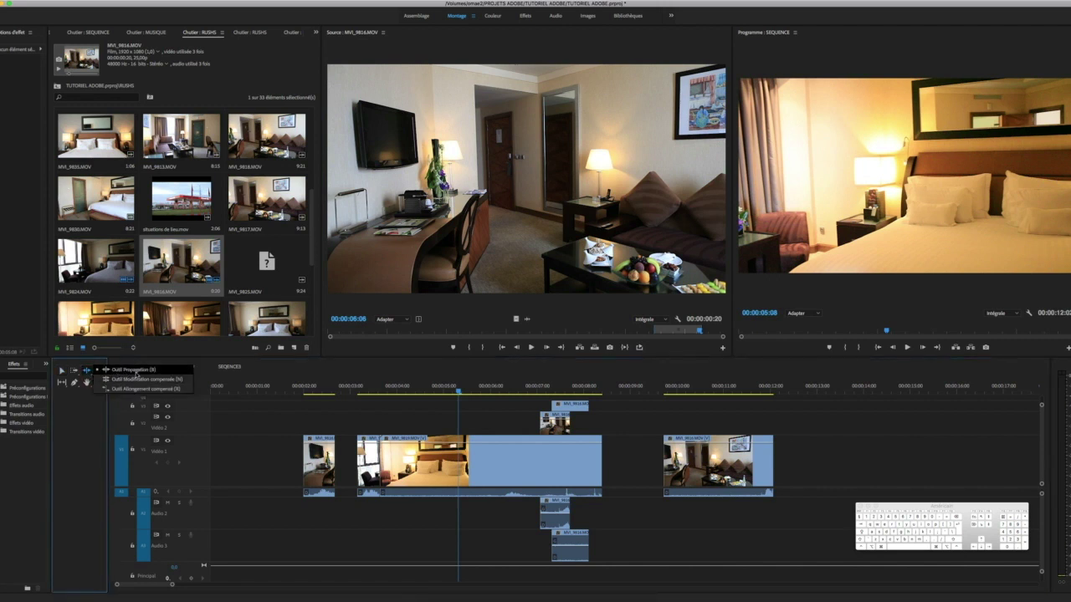
{"action": "left_click", "coordinate": [136, 373]}
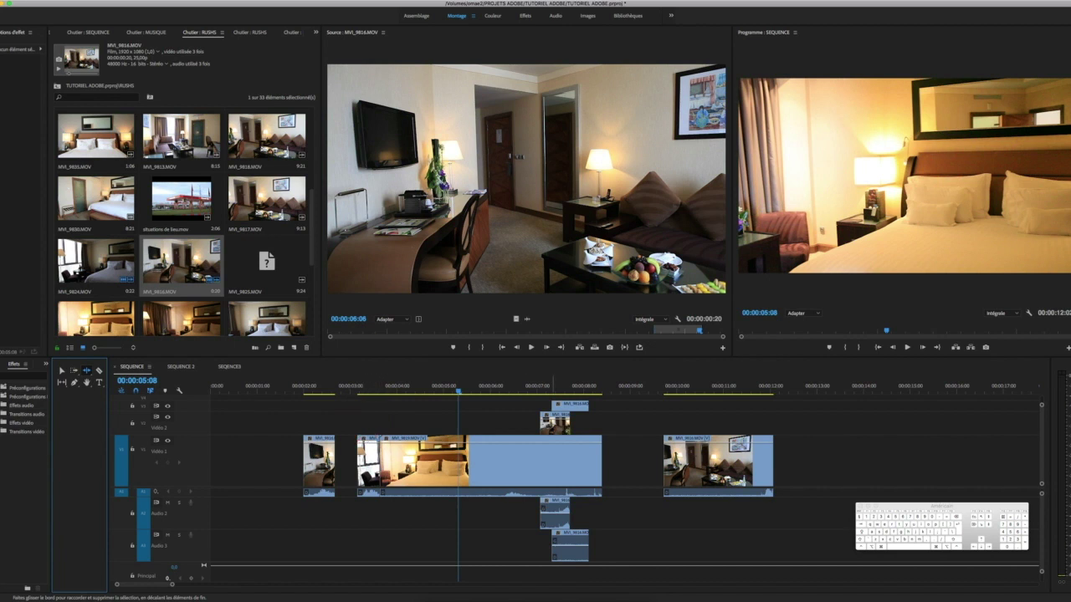
{"action": "left_click", "coordinate": [61, 371]}
{"action": "left_click_drag", "start_coordinate": [318, 460], "coordinate": [340, 460]}
{"action": "left_click_drag", "start_coordinate": [694, 461], "coordinate": [634, 461]}
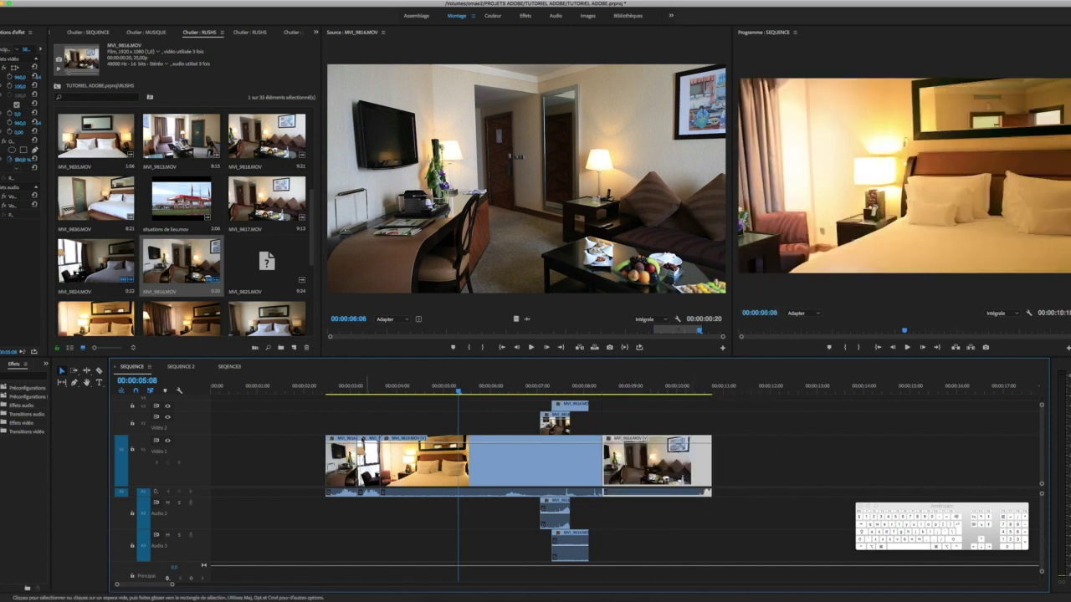
Ripple trim the last Video 1 clip's start by about 0.3 seconds and the first clip's end by about 0.5 seconds in several passes
{"action": "left_click", "coordinate": [87, 372]}
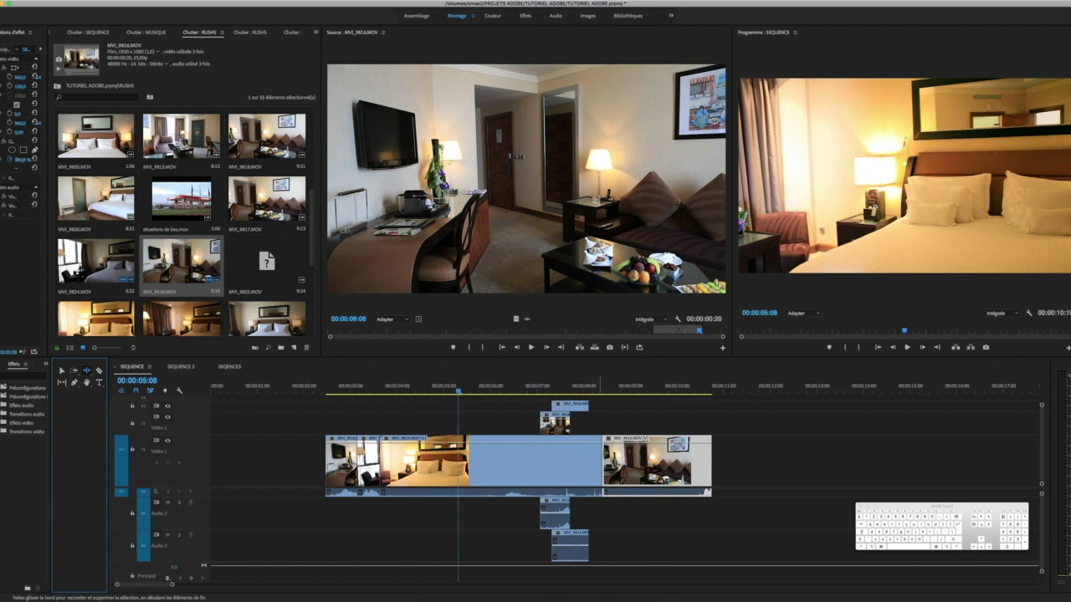
{"action": "left_click_drag", "start_coordinate": [606, 452], "coordinate": [619, 459]}
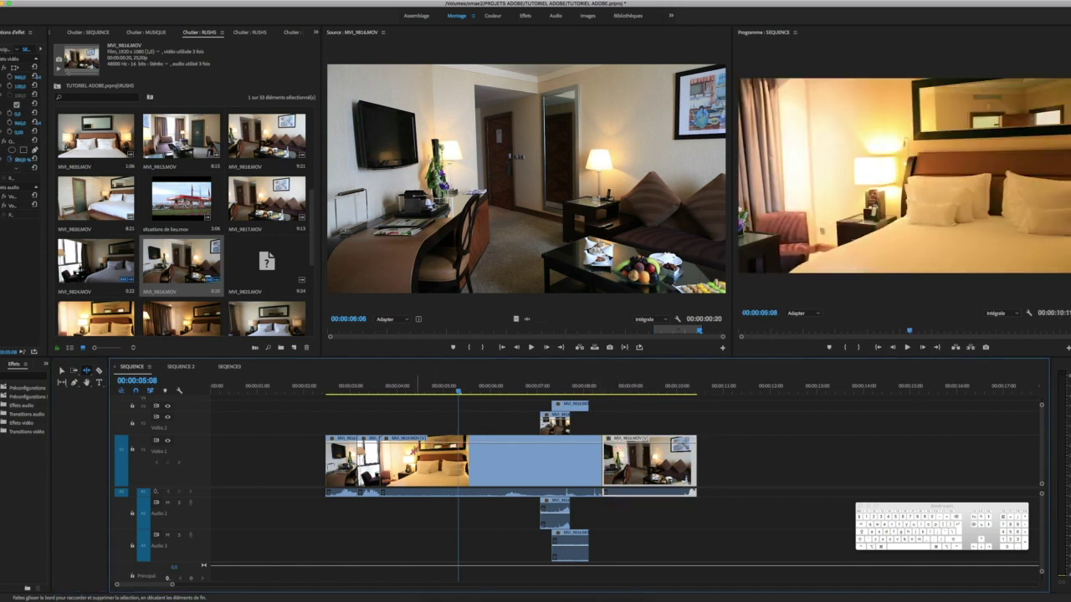
{"action": "left_click_drag", "start_coordinate": [356, 445], "coordinate": [348, 444]}
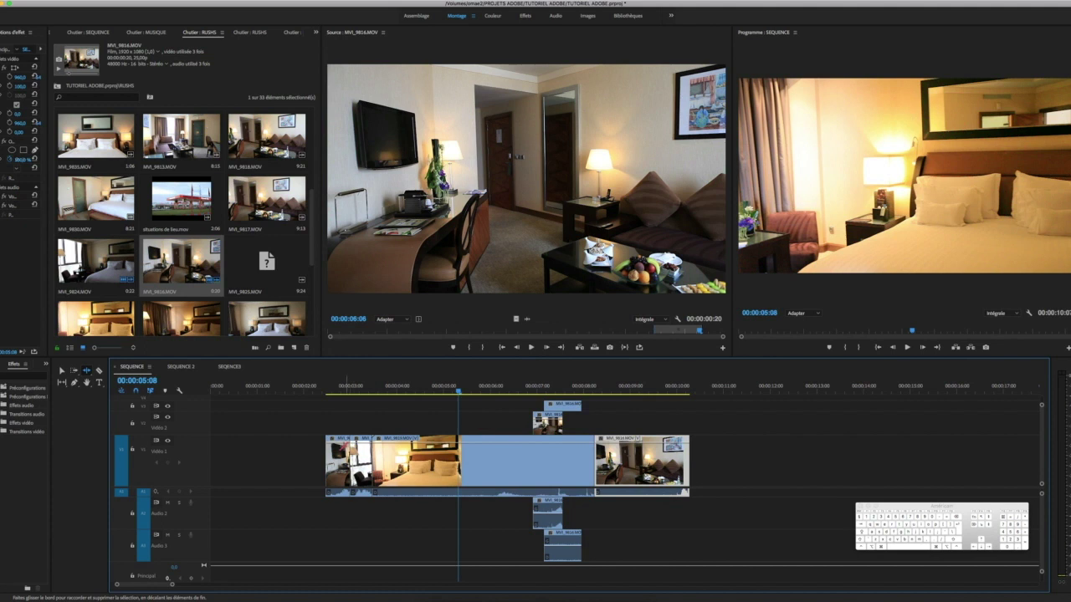
{"action": "left_click_drag", "start_coordinate": [350, 460], "coordinate": [342, 460]}
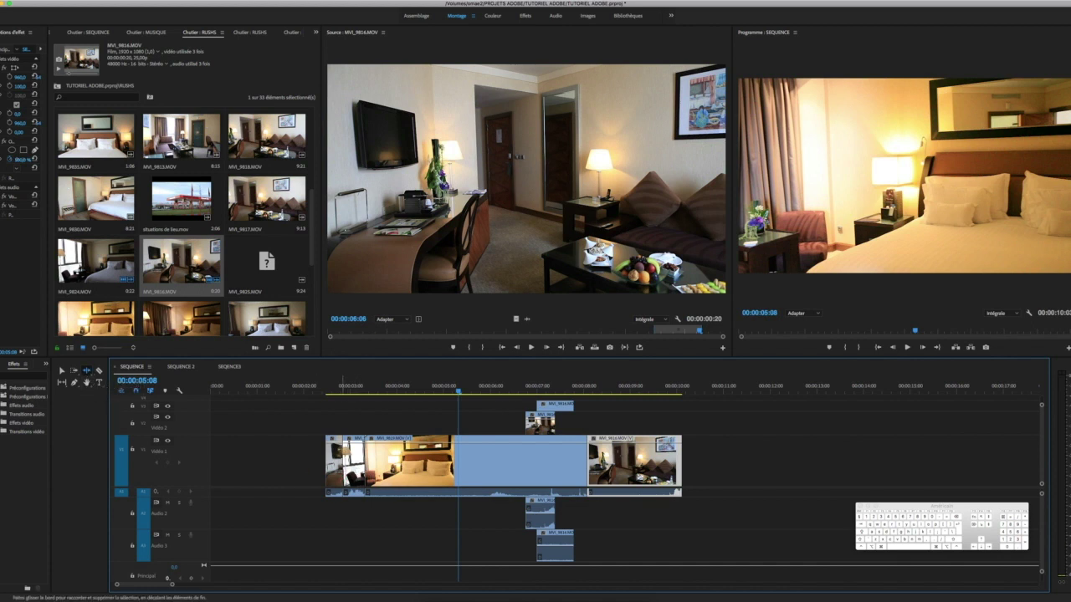
{"action": "left_click", "coordinate": [88, 371]}
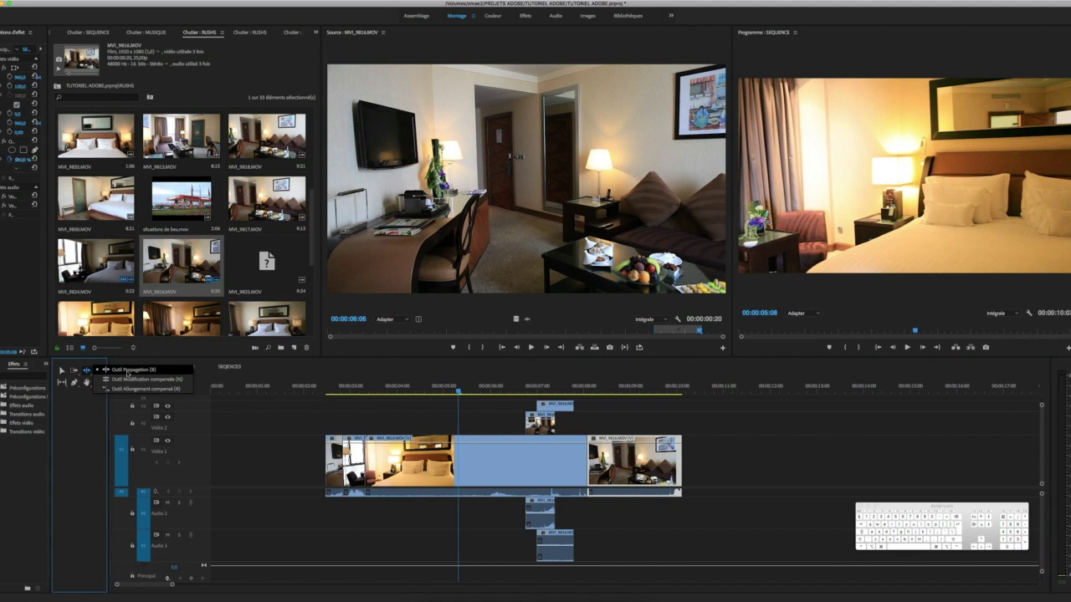
{"action": "left_click", "coordinate": [126, 372]}
{"action": "left_click_drag", "start_coordinate": [328, 477], "coordinate": [336, 452]}
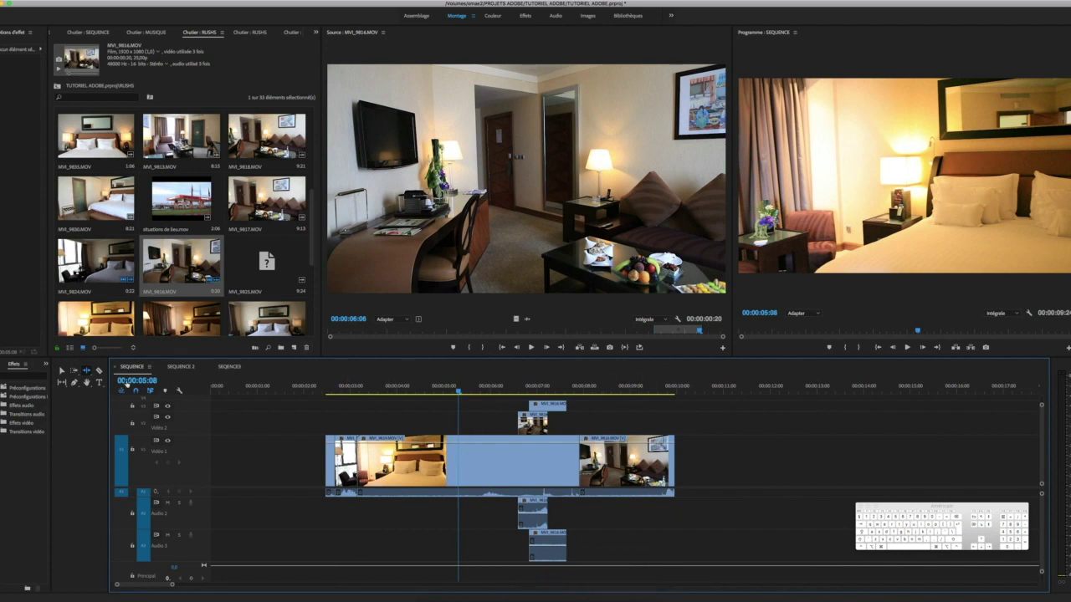
Roll the Video 1 cut between the dark bedroom and warm bedroom clips about 1.6 seconds later with the Rolling Edit tool
{"action": "left_click", "coordinate": [88, 371]}
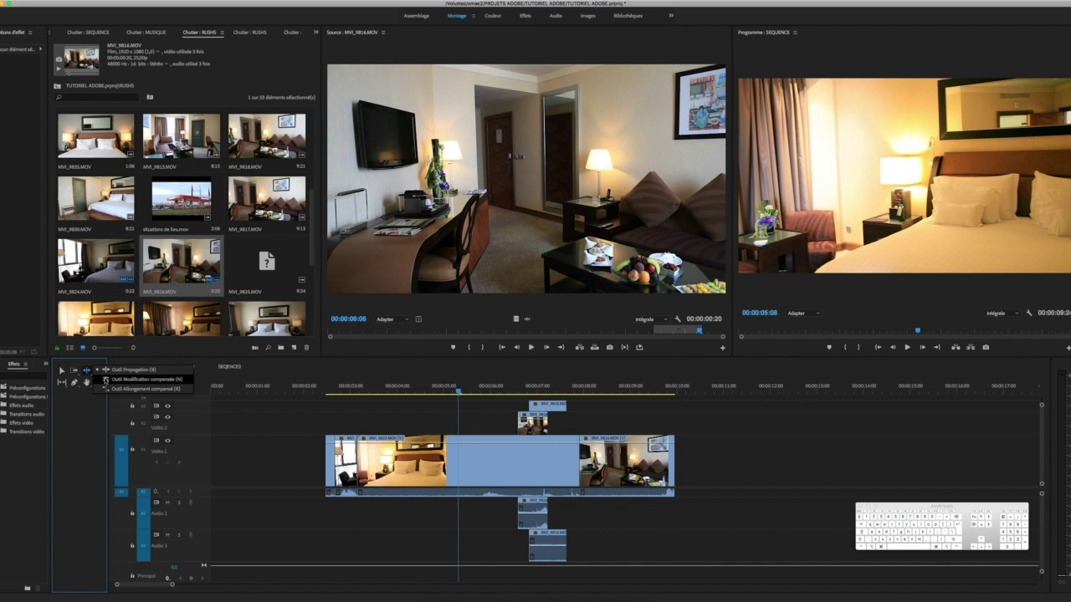
{"action": "left_click", "coordinate": [105, 380]}
{"action": "left_click_drag", "start_coordinate": [358, 460], "coordinate": [433, 460]}
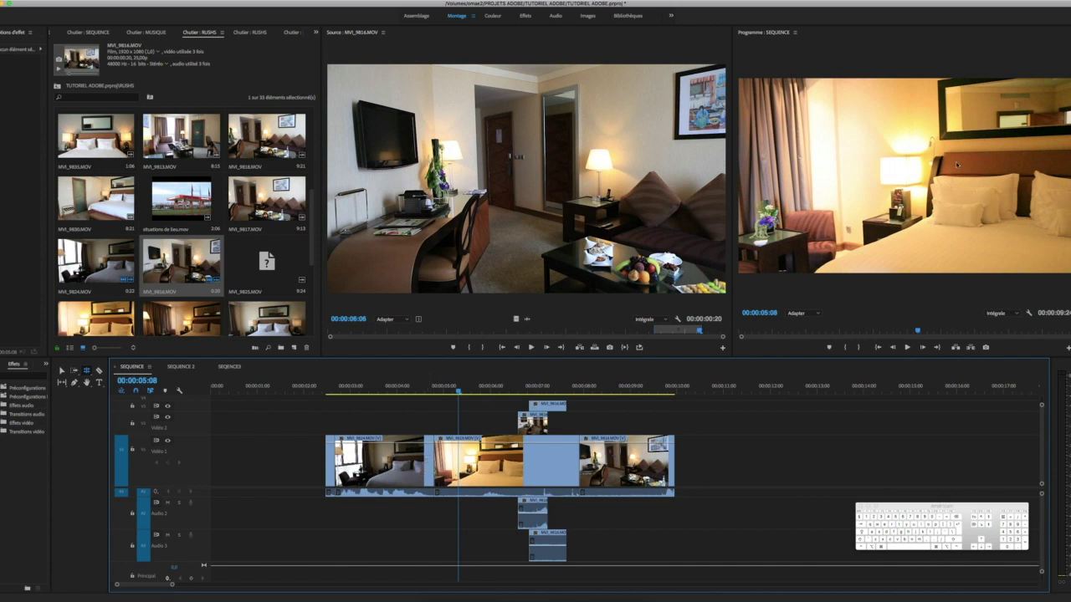
Roll the cut between the dark and warm bedroom clips back and forth in several passes, finishing near 00:00:04:24
{"action": "left_click", "coordinate": [434, 452]}
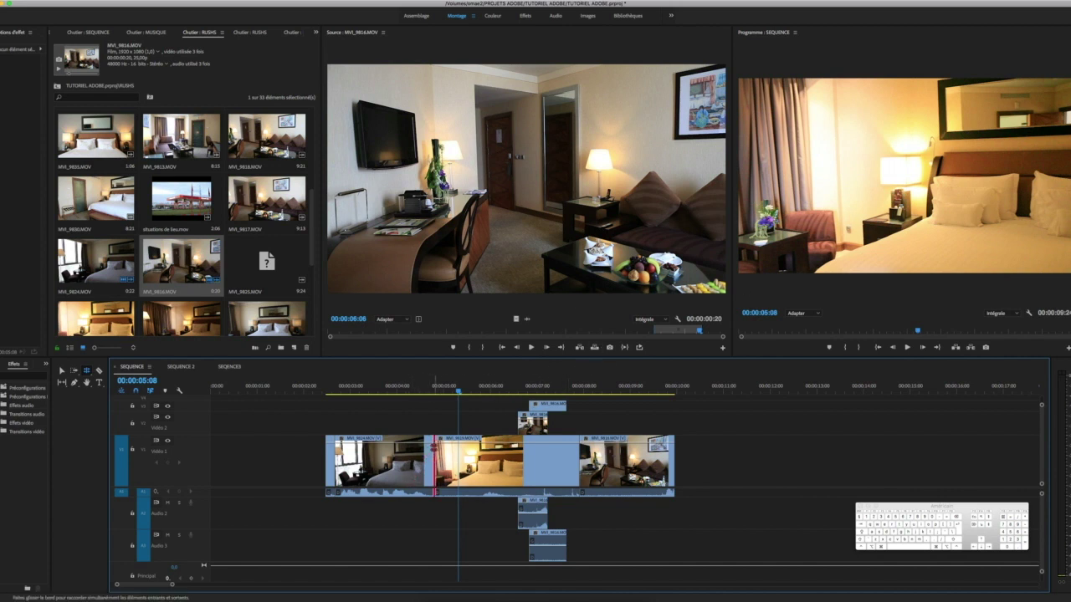
{"action": "left_click_drag", "start_coordinate": [434, 490], "coordinate": [437, 492]}
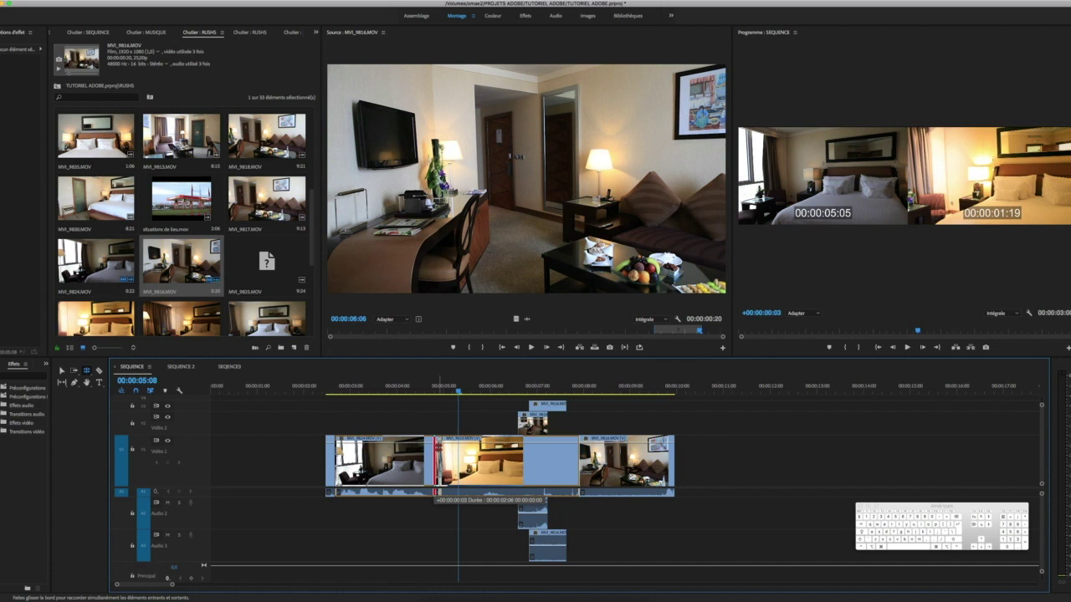
{"action": "left_click_drag", "start_coordinate": [437, 446], "coordinate": [447, 446]}
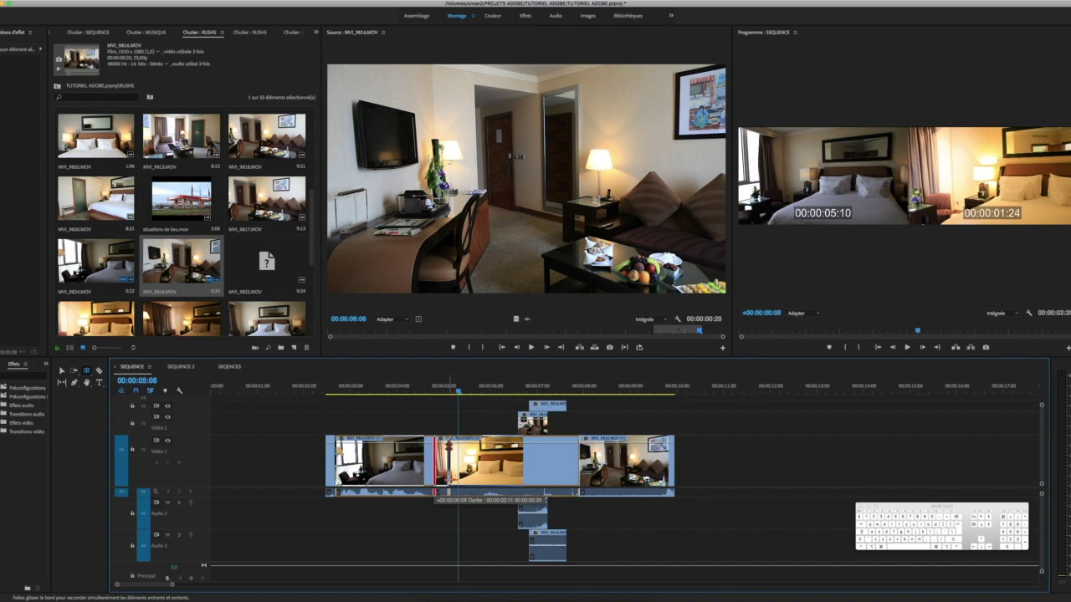
{"action": "left_click_drag", "start_coordinate": [449, 446], "coordinate": [396, 445]}
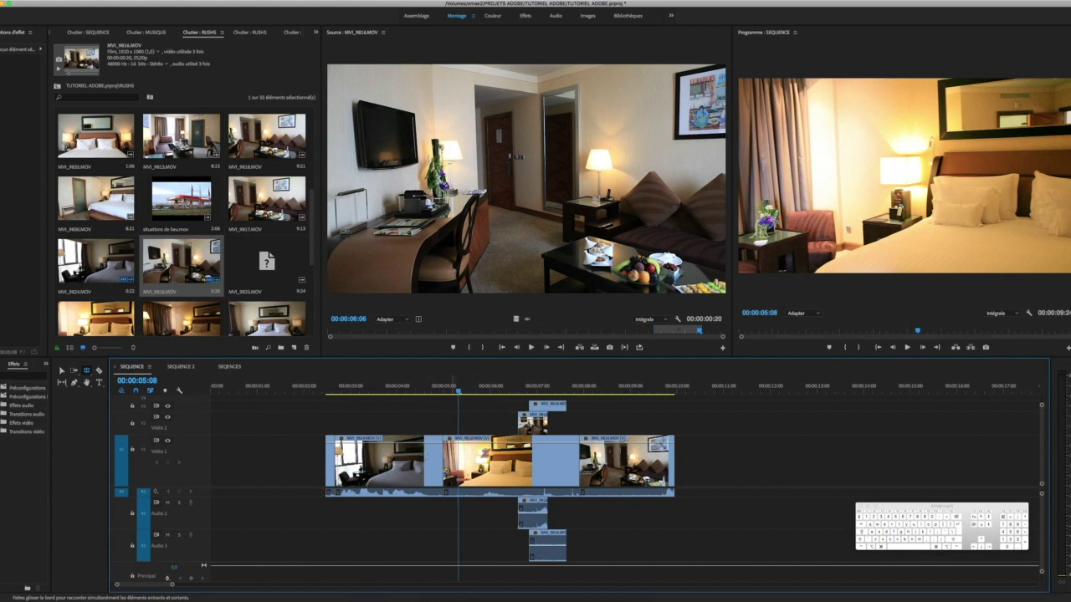
{"action": "left_click_drag", "start_coordinate": [439, 449], "coordinate": [421, 452]}
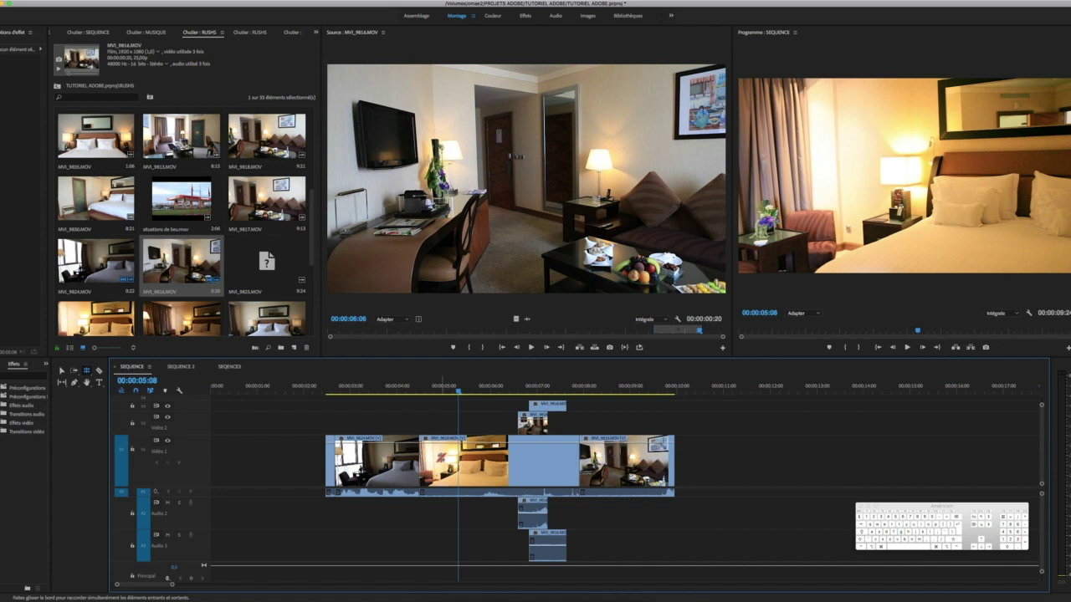
{"action": "left_click_drag", "start_coordinate": [416, 447], "coordinate": [441, 452]}
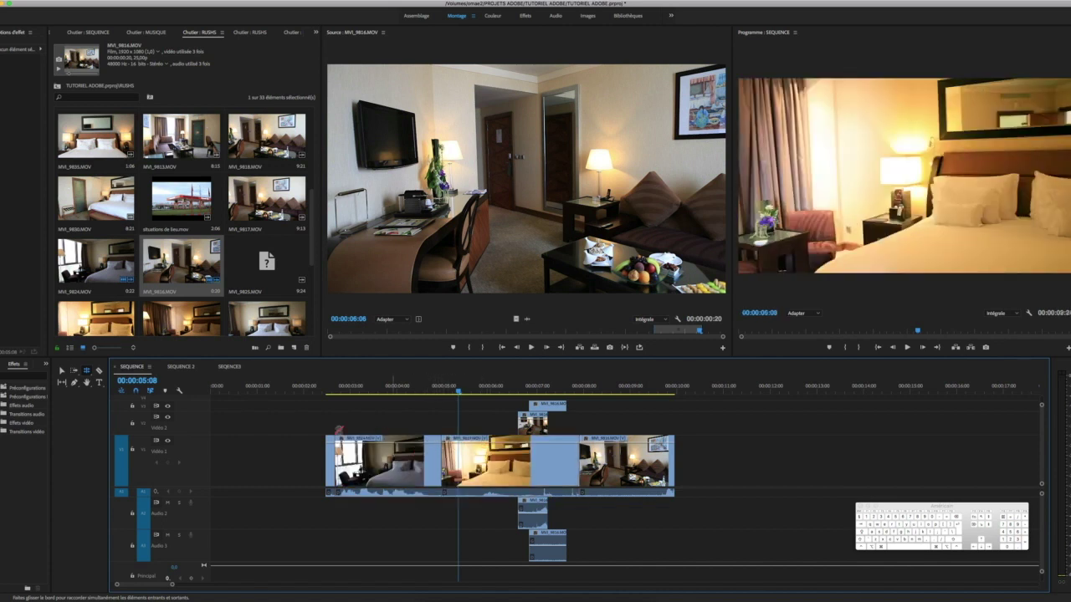
Try the Rate Stretch tool on the edge between the dark bedroom and warm bedroom clips
{"action": "left_click", "coordinate": [75, 371]}
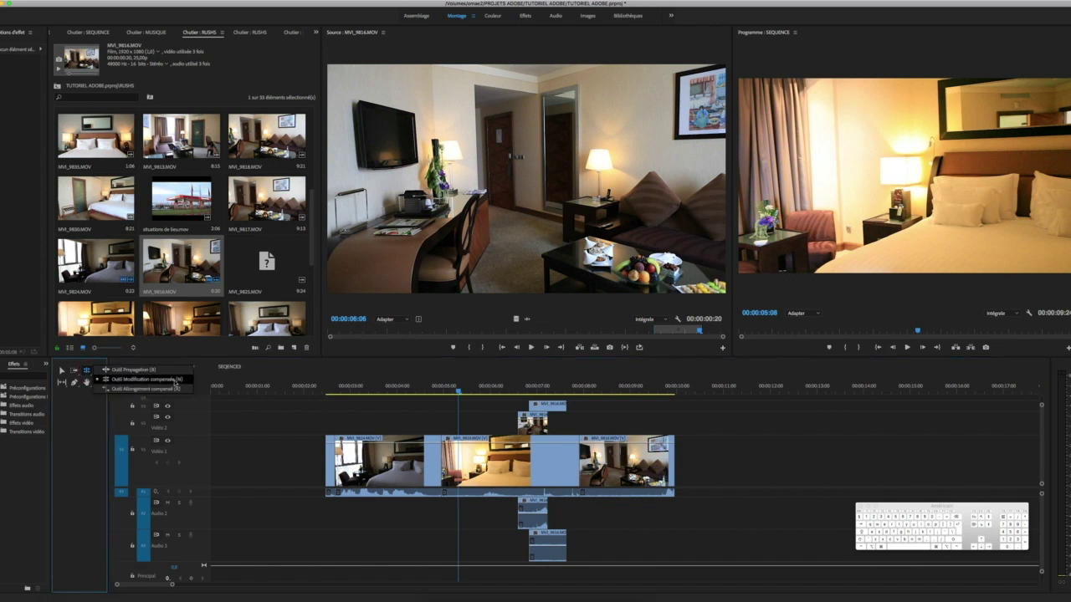
{"action": "left_click", "coordinate": [124, 390]}
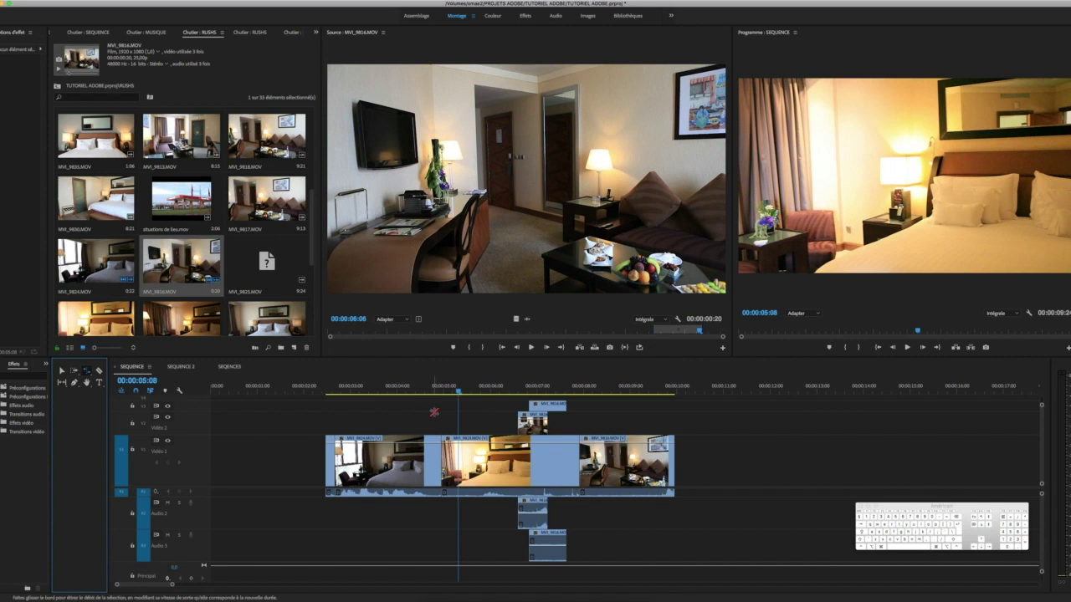
{"action": "mouse_move", "coordinate": [439, 452]}
{"action": "left_mouse_down"}
{"action": "mouse_move", "coordinate": [391, 454]}
{"action": "mouse_move", "coordinate": [441, 452]}
{"action": "left_mouse_up"}
Split the dark bedroom clip at about 3.7 seconds and the warm bedroom clip at about 6 seconds with the Razor tool
{"action": "left_click", "coordinate": [98, 371]}
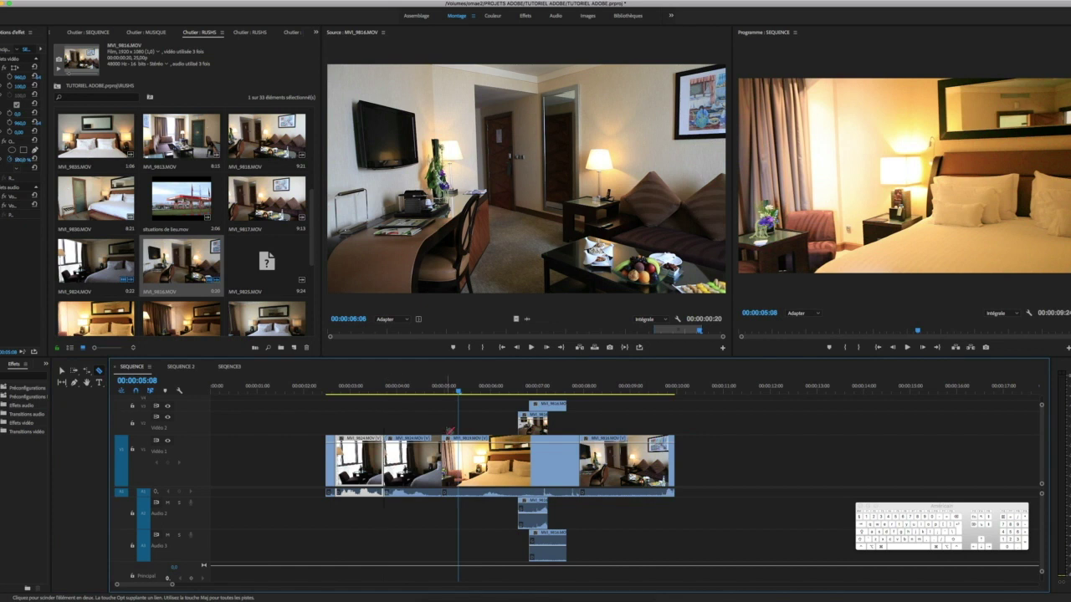
{"action": "left_click", "coordinate": [491, 452]}
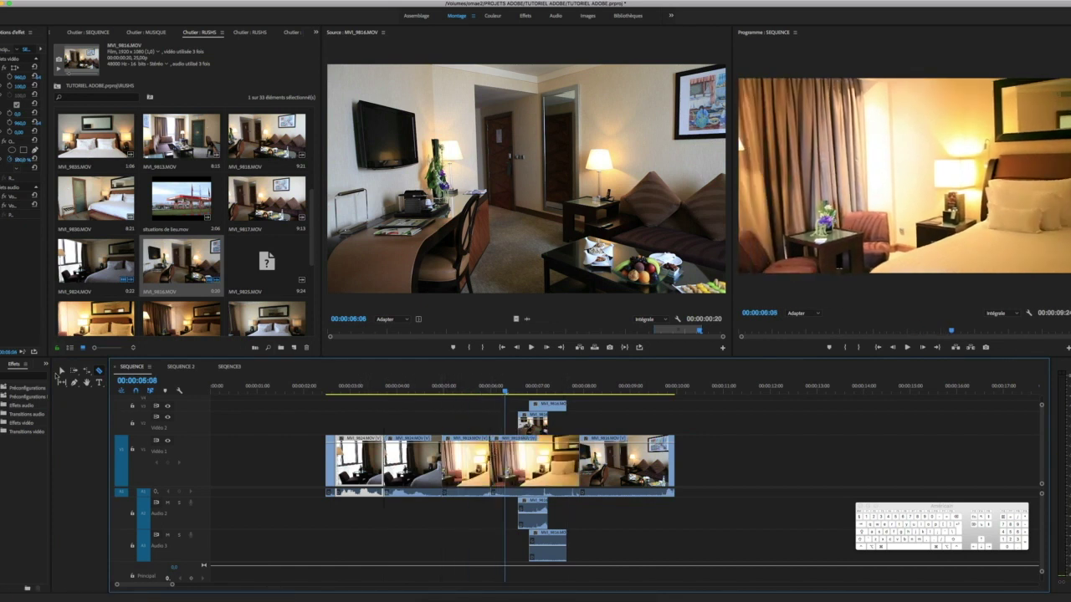
{"action": "left_click", "coordinate": [61, 371]}
{"action": "left_click", "coordinate": [99, 370]}
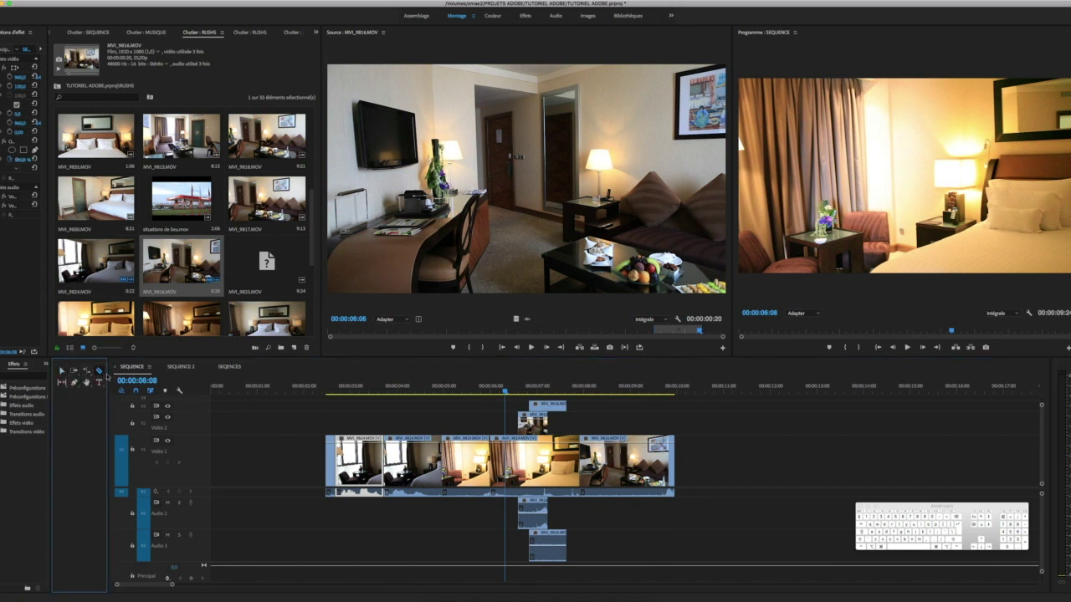
Scrub back through the split Video 1 clips, leaving the playhead at 00:00:03:06
{"action": "left_click", "coordinate": [502, 389]}
{"action": "left_click_drag", "start_coordinate": [502, 390], "coordinate": [457, 390]}
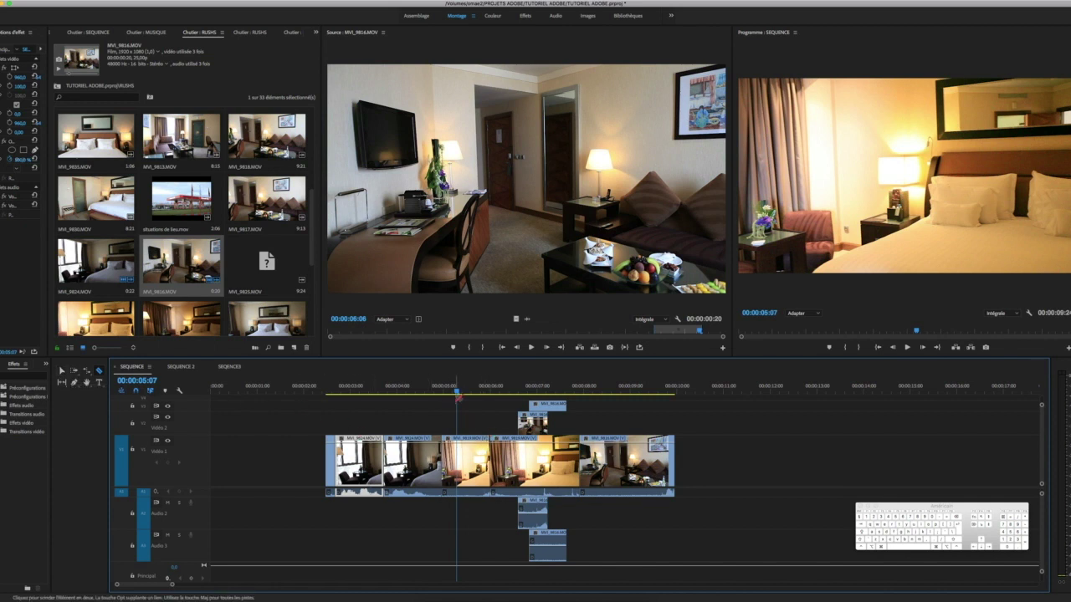
{"action": "left_click_drag", "start_coordinate": [457, 394], "coordinate": [468, 394]}
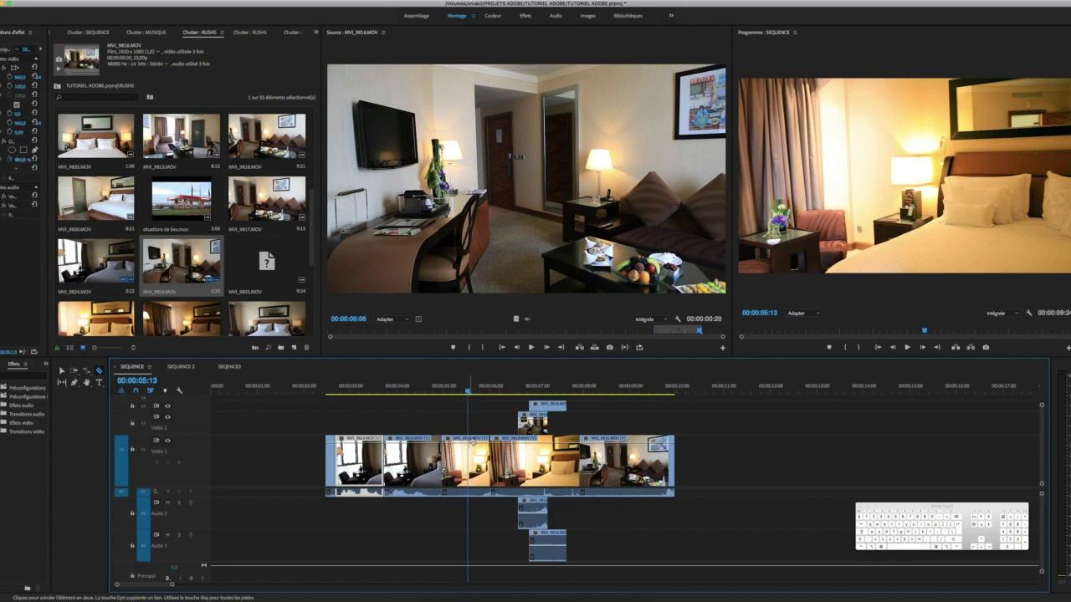
{"action": "left_click_drag", "start_coordinate": [471, 392], "coordinate": [362, 391]}
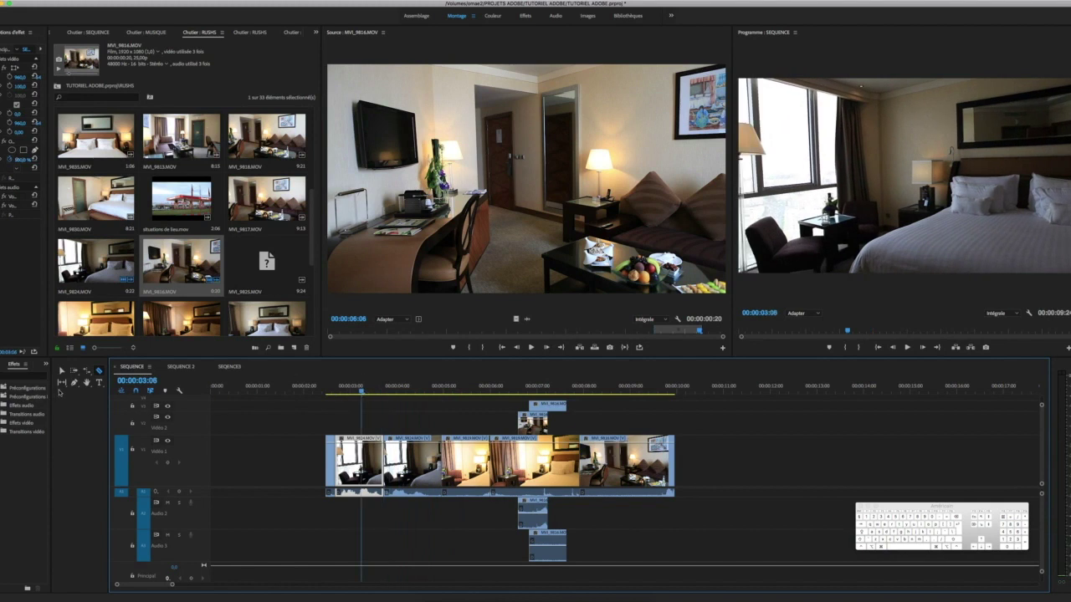
Slip the footage inside the first dark bedroom segment back and forth in several passes with the Slip tool
{"action": "left_click", "coordinate": [67, 387]}
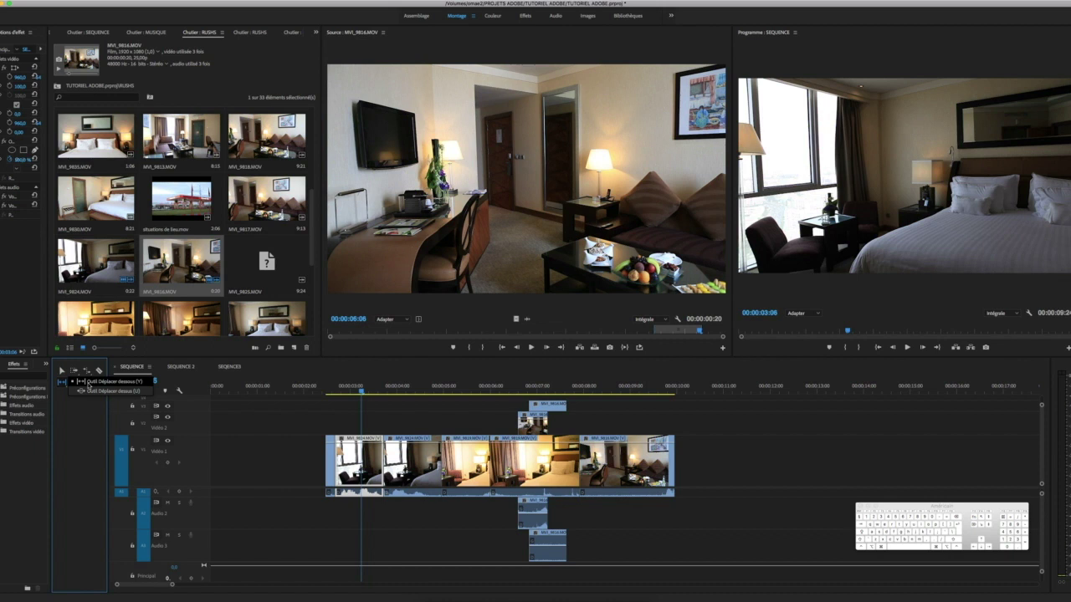
{"action": "left_click", "coordinate": [88, 382]}
{"action": "left_click_drag", "start_coordinate": [386, 456], "coordinate": [338, 452]}
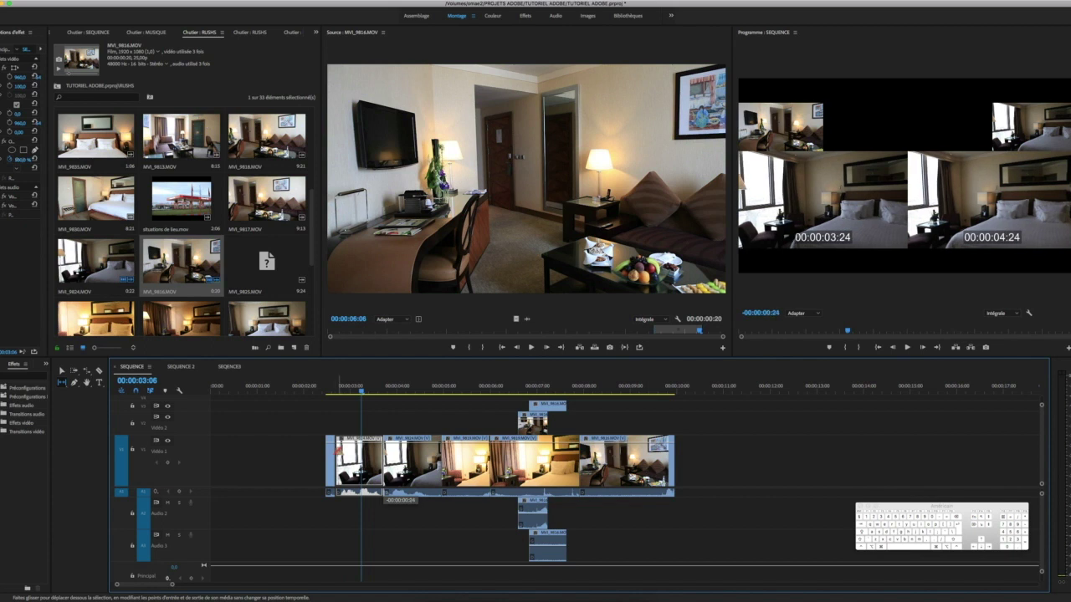
{"action": "left_click_drag", "start_coordinate": [338, 452], "coordinate": [387, 451]}
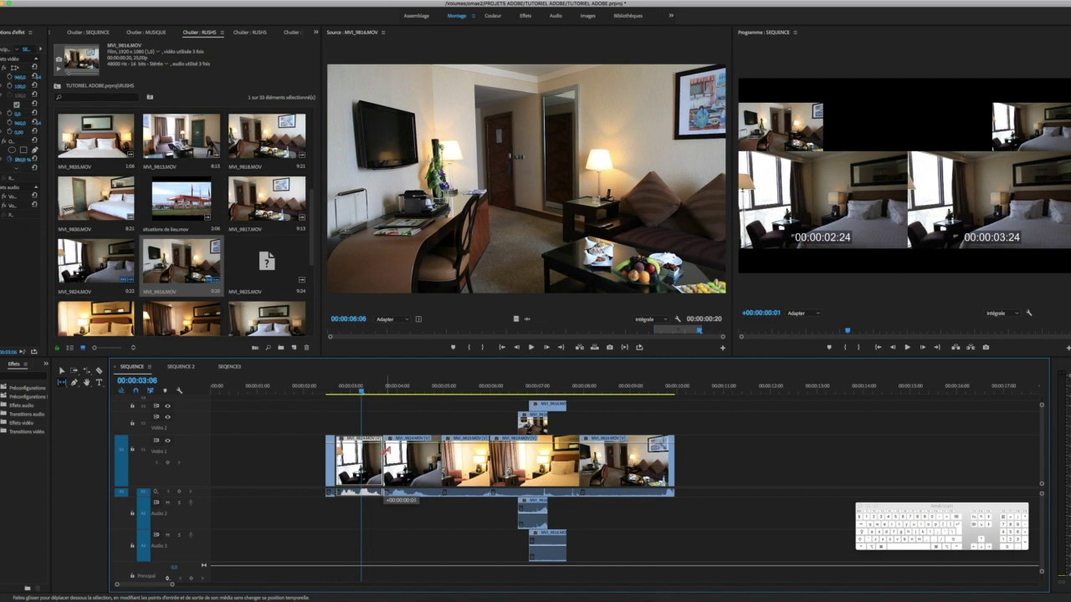
{"action": "left_click_drag", "start_coordinate": [386, 451], "coordinate": [386, 451]}
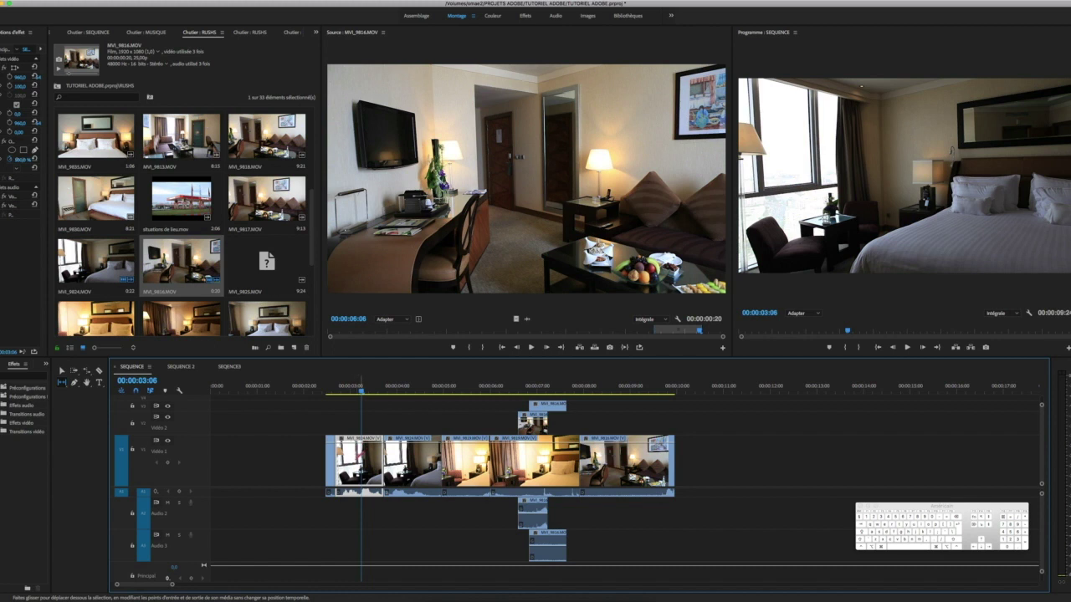
{"action": "left_click_drag", "start_coordinate": [348, 458], "coordinate": [351, 456]}
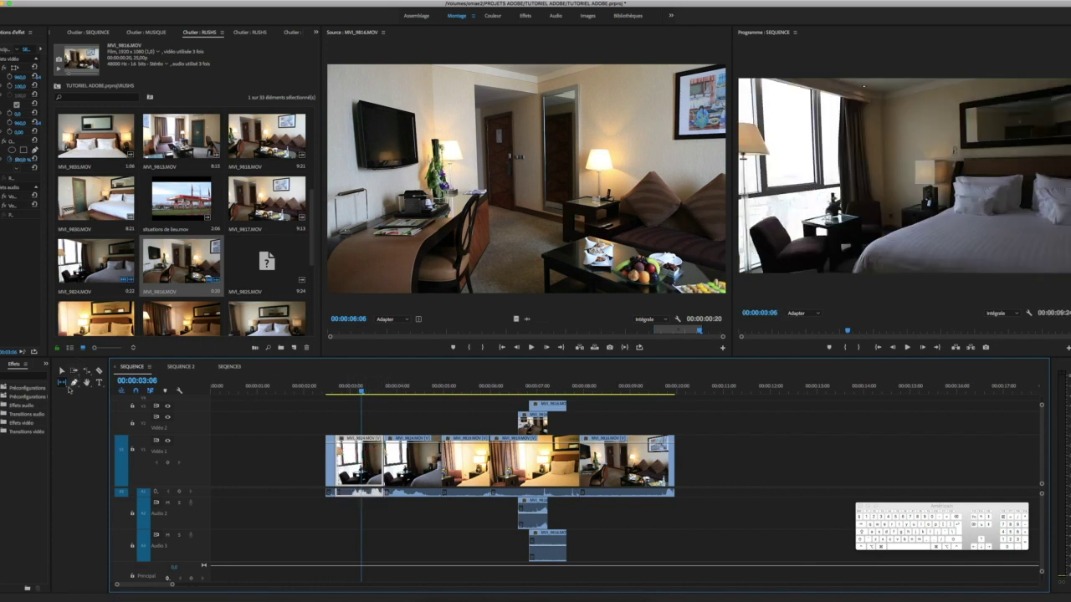
Slide the second dark bedroom segment between its neighbours in several passes, leaving it about 0.1 seconds later on Video 1
{"action": "left_click", "coordinate": [66, 387]}
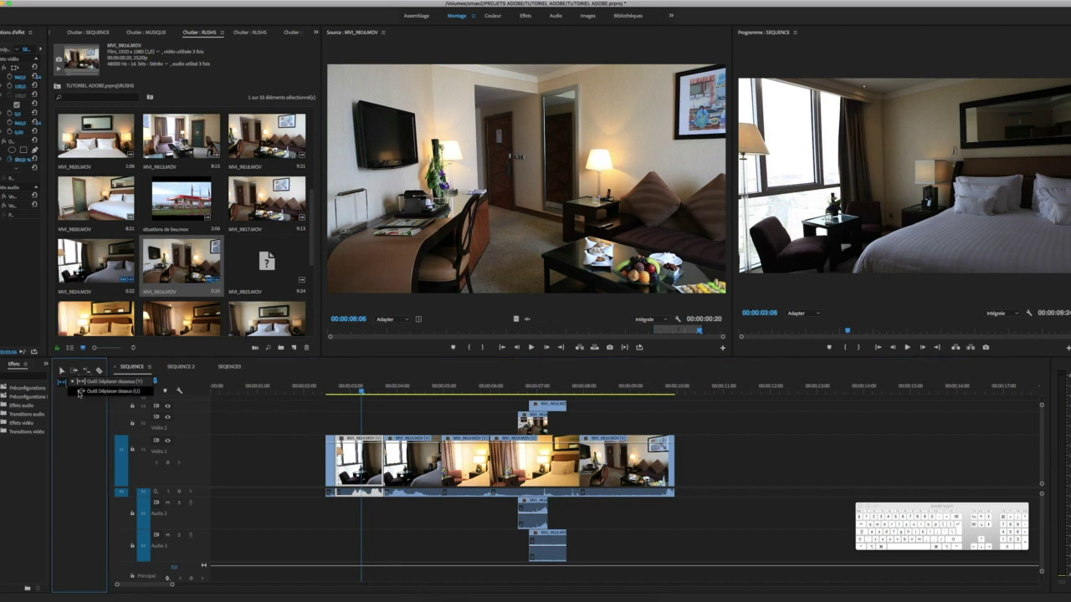
{"action": "left_click", "coordinate": [80, 391]}
{"action": "mouse_move", "coordinate": [402, 465]}
{"action": "left_mouse_down"}
{"action": "mouse_move", "coordinate": [433, 465]}
{"action": "mouse_move", "coordinate": [402, 465]}
{"action": "left_mouse_up"}
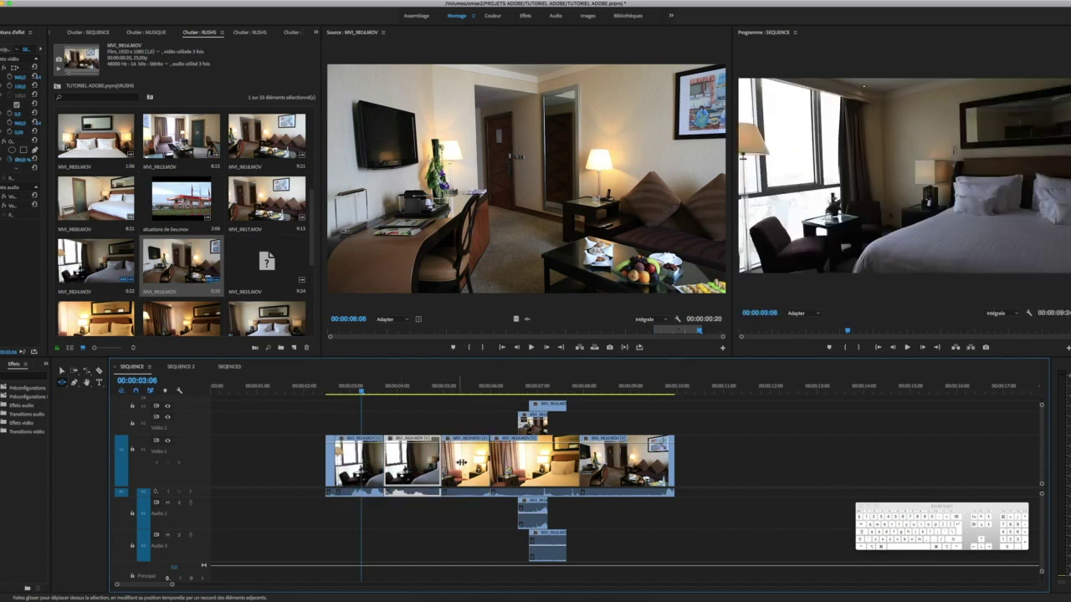
{"action": "left_click_drag", "start_coordinate": [412, 460], "coordinate": [423, 459]}
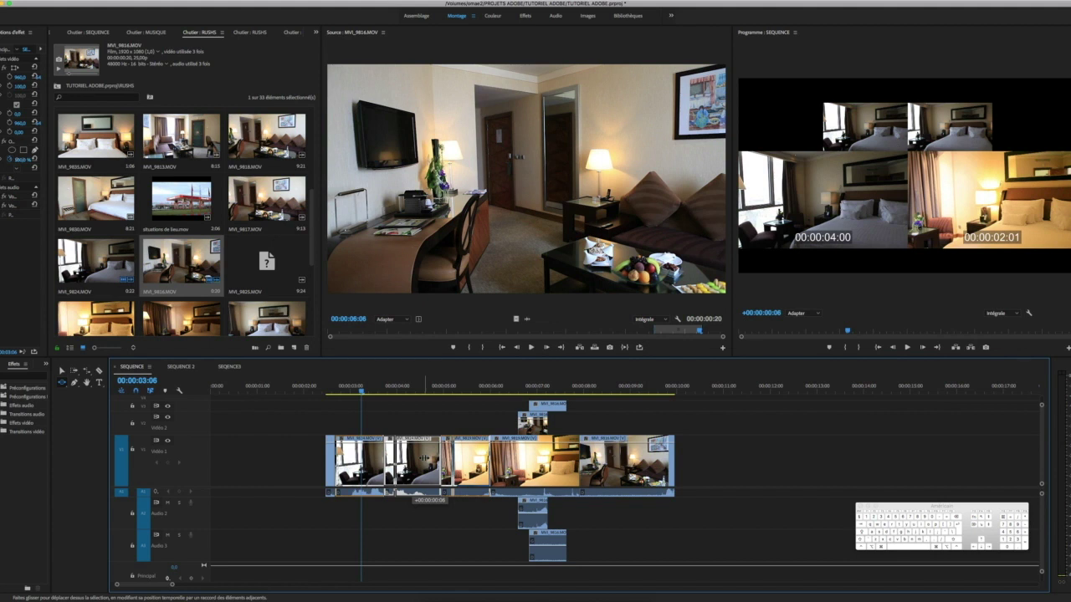
{"action": "left_click_drag", "start_coordinate": [424, 460], "coordinate": [424, 460]}
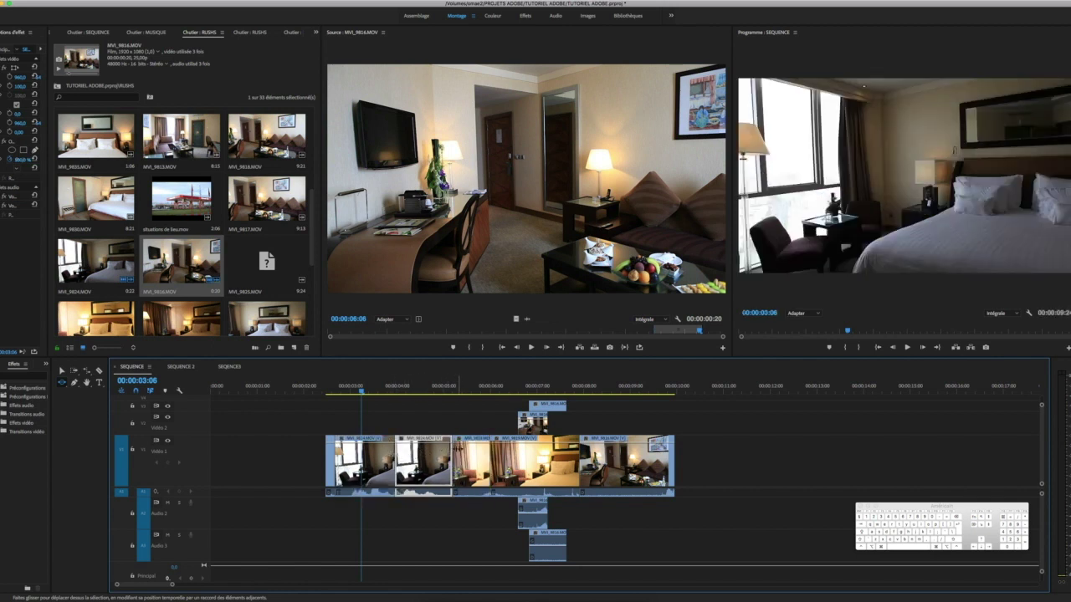
{"action": "left_click_drag", "start_coordinate": [443, 460], "coordinate": [556, 465]}
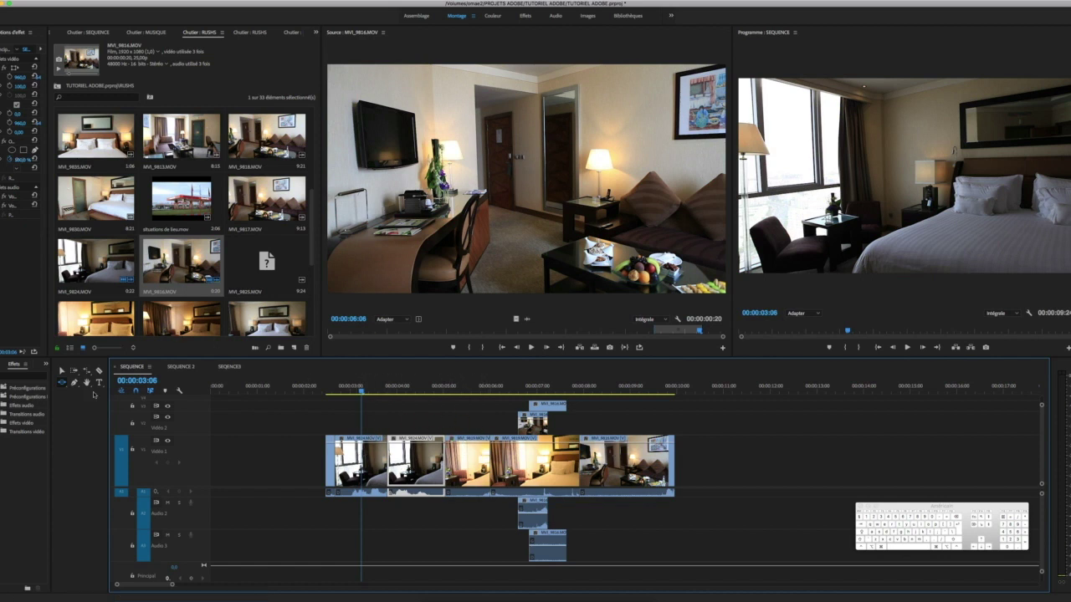
Add opacity keyframes to both dark bedroom segments with the Pen tool, moving the playhead to 00:00:02:12 in between
{"action": "left_click", "coordinate": [74, 383]}
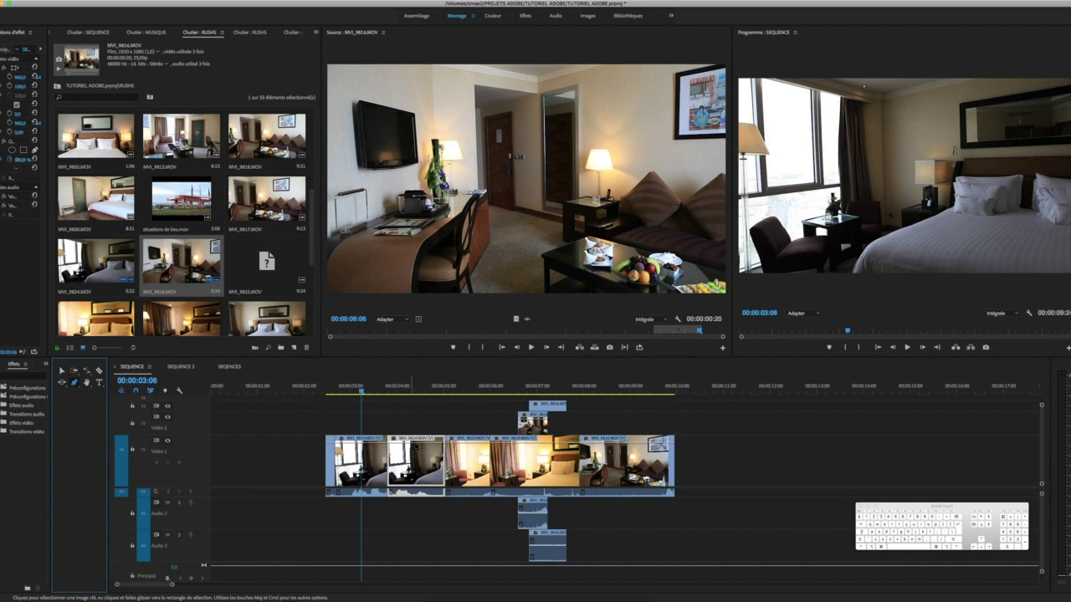
{"action": "left_click", "coordinate": [419, 460]}
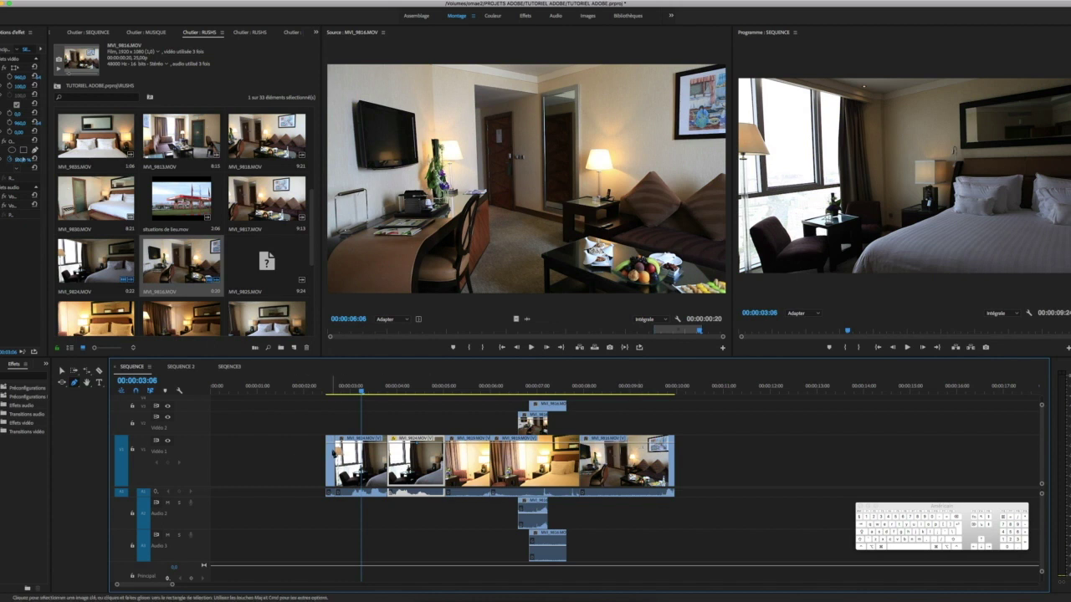
{"action": "left_click_drag", "start_coordinate": [360, 390], "coordinate": [327, 390]}
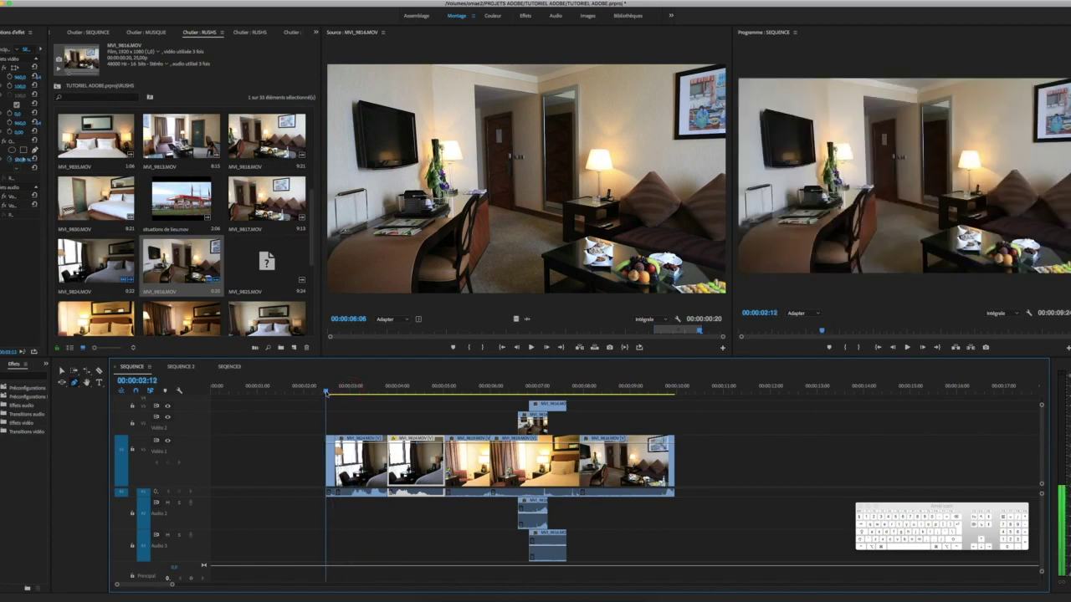
{"action": "left_click", "coordinate": [326, 447]}
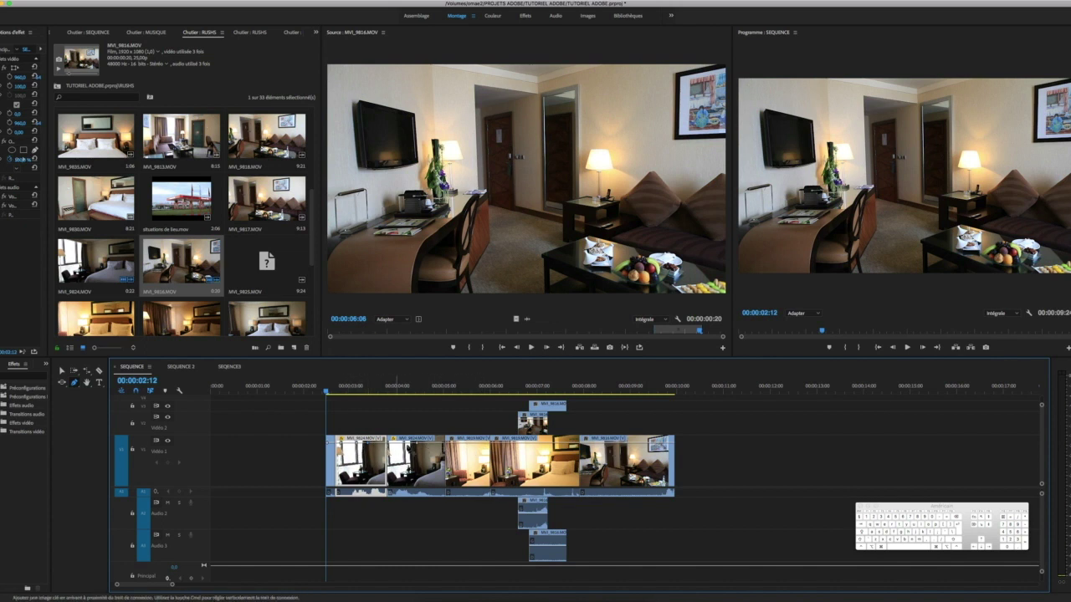
Hide the video keyframes in the timeline display and show them again
{"action": "left_click", "coordinate": [179, 392]}
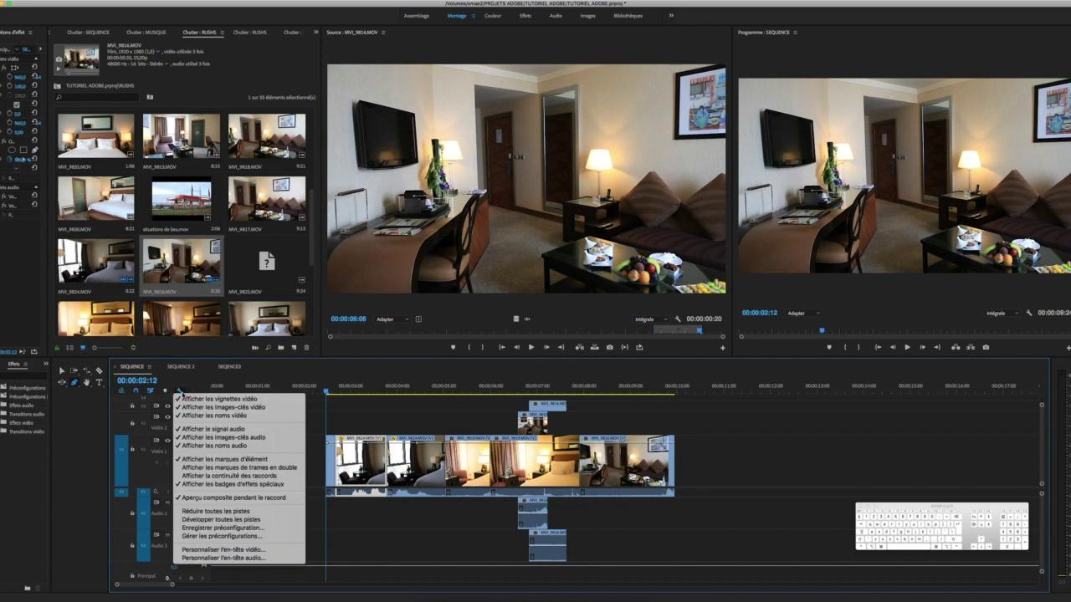
{"action": "left_click", "coordinate": [186, 408]}
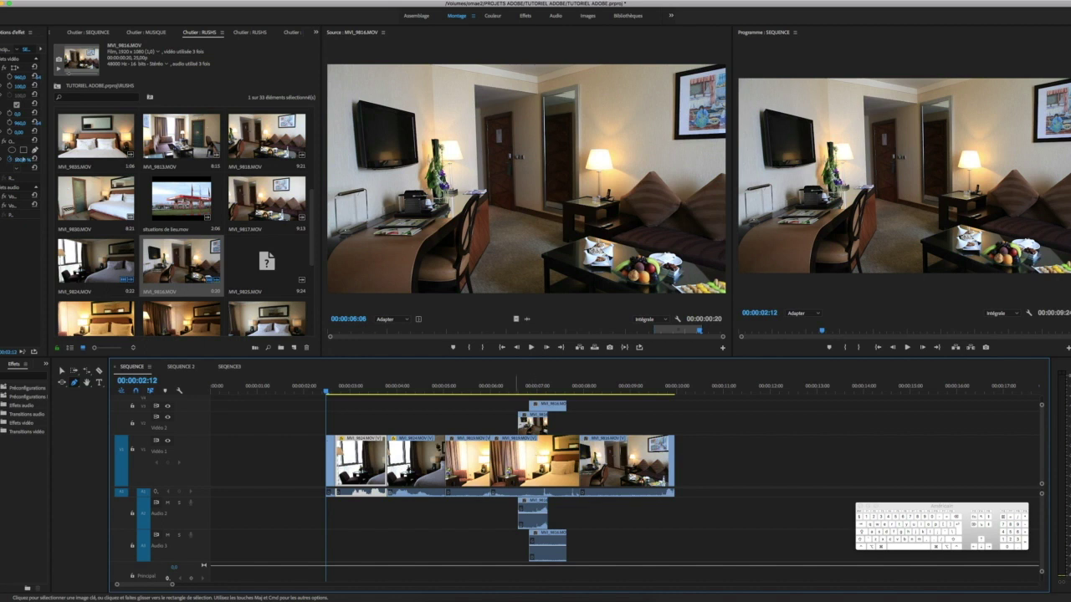
{"action": "left_click", "coordinate": [179, 392]}
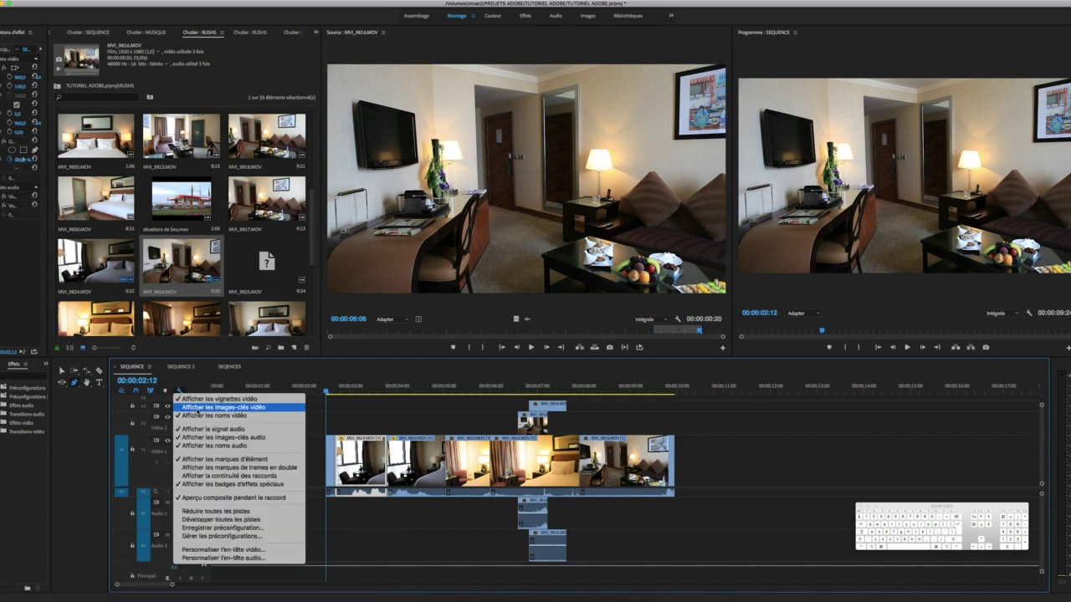
{"action": "left_click", "coordinate": [247, 408]}
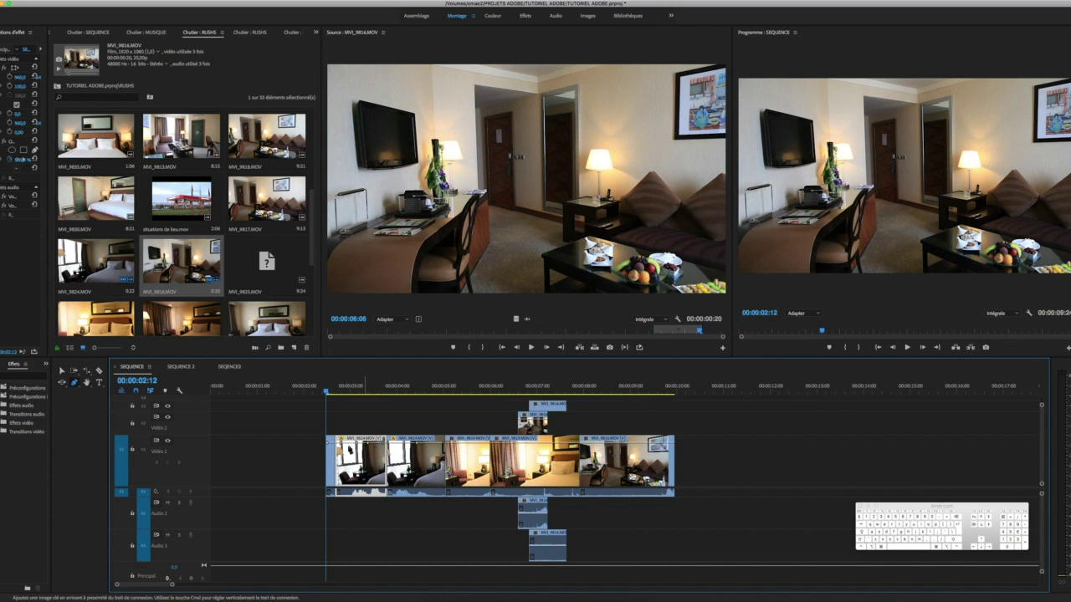
Lower the opacity of the narrow first Video 1 clip to zero and reshape the first dark bedroom segment's opacity line
{"action": "left_click_drag", "start_coordinate": [329, 446], "coordinate": [336, 492]}
{"action": "left_click_drag", "start_coordinate": [345, 450], "coordinate": [374, 458]}
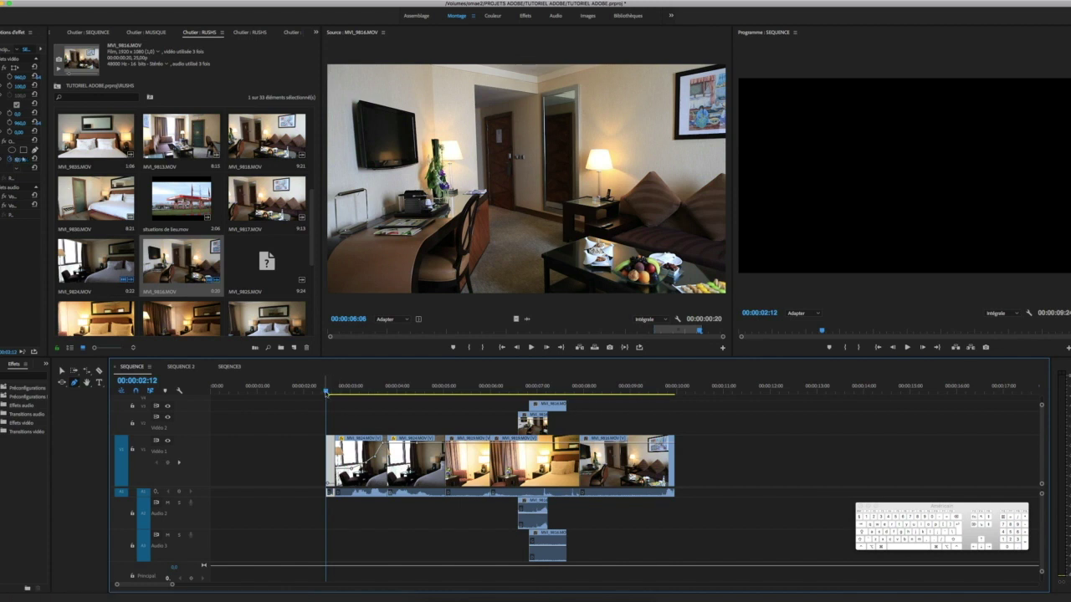
Preview the opening fade and add opacity keyframes with the Pen tool to fade out the last living room clip on Video 1
{"action": "key", "text": "space"}
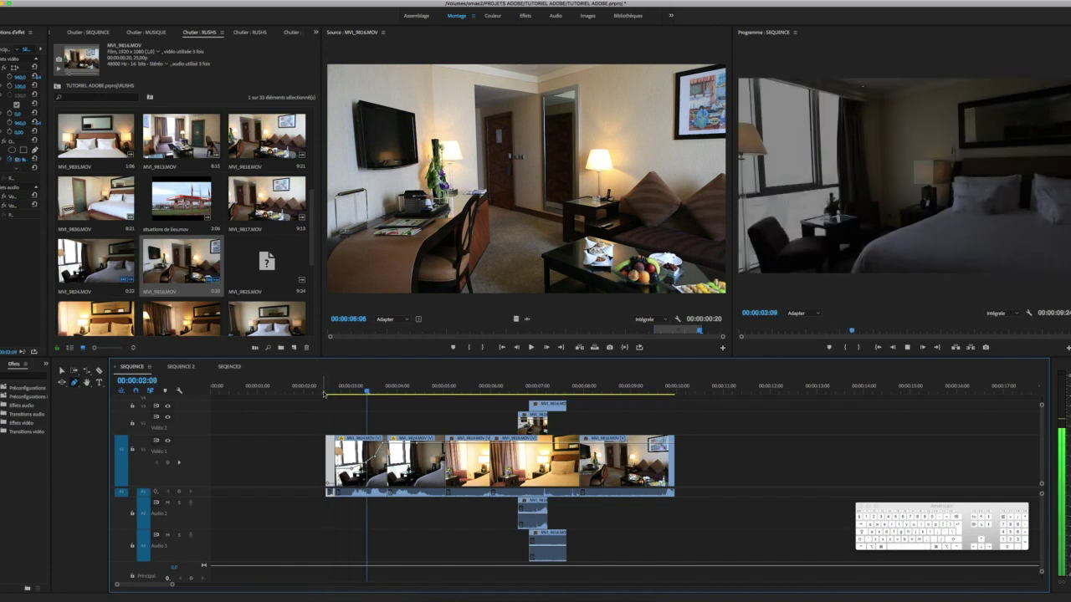
{"action": "key", "text": "space"}
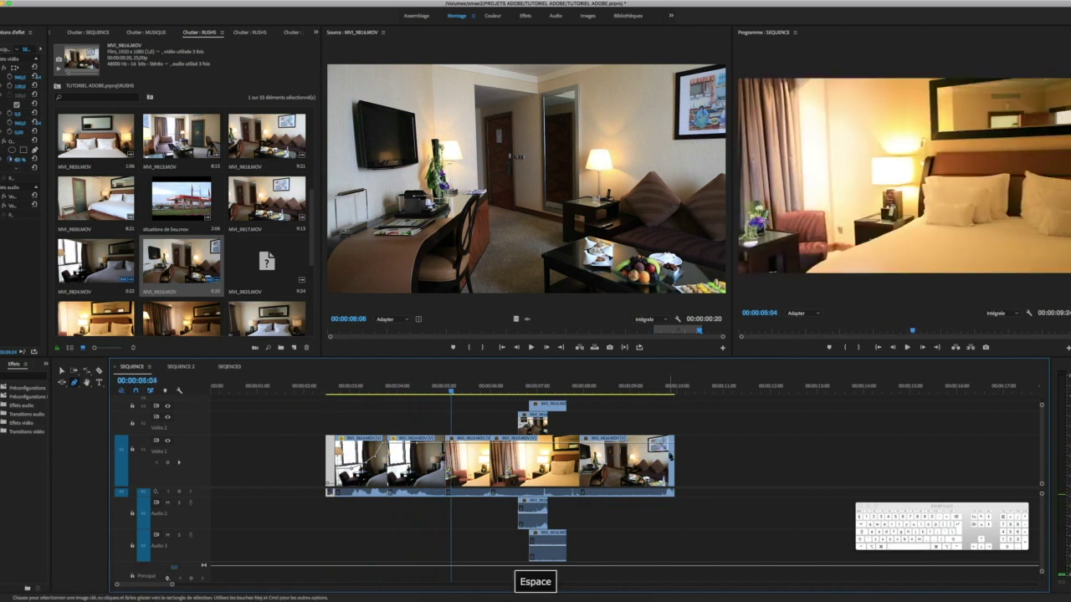
{"action": "left_click", "coordinate": [666, 446]}
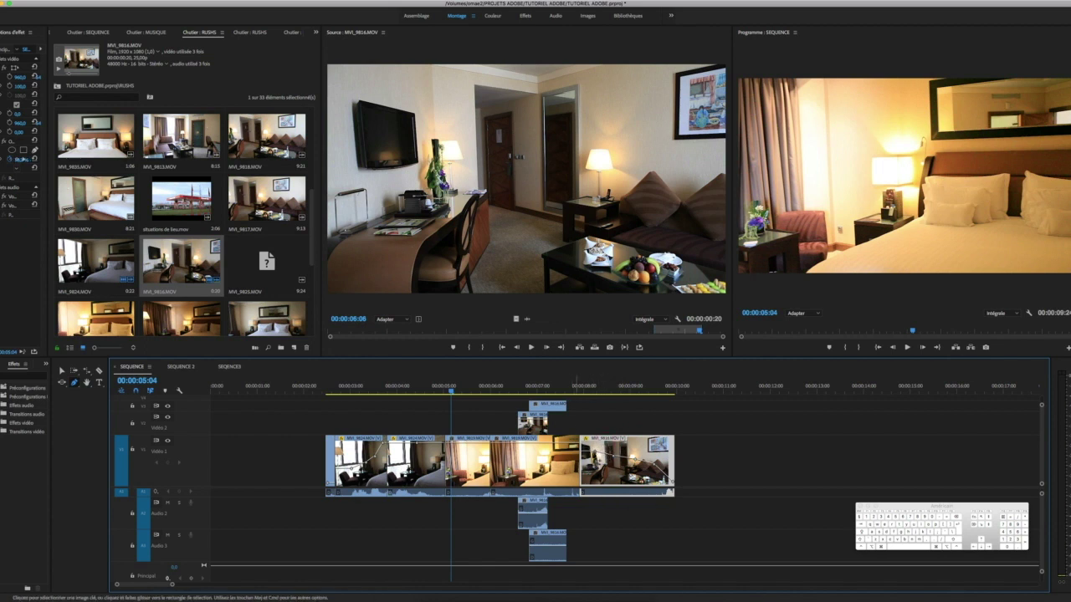
{"action": "left_click_drag", "start_coordinate": [594, 453], "coordinate": [585, 445]}
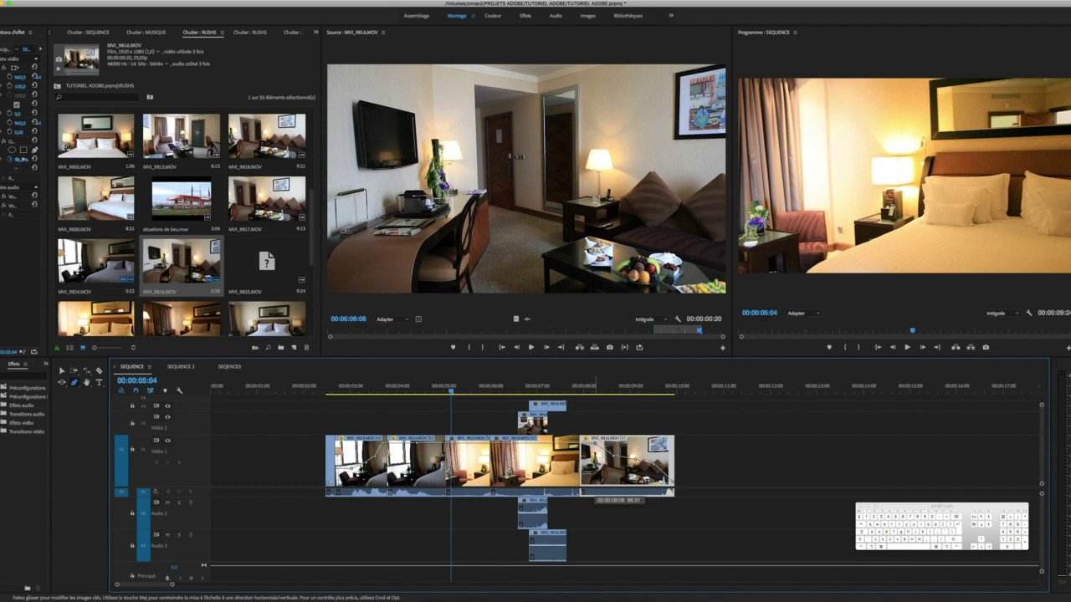
Play back the closing living room clip and the dark bedroom segments to check their opacity fades
{"action": "left_click", "coordinate": [575, 388]}
{"action": "key", "text": "space"}
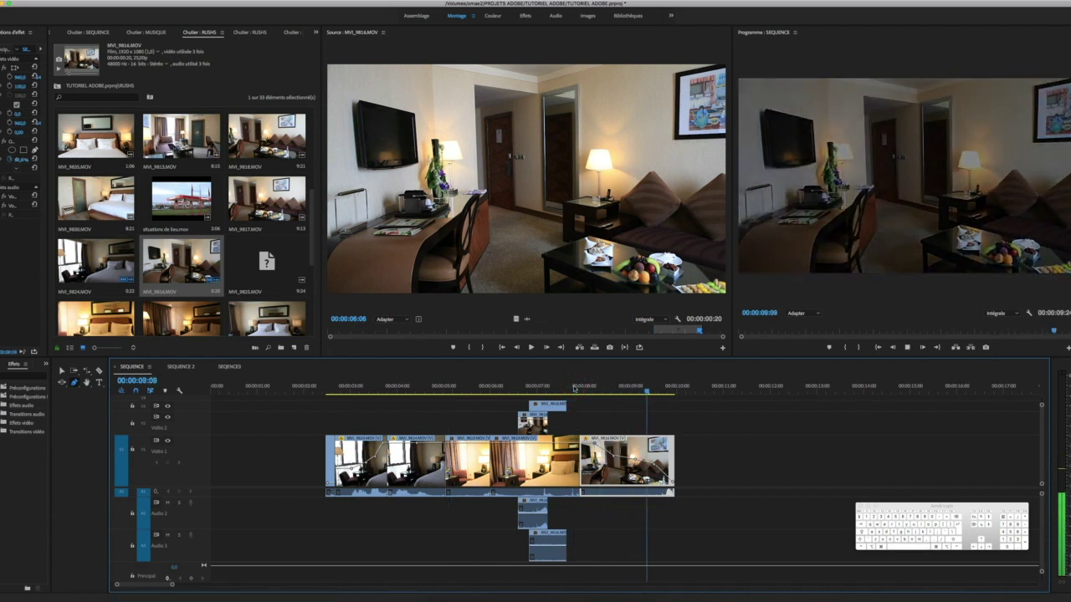
{"action": "key", "text": "space"}
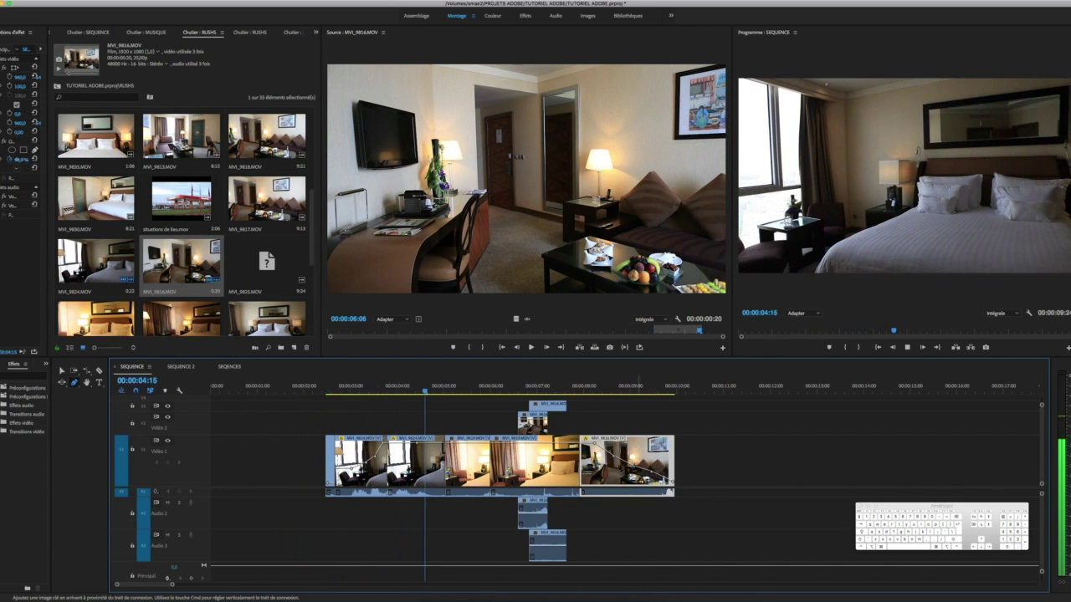
{"action": "key", "text": "space"}
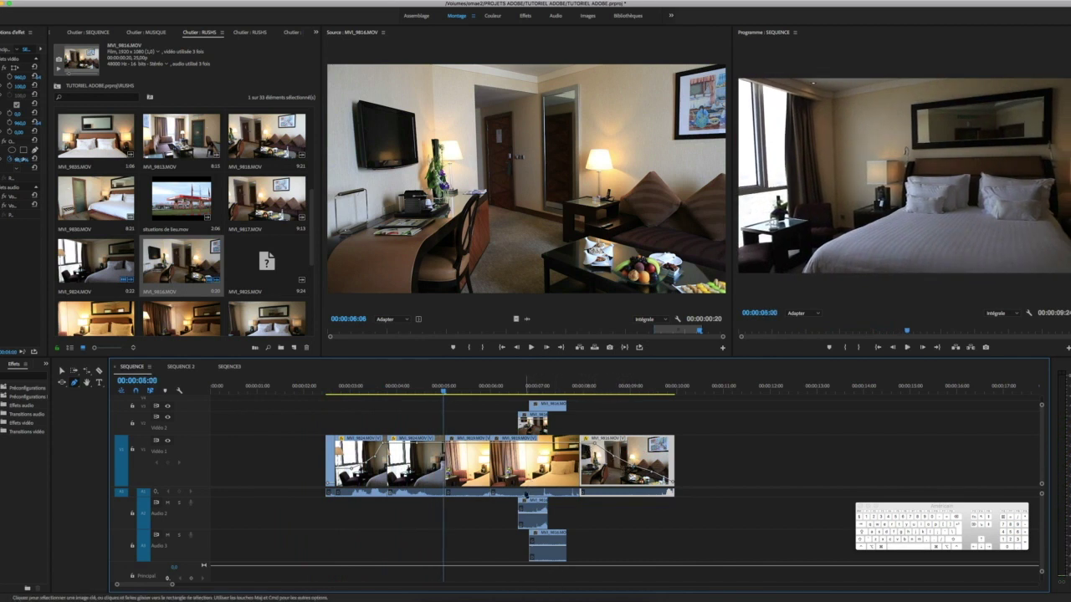
Select the longer warm-lit bedroom clip on Video 1 and enlarge the Audio 1 track so the waveforms are readable
{"action": "left_click", "coordinate": [526, 496]}
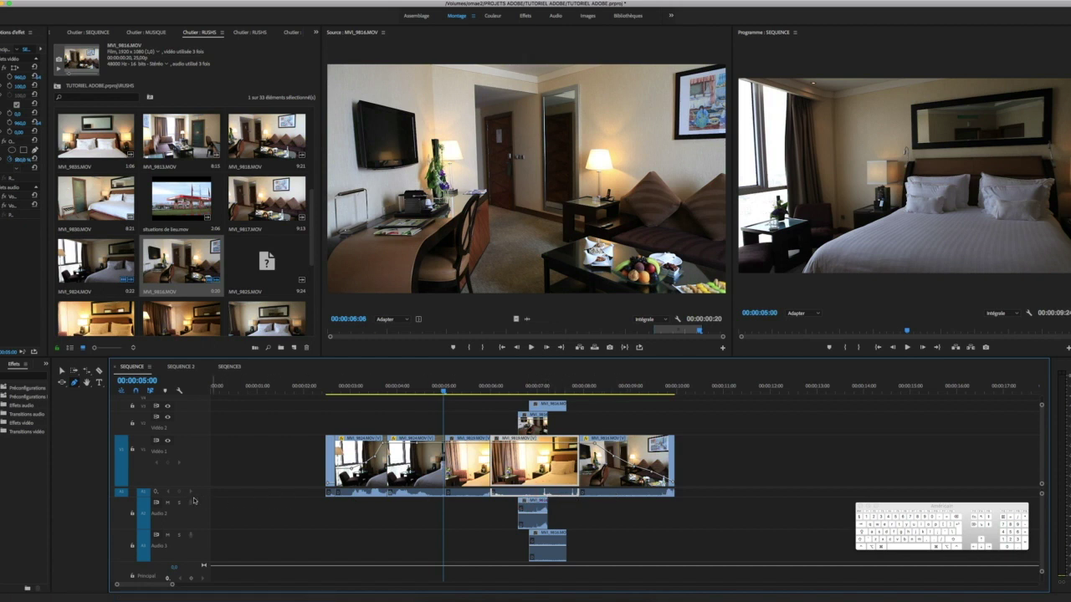
{"action": "left_click_drag", "start_coordinate": [202, 496], "coordinate": [201, 524]}
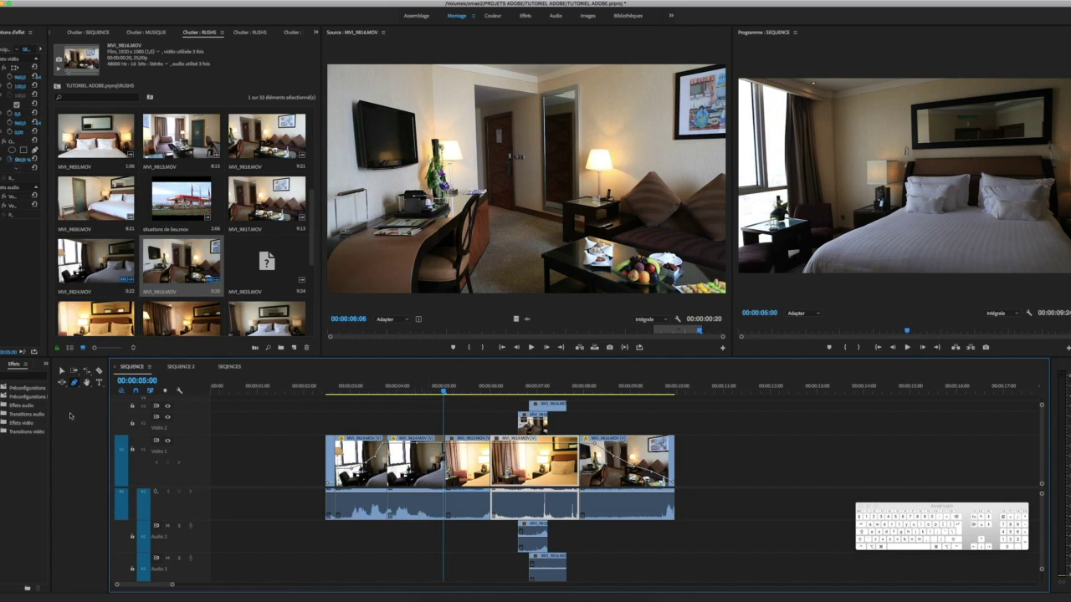
Move along the timeline with the Hand tool at different zoom levels, past the markers and back to the edited clips
{"action": "left_click", "coordinate": [87, 382]}
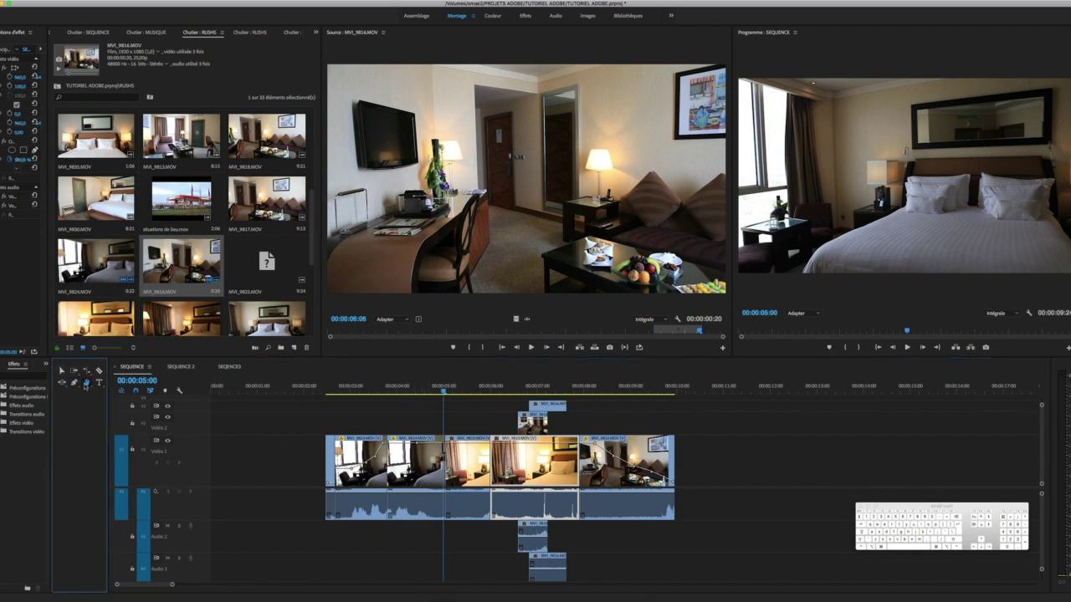
{"action": "left_click_drag", "start_coordinate": [463, 460], "coordinate": [210, 470]}
{"action": "mouse_move", "coordinate": [450, 476]}
{"action": "left_mouse_down"}
{"action": "mouse_move", "coordinate": [778, 475]}
{"action": "mouse_move", "coordinate": [778, 463]}
{"action": "mouse_move", "coordinate": [432, 464]}
{"action": "left_mouse_up"}
{"action": "left_click_drag", "start_coordinate": [767, 452], "coordinate": [1054, 425]}
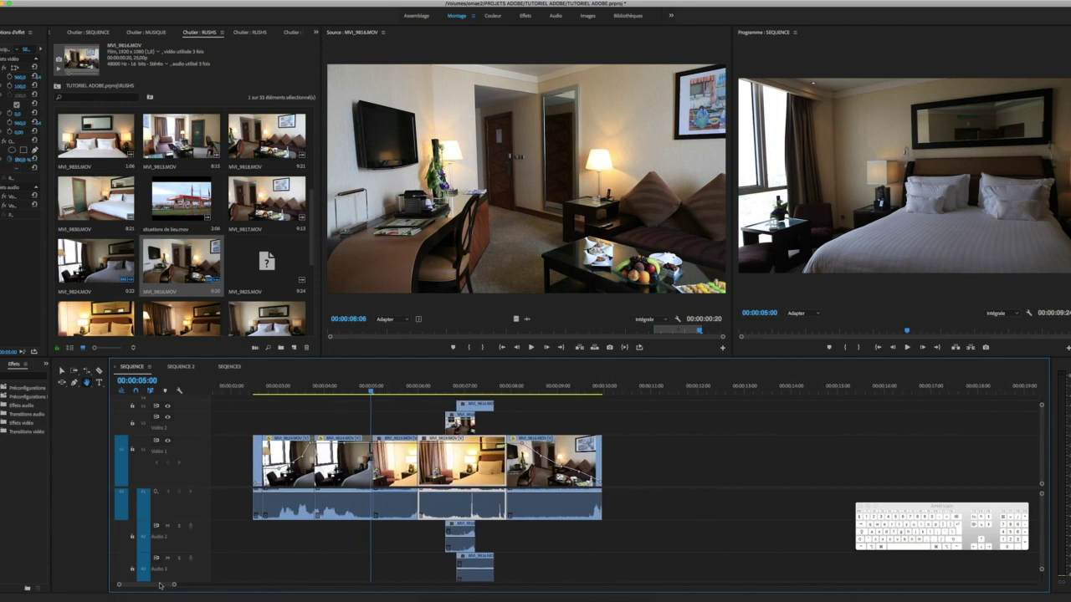
{"action": "left_click_drag", "start_coordinate": [175, 588], "coordinate": [204, 585]}
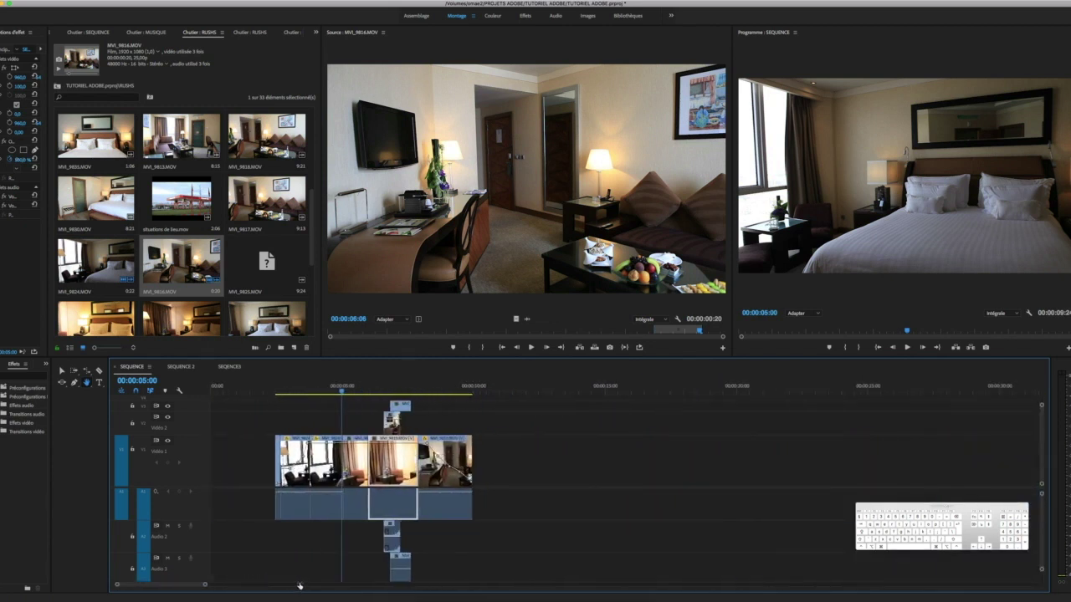
{"action": "scroll", "coordinate": [428, 456], "scroll_direction": "down", "scroll_amount": 5}
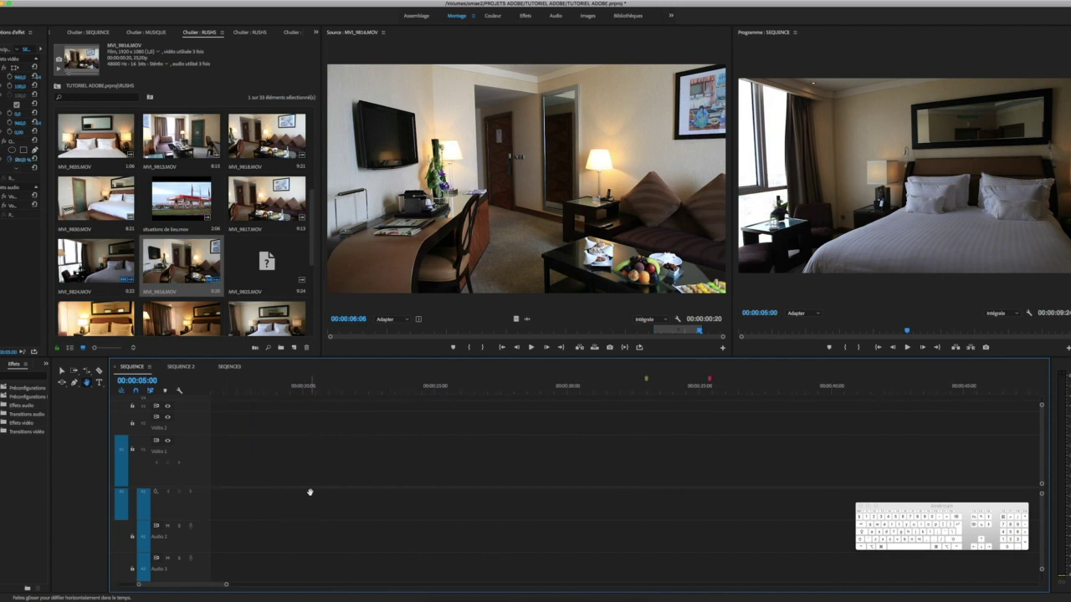
{"action": "left_click_drag", "start_coordinate": [227, 584], "coordinate": [203, 585]}
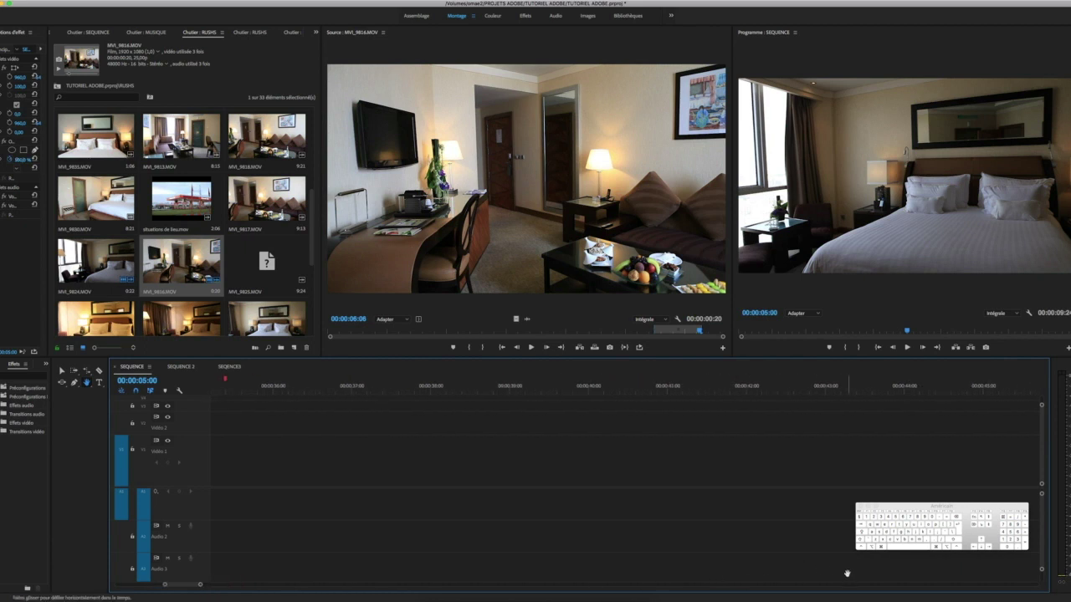
{"action": "left_click_drag", "start_coordinate": [295, 409], "coordinate": [559, 449]}
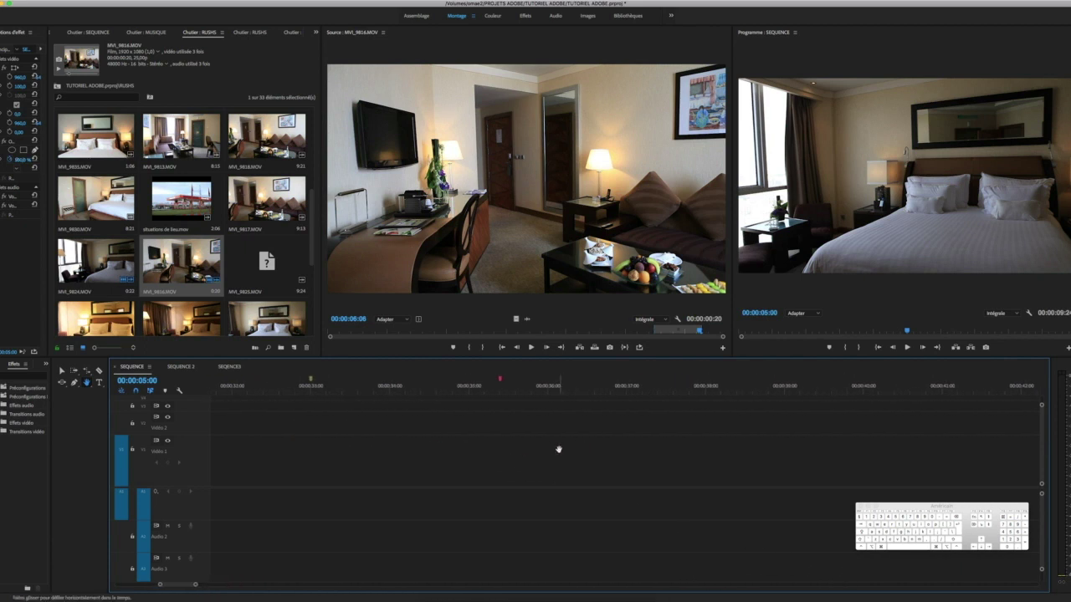
{"action": "left_click_drag", "start_coordinate": [301, 456], "coordinate": [762, 409]}
{"action": "left_click_drag", "start_coordinate": [280, 439], "coordinate": [447, 452]}
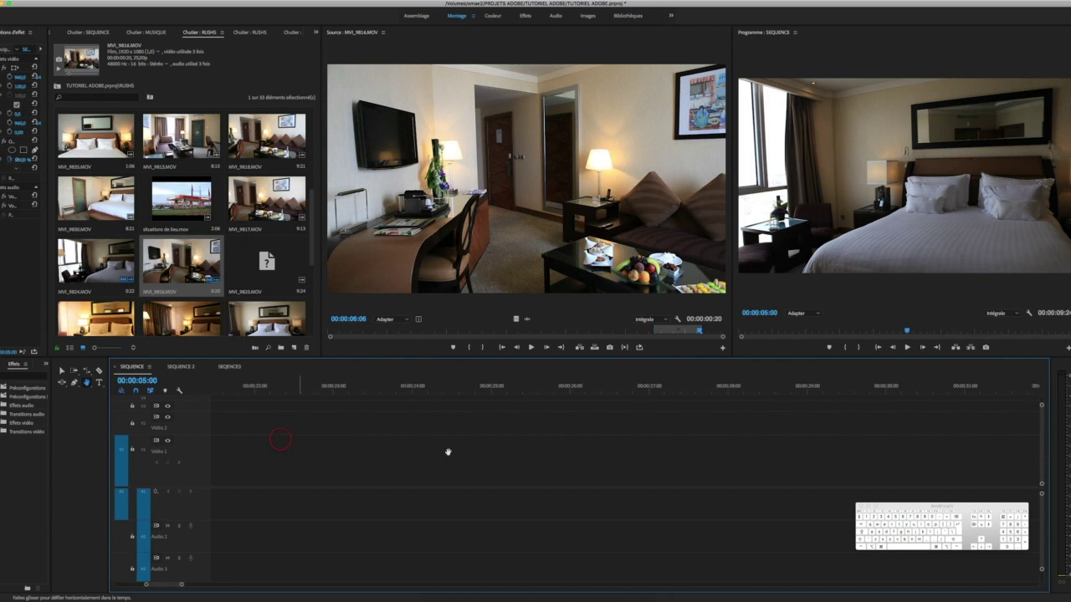
{"action": "left_click_drag", "start_coordinate": [232, 474], "coordinate": [394, 403]}
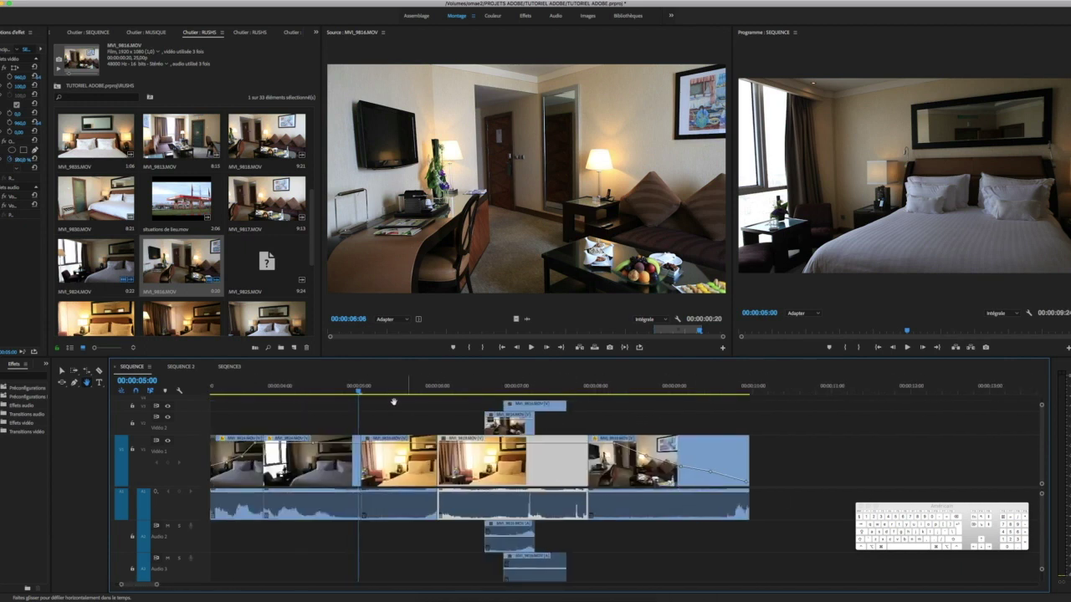
Zoom the timeline out to several minutes and back in until the Video 1 clips fill the middle of the view
{"action": "key", "text": "shift"}
{"action": "scroll", "coordinate": [393, 405], "scroll_direction": "down", "scroll_amount": 8}
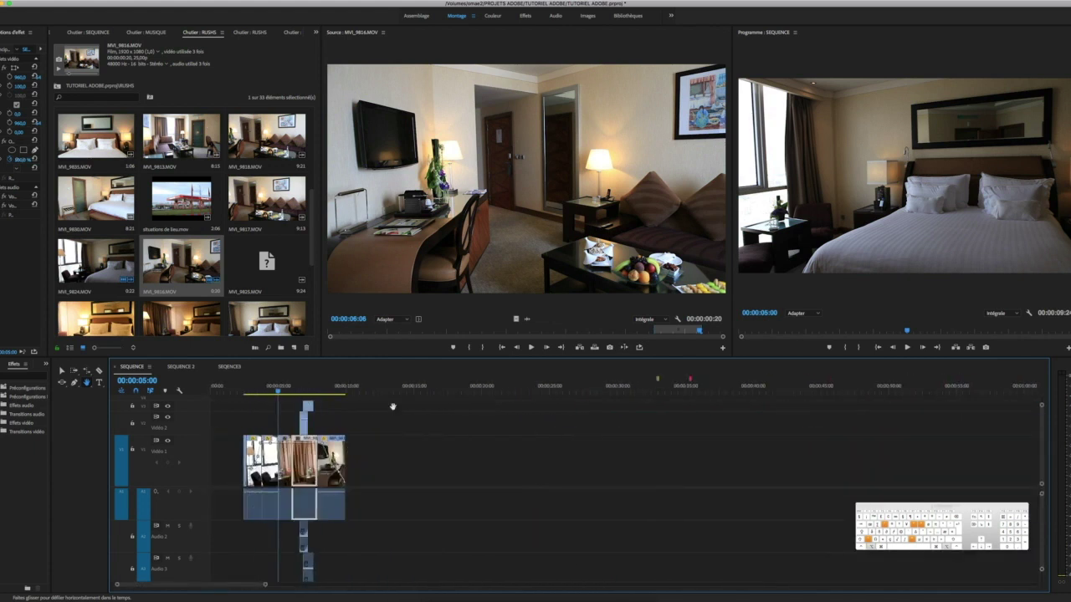
{"action": "scroll", "coordinate": [393, 405], "scroll_direction": "down", "scroll_amount": 10}
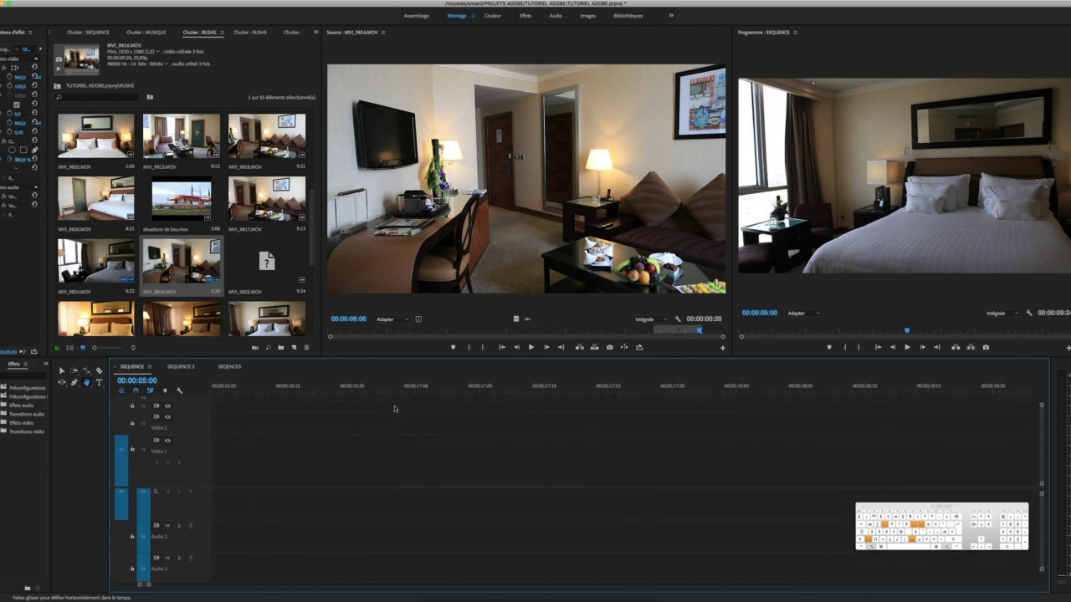
{"action": "scroll", "coordinate": [394, 409], "scroll_direction": "down", "scroll_amount": 10}
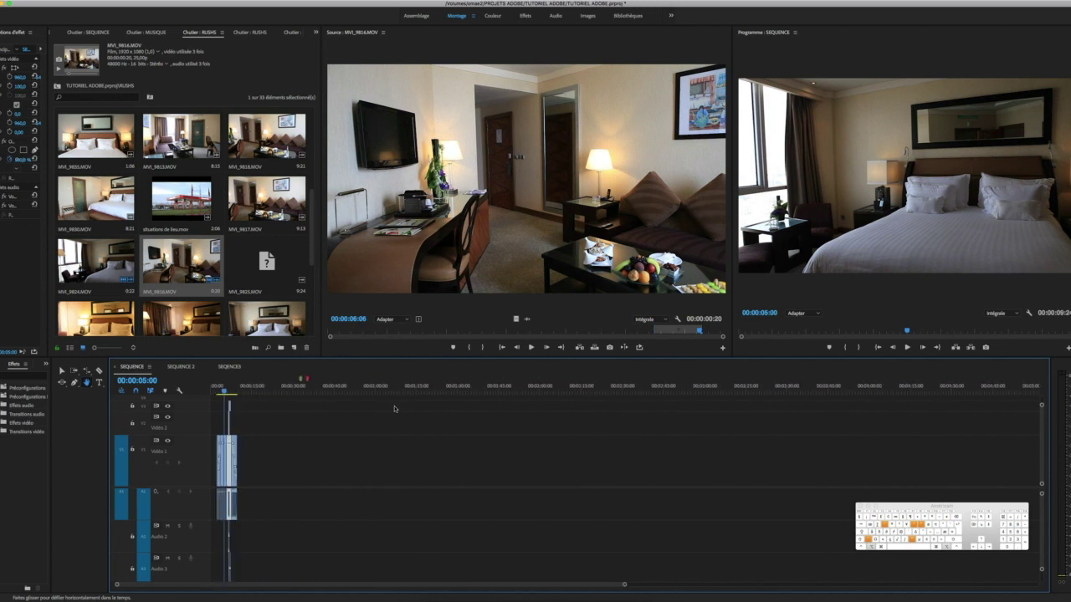
{"action": "scroll", "coordinate": [394, 407], "scroll_direction": "down", "scroll_amount": 4}
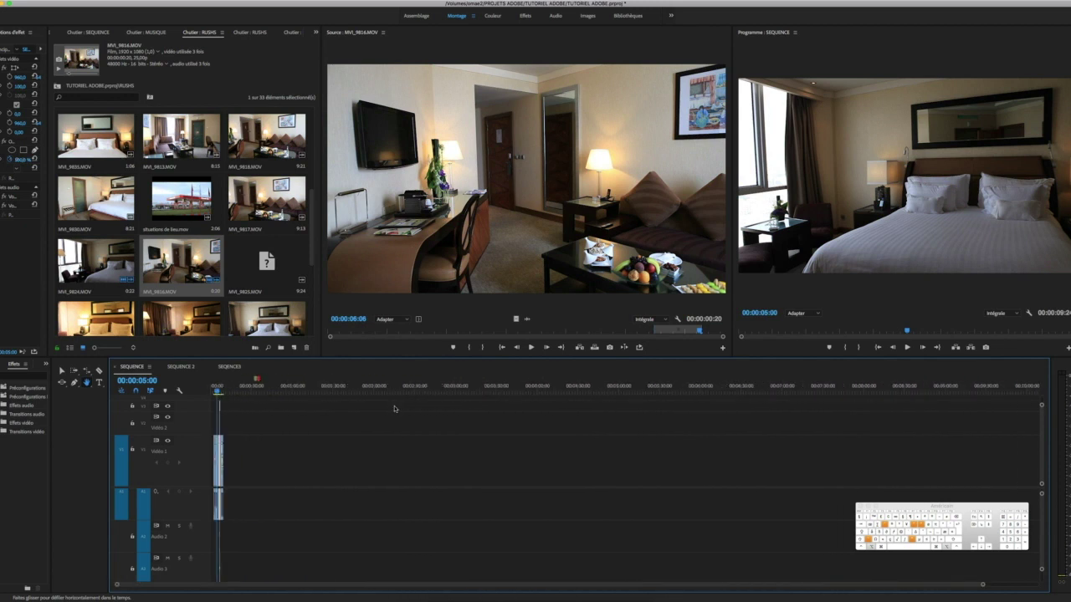
{"action": "scroll", "coordinate": [394, 408], "scroll_direction": "up", "scroll_amount": 2}
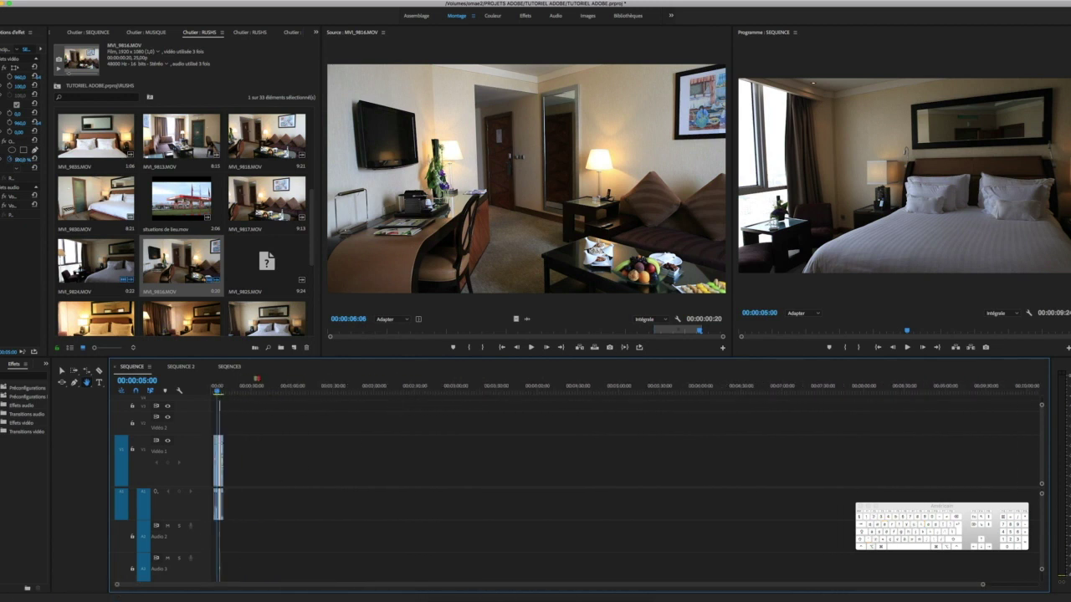
{"action": "left_click_drag", "start_coordinate": [983, 586], "coordinate": [162, 587]}
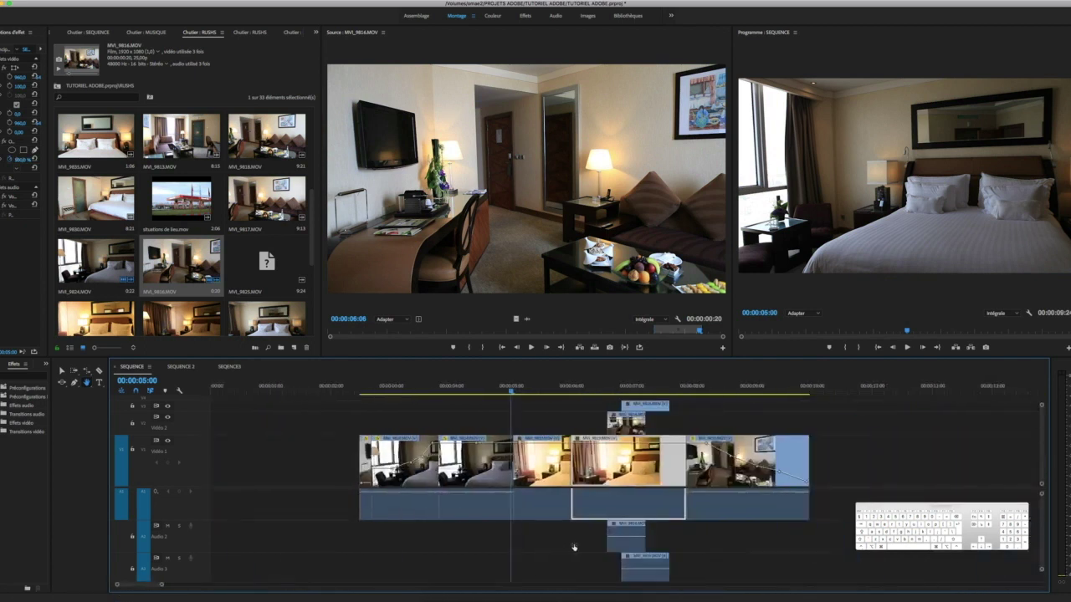
Choose the horizontal Type tool, play back the bedroom segments and park the playhead at 00:00:03:09
{"action": "left_click", "coordinate": [104, 386]}
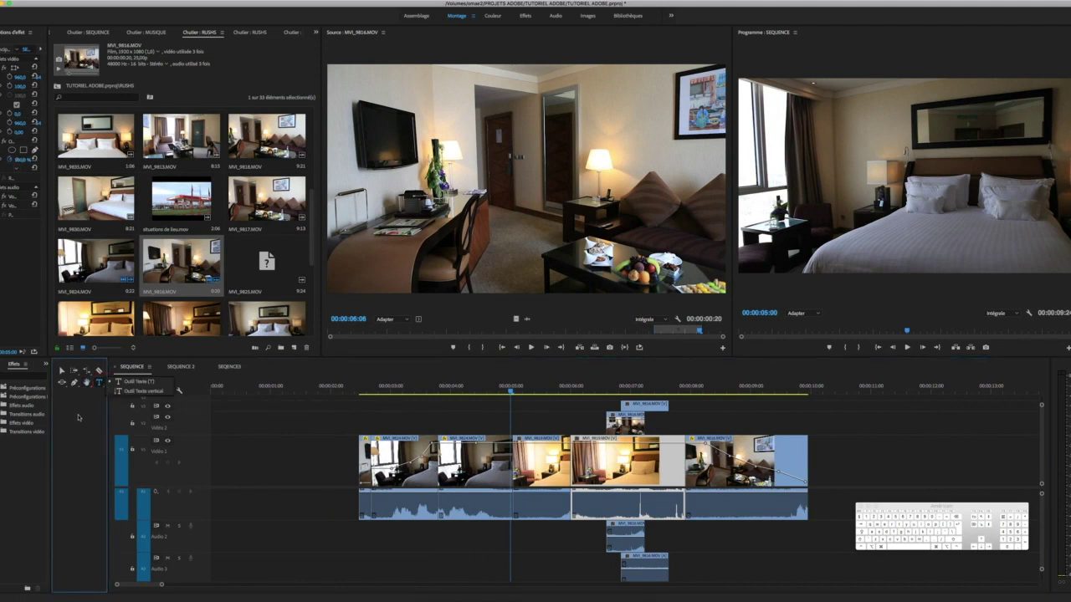
{"action": "left_click", "coordinate": [75, 407]}
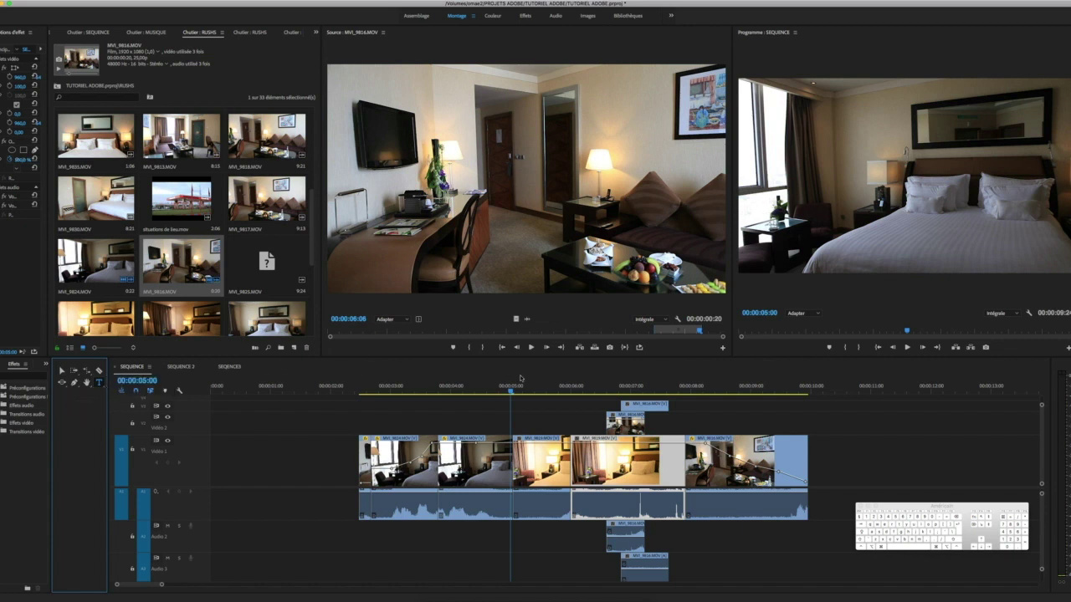
{"action": "left_click", "coordinate": [510, 391]}
{"action": "key", "text": "space"}
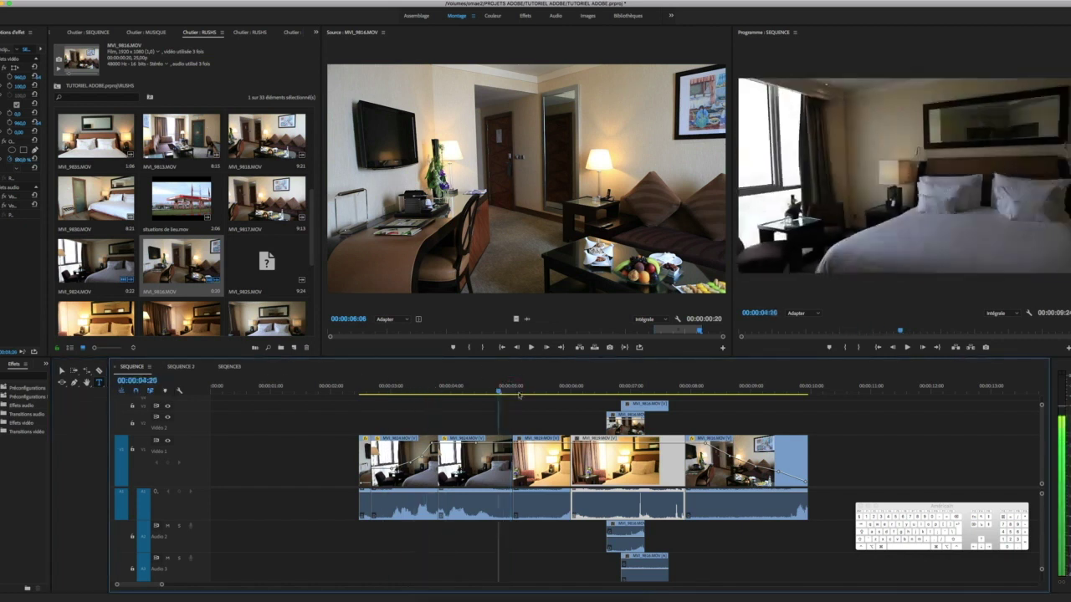
{"action": "left_click", "coordinate": [427, 386]}
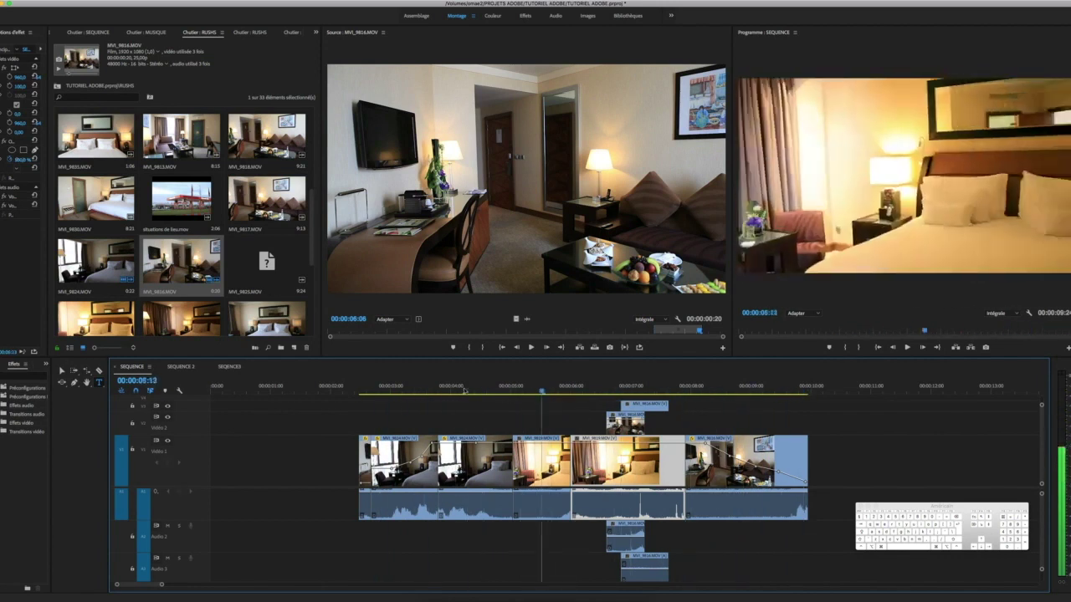
{"action": "left_click", "coordinate": [412, 389]}
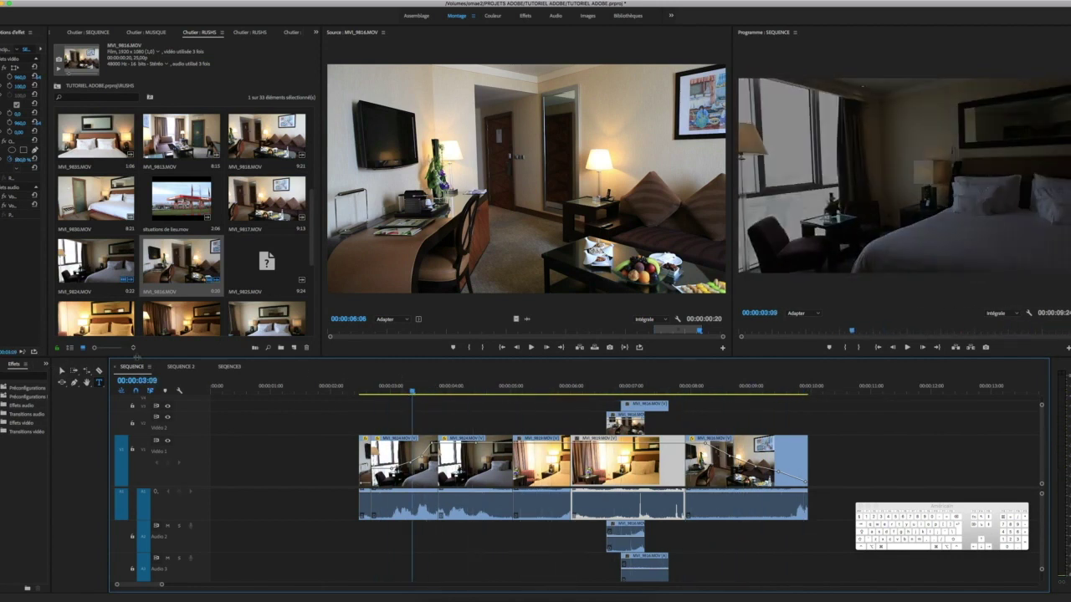
Shorten the end of the first dark bedroom segment by about 0.7 seconds with the Ripple Edit tool
{"action": "left_click", "coordinate": [61, 371]}
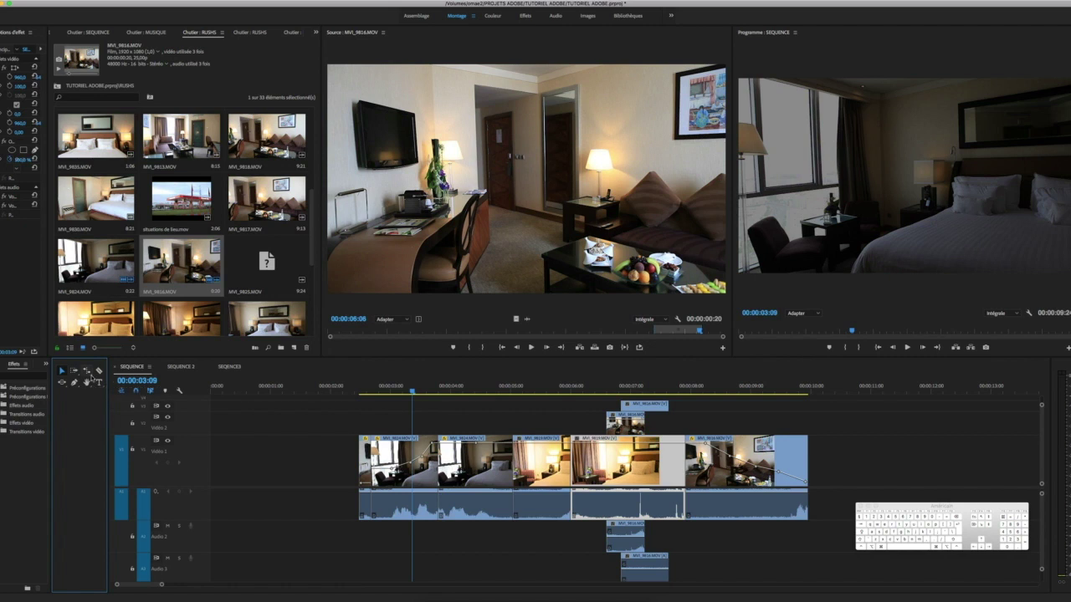
{"action": "left_click", "coordinate": [87, 370]}
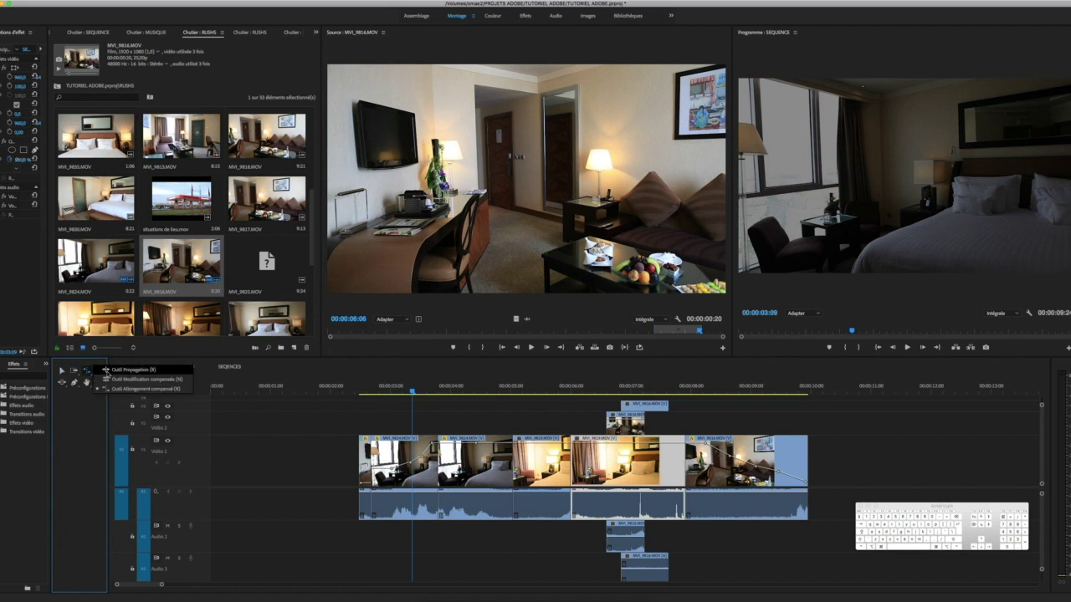
{"action": "left_click", "coordinate": [106, 369]}
{"action": "left_click_drag", "start_coordinate": [438, 460], "coordinate": [399, 462]}
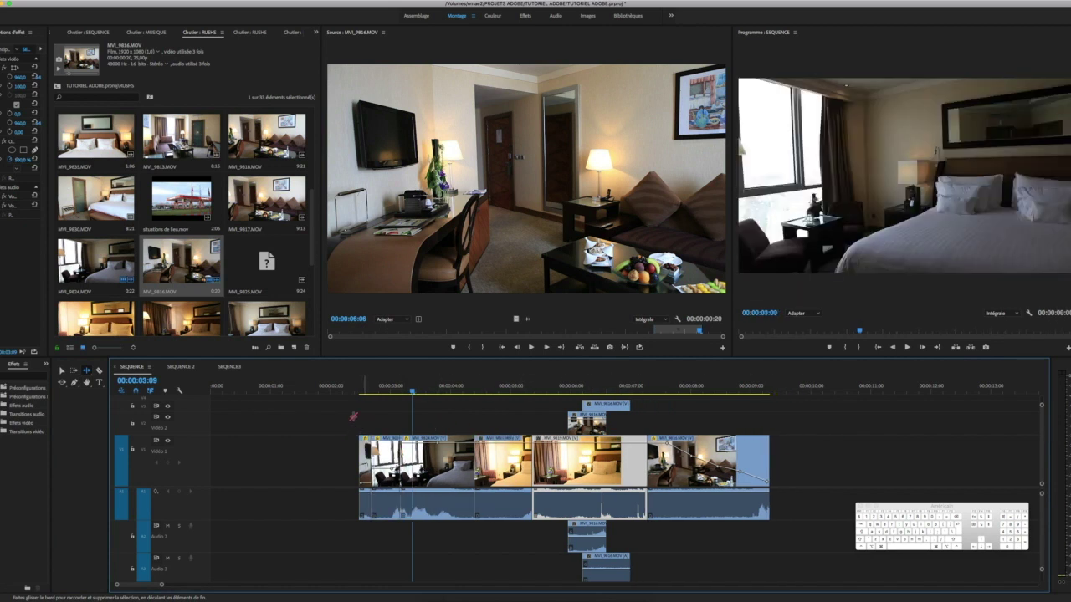
Trim the first dark bedroom segment's end back to 00:00:02:23 with the Selection tool, leaving a gap, and select that edit point
{"action": "left_click", "coordinate": [61, 370]}
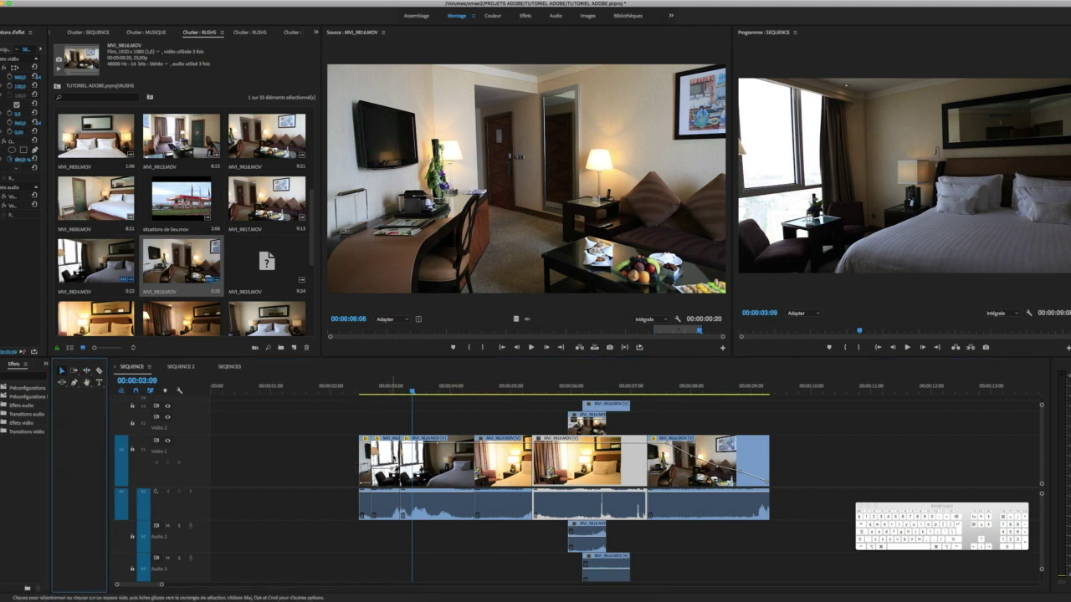
{"action": "left_click_drag", "start_coordinate": [399, 458], "coordinate": [384, 454]}
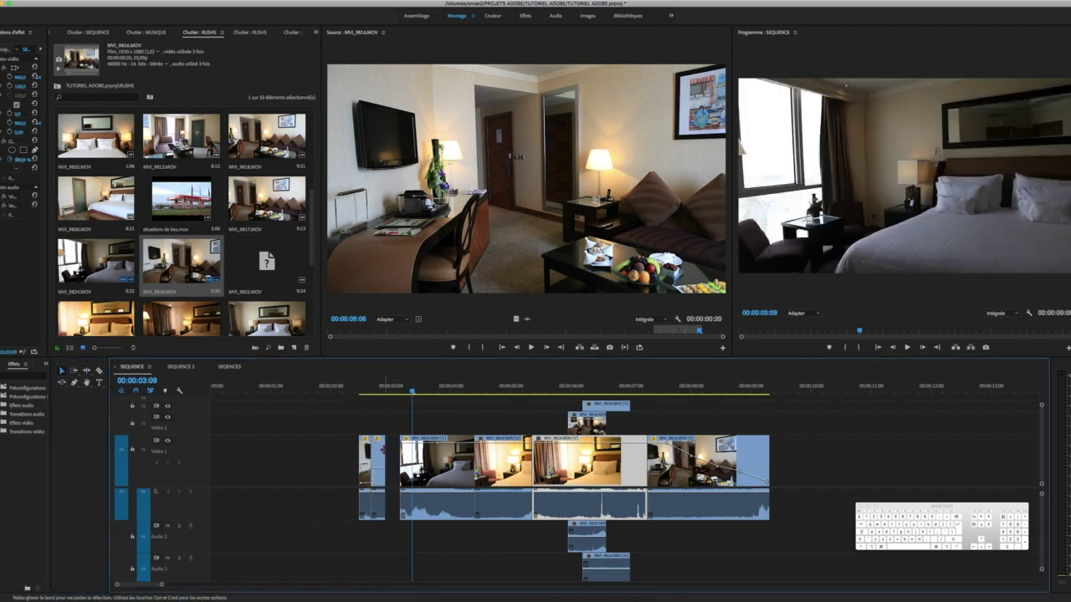
{"action": "key", "text": "Up"}
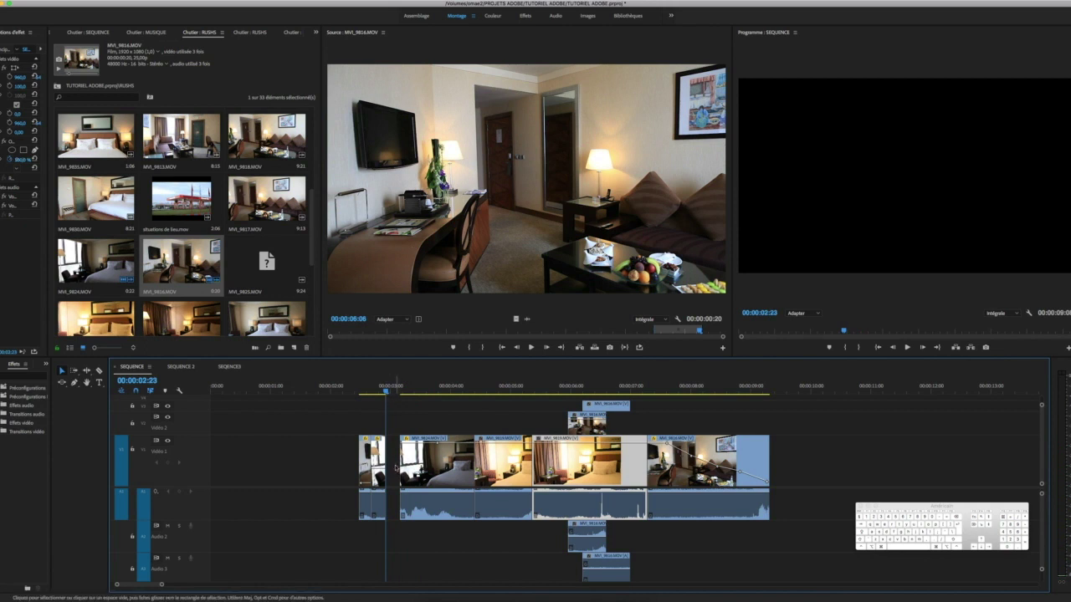
{"action": "left_click", "coordinate": [386, 452]}
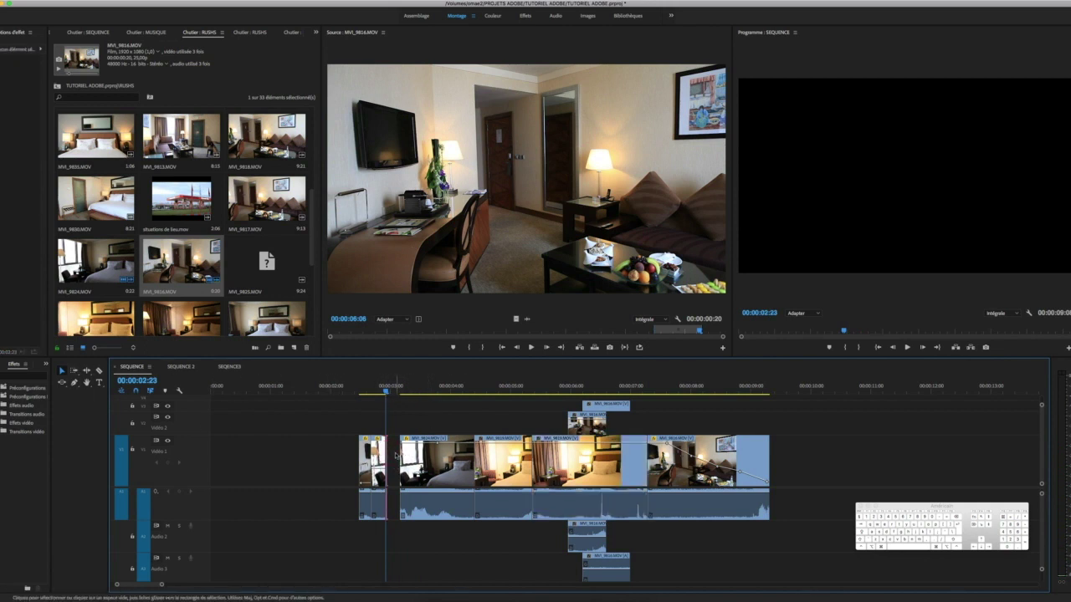
Close the gap after the first dark bedroom segment on Video 1 and save the project
{"action": "left_click", "coordinate": [396, 455]}
{"action": "key", "text": "Delete"}
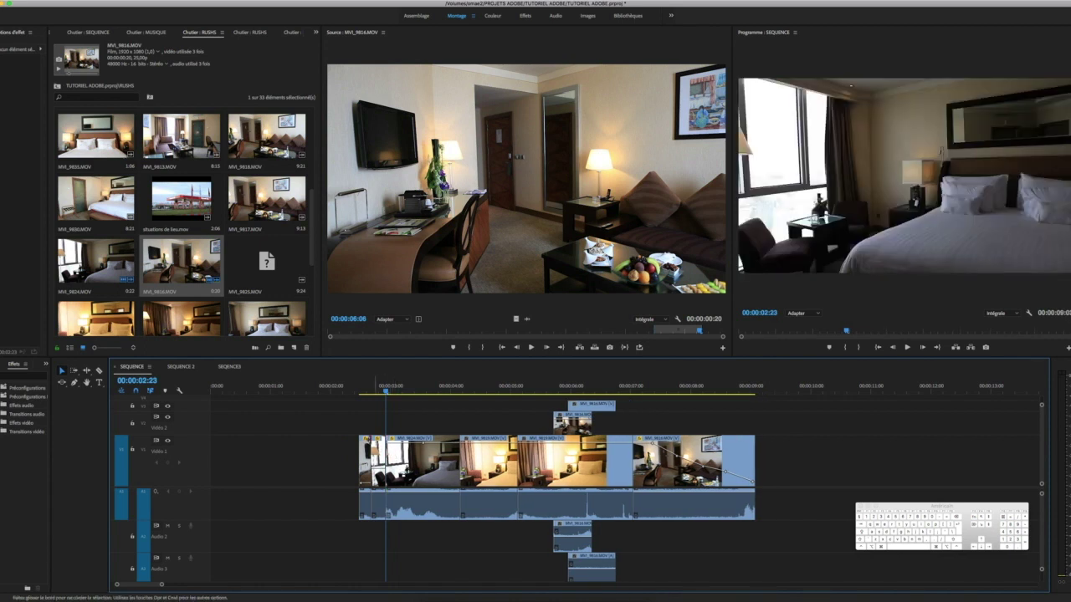
{"action": "left_click_drag", "start_coordinate": [333, 421], "coordinate": [669, 567]}
{"action": "left_click", "coordinate": [288, 466]}
{"action": "left_click", "coordinate": [296, 455]}
{"action": "key", "text": "super+s"}
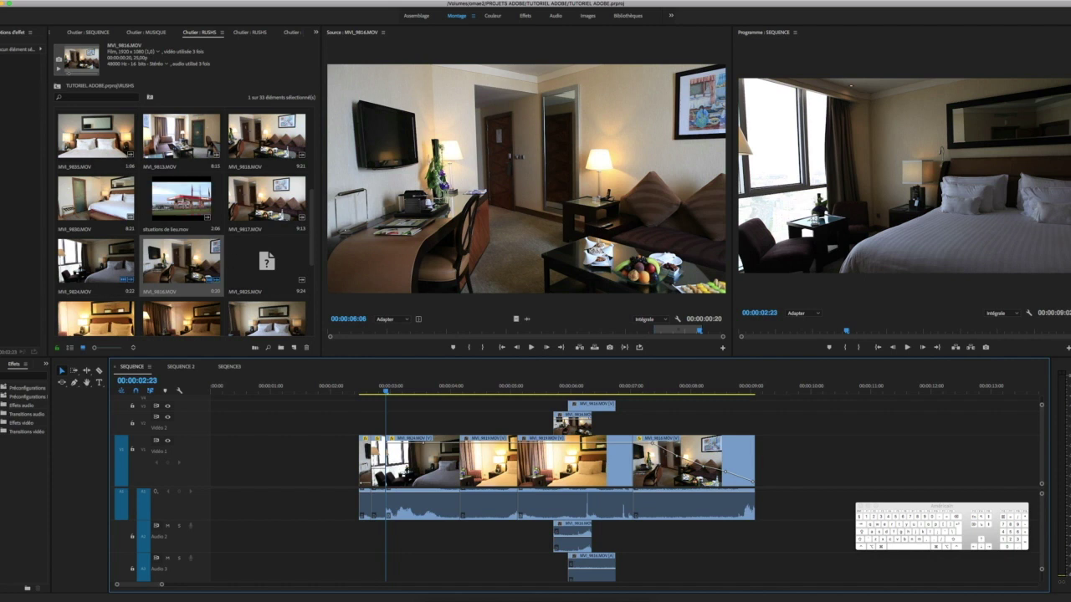
Quit Premiere Pro and open the TUTORIEL ADOBE folder inside PROJETS ADOBE on the omae2 drive in Finder
{"action": "left_click", "coordinate": [34, 2]}
{"action": "left_click", "coordinate": [62, 100]}
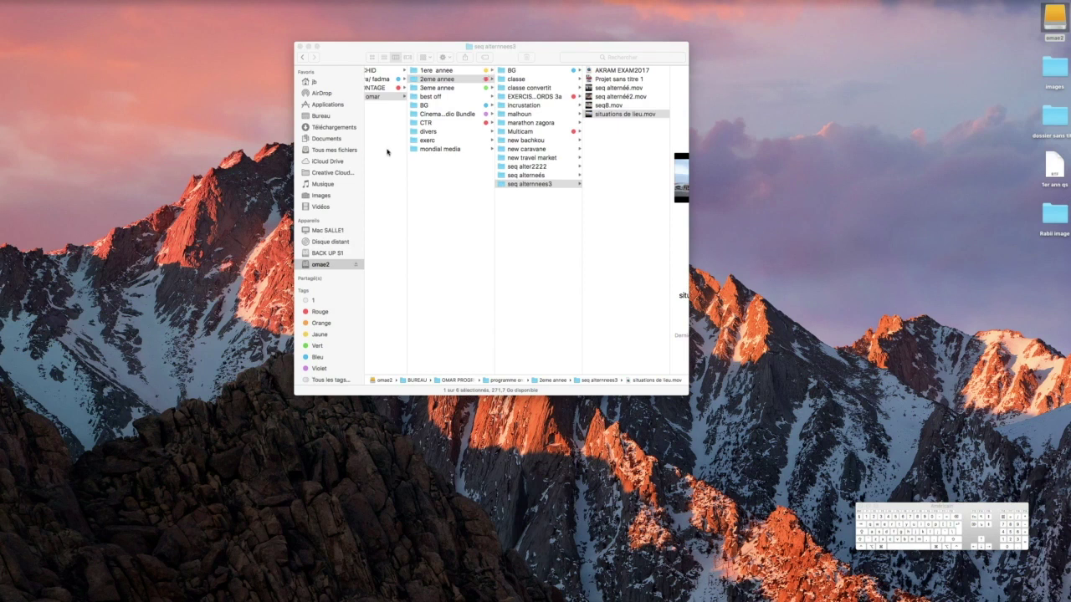
{"action": "scroll", "coordinate": [388, 151], "scroll_direction": "left", "scroll_amount": 10}
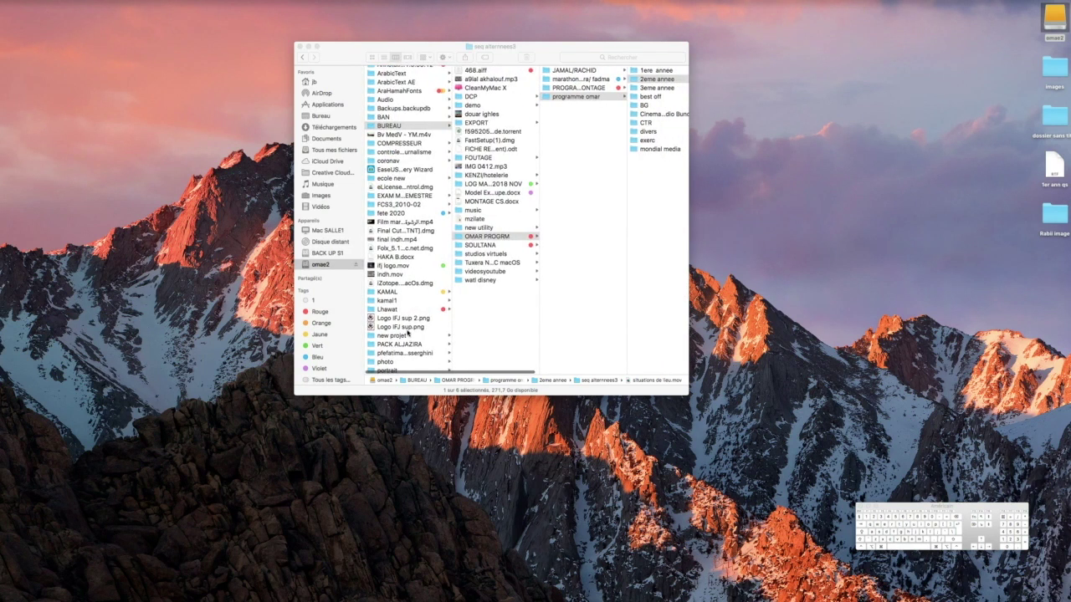
{"action": "scroll", "coordinate": [408, 332], "scroll_direction": "down", "scroll_amount": 3}
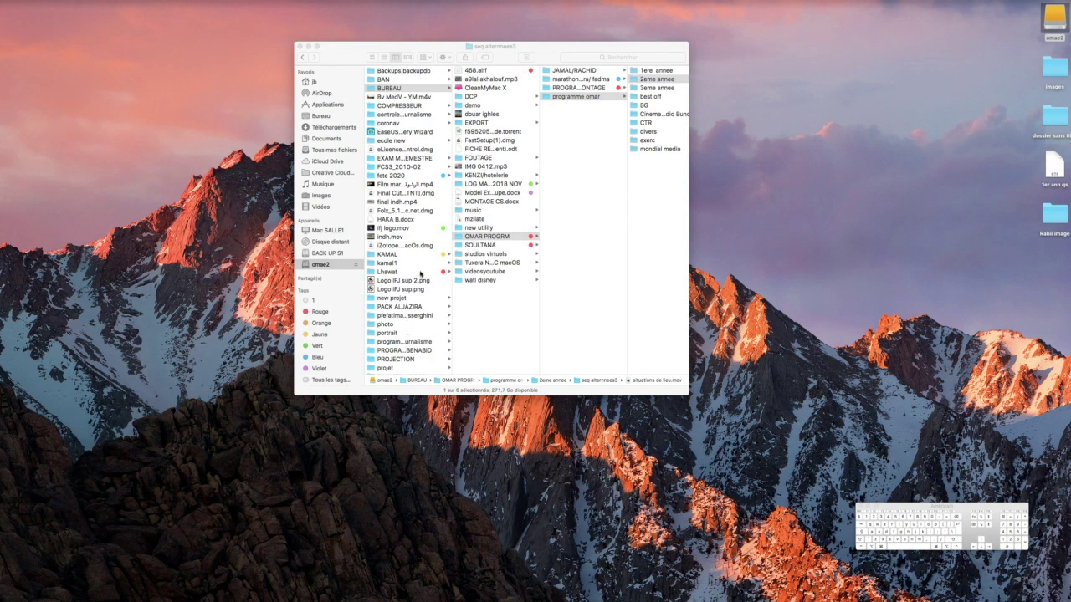
{"action": "scroll", "coordinate": [413, 212], "scroll_direction": "up", "scroll_amount": 5}
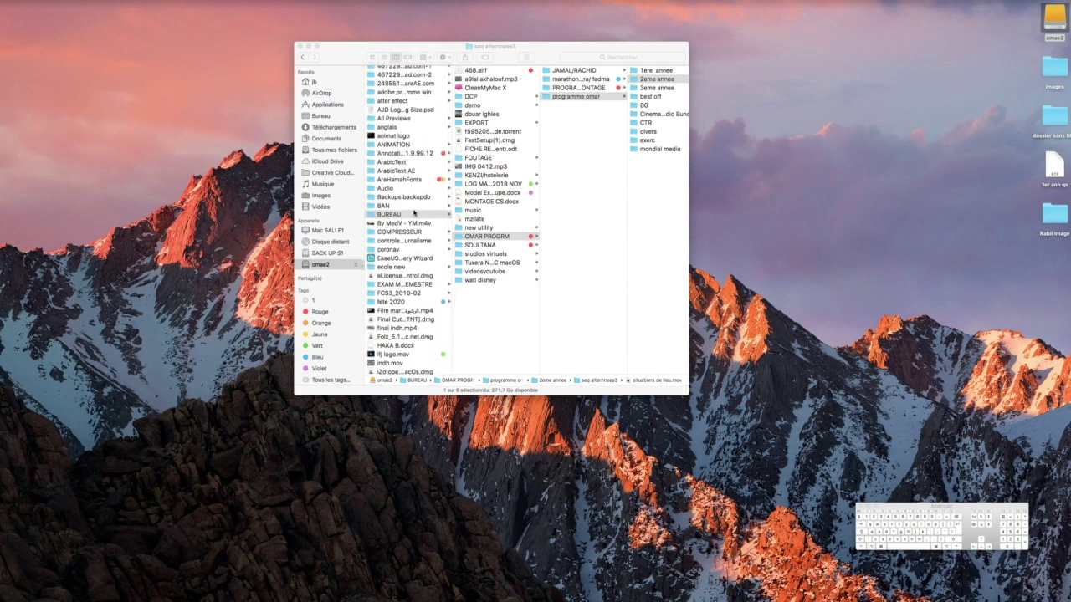
{"action": "scroll", "coordinate": [414, 212], "scroll_direction": "up", "scroll_amount": 2}
{"action": "scroll", "coordinate": [410, 184], "scroll_direction": "down", "scroll_amount": 1}
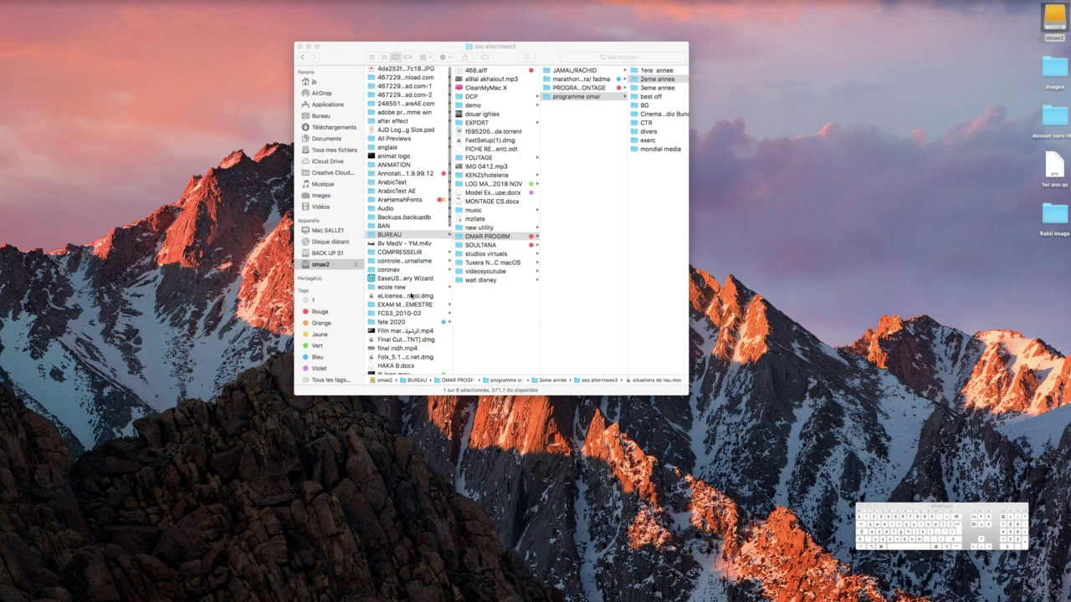
{"action": "scroll", "coordinate": [413, 295], "scroll_direction": "down", "scroll_amount": 2}
{"action": "scroll", "coordinate": [411, 302], "scroll_direction": "down", "scroll_amount": 8}
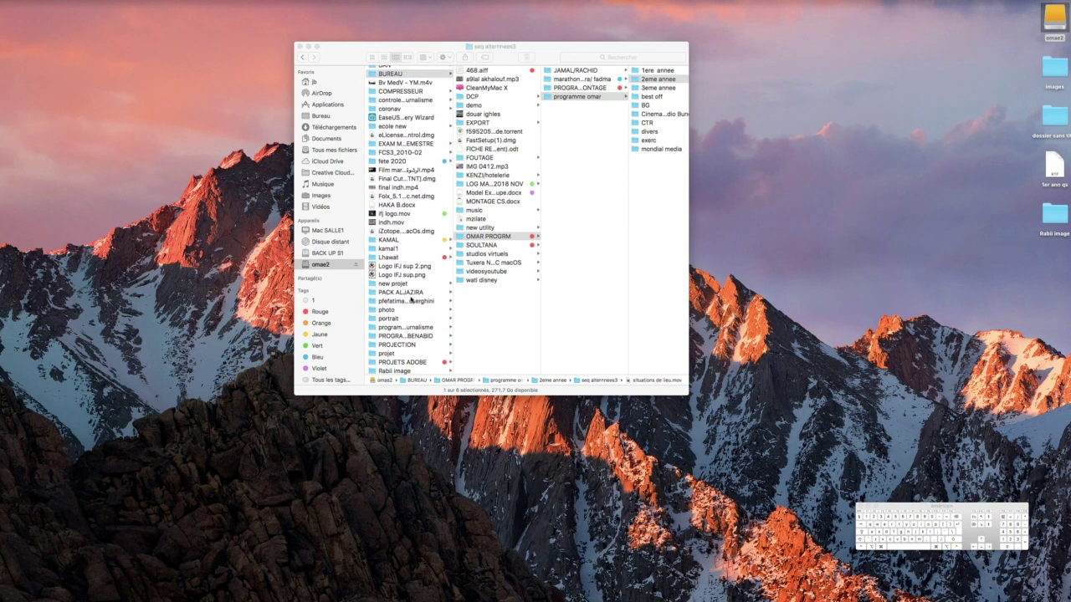
{"action": "scroll", "coordinate": [411, 305], "scroll_direction": "down", "scroll_amount": 2}
{"action": "scroll", "coordinate": [410, 307], "scroll_direction": "down", "scroll_amount": 1}
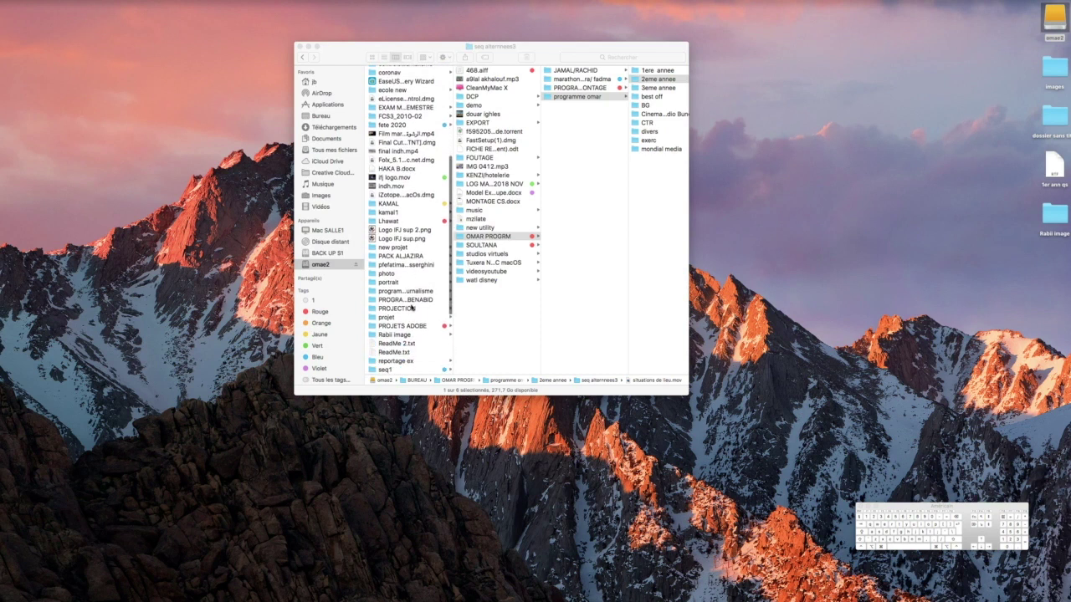
{"action": "scroll", "coordinate": [401, 317], "scroll_direction": "down", "scroll_amount": 2}
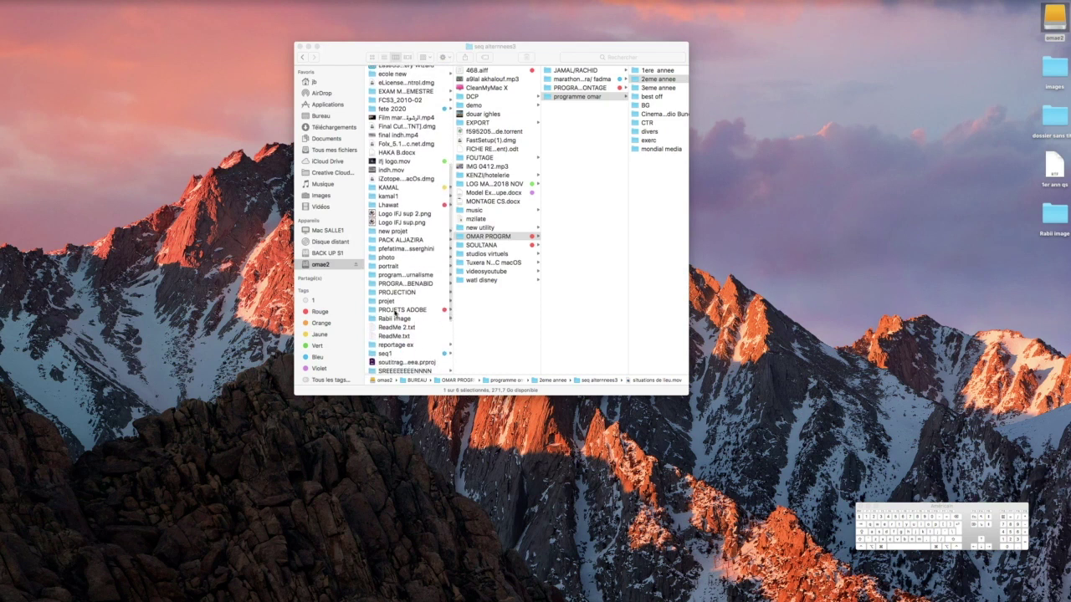
{"action": "left_click", "coordinate": [399, 311]}
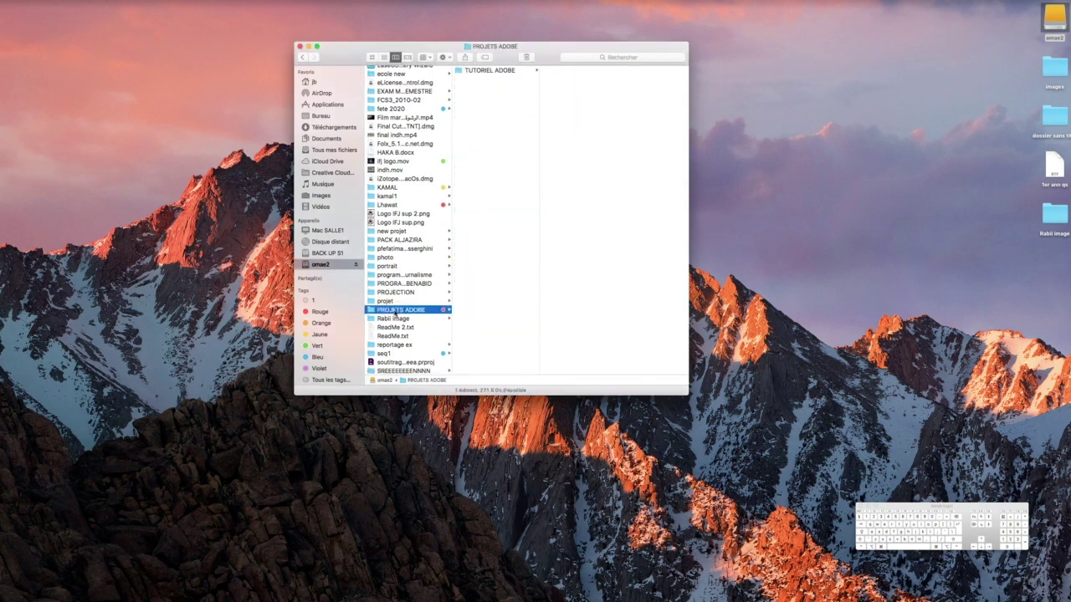
{"action": "left_click", "coordinate": [490, 71]}
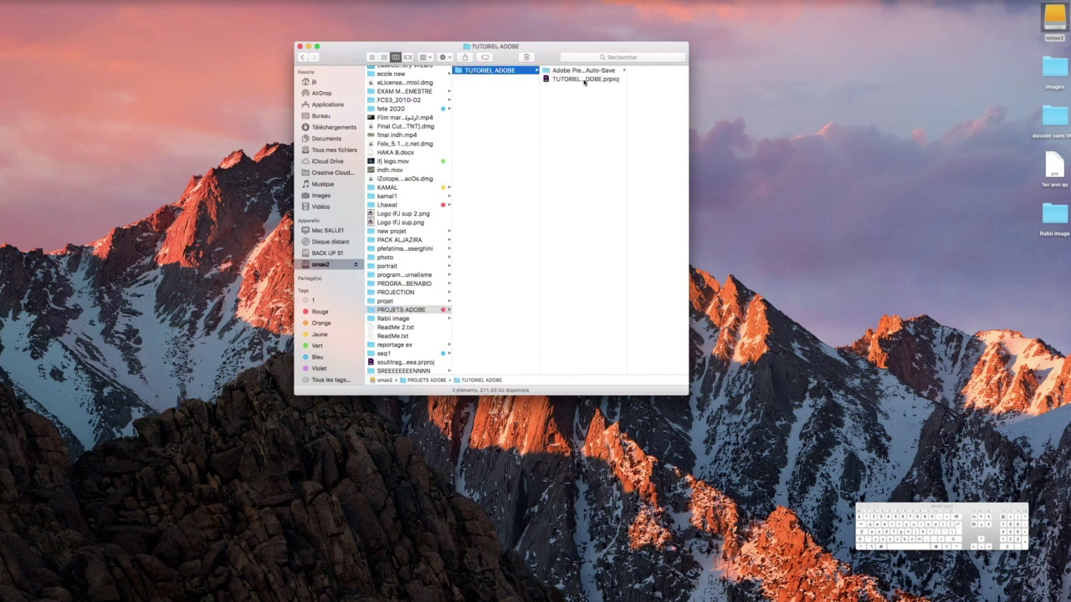
Inspect the TUTORIEL ADOBE.prproj file and the TUTORIEL ADOBE-8.prproj copy in the Adobe Premiere Pro Auto-Save folder
{"action": "left_click", "coordinate": [546, 80]}
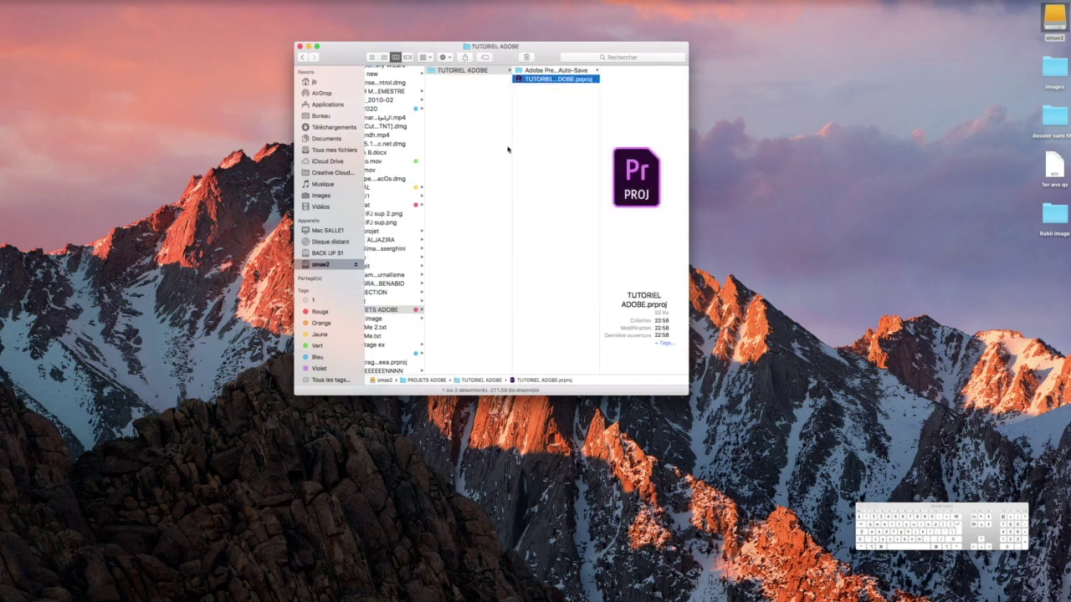
{"action": "left_click", "coordinate": [535, 70]}
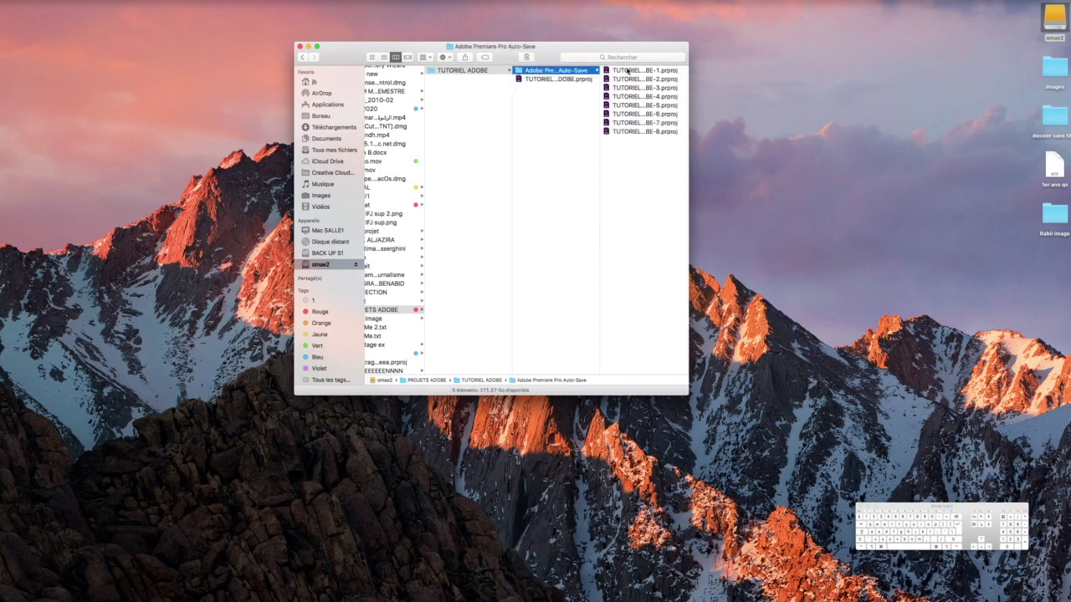
{"action": "left_click", "coordinate": [624, 132]}
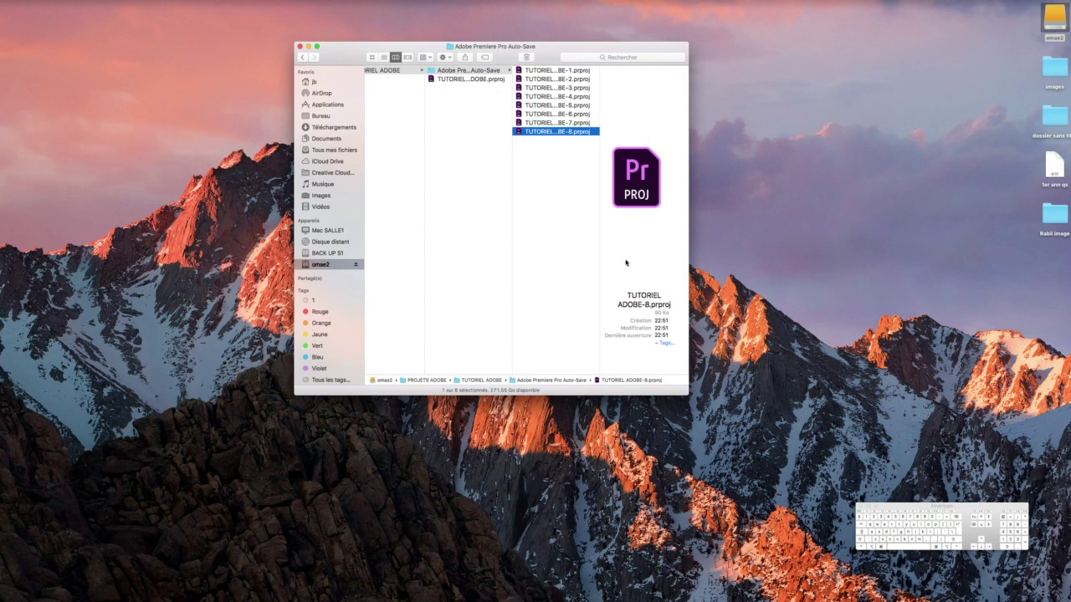
{"action": "left_click", "coordinate": [433, 79]}
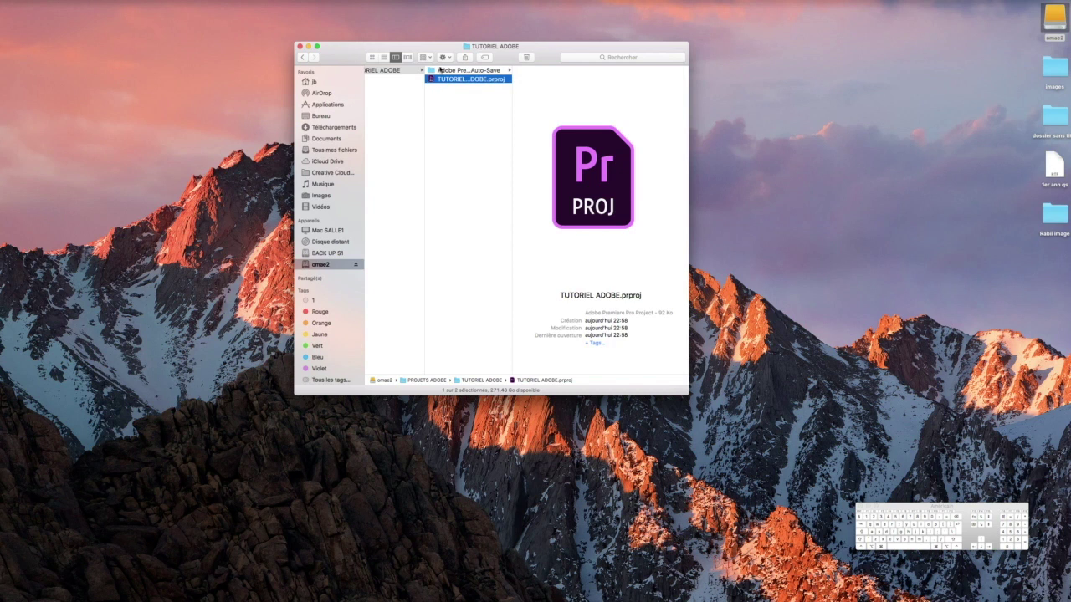
{"action": "left_click", "coordinate": [440, 70]}
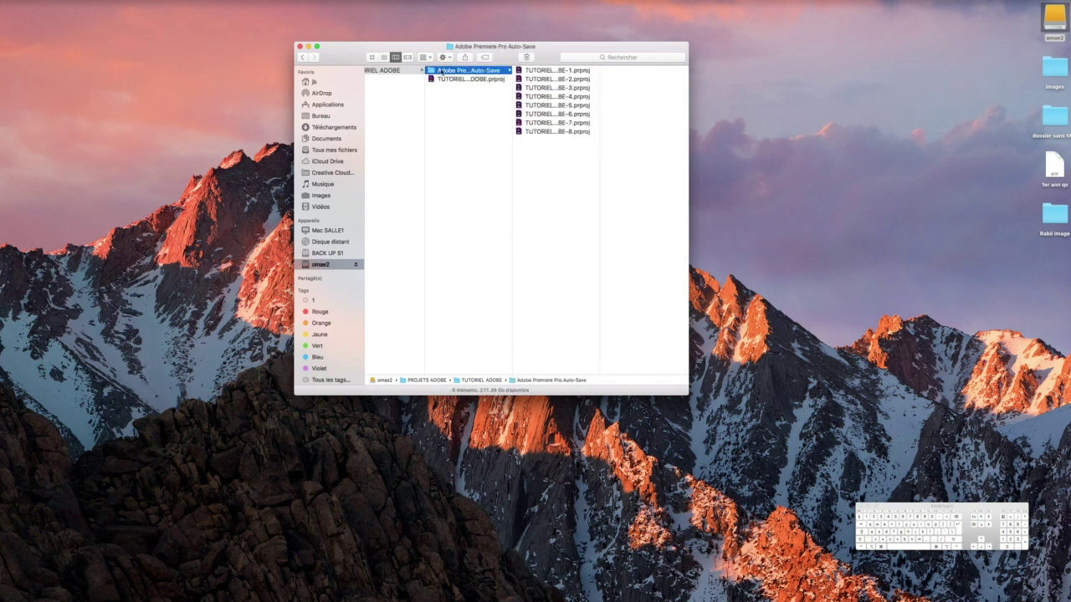
{"action": "left_click", "coordinate": [533, 132]}
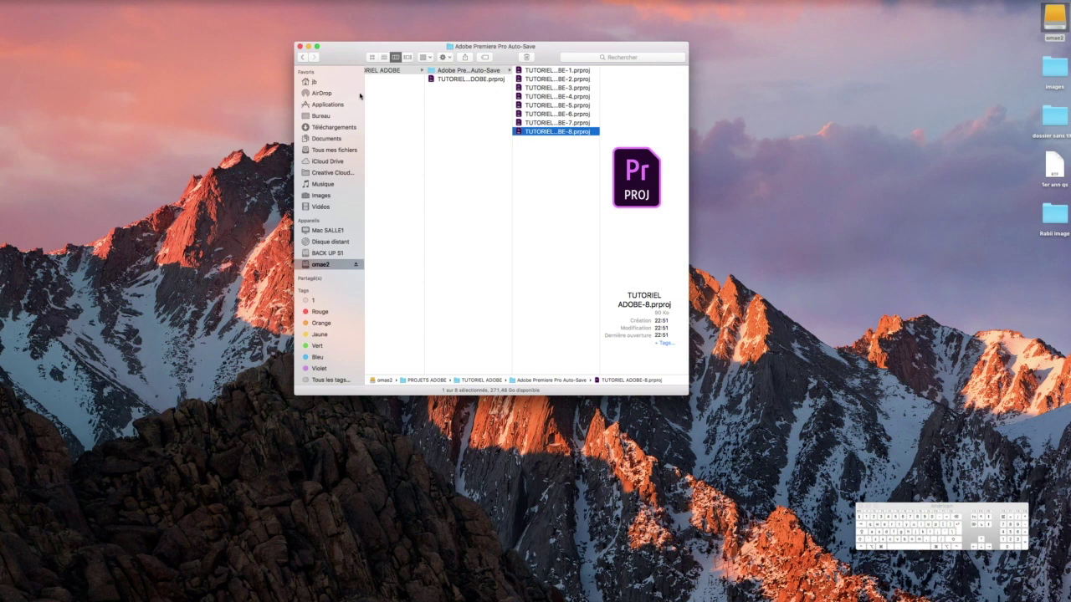
{"action": "left_click", "coordinate": [436, 79]}
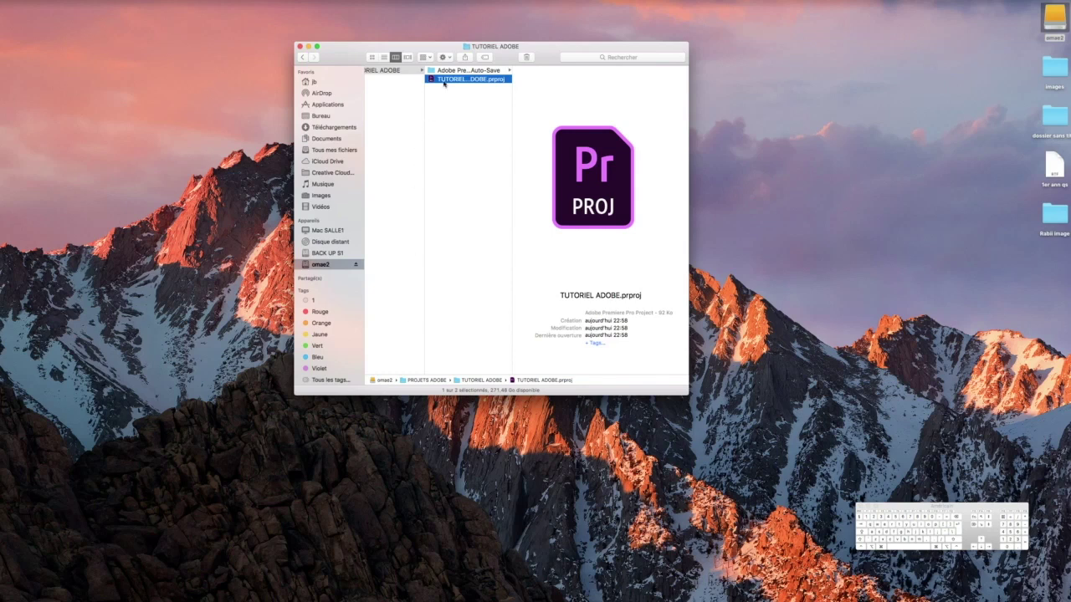
{"action": "key", "text": "Return"}
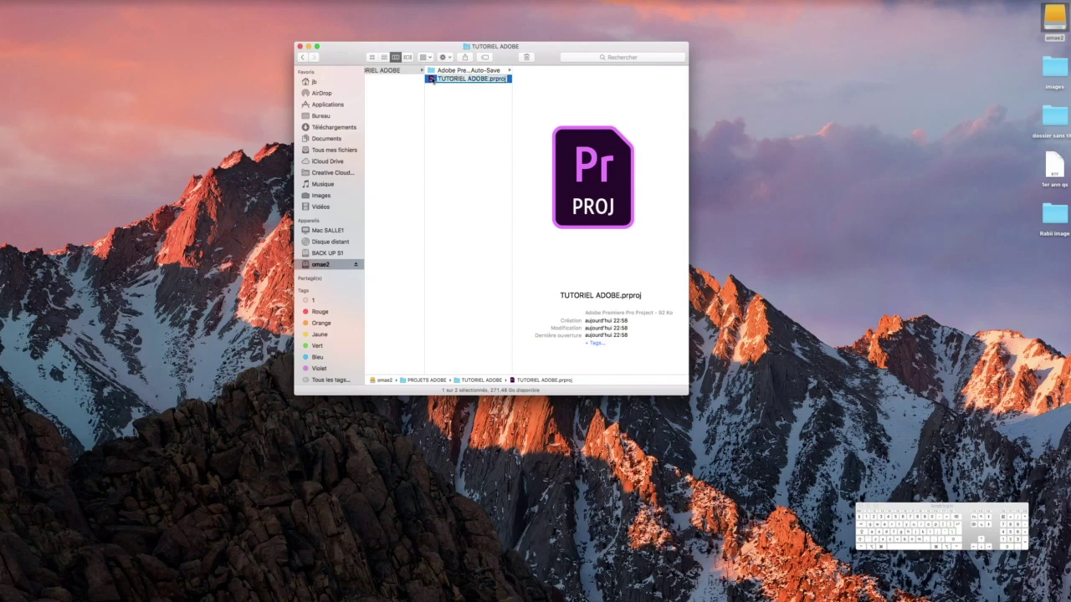
Close the Finder window and launch Adobe Premiere Pro CC 2018
{"action": "left_click", "coordinate": [300, 48]}
{"action": "mouse_move", "coordinate": [583, 591]}
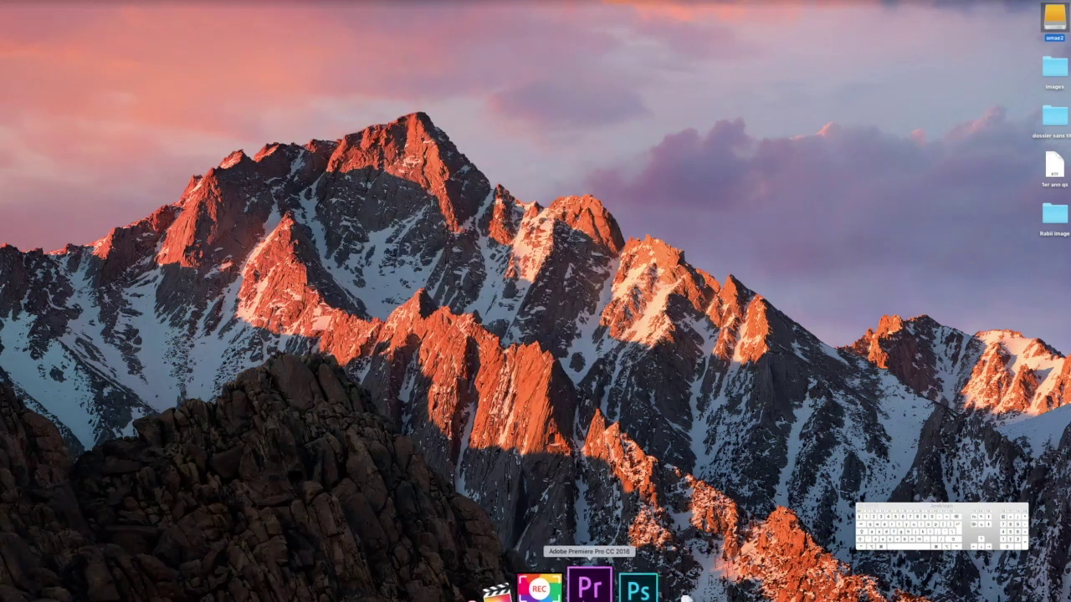
{"action": "left_click", "coordinate": [588, 589]}
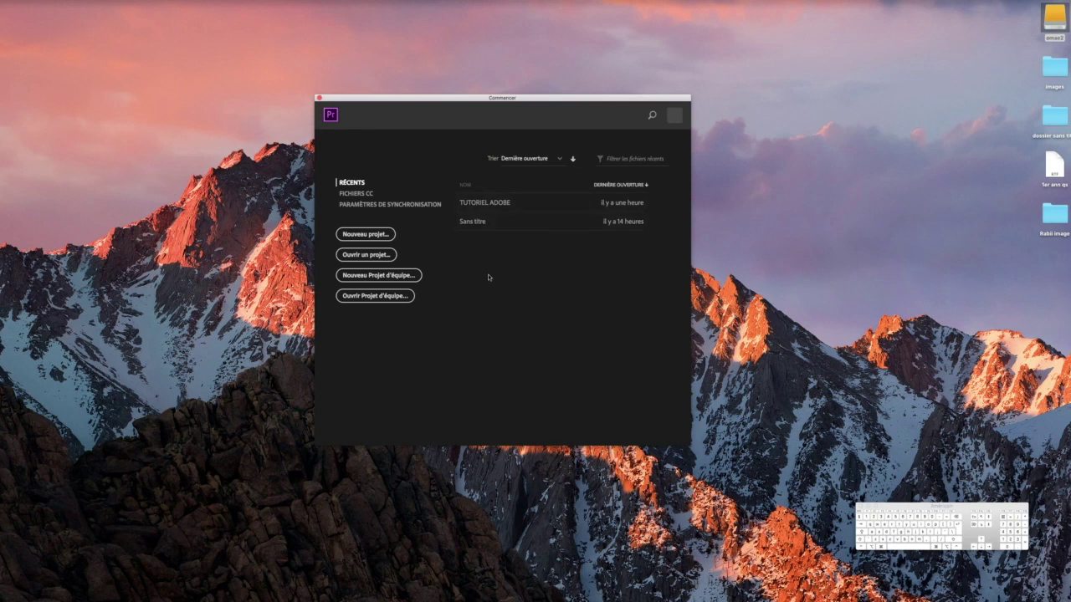
{"action": "left_click", "coordinate": [485, 206]}
{"action": "left_click", "coordinate": [366, 255]}
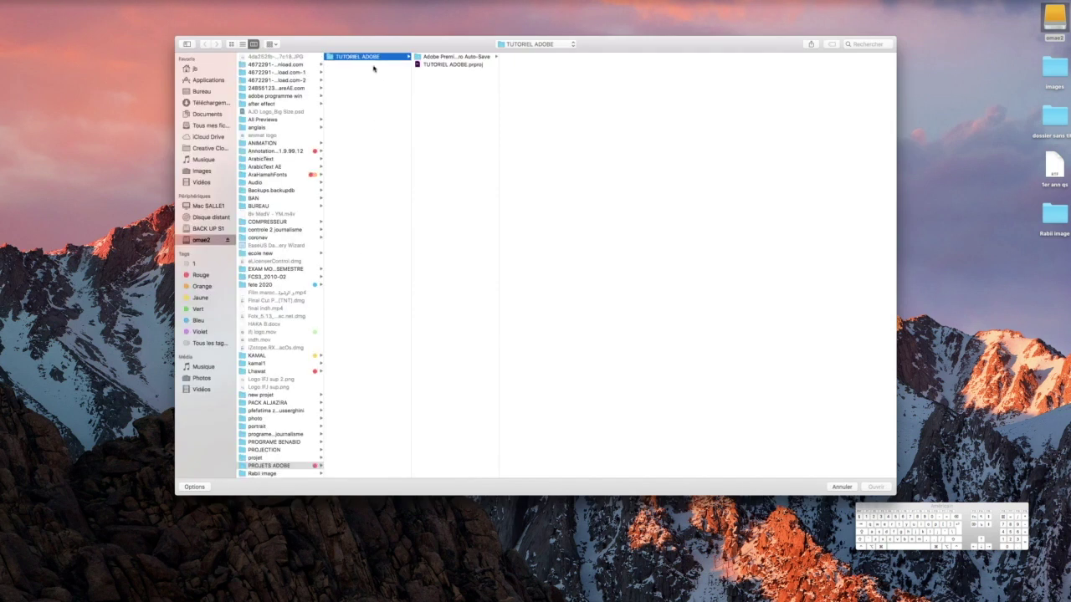
{"action": "left_click", "coordinate": [255, 466]}
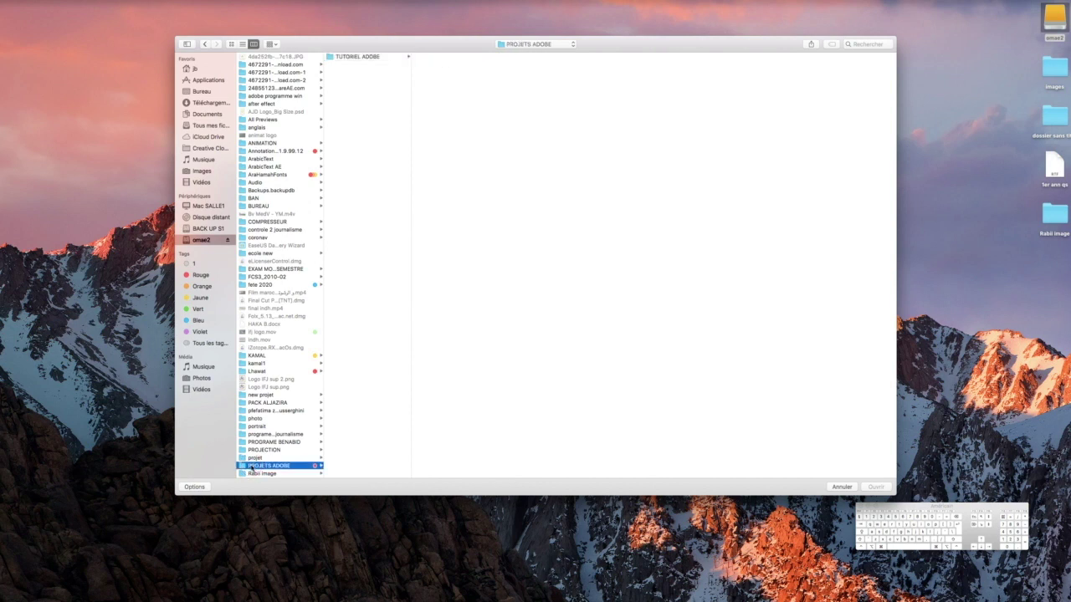
{"action": "left_click", "coordinate": [368, 58]}
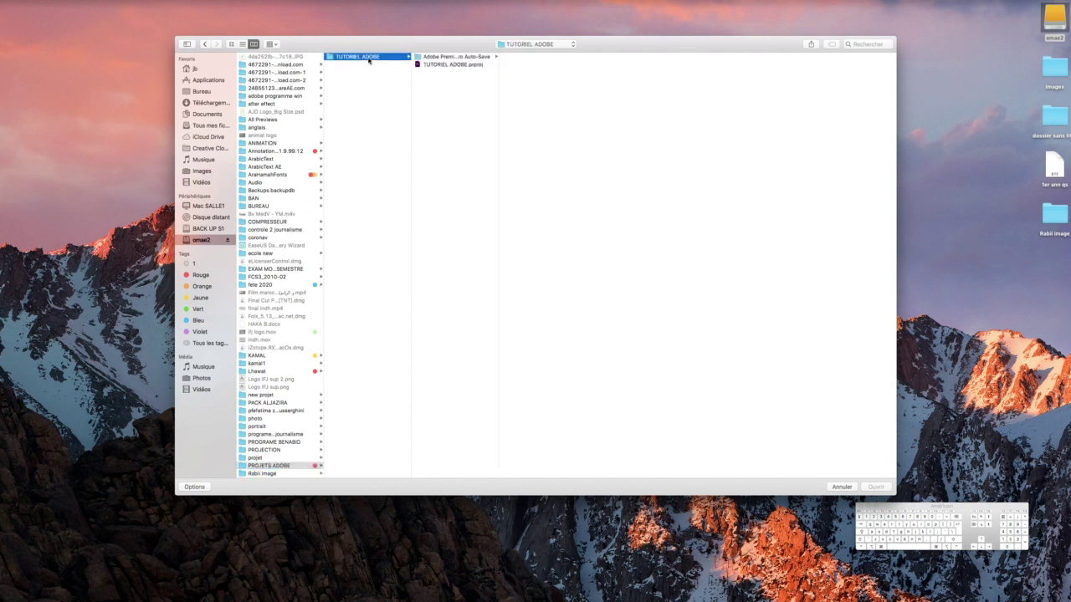
{"action": "left_click", "coordinate": [435, 66]}
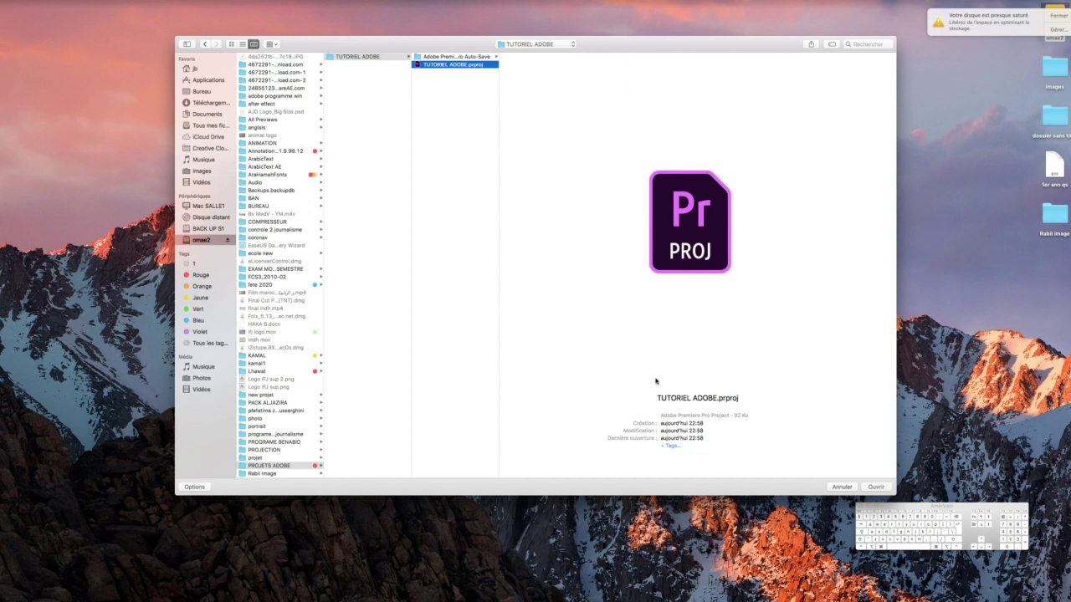
{"action": "key", "text": "Return"}
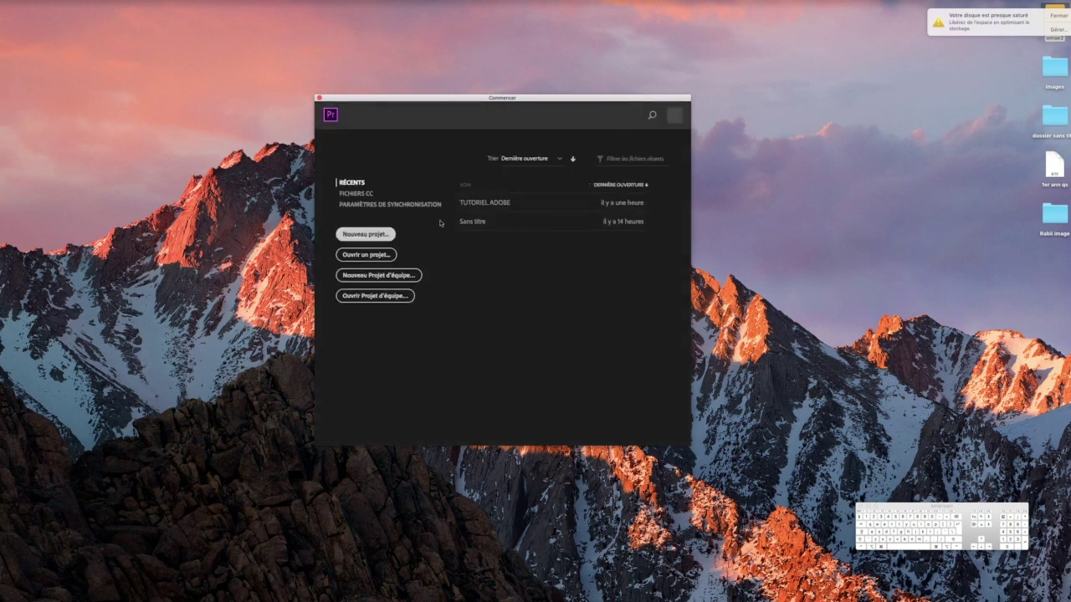
Open the recent project TUTORIEL ADOBE and scrub through the bedroom segments, parking the playhead at 00:00:03:16
{"action": "left_click", "coordinate": [484, 203]}
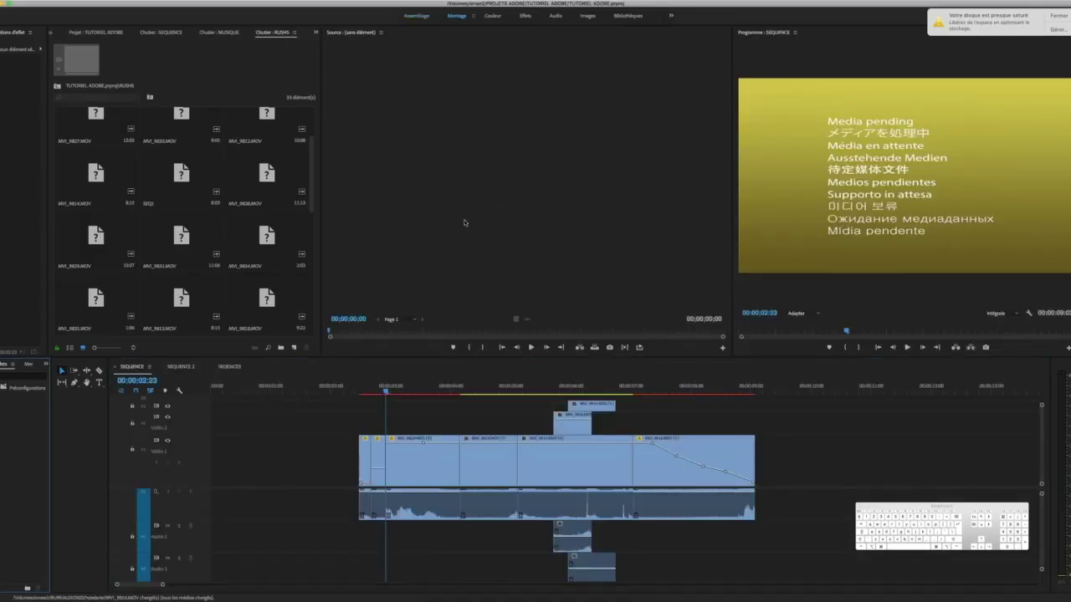
{"action": "left_click", "coordinate": [404, 390]}
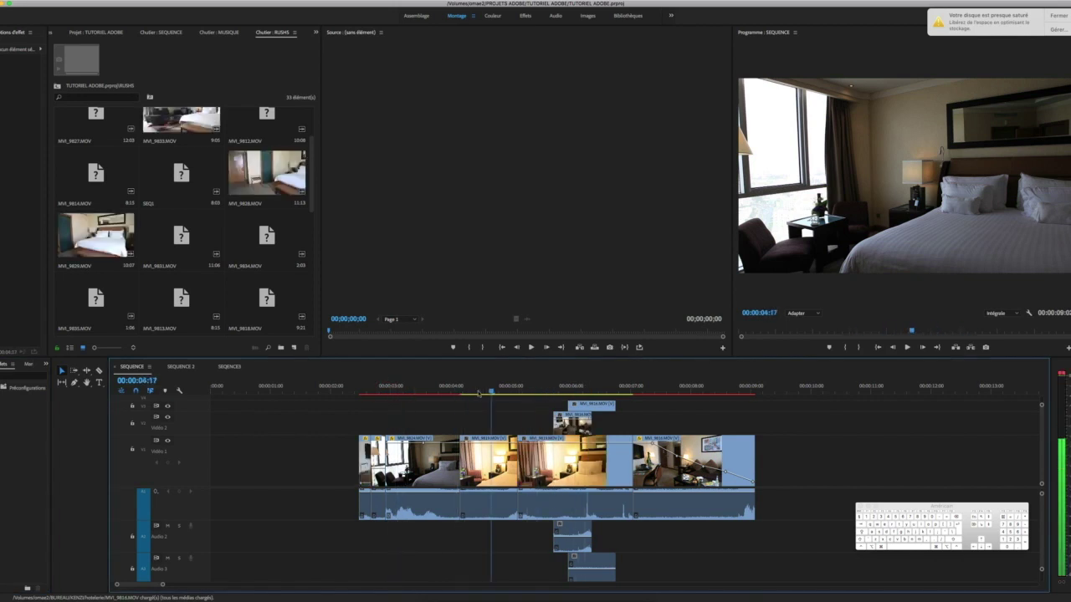
{"action": "left_click", "coordinate": [386, 390]}
{"action": "left_click", "coordinate": [434, 390]}
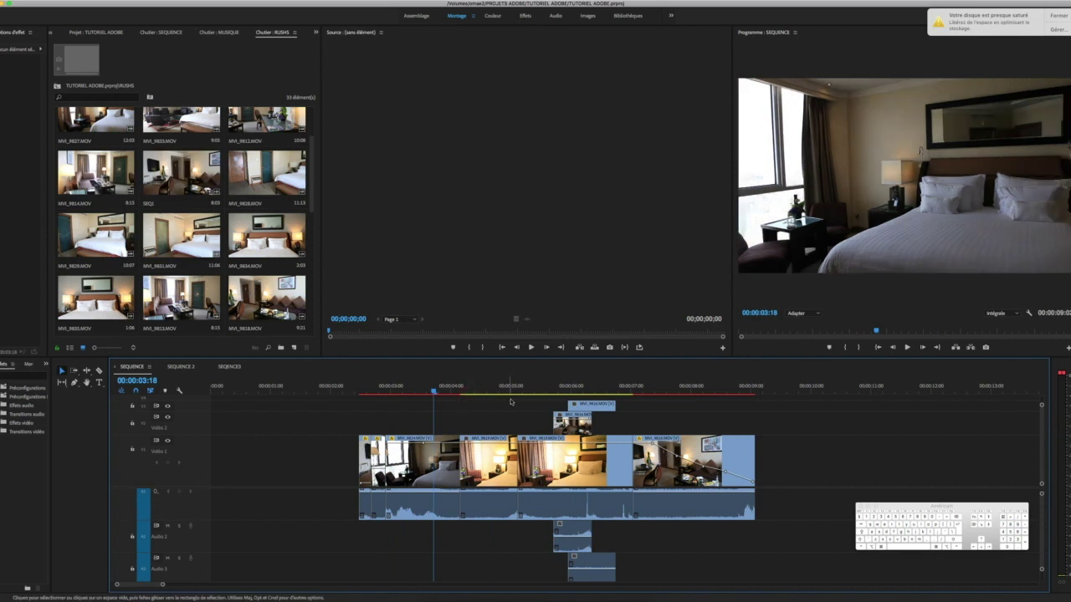
{"action": "left_click", "coordinate": [455, 390]}
{"action": "left_click_drag", "start_coordinate": [469, 391], "coordinate": [325, 390]}
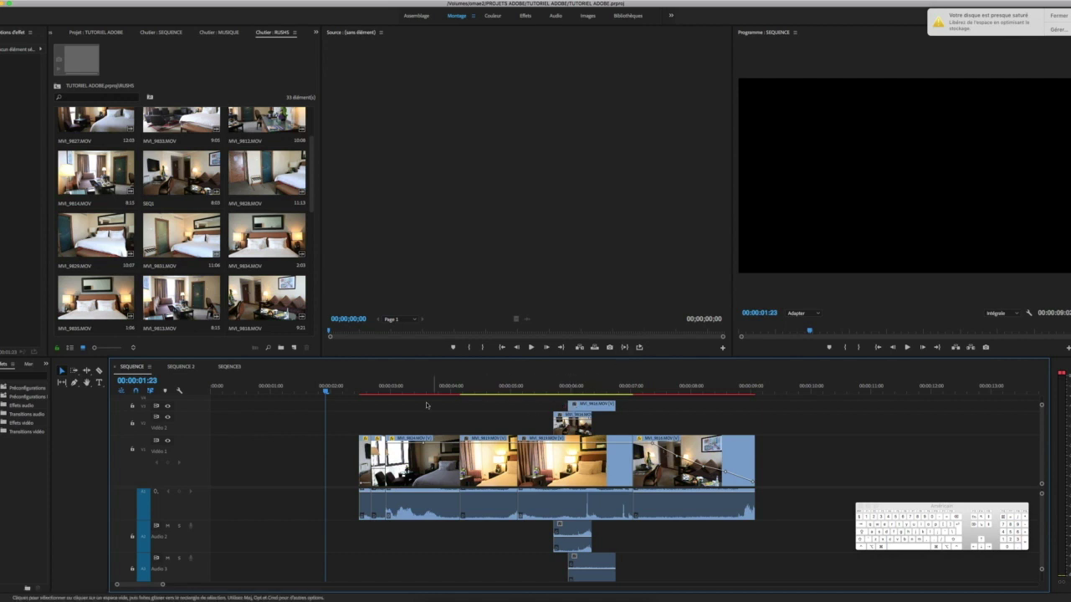
{"action": "left_click_drag", "start_coordinate": [328, 392], "coordinate": [422, 399]}
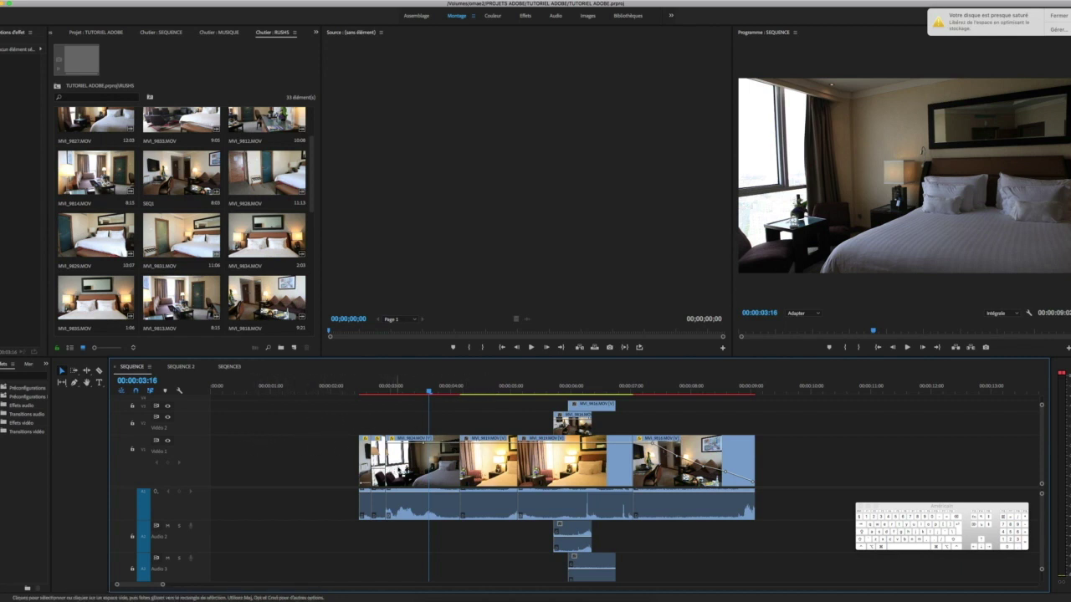
Expand the Audio 1 track, restore the taller Video 1 track, and play the sequence to 00:00:04:11
{"action": "double_click", "coordinate": [161, 517]}
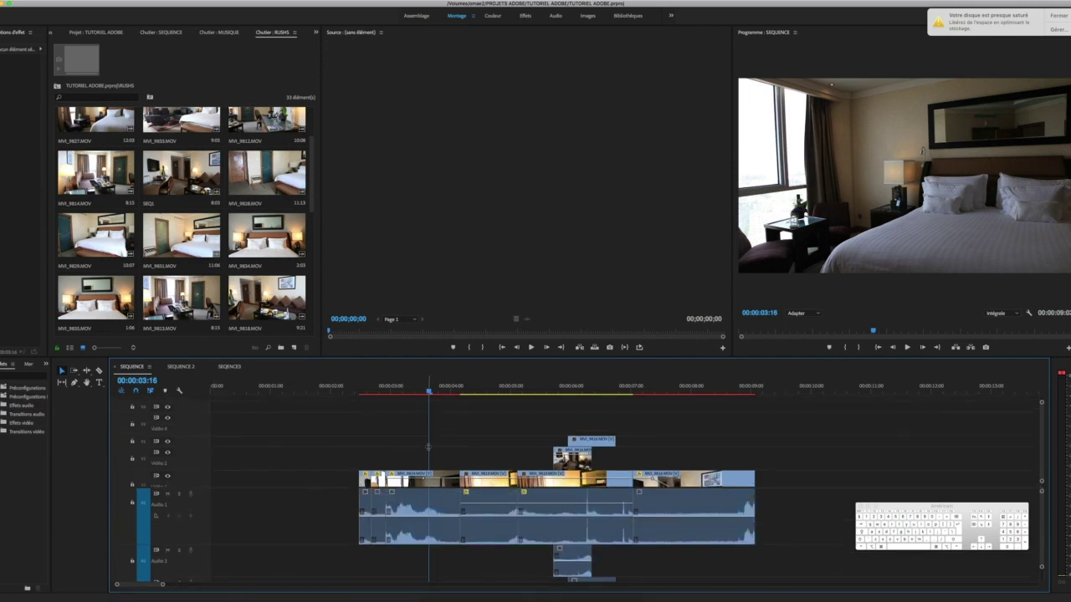
{"action": "key", "text": "super+equal"}
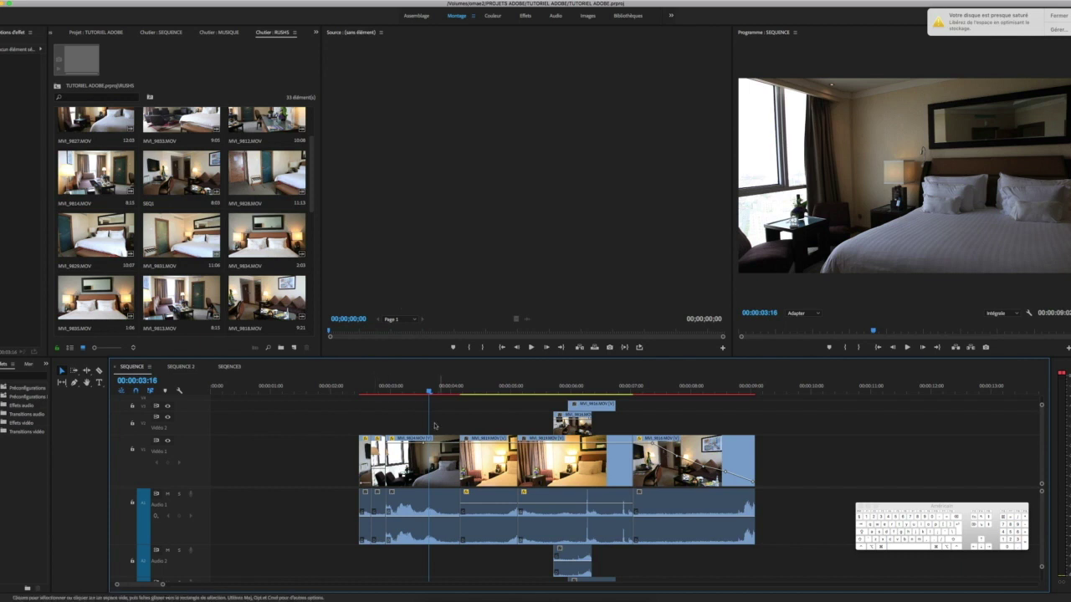
{"action": "key", "text": "space"}
{"action": "key", "text": "space"}
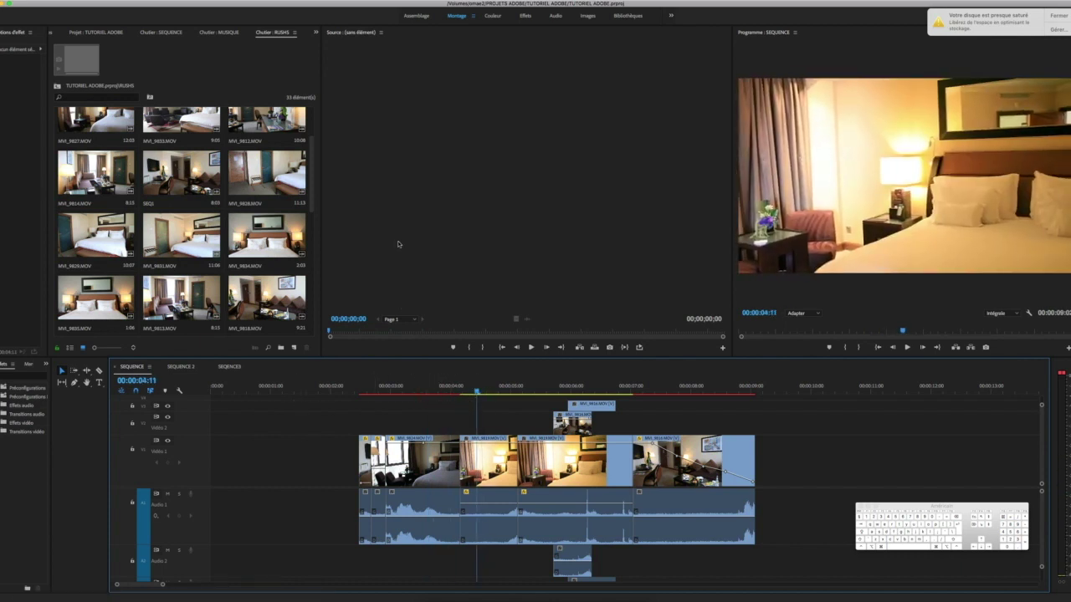